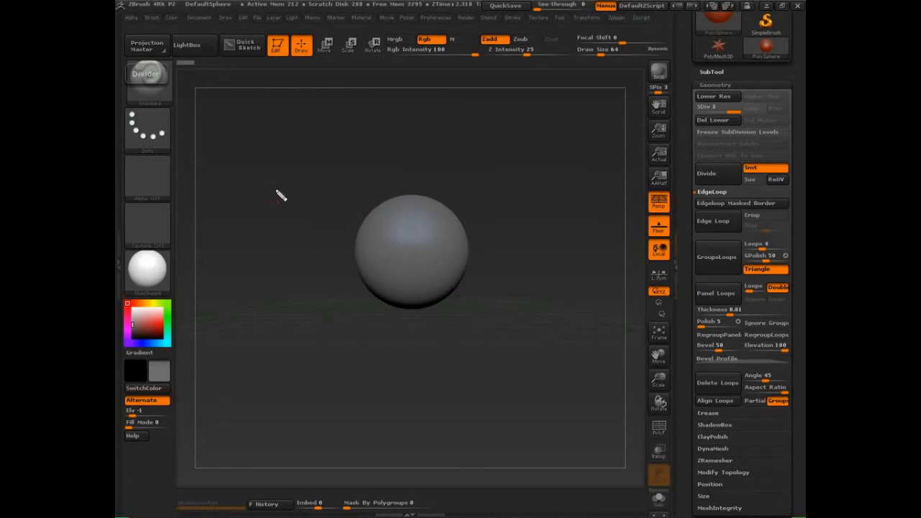
# - Draw a red annotation of a page frame around the sphere, with a circle and a wide banner in its upper part
pyautogui.moveTo(256, 137)
pyautogui.mouseDown()
pyautogui.moveTo(263, 403)
pyautogui.moveTo(525, 107)
pyautogui.moveTo(545, 411)
pyautogui.mouseUp()
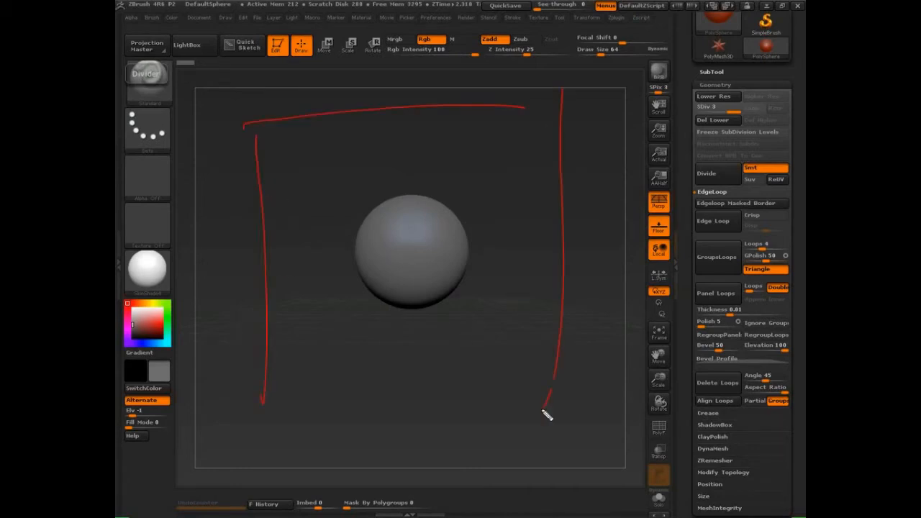
pyautogui.moveTo(239, 432); pyautogui.dragTo(583, 426)
pyautogui.moveTo(295, 152)
pyautogui.mouseDown()
pyautogui.moveTo(518, 155)
pyautogui.moveTo(368, 193)
pyautogui.mouseUp()
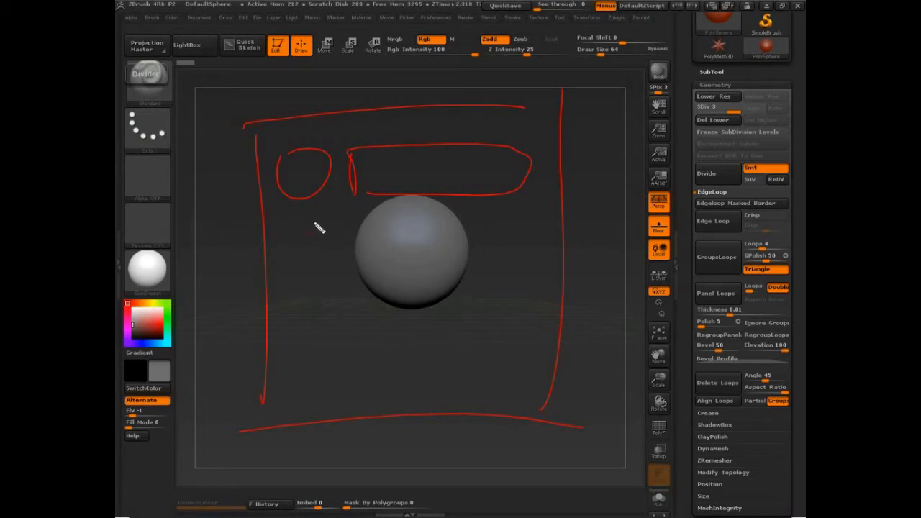
# - Handwrite Course, Project and Question in the page sketch and draw a content panel beside them with a wavy downward arrow
pyautogui.moveTo(289, 218)
pyautogui.mouseDown()
pyautogui.moveTo(312, 231)
pyautogui.moveTo(351, 229)
pyautogui.mouseUp()
pyautogui.moveTo(290, 242)
pyautogui.mouseDown()
pyautogui.moveTo(344, 252)
pyautogui.moveTo(337, 257)
pyautogui.mouseUp()
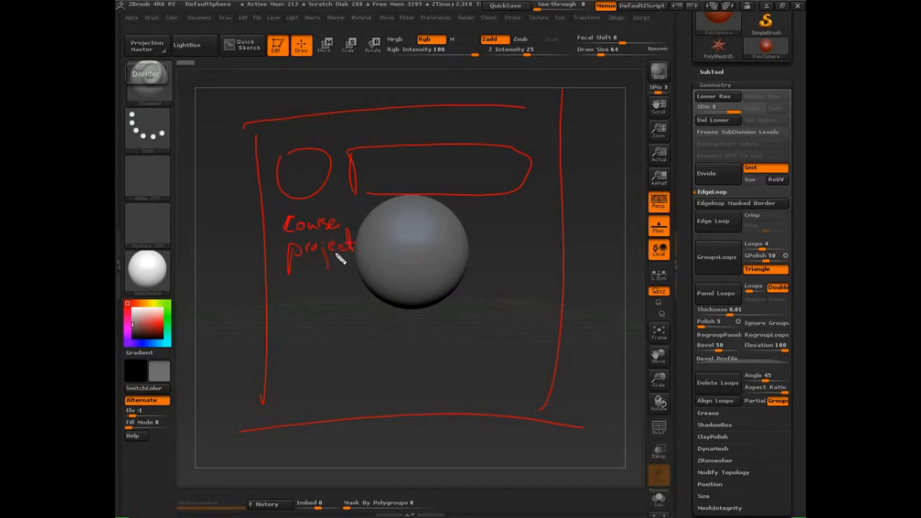
pyautogui.moveTo(288, 284)
pyautogui.mouseDown()
pyautogui.moveTo(308, 295)
pyautogui.moveTo(365, 287)
pyautogui.mouseUp()
pyautogui.moveTo(383, 214); pyautogui.dragTo(381, 387)
pyautogui.moveTo(370, 218)
pyautogui.mouseDown()
pyautogui.moveTo(515, 219)
pyautogui.moveTo(398, 397)
pyautogui.mouseUp()
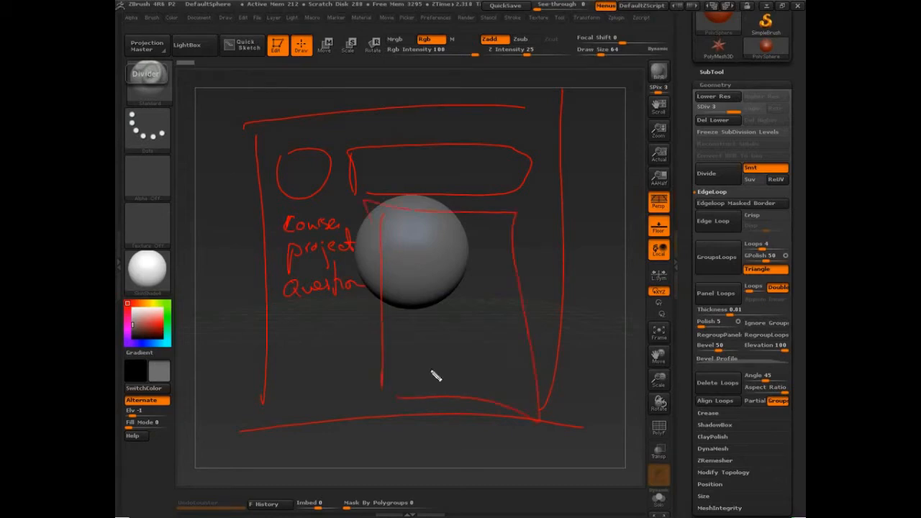
pyautogui.moveTo(456, 234)
pyautogui.mouseDown()
pyautogui.moveTo(435, 296)
pyautogui.moveTo(446, 366)
pyautogui.moveTo(459, 375)
pyautogui.mouseUp()
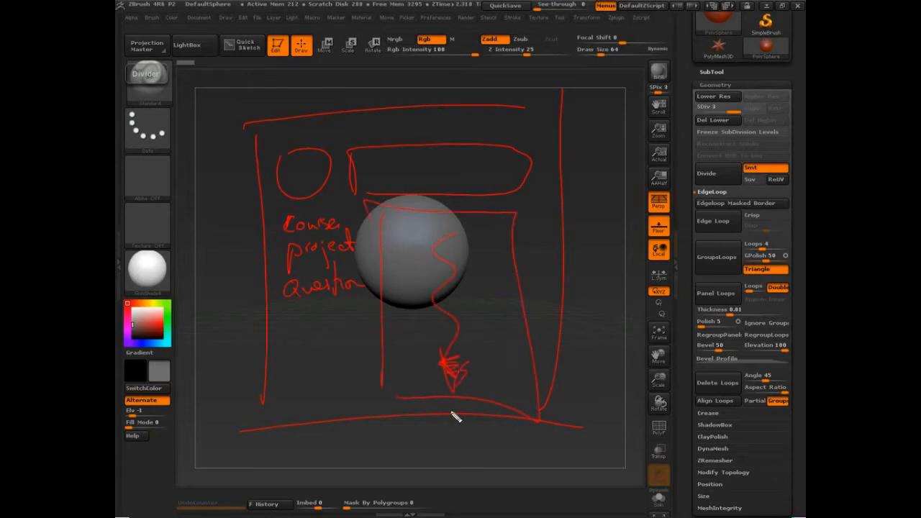
# - Circle and mark the Project and Question entries in the page sketch, and clear all annotations
pyautogui.moveTo(324, 241); pyautogui.dragTo(345, 233)
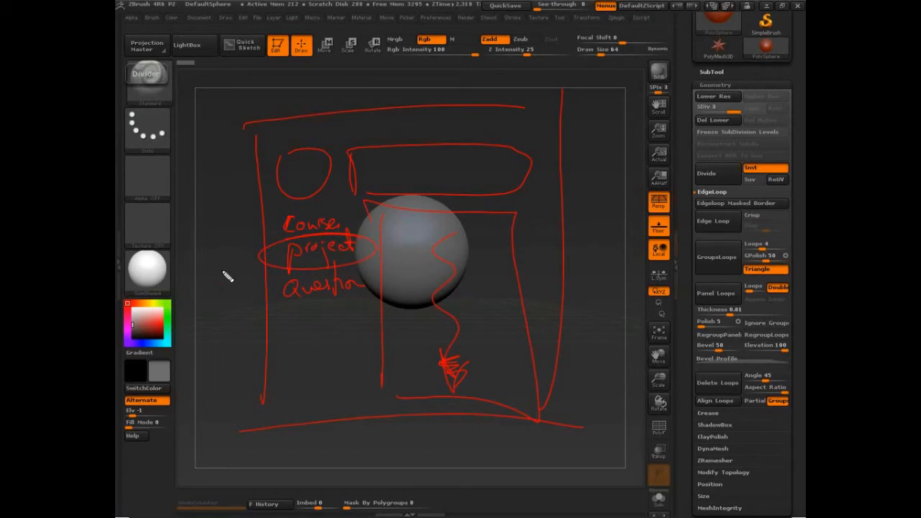
pyautogui.moveTo(370, 247)
pyautogui.mouseDown()
pyautogui.moveTo(323, 267)
pyautogui.moveTo(350, 244)
pyautogui.moveTo(362, 275)
pyautogui.moveTo(305, 273)
pyautogui.moveTo(378, 302)
pyautogui.mouseUp()
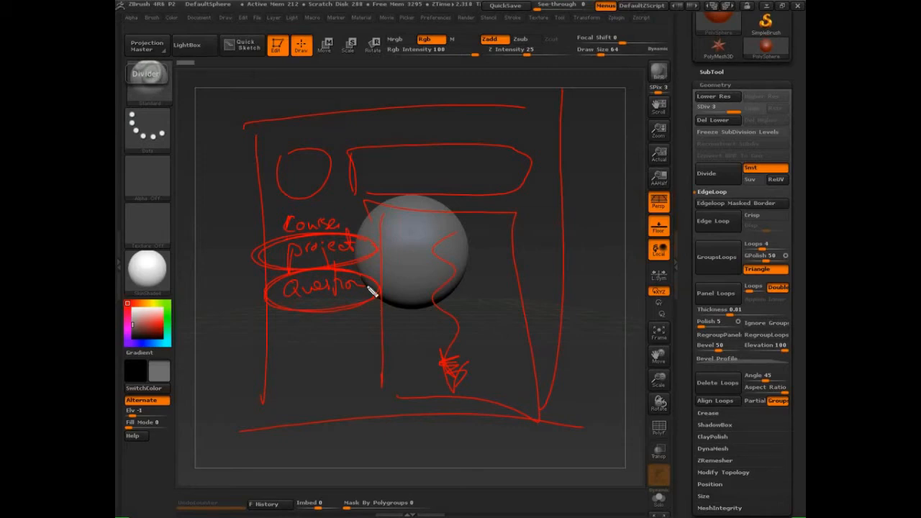
pyautogui.moveTo(274, 260); pyautogui.dragTo(276, 272)
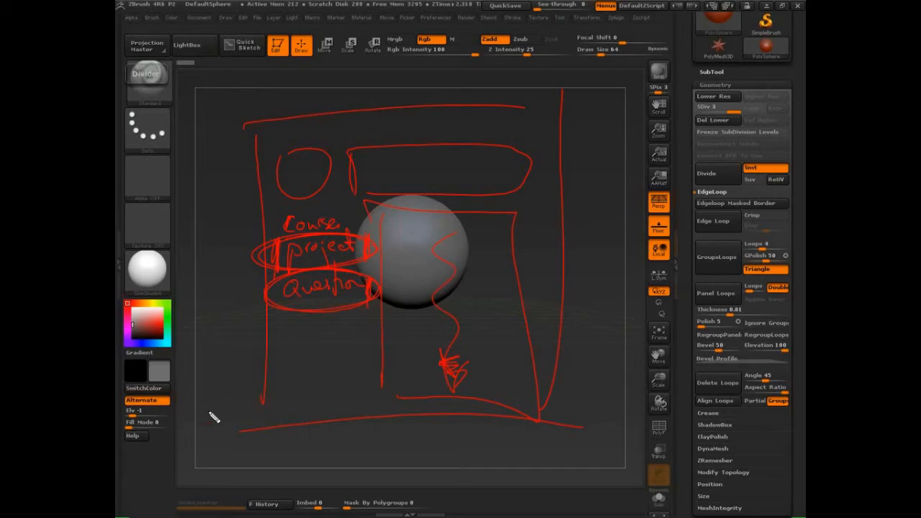
pyautogui.press('Escape')
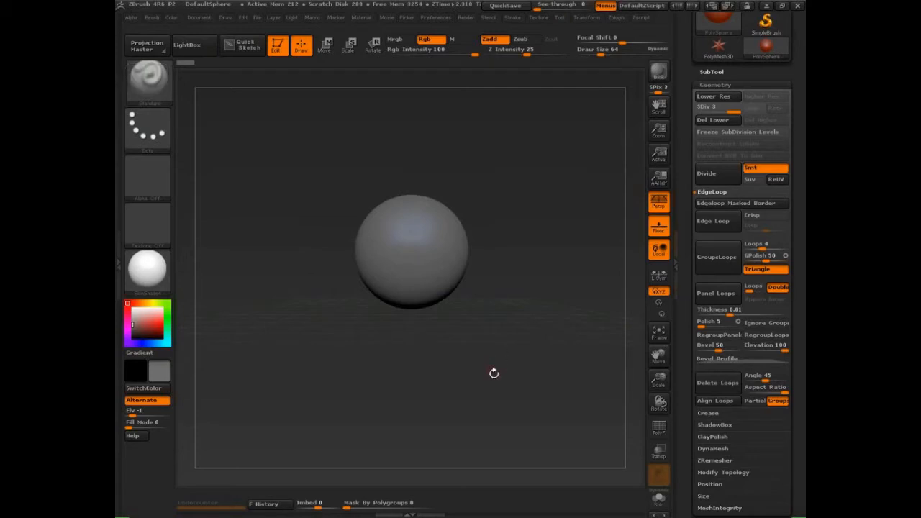
# - Handwrite the annotation Hard Surface I beside the sphere, with the numerals II and III beneath the I
pyautogui.moveTo(504, 376)
pyautogui.keyDown('alt'); pyautogui.mouseDown()
pyautogui.moveTo(399, 391)
pyautogui.moveTo(411, 395)
pyautogui.mouseUp(); pyautogui.keyUp('alt')
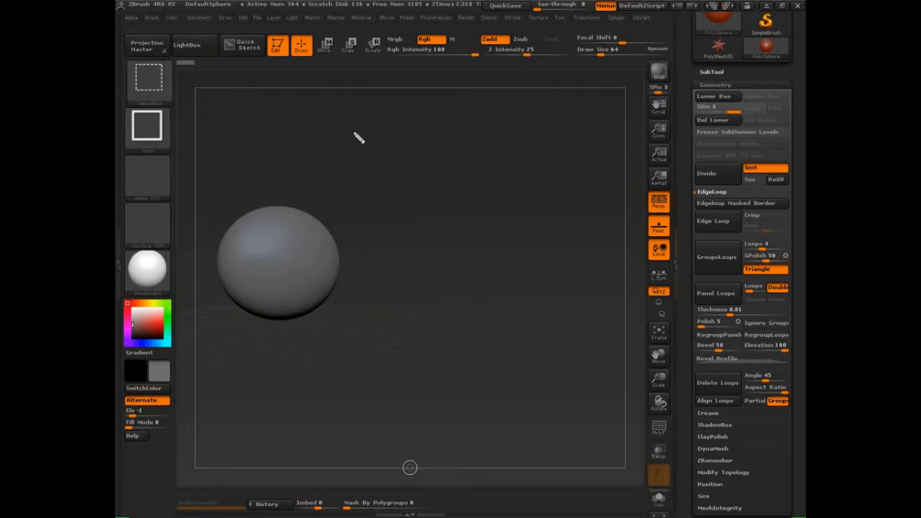
pyautogui.moveTo(371, 93)
pyautogui.mouseDown()
pyautogui.moveTo(360, 149)
pyautogui.moveTo(385, 118)
pyautogui.moveTo(412, 144)
pyautogui.moveTo(461, 117)
pyautogui.moveTo(543, 139)
pyautogui.moveTo(591, 119)
pyautogui.moveTo(593, 140)
pyautogui.moveTo(603, 105)
pyautogui.mouseUp()
pyautogui.moveTo(582, 139); pyautogui.dragTo(619, 138)
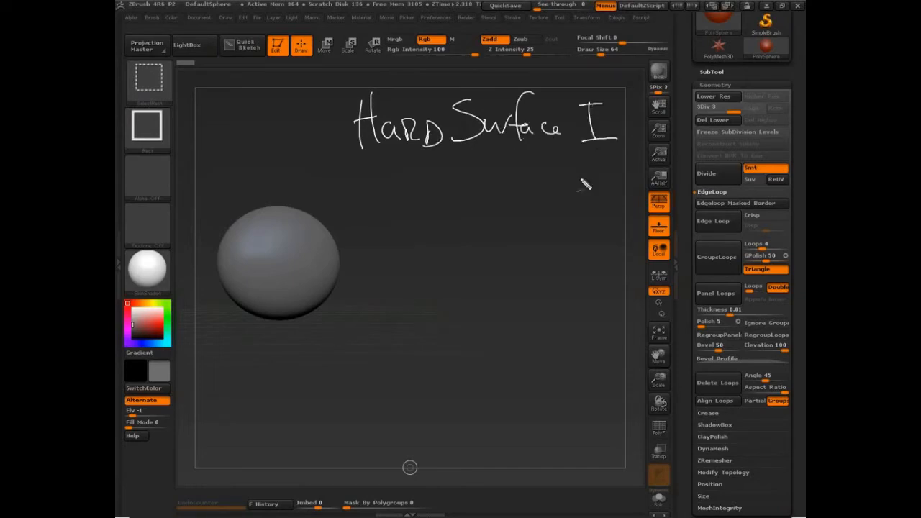
pyautogui.moveTo(569, 173)
pyautogui.mouseDown()
pyautogui.moveTo(639, 163)
pyautogui.moveTo(590, 197)
pyautogui.mouseUp()
pyautogui.moveTo(613, 167)
pyautogui.mouseDown()
pyautogui.moveTo(614, 205)
pyautogui.moveTo(648, 197)
pyautogui.mouseUp()
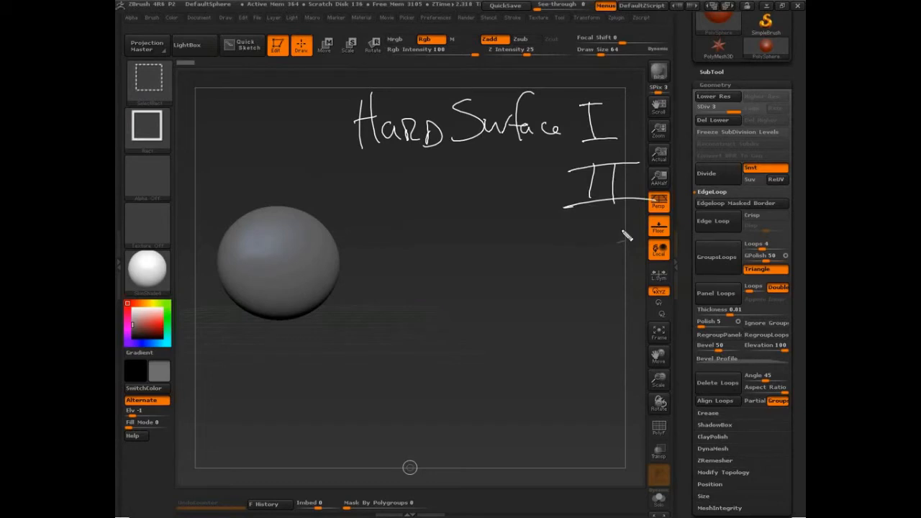
pyautogui.moveTo(570, 235); pyautogui.dragTo(627, 229)
pyautogui.moveTo(589, 233); pyautogui.dragTo(588, 269)
pyautogui.moveTo(606, 231); pyautogui.dragTo(604, 268)
pyautogui.moveTo(625, 230); pyautogui.dragTo(623, 268)
pyautogui.moveTo(564, 277); pyautogui.dragTo(669, 269)
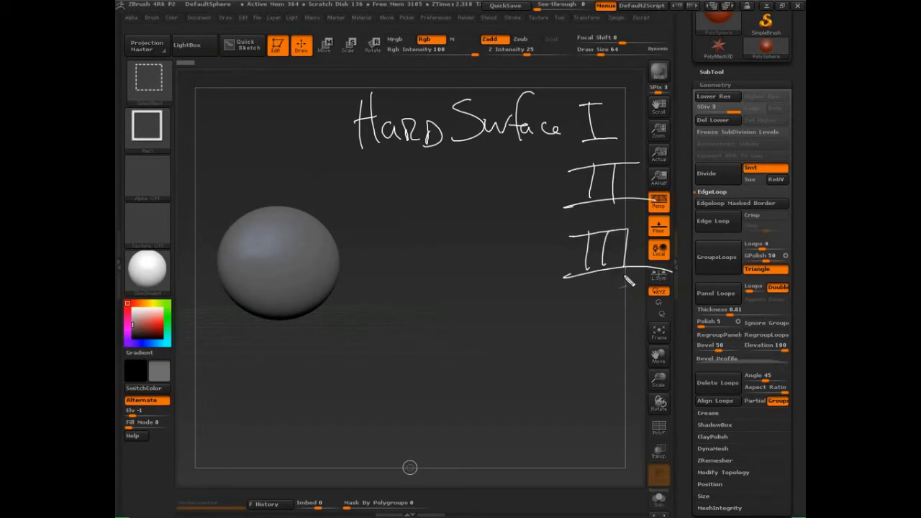
# - Add ditto marks for Hard Surface in front of the numerals II and III, and clear the annotations
pyautogui.moveTo(407, 191); pyautogui.dragTo(413, 195)
pyautogui.moveTo(494, 176); pyautogui.dragTo(498, 184)
pyautogui.moveTo(408, 241); pyautogui.dragTo(414, 249)
pyautogui.moveTo(504, 238); pyautogui.dragTo(505, 247)
pyautogui.press('Escape')
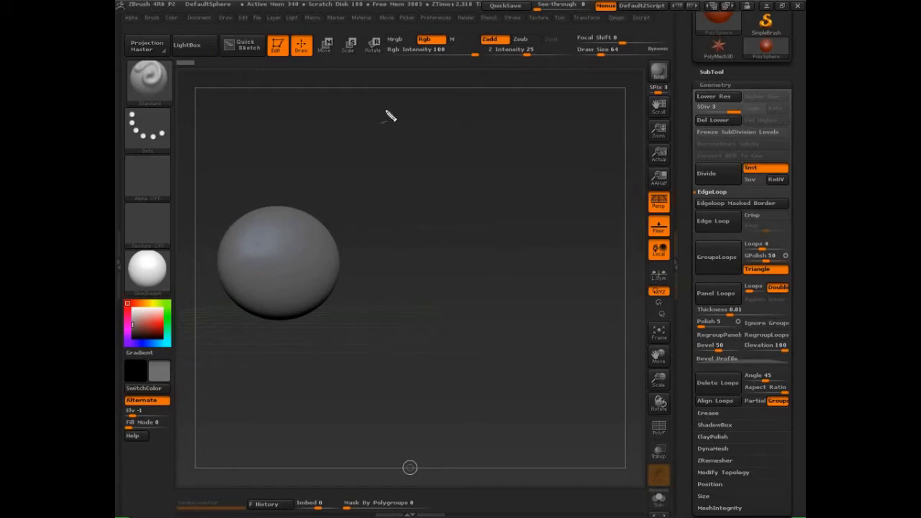
# - Handwrite an underlined heading I and list Mesh Extraction, Shadowbox, Edgeloop and Groups Loops beneath it
pyautogui.moveTo(422, 102)
pyautogui.mouseDown()
pyautogui.moveTo(432, 115)
pyautogui.moveTo(470, 120)
pyautogui.mouseUp()
pyautogui.moveTo(354, 144); pyautogui.dragTo(584, 138)
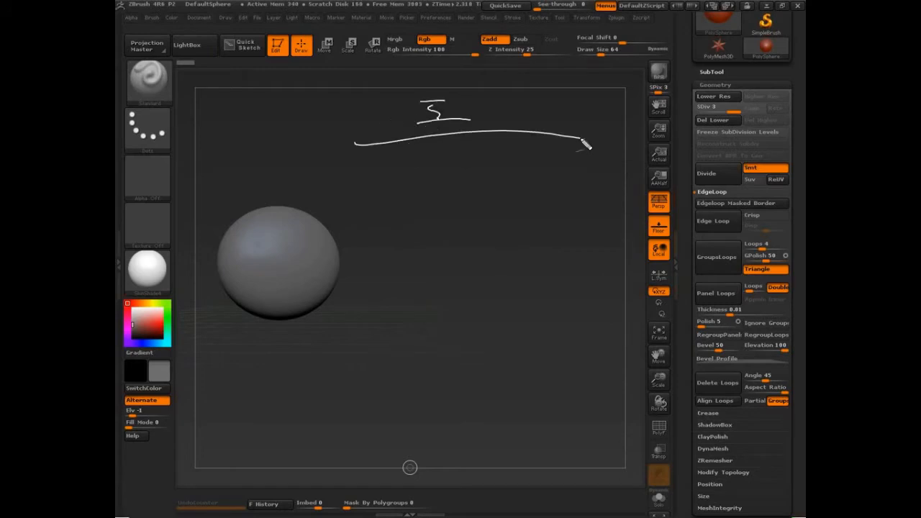
pyautogui.moveTo(344, 163)
pyautogui.mouseDown()
pyautogui.moveTo(345, 185)
pyautogui.moveTo(363, 169)
pyautogui.moveTo(414, 189)
pyautogui.moveTo(455, 187)
pyautogui.moveTo(493, 162)
pyautogui.moveTo(513, 176)
pyautogui.moveTo(541, 162)
pyautogui.moveTo(548, 175)
pyautogui.moveTo(581, 165)
pyautogui.mouseUp()
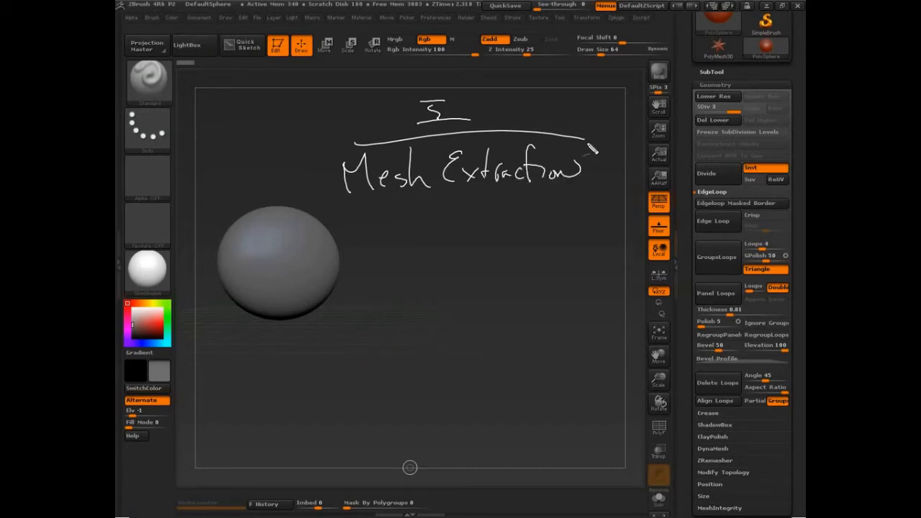
pyautogui.moveTo(388, 206)
pyautogui.mouseDown()
pyautogui.moveTo(358, 216)
pyautogui.moveTo(427, 222)
pyautogui.moveTo(435, 212)
pyautogui.moveTo(507, 216)
pyautogui.moveTo(536, 204)
pyautogui.mouseUp()
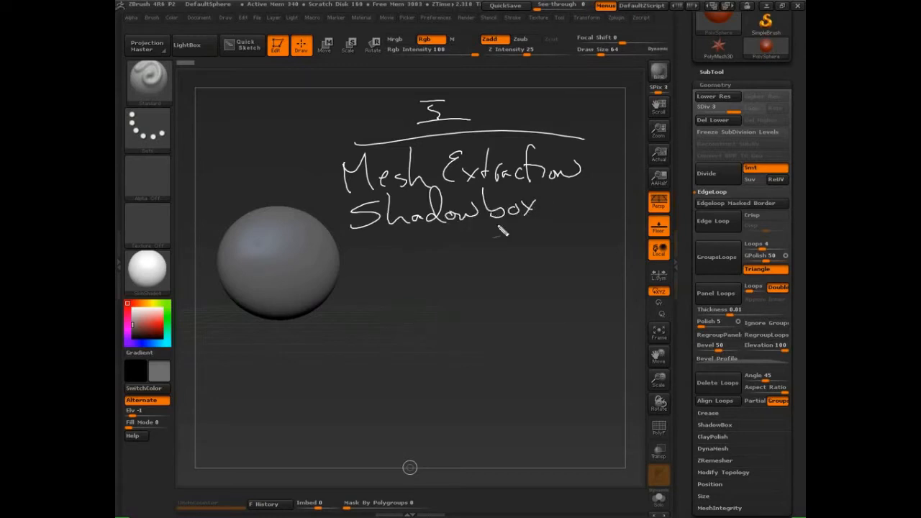
pyautogui.moveTo(381, 245)
pyautogui.mouseDown()
pyautogui.moveTo(376, 261)
pyautogui.moveTo(403, 239)
pyautogui.moveTo(424, 267)
pyautogui.moveTo(476, 247)
pyautogui.moveTo(490, 256)
pyautogui.mouseUp()
pyautogui.moveTo(389, 280)
pyautogui.mouseDown()
pyautogui.moveTo(364, 289)
pyautogui.moveTo(424, 292)
pyautogui.moveTo(452, 329)
pyautogui.moveTo(477, 295)
pyautogui.moveTo(552, 287)
pyautogui.mouseUp()
pyautogui.moveTo(590, 277); pyautogui.dragTo(578, 305)
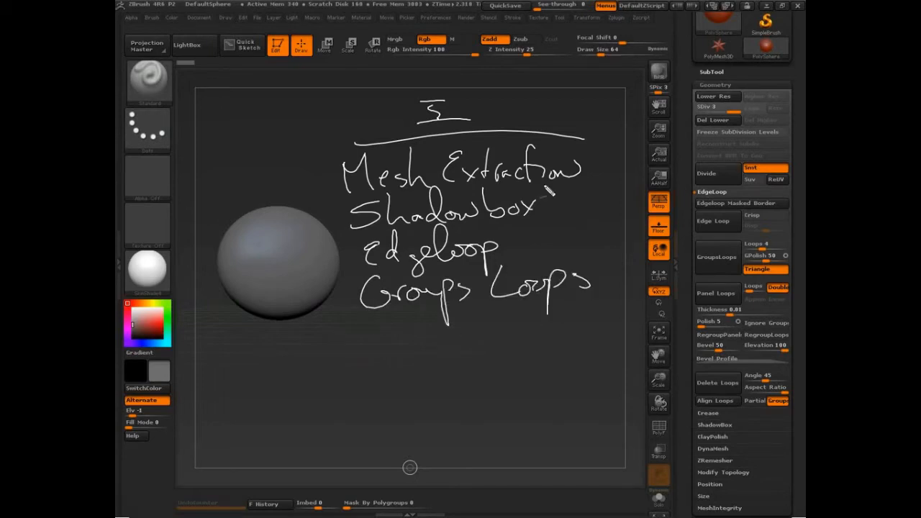
# - Write (ZB 3.5) next to the heading I and underline it
pyautogui.moveTo(521, 85)
pyautogui.mouseDown()
pyautogui.moveTo(515, 124)
pyautogui.moveTo(572, 109)
pyautogui.moveTo(580, 119)
pyautogui.moveTo(617, 118)
pyautogui.mouseUp()
pyautogui.moveTo(627, 79); pyautogui.dragTo(644, 123)
pyautogui.moveTo(536, 133); pyautogui.dragTo(655, 120)
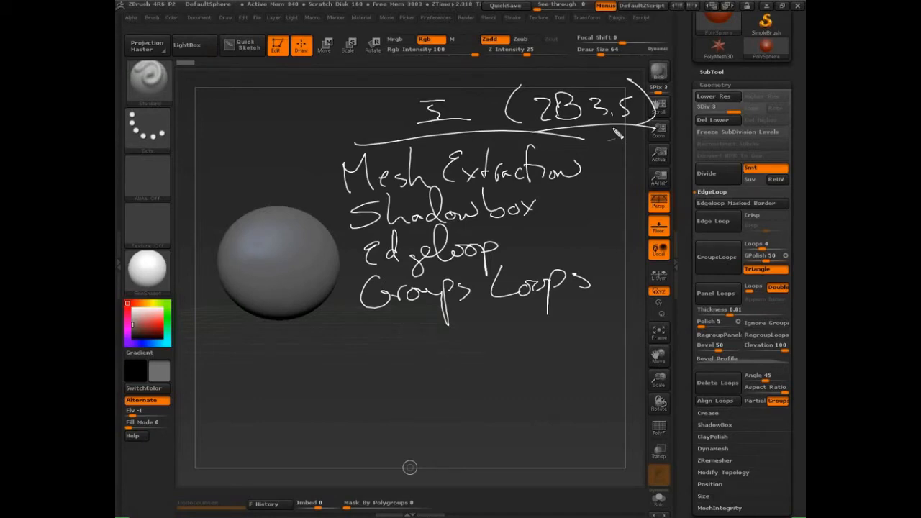
# - Write the heading II below the first topic list and draw a long divider line under it
pyautogui.moveTo(409, 335); pyautogui.dragTo(440, 329)
pyautogui.moveTo(427, 331); pyautogui.dragTo(428, 355)
pyautogui.moveTo(453, 326); pyautogui.dragTo(452, 356)
pyautogui.moveTo(392, 364); pyautogui.dragTo(498, 351)
pyautogui.moveTo(403, 333); pyautogui.dragTo(486, 327)
pyautogui.moveTo(333, 394); pyautogui.dragTo(630, 368)
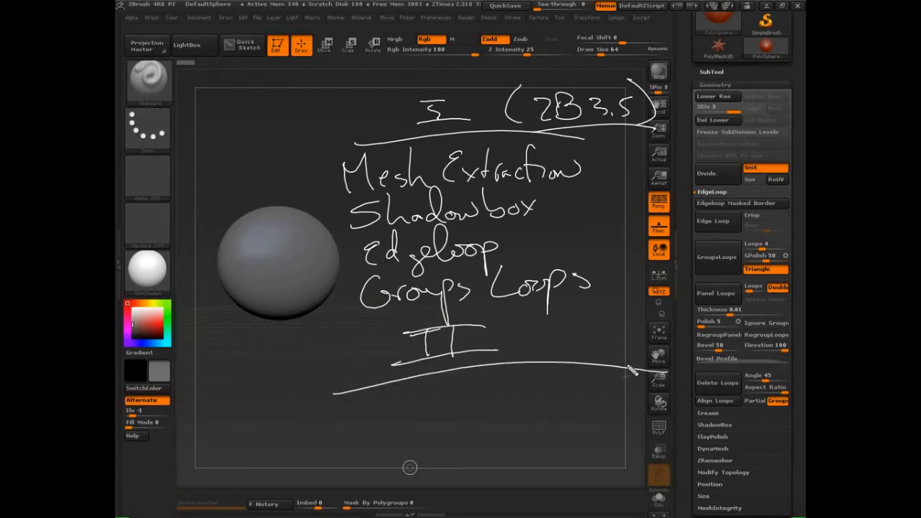
# - Handwrite the topics Panel loops and Polish under the heading II
pyautogui.moveTo(391, 393); pyautogui.dragTo(393, 424)
pyautogui.moveTo(384, 395)
pyautogui.mouseDown()
pyautogui.moveTo(394, 416)
pyautogui.moveTo(436, 425)
pyautogui.moveTo(504, 392)
pyautogui.moveTo(524, 407)
pyautogui.moveTo(587, 414)
pyautogui.mouseUp()
pyautogui.moveTo(388, 430)
pyautogui.mouseDown()
pyautogui.moveTo(392, 464)
pyautogui.moveTo(418, 457)
pyautogui.mouseUp()
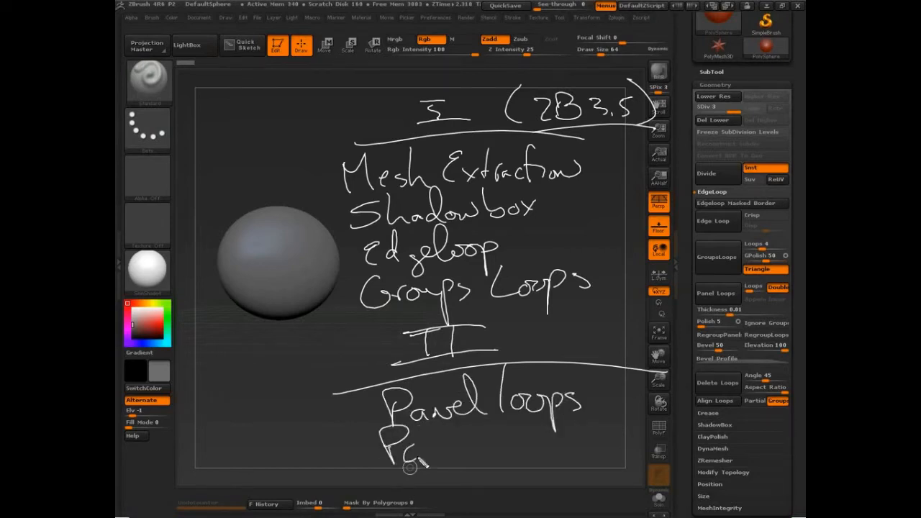
pyautogui.moveTo(425, 426)
pyautogui.mouseDown()
pyautogui.moveTo(432, 464)
pyautogui.moveTo(482, 467)
pyautogui.mouseUp()
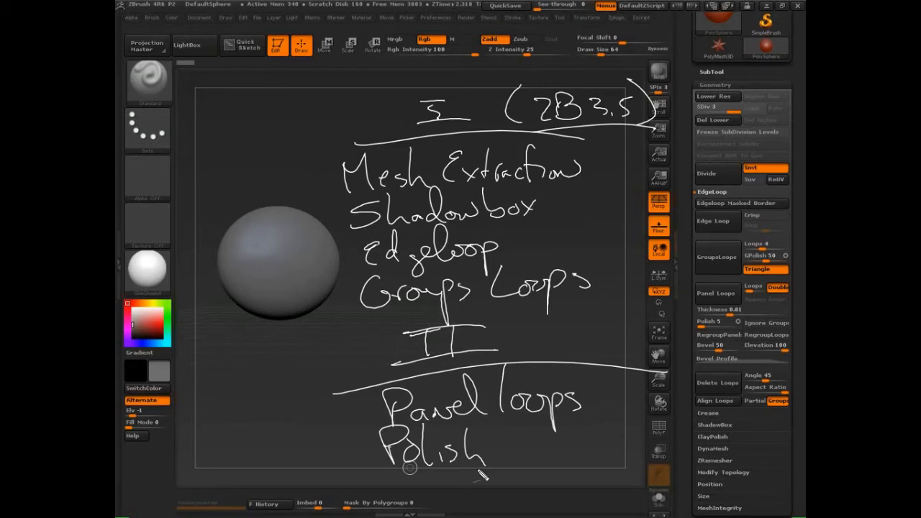
# - Enclose the first topic list with drawn brackets and lines, and circle ZRemesher with an arrow to DynaMesh in the Geometry palette
pyautogui.moveTo(340, 136)
pyautogui.mouseDown()
pyautogui.moveTo(302, 249)
pyautogui.moveTo(338, 329)
pyautogui.mouseUp()
pyautogui.moveTo(580, 133); pyautogui.dragTo(590, 329)
pyautogui.moveTo(576, 116)
pyautogui.mouseDown()
pyautogui.moveTo(605, 317)
pyautogui.moveTo(591, 329)
pyautogui.mouseUp()
pyautogui.moveTo(574, 319); pyautogui.dragTo(486, 309)
pyautogui.moveTo(430, 312)
pyautogui.mouseDown()
pyautogui.moveTo(325, 343)
pyautogui.moveTo(636, 337)
pyautogui.moveTo(569, 328)
pyautogui.mouseUp()
pyautogui.moveTo(318, 153); pyautogui.dragTo(595, 146)
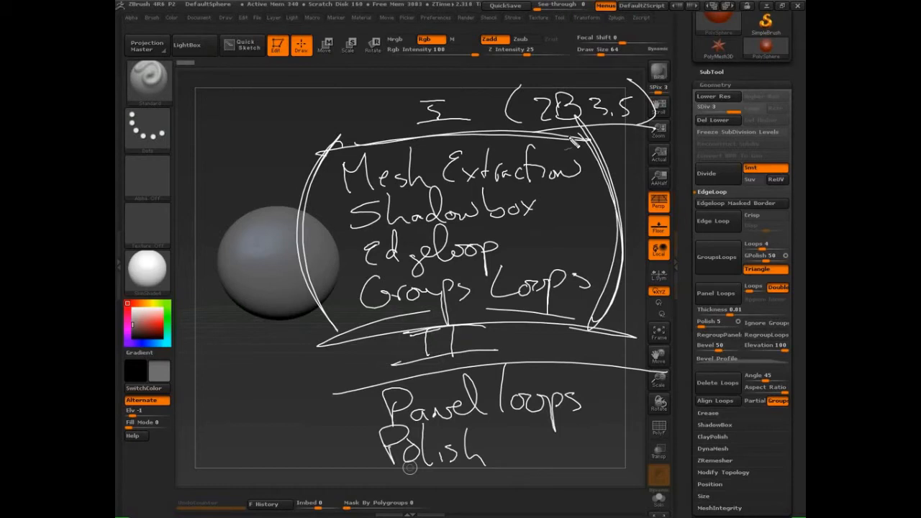
pyautogui.moveTo(740, 462)
pyautogui.mouseDown()
pyautogui.moveTo(689, 473)
pyautogui.moveTo(678, 455)
pyautogui.moveTo(694, 448)
pyautogui.mouseUp()
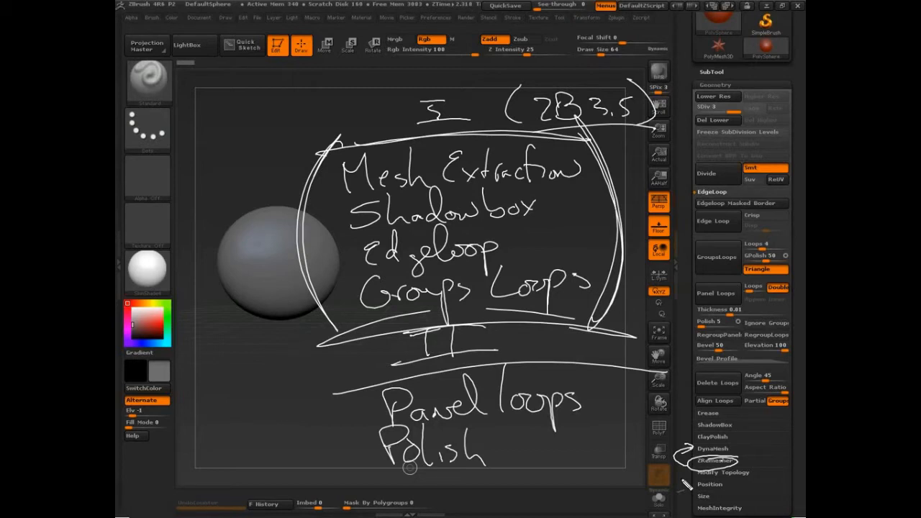
# - Draw arrows pointing at Mesh Extraction, Shadowbox, Edgeloop and Groups Loops, and retrace the box around the four topics
pyautogui.moveTo(337, 152); pyautogui.dragTo(587, 126)
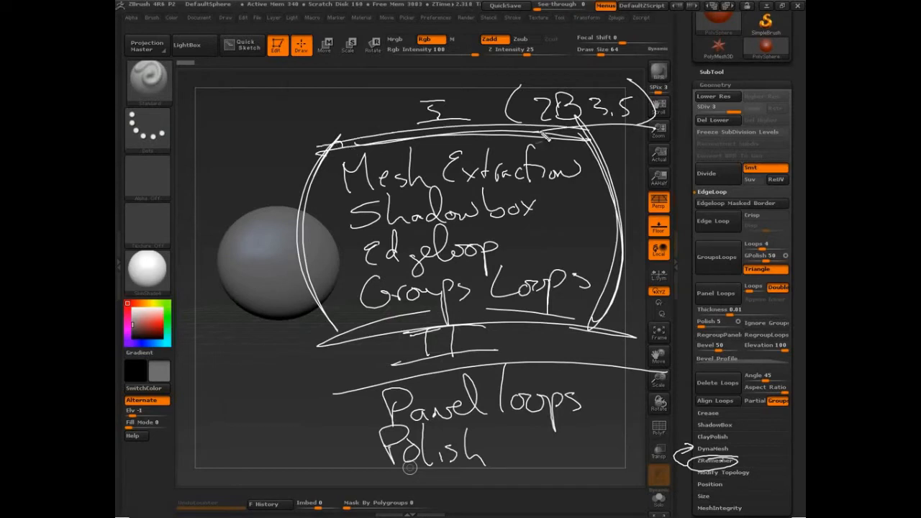
pyautogui.moveTo(311, 183); pyautogui.dragTo(338, 180)
pyautogui.moveTo(307, 221); pyautogui.dragTo(346, 215)
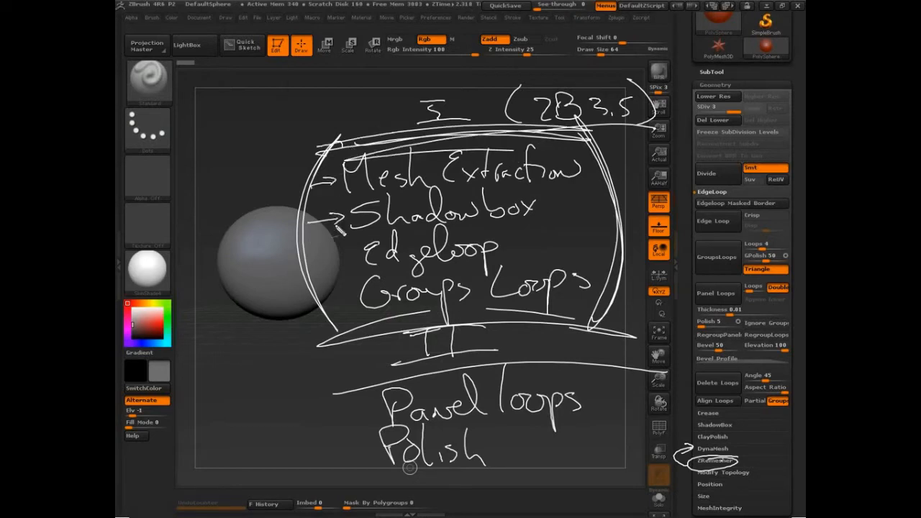
pyautogui.moveTo(313, 263); pyautogui.dragTo(350, 259)
pyautogui.moveTo(329, 302); pyautogui.dragTo(358, 296)
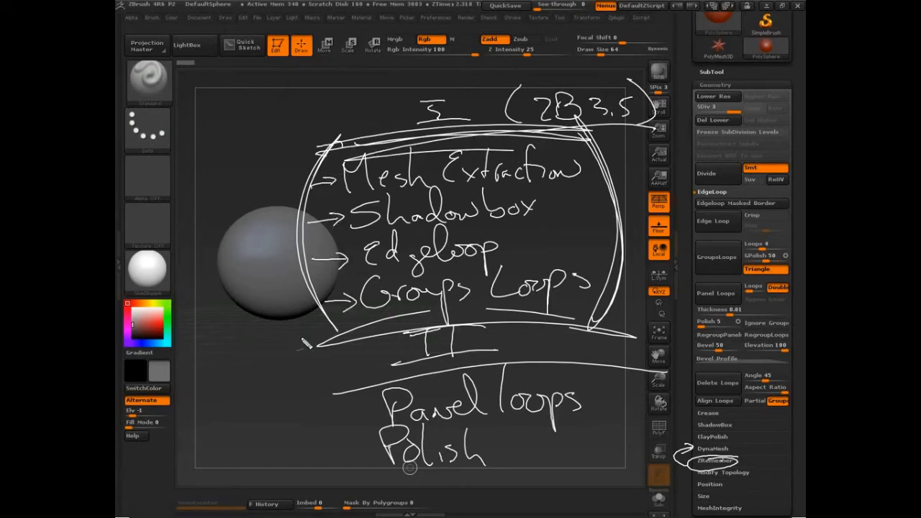
pyautogui.moveTo(324, 347)
pyautogui.mouseDown()
pyautogui.moveTo(406, 330)
pyautogui.moveTo(608, 317)
pyautogui.mouseUp()
pyautogui.moveTo(323, 148)
pyautogui.mouseDown()
pyautogui.moveTo(309, 266)
pyautogui.moveTo(321, 347)
pyautogui.mouseUp()
pyautogui.moveTo(616, 162); pyautogui.dragTo(607, 325)
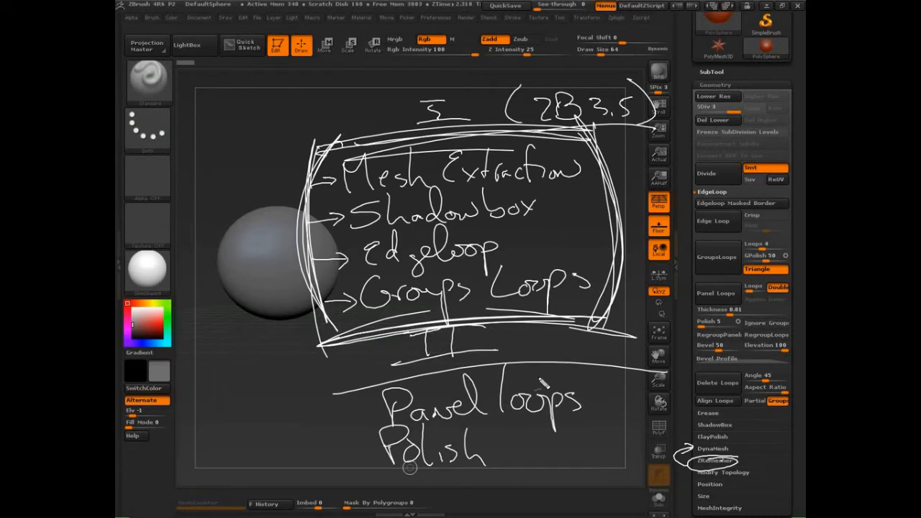
# - Write, circle and underline the word shoes above the sphere, mark the end of Groups Loops, and clear the annotations
pyautogui.moveTo(240, 138)
pyautogui.mouseDown()
pyautogui.moveTo(228, 167)
pyautogui.moveTo(305, 93)
pyautogui.moveTo(323, 124)
pyautogui.moveTo(249, 72)
pyautogui.mouseUp()
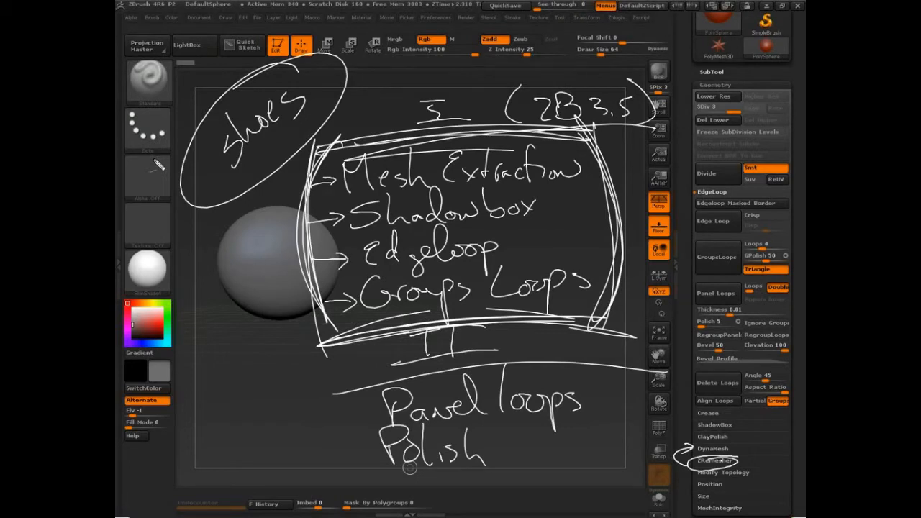
pyautogui.moveTo(252, 180)
pyautogui.mouseDown()
pyautogui.moveTo(327, 104)
pyautogui.moveTo(241, 202)
pyautogui.mouseUp()
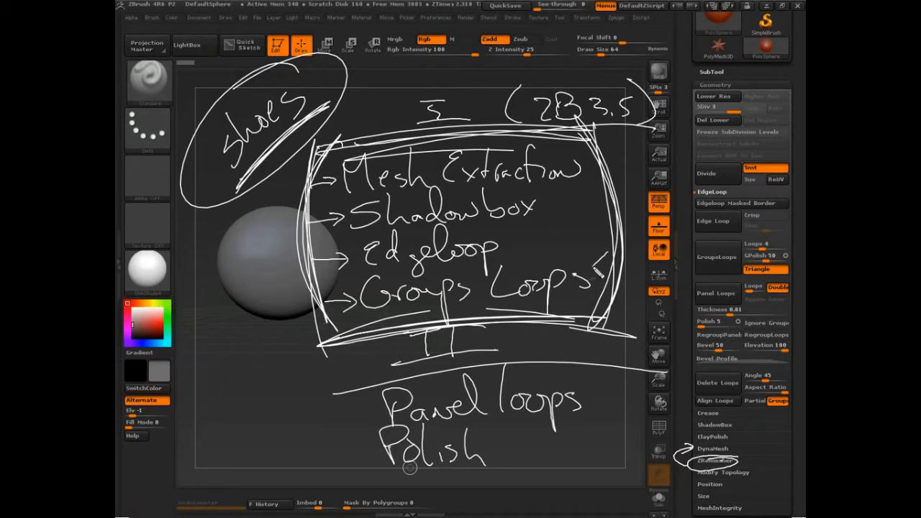
pyautogui.moveTo(609, 253); pyautogui.dragTo(584, 278)
pyautogui.moveTo(587, 236)
pyautogui.mouseDown()
pyautogui.moveTo(566, 274)
pyautogui.moveTo(592, 271)
pyautogui.mouseUp()
pyautogui.press('Escape')
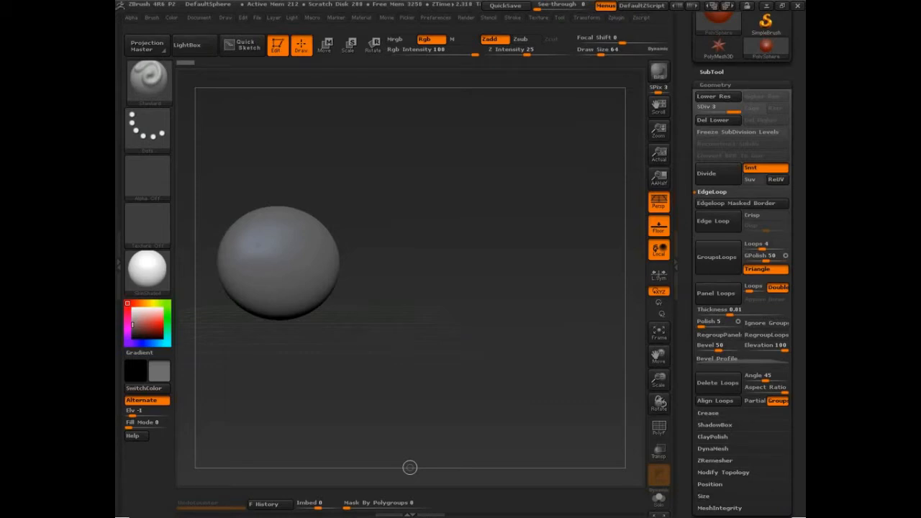
# - Switch to the browser's ZBrushCentral thread Making Time For Art #2, play its movie from near the start and lower the volume
pyautogui.moveTo(0, 0); pyautogui.dragTo(453, 1)
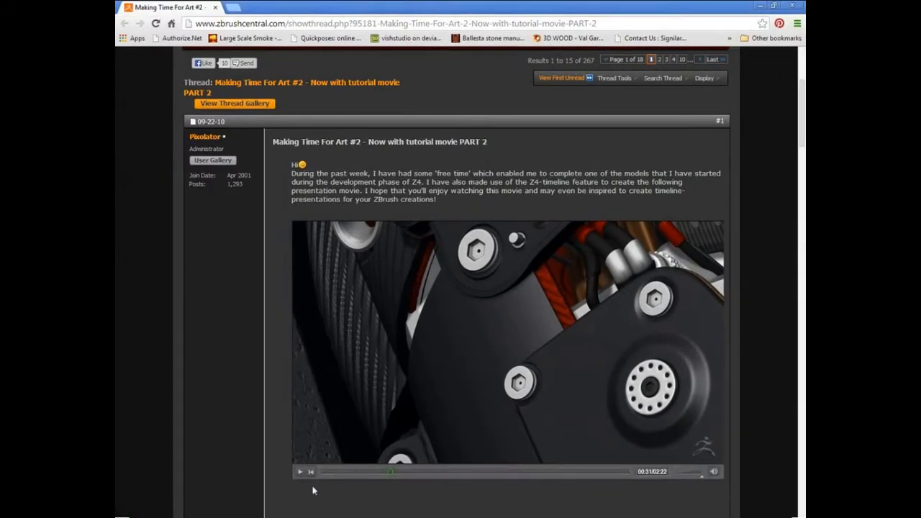
pyautogui.click(331, 472)
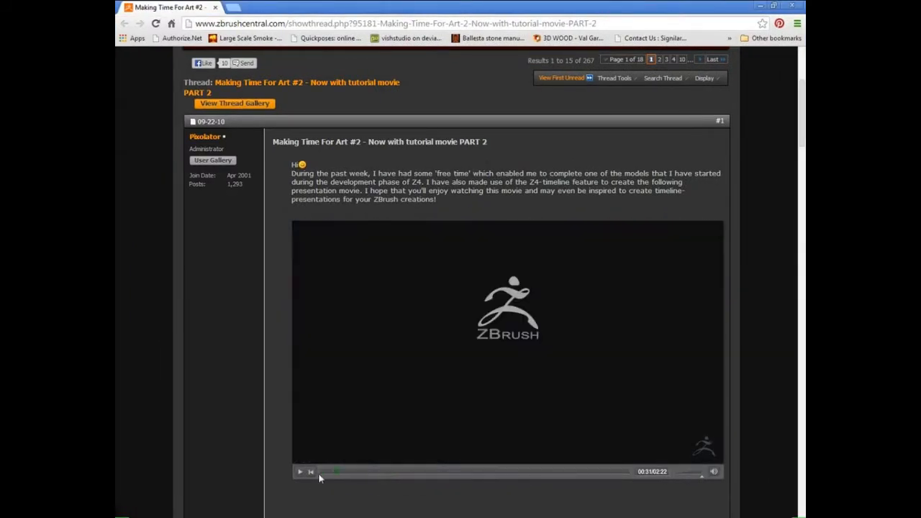
pyautogui.click(301, 472)
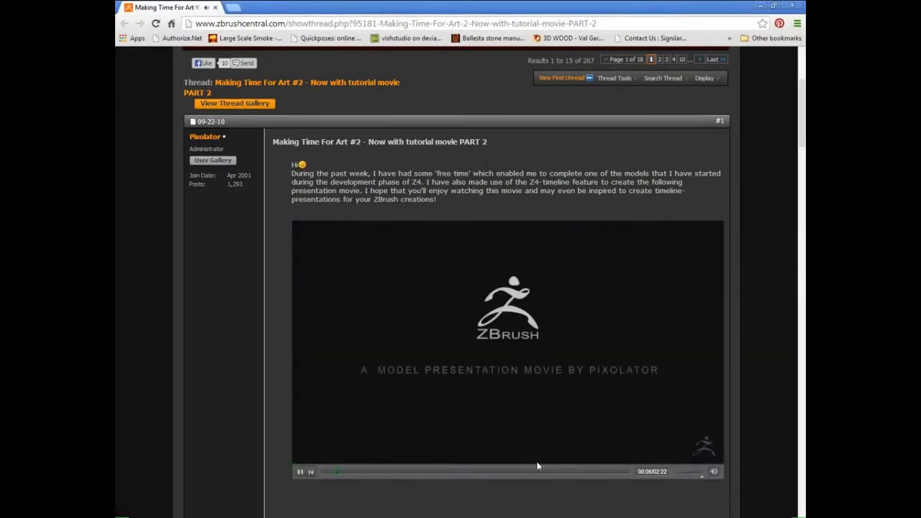
pyautogui.moveTo(702, 476); pyautogui.dragTo(672, 476)
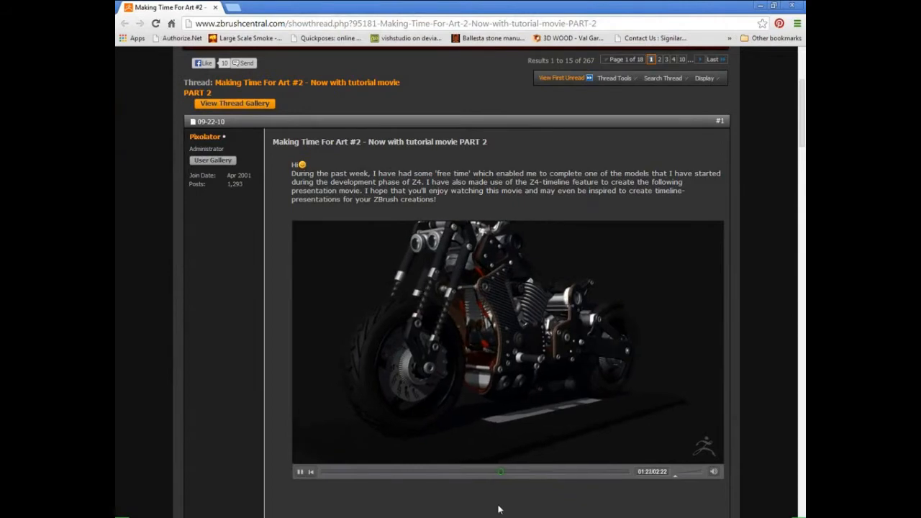
# - Switch back to ZBrush and handwrite zspheres and imported .obj on two lines above the empty canvas area beside the sphere
pyautogui.moveTo(528, 473)
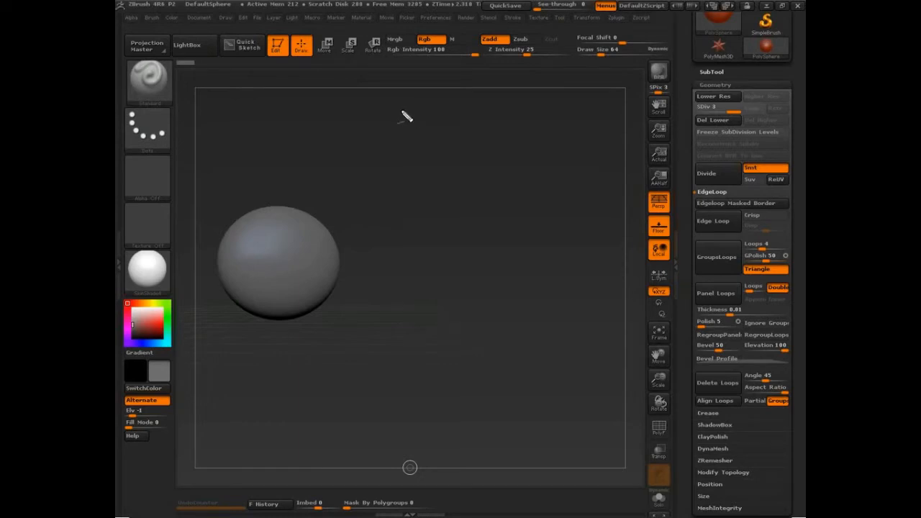
pyautogui.moveTo(397, 109); pyautogui.dragTo(417, 122)
pyautogui.moveTo(434, 109)
pyautogui.mouseDown()
pyautogui.moveTo(438, 117)
pyautogui.moveTo(423, 122)
pyautogui.moveTo(477, 104)
pyautogui.moveTo(490, 119)
pyautogui.moveTo(516, 120)
pyautogui.moveTo(512, 127)
pyautogui.mouseUp()
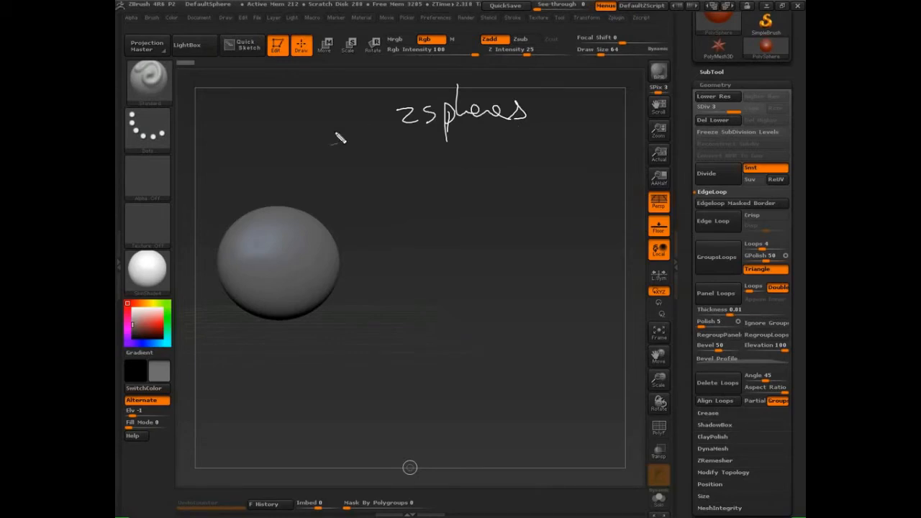
pyautogui.moveTo(411, 151)
pyautogui.mouseDown()
pyautogui.moveTo(459, 154)
pyautogui.moveTo(489, 135)
pyautogui.moveTo(515, 153)
pyautogui.moveTo(568, 148)
pyautogui.moveTo(575, 171)
pyautogui.mouseUp()
pyautogui.click(529, 149)
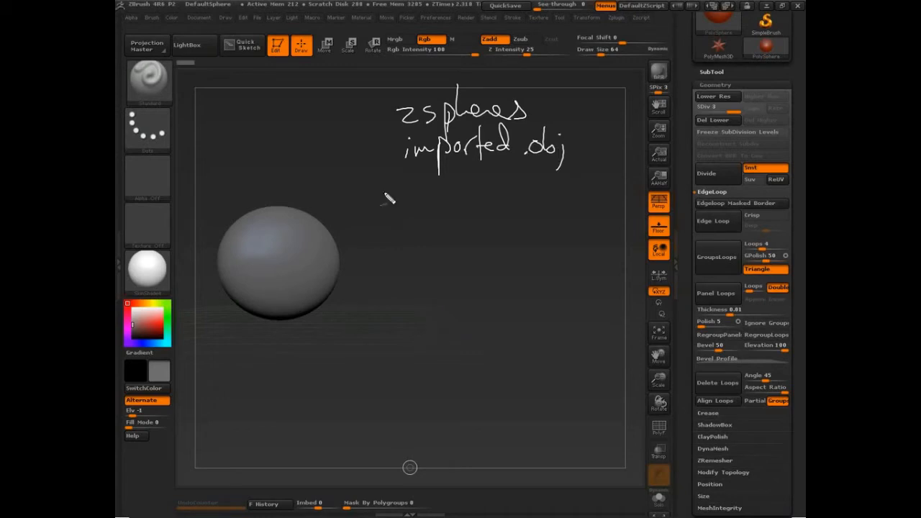
# - Draw arrows pointing at zspheres and imported .obj, and enclose each of the two terms in a box
pyautogui.moveTo(365, 117); pyautogui.dragTo(390, 116)
pyautogui.moveTo(382, 109); pyautogui.dragTo(388, 156)
pyautogui.moveTo(395, 170)
pyautogui.mouseDown()
pyautogui.moveTo(458, 170)
pyautogui.moveTo(576, 144)
pyautogui.moveTo(424, 133)
pyautogui.moveTo(385, 171)
pyautogui.mouseUp()
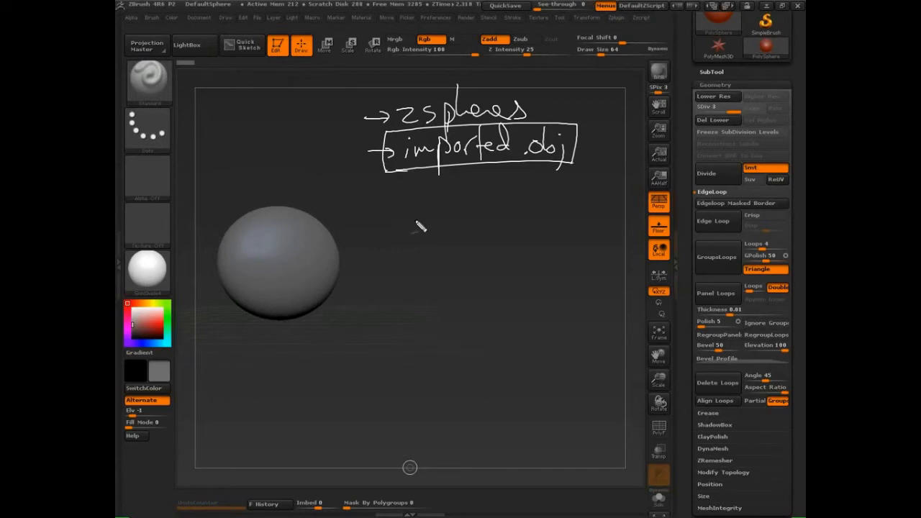
pyautogui.moveTo(386, 88)
pyautogui.mouseDown()
pyautogui.moveTo(387, 124)
pyautogui.moveTo(522, 124)
pyautogui.moveTo(386, 86)
pyautogui.mouseUp()
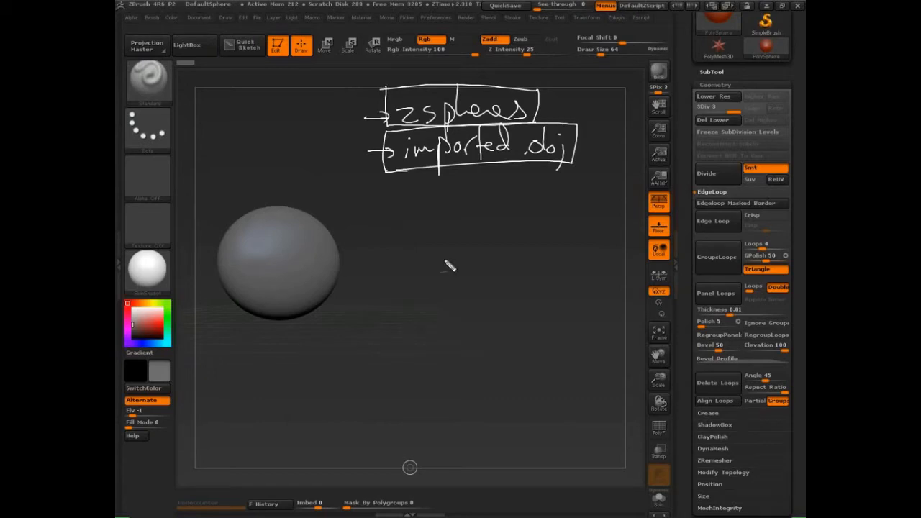
# - Sketch a stick-figure skeleton with head, spine, arms and legs below the boxed terms
pyautogui.moveTo(466, 204); pyautogui.dragTo(461, 423)
pyautogui.moveTo(461, 338); pyautogui.dragTo(455, 411)
pyautogui.moveTo(470, 320)
pyautogui.mouseDown()
pyautogui.moveTo(483, 440)
pyautogui.moveTo(492, 432)
pyautogui.mouseUp()
pyautogui.moveTo(466, 261)
pyautogui.mouseDown()
pyautogui.moveTo(494, 265)
pyautogui.moveTo(520, 372)
pyautogui.mouseUp()
pyautogui.moveTo(459, 263); pyautogui.dragTo(423, 353)
pyautogui.moveTo(487, 270); pyautogui.dragTo(520, 375)
pyautogui.moveTo(452, 364); pyautogui.dragTo(460, 454)
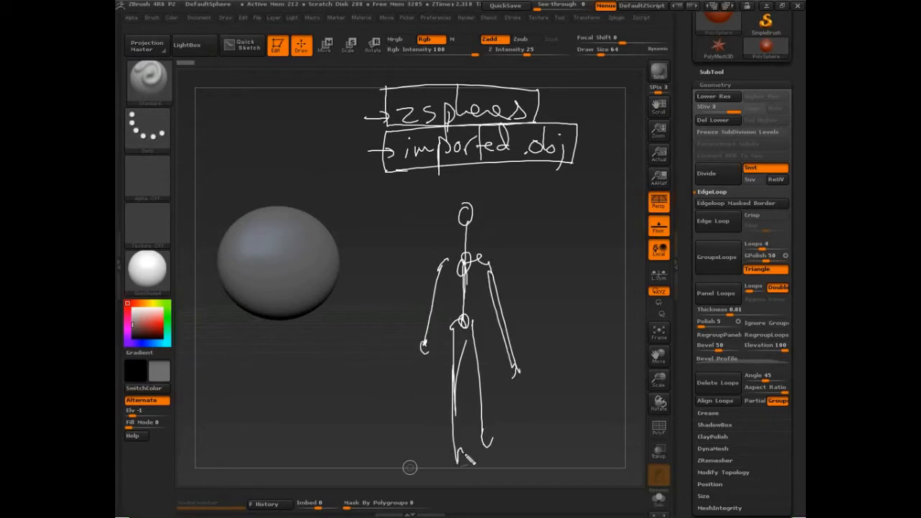
pyautogui.moveTo(464, 230)
pyautogui.mouseDown()
pyautogui.moveTo(469, 210)
pyautogui.moveTo(464, 229)
pyautogui.mouseUp()
# - Undo all the strokes of the stick-figure skeleton
pyautogui.hotkey('ctrl', 'z')
pyautogui.hotkey('ctrl', 'z')
pyautogui.hotkey('ctrl', 'z')
pyautogui.hotkey('ctrl', 'z')
pyautogui.hotkey('ctrl', 'z')
pyautogui.hotkey('ctrl', 'z')
pyautogui.hotkey('ctrl', 'z')
pyautogui.hotkey('ctrl', 'z')
pyautogui.hotkey('ctrl', 'z')
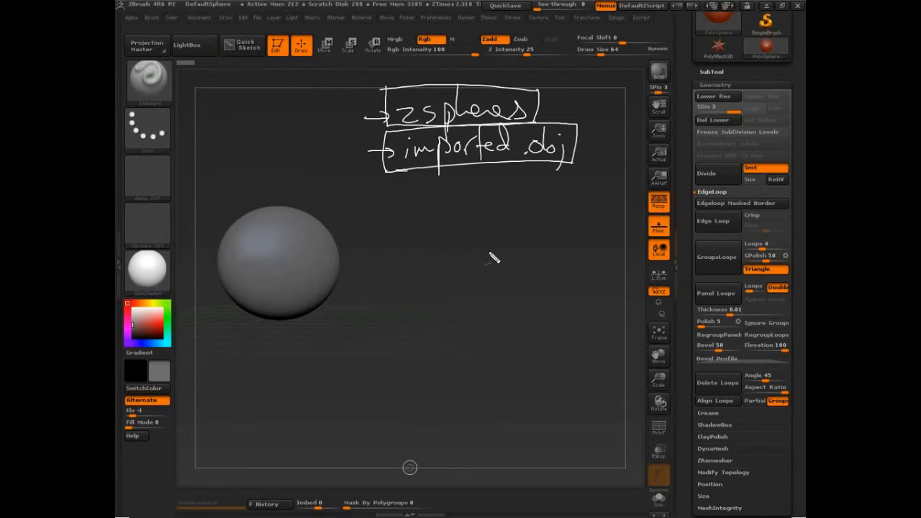
# - Write subtools with an arrow, link it by a line to a circled SubTool palette heading, and clear the annotations
pyautogui.moveTo(436, 204)
pyautogui.mouseDown()
pyautogui.moveTo(417, 223)
pyautogui.moveTo(466, 205)
pyautogui.moveTo(484, 184)
pyautogui.moveTo(499, 206)
pyautogui.moveTo(520, 189)
pyautogui.mouseUp()
pyautogui.moveTo(513, 181); pyautogui.dragTo(516, 222)
pyautogui.moveTo(536, 208); pyautogui.dragTo(528, 221)
pyautogui.moveTo(385, 218)
pyautogui.mouseDown()
pyautogui.moveTo(409, 216)
pyautogui.moveTo(393, 226)
pyautogui.mouseUp()
pyautogui.moveTo(545, 211)
pyautogui.mouseDown()
pyautogui.moveTo(625, 182)
pyautogui.moveTo(694, 81)
pyautogui.moveTo(745, 87)
pyautogui.moveTo(733, 68)
pyautogui.mouseUp()
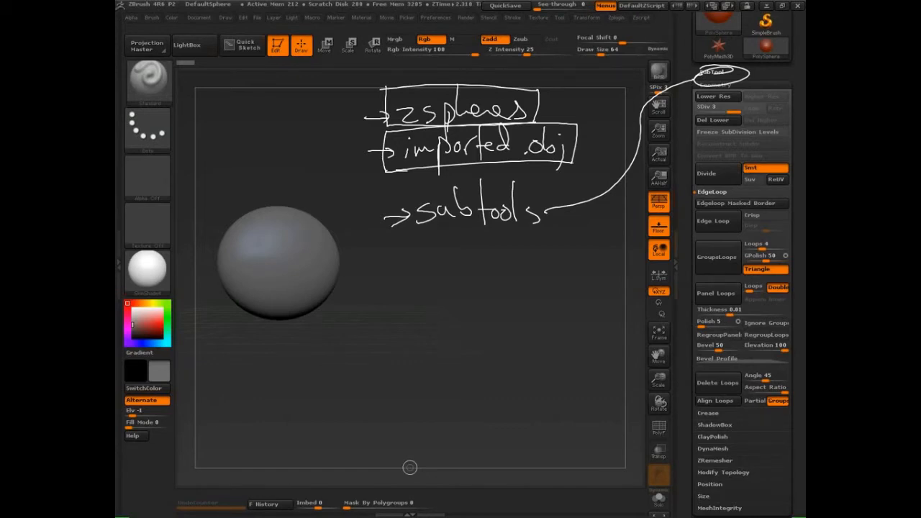
pyautogui.press('Escape')
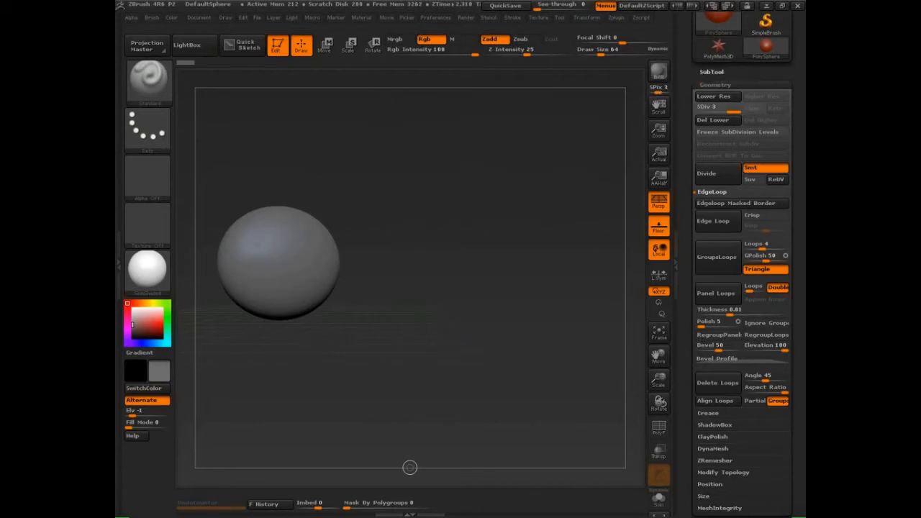
# - Open the tool picker from the current PolySphere to examine the available 3D meshes and 2.5D brushes
pyautogui.scroll(3, 728, 134)
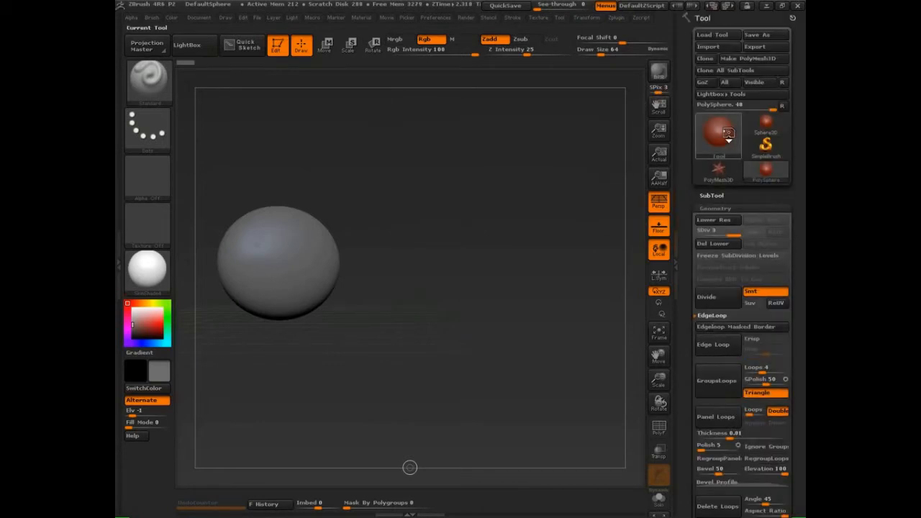
pyautogui.click(722, 132)
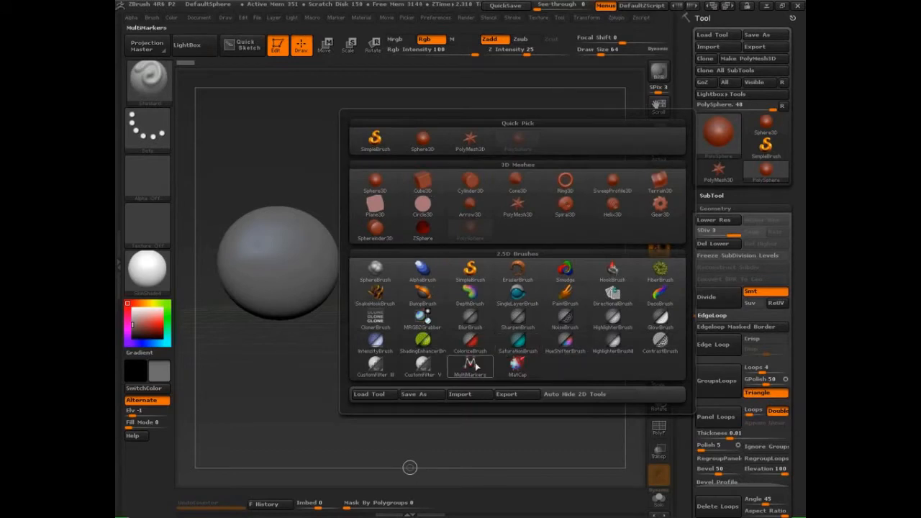
pyautogui.moveTo(474, 367)
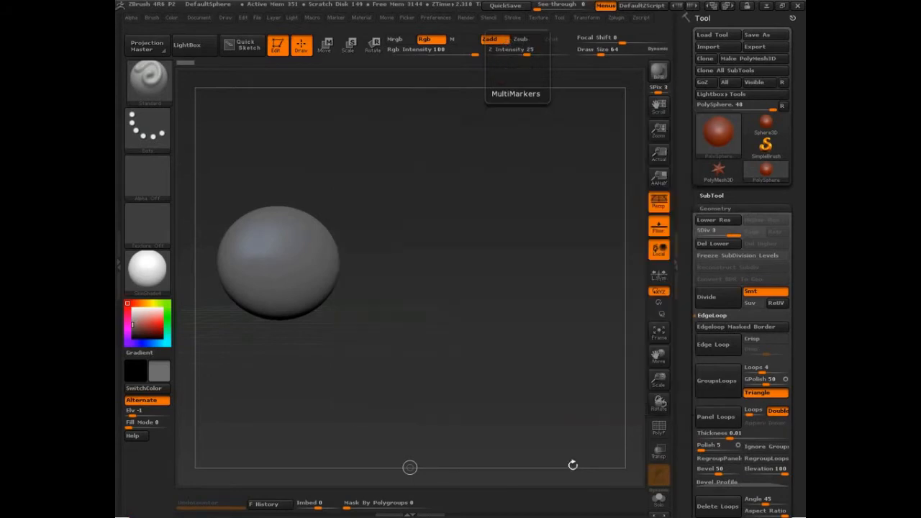
# - Handwrite the heading subtools on the canvas with mesh extraction as a dashed item beneath it
pyautogui.hotkey('ctrl', 'shift', 'd')
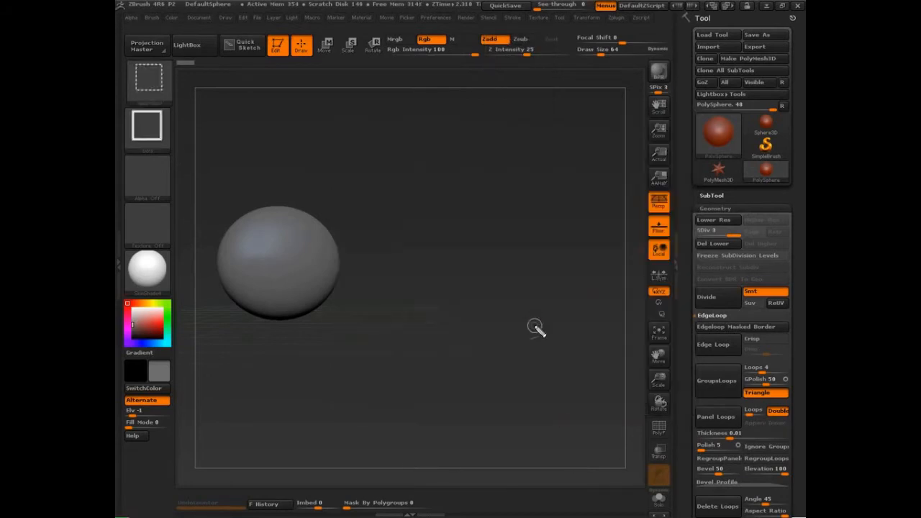
pyautogui.moveTo(407, 104); pyautogui.dragTo(391, 129)
pyautogui.moveTo(419, 113); pyautogui.dragTo(441, 121)
pyautogui.moveTo(444, 91)
pyautogui.mouseDown()
pyautogui.moveTo(465, 117)
pyautogui.moveTo(529, 104)
pyautogui.moveTo(534, 122)
pyautogui.mouseUp()
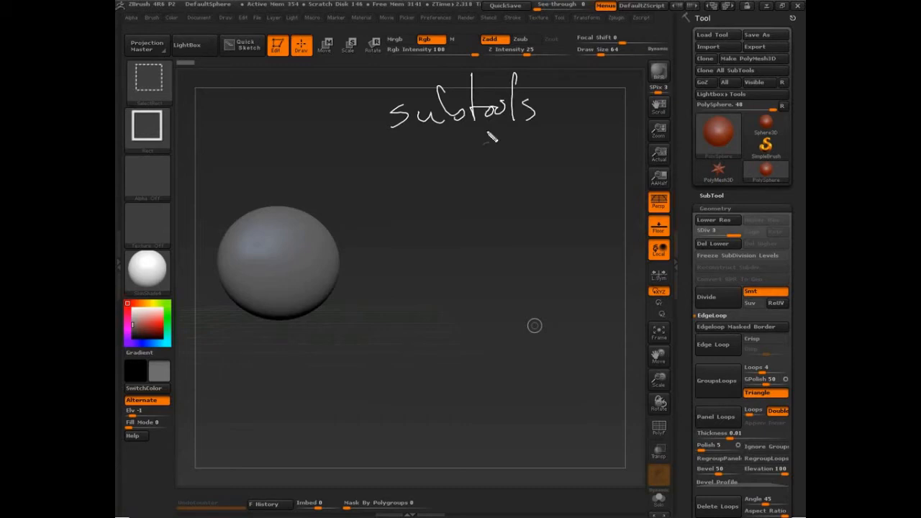
pyautogui.moveTo(390, 151)
pyautogui.mouseDown()
pyautogui.moveTo(617, 149)
pyautogui.moveTo(643, 135)
pyautogui.mouseUp()
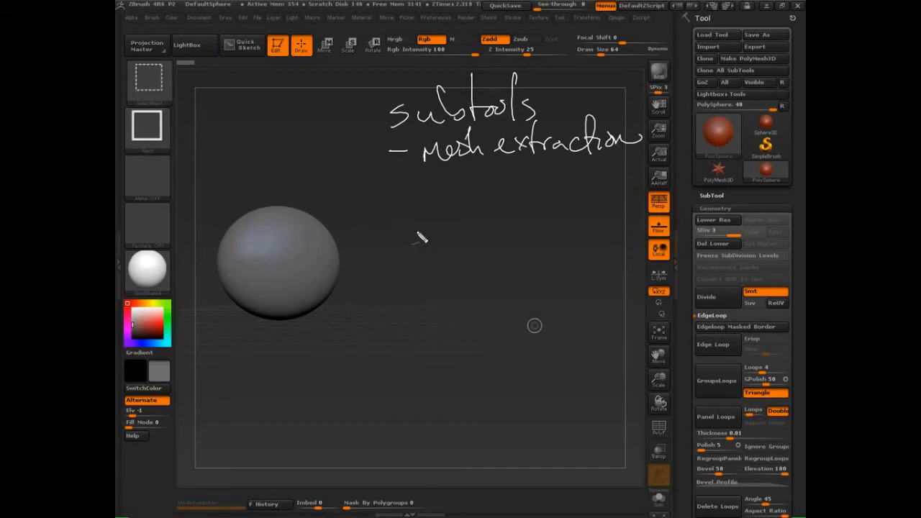
# - Write clothing and gears as dashed sub-items under mesh extraction
pyautogui.moveTo(442, 179); pyautogui.dragTo(473, 185)
pyautogui.moveTo(481, 160)
pyautogui.mouseDown()
pyautogui.moveTo(483, 186)
pyautogui.moveTo(505, 193)
pyautogui.mouseUp()
pyautogui.moveTo(516, 155); pyautogui.dragTo(541, 188)
pyautogui.moveTo(545, 188); pyautogui.dragTo(576, 194)
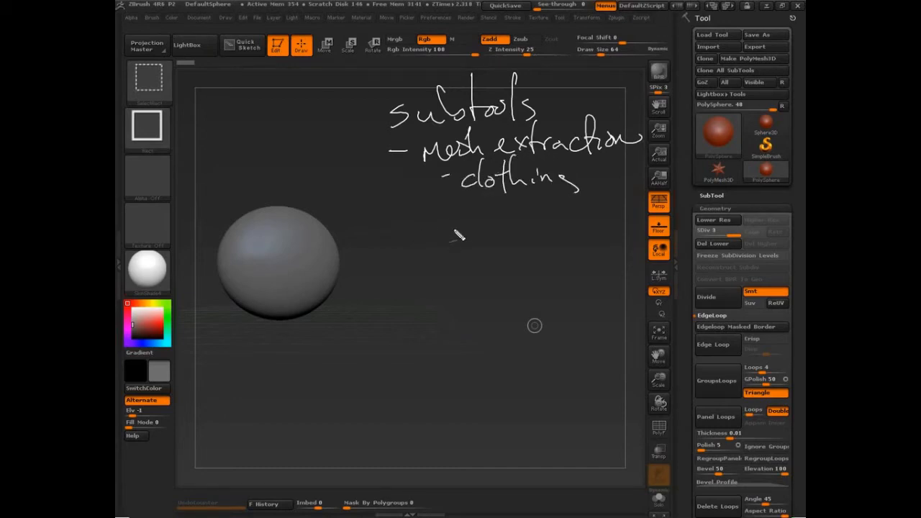
pyautogui.moveTo(444, 218)
pyautogui.mouseDown()
pyautogui.moveTo(479, 229)
pyautogui.moveTo(476, 236)
pyautogui.moveTo(539, 206)
pyautogui.moveTo(531, 216)
pyautogui.mouseUp()
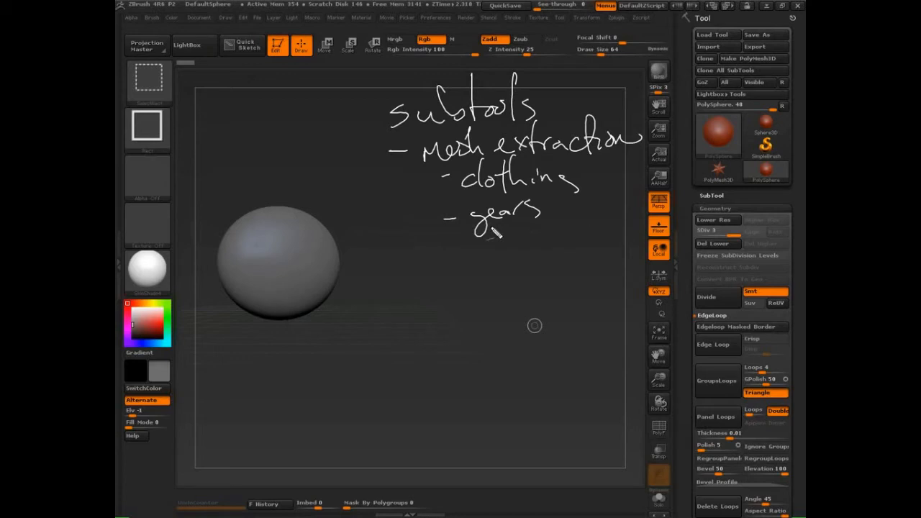
# - Bracket clothing and gears with an arrow down to the word shadowbox, and draw an arrow from shadowbox to Dynamesh
pyautogui.moveTo(442, 171)
pyautogui.mouseDown()
pyautogui.moveTo(428, 181)
pyautogui.moveTo(429, 263)
pyautogui.moveTo(444, 252)
pyautogui.moveTo(432, 254)
pyautogui.mouseUp()
pyautogui.moveTo(394, 282)
pyautogui.mouseDown()
pyautogui.moveTo(385, 281)
pyautogui.moveTo(402, 302)
pyautogui.moveTo(518, 285)
pyautogui.moveTo(524, 294)
pyautogui.mouseUp()
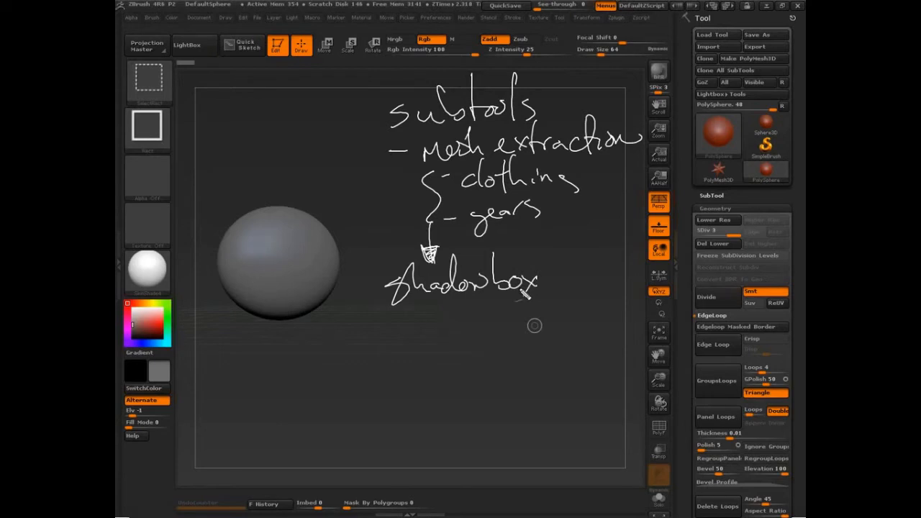
pyautogui.moveTo(542, 282)
pyautogui.mouseDown()
pyautogui.moveTo(573, 277)
pyautogui.moveTo(572, 318)
pyautogui.mouseUp()
pyautogui.moveTo(545, 331)
pyautogui.mouseDown()
pyautogui.moveTo(551, 363)
pyautogui.moveTo(588, 366)
pyautogui.moveTo(639, 345)
pyautogui.mouseUp()
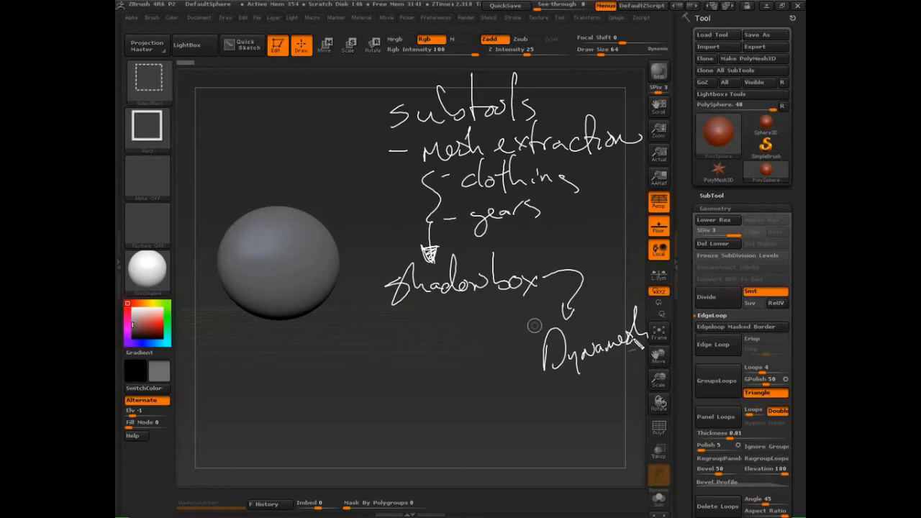
# - Draw an arrow from mesh extraction to panel loops, write Groups loops over the sphere, and link it to both terms
pyautogui.moveTo(420, 164)
pyautogui.mouseDown()
pyautogui.moveTo(321, 408)
pyautogui.moveTo(369, 412)
pyautogui.moveTo(394, 427)
pyautogui.moveTo(432, 408)
pyautogui.moveTo(481, 401)
pyautogui.moveTo(507, 418)
pyautogui.moveTo(531, 406)
pyautogui.moveTo(548, 424)
pyautogui.moveTo(558, 416)
pyautogui.mouseUp()
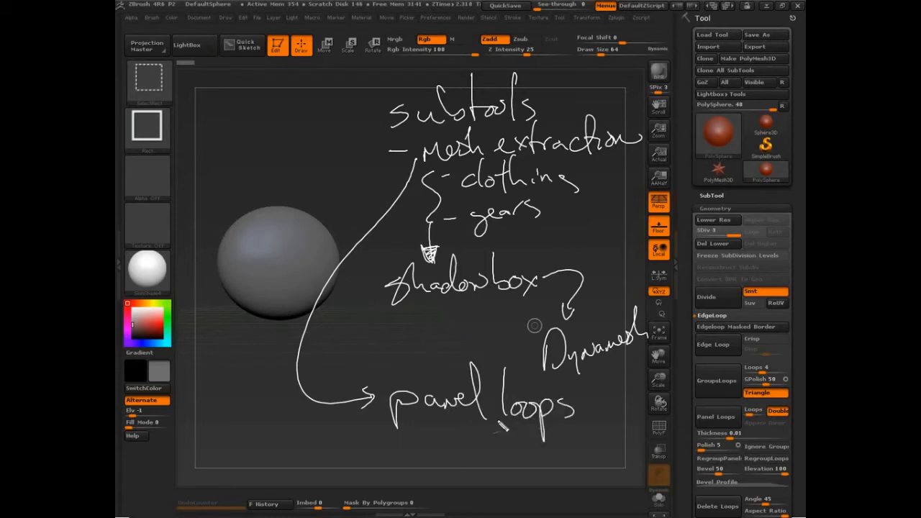
pyautogui.moveTo(252, 272)
pyautogui.mouseDown()
pyautogui.moveTo(299, 282)
pyautogui.moveTo(352, 246)
pyautogui.moveTo(335, 270)
pyautogui.mouseUp()
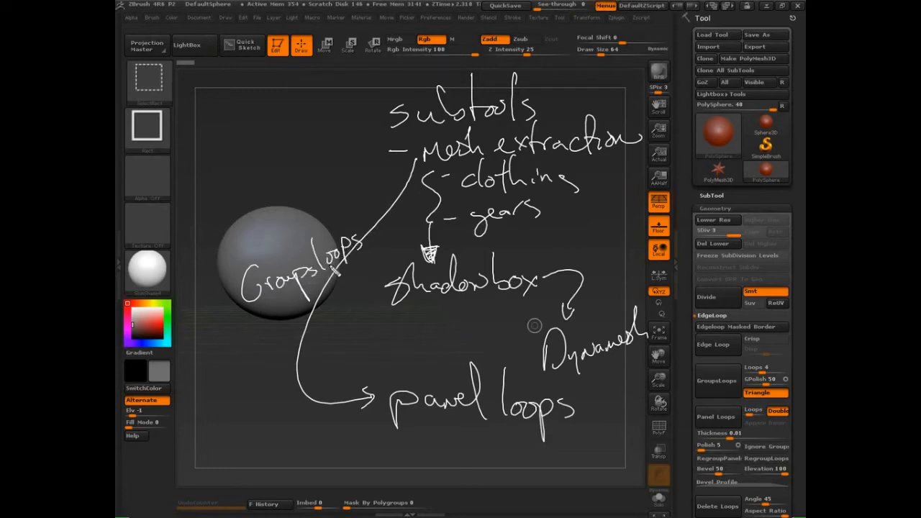
pyautogui.moveTo(414, 169)
pyautogui.mouseDown()
pyautogui.moveTo(378, 213)
pyautogui.moveTo(313, 234)
pyautogui.mouseUp()
pyautogui.moveTo(296, 300); pyautogui.dragTo(316, 399)
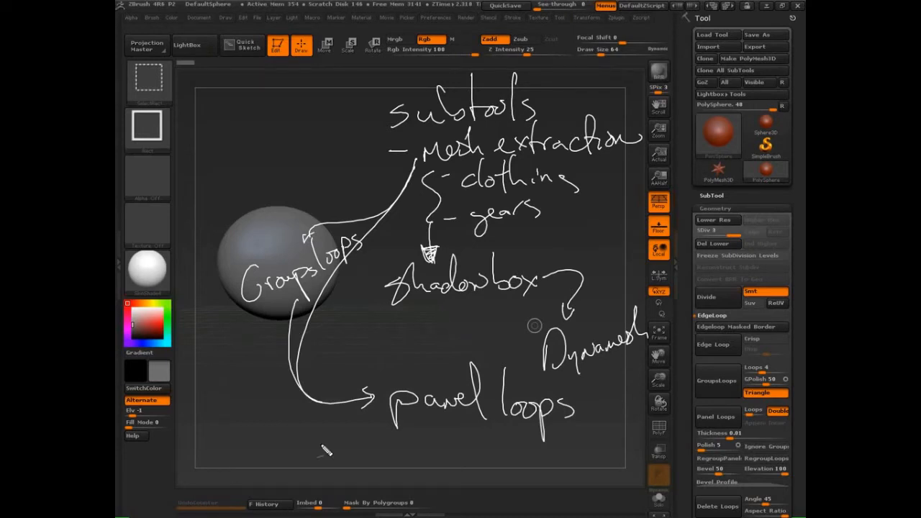
# - Circle Groups loops, shadowbox, panel loops and Dynamesh in white
pyautogui.moveTo(370, 238)
pyautogui.mouseDown()
pyautogui.moveTo(249, 245)
pyautogui.moveTo(381, 234)
pyautogui.mouseUp()
pyautogui.moveTo(540, 253)
pyautogui.mouseDown()
pyautogui.moveTo(375, 275)
pyautogui.moveTo(381, 255)
pyautogui.mouseUp()
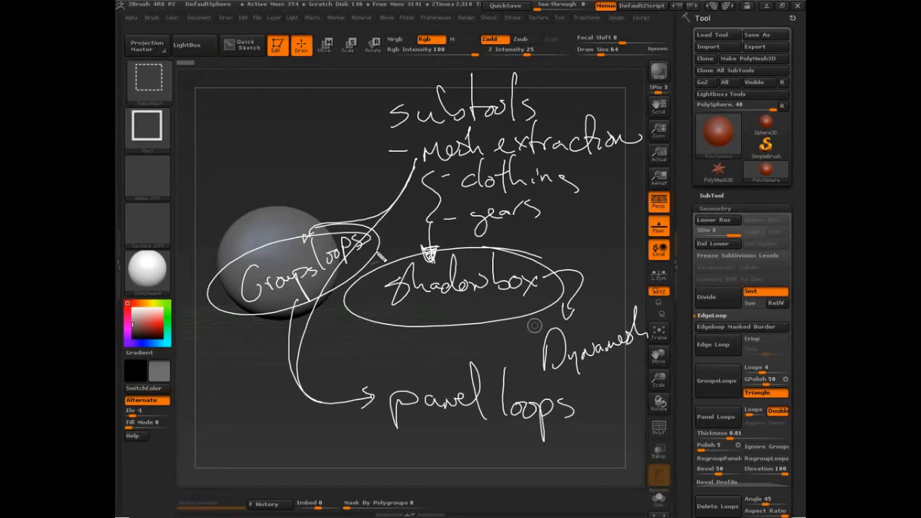
pyautogui.moveTo(579, 402)
pyautogui.mouseDown()
pyautogui.moveTo(550, 381)
pyautogui.moveTo(561, 394)
pyautogui.moveTo(548, 432)
pyautogui.mouseUp()
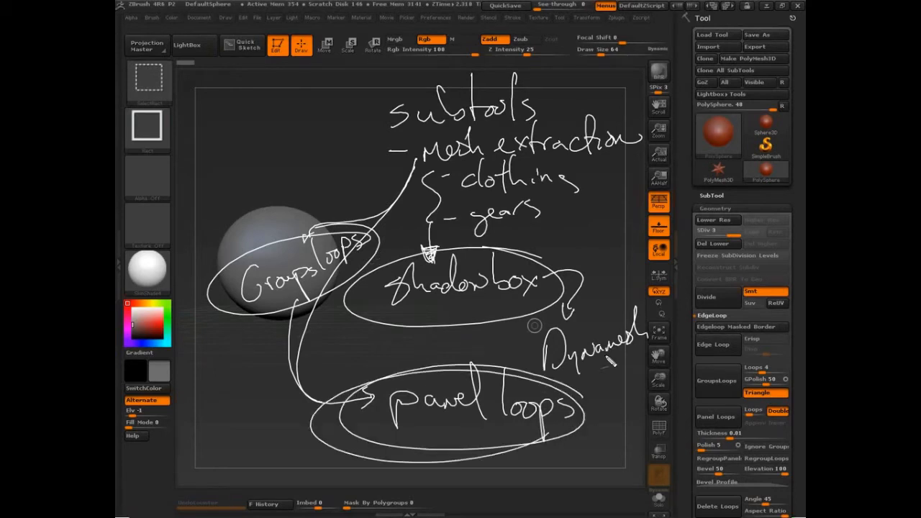
pyautogui.moveTo(648, 299)
pyautogui.mouseDown()
pyautogui.moveTo(520, 344)
pyautogui.moveTo(676, 309)
pyautogui.moveTo(575, 295)
pyautogui.moveTo(497, 335)
pyautogui.mouseUp()
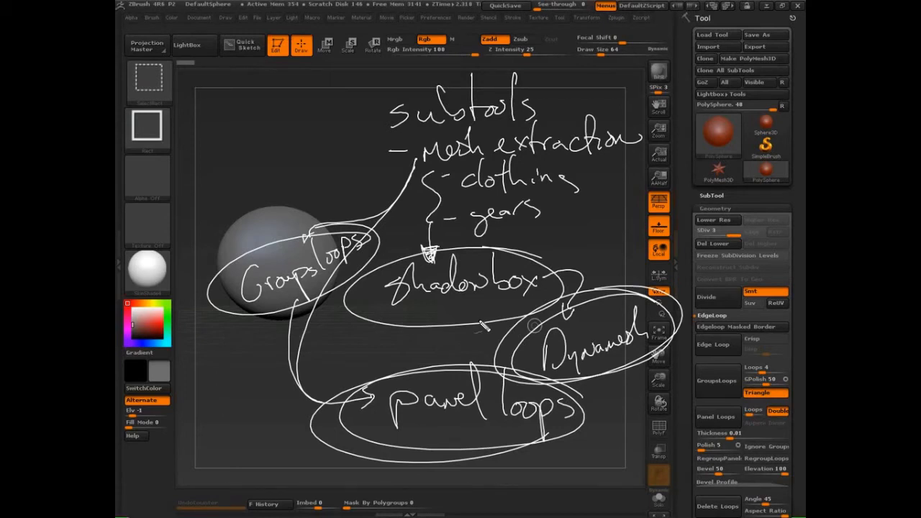
# - Circle mesh extraction, shadowbox and Groups loops in red
pyautogui.moveTo(644, 128)
pyautogui.mouseDown()
pyautogui.moveTo(523, 114)
pyautogui.moveTo(591, 157)
pyautogui.moveTo(590, 108)
pyautogui.mouseUp()
pyautogui.moveTo(563, 269)
pyautogui.mouseDown()
pyautogui.moveTo(344, 307)
pyautogui.moveTo(568, 274)
pyautogui.mouseUp()
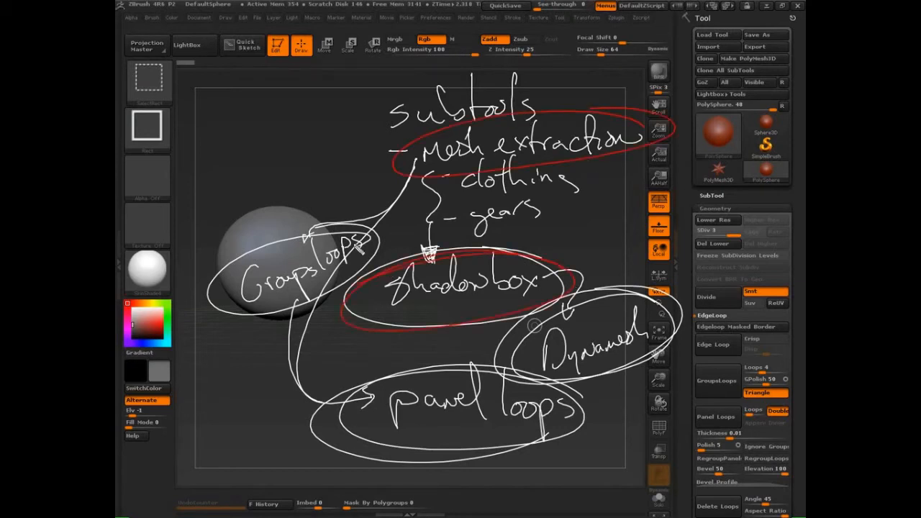
pyautogui.moveTo(360, 249)
pyautogui.mouseDown()
pyautogui.moveTo(200, 307)
pyautogui.moveTo(395, 258)
pyautogui.mouseUp()
pyautogui.moveTo(238, 265)
pyautogui.mouseDown()
pyautogui.moveTo(395, 255)
pyautogui.moveTo(197, 260)
pyautogui.mouseUp()
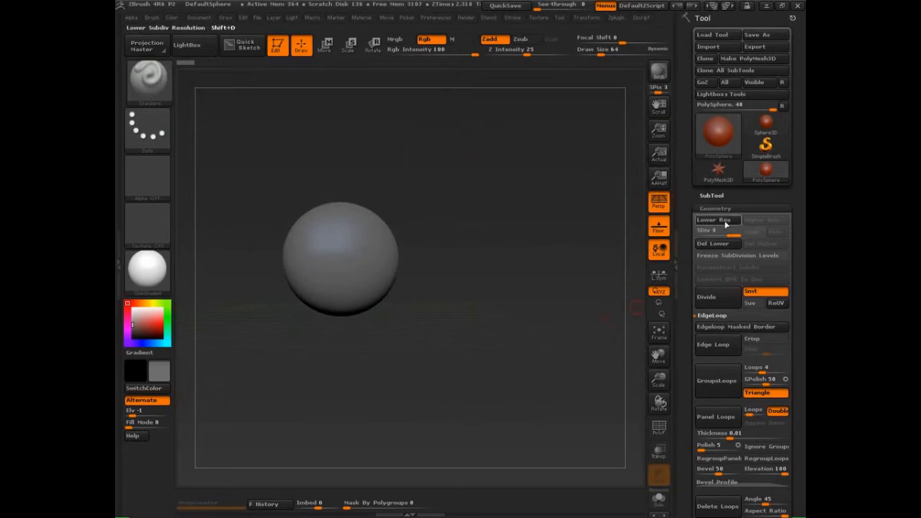
# - Collapse the Geometry section, expand SubTool, circle its Extract entry in red, and clear the annotation
pyautogui.click(715, 208)
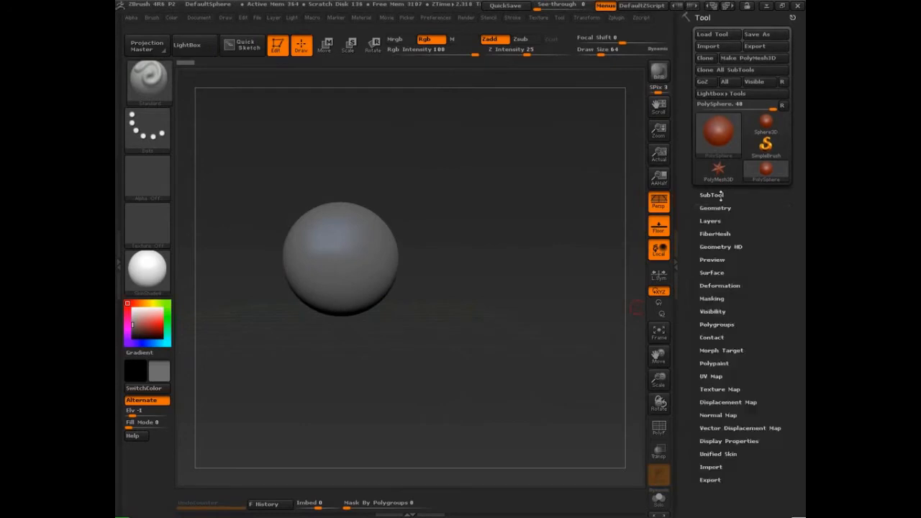
pyautogui.click(711, 195)
pyautogui.moveTo(686, 318); pyautogui.dragTo(688, 169)
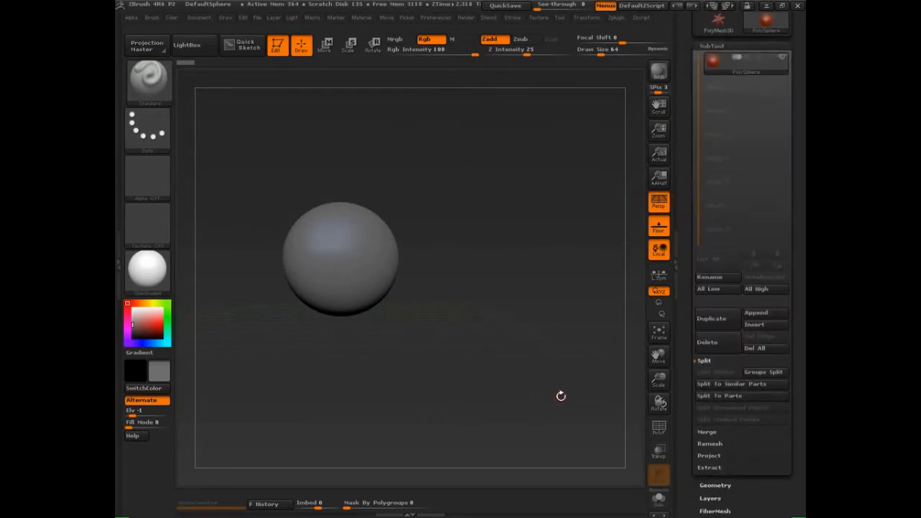
pyautogui.hotkey('ctrl', 'shift', 'd')
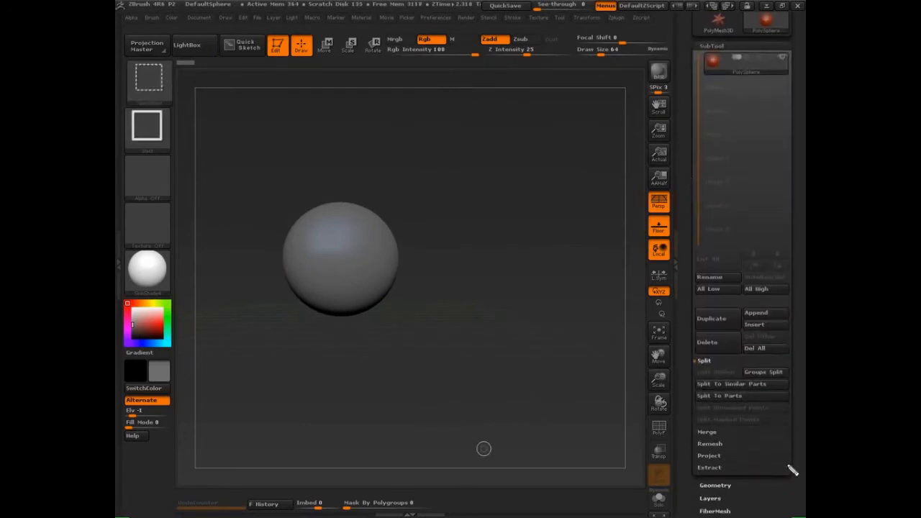
pyautogui.moveTo(793, 466)
pyautogui.mouseDown()
pyautogui.moveTo(731, 466)
pyautogui.moveTo(698, 478)
pyautogui.moveTo(758, 484)
pyautogui.moveTo(796, 469)
pyautogui.mouseUp()
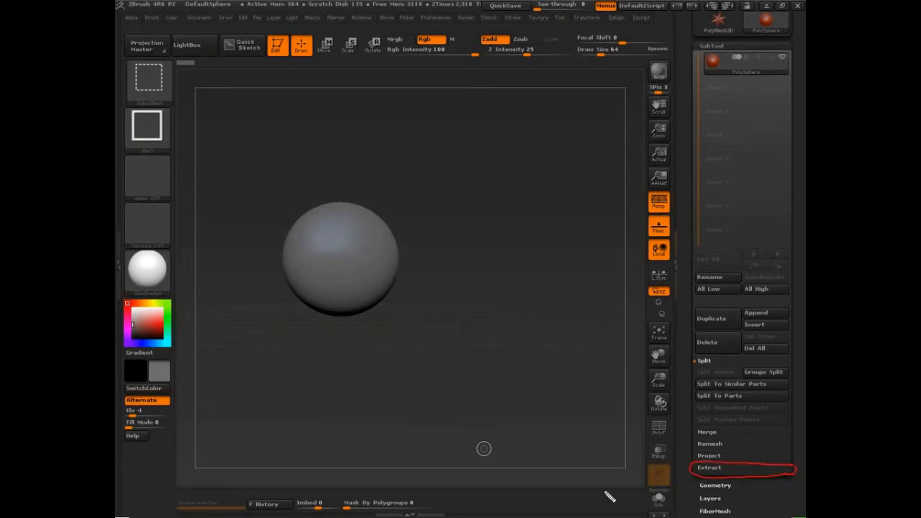
pyautogui.press('Escape')
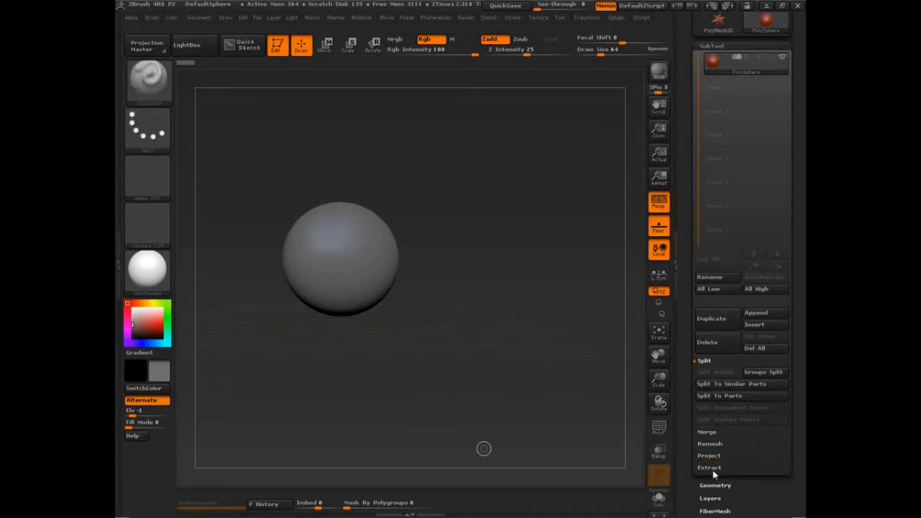
# - Expand the Extract section of SubTool and circle its extraction settings in red
pyautogui.click(712, 469)
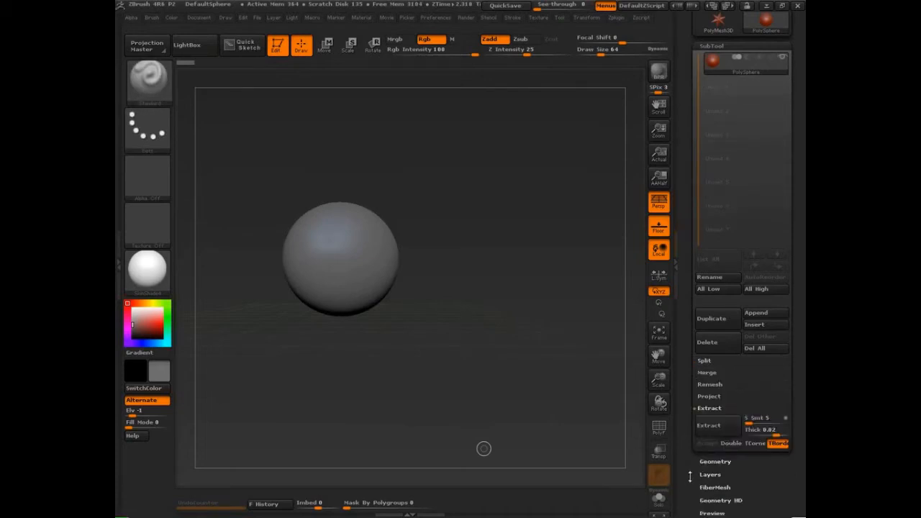
pyautogui.moveTo(688, 477); pyautogui.dragTo(688, 395)
pyautogui.hotkey('ctrl', 'shift')
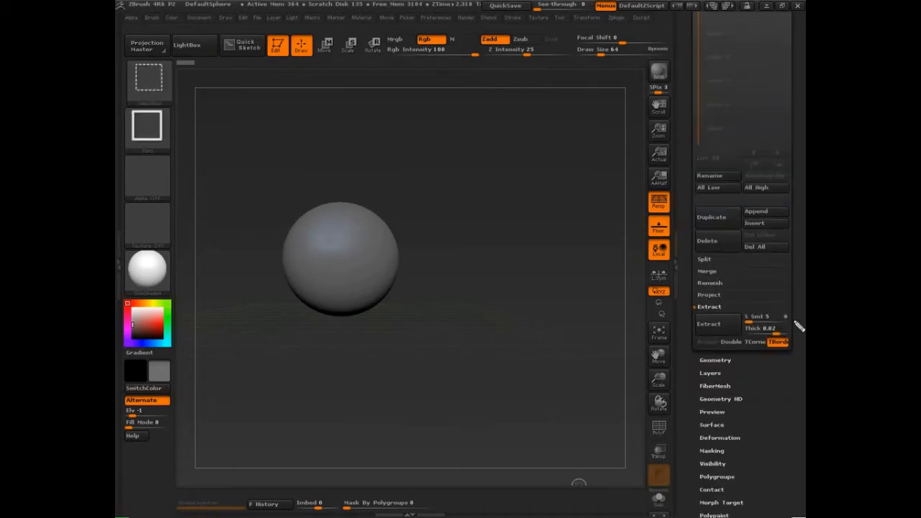
pyautogui.moveTo(799, 315)
pyautogui.mouseDown()
pyautogui.moveTo(692, 319)
pyautogui.moveTo(729, 364)
pyautogui.moveTo(797, 312)
pyautogui.mouseUp()
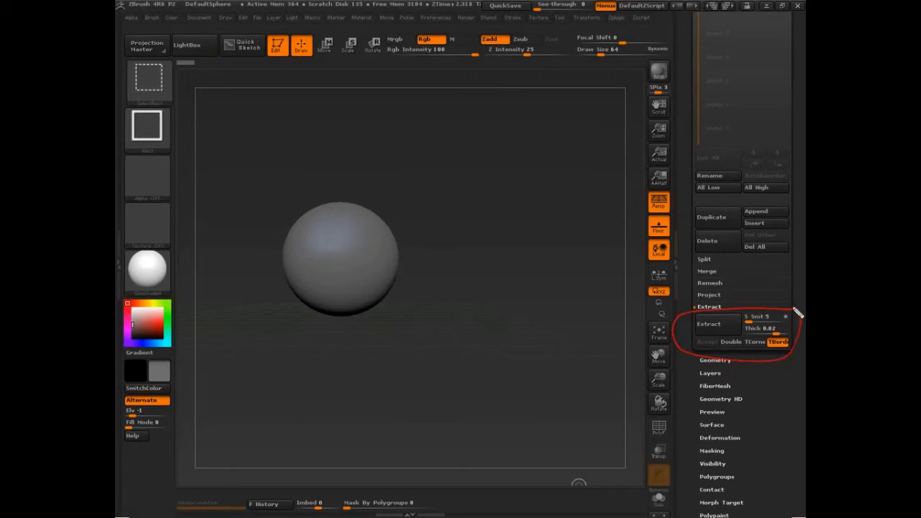
# - Mark the Extract button, Accept, S Smt, Thick, Double, TCorner and TBorder settings with red arrows and circles
pyautogui.moveTo(634, 326)
pyautogui.mouseDown()
pyautogui.moveTo(723, 345)
pyautogui.moveTo(692, 338)
pyautogui.mouseUp()
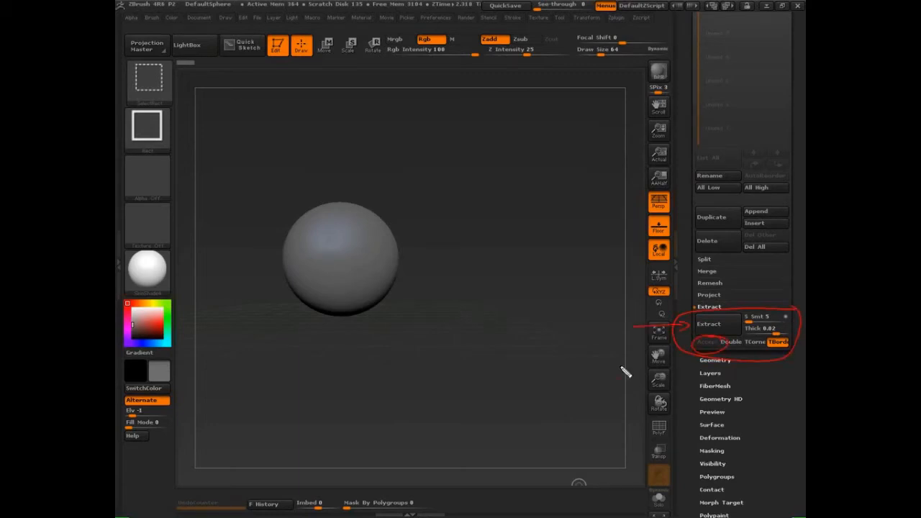
pyautogui.moveTo(782, 318)
pyautogui.mouseDown()
pyautogui.moveTo(770, 314)
pyautogui.moveTo(794, 335)
pyautogui.mouseUp()
pyautogui.moveTo(728, 352); pyautogui.dragTo(786, 360)
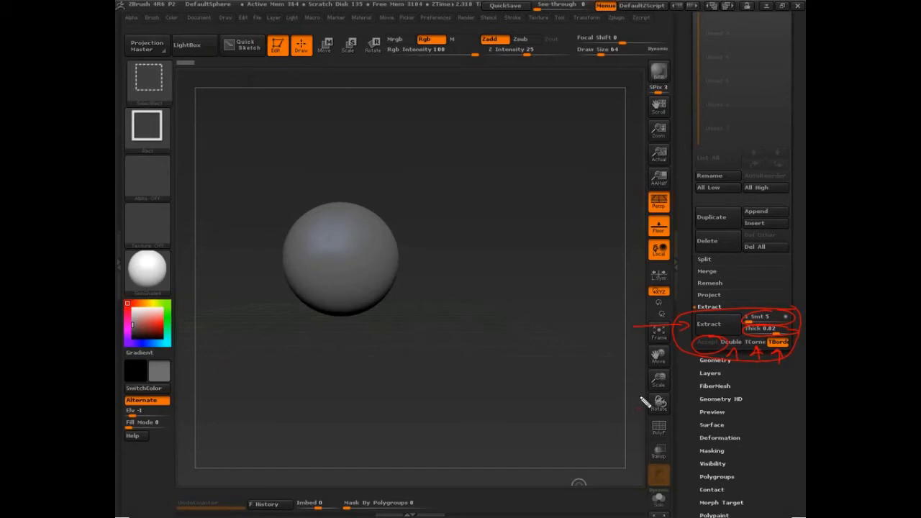
# - Sketch a red corner with an arrow pointing at it over the sphere, and clear all annotations
pyautogui.moveTo(328, 231)
pyautogui.mouseDown()
pyautogui.moveTo(365, 229)
pyautogui.moveTo(379, 291)
pyautogui.mouseUp()
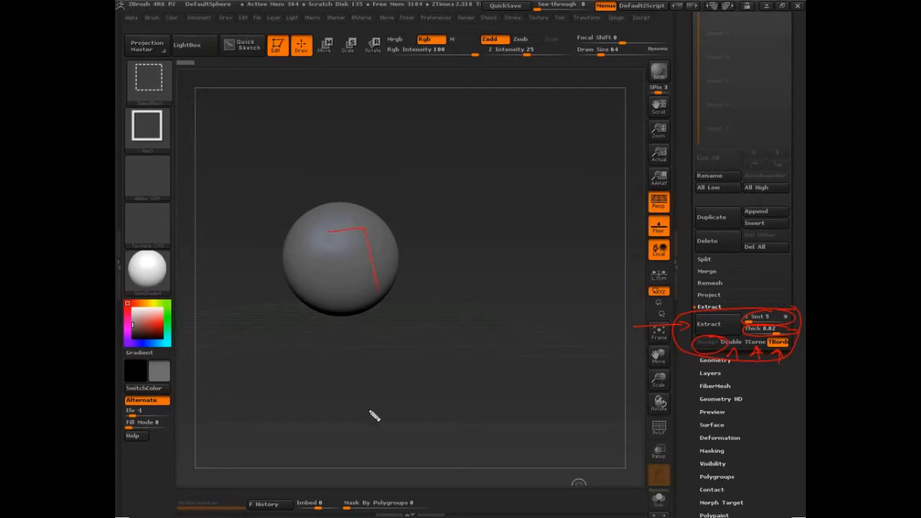
pyautogui.moveTo(391, 190)
pyautogui.mouseDown()
pyautogui.moveTo(366, 229)
pyautogui.moveTo(379, 221)
pyautogui.moveTo(375, 248)
pyautogui.mouseUp()
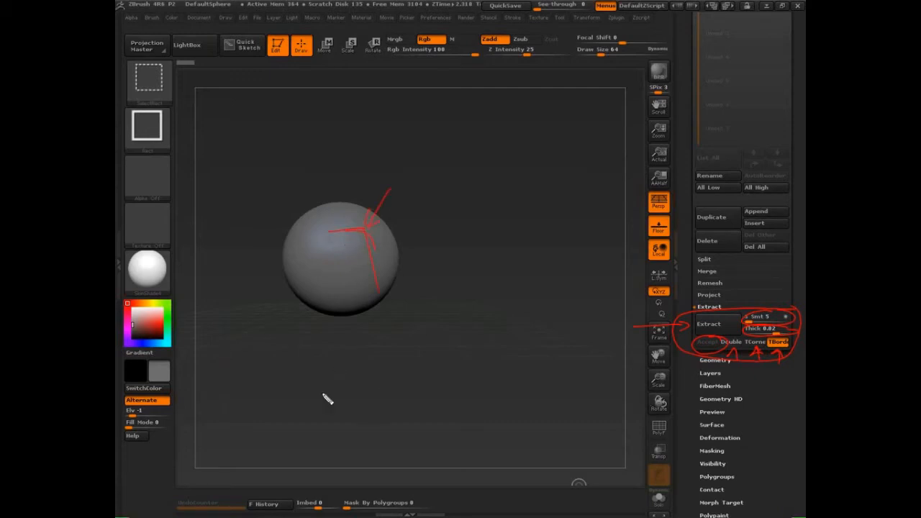
pyautogui.press('Escape')
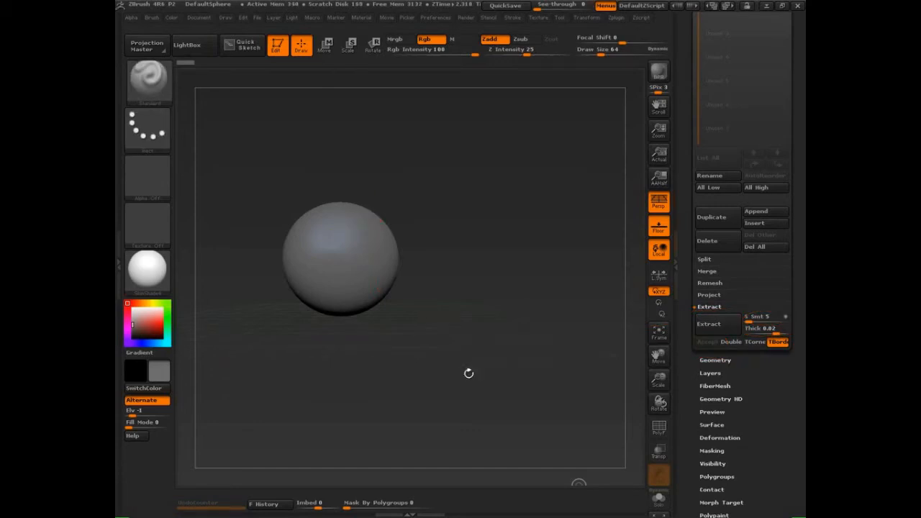
# - Set Draw Size to 165 and mask two mirrored oval patches on the front of the sphere
pyautogui.keyDown('alt'); pyautogui.moveTo(474, 350); pyautogui.dragTo(510, 413); pyautogui.keyUp('alt')
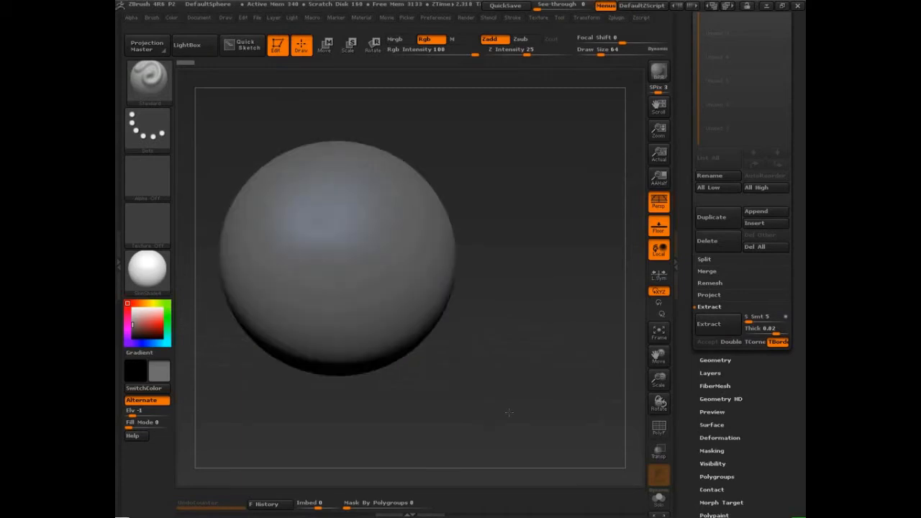
pyautogui.keyDown('alt'); pyautogui.moveTo(482, 313); pyautogui.dragTo(463, 331); pyautogui.keyUp('alt')
pyautogui.press('s')
pyautogui.moveTo(362, 280); pyautogui.dragTo(375, 279)
pyautogui.moveTo(367, 229)
pyautogui.keyDown('ctrl'); pyautogui.mouseDown()
pyautogui.moveTo(360, 277)
pyautogui.moveTo(356, 216)
pyautogui.moveTo(402, 295)
pyautogui.mouseUp(); pyautogui.keyUp('ctrl')
# - Extract the masked patches with S Smt 5 and Thick 0.02, accept them as a new subtool, and clear the sphere's mask
pyautogui.click(708, 324)
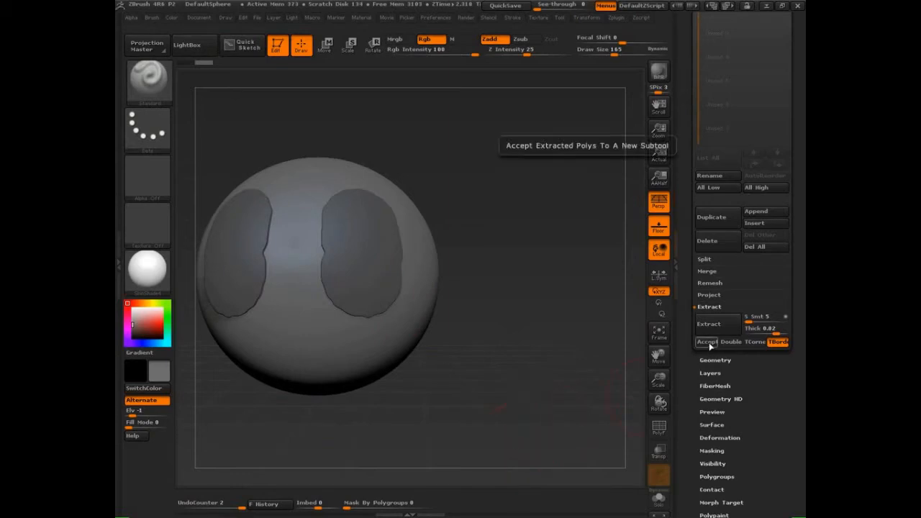
pyautogui.click(711, 346)
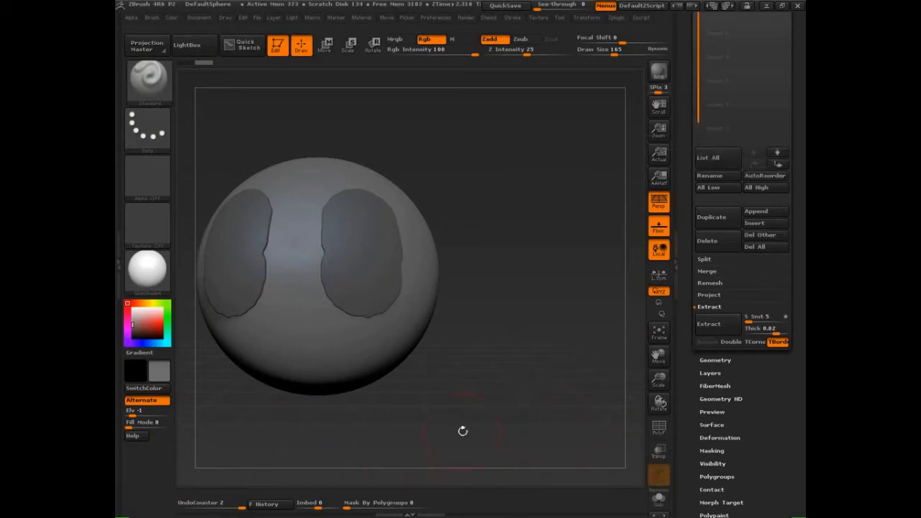
pyautogui.scroll(3, 729, 187)
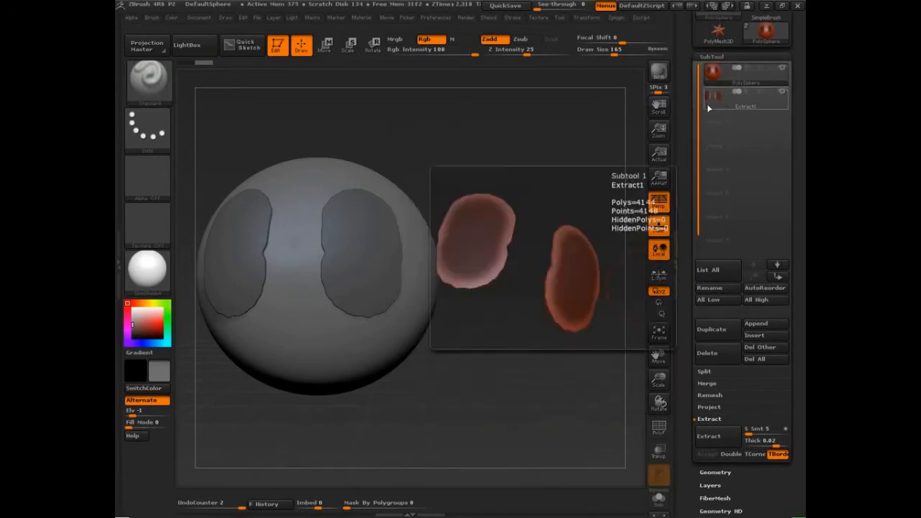
pyautogui.moveTo(510, 125)
pyautogui.keyDown('ctrl'); pyautogui.mouseDown()
pyautogui.moveTo(517, 181)
pyautogui.moveTo(506, 237)
pyautogui.mouseUp(); pyautogui.keyUp('ctrl')
# - Select the extracted patches' subtool and show its polyframe in a close-up of one patch
pyautogui.click(711, 99)
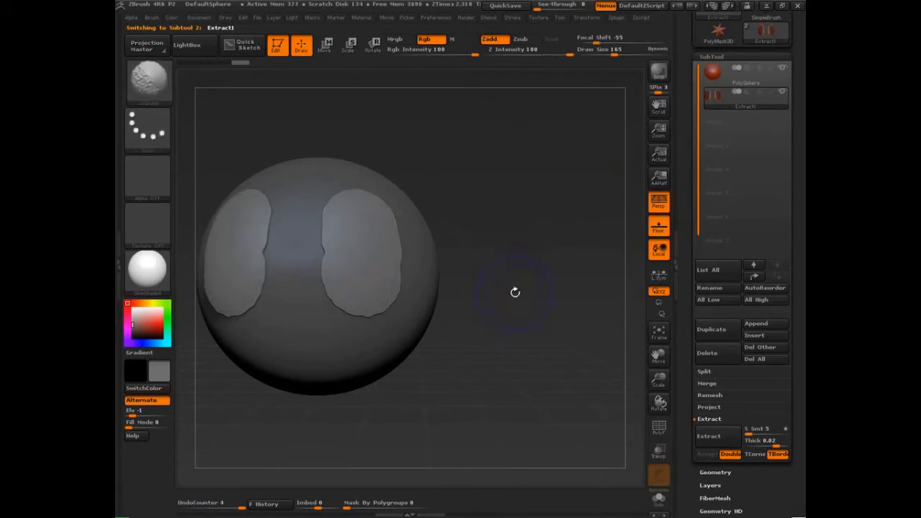
pyautogui.hotkey('shift', 'f')
pyautogui.keyDown('alt'); pyautogui.moveTo(504, 285); pyautogui.dragTo(565, 296); pyautogui.keyUp('alt')
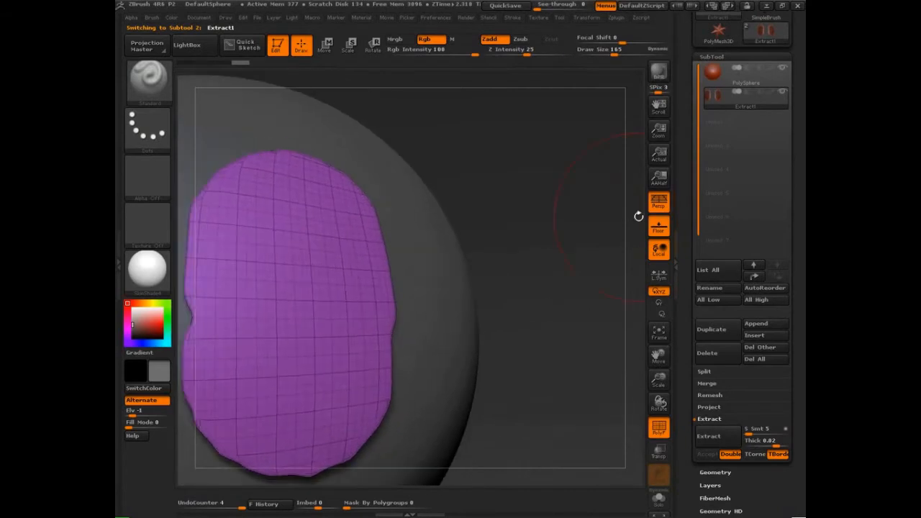
# - Select the PolySphere subtool and isolate it in Solo mode with its polyframe shown
pyautogui.click(709, 80)
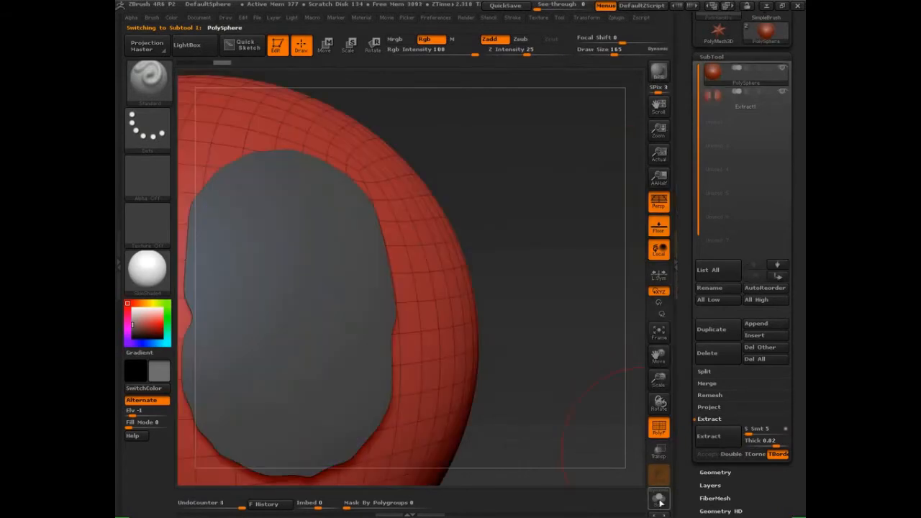
pyautogui.click(659, 500)
pyautogui.click(660, 429)
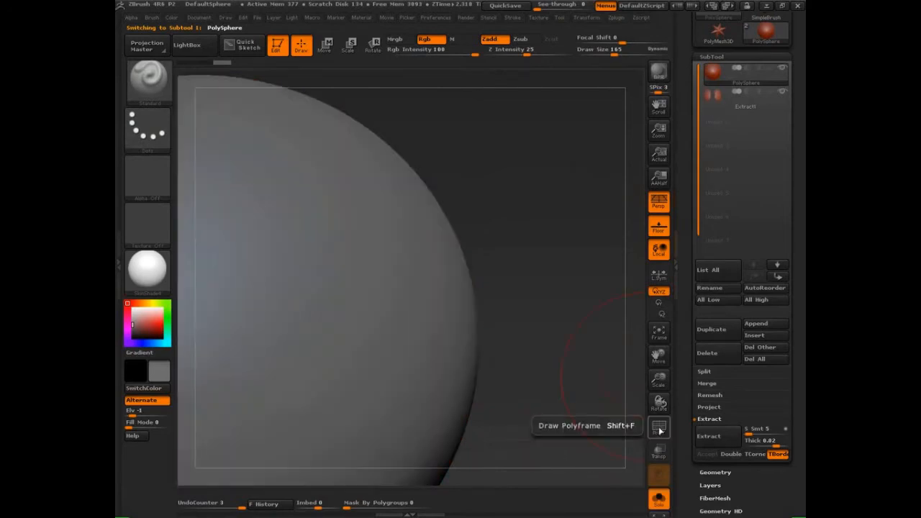
pyautogui.click(660, 429)
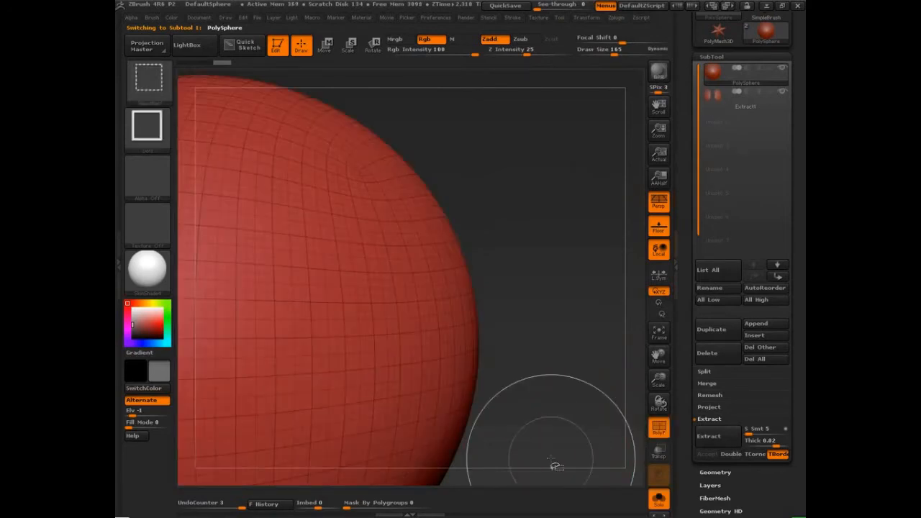
# - Trace the sphere's lengthwise and crosswise edge loops with one red line and several white lines, and clear the annotation
pyautogui.moveTo(314, 136); pyautogui.dragTo(318, 418)
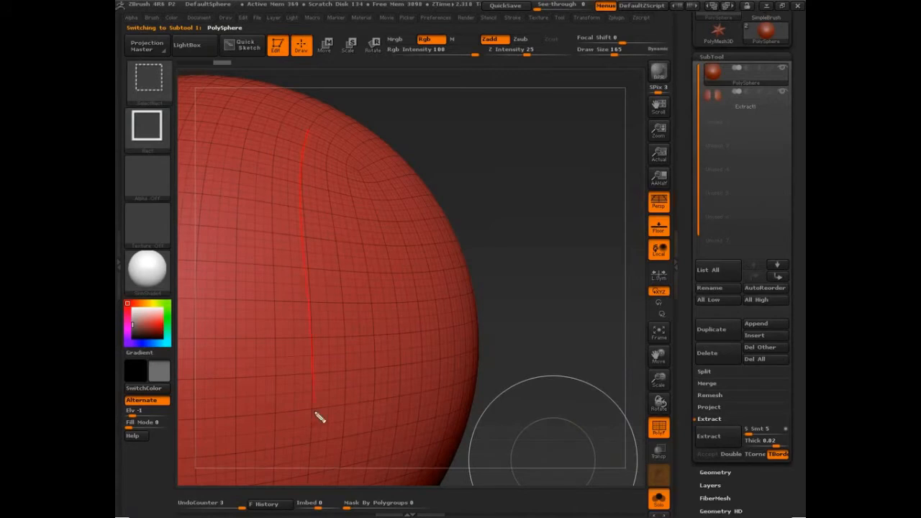
pyautogui.moveTo(331, 141); pyautogui.dragTo(350, 408)
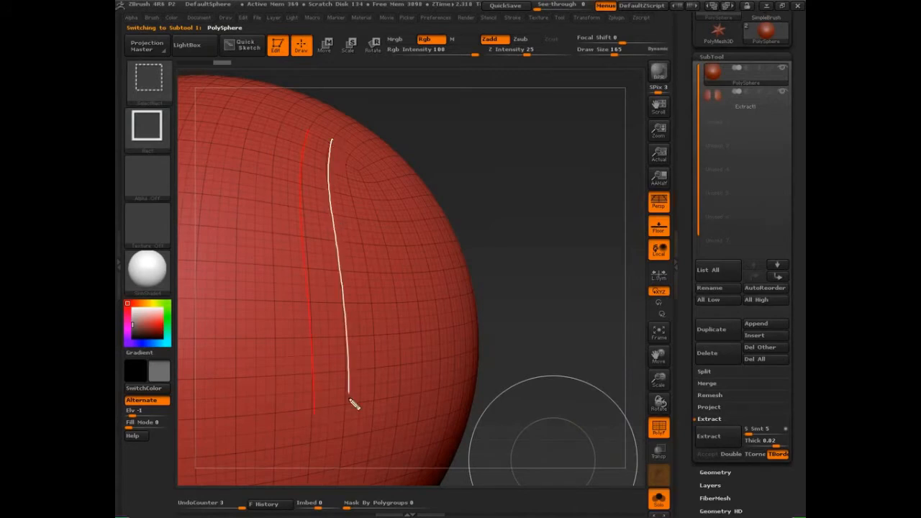
pyautogui.moveTo(358, 144)
pyautogui.mouseDown()
pyautogui.moveTo(352, 229)
pyautogui.moveTo(371, 397)
pyautogui.mouseUp()
pyautogui.moveTo(288, 115)
pyautogui.mouseDown()
pyautogui.moveTo(280, 160)
pyautogui.moveTo(283, 412)
pyautogui.mouseUp()
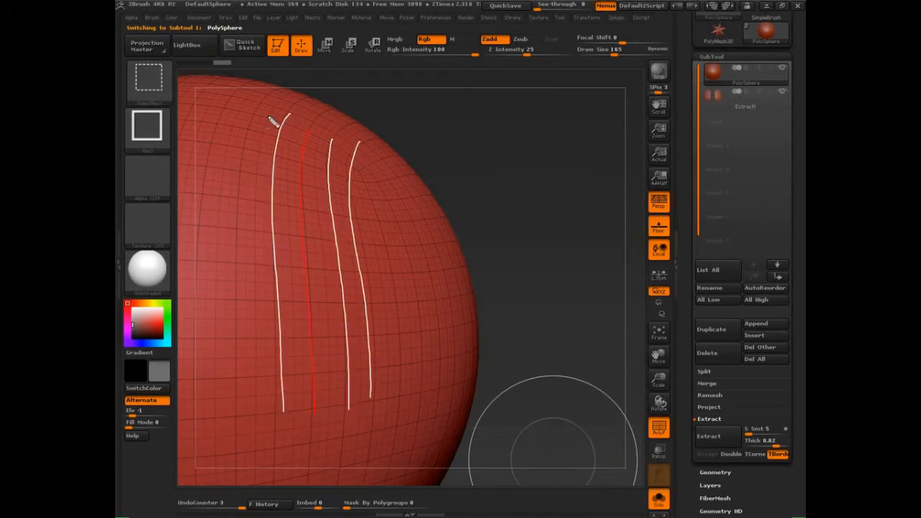
pyautogui.moveTo(262, 97)
pyautogui.mouseDown()
pyautogui.moveTo(241, 234)
pyautogui.moveTo(233, 425)
pyautogui.mouseUp()
pyautogui.moveTo(203, 195); pyautogui.dragTo(417, 221)
pyautogui.moveTo(191, 233); pyautogui.dragTo(433, 251)
pyautogui.moveTo(189, 261); pyautogui.dragTo(426, 280)
pyautogui.moveTo(184, 298); pyautogui.dragTo(430, 303)
pyautogui.moveTo(180, 342); pyautogui.dragTo(440, 338)
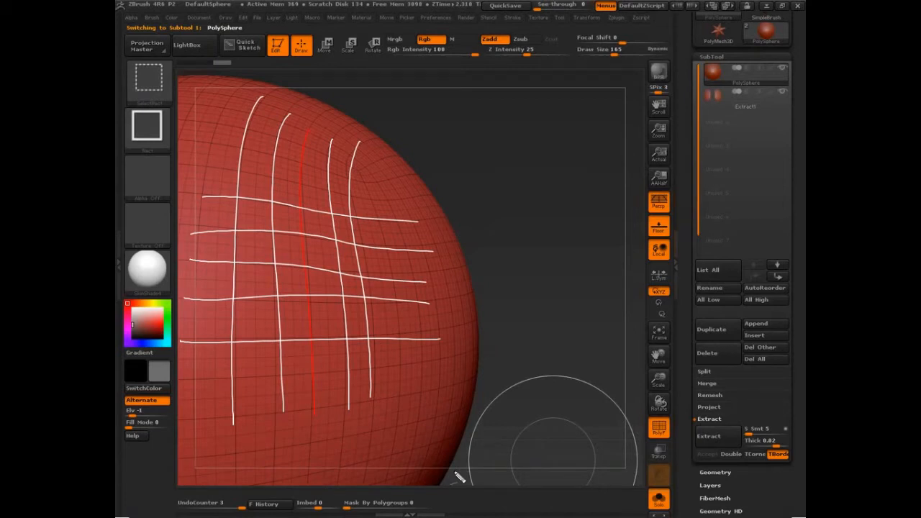
pyautogui.press('Escape')
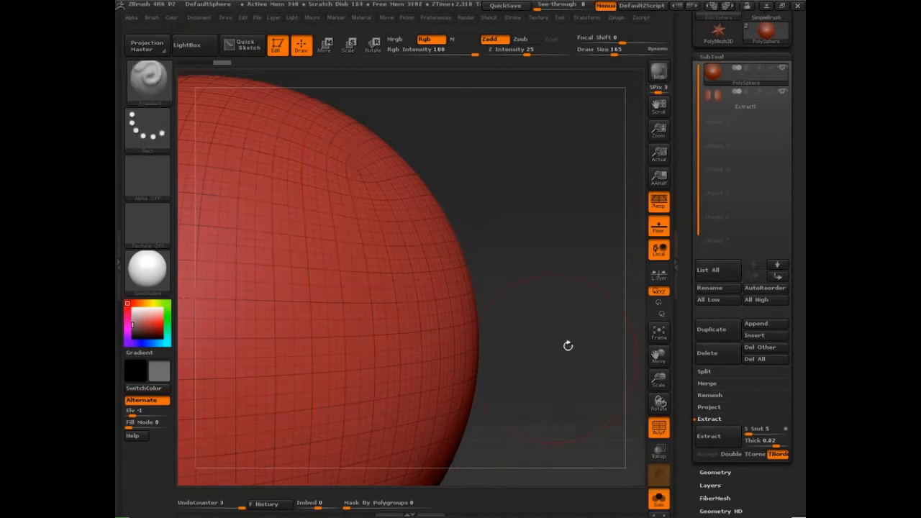
# - Select the Extract1 subtool, trace a grid of lines along its lengthwise and crosswise edge loops, and clear the annotation
pyautogui.click(715, 98)
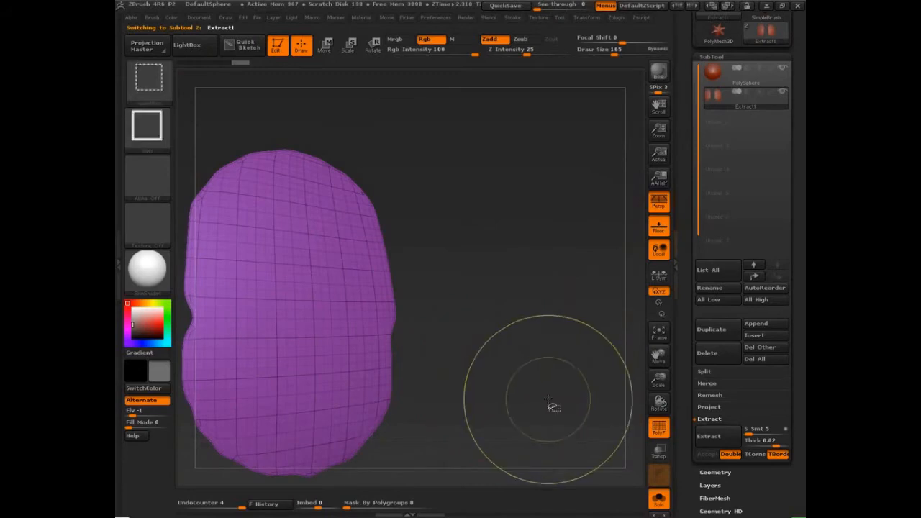
pyautogui.hotkey('ctrl', '2')
pyautogui.moveTo(334, 147); pyautogui.dragTo(350, 460)
pyautogui.moveTo(312, 114)
pyautogui.mouseDown()
pyautogui.moveTo(304, 200)
pyautogui.moveTo(315, 459)
pyautogui.mouseUp()
pyautogui.moveTo(290, 88)
pyautogui.mouseDown()
pyautogui.moveTo(272, 229)
pyautogui.moveTo(281, 462)
pyautogui.mouseUp()
pyautogui.moveTo(197, 196)
pyautogui.mouseDown()
pyautogui.moveTo(242, 192)
pyautogui.moveTo(437, 227)
pyautogui.mouseUp()
pyautogui.moveTo(179, 225); pyautogui.dragTo(433, 249)
pyautogui.moveTo(173, 258); pyautogui.dragTo(464, 277)
pyautogui.moveTo(173, 295); pyautogui.dragTo(455, 302)
pyautogui.moveTo(173, 343); pyautogui.dragTo(425, 334)
pyautogui.press('Escape')
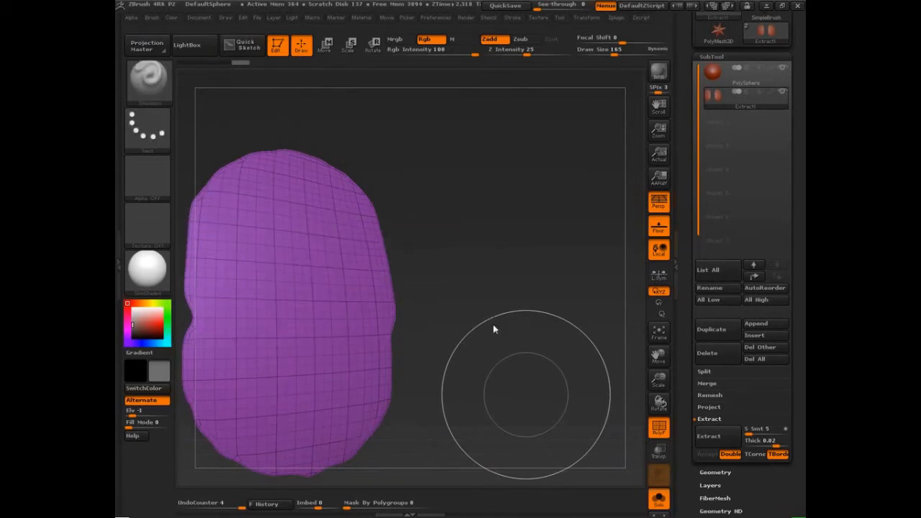
# - Set Draw Size to 22 and trace the patch's curved border in white, with an inner line and cross edges forming border polygons
pyautogui.moveTo(495, 327)
pyautogui.mouseDown()
pyautogui.moveTo(537, 333)
pyautogui.moveTo(469, 419)
pyautogui.moveTo(508, 306)
pyautogui.mouseUp()
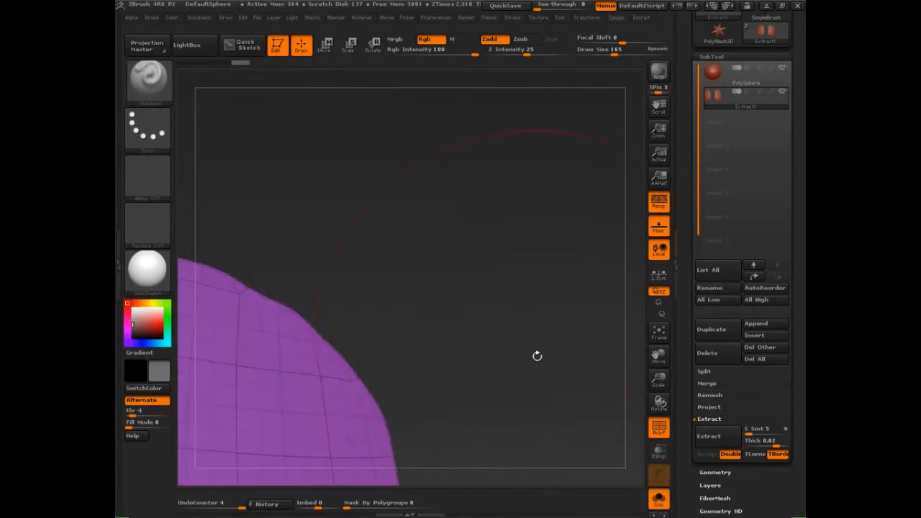
pyautogui.keyDown('alt'); pyautogui.moveTo(537, 356); pyautogui.dragTo(539, 283); pyautogui.keyUp('alt')
pyautogui.press('s')
pyautogui.hotkey('ctrl', 'shift')
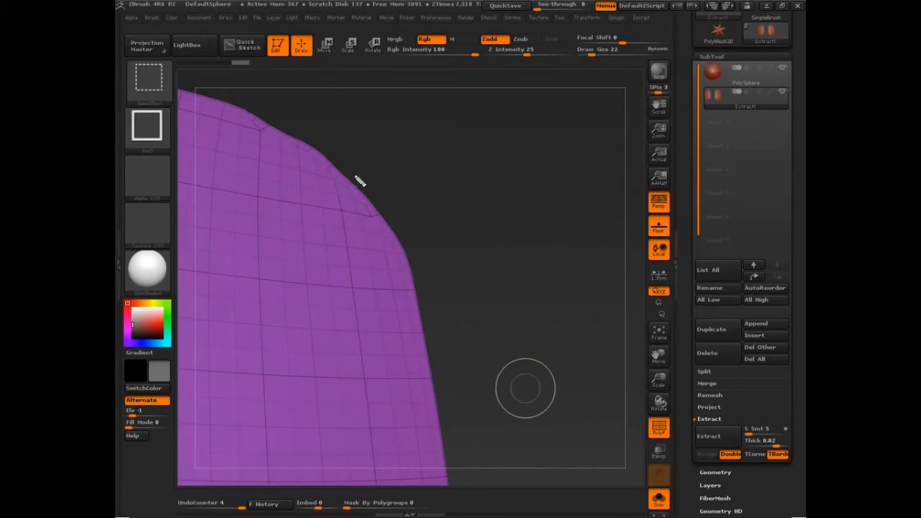
pyautogui.moveTo(202, 100)
pyautogui.keyDown('ctrl'); pyautogui.keyDown('shift'); pyautogui.mouseDown()
pyautogui.moveTo(326, 161)
pyautogui.moveTo(418, 273)
pyautogui.moveTo(444, 465)
pyautogui.mouseUp(); pyautogui.keyUp('shift'); pyautogui.keyUp('ctrl')
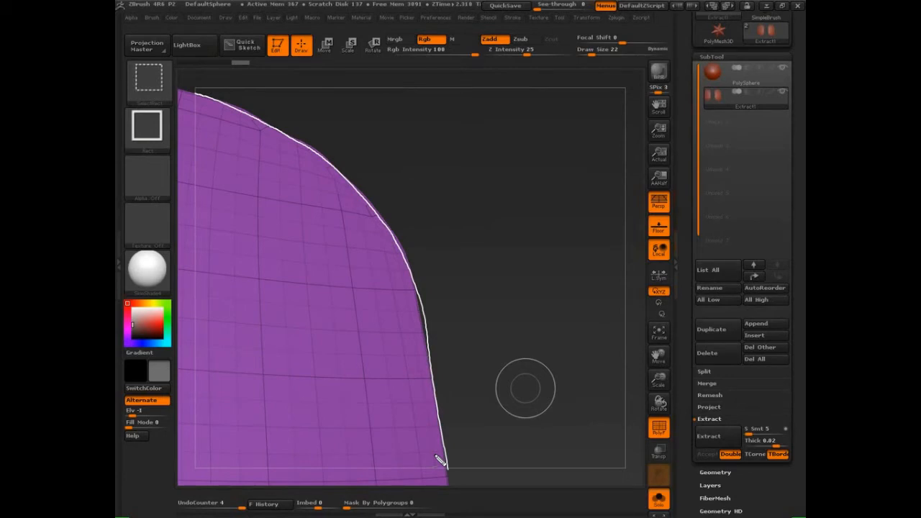
pyautogui.moveTo(260, 131)
pyautogui.mouseDown()
pyautogui.moveTo(348, 189)
pyautogui.moveTo(401, 261)
pyautogui.moveTo(427, 375)
pyautogui.moveTo(419, 468)
pyautogui.mouseUp()
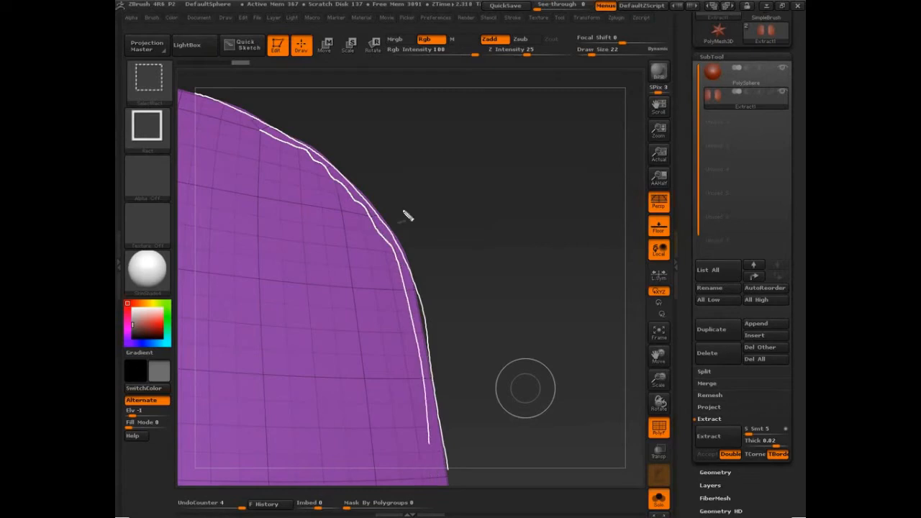
pyautogui.moveTo(369, 212)
pyautogui.mouseDown()
pyautogui.moveTo(377, 223)
pyautogui.moveTo(321, 173)
pyautogui.moveTo(337, 180)
pyautogui.moveTo(266, 144)
pyautogui.moveTo(253, 118)
pyautogui.mouseUp()
pyautogui.moveTo(390, 242); pyautogui.dragTo(405, 254)
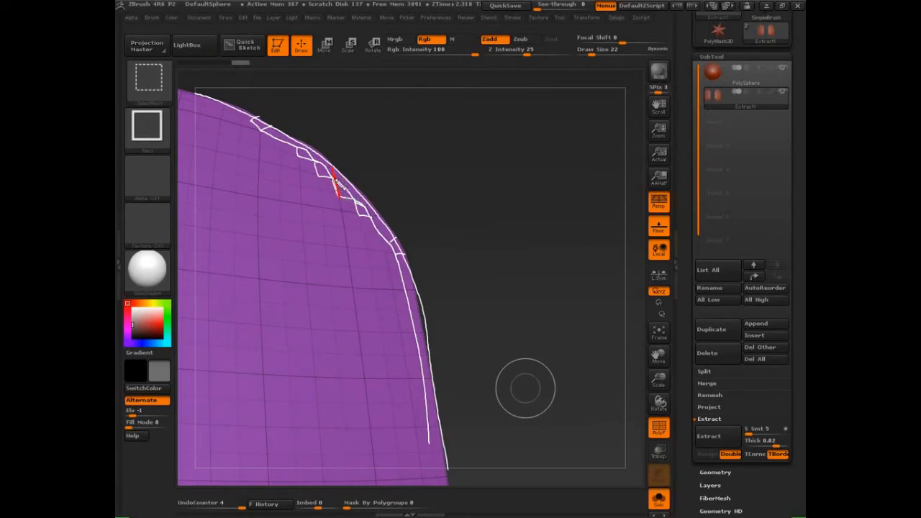
# - Highlight the corner of one polygon along the patch's curved border with thick red lines and a white mark
pyautogui.moveTo(335, 180)
pyautogui.mouseDown()
pyautogui.moveTo(339, 196)
pyautogui.moveTo(366, 200)
pyautogui.mouseUp()
pyautogui.press('g')
pyautogui.moveTo(334, 169)
pyautogui.mouseDown()
pyautogui.moveTo(361, 203)
pyautogui.moveTo(333, 167)
pyautogui.mouseUp()
# - Circle the S Smt setting, sketch smoothed curves and a zigzag along the patch border in white, and clear the annotation
pyautogui.moveTo(783, 426)
pyautogui.mouseDown()
pyautogui.moveTo(754, 426)
pyautogui.moveTo(779, 436)
pyautogui.moveTo(792, 423)
pyautogui.moveTo(770, 419)
pyautogui.mouseUp()
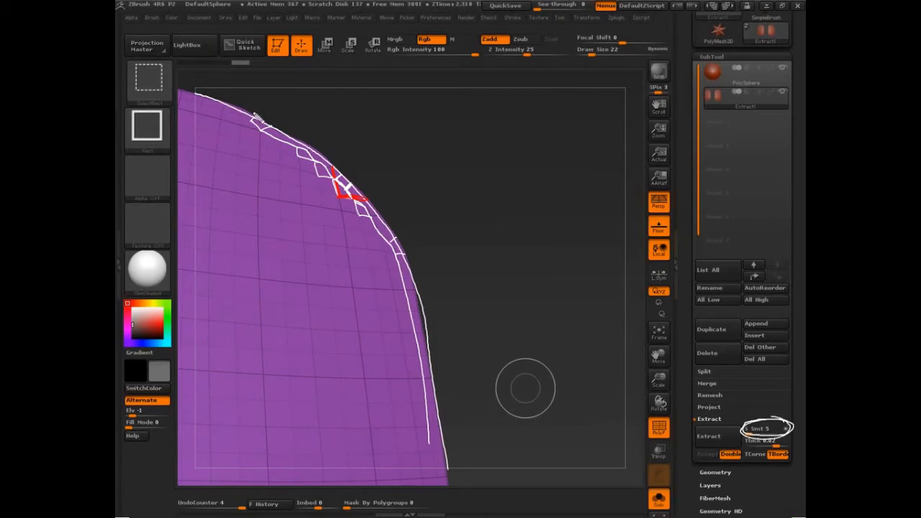
pyautogui.moveTo(214, 93)
pyautogui.mouseDown()
pyautogui.moveTo(314, 147)
pyautogui.moveTo(388, 213)
pyautogui.moveTo(448, 364)
pyautogui.moveTo(454, 434)
pyautogui.moveTo(267, 113)
pyautogui.moveTo(223, 93)
pyautogui.mouseUp()
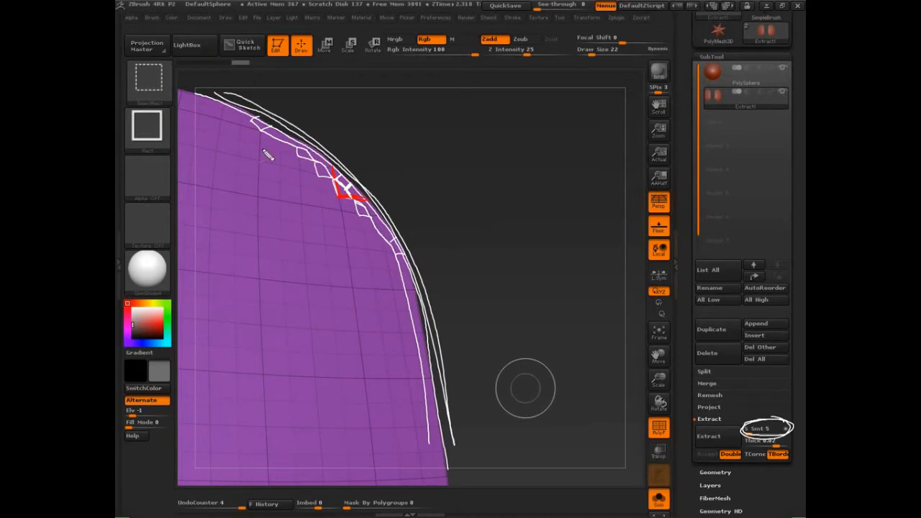
pyautogui.moveTo(408, 271)
pyautogui.mouseDown()
pyautogui.moveTo(328, 165)
pyautogui.moveTo(243, 112)
pyautogui.moveTo(198, 99)
pyautogui.mouseUp()
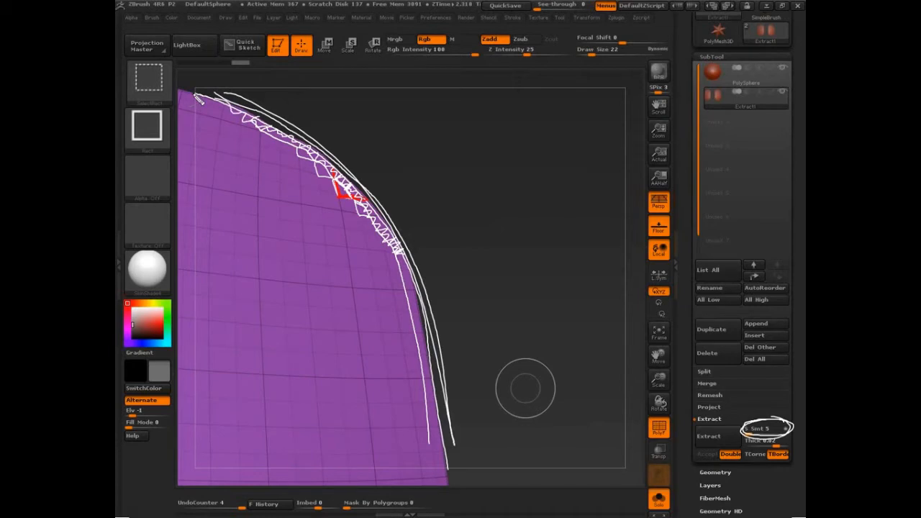
pyautogui.press('Escape')
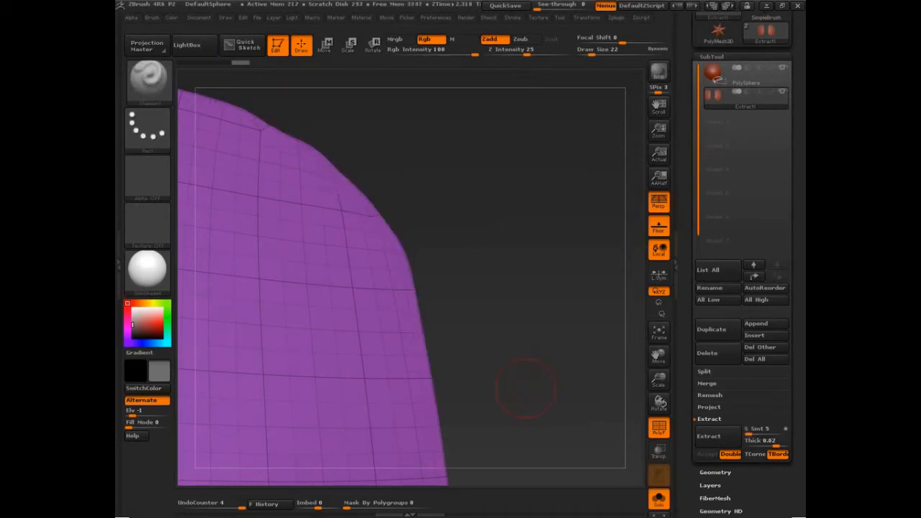
# - Select the PolySphere subtool, draw a white curve diagonally across its polygons with one red and green corner marked, and clear the annotation
pyautogui.click(707, 83)
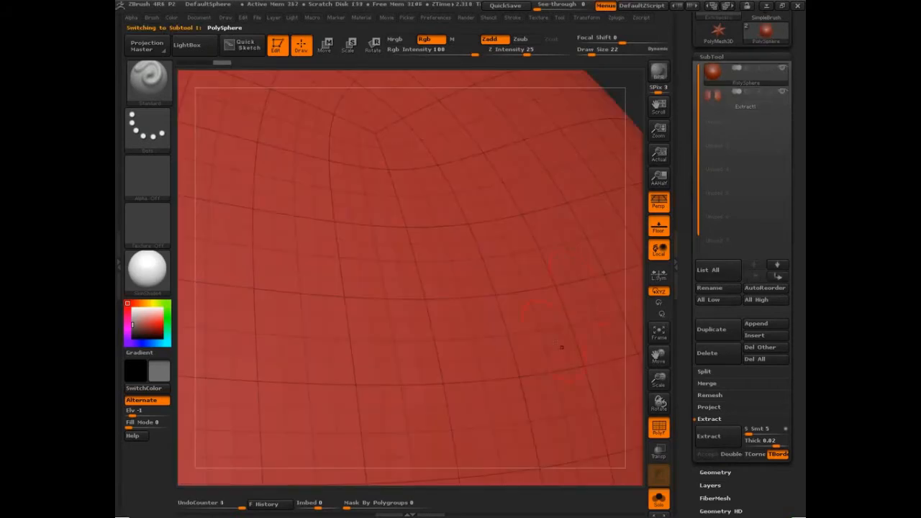
pyautogui.press('ctrl')
pyautogui.hotkey('ctrl', 'shift')
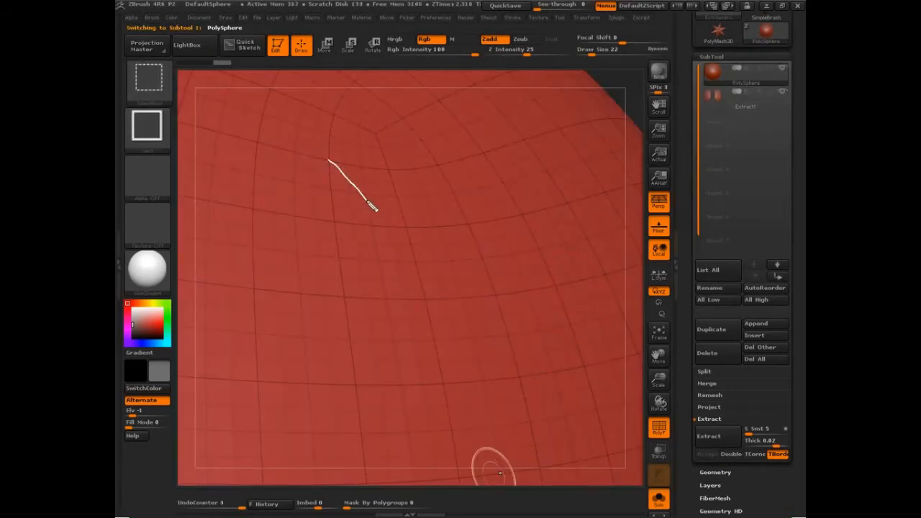
pyautogui.moveTo(380, 218)
pyautogui.mouseDown()
pyautogui.moveTo(424, 284)
pyautogui.moveTo(454, 368)
pyautogui.mouseUp()
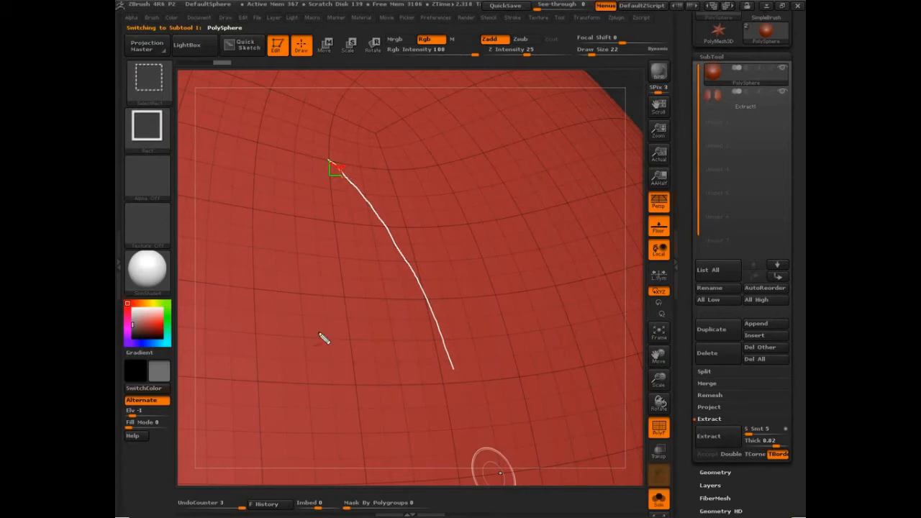
pyautogui.hotkey('ctrl', 'shift')
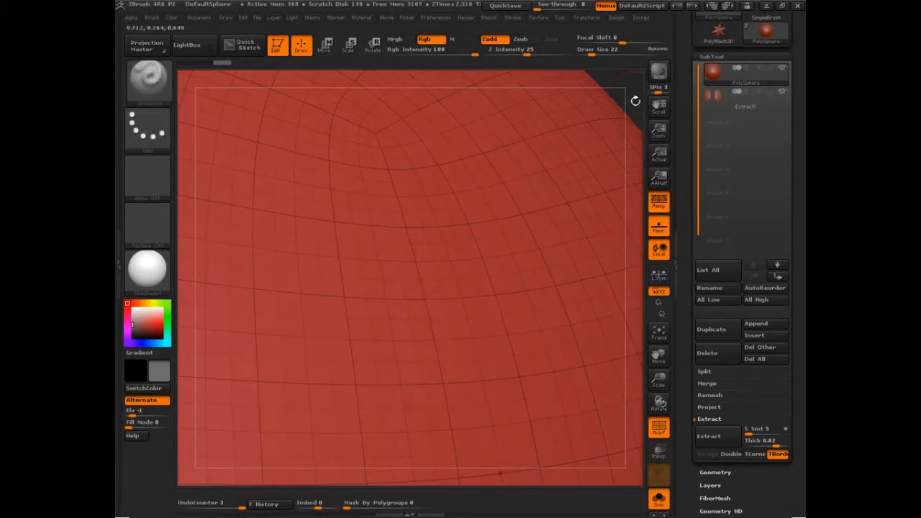
# - Load the DemoSoldier.ZTL tool from LightBox and close the LightBox browser
pyautogui.keyDown('alt'); pyautogui.moveTo(634, 98); pyautogui.dragTo(503, 208); pyautogui.keyUp('alt')
pyautogui.click(186, 44)
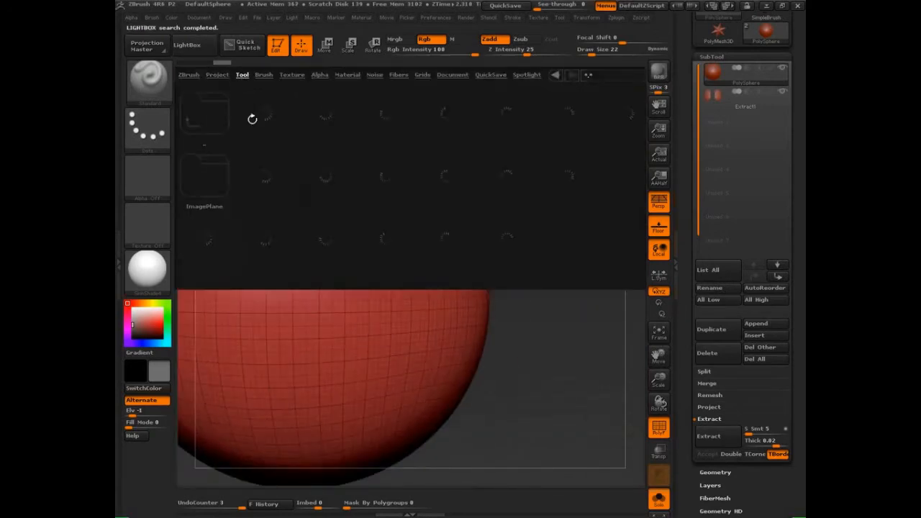
pyautogui.doubleClick(265, 176)
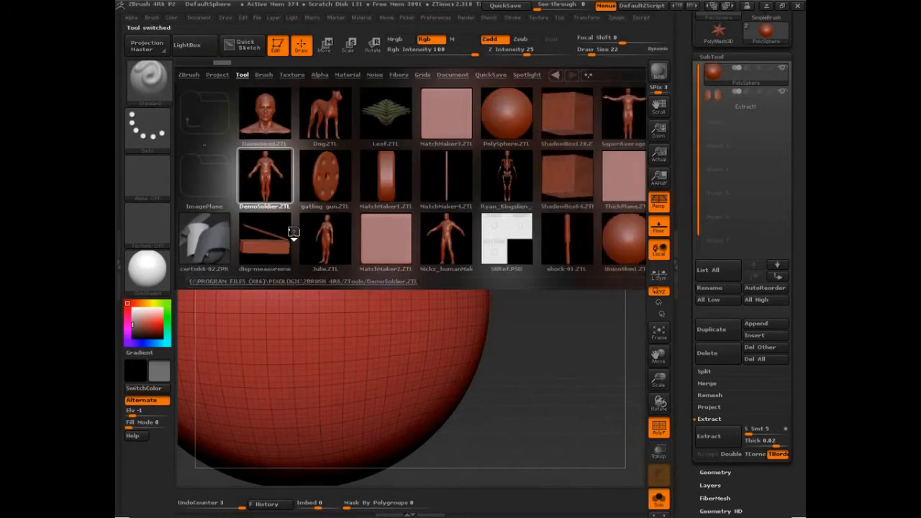
pyautogui.click(195, 46)
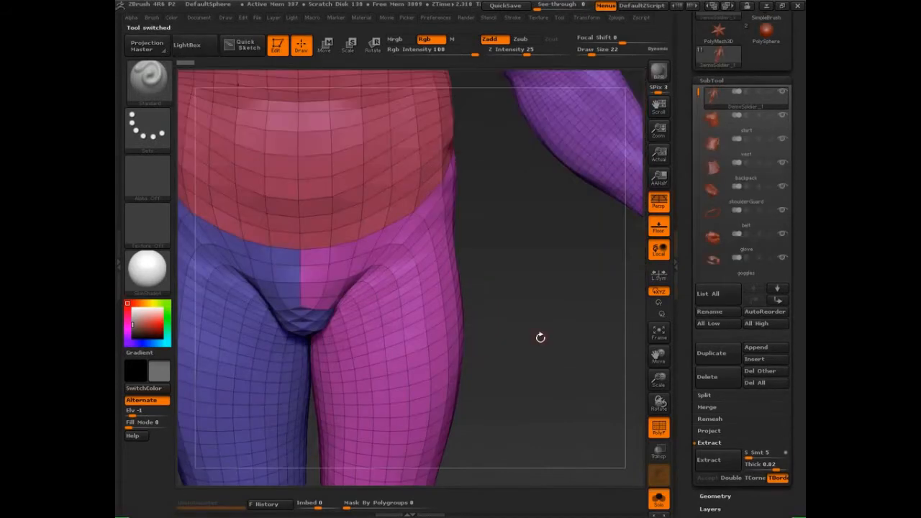
# - Frame the soldier, turn off Solo mode to show all subtools, and disable the PolyFrame display
pyautogui.press('f')
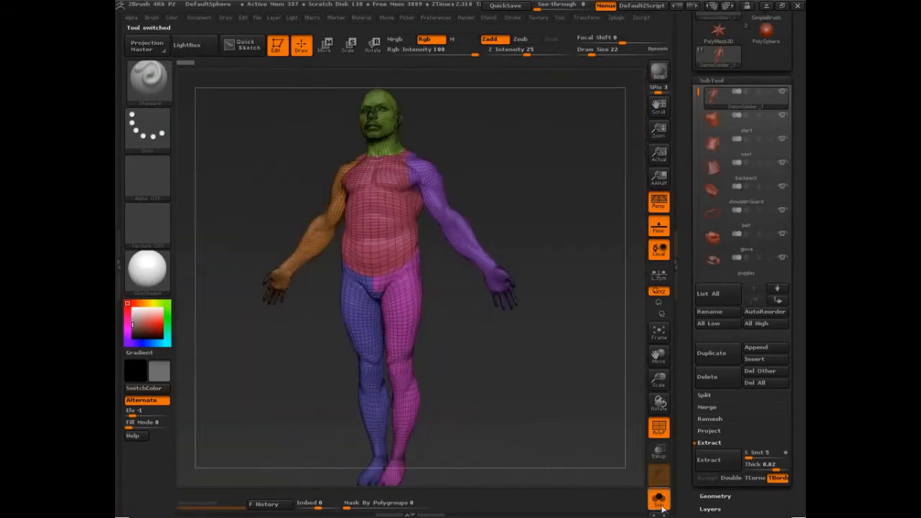
pyautogui.click(659, 500)
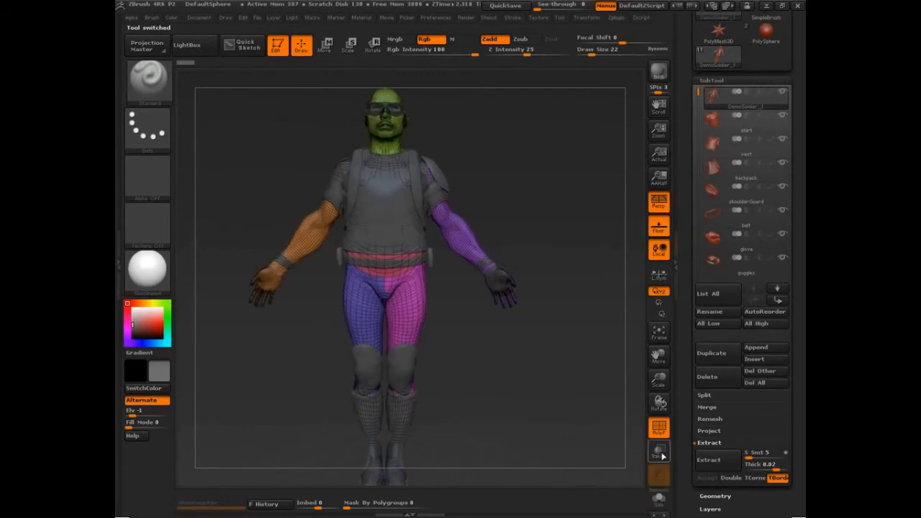
pyautogui.hotkey('shift', 'f')
pyautogui.moveTo(545, 404); pyautogui.dragTo(526, 421)
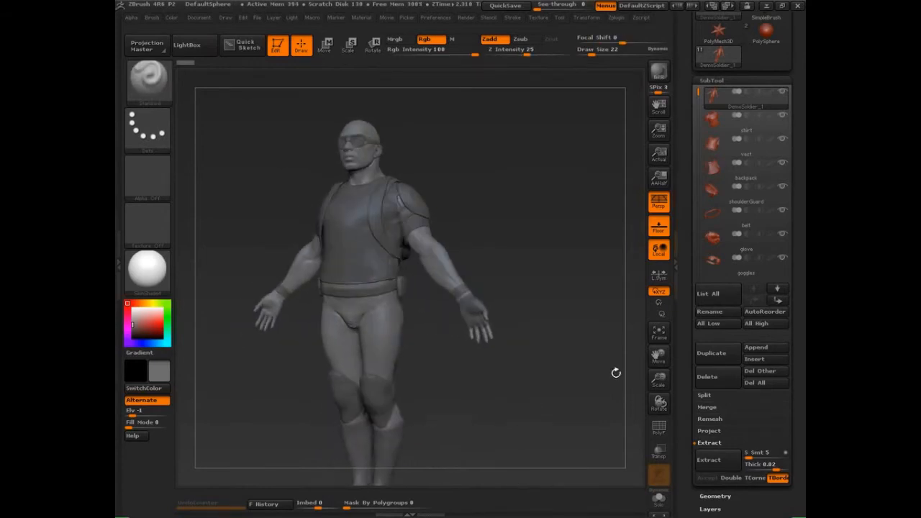
# - Step through the soldier's subtools one by one from the shirt to the goggles, ending with the boots selected
pyautogui.click(719, 124)
pyautogui.click(720, 144)
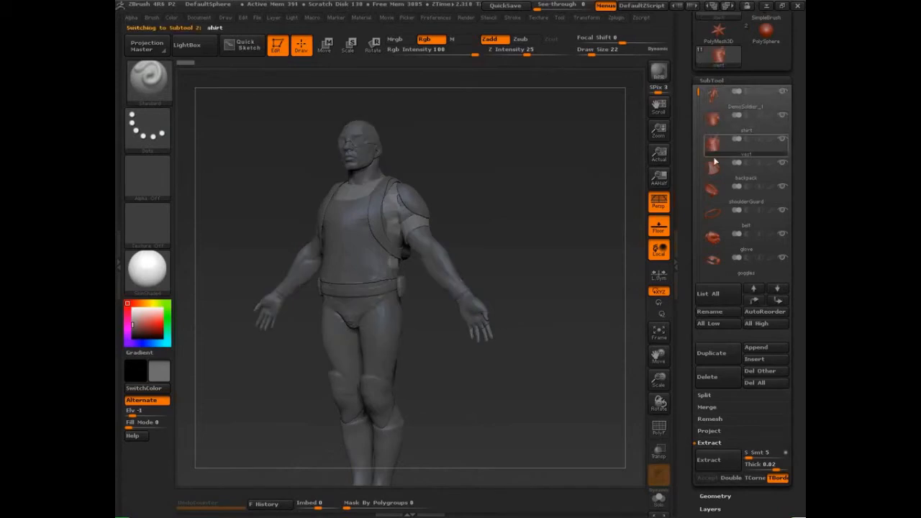
pyautogui.click(713, 169)
pyautogui.click(714, 194)
pyautogui.click(715, 215)
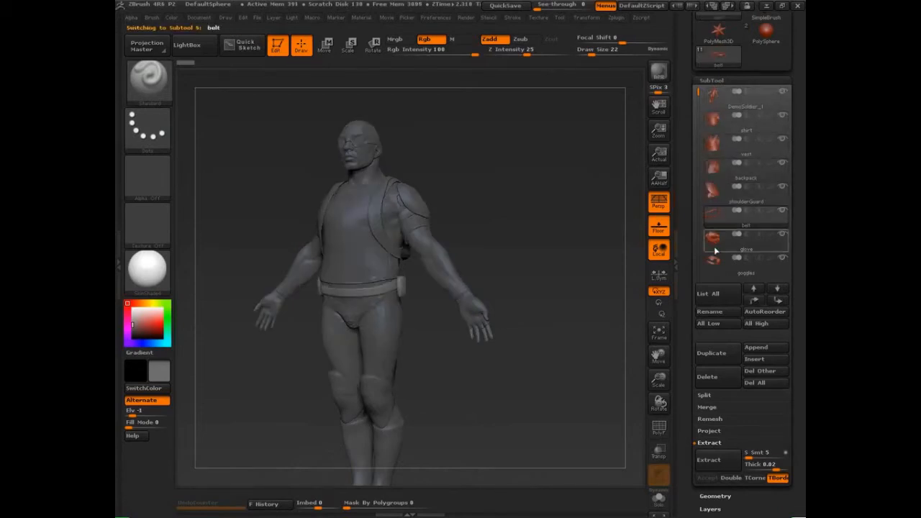
pyautogui.click(715, 239)
pyautogui.click(716, 259)
pyautogui.moveTo(698, 92); pyautogui.dragTo(697, 173)
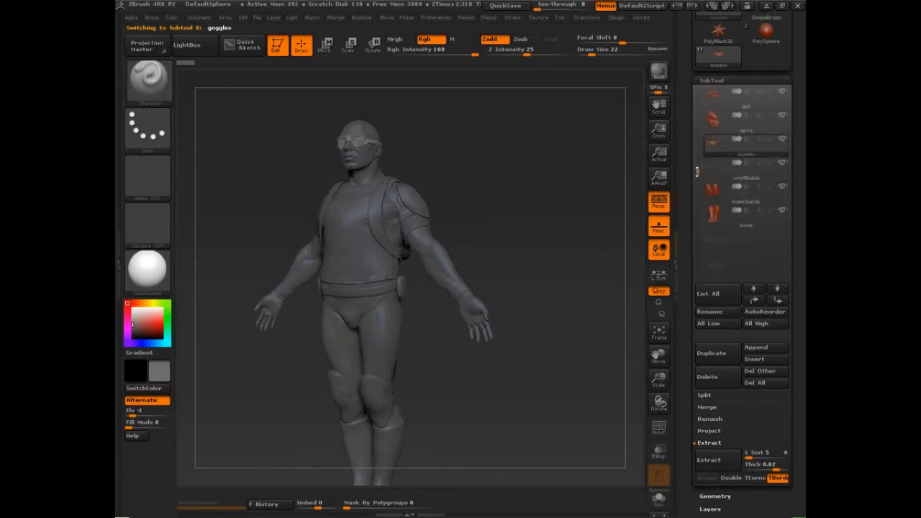
pyautogui.click(716, 216)
pyautogui.moveTo(698, 185); pyautogui.dragTo(697, 70)
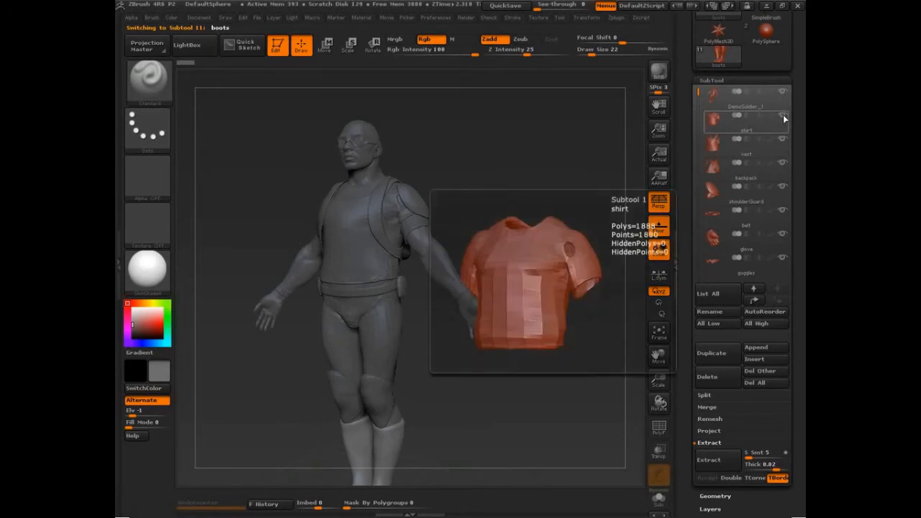
# - Examine the soldier's clothing from the side and back, and mark the legs with annotation strokes before clearing them
pyautogui.moveTo(576, 146); pyautogui.dragTo(690, 138)
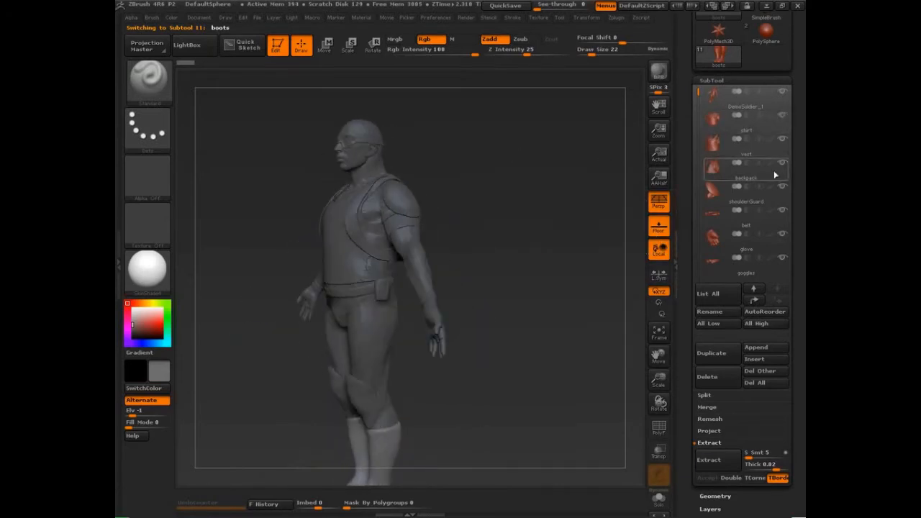
pyautogui.moveTo(576, 235); pyautogui.dragTo(520, 247)
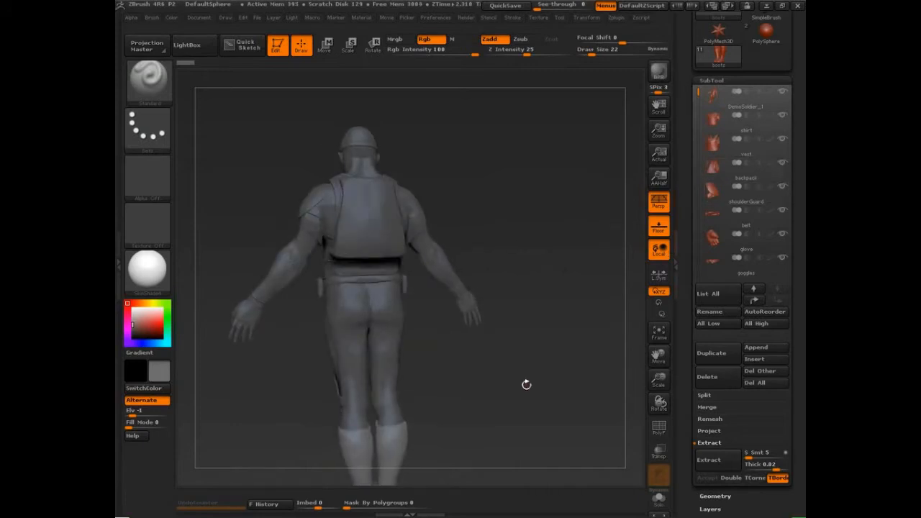
pyautogui.moveTo(526, 382); pyautogui.dragTo(460, 426)
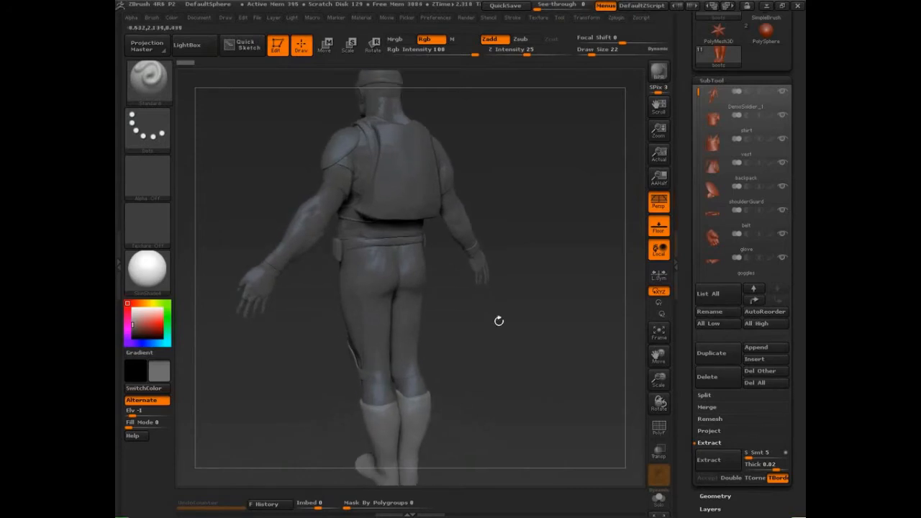
pyautogui.keyDown('alt'); pyautogui.moveTo(522, 386); pyautogui.dragTo(523, 334); pyautogui.keyUp('alt')
pyautogui.hotkey('ctrl', 'shift', 'd')
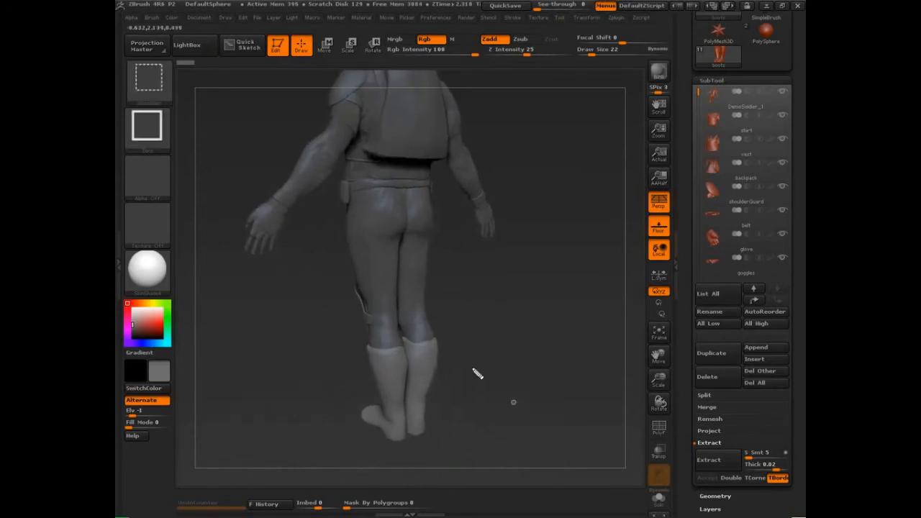
pyautogui.moveTo(445, 344)
pyautogui.mouseDown()
pyautogui.moveTo(351, 460)
pyautogui.moveTo(385, 338)
pyautogui.mouseUp()
pyautogui.moveTo(536, 259); pyautogui.dragTo(429, 274)
pyautogui.moveTo(534, 317)
pyautogui.mouseDown()
pyautogui.moveTo(487, 337)
pyautogui.moveTo(503, 342)
pyautogui.mouseUp()
pyautogui.hotkey('ctrl', 'shift', 'd')
pyautogui.moveTo(496, 209)
pyautogui.mouseDown()
pyautogui.moveTo(482, 202)
pyautogui.moveTo(491, 196)
pyautogui.mouseUp()
# - Raise the Inactive Subtool Dimming preference to its maximum
pyautogui.click(436, 17)
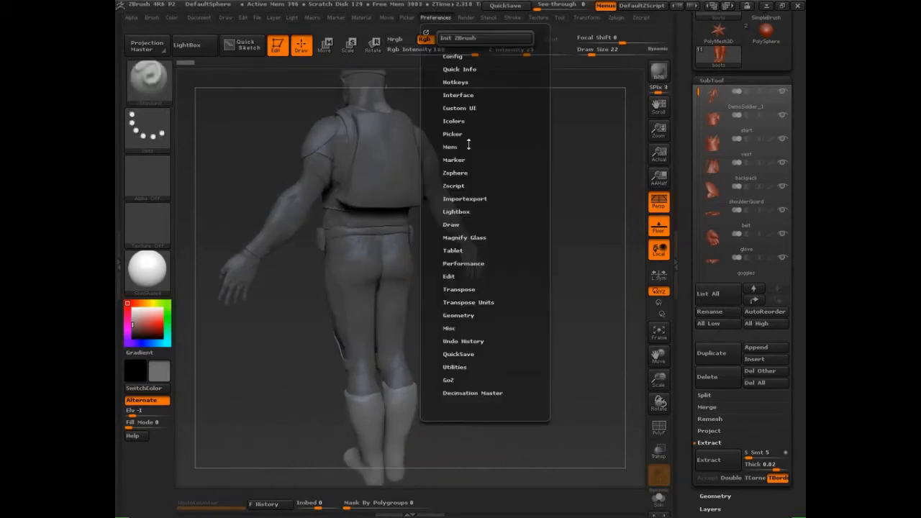
pyautogui.click(453, 225)
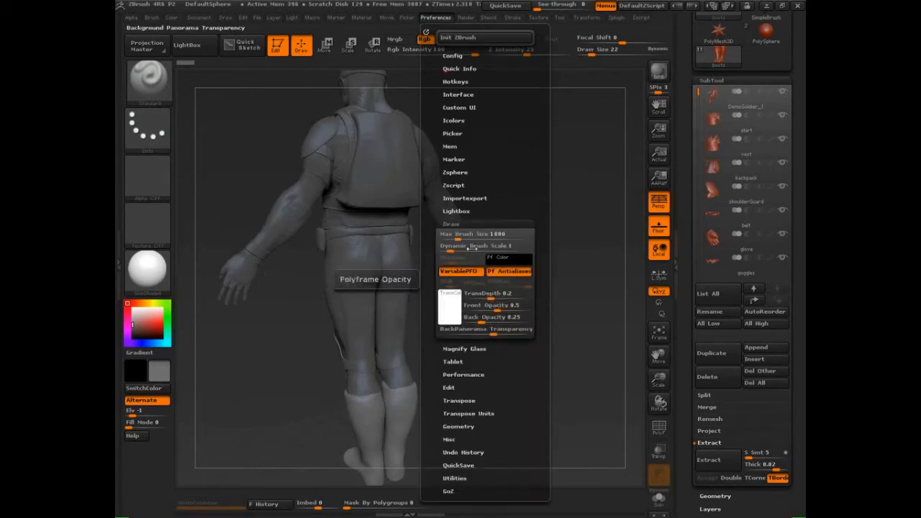
pyautogui.click(453, 224)
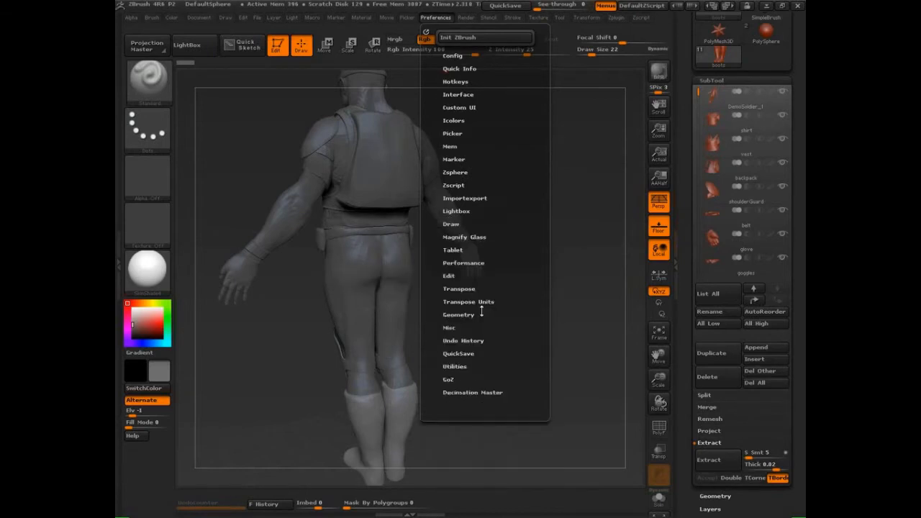
pyautogui.click(449, 328)
pyautogui.click(448, 276)
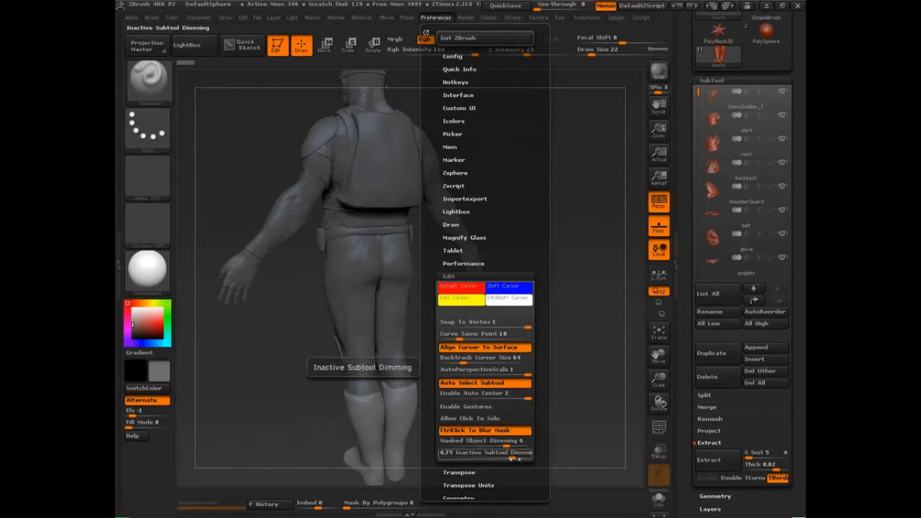
pyautogui.moveTo(515, 457); pyautogui.dragTo(571, 434)
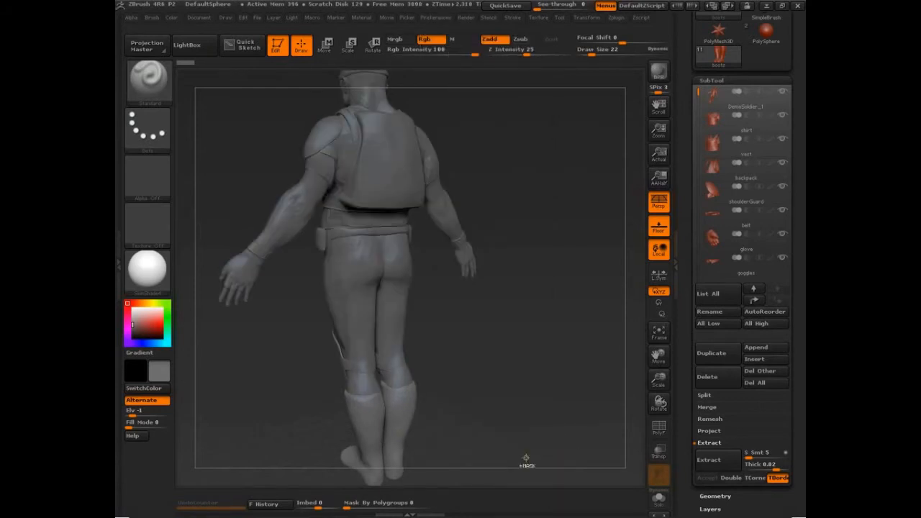
# - Circle the soldier's upper legs and boots in red, clear the annotation, and turn the model back to its front side
pyautogui.moveTo(382, 265)
pyautogui.keyDown('ctrl'); pyautogui.keyDown('shift'); pyautogui.mouseDown()
pyautogui.moveTo(319, 298)
pyautogui.moveTo(317, 339)
pyautogui.mouseUp(); pyautogui.keyUp('shift'); pyautogui.keyUp('ctrl')
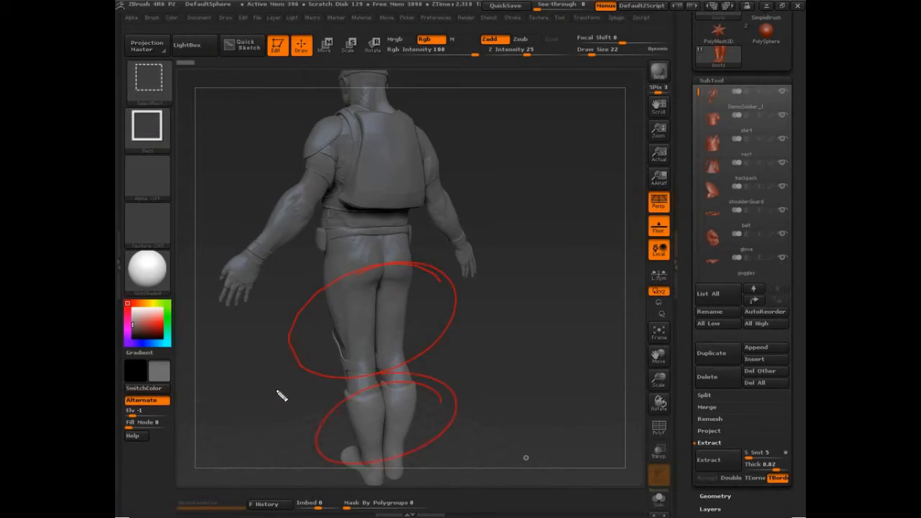
pyautogui.press('Escape')
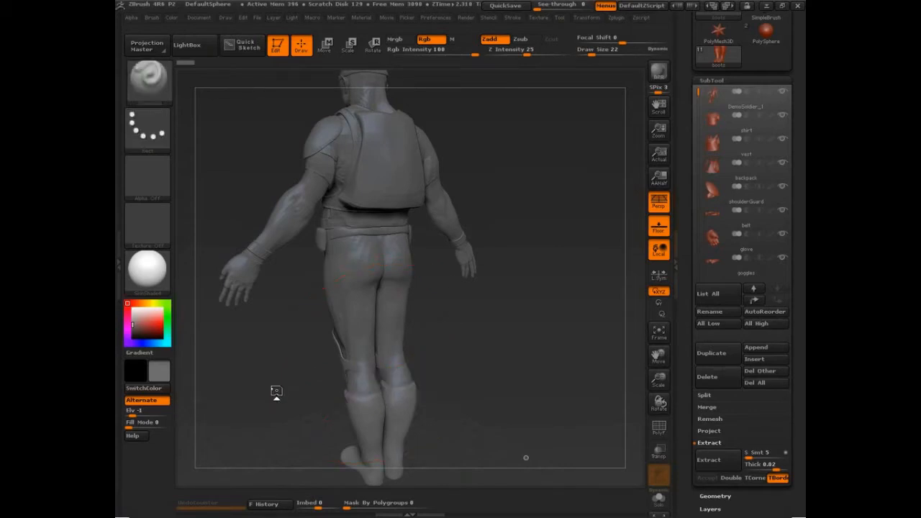
pyautogui.moveTo(520, 376); pyautogui.dragTo(302, 215)
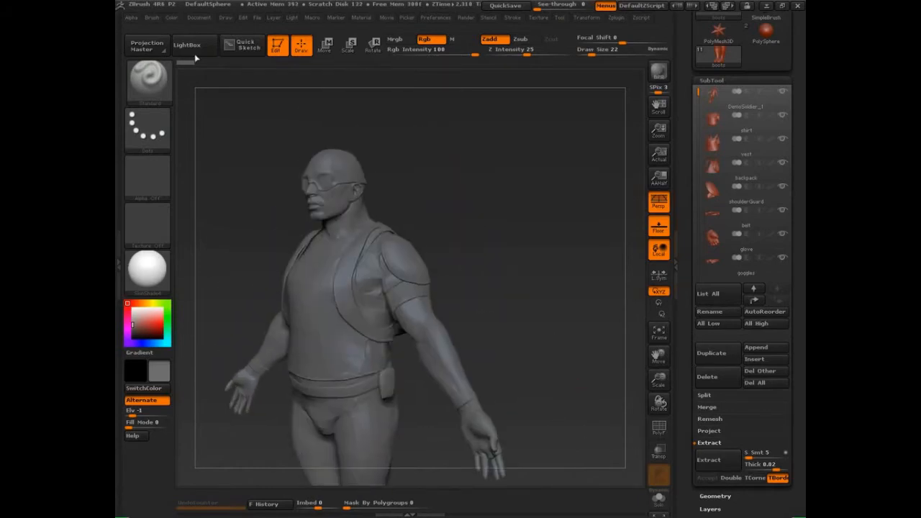
# - Load the anatomy model ZTL with separate muscle subtools from LightBox and close the browser
pyautogui.press('space')
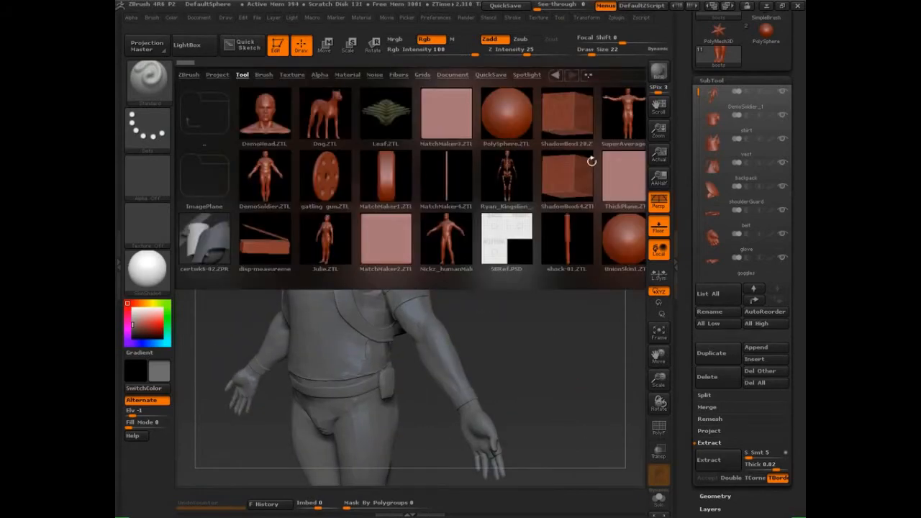
pyautogui.moveTo(600, 149); pyautogui.dragTo(507, 153)
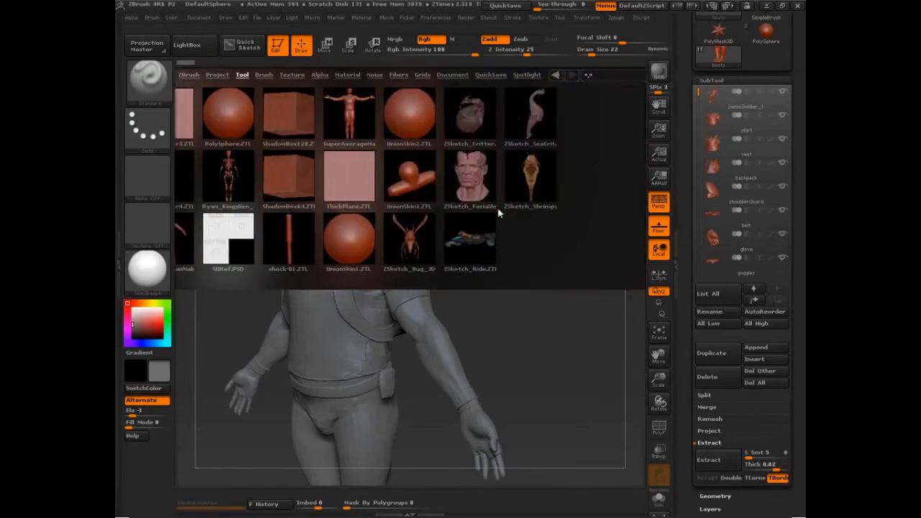
pyautogui.moveTo(492, 212); pyautogui.dragTo(535, 209)
pyautogui.moveTo(398, 181); pyautogui.dragTo(407, 179)
pyautogui.doubleClick(407, 180)
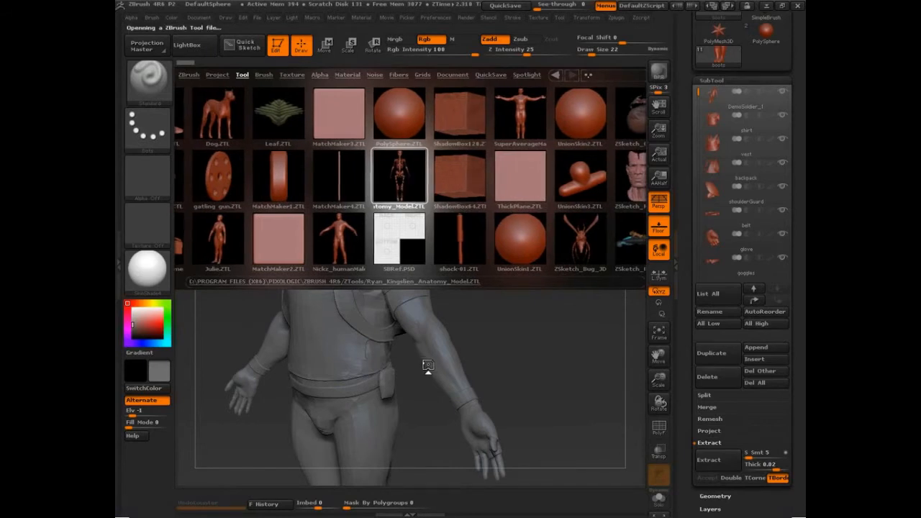
pyautogui.click(187, 46)
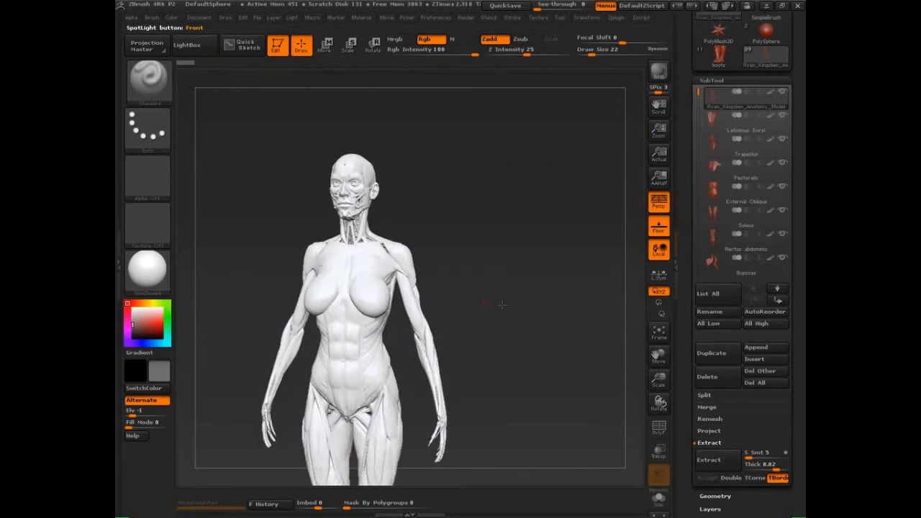
# - Apply the MatCap Gray material to the anatomy model and turn it to show its back
pyautogui.click(147, 270)
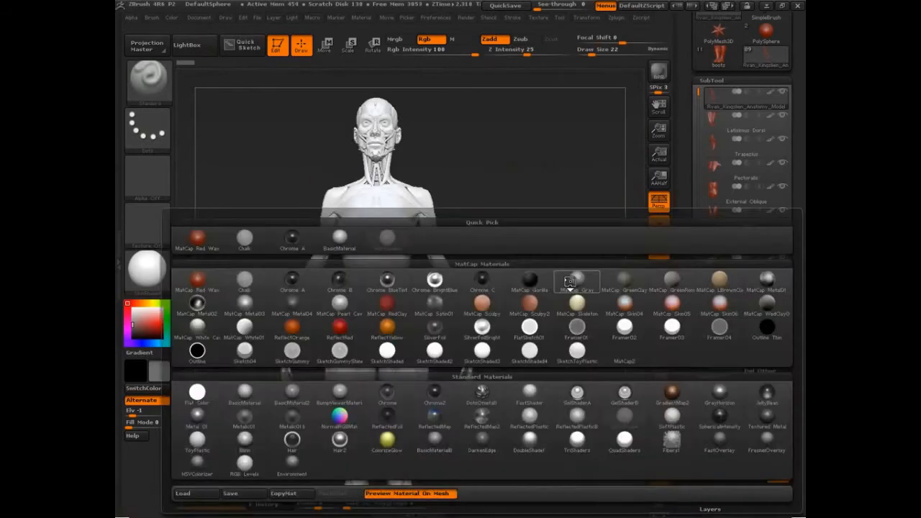
pyautogui.click(571, 285)
pyautogui.moveTo(576, 313); pyautogui.dragTo(551, 308)
pyautogui.moveTo(699, 92); pyautogui.dragTo(695, 125)
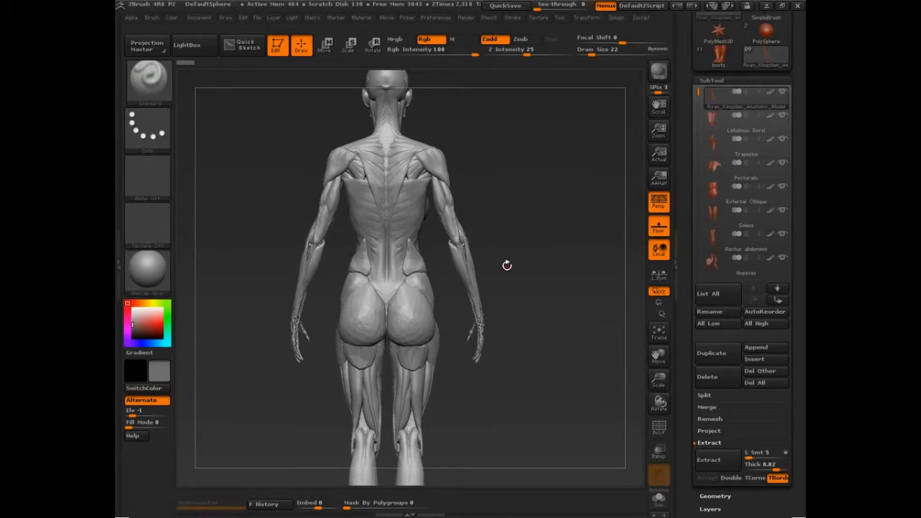
# - Look through the pop-up list of the anatomy model's muscle subtools, close it, and return to Draw mode
pyautogui.press('n')
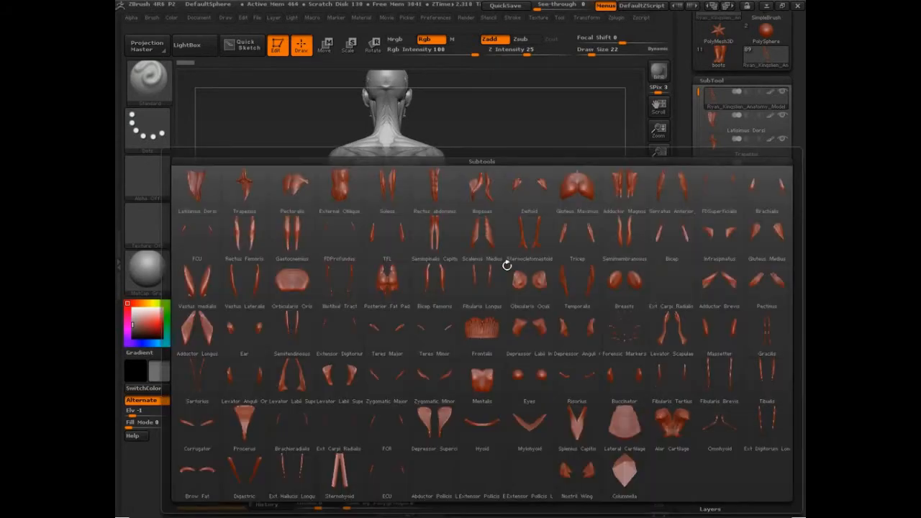
pyautogui.press('r')
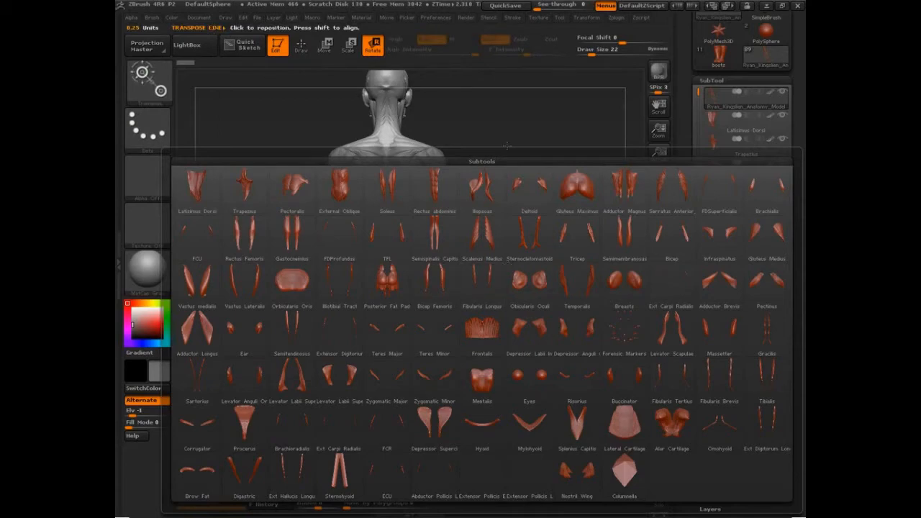
pyautogui.press('Escape')
pyautogui.press('n')
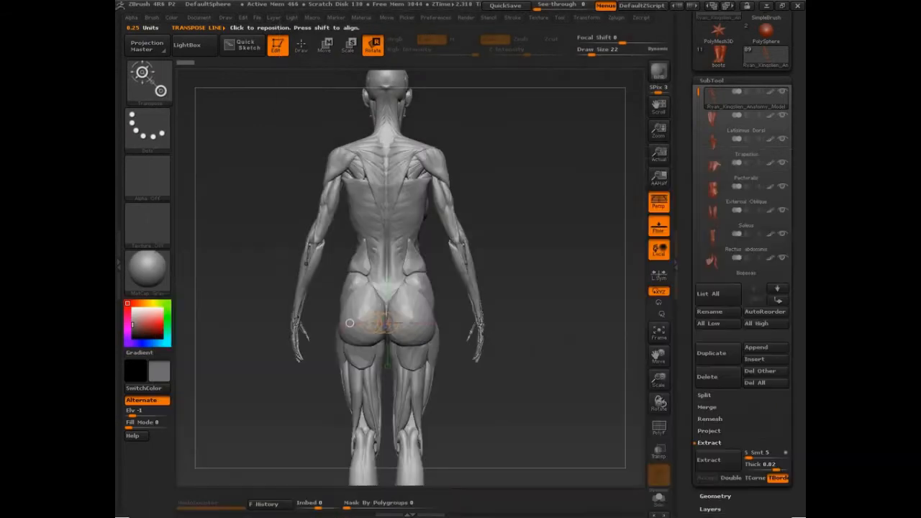
pyautogui.click(301, 45)
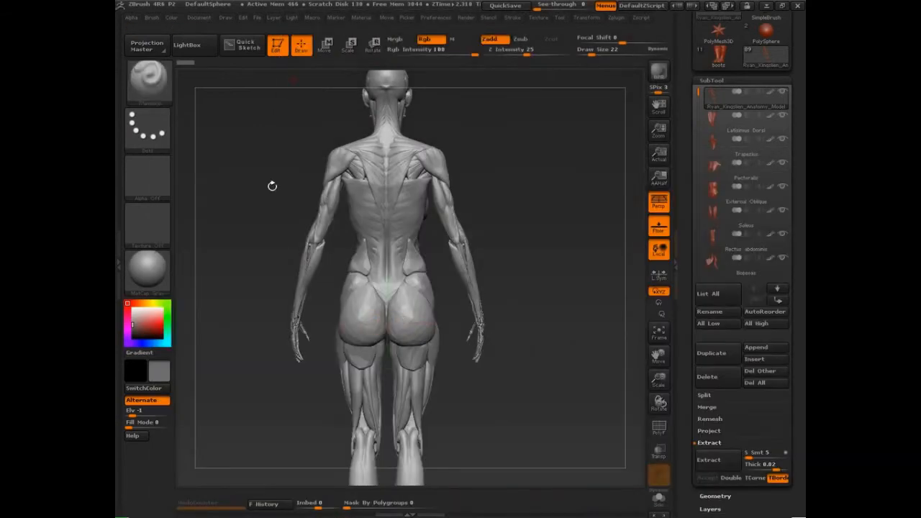
# - Switch the active tool back to the PolySphere and assign a white shader material to it
pyautogui.click(724, 56)
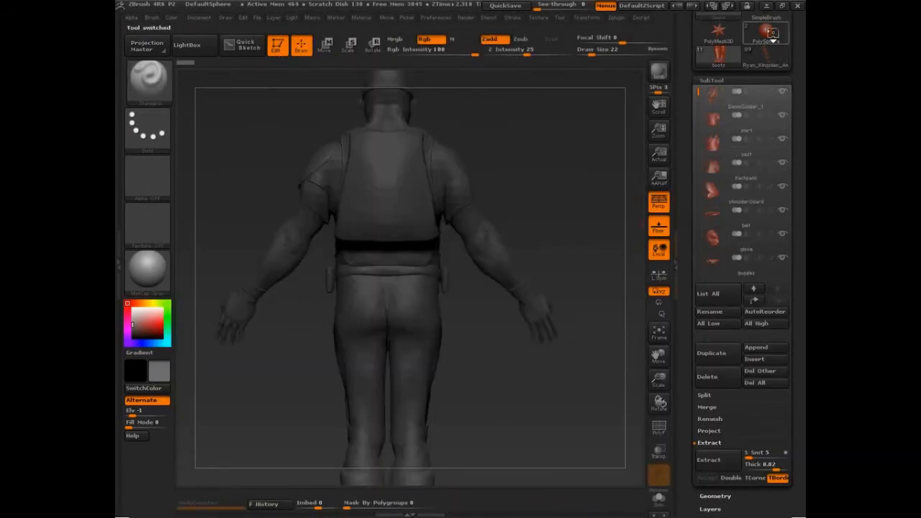
pyautogui.click(773, 35)
pyautogui.moveTo(245, 332); pyautogui.dragTo(151, 337)
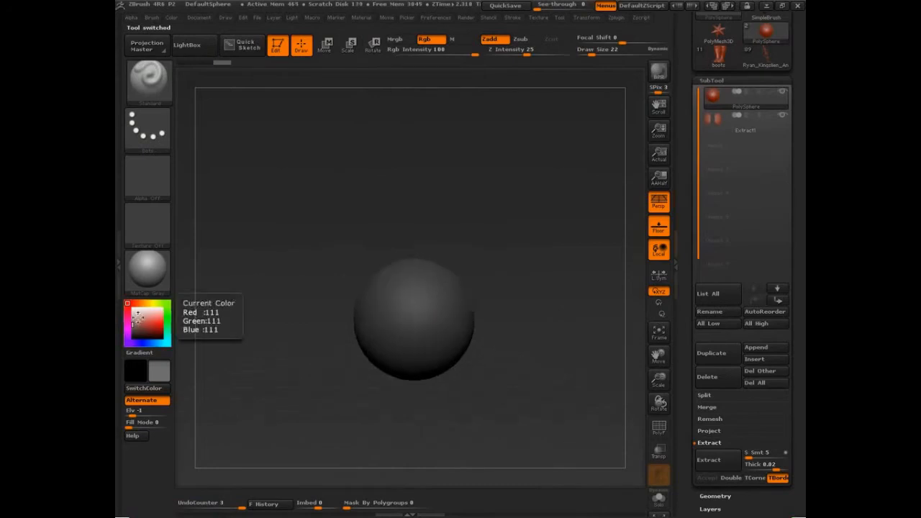
pyautogui.click(147, 270)
pyautogui.click(529, 393)
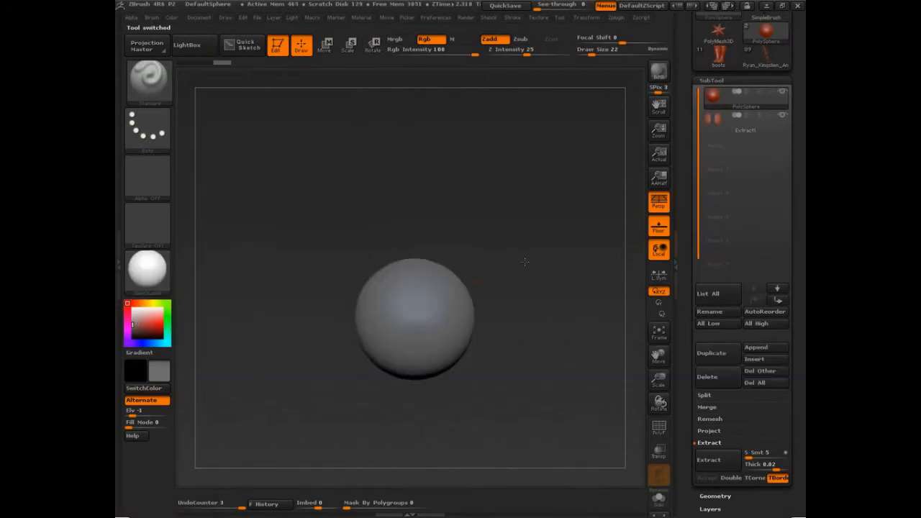
# - Delete the extracted subtool below the PolySphere, leaving only the sphere
pyautogui.moveTo(526, 263); pyautogui.dragTo(563, 333)
pyautogui.click(722, 125)
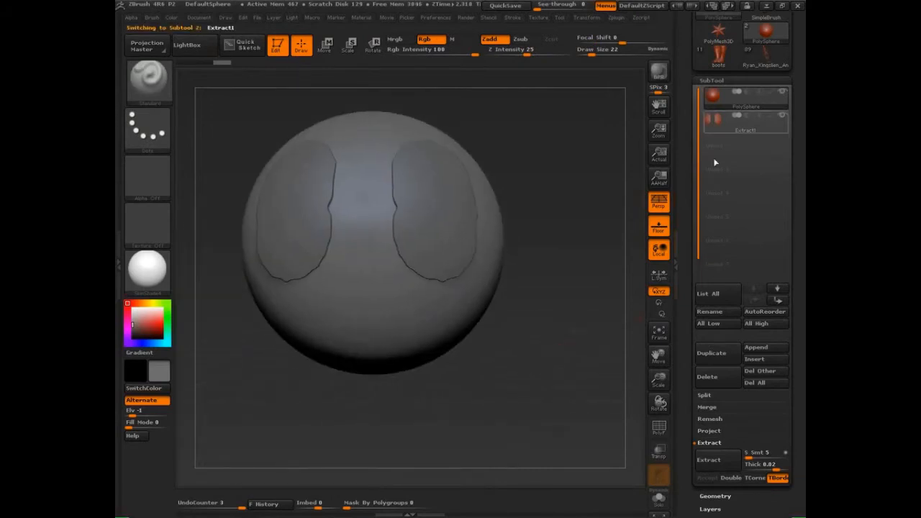
pyautogui.click(716, 380)
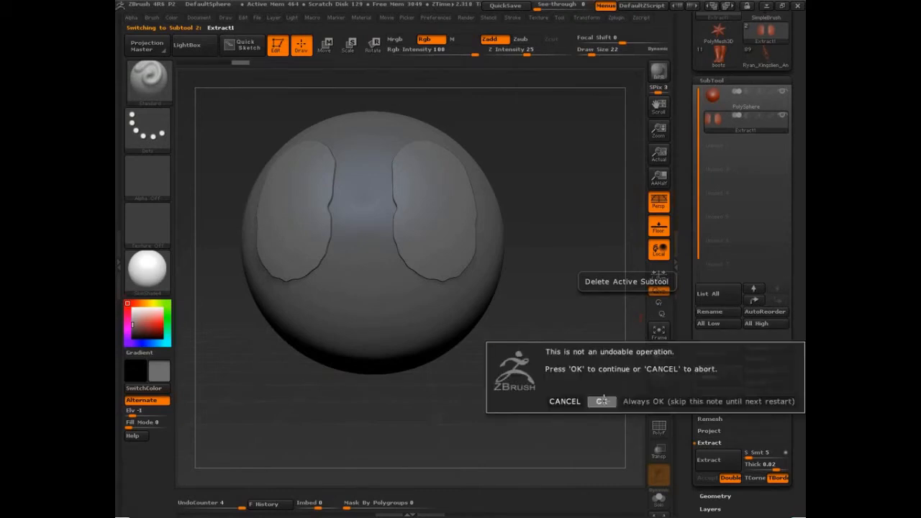
pyautogui.click(603, 404)
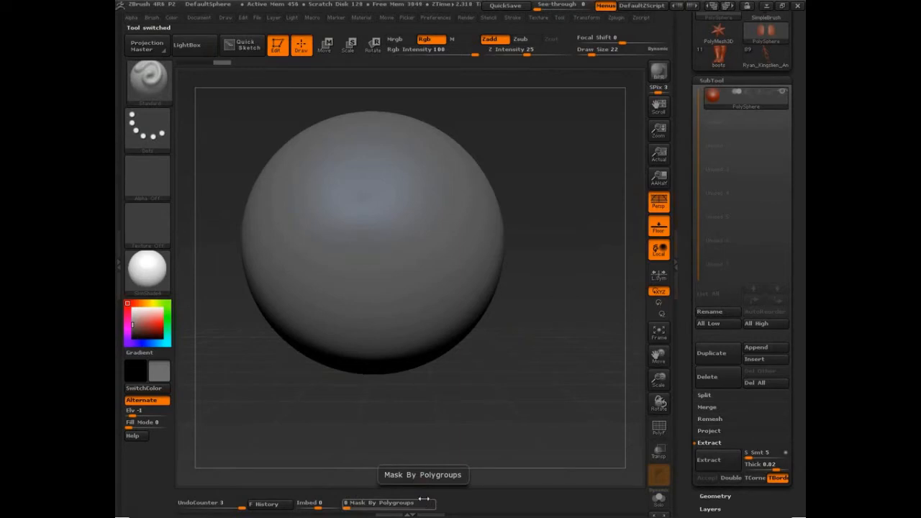
# - Undo the last mask change to restore the two oval masks on the sphere
pyautogui.moveTo(685, 472); pyautogui.dragTo(683, 414)
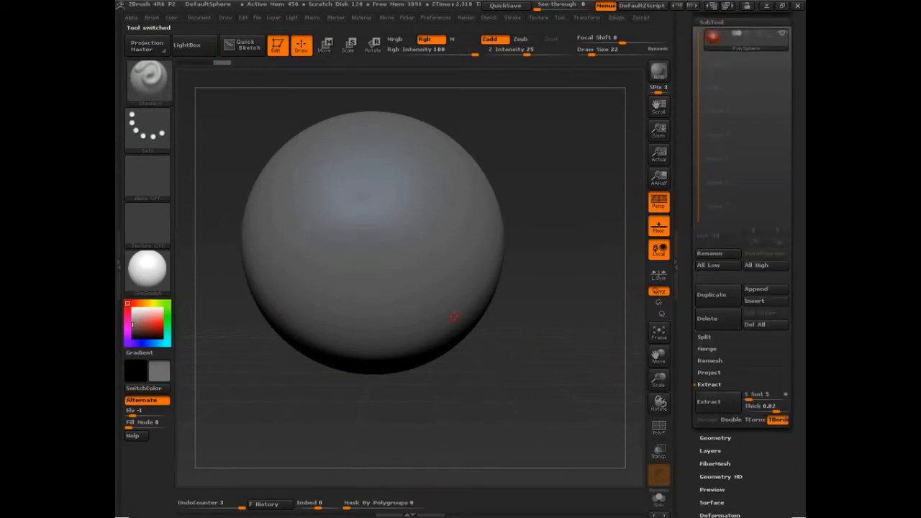
pyautogui.hotkey('ctrl', 'z')
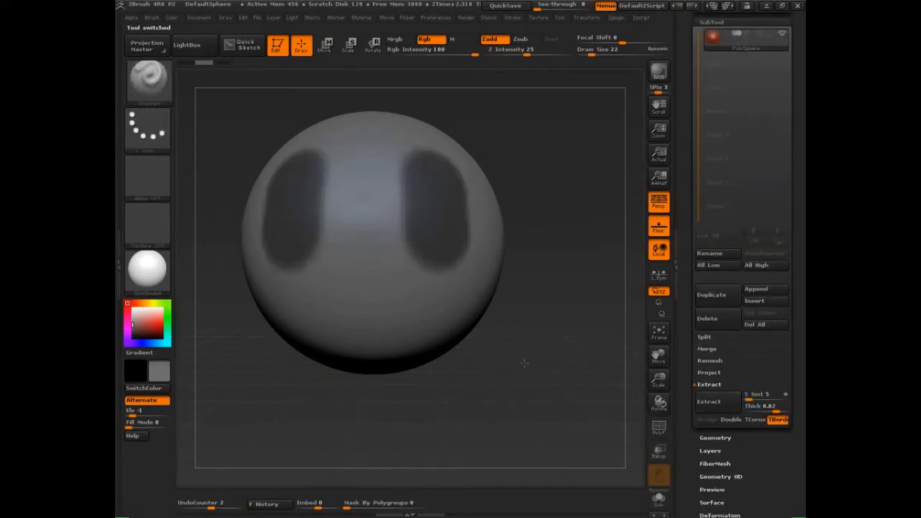
pyautogui.moveTo(523, 363); pyautogui.dragTo(559, 417)
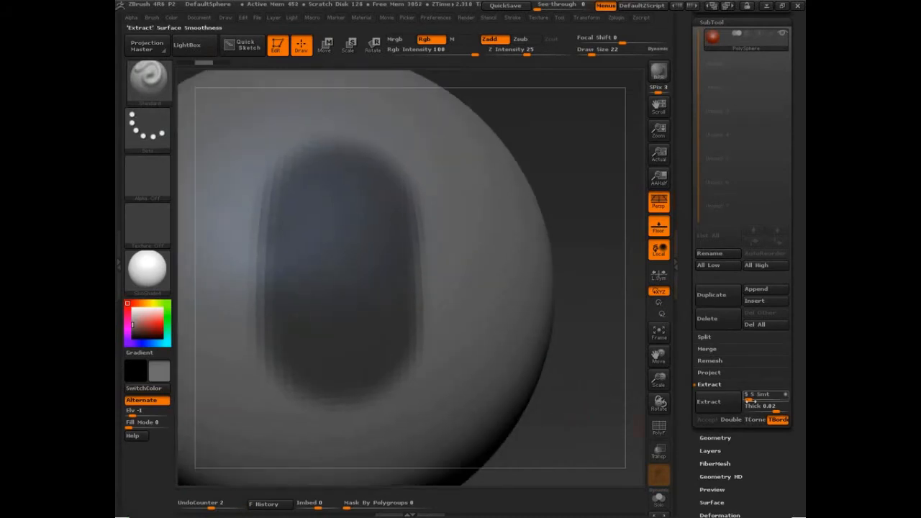
# - Preview the mask extraction with surface smoothness 0 and with 66
pyautogui.moveTo(750, 400); pyautogui.dragTo(743, 401)
pyautogui.click(701, 404)
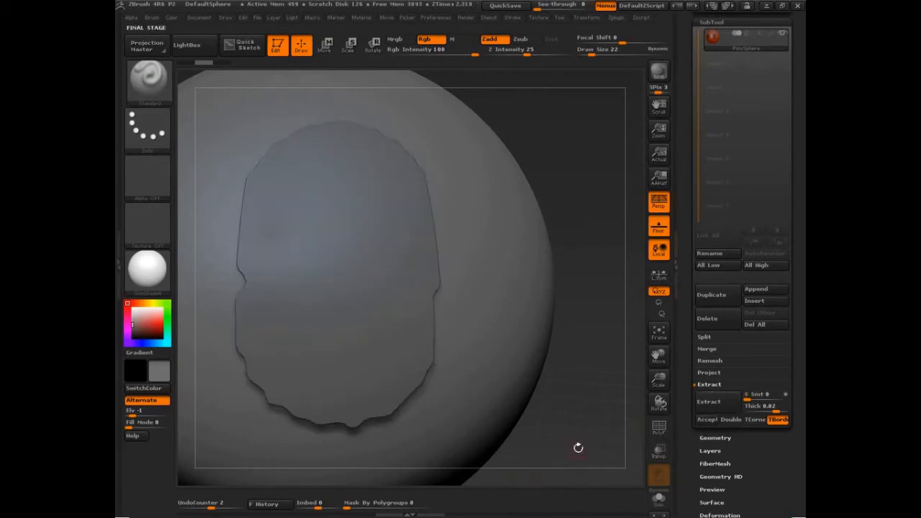
pyautogui.write('66')
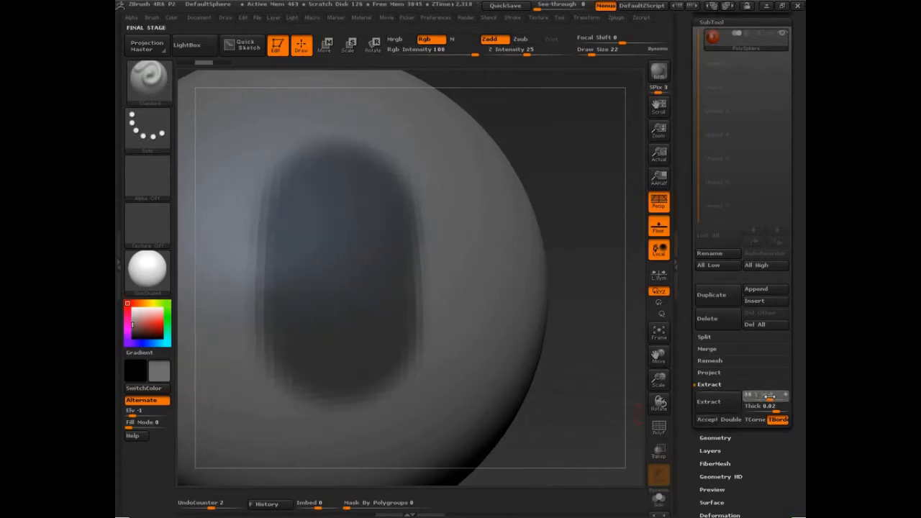
pyautogui.press('Return')
pyautogui.click(709, 402)
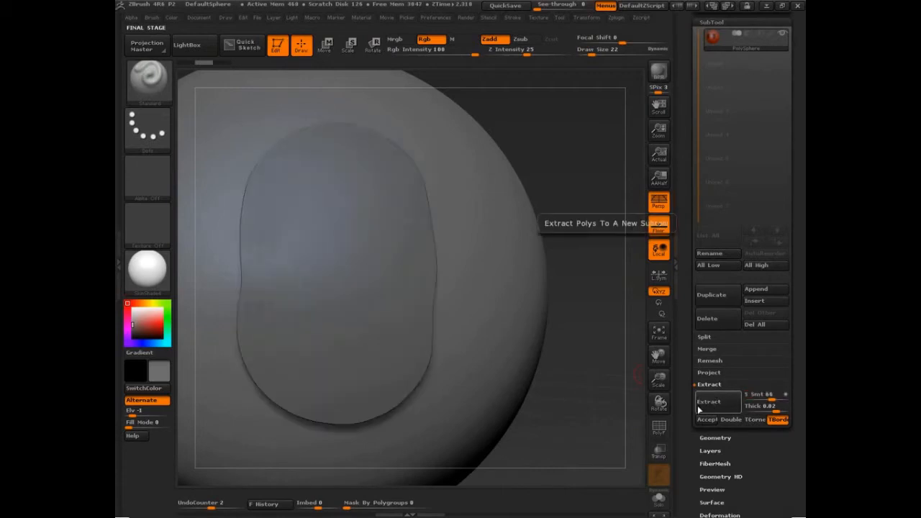
pyautogui.moveTo(588, 428); pyautogui.dragTo(606, 436)
pyautogui.click(709, 401)
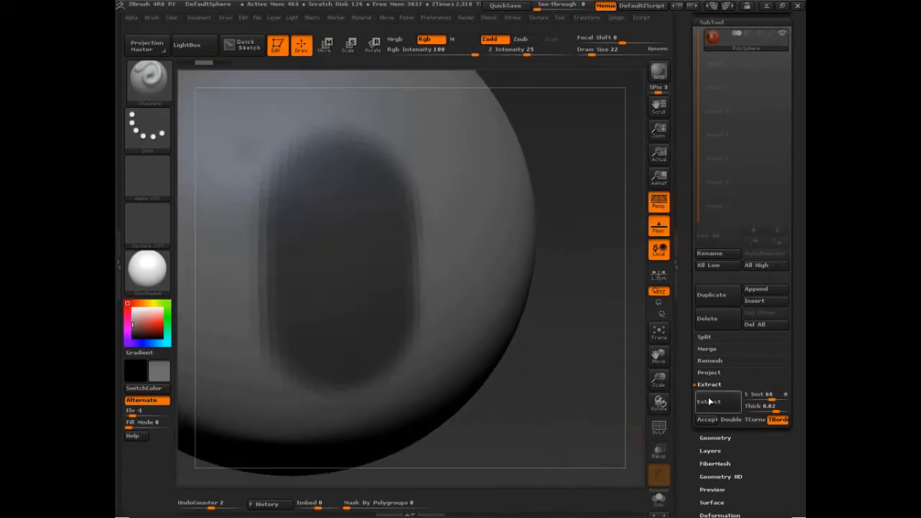
pyautogui.moveTo(581, 395); pyautogui.dragTo(642, 448)
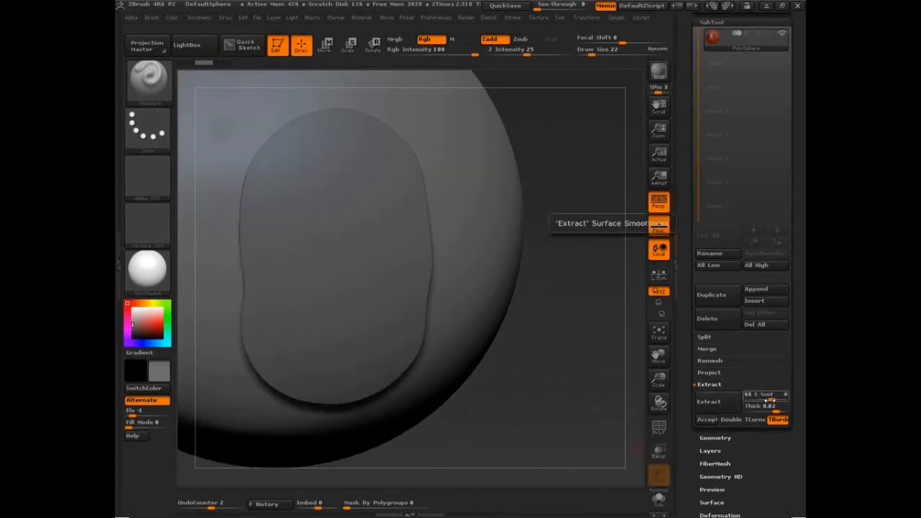
# - Set the extraction surface smoothness to 31, toggle its smoothing mode, and preview the extraction
pyautogui.moveTo(764, 400); pyautogui.dragTo(758, 400)
pyautogui.moveTo(556, 434); pyautogui.dragTo(559, 435)
pyautogui.click(786, 395)
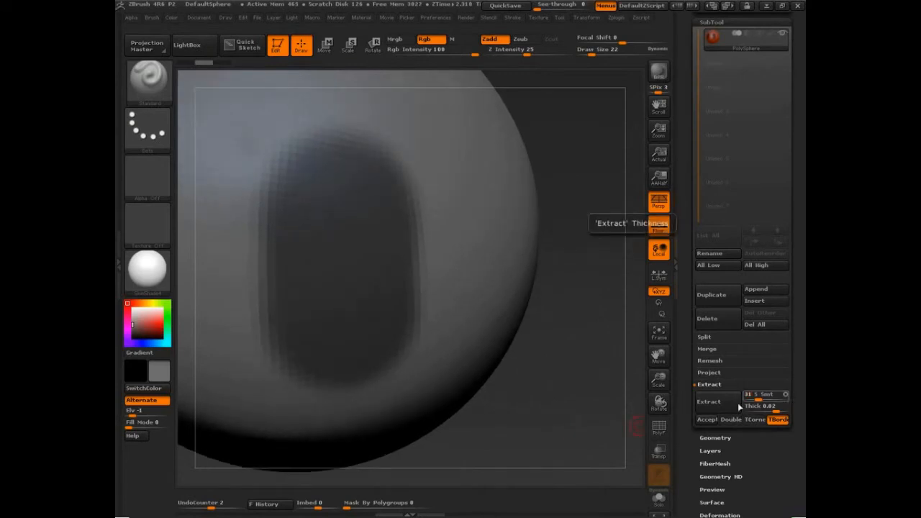
pyautogui.click(717, 404)
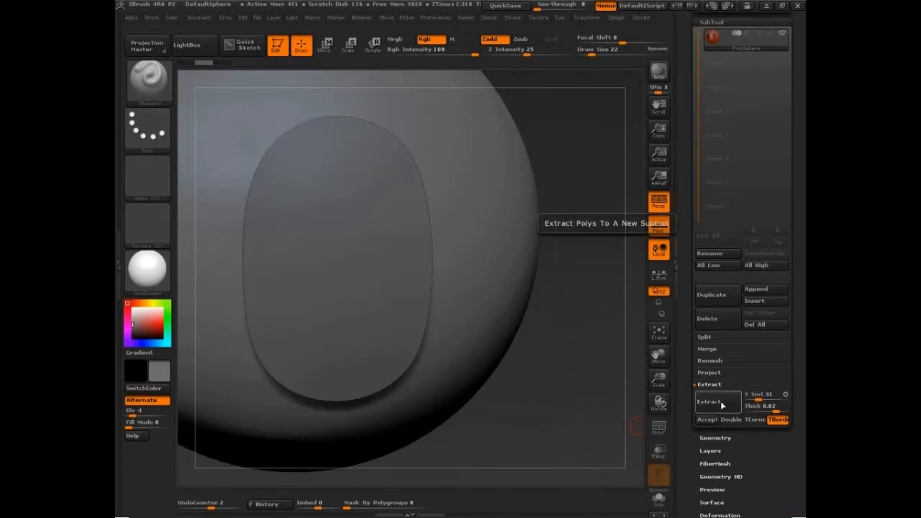
# - Preview the extraction in the toggled smoothing mode with surface smoothness 0 and with 9
pyautogui.click(756, 396)
pyautogui.click(749, 398)
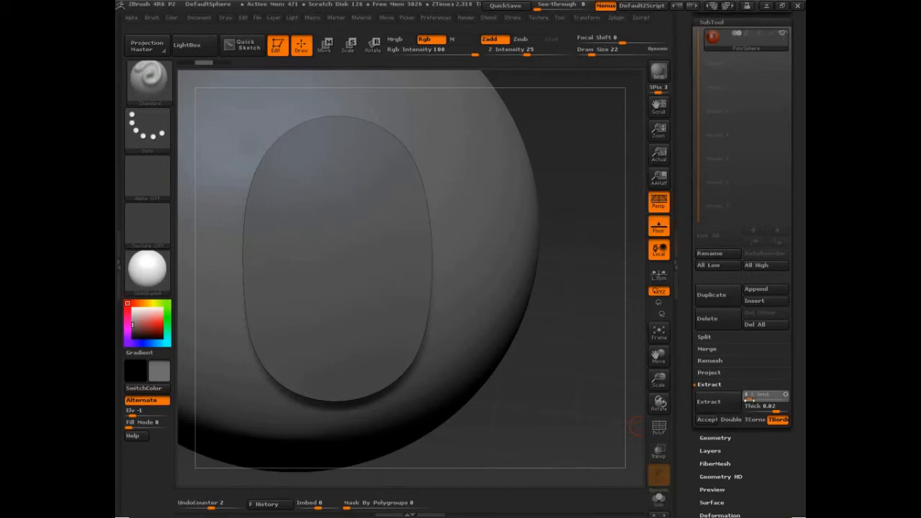
pyautogui.click(747, 397)
pyautogui.click(714, 405)
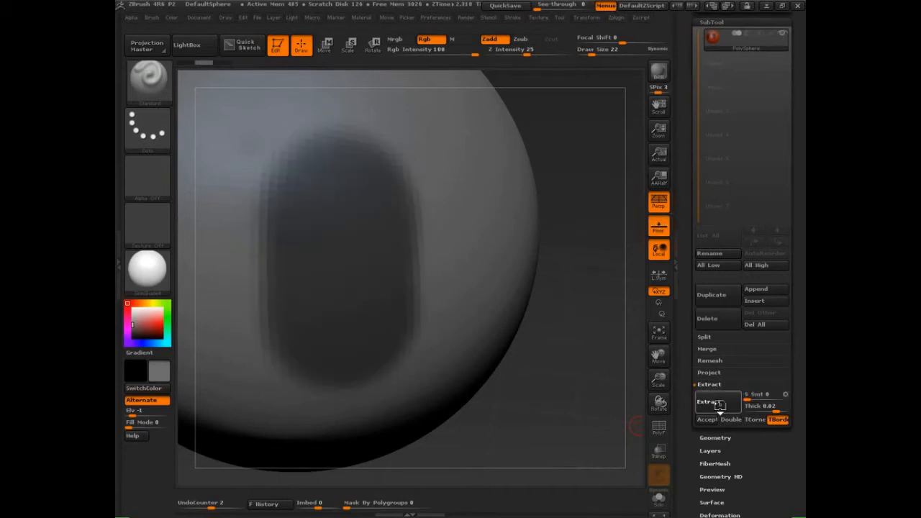
pyautogui.click(747, 397)
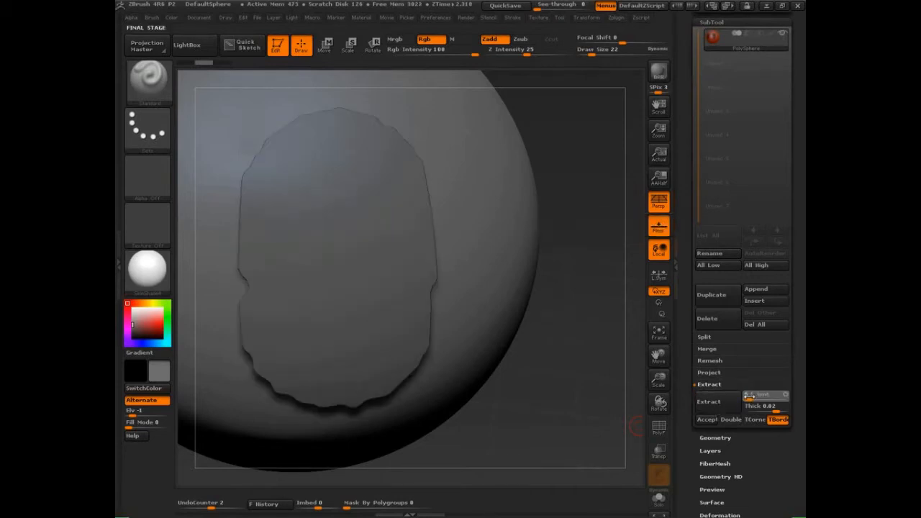
pyautogui.click(720, 404)
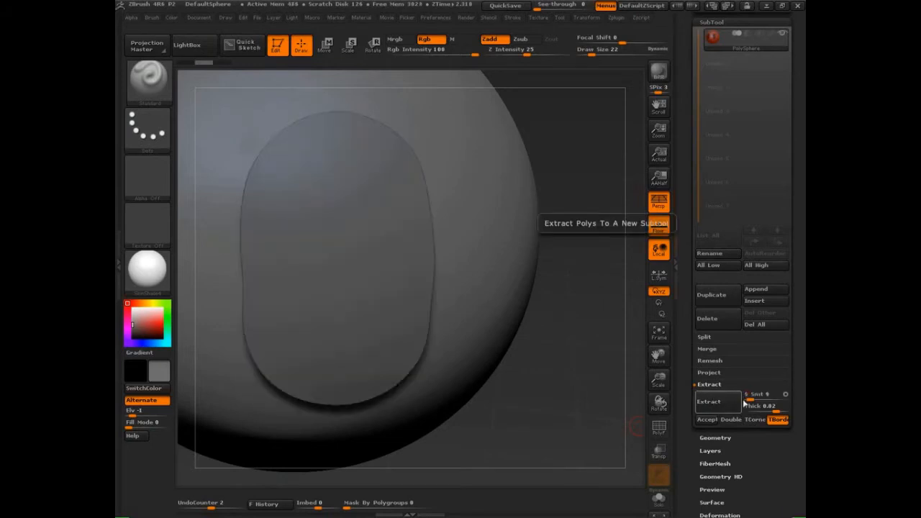
# - Set the extraction surface smoothness to 5 and preview it in both smoothing modes, ending on the original mode
pyautogui.click(747, 395)
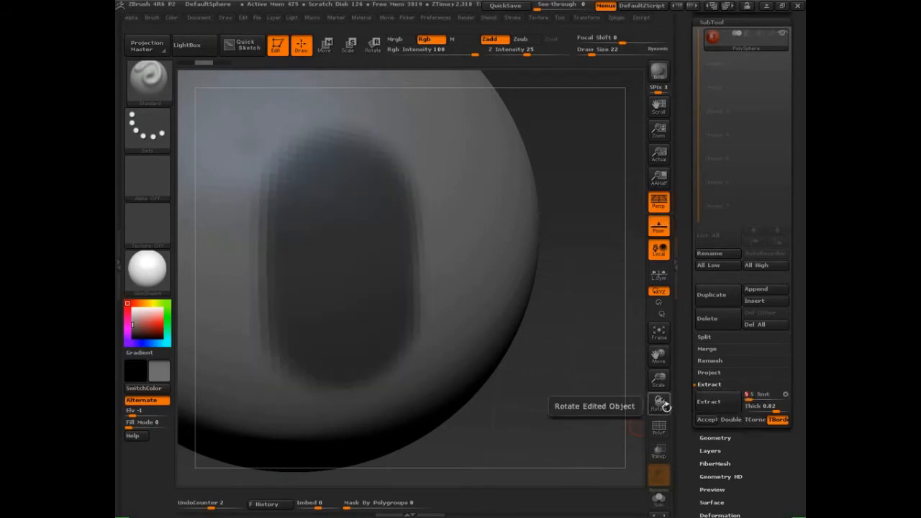
pyautogui.moveTo(633, 429); pyautogui.dragTo(625, 407)
pyautogui.click(617, 413)
pyautogui.click(714, 405)
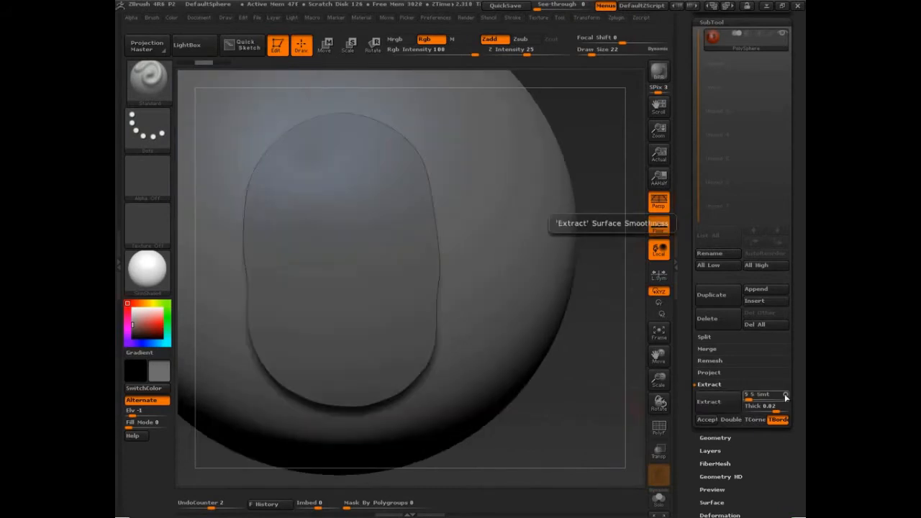
pyautogui.click(787, 396)
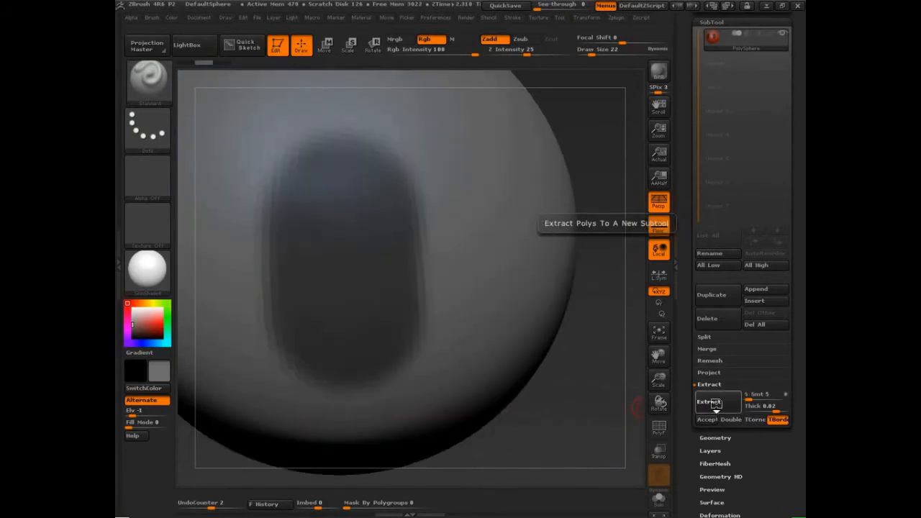
pyautogui.click(714, 403)
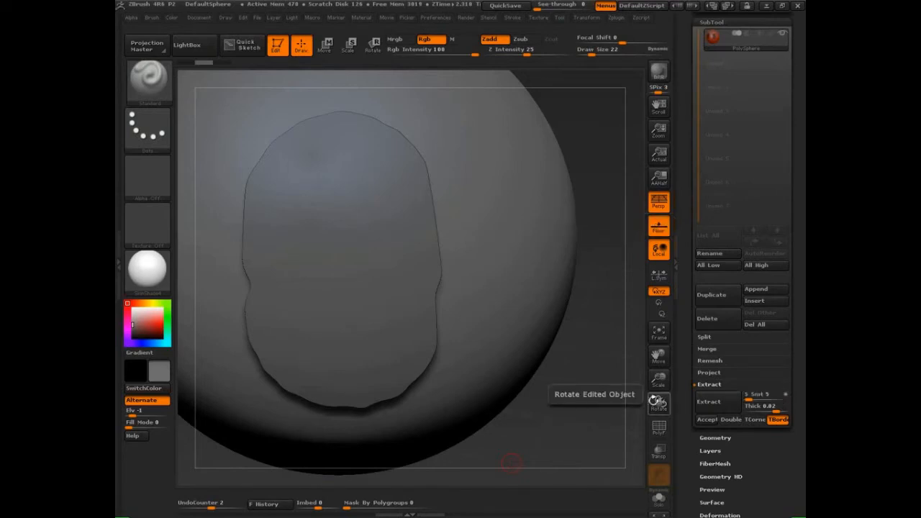
# - Set the extraction thickness to 1 and preview the extruded result from the side
pyautogui.moveTo(554, 429); pyautogui.dragTo(637, 434)
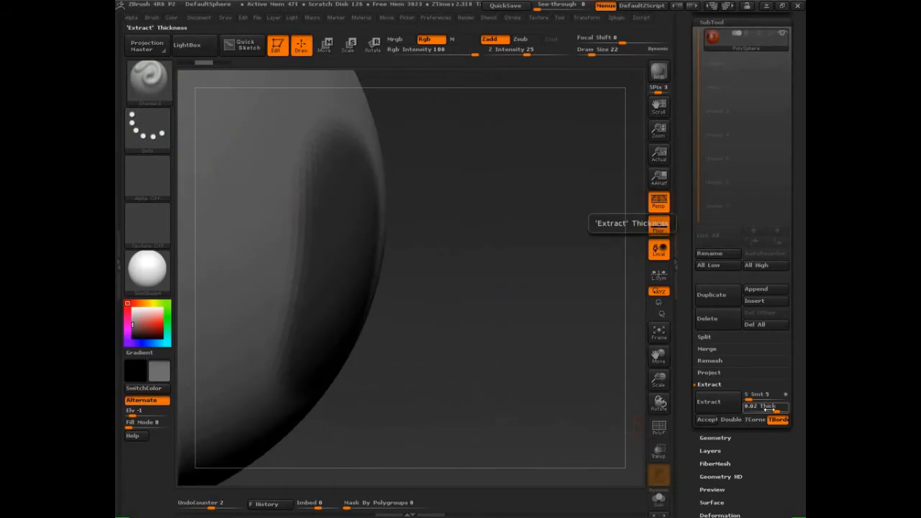
pyautogui.click(786, 410)
pyautogui.click(708, 403)
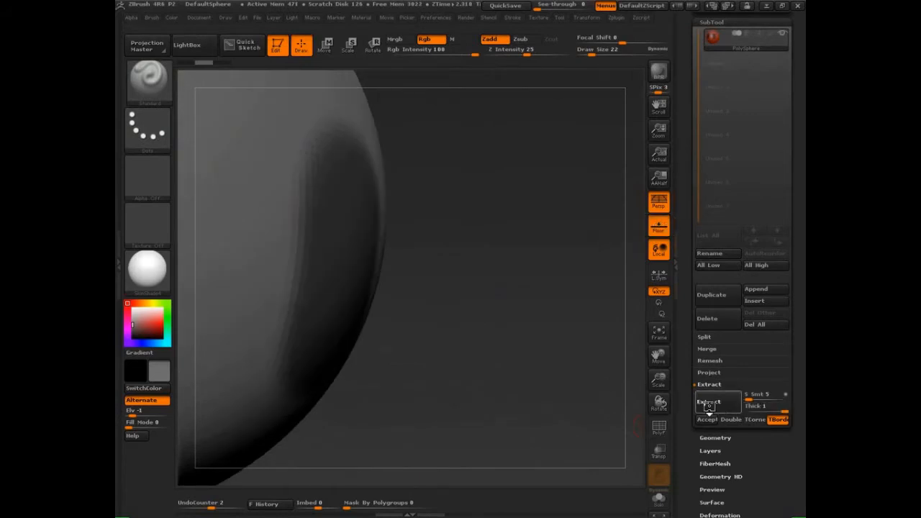
pyautogui.click(318, 464)
pyautogui.moveTo(312, 454); pyautogui.dragTo(446, 406)
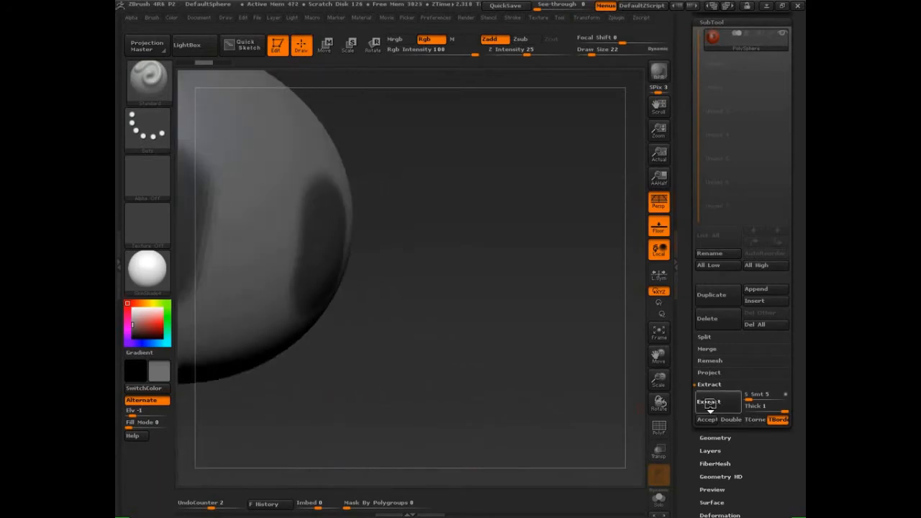
pyautogui.click(708, 403)
pyautogui.click(568, 412)
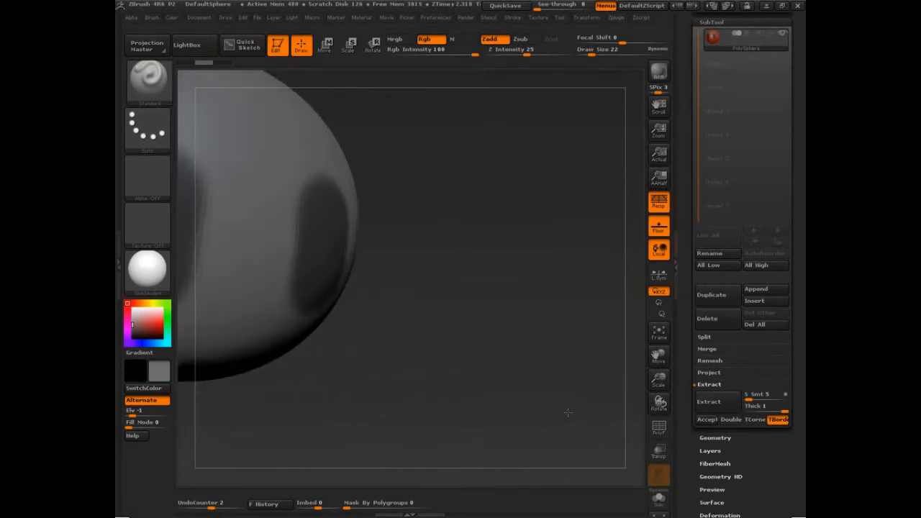
pyautogui.click(708, 401)
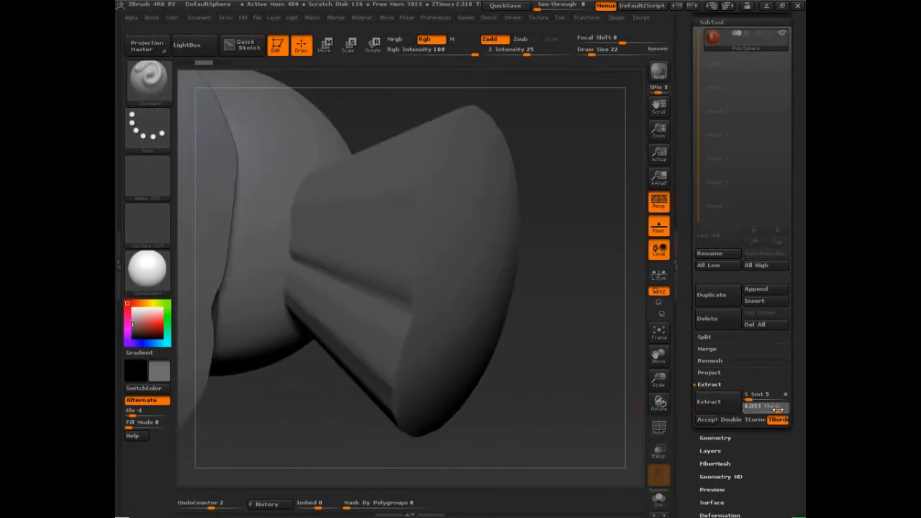
# - Preview the mask extraction with a negative thickness of -0.0983
pyautogui.click(595, 408)
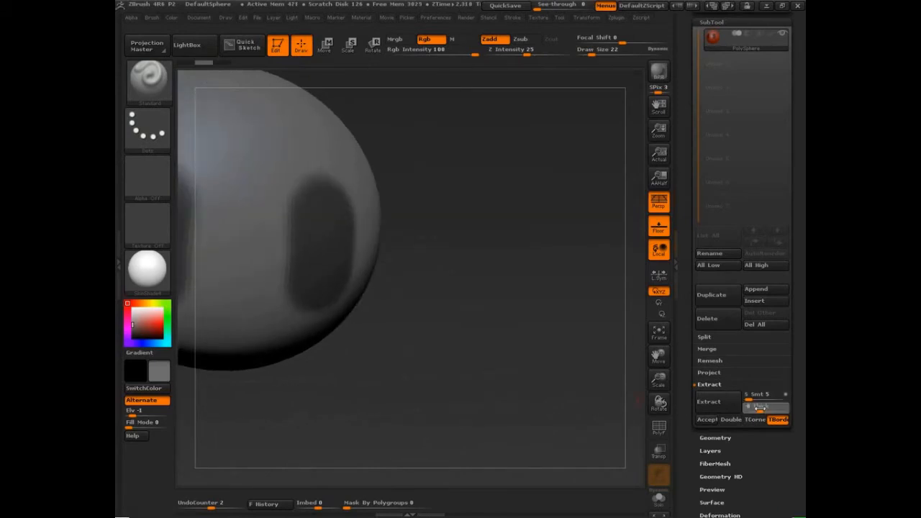
pyautogui.click(708, 401)
pyautogui.moveTo(606, 420); pyautogui.dragTo(536, 421)
pyautogui.click(705, 408)
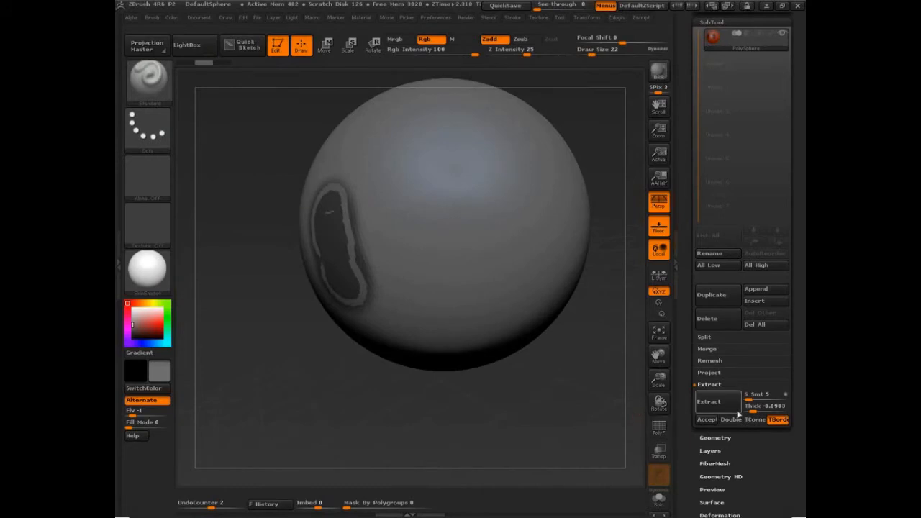
# - Return the extraction thickness to 0.02 and preview the extracted panel from the side
pyautogui.moveTo(751, 410); pyautogui.dragTo(772, 409)
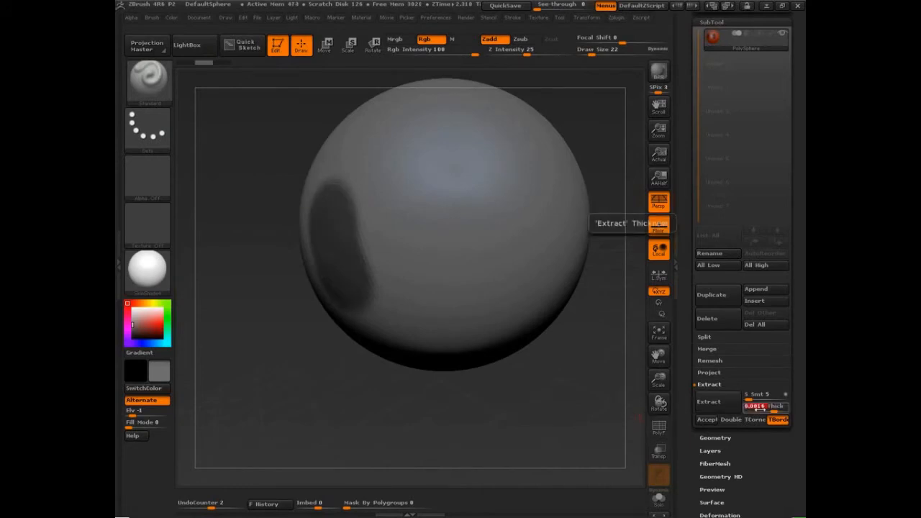
pyautogui.click(708, 402)
pyautogui.moveTo(591, 417); pyautogui.dragTo(529, 417)
pyautogui.click(720, 403)
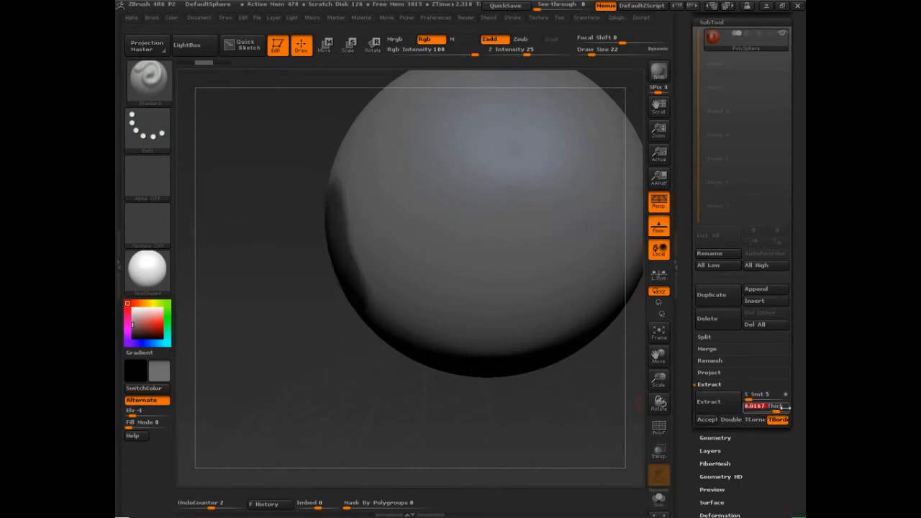
pyautogui.moveTo(761, 406); pyautogui.dragTo(785, 407)
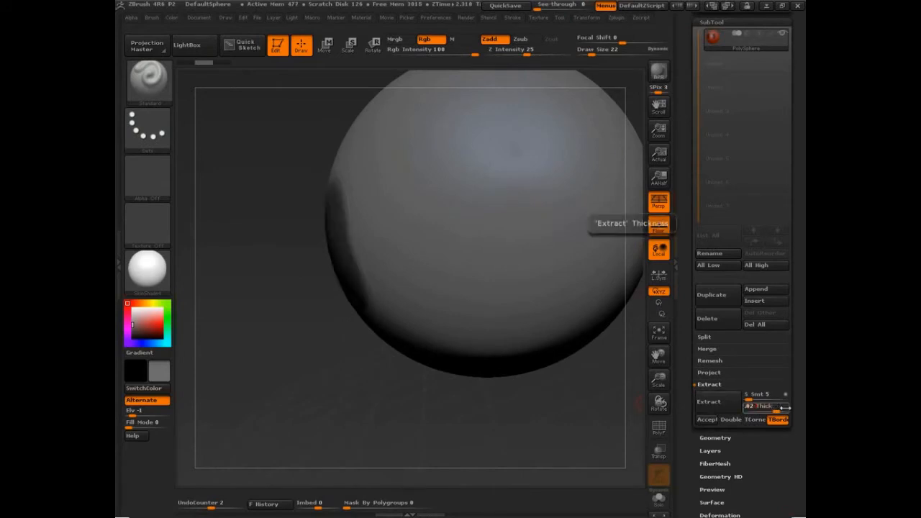
pyautogui.click(708, 403)
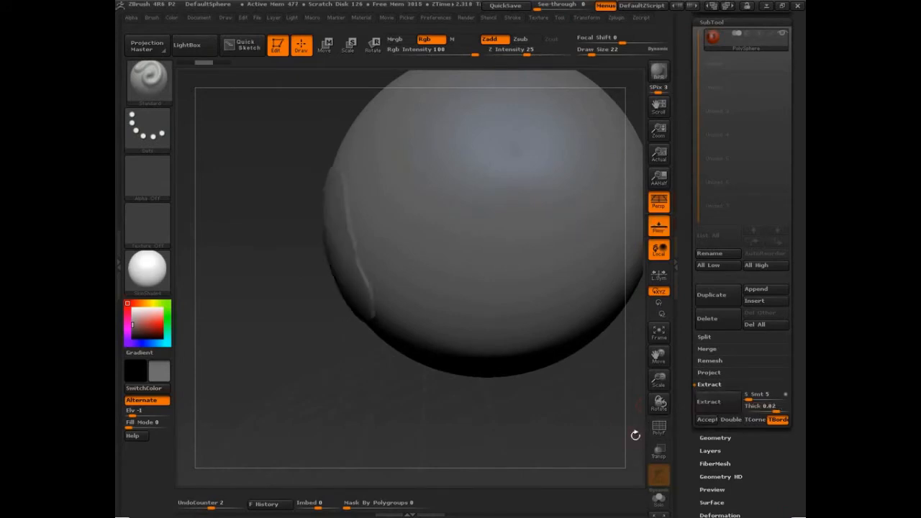
# - Extract the masked areas with the Double option enabled, accept them as a new subtool, and make that subtool active
pyautogui.click(732, 421)
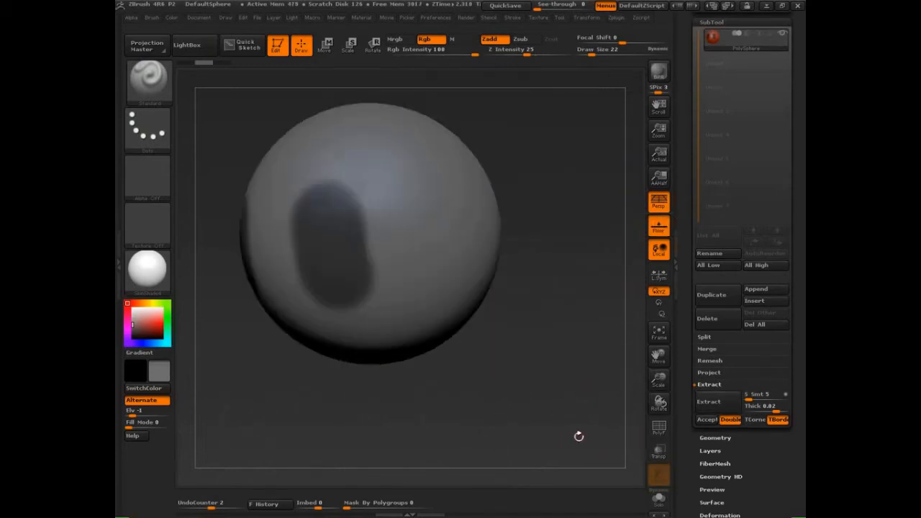
pyautogui.click(708, 420)
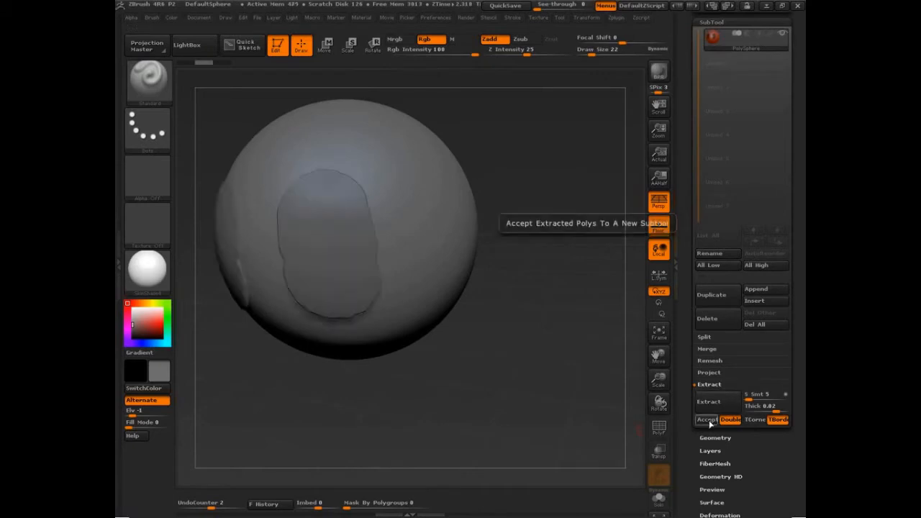
pyautogui.click(709, 419)
pyautogui.click(710, 69)
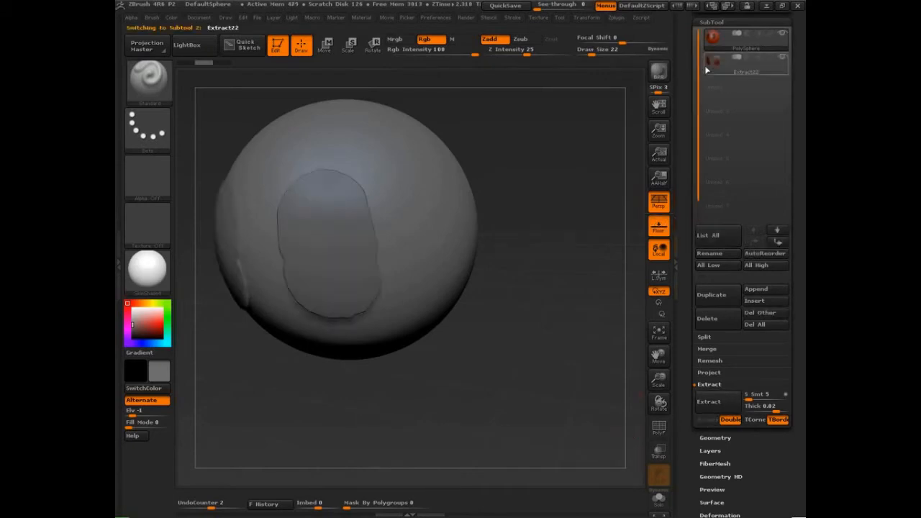
# - Inspect the extracted panels in Solo mode from another angle and make the PolySphere subtool active again
pyautogui.click(546, 360)
pyautogui.moveTo(585, 351); pyautogui.dragTo(539, 393)
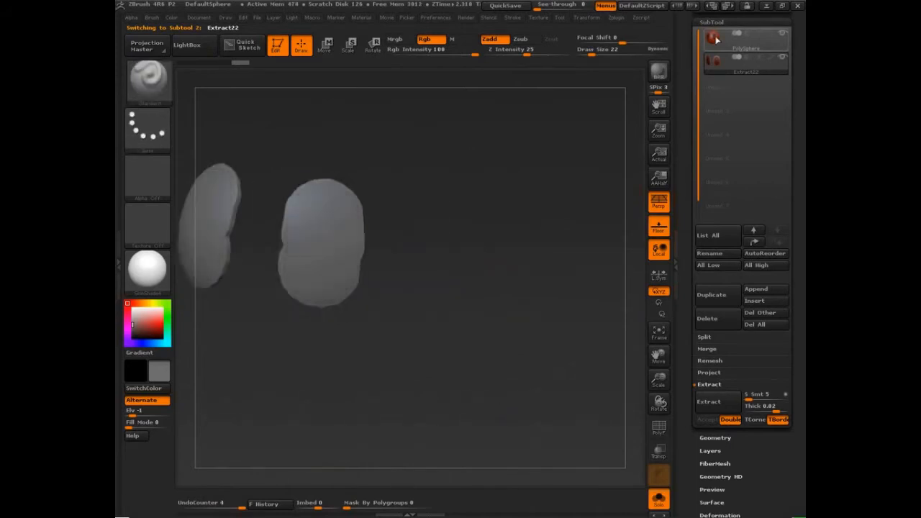
pyautogui.hotkey('alt', 'Up')
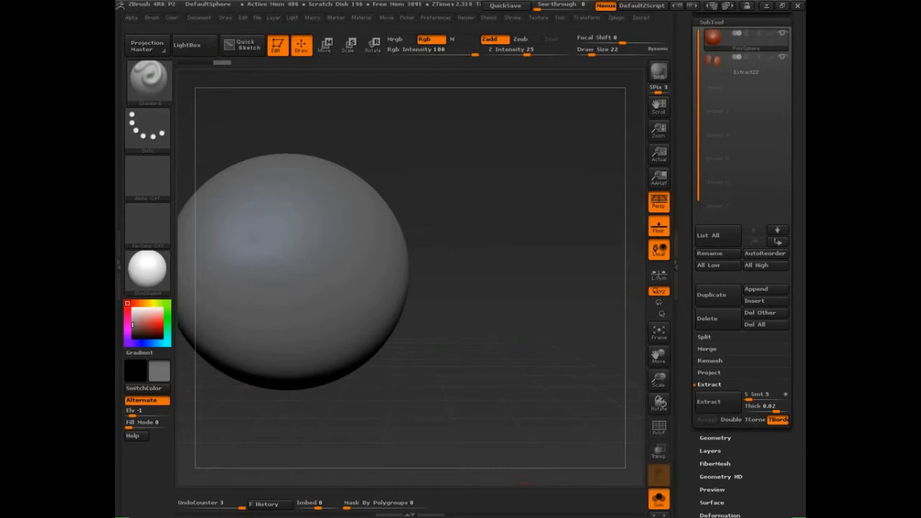
# - Save the project and load the DemoHead.ZTL tool from the LightBox library
pyautogui.hotkey('ctrl', 's')
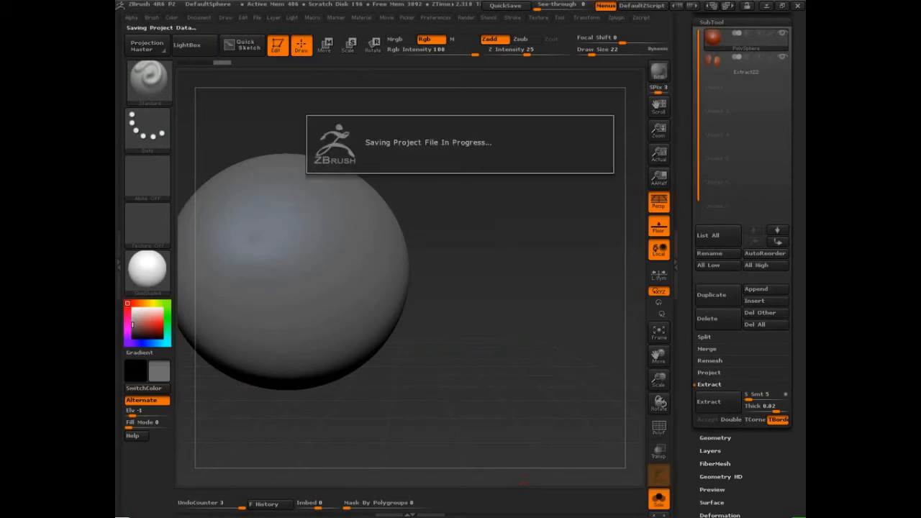
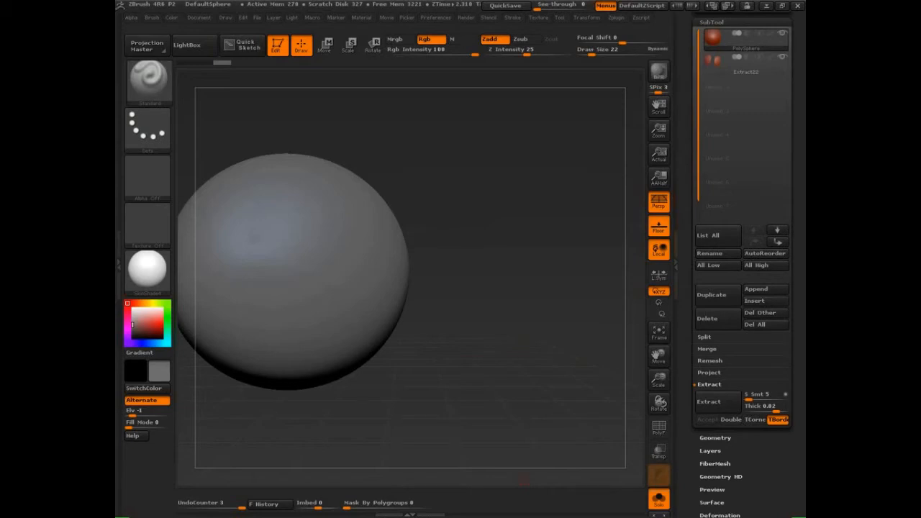
pyautogui.click(187, 44)
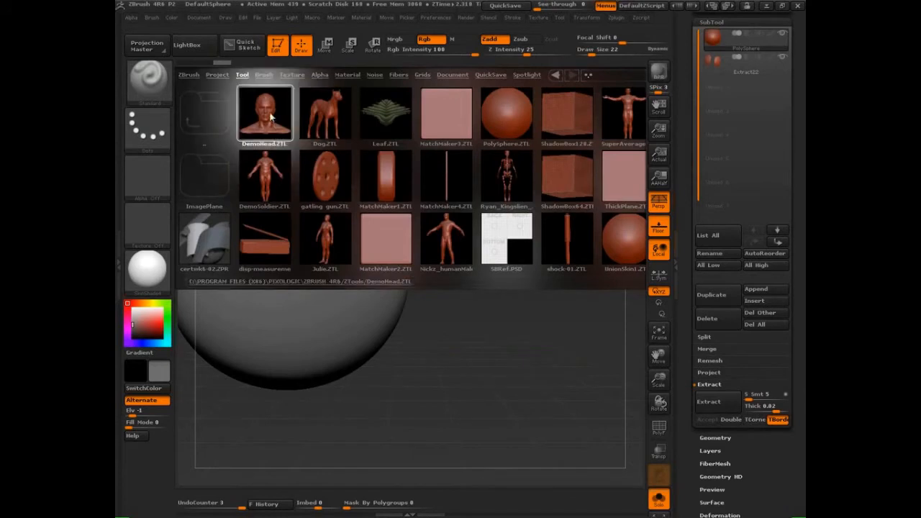
pyautogui.doubleClick(272, 117)
pyautogui.click(187, 45)
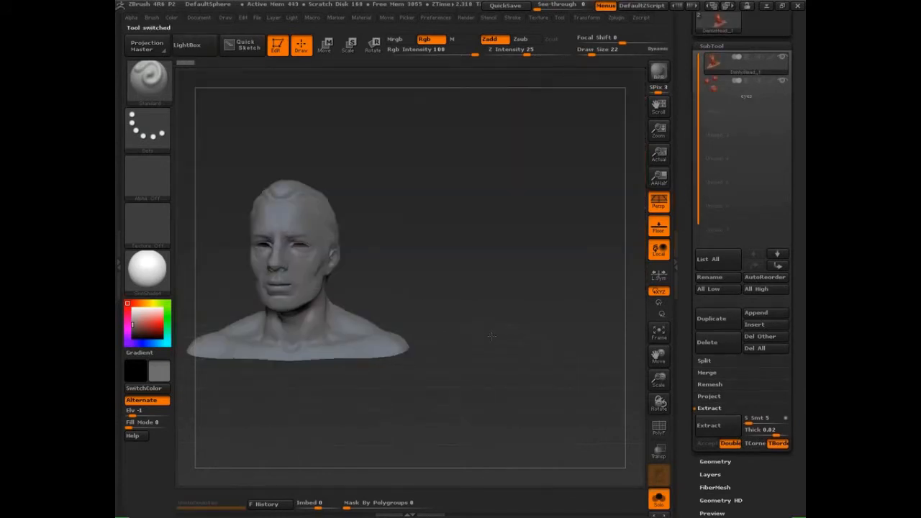
# - Set the draw size to 50 and paint a mask over the head's eyes, nose and forehead
pyautogui.moveTo(492, 336)
pyautogui.mouseDown()
pyautogui.moveTo(511, 309)
pyautogui.moveTo(543, 314)
pyautogui.moveTo(587, 350)
pyautogui.moveTo(554, 306)
pyautogui.moveTo(569, 326)
pyautogui.mouseUp()
pyautogui.moveTo(442, 198)
pyautogui.keyDown('ctrl'); pyautogui.mouseDown()
pyautogui.moveTo(446, 189)
pyautogui.moveTo(422, 195)
pyautogui.moveTo(428, 249)
pyautogui.moveTo(453, 249)
pyautogui.moveTo(486, 188)
pyautogui.moveTo(403, 281)
pyautogui.moveTo(432, 309)
pyautogui.moveTo(458, 263)
pyautogui.moveTo(455, 307)
pyautogui.mouseUp(); pyautogui.keyUp('ctrl')
pyautogui.moveTo(547, 273)
pyautogui.mouseDown()
pyautogui.moveTo(450, 280)
pyautogui.moveTo(498, 230)
pyautogui.mouseUp()
pyautogui.press('s')
pyautogui.moveTo(383, 288); pyautogui.dragTo(375, 288)
pyautogui.moveTo(306, 321)
pyautogui.mouseDown()
pyautogui.moveTo(300, 326)
pyautogui.moveTo(352, 321)
pyautogui.mouseUp()
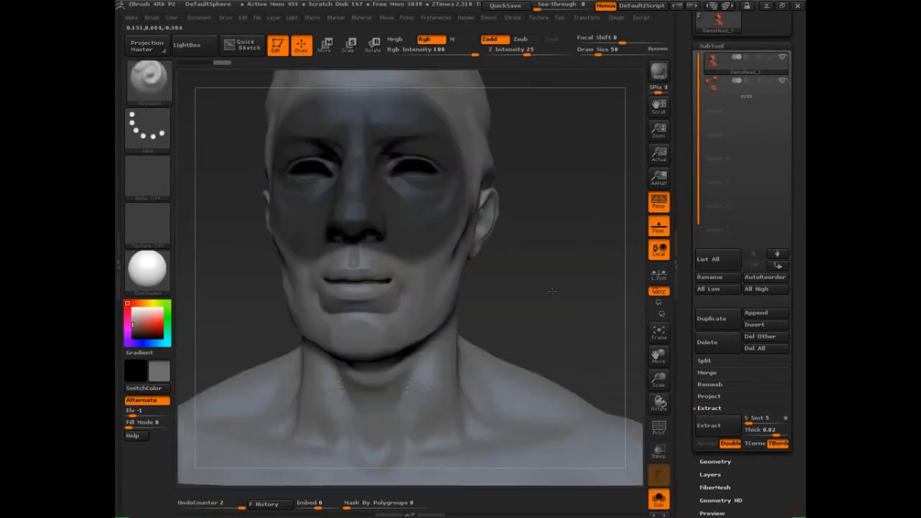
# - Extend the face mask below the nose, across the cheeks and along the side of the face
pyautogui.moveTo(552, 292); pyautogui.dragTo(560, 243)
pyautogui.keyDown('ctrl'); pyautogui.moveTo(352, 239); pyautogui.dragTo(365, 243); pyautogui.keyUp('ctrl')
pyautogui.keyDown('ctrl'); pyautogui.moveTo(303, 264); pyautogui.dragTo(268, 236); pyautogui.keyUp('ctrl')
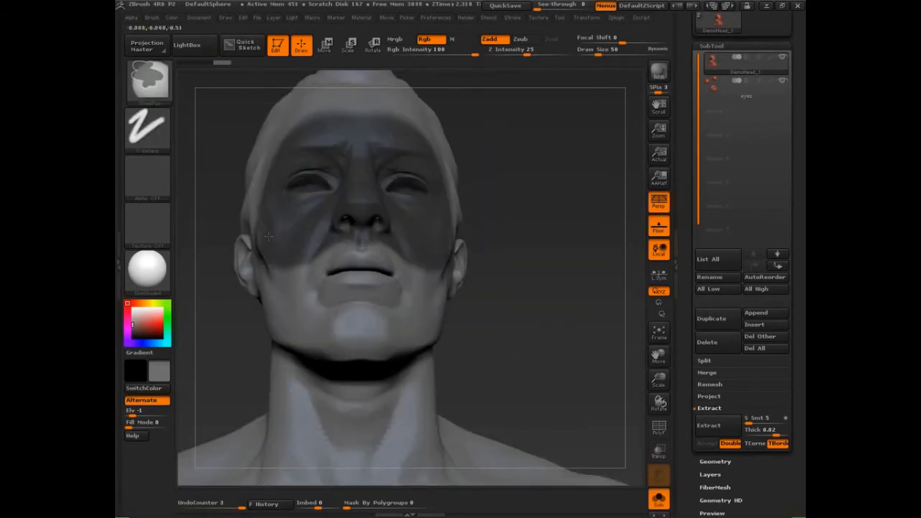
pyautogui.moveTo(489, 176)
pyautogui.mouseDown()
pyautogui.moveTo(557, 229)
pyautogui.moveTo(592, 229)
pyautogui.mouseUp()
pyautogui.moveTo(365, 120)
pyautogui.keyDown('ctrl'); pyautogui.mouseDown()
pyautogui.moveTo(316, 166)
pyautogui.moveTo(302, 248)
pyautogui.moveTo(367, 288)
pyautogui.mouseUp(); pyautogui.keyUp('ctrl')
pyautogui.moveTo(378, 246)
pyautogui.keyDown('ctrl'); pyautogui.mouseDown()
pyautogui.moveTo(395, 272)
pyautogui.moveTo(358, 278)
pyautogui.mouseUp(); pyautogui.keyUp('ctrl')
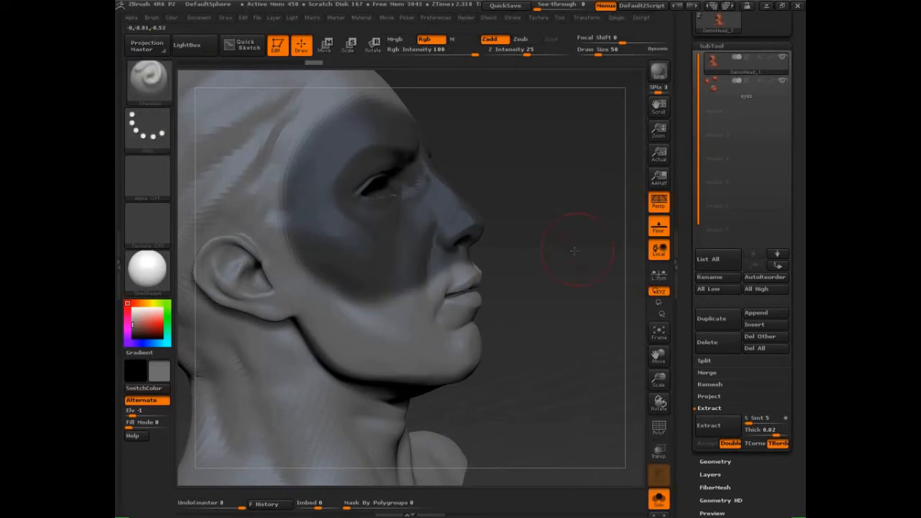
# - Turn off the Double and TBorder options, extract the masked face area at 0.02 thickness, and accept it as a subtool
pyautogui.moveTo(636, 250)
pyautogui.mouseDown()
pyautogui.moveTo(558, 255)
pyautogui.moveTo(574, 238)
pyautogui.moveTo(455, 242)
pyautogui.mouseUp()
pyautogui.moveTo(683, 394); pyautogui.dragTo(683, 154)
pyautogui.click(731, 204)
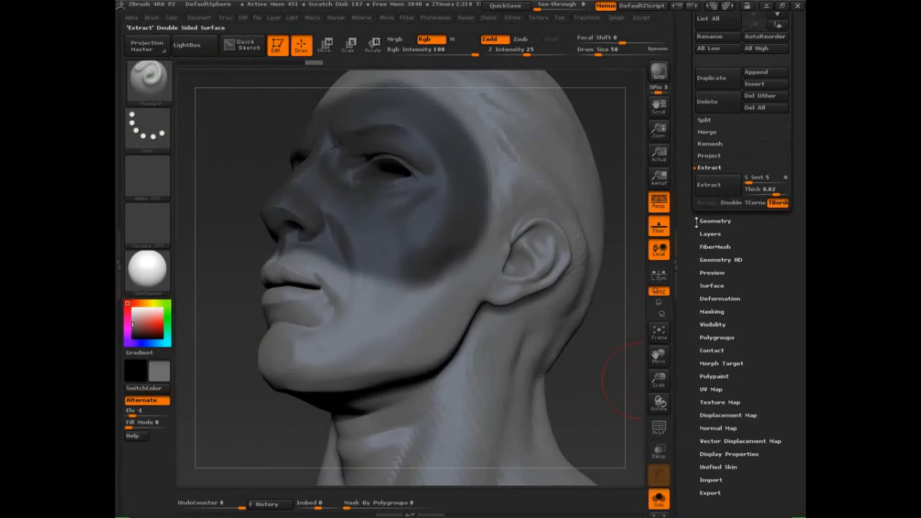
pyautogui.click(778, 203)
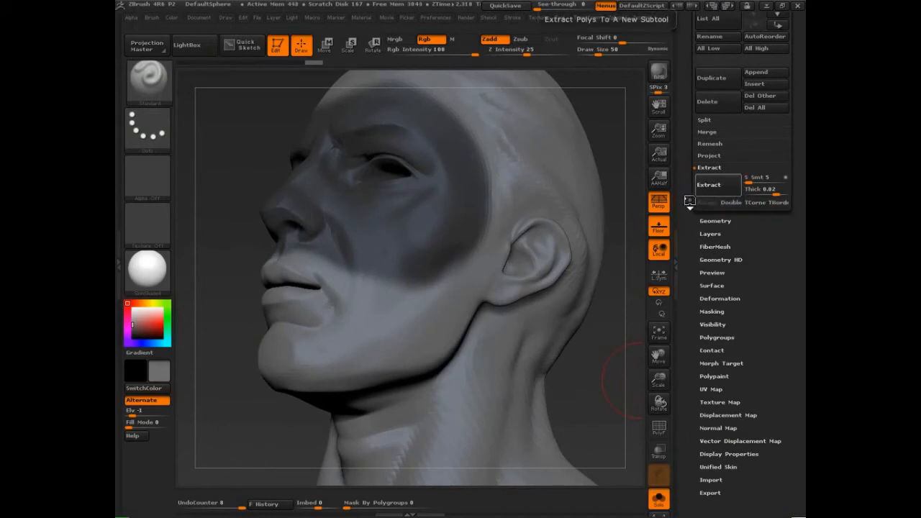
pyautogui.click(720, 188)
pyautogui.click(707, 203)
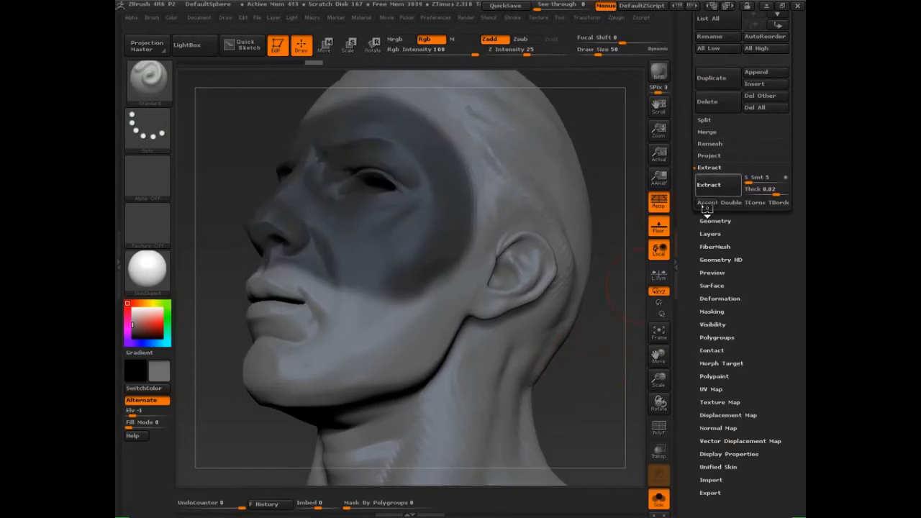
# - Turn off Solo mode to view the extracted face piece, and hide that piece and the eyes subtool
pyautogui.moveTo(688, 178); pyautogui.dragTo(688, 353)
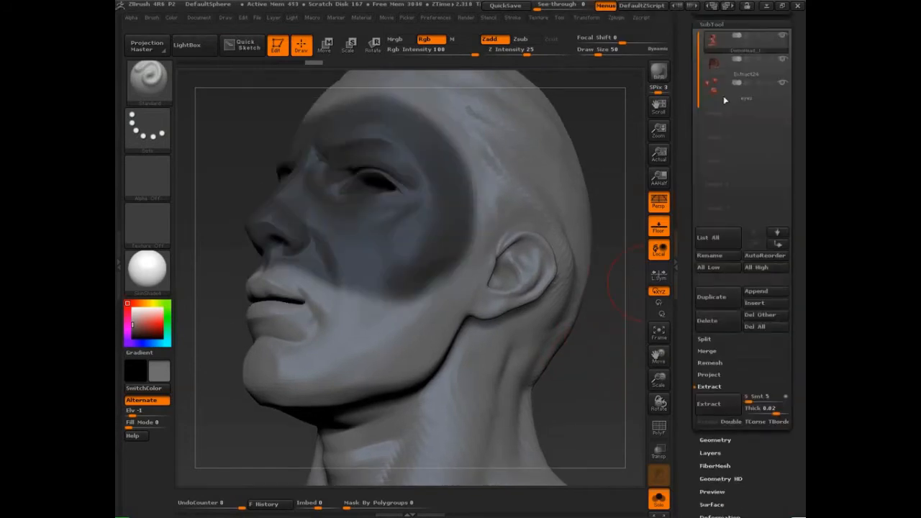
pyautogui.click(775, 67)
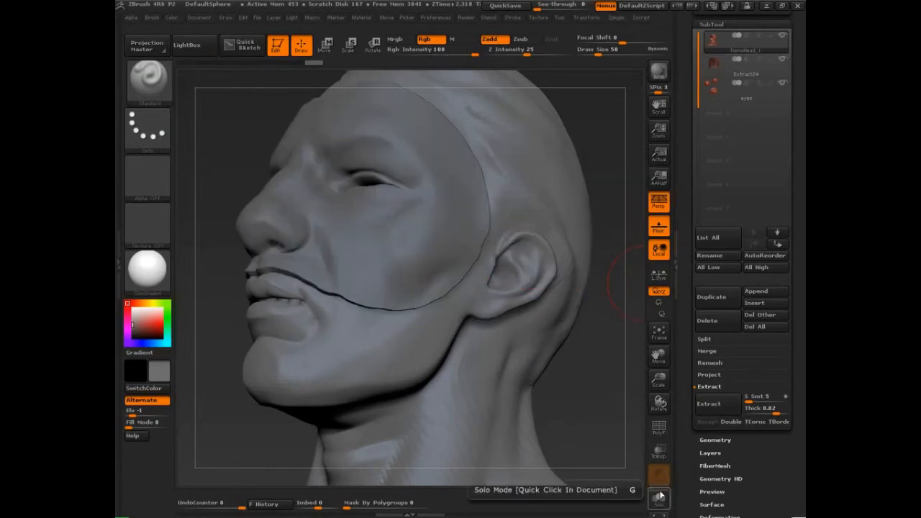
pyautogui.click(782, 83)
pyautogui.click(783, 60)
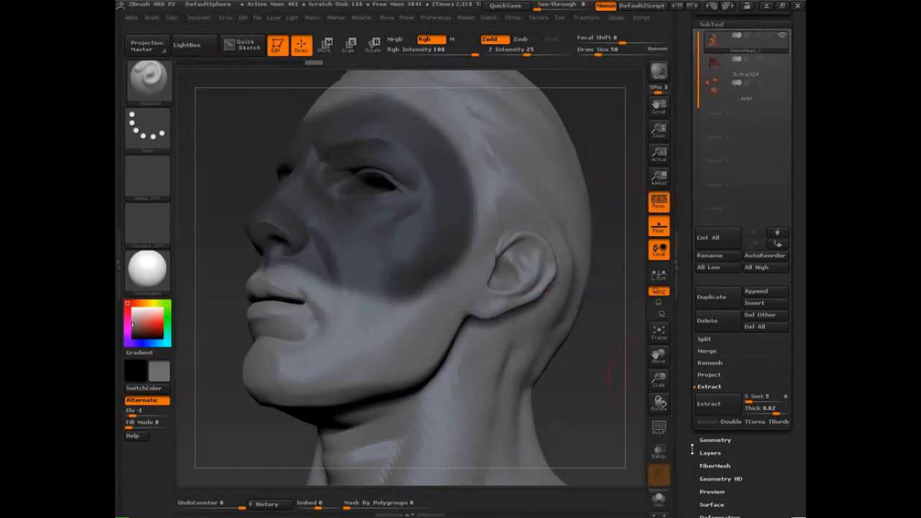
# - Enable TBorder, extract the masked face area again at 0.02 thickness, and accept it as a second extracted subtool
pyautogui.scroll(-3, 741, 303)
pyautogui.click(778, 355)
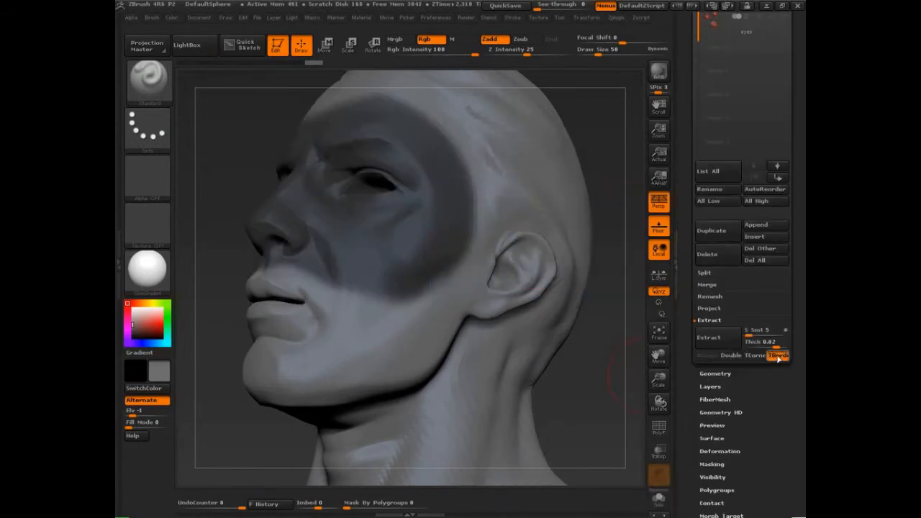
pyautogui.click(704, 343)
pyautogui.click(708, 357)
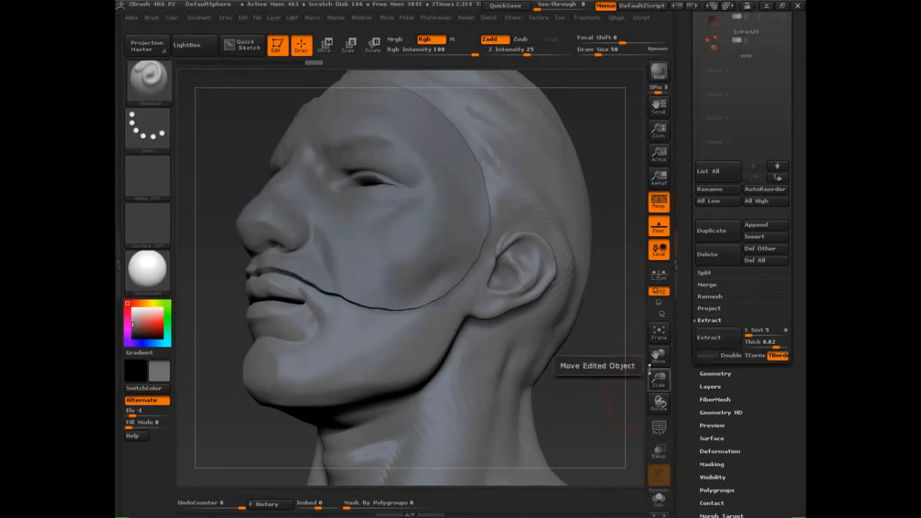
# - Hide the TBorder extraction, and extract the masked area with TCorner enabled as a third subtool
pyautogui.scroll(3, 688, 228)
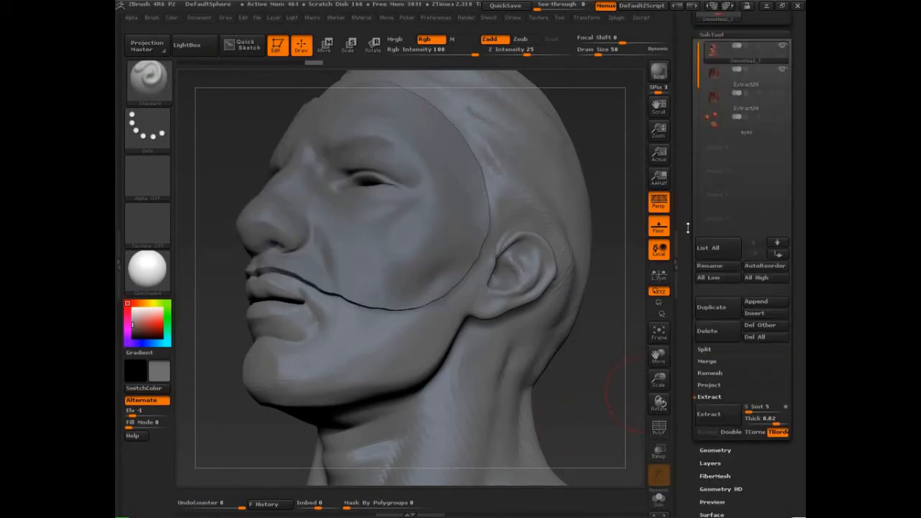
pyautogui.moveTo(686, 231); pyautogui.dragTo(686, 85)
pyautogui.click(783, 75)
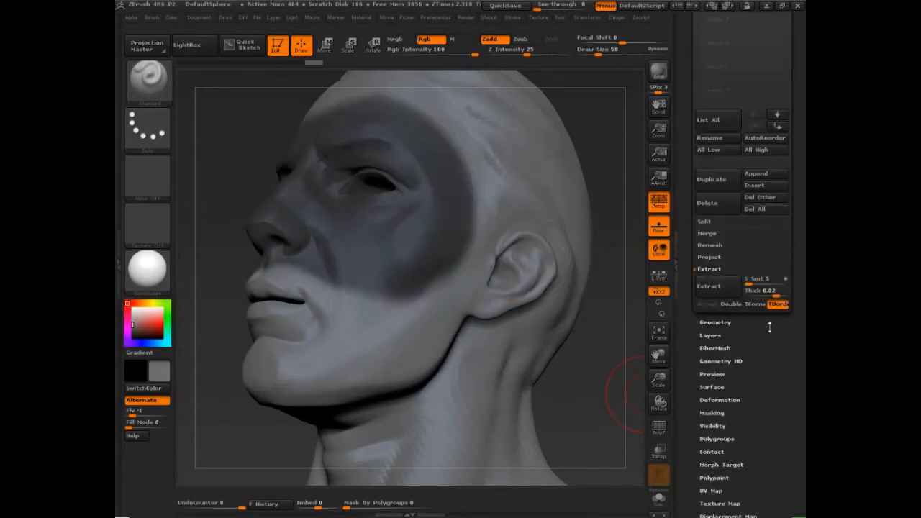
pyautogui.click(756, 305)
pyautogui.click(716, 288)
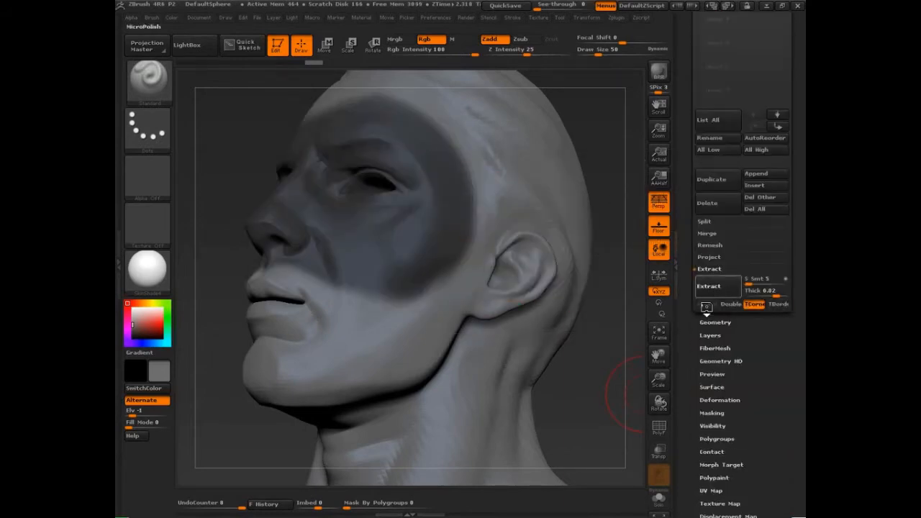
pyautogui.moveTo(681, 130); pyautogui.dragTo(685, 326)
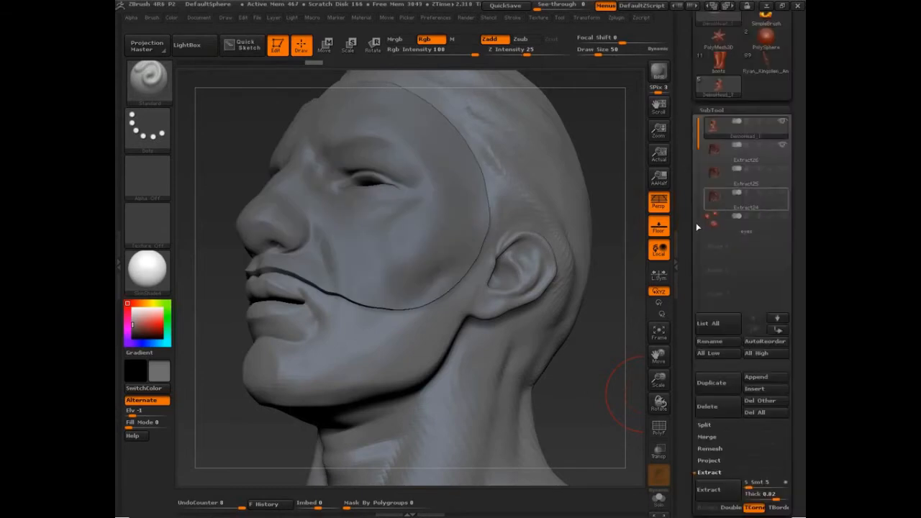
# - Show only the Extract24 subtool with its polyframe displayed, close up on the lower edge
pyautogui.click(720, 199)
pyautogui.click(782, 127)
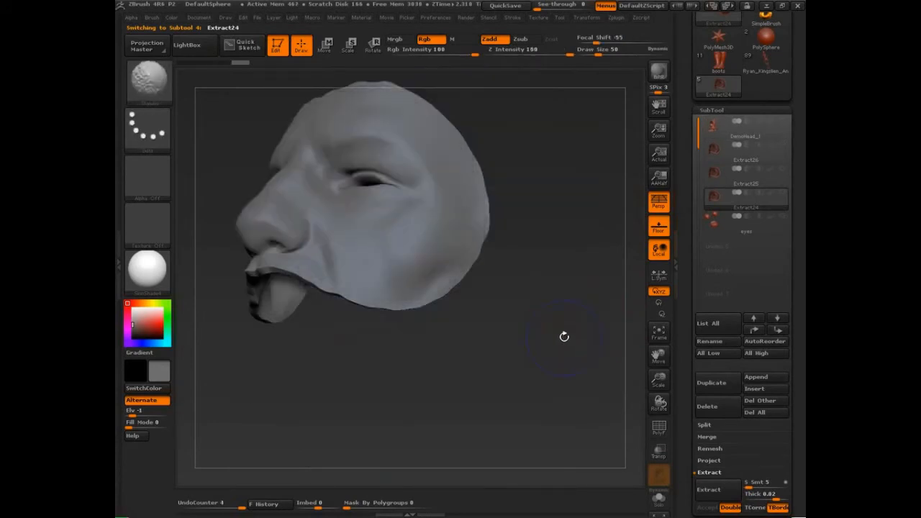
pyautogui.hotkey('shift', 'f')
pyautogui.keyDown('alt'); pyautogui.moveTo(544, 325); pyautogui.dragTo(492, 341); pyautogui.keyUp('alt')
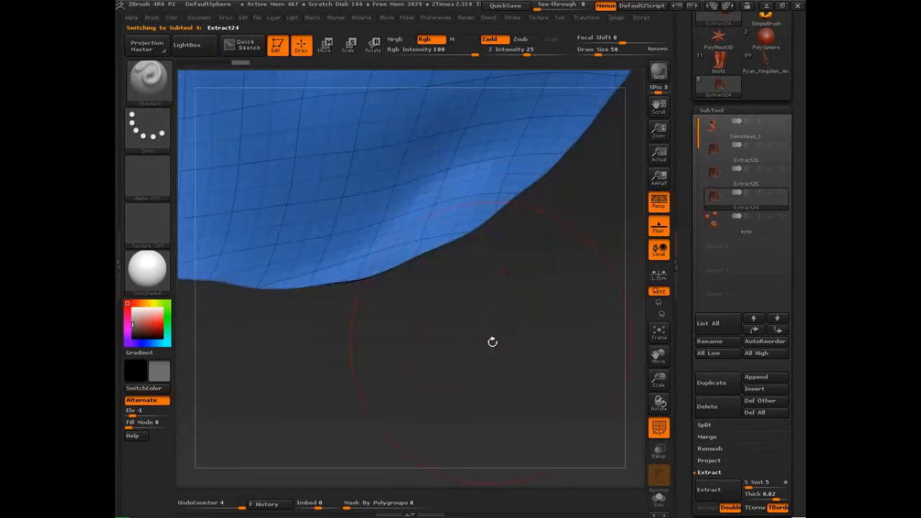
# - Examine the edge topology of Extract25 and Extract26 up close, and return to Extract24 for comparison
pyautogui.click(716, 175)
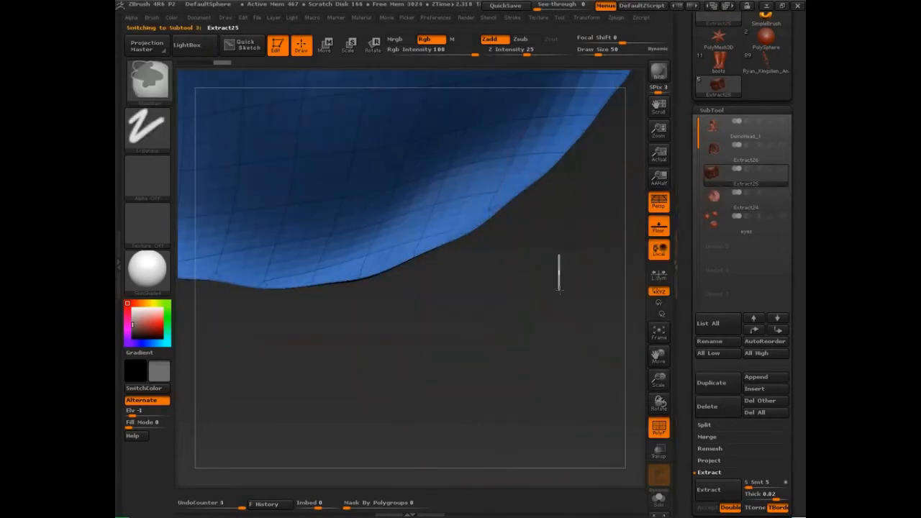
pyautogui.click(710, 154)
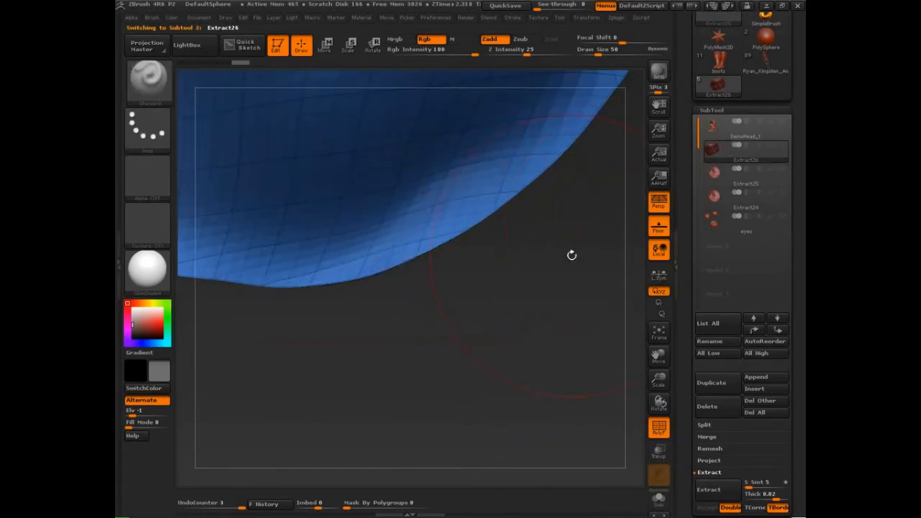
pyautogui.moveTo(548, 267)
pyautogui.keyDown('ctrl'); pyautogui.mouseDown()
pyautogui.moveTo(577, 296)
pyautogui.moveTo(585, 230)
pyautogui.moveTo(560, 313)
pyautogui.moveTo(572, 309)
pyautogui.moveTo(567, 335)
pyautogui.moveTo(569, 310)
pyautogui.moveTo(534, 400)
pyautogui.moveTo(543, 368)
pyautogui.moveTo(526, 354)
pyautogui.moveTo(518, 362)
pyautogui.moveTo(528, 373)
pyautogui.mouseUp(); pyautogui.keyUp('ctrl')
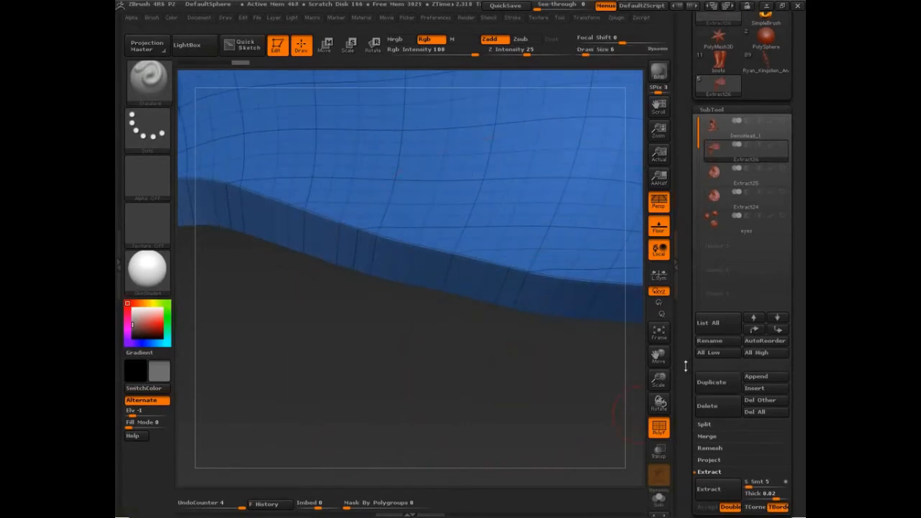
pyautogui.moveTo(687, 367); pyautogui.dragTo(688, 296)
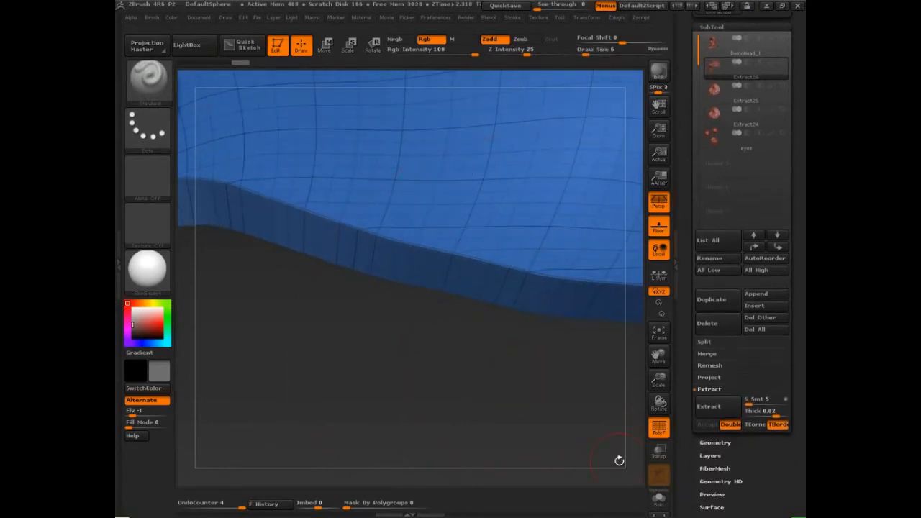
pyautogui.keyDown('alt'); pyautogui.click(575, 406); pyautogui.keyUp('alt')
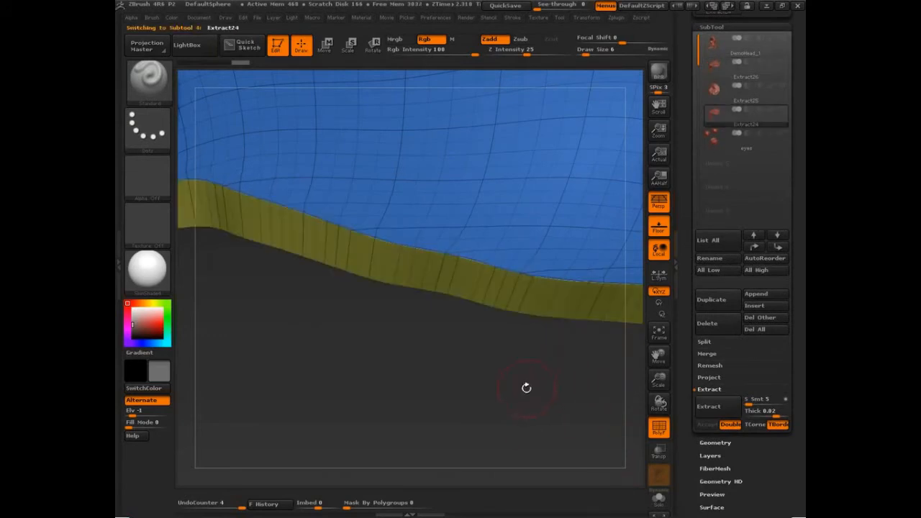
# - Compare the thin border topology of Extract25 with the edges of Extract24 and Extract26
pyautogui.click(715, 96)
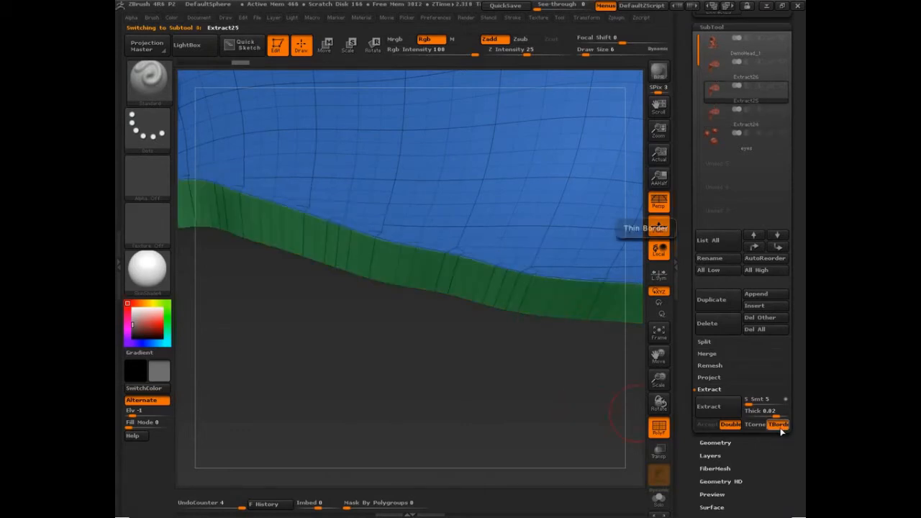
pyautogui.hotkey('ctrl', 'shift')
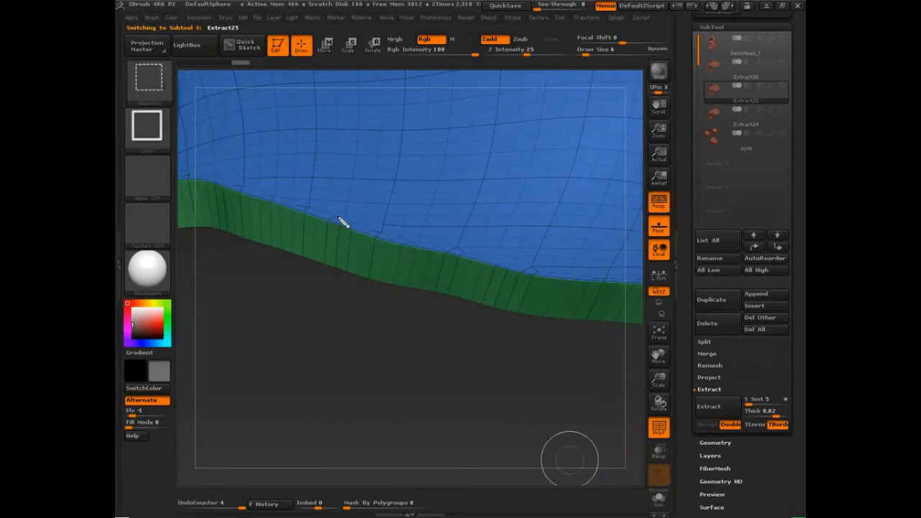
pyautogui.keyDown('ctrl'); pyautogui.keyDown('shift'); pyautogui.moveTo(341, 225); pyautogui.dragTo(415, 251); pyautogui.keyUp('shift'); pyautogui.keyUp('ctrl')
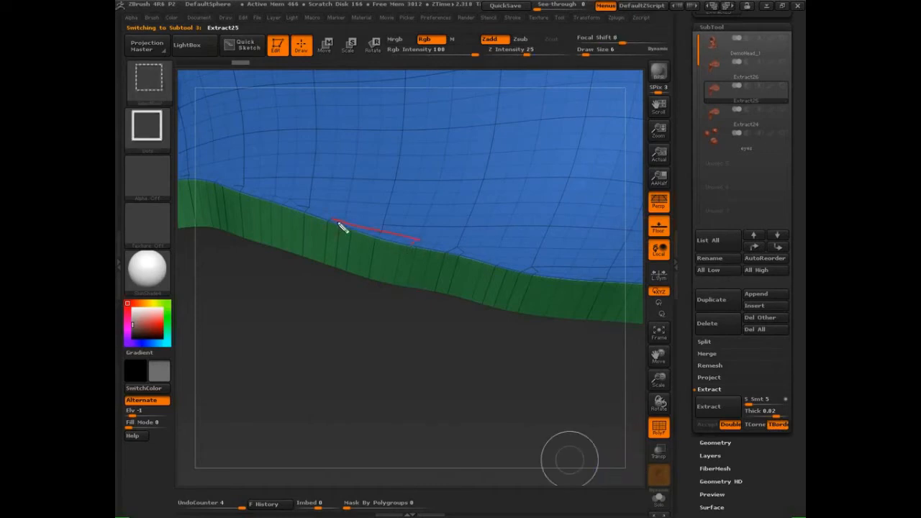
pyautogui.moveTo(343, 226)
pyautogui.keyDown('ctrl'); pyautogui.keyDown('shift'); pyautogui.mouseDown()
pyautogui.moveTo(326, 226)
pyautogui.moveTo(428, 248)
pyautogui.moveTo(466, 281)
pyautogui.moveTo(496, 256)
pyautogui.moveTo(491, 271)
pyautogui.mouseUp(); pyautogui.keyUp('shift'); pyautogui.keyUp('ctrl')
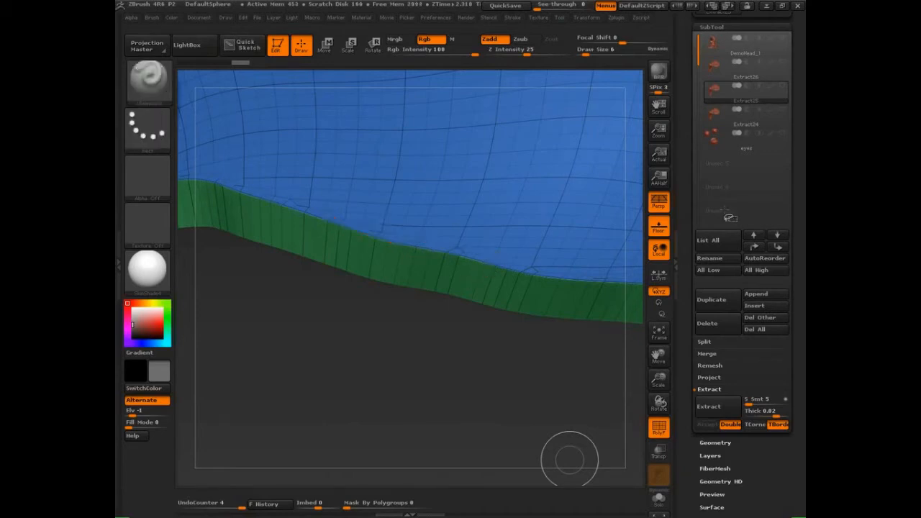
pyautogui.click(714, 117)
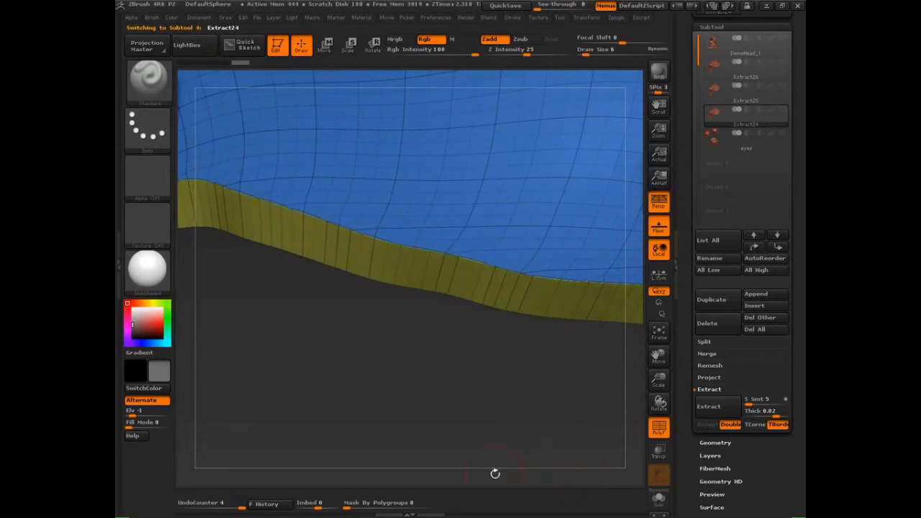
pyautogui.click(715, 69)
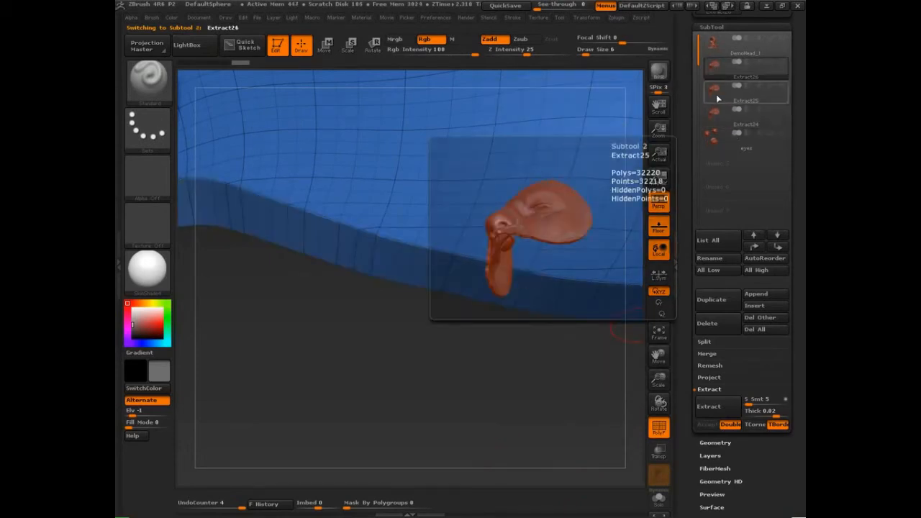
pyautogui.click(715, 117)
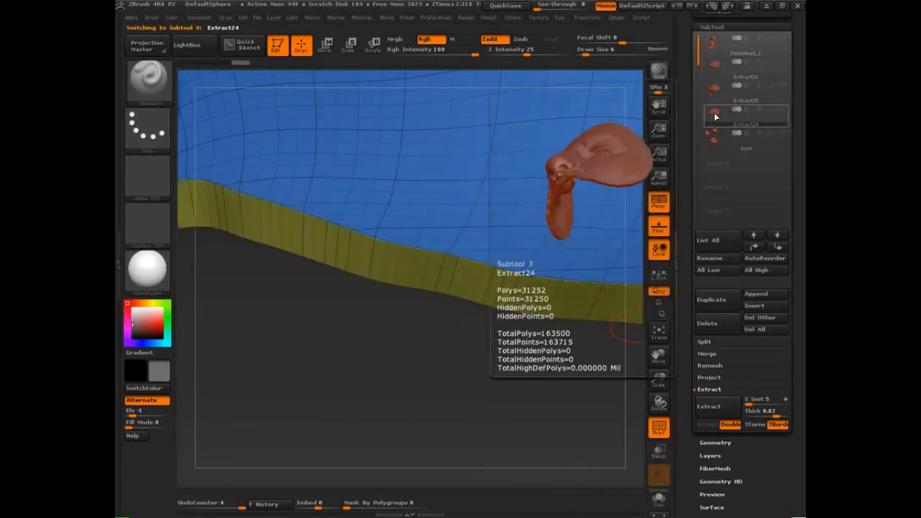
# - Try smoothing the lower edge of Extract24 at draw size 11, and undo the test strokes
pyautogui.press('s')
pyautogui.moveTo(394, 243); pyautogui.dragTo(398, 243)
pyautogui.keyDown('shift'); pyautogui.click(398, 243); pyautogui.keyUp('shift')
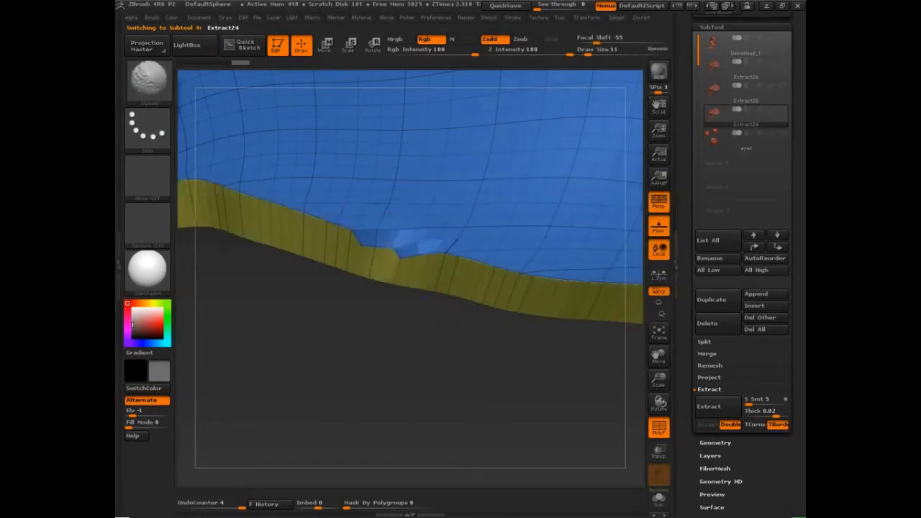
pyautogui.keyDown('shift'); pyautogui.click(333, 226); pyautogui.keyUp('shift')
pyautogui.keyDown('shift'); pyautogui.click(332, 226); pyautogui.keyUp('shift')
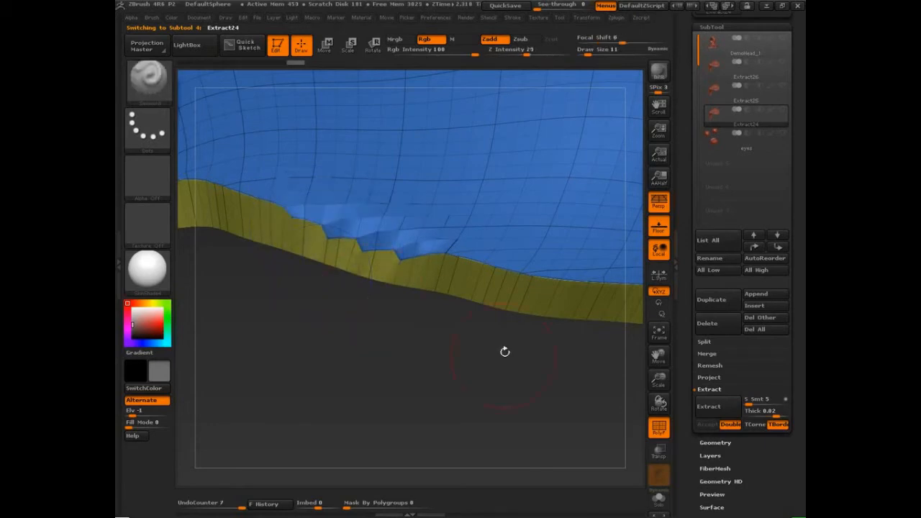
pyautogui.hotkey('ctrl', 'z')
pyautogui.hotkey('ctrl', 'z')
pyautogui.hotkey('ctrl', 'z')
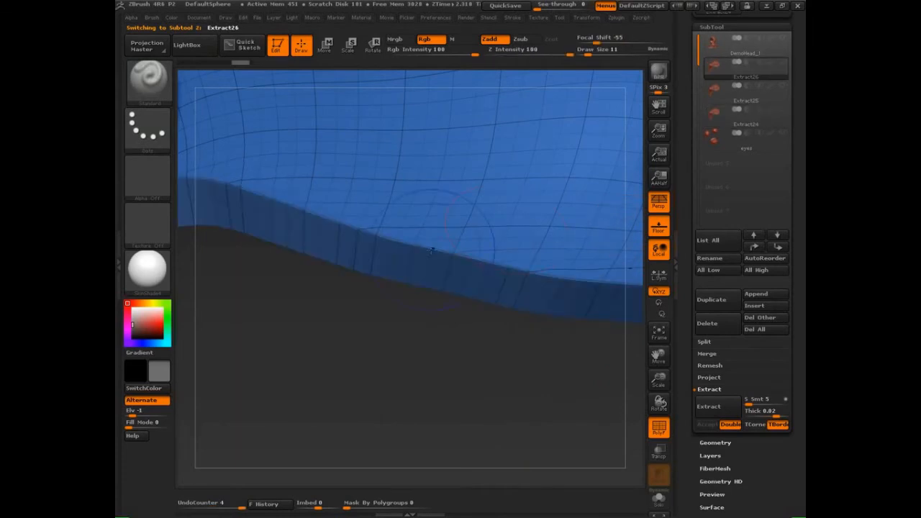
# - Try smoothing the same lower edge on Extract26, and undo the test stroke
pyautogui.keyDown('shift'); pyautogui.moveTo(432, 253); pyautogui.dragTo(317, 232); pyautogui.keyUp('shift')
pyautogui.hotkey('ctrl', 'z')
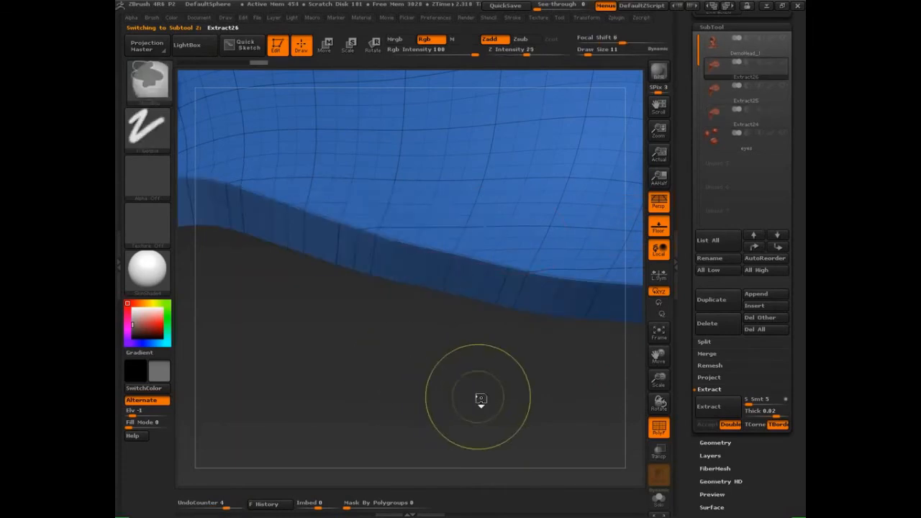
pyautogui.keyDown('ctrl'); pyautogui.click(489, 398); pyautogui.keyUp('ctrl')
pyautogui.hotkey('ctrl', 'z')
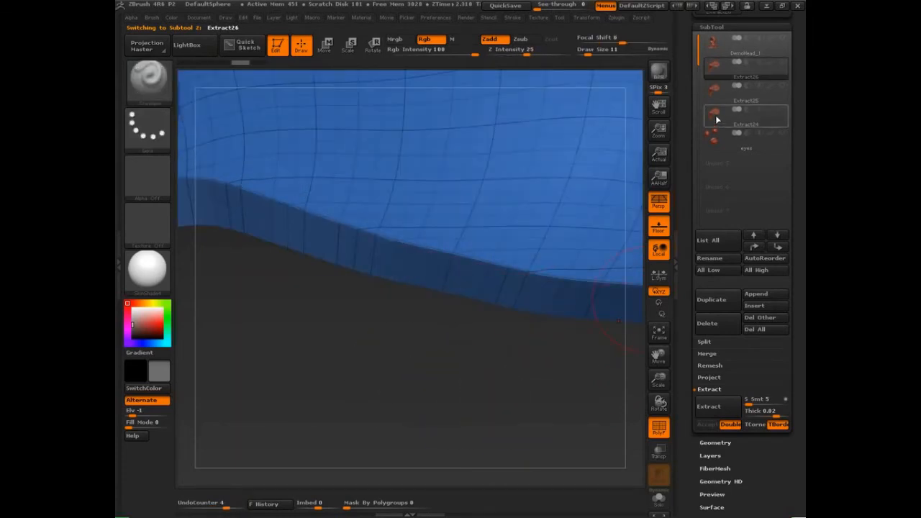
# - Alternate between Extract24 and Extract26 to compare their edge polygroups and topology, ending on Extract24
pyautogui.click(717, 113)
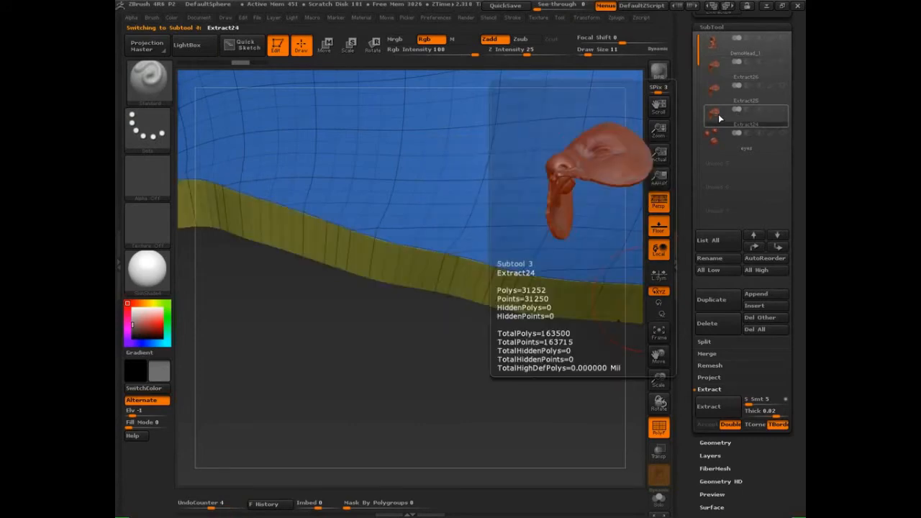
pyautogui.click(717, 69)
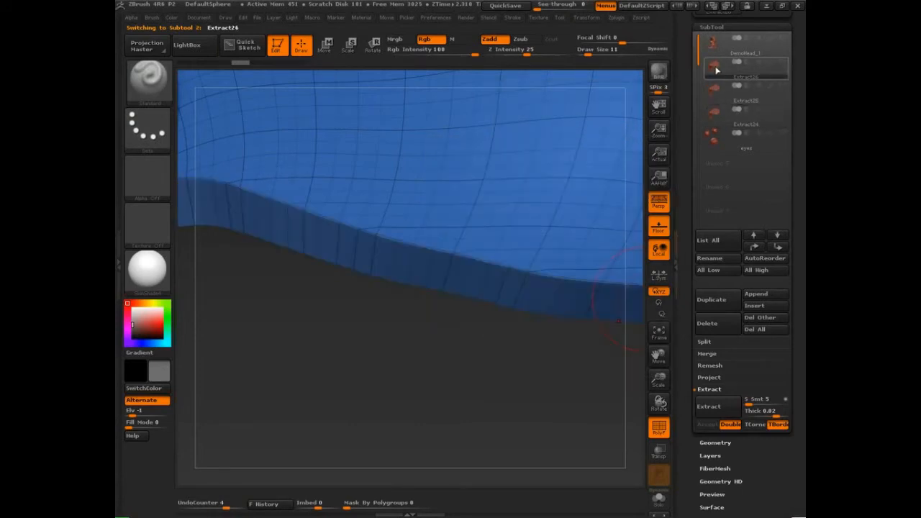
pyautogui.moveTo(719, 125)
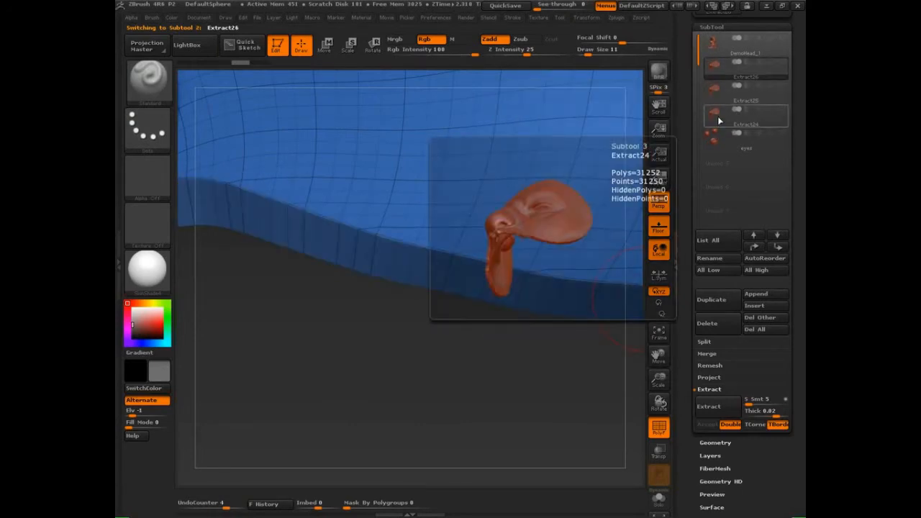
pyautogui.click(718, 113)
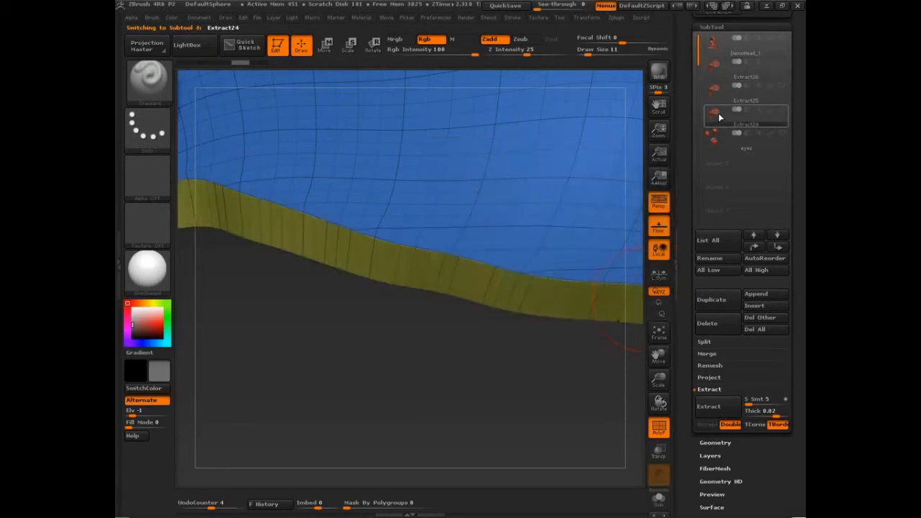
pyautogui.click(716, 65)
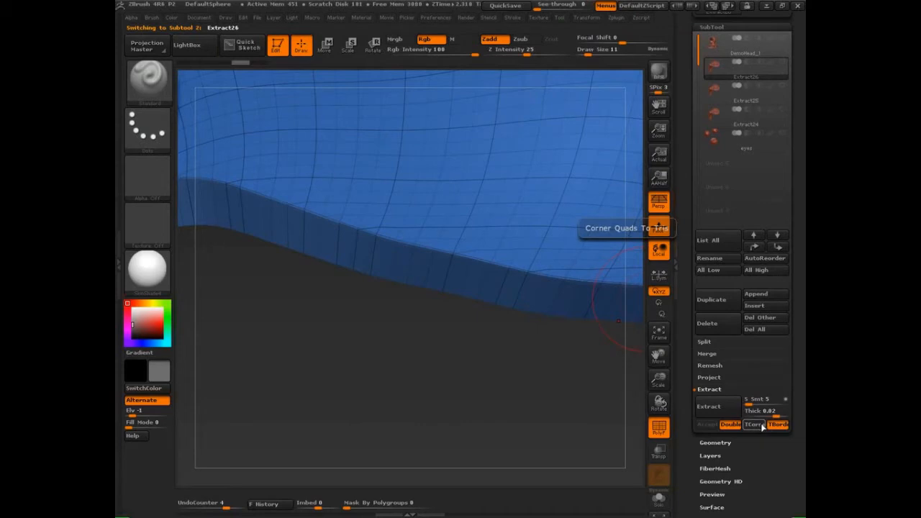
pyautogui.press('ctrl')
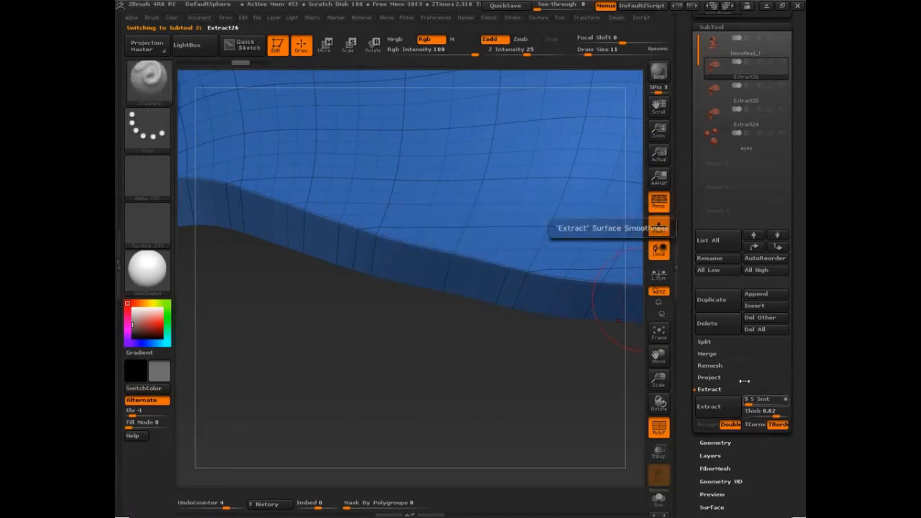
pyautogui.click(717, 113)
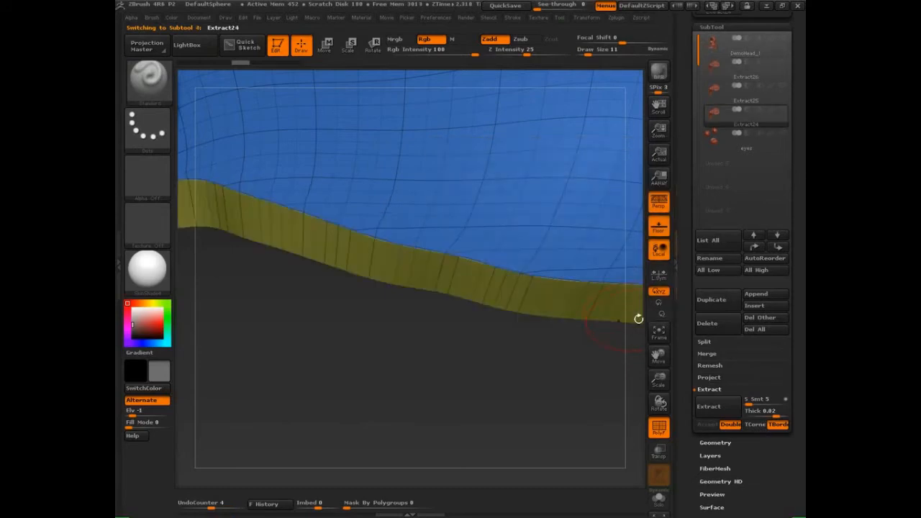
# - Mark corner triangles and their split lines in red along Extract24's edge, labelled "T CORNER" and "T border off"
pyautogui.moveTo(504, 385); pyautogui.dragTo(572, 425)
pyautogui.hotkey('ctrl', 'shift')
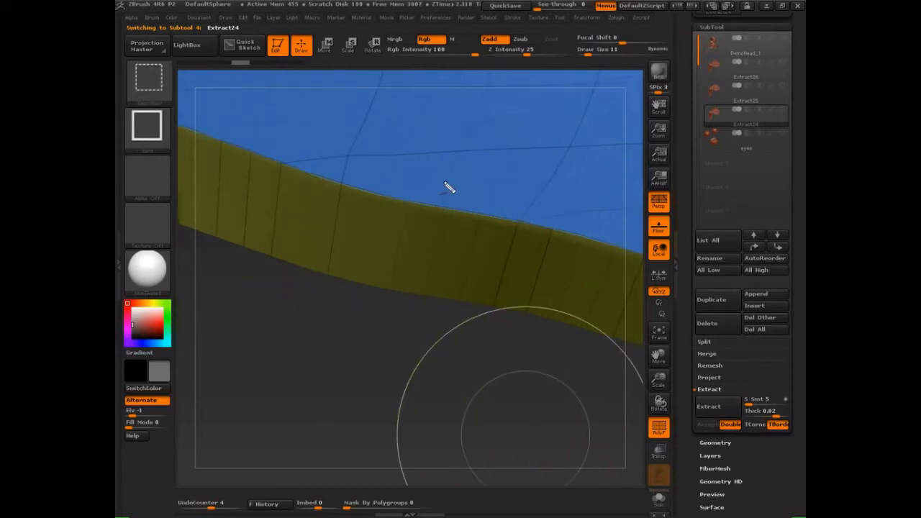
pyautogui.moveTo(446, 191)
pyautogui.keyDown('ctrl'); pyautogui.keyDown('shift'); pyautogui.mouseDown()
pyautogui.moveTo(381, 199)
pyautogui.moveTo(449, 208)
pyautogui.moveTo(412, 235)
pyautogui.moveTo(415, 210)
pyautogui.moveTo(400, 287)
pyautogui.moveTo(362, 355)
pyautogui.moveTo(524, 247)
pyautogui.moveTo(590, 215)
pyautogui.moveTo(525, 230)
pyautogui.moveTo(577, 241)
pyautogui.moveTo(592, 224)
pyautogui.moveTo(555, 232)
pyautogui.moveTo(522, 294)
pyautogui.moveTo(356, 160)
pyautogui.moveTo(286, 167)
pyautogui.moveTo(343, 204)
pyautogui.moveTo(305, 263)
pyautogui.moveTo(275, 405)
pyautogui.mouseUp(); pyautogui.keyUp('shift'); pyautogui.keyUp('ctrl')
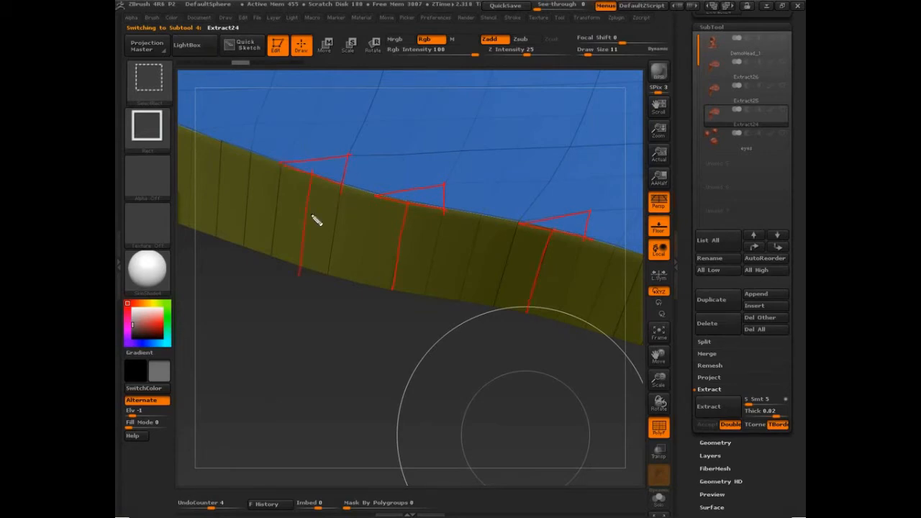
pyautogui.moveTo(403, 99)
pyautogui.mouseDown()
pyautogui.moveTo(444, 107)
pyautogui.moveTo(514, 89)
pyautogui.mouseUp()
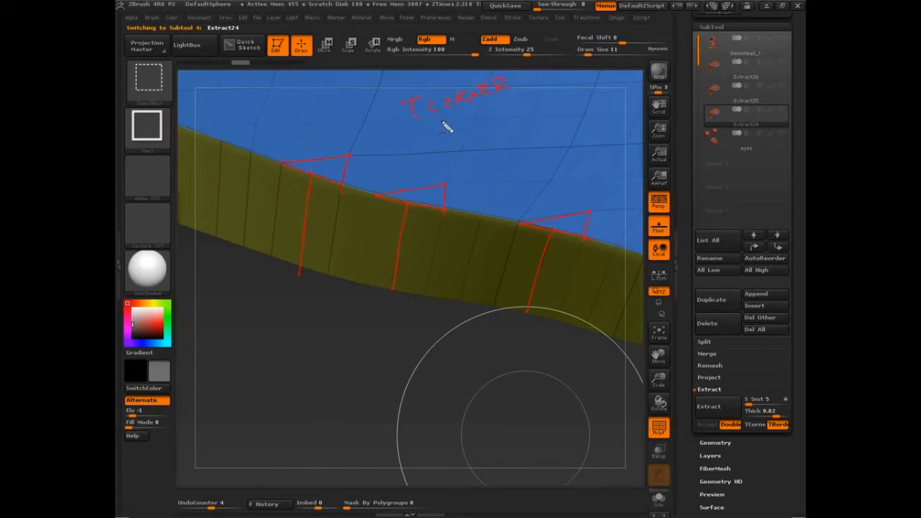
pyautogui.moveTo(444, 123)
pyautogui.mouseDown()
pyautogui.moveTo(468, 132)
pyautogui.moveTo(528, 117)
pyautogui.moveTo(560, 82)
pyautogui.moveTo(559, 108)
pyautogui.moveTo(564, 95)
pyautogui.mouseUp()
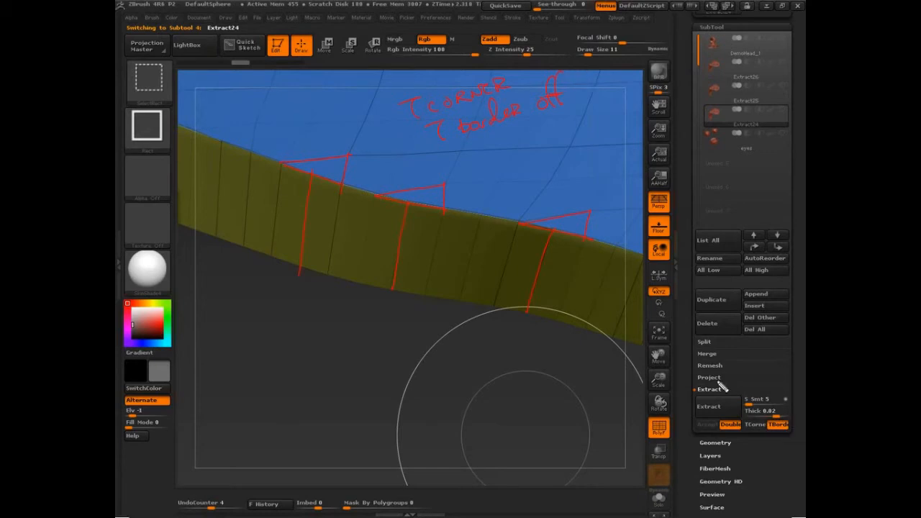
# - Sketch a red inset line along the upper part of Extract24's yellow band, connected to the edge by short diagonals
pyautogui.moveTo(342, 186)
pyautogui.mouseDown()
pyautogui.moveTo(328, 198)
pyautogui.moveTo(295, 185)
pyautogui.mouseUp()
pyautogui.moveTo(376, 195)
pyautogui.mouseDown()
pyautogui.moveTo(364, 205)
pyautogui.moveTo(623, 275)
pyautogui.mouseUp()
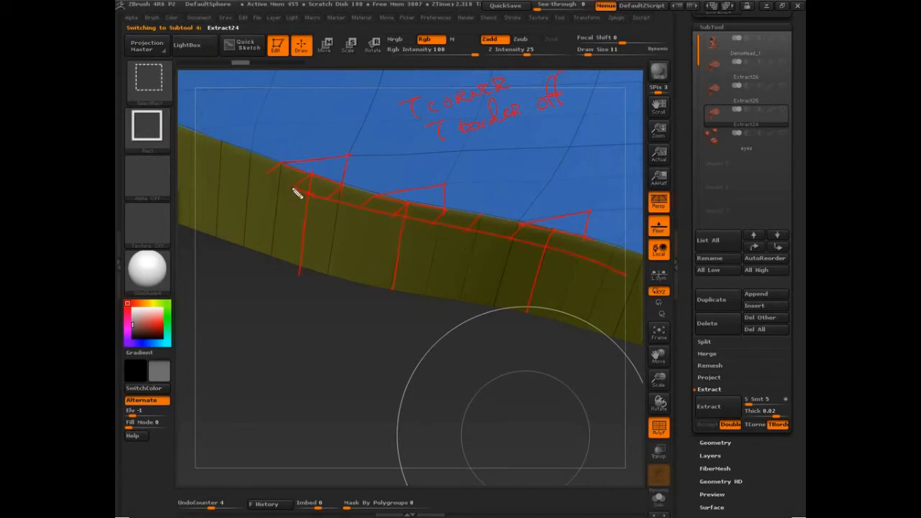
pyautogui.moveTo(298, 194)
pyautogui.mouseDown()
pyautogui.moveTo(158, 137)
pyautogui.moveTo(179, 139)
pyautogui.mouseUp()
# - Sketch vertical divisions from the inset line down across Extract24's yellow band, and clear the markup
pyautogui.moveTo(267, 172); pyautogui.dragTo(259, 271)
pyautogui.moveTo(238, 156); pyautogui.dragTo(229, 247)
pyautogui.moveTo(202, 138)
pyautogui.mouseDown()
pyautogui.moveTo(195, 226)
pyautogui.moveTo(183, 228)
pyautogui.mouseUp()
pyautogui.moveTo(325, 198); pyautogui.dragTo(320, 287)
pyautogui.moveTo(364, 216); pyautogui.dragTo(364, 289)
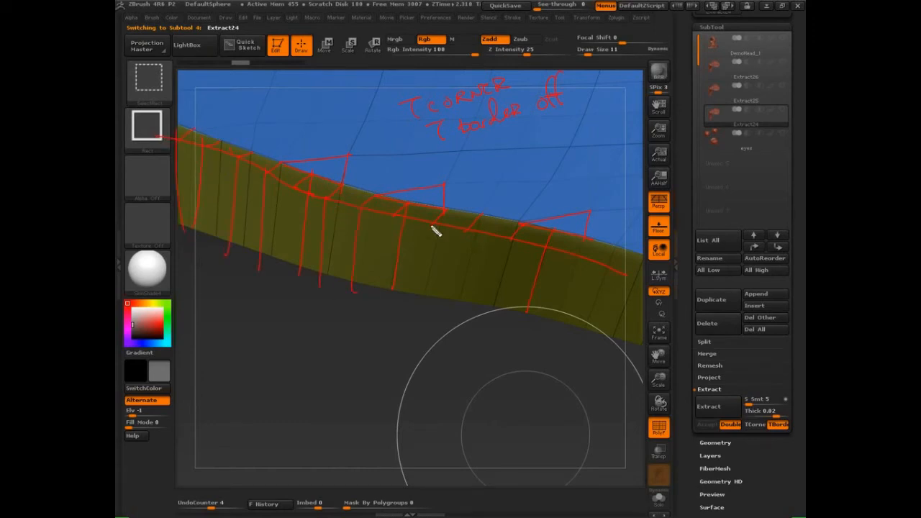
pyautogui.moveTo(432, 226); pyautogui.dragTo(421, 296)
pyautogui.moveTo(470, 233); pyautogui.dragTo(470, 301)
pyautogui.moveTo(516, 225); pyautogui.dragTo(501, 299)
pyautogui.moveTo(588, 237); pyautogui.dragTo(565, 326)
pyautogui.moveTo(617, 245)
pyautogui.mouseDown()
pyautogui.moveTo(625, 274)
pyautogui.moveTo(595, 331)
pyautogui.mouseUp()
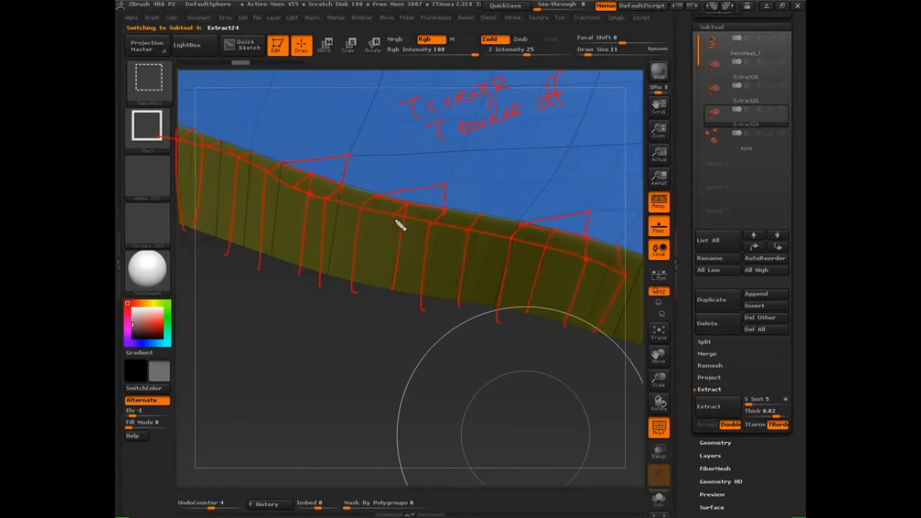
pyautogui.moveTo(396, 224); pyautogui.dragTo(385, 315)
pyautogui.moveTo(400, 210); pyautogui.dragTo(304, 185)
pyautogui.press('Escape')
# - Mark three corner triangles in red along Extract26's upper edge, with a vertical line running down from the first one
pyautogui.click(726, 70)
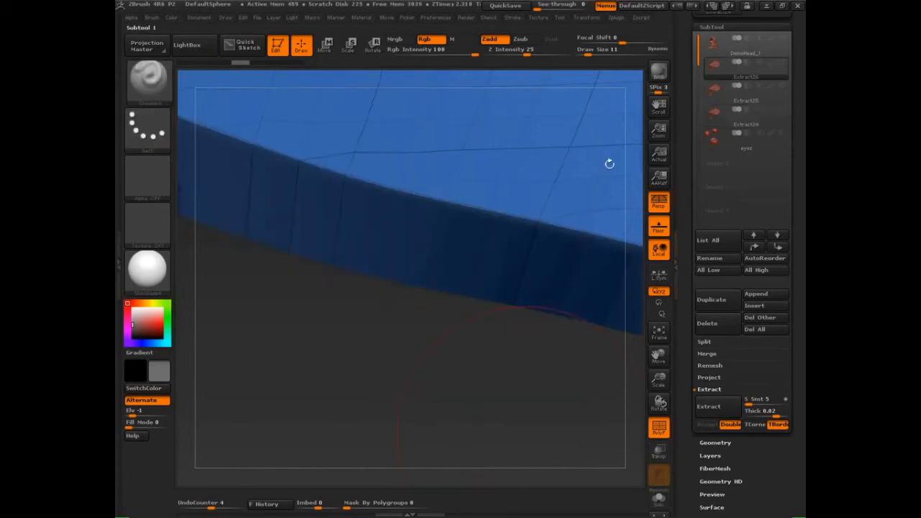
pyautogui.hotkey('ctrl', 'shift', 'd')
pyautogui.moveTo(452, 180)
pyautogui.mouseDown()
pyautogui.moveTo(412, 190)
pyautogui.moveTo(446, 202)
pyautogui.moveTo(451, 181)
pyautogui.mouseUp()
pyautogui.moveTo(597, 213)
pyautogui.mouseDown()
pyautogui.moveTo(555, 233)
pyautogui.moveTo(597, 212)
pyautogui.mouseUp()
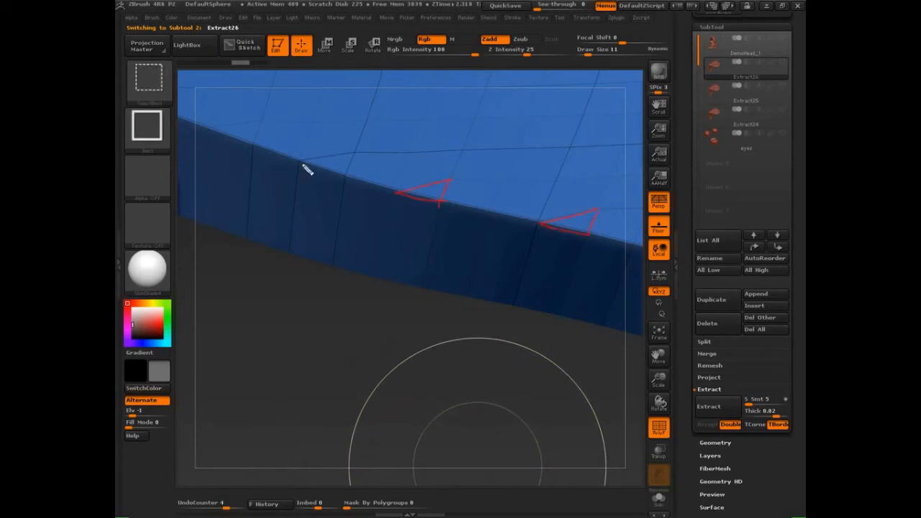
pyautogui.moveTo(307, 169)
pyautogui.mouseDown()
pyautogui.moveTo(354, 181)
pyautogui.moveTo(306, 172)
pyautogui.moveTo(310, 294)
pyautogui.mouseUp()
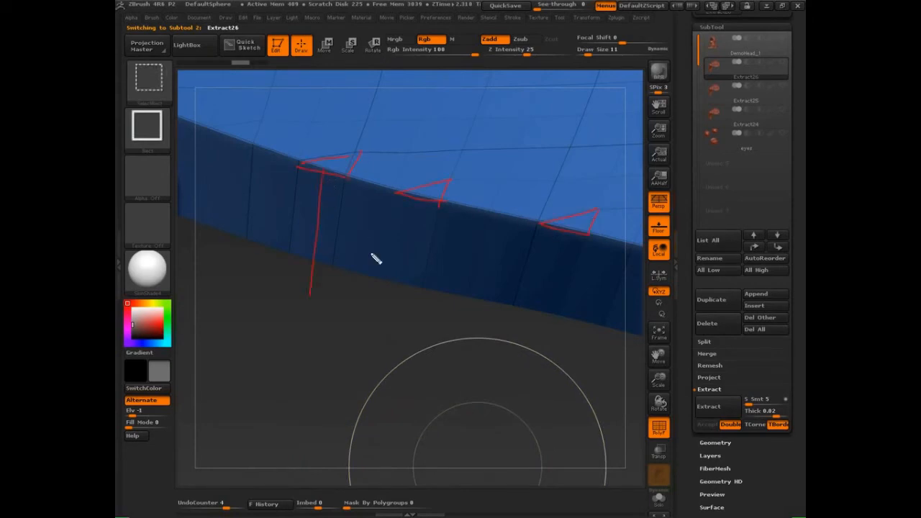
# - Sketch vertical split lines below the remaining triangles on Extract26, undo the lines, and clear the markup
pyautogui.moveTo(416, 203); pyautogui.dragTo(405, 308)
pyautogui.moveTo(566, 234)
pyautogui.mouseDown()
pyautogui.moveTo(533, 328)
pyautogui.moveTo(568, 248)
pyautogui.mouseUp()
pyautogui.moveTo(405, 322)
pyautogui.mouseDown()
pyautogui.moveTo(422, 292)
pyautogui.moveTo(419, 211)
pyautogui.mouseUp()
pyautogui.moveTo(297, 304)
pyautogui.mouseDown()
pyautogui.moveTo(308, 254)
pyautogui.moveTo(297, 189)
pyautogui.mouseUp()
pyautogui.hotkey('ctrl', 'z')
pyautogui.hotkey('ctrl', 'z')
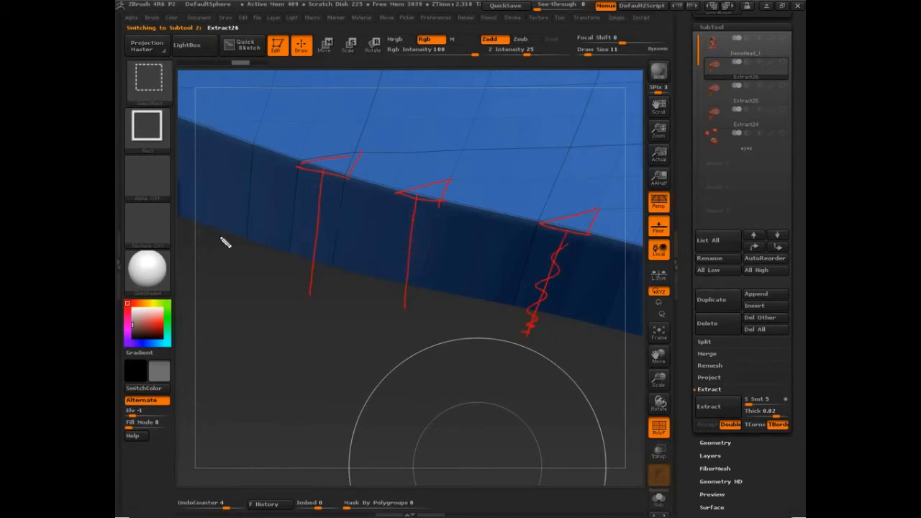
pyautogui.hotkey('ctrl', 'z')
pyautogui.hotkey('ctrl', 'z')
pyautogui.hotkey('ctrl', 'z')
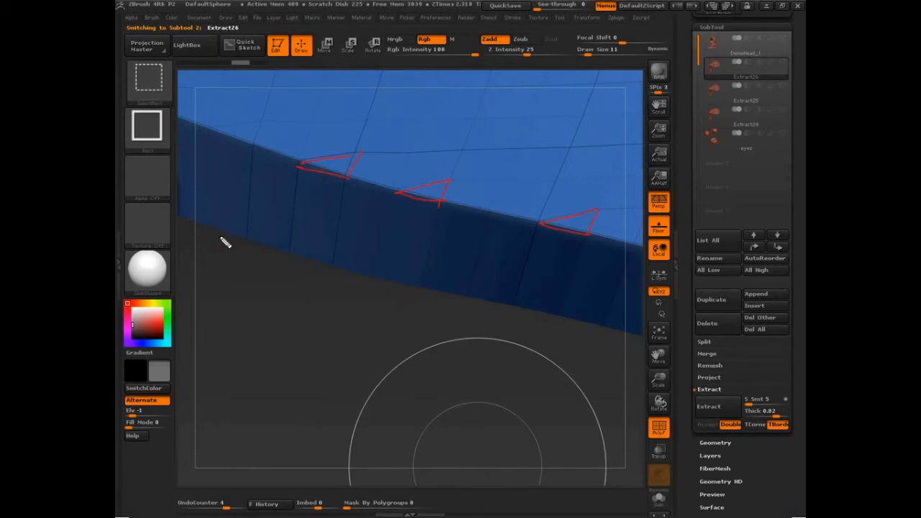
pyautogui.moveTo(361, 101); pyautogui.dragTo(365, 90)
pyautogui.press('Escape')
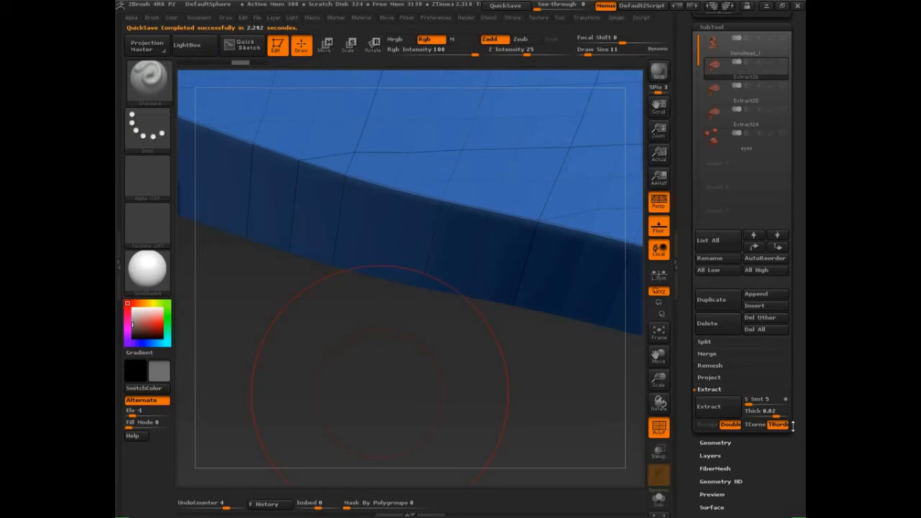
pyautogui.scroll(-1, 762, 424)
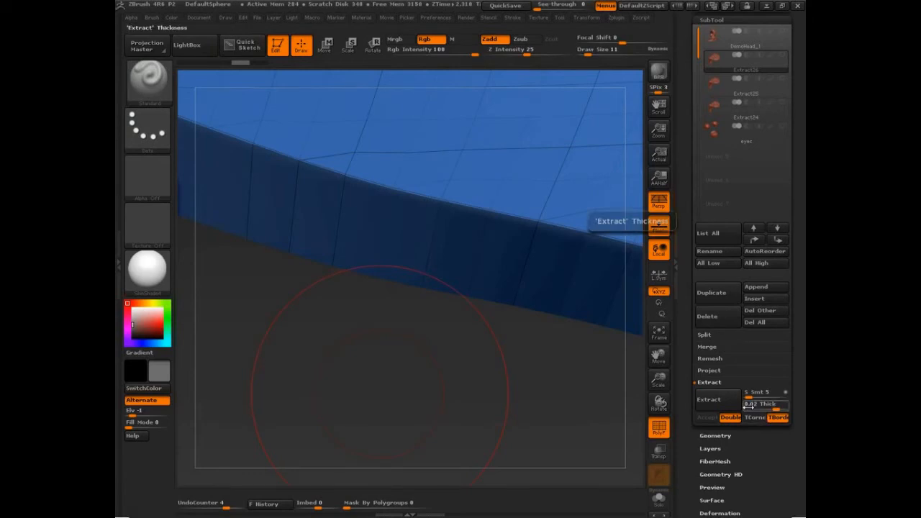
pyautogui.click(749, 407)
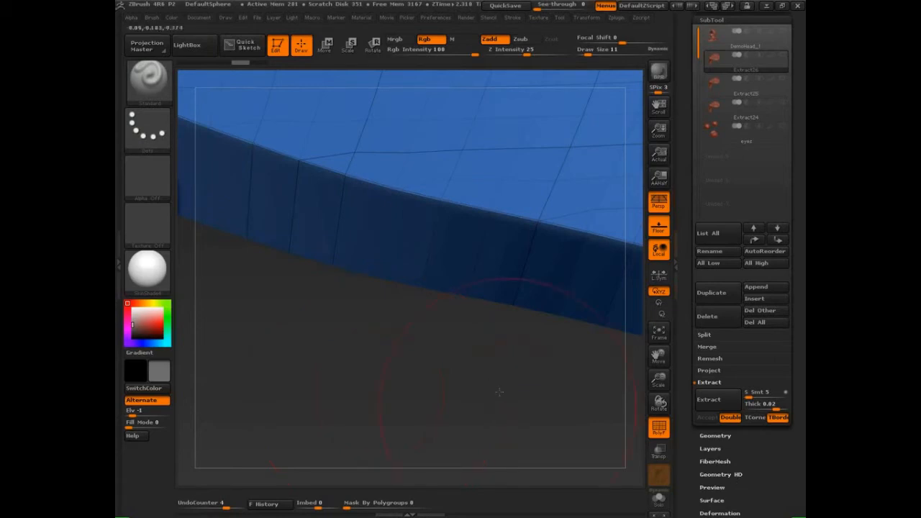
# - Turn off the polyframe, frame Extract26 as a whole, and show the DemoHead and other subtools again
pyautogui.keyDown('alt'); pyautogui.moveTo(500, 393); pyautogui.dragTo(505, 364); pyautogui.keyUp('alt')
pyautogui.hotkey('shift', 'f')
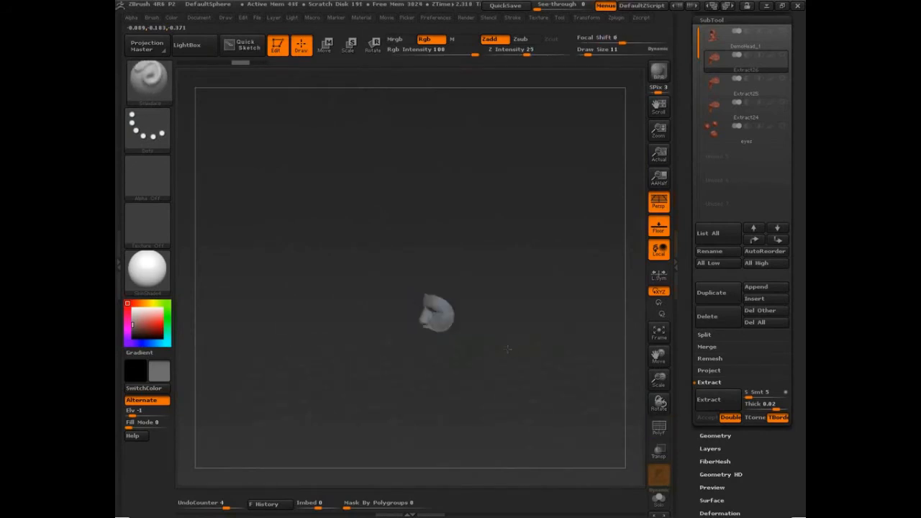
pyautogui.press('f')
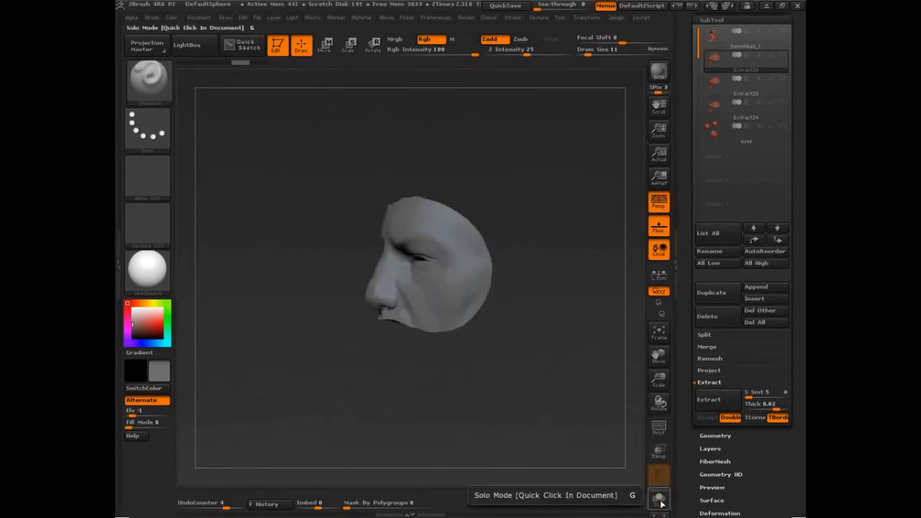
pyautogui.moveTo(688, 264); pyautogui.dragTo(687, 480)
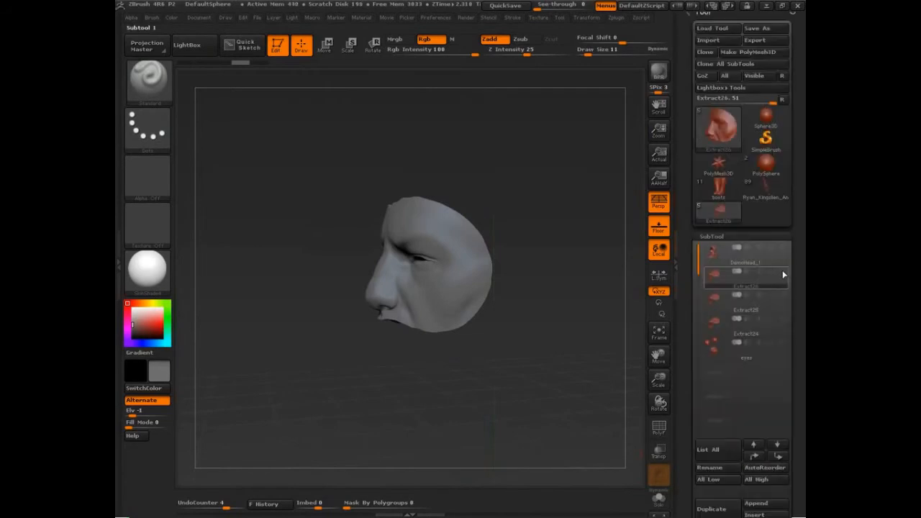
pyautogui.moveTo(782, 270)
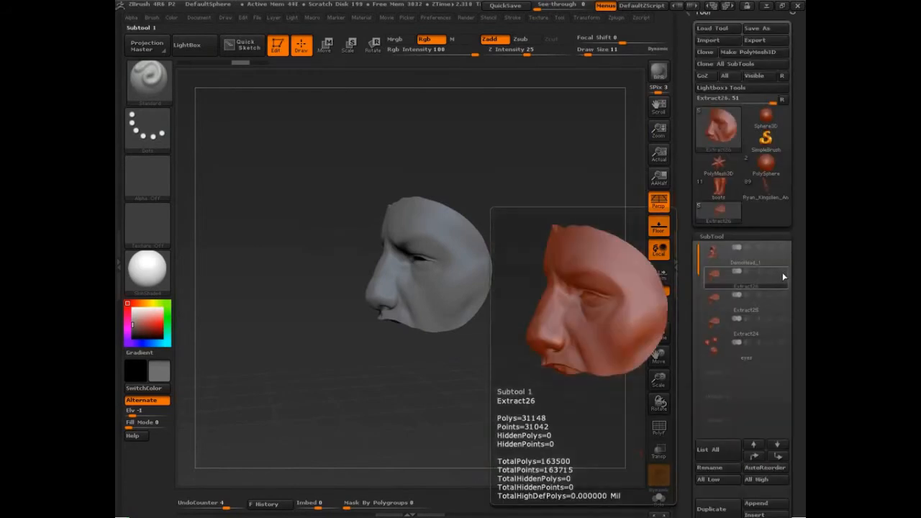
pyautogui.click(784, 272)
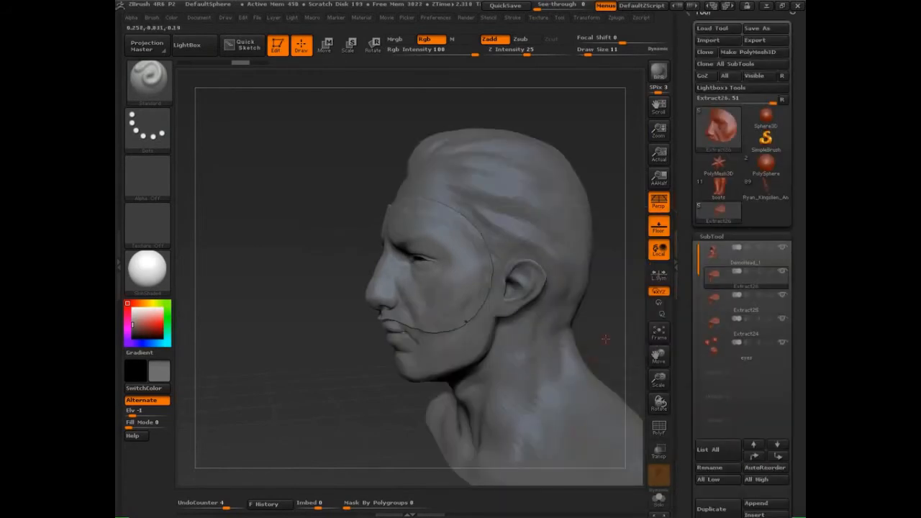
# - Move the head aside, handwrite "Cowboy sphere" as markup on the empty canvas, and draw a circle beside the words
pyautogui.moveTo(575, 353)
pyautogui.mouseDown()
pyautogui.moveTo(593, 349)
pyautogui.moveTo(547, 333)
pyautogui.moveTo(582, 365)
pyautogui.moveTo(575, 357)
pyautogui.mouseUp()
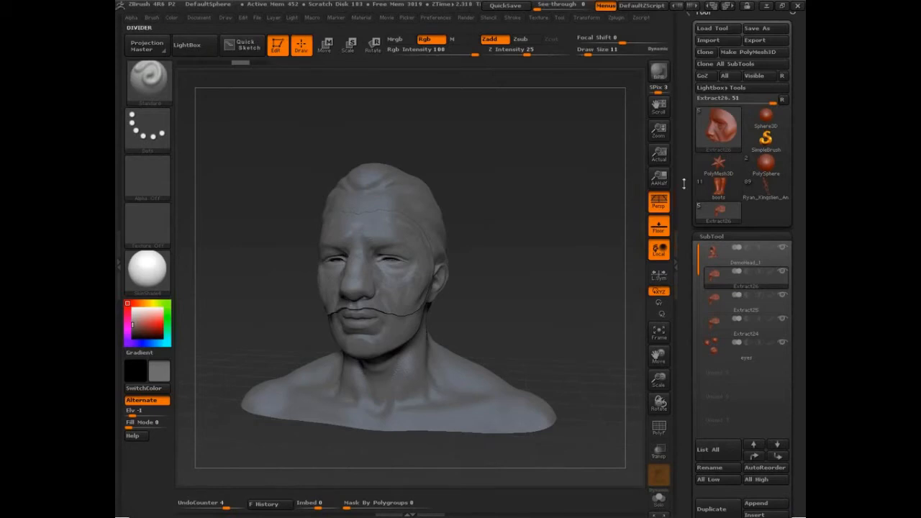
pyautogui.moveTo(559, 310); pyautogui.dragTo(396, 366)
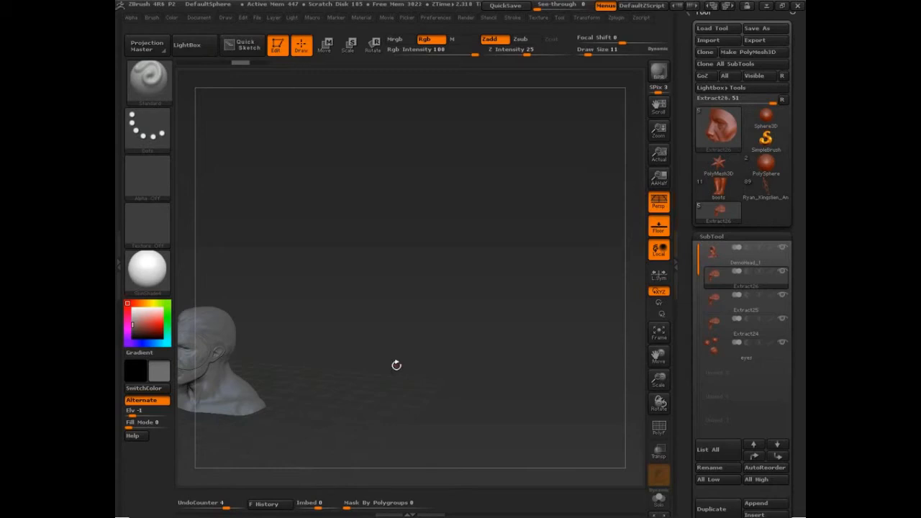
pyautogui.hotkey('ctrl', 'shift')
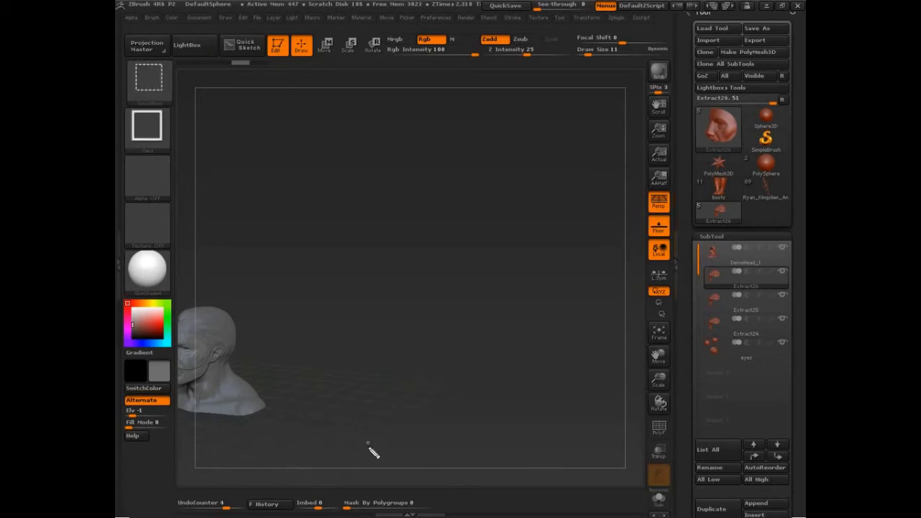
pyautogui.moveTo(216, 100); pyautogui.dragTo(210, 123)
pyautogui.moveTo(234, 107)
pyautogui.mouseDown()
pyautogui.moveTo(241, 121)
pyautogui.moveTo(268, 121)
pyautogui.moveTo(278, 110)
pyautogui.mouseUp()
pyautogui.moveTo(264, 82)
pyautogui.mouseDown()
pyautogui.moveTo(298, 119)
pyautogui.moveTo(310, 153)
pyautogui.mouseUp()
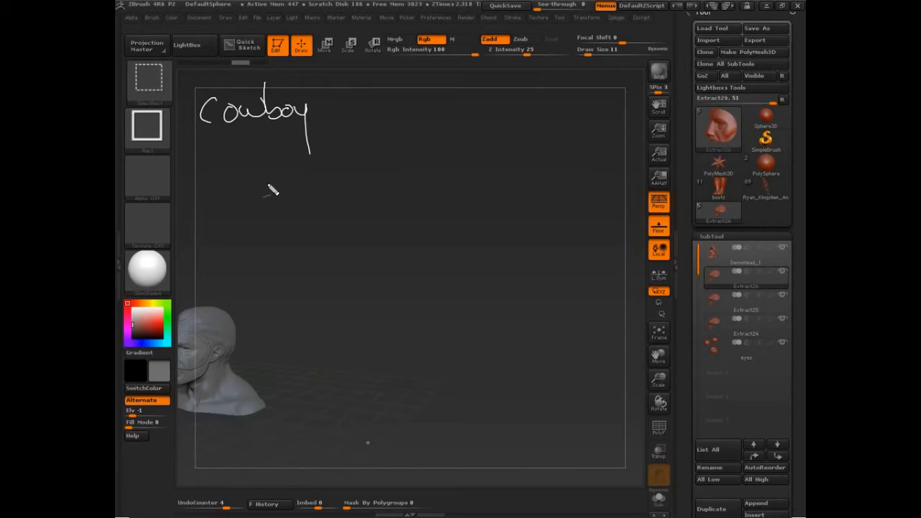
pyautogui.moveTo(288, 146)
pyautogui.mouseDown()
pyautogui.moveTo(268, 170)
pyautogui.moveTo(300, 165)
pyautogui.mouseUp()
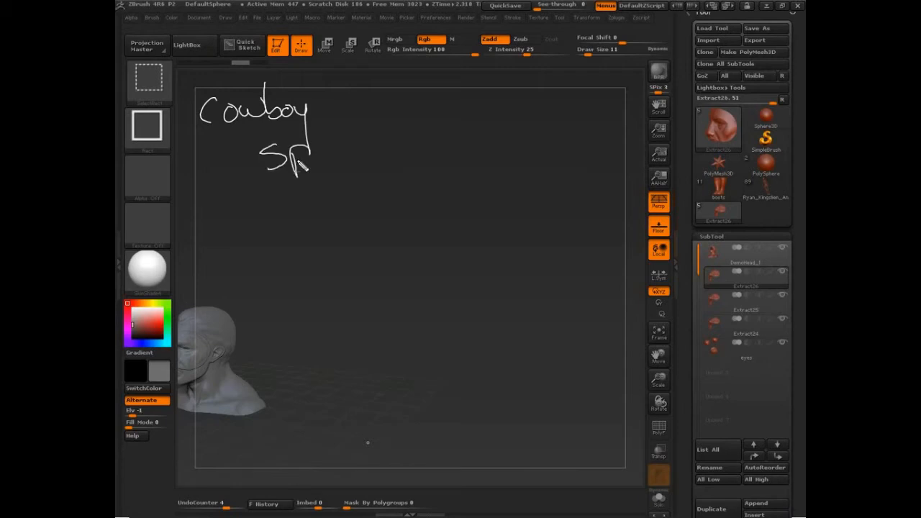
pyautogui.moveTo(316, 128)
pyautogui.mouseDown()
pyautogui.moveTo(346, 157)
pyautogui.moveTo(369, 146)
pyautogui.mouseUp()
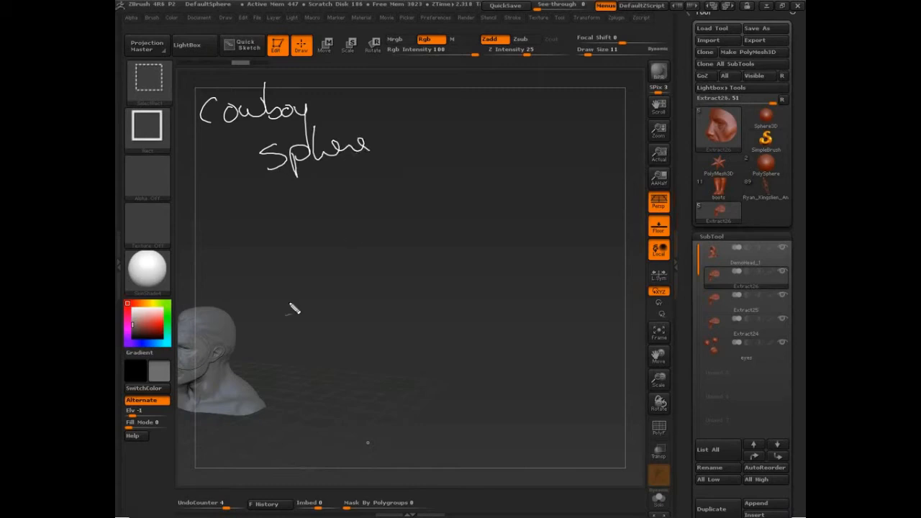
pyautogui.moveTo(494, 187)
pyautogui.mouseDown()
pyautogui.moveTo(481, 267)
pyautogui.moveTo(468, 189)
pyautogui.mouseUp()
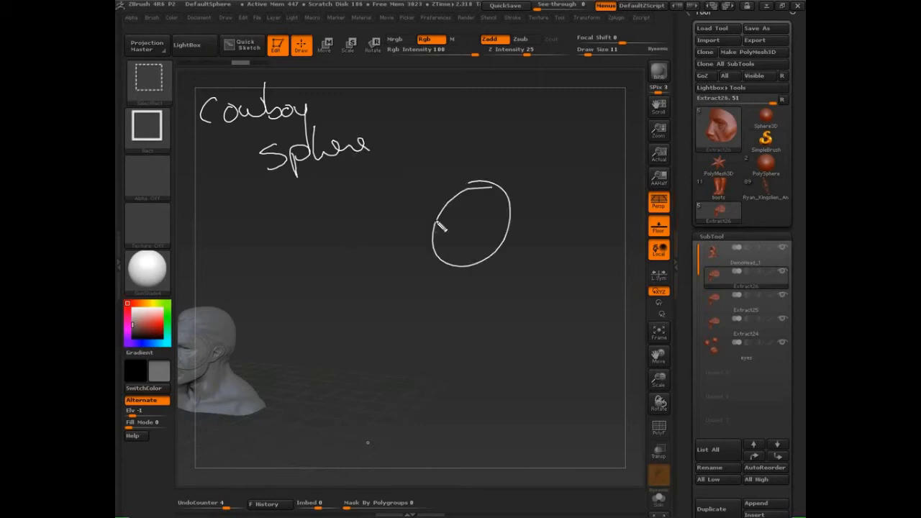
# - Sketch an L-shaped boot outline around the circle, and undo the outline strokes
pyautogui.moveTo(430, 229)
pyautogui.mouseDown()
pyautogui.moveTo(452, 115)
pyautogui.moveTo(515, 223)
pyautogui.mouseUp()
pyautogui.moveTo(447, 205)
pyautogui.mouseDown()
pyautogui.moveTo(369, 236)
pyautogui.moveTo(388, 254)
pyautogui.moveTo(517, 248)
pyautogui.mouseUp()
pyautogui.moveTo(518, 210); pyautogui.dragTo(511, 264)
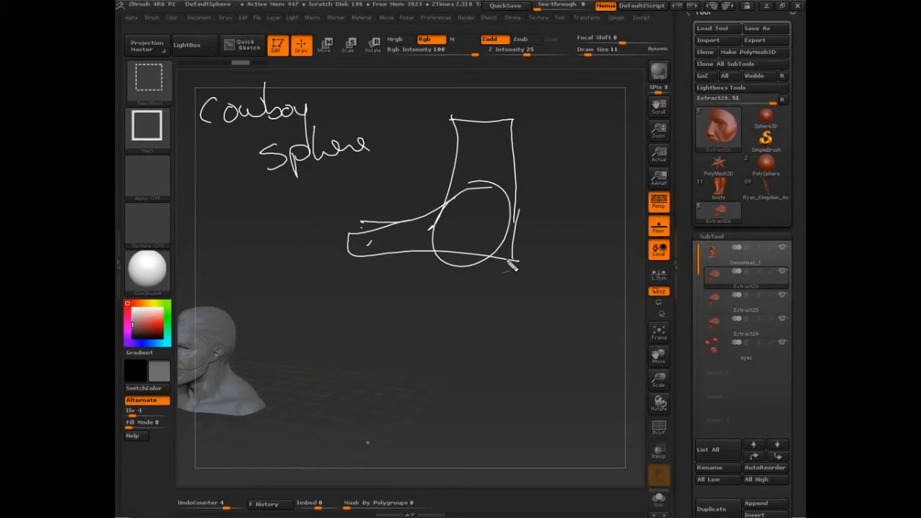
pyautogui.hotkey('ctrl', 'z')
pyautogui.hotkey('ctrl', 'z')
pyautogui.hotkey('ctrl', 'z')
pyautogui.hotkey('ctrl', 'z')
pyautogui.hotkey('ctrl', 'z')
pyautogui.hotkey('ctrl', 'z')
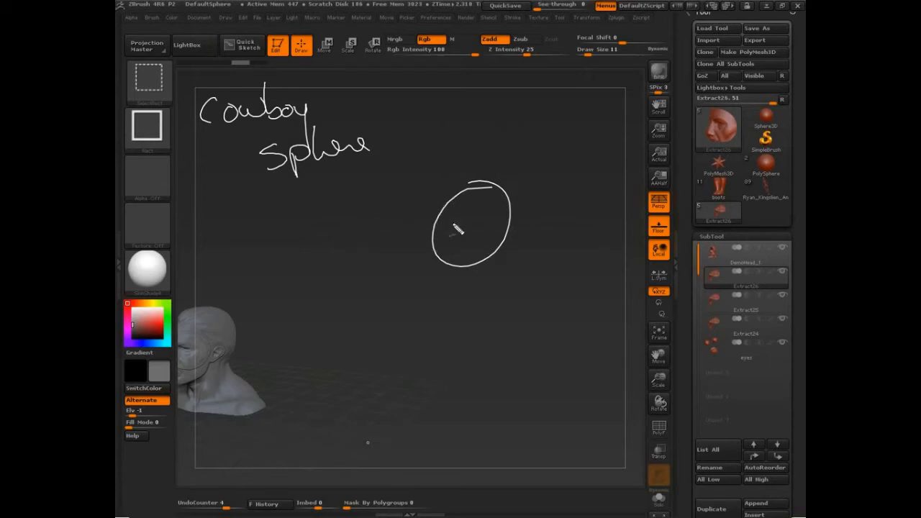
# - Sketch a second ball and rounded toe segments joined to the circle, trace a sectioned green boot outline over them, and clear the markup
pyautogui.moveTo(443, 207)
pyautogui.mouseDown()
pyautogui.moveTo(502, 165)
pyautogui.moveTo(516, 195)
pyautogui.mouseUp()
pyautogui.moveTo(509, 161)
pyautogui.mouseDown()
pyautogui.moveTo(518, 139)
pyautogui.moveTo(514, 153)
pyautogui.mouseUp()
pyautogui.moveTo(441, 215)
pyautogui.mouseDown()
pyautogui.moveTo(432, 209)
pyautogui.moveTo(357, 231)
pyautogui.moveTo(381, 247)
pyautogui.moveTo(458, 253)
pyautogui.mouseUp()
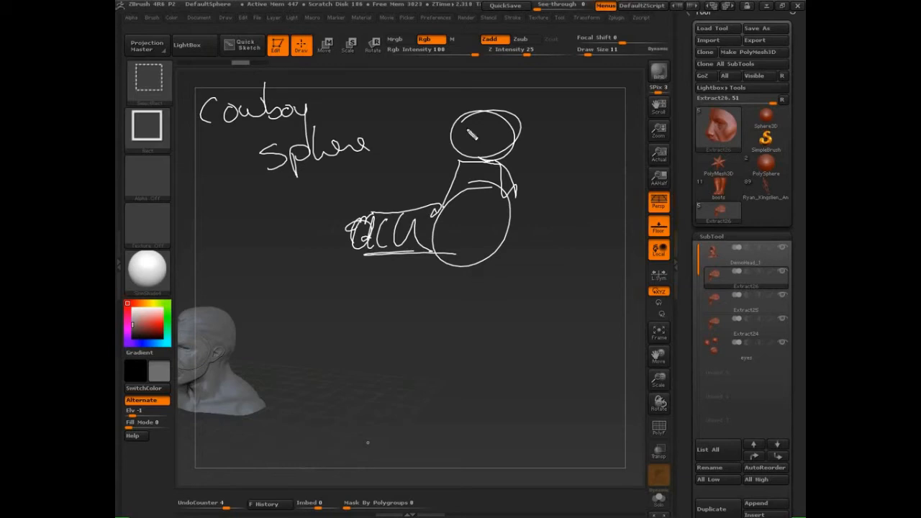
pyautogui.moveTo(461, 113)
pyautogui.mouseDown()
pyautogui.moveTo(352, 260)
pyautogui.moveTo(528, 209)
pyautogui.moveTo(371, 216)
pyautogui.moveTo(371, 237)
pyautogui.moveTo(441, 225)
pyautogui.moveTo(513, 252)
pyautogui.moveTo(521, 155)
pyautogui.moveTo(496, 253)
pyautogui.mouseUp()
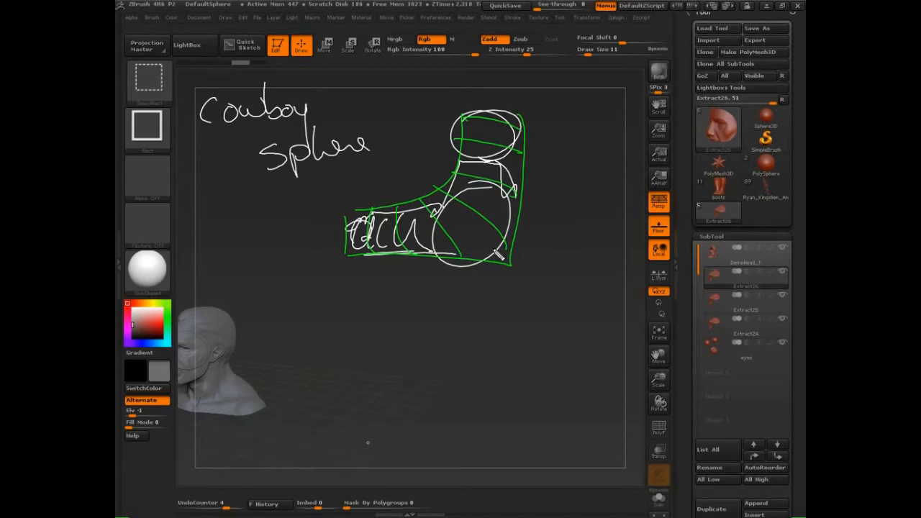
pyautogui.press('Escape')
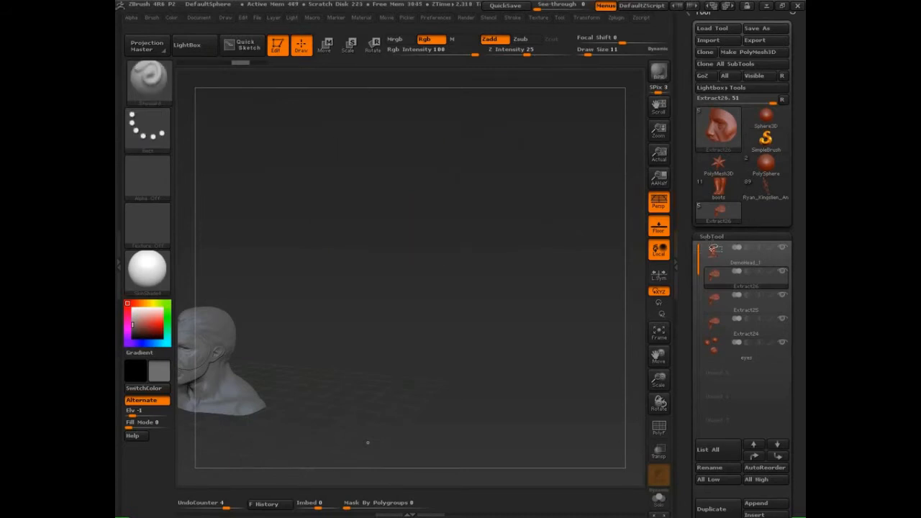
# - Load the ShadowBox64.ZTL tool from the tool library
pyautogui.click(189, 48)
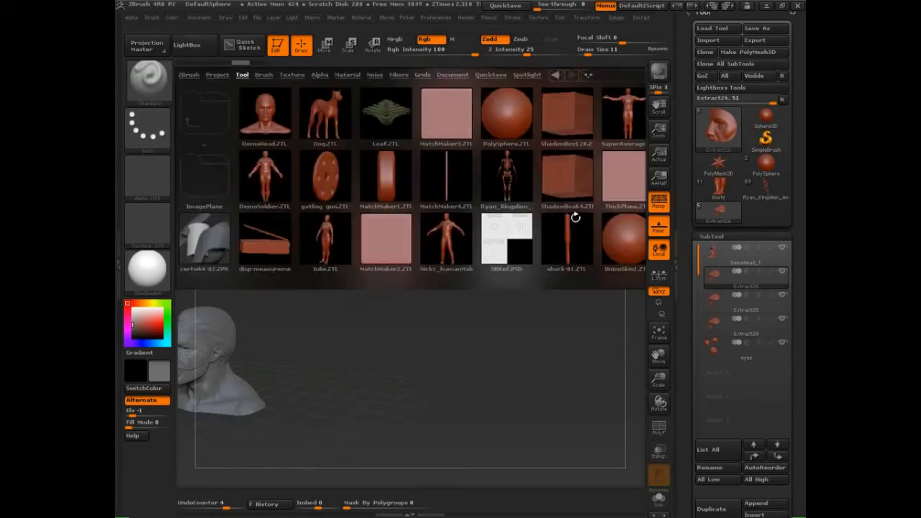
pyautogui.moveTo(595, 210); pyautogui.dragTo(535, 210)
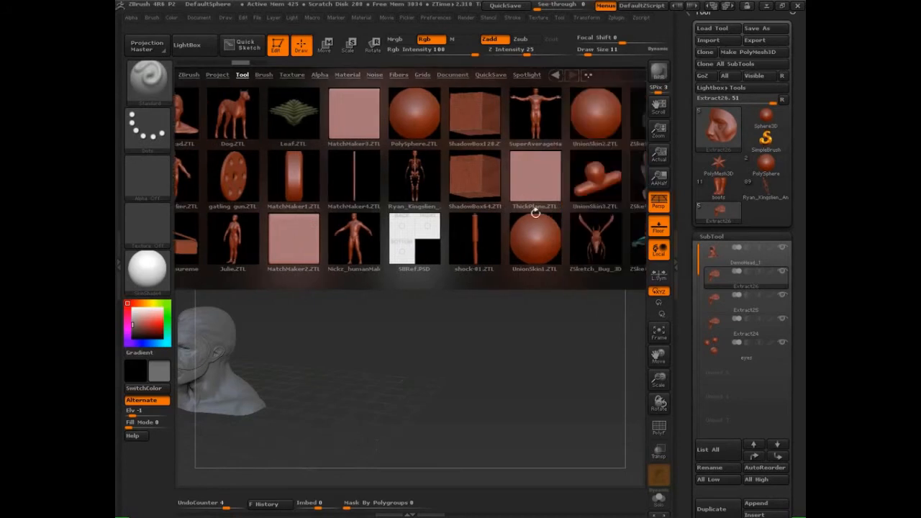
pyautogui.click(477, 177)
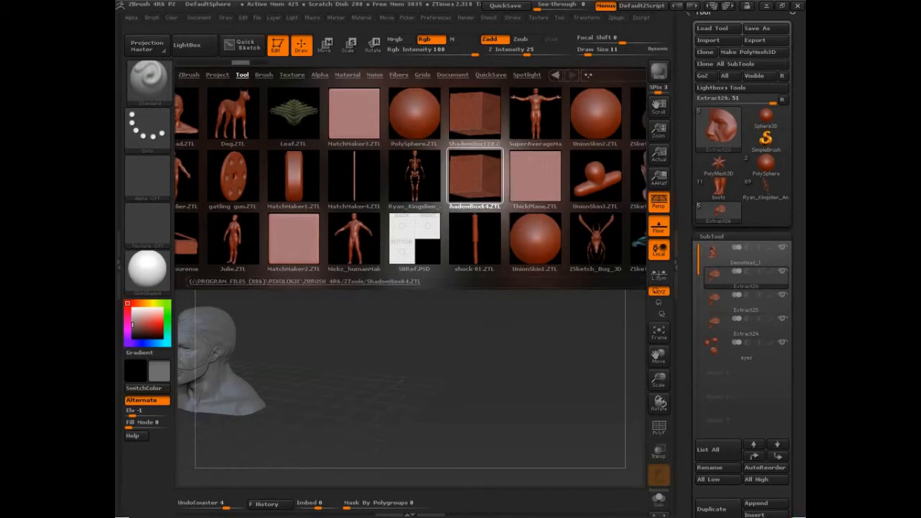
pyautogui.click(189, 46)
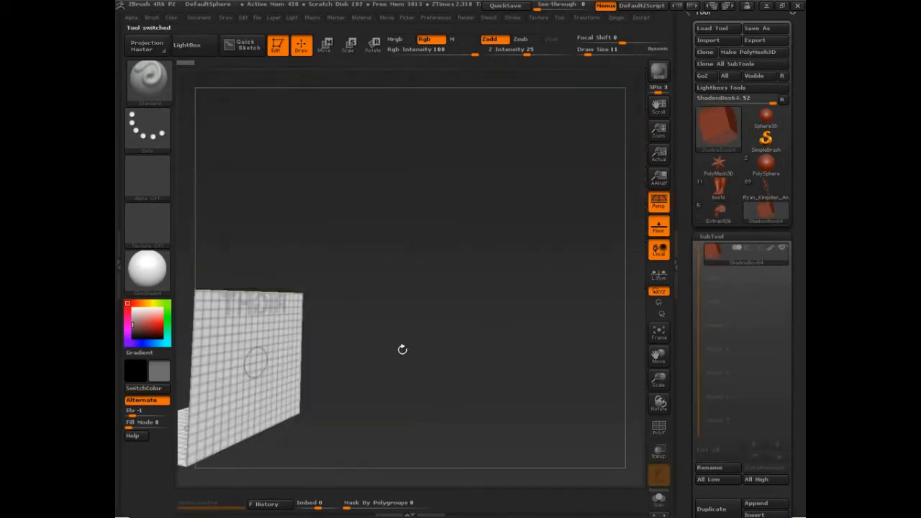
# - Turn off perspective and show the shadow box's Back, Right and Bottom planes at an angle
pyautogui.moveTo(401, 349); pyautogui.dragTo(280, 392)
pyautogui.keyDown('alt'); pyautogui.moveTo(396, 378); pyautogui.dragTo(590, 385); pyautogui.keyUp('alt')
pyautogui.press('p')
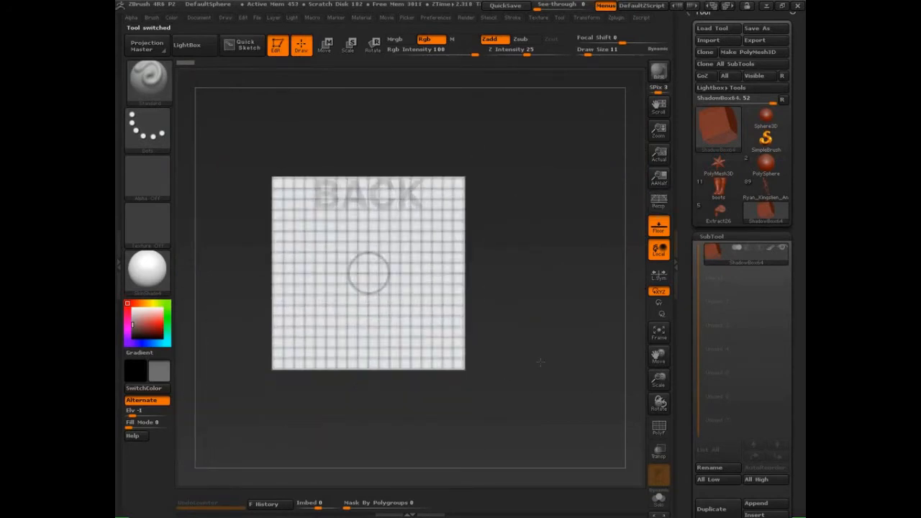
pyautogui.moveTo(539, 362); pyautogui.dragTo(571, 389)
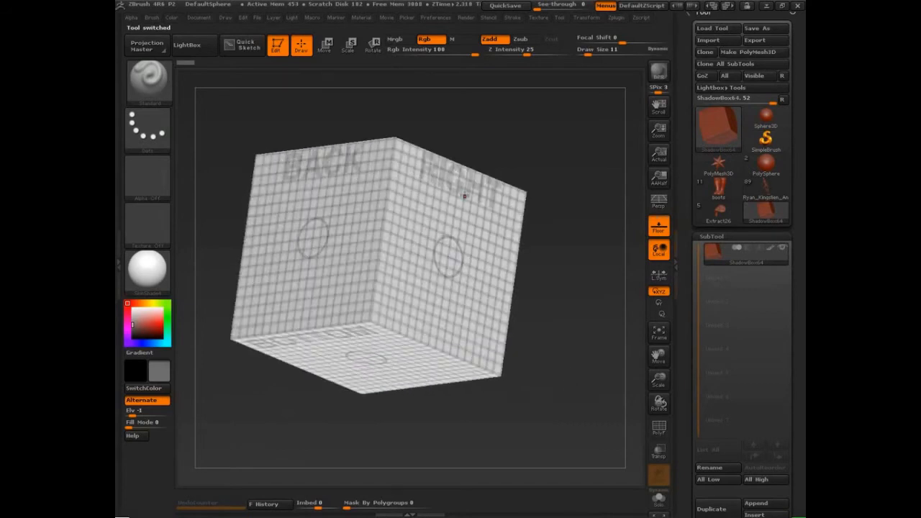
pyautogui.moveTo(568, 353); pyautogui.dragTo(420, 280)
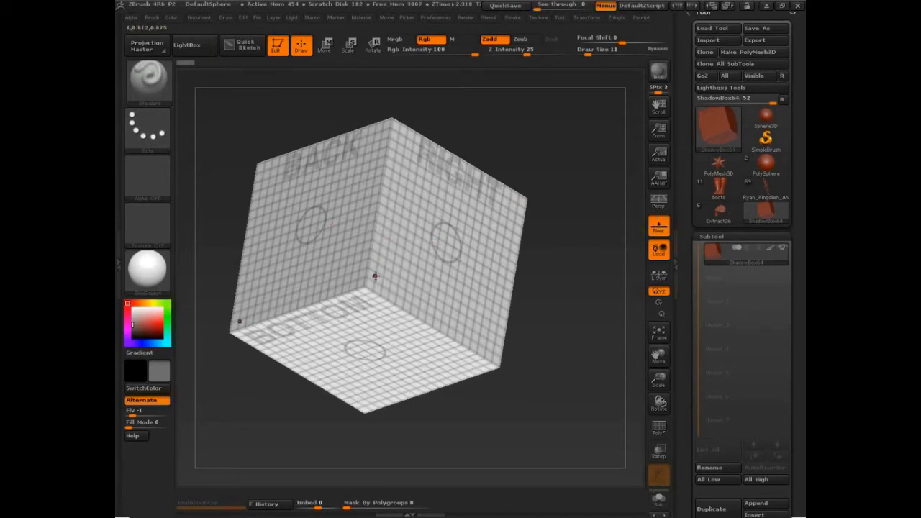
# - Set the draw size to 101 and mask a tall rounded shape on the shadow box's Back plane
pyautogui.press('s')
pyautogui.moveTo(394, 274); pyautogui.dragTo(396, 275)
pyautogui.moveTo(561, 303); pyautogui.dragTo(546, 283)
pyautogui.moveTo(382, 229)
pyautogui.mouseDown()
pyautogui.moveTo(378, 310)
pyautogui.moveTo(381, 216)
pyautogui.moveTo(361, 218)
pyautogui.mouseUp()
pyautogui.moveTo(379, 266)
pyautogui.mouseDown()
pyautogui.moveTo(357, 230)
pyautogui.moveTo(379, 264)
pyautogui.moveTo(372, 321)
pyautogui.mouseUp()
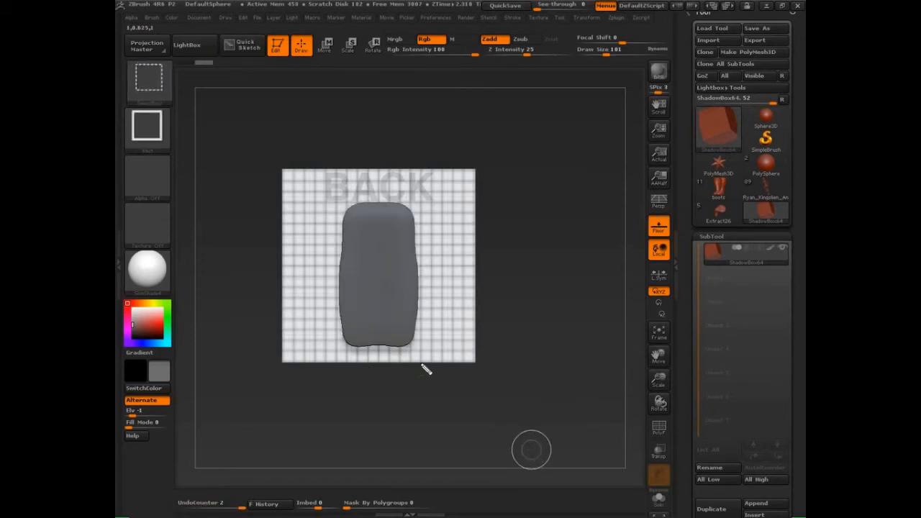
pyautogui.moveTo(421, 362)
pyautogui.mouseDown()
pyautogui.moveTo(358, 359)
pyautogui.moveTo(344, 368)
pyautogui.moveTo(422, 372)
pyautogui.mouseUp()
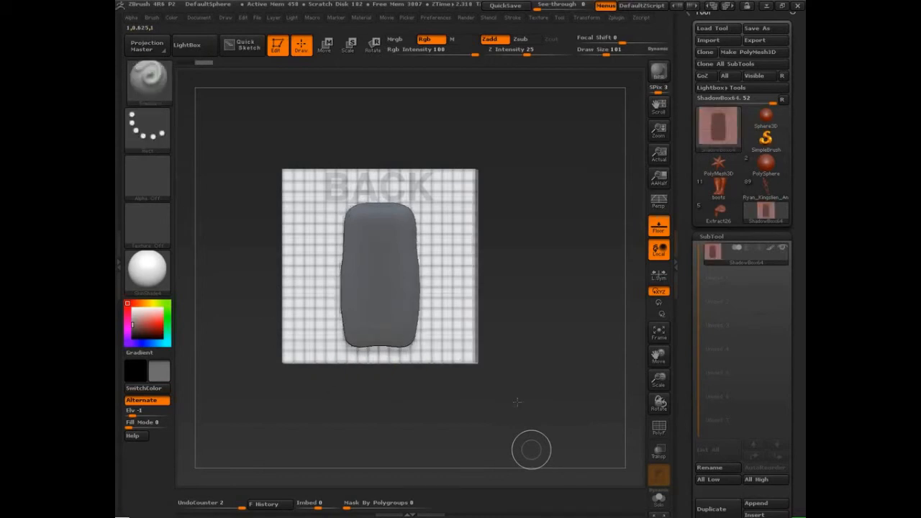
pyautogui.moveTo(504, 392)
pyautogui.mouseDown()
pyautogui.moveTo(554, 422)
pyautogui.moveTo(522, 399)
pyautogui.mouseUp()
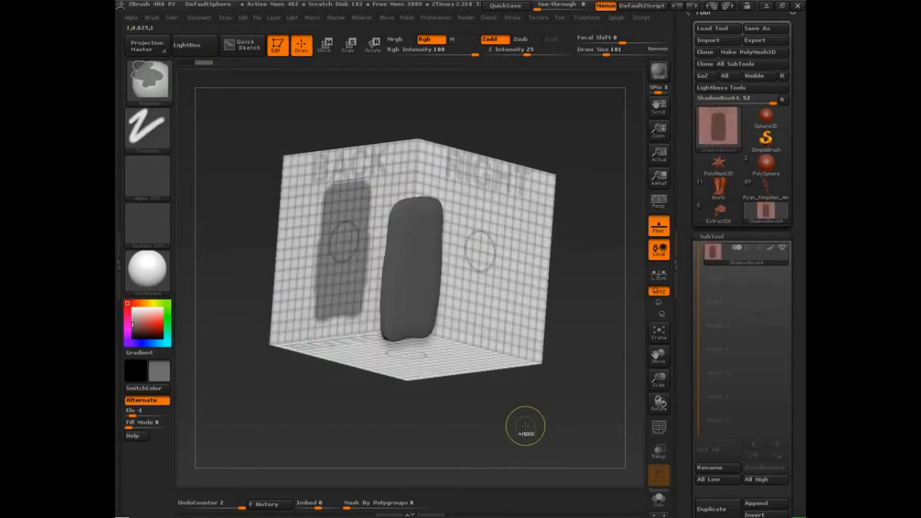
# - Mask a spot on the Bottom plane, undo it, and mask a spot close to the Back plane instead
pyautogui.hotkey('ctrl', 'shift', 'd')
pyautogui.moveTo(383, 332)
pyautogui.mouseDown()
pyautogui.moveTo(388, 253)
pyautogui.moveTo(416, 193)
pyautogui.moveTo(437, 193)
pyautogui.moveTo(436, 335)
pyautogui.moveTo(382, 325)
pyautogui.mouseUp()
pyautogui.moveTo(532, 411)
pyautogui.mouseDown()
pyautogui.moveTo(534, 423)
pyautogui.moveTo(518, 417)
pyautogui.moveTo(509, 430)
pyautogui.moveTo(514, 440)
pyautogui.mouseUp()
pyautogui.keyDown('ctrl'); pyautogui.click(372, 351); pyautogui.keyUp('ctrl')
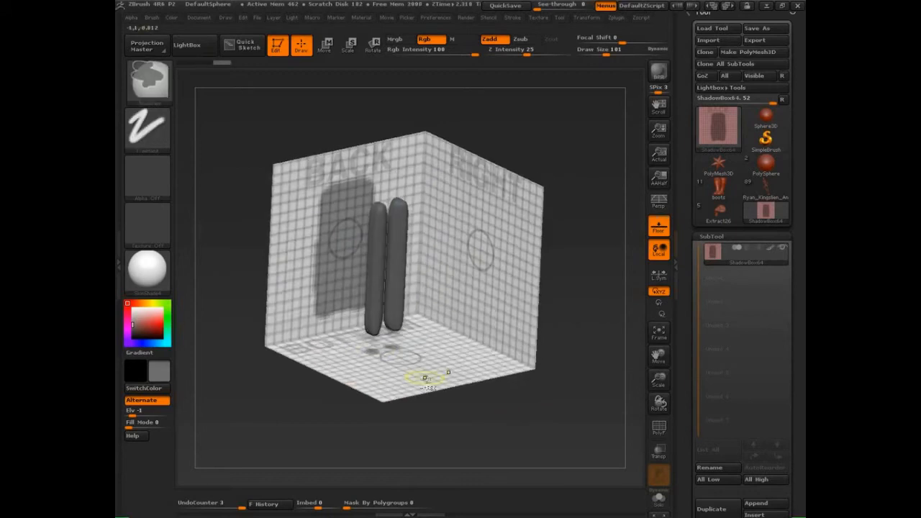
pyautogui.hotkey('ctrl', 'z')
pyautogui.keyDown('ctrl'); pyautogui.moveTo(352, 329); pyautogui.dragTo(343, 329); pyautogui.keyUp('ctrl')
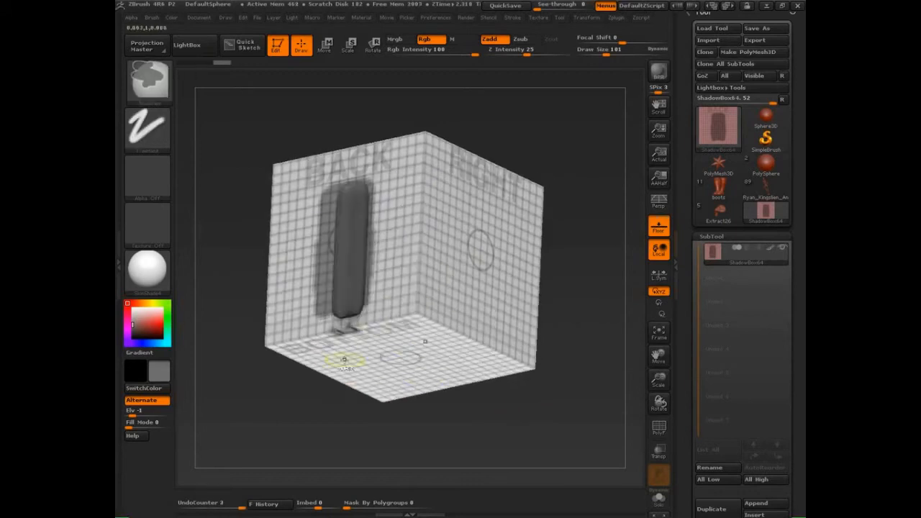
# - Sketch green arrows projecting from the centres of the three planes, circle their meeting area in red, and clear the markup
pyautogui.moveTo(503, 432)
pyautogui.mouseDown()
pyautogui.moveTo(545, 421)
pyautogui.moveTo(524, 450)
pyautogui.mouseUp()
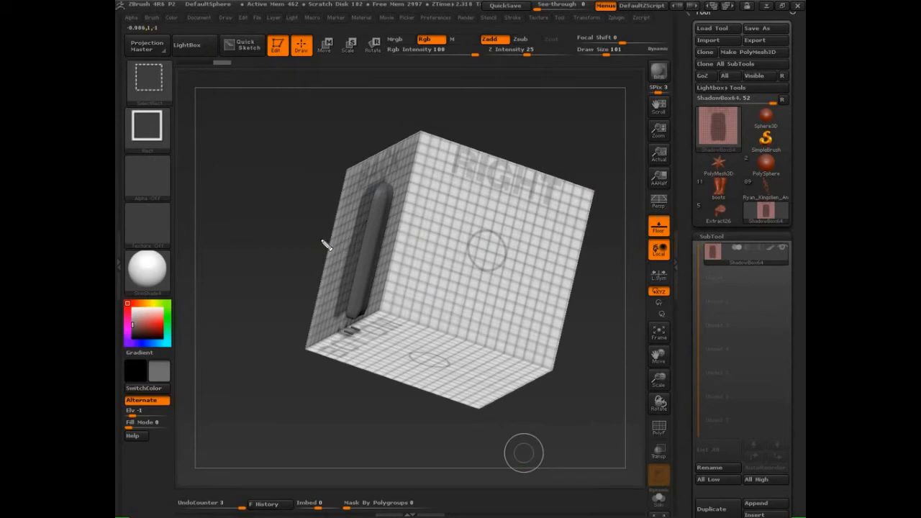
pyautogui.moveTo(341, 246)
pyautogui.mouseDown()
pyautogui.moveTo(616, 359)
pyautogui.moveTo(583, 363)
pyautogui.mouseUp()
pyautogui.moveTo(440, 356)
pyautogui.mouseDown()
pyautogui.moveTo(461, 288)
pyautogui.moveTo(473, 107)
pyautogui.mouseUp()
pyautogui.moveTo(472, 242)
pyautogui.mouseDown()
pyautogui.moveTo(305, 344)
pyautogui.moveTo(316, 357)
pyautogui.mouseUp()
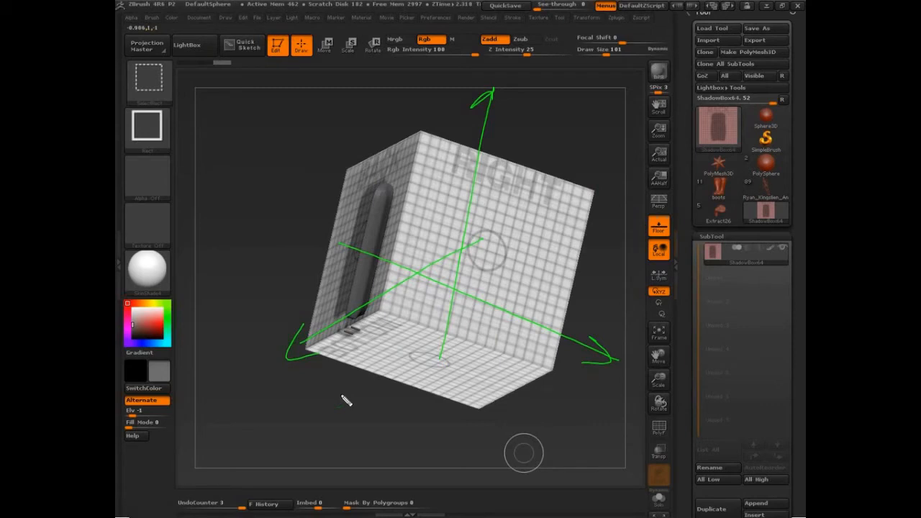
pyautogui.moveTo(469, 216)
pyautogui.mouseDown()
pyautogui.moveTo(426, 356)
pyautogui.moveTo(467, 216)
pyautogui.moveTo(424, 349)
pyautogui.moveTo(425, 339)
pyautogui.mouseUp()
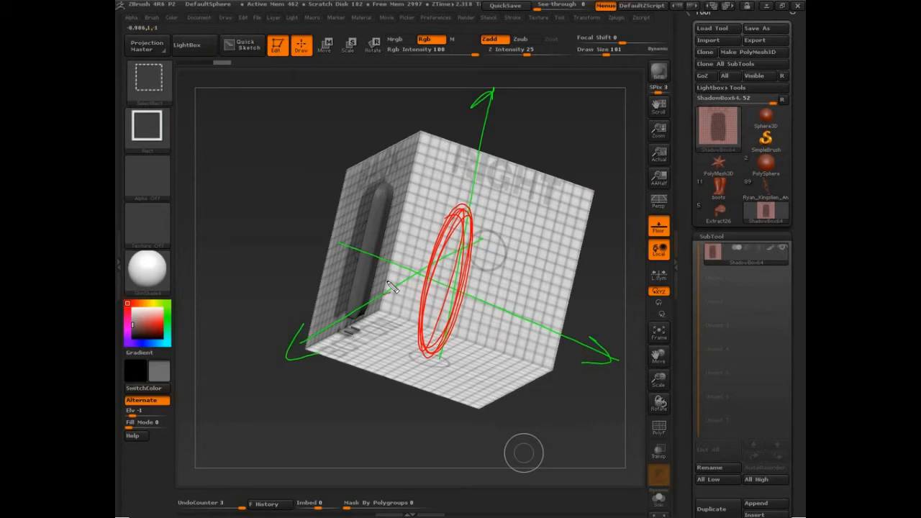
pyautogui.press('Escape')
# - Erase the Bottom plane mask next to the Back plane
pyautogui.moveTo(595, 424); pyautogui.dragTo(592, 423)
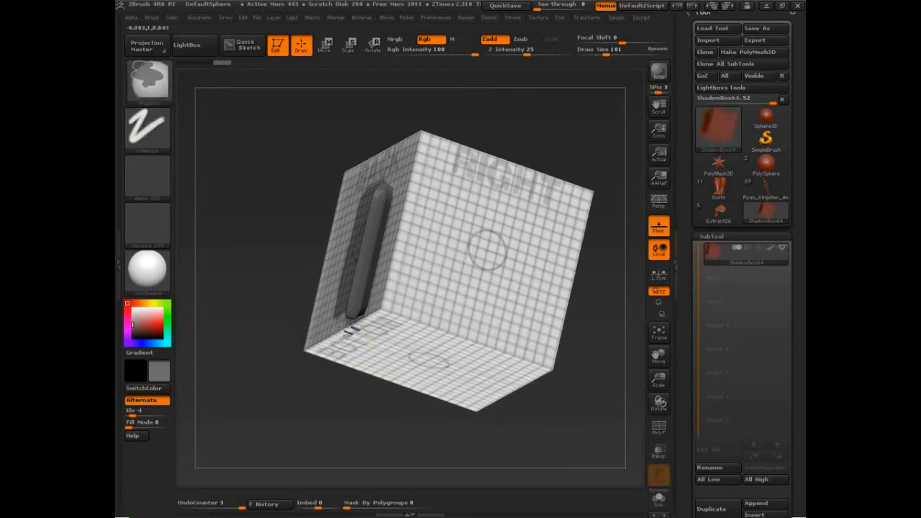
pyautogui.keyDown('ctrl'); pyautogui.keyDown('alt'); pyautogui.moveTo(352, 331); pyautogui.dragTo(328, 349); pyautogui.keyUp('alt'); pyautogui.keyUp('ctrl')
pyautogui.moveTo(569, 426); pyautogui.dragTo(560, 428)
# - Mask several spots across the Bottom plane, from the front edge towards the Back plane, filling the gaps between the resulting pillars
pyautogui.keyDown('ctrl'); pyautogui.moveTo(486, 382); pyautogui.dragTo(483, 383); pyautogui.keyUp('ctrl')
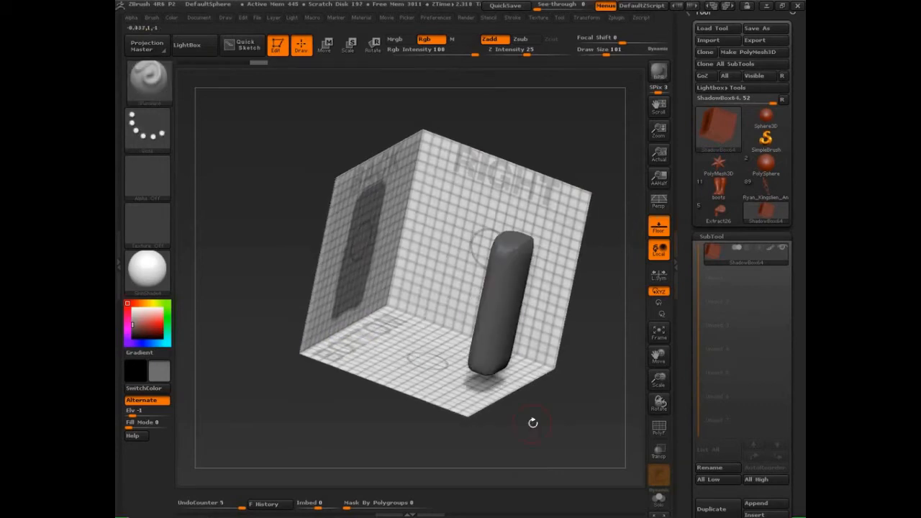
pyautogui.keyDown('ctrl'); pyautogui.moveTo(393, 348); pyautogui.dragTo(383, 346); pyautogui.keyUp('ctrl')
pyautogui.hotkey('ctrl', 'z')
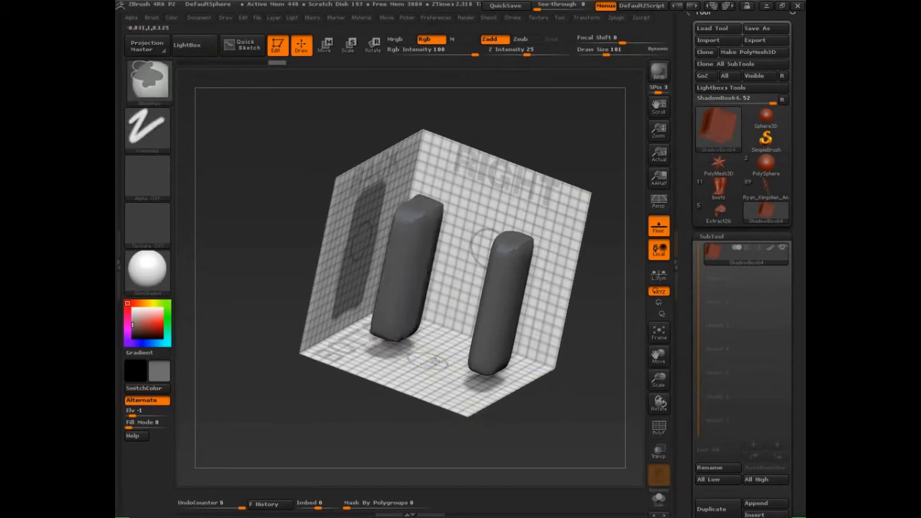
pyautogui.keyDown('ctrl'); pyautogui.moveTo(431, 363); pyautogui.dragTo(433, 363); pyautogui.keyUp('ctrl')
pyautogui.moveTo(552, 381); pyautogui.dragTo(558, 396)
pyautogui.keyDown('ctrl'); pyautogui.moveTo(461, 379); pyautogui.dragTo(464, 376); pyautogui.keyUp('ctrl')
pyautogui.moveTo(544, 388); pyautogui.dragTo(565, 391)
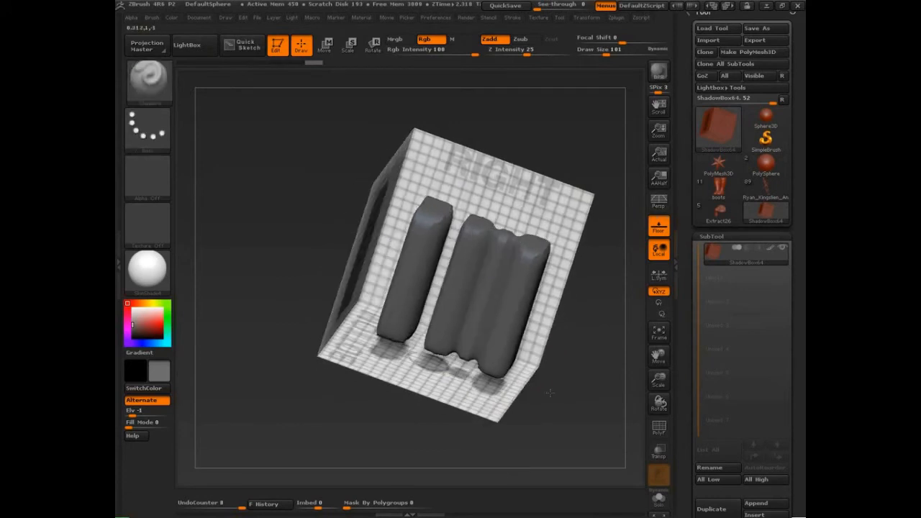
pyautogui.keyDown('ctrl'); pyautogui.moveTo(409, 356); pyautogui.dragTo(425, 361); pyautogui.keyUp('ctrl')
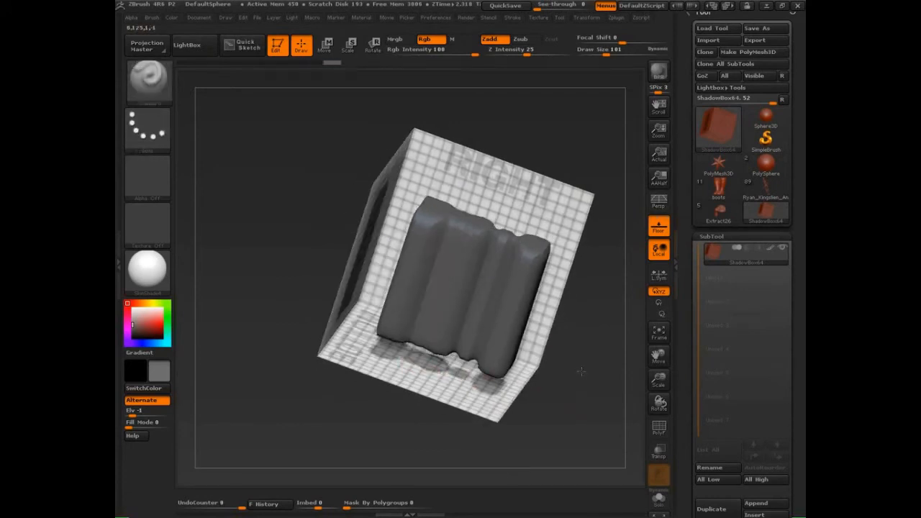
# - Sketch markup strokes over the pillars seen from above, and undo the Bottom plane masks
pyautogui.moveTo(580, 372)
pyautogui.mouseDown()
pyautogui.moveTo(536, 403)
pyautogui.moveTo(455, 424)
pyautogui.mouseUp()
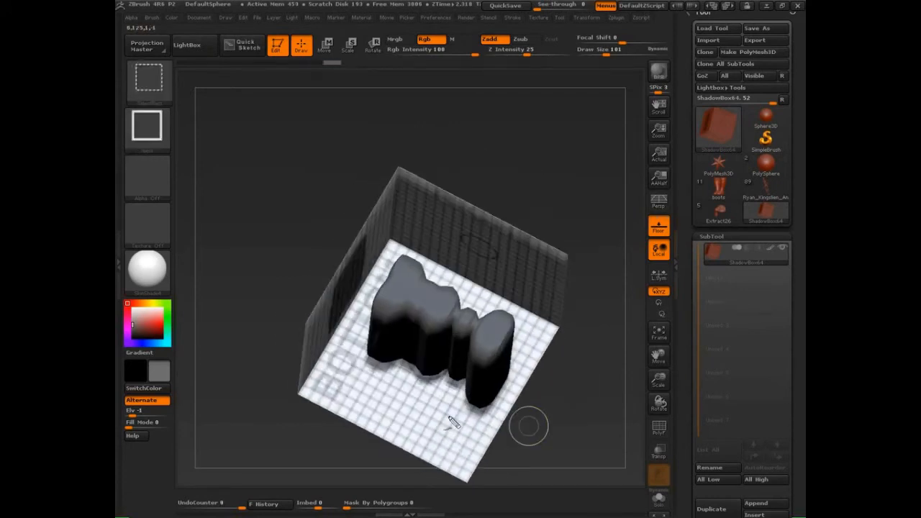
pyautogui.moveTo(373, 362)
pyautogui.keyDown('ctrl'); pyautogui.keyDown('shift'); pyautogui.mouseDown()
pyautogui.moveTo(448, 383)
pyautogui.moveTo(467, 399)
pyautogui.moveTo(516, 372)
pyautogui.mouseUp(); pyautogui.keyUp('shift'); pyautogui.keyUp('ctrl')
pyautogui.moveTo(374, 298)
pyautogui.mouseDown()
pyautogui.moveTo(381, 315)
pyautogui.moveTo(447, 327)
pyautogui.moveTo(521, 356)
pyautogui.mouseUp()
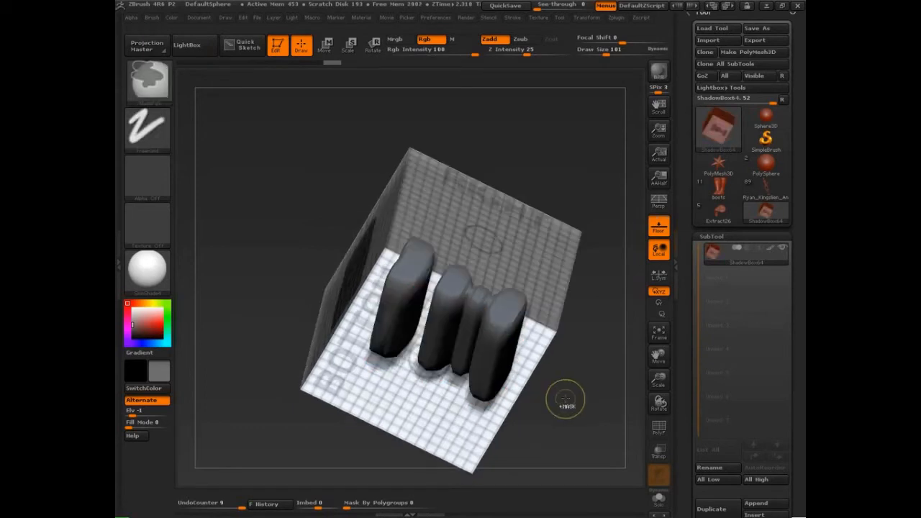
pyautogui.hotkey('ctrl', 'z')
pyautogui.hotkey('ctrl', 'z')
pyautogui.hotkey('ctrl', 'z')
pyautogui.hotkey('ctrl', 'z')
pyautogui.hotkey('ctrl', 'z')
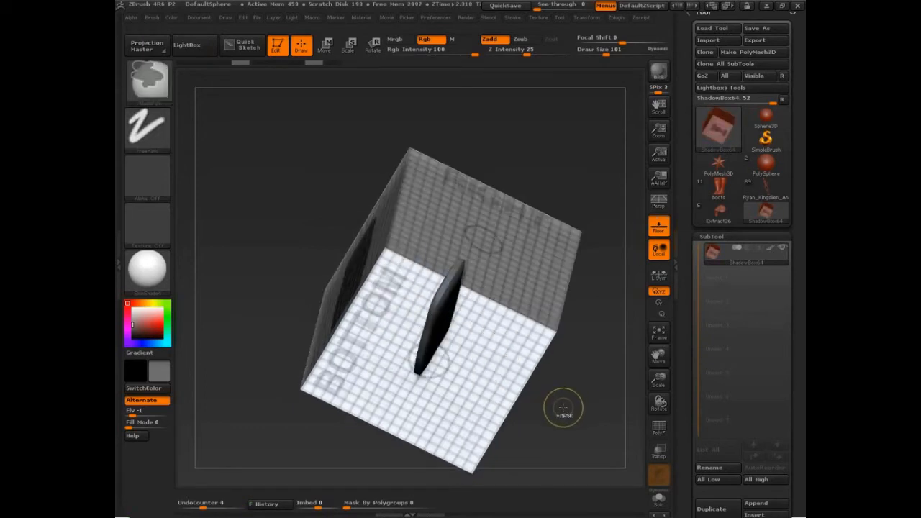
# - Mask an L-shaped boot profile on the Right plane, thicken its ankle corner, and display the polyframe
pyautogui.keyDown('shift'); pyautogui.moveTo(565, 407); pyautogui.dragTo(577, 362); pyautogui.keyUp('shift')
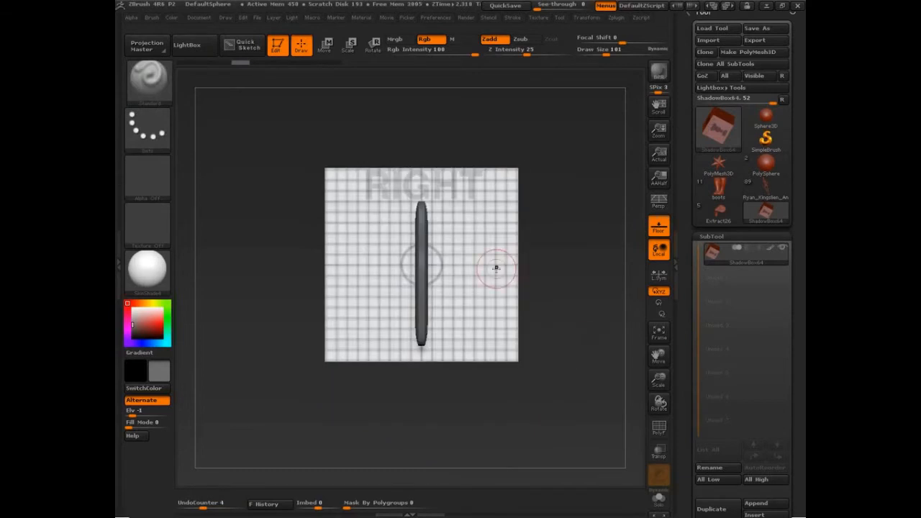
pyautogui.moveTo(376, 208)
pyautogui.keyDown('ctrl'); pyautogui.mouseDown()
pyautogui.moveTo(379, 344)
pyautogui.moveTo(490, 329)
pyautogui.mouseUp(); pyautogui.keyUp('ctrl')
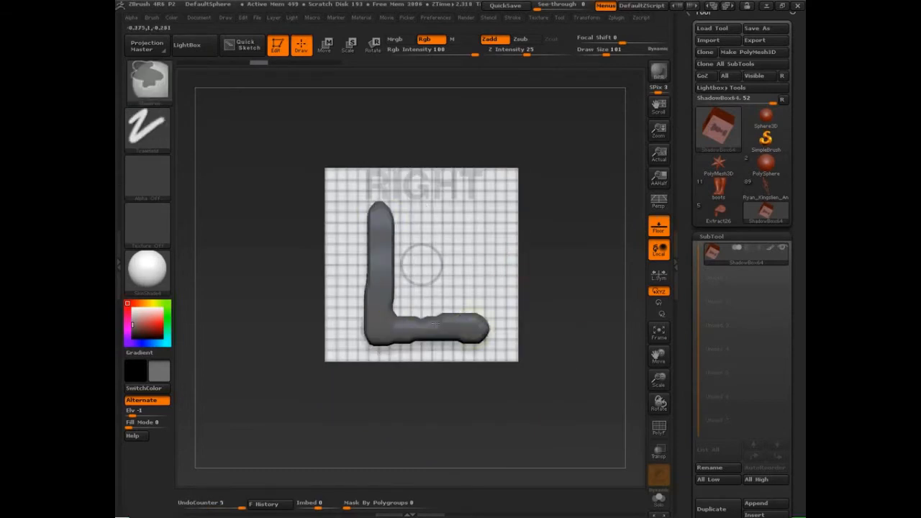
pyautogui.moveTo(414, 315)
pyautogui.keyDown('ctrl'); pyautogui.mouseDown()
pyautogui.moveTo(395, 282)
pyautogui.moveTo(410, 209)
pyautogui.moveTo(412, 302)
pyautogui.moveTo(409, 244)
pyautogui.moveTo(427, 315)
pyautogui.mouseUp(); pyautogui.keyUp('ctrl')
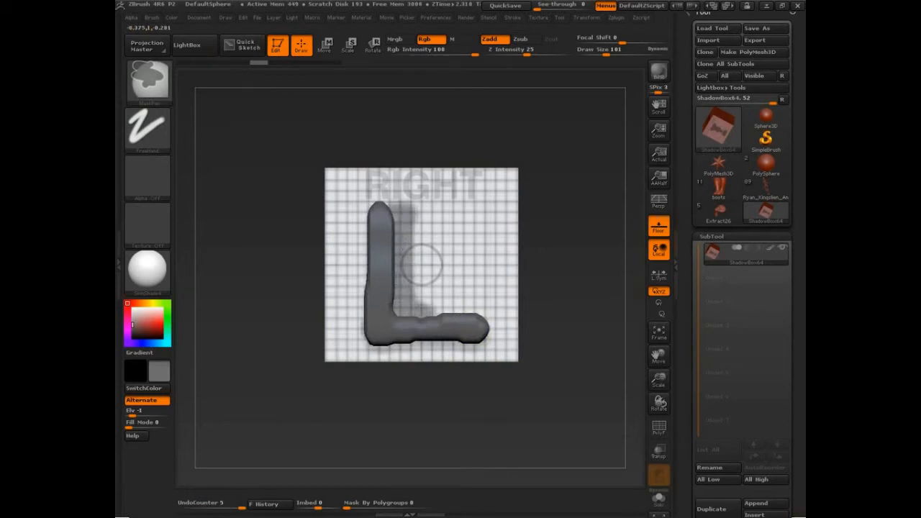
pyautogui.moveTo(571, 358)
pyautogui.mouseDown()
pyautogui.moveTo(543, 371)
pyautogui.moveTo(544, 413)
pyautogui.moveTo(475, 414)
pyautogui.mouseUp()
pyautogui.hotkey('shift', 'f')
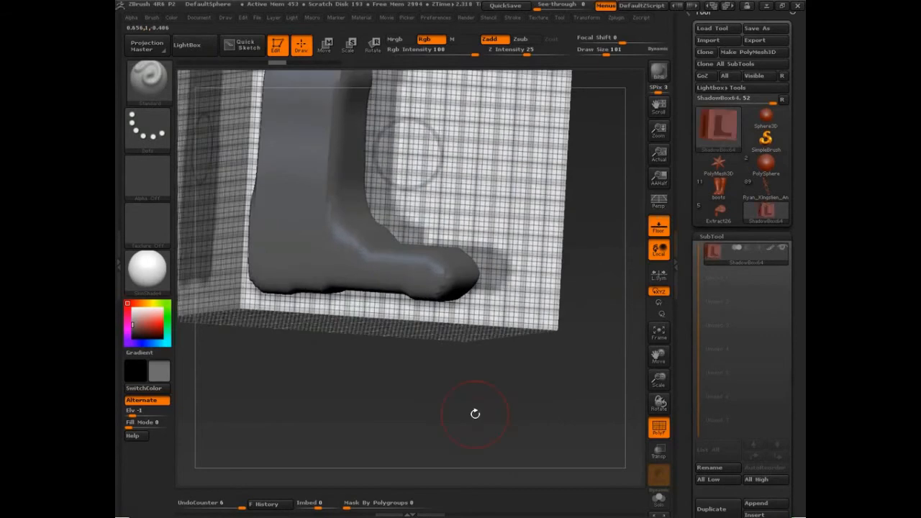
# - Sketch red vertical markup lines down the side of the boot shaft and in steps across the instep
pyautogui.press('ctrl')
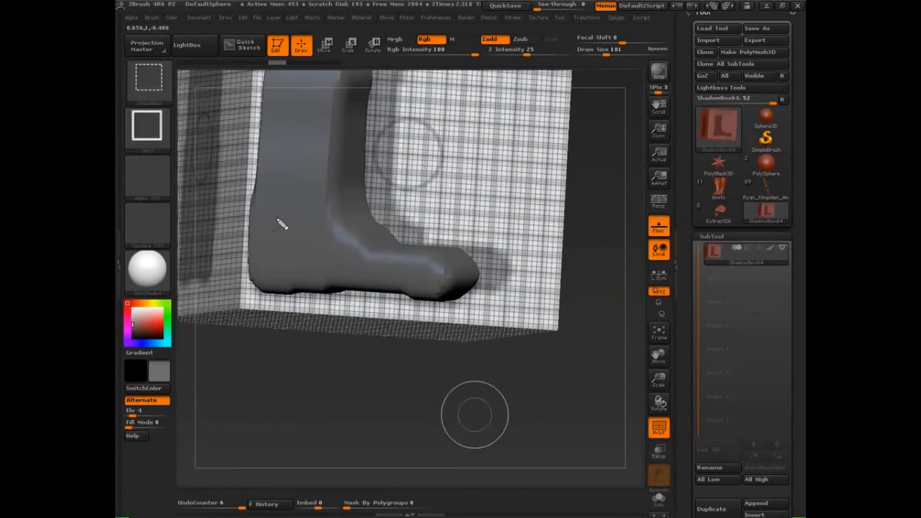
pyautogui.moveTo(318, 128); pyautogui.dragTo(304, 287)
pyautogui.moveTo(329, 90); pyautogui.dragTo(319, 280)
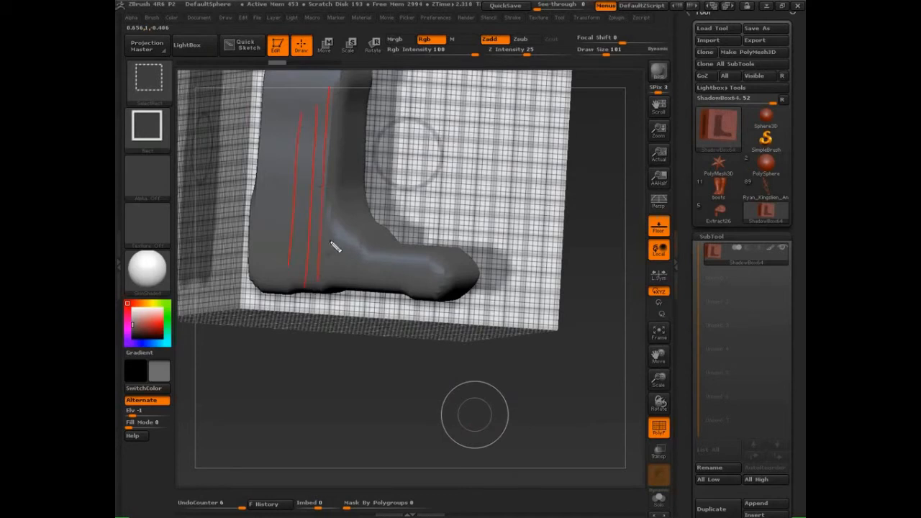
pyautogui.moveTo(330, 218); pyautogui.dragTo(329, 305)
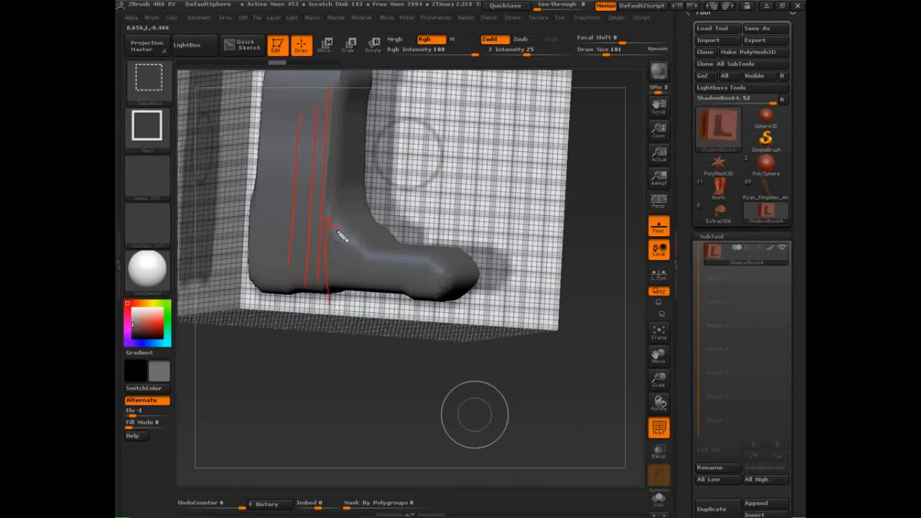
pyautogui.moveTo(339, 227); pyautogui.dragTo(337, 308)
pyautogui.moveTo(353, 239); pyautogui.dragTo(351, 306)
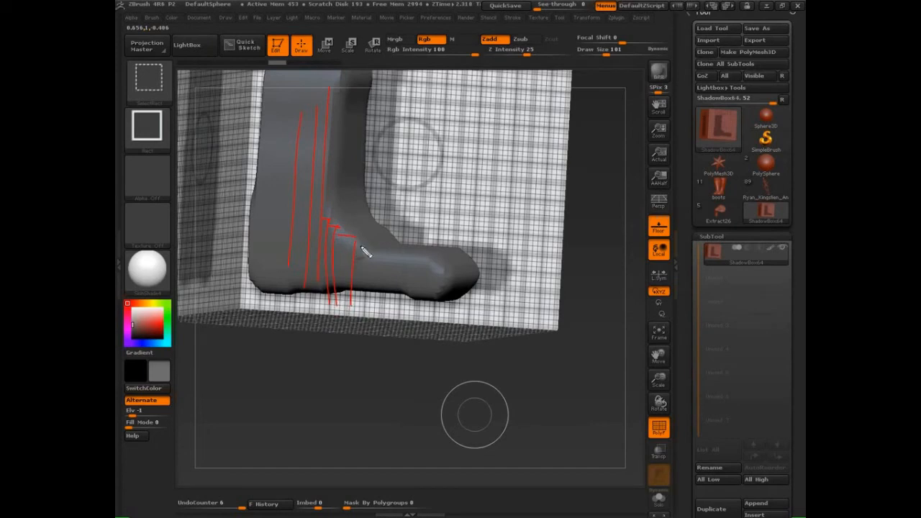
# - Sketch red horizontal markup lines across the boot and along its stepped front edge, and clear the markup
pyautogui.moveTo(364, 256); pyautogui.dragTo(435, 262)
pyautogui.moveTo(278, 249); pyautogui.dragTo(402, 261)
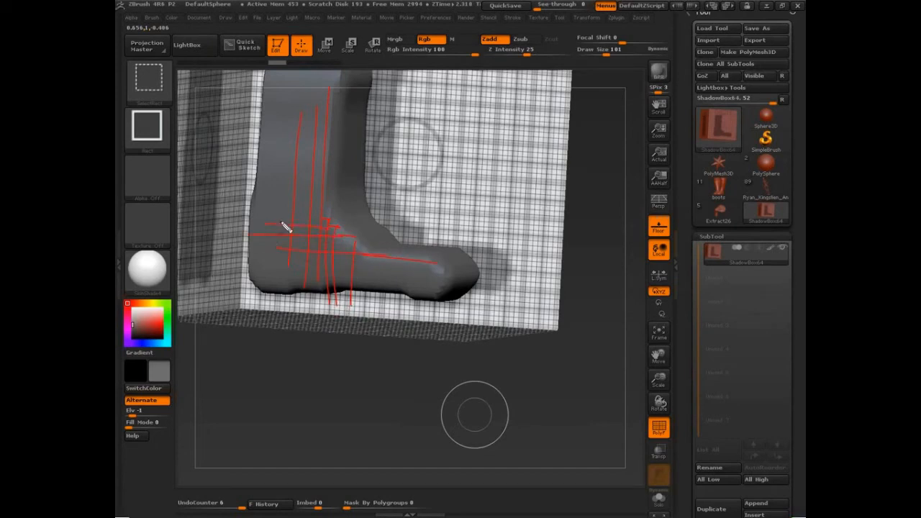
pyautogui.moveTo(237, 190); pyautogui.dragTo(332, 200)
pyautogui.moveTo(244, 169); pyautogui.dragTo(359, 169)
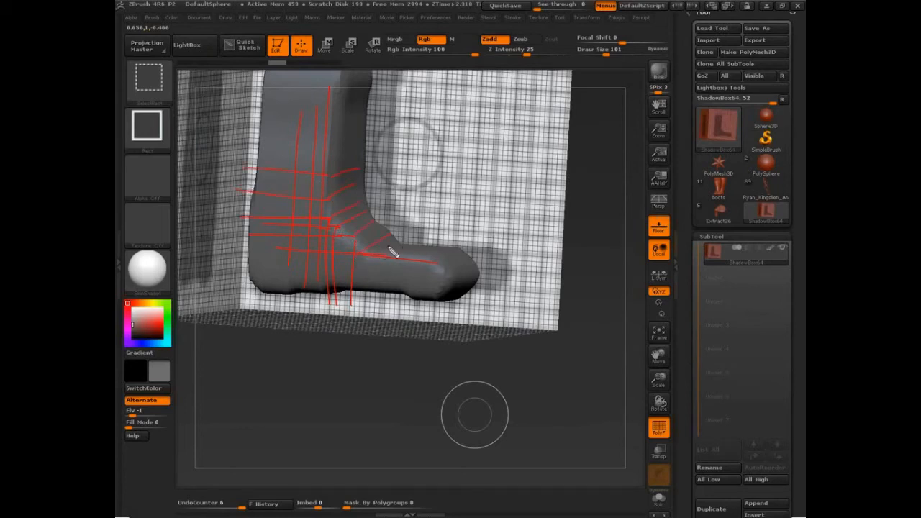
pyautogui.moveTo(392, 251); pyautogui.dragTo(475, 249)
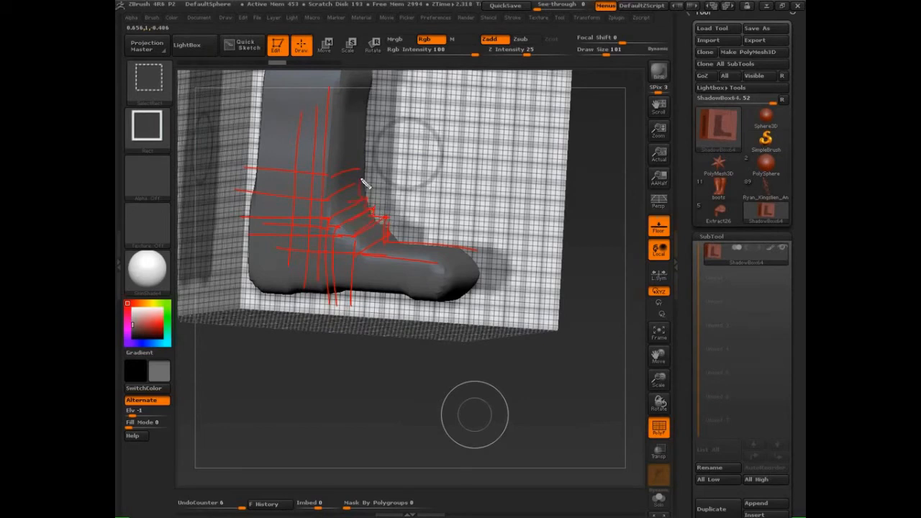
pyautogui.moveTo(364, 183); pyautogui.dragTo(374, 104)
pyautogui.click(466, 392)
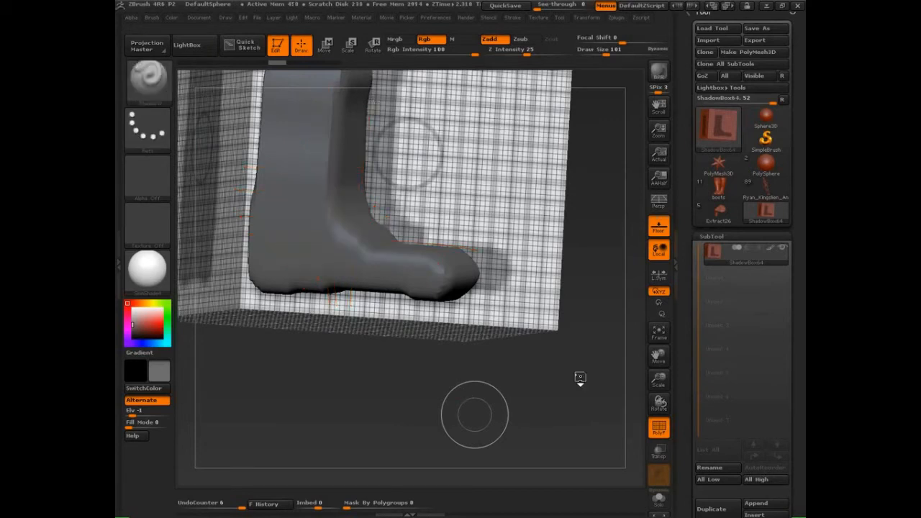
# - Mask along the underside of the forefoot and heel on the Right plane to flatten the boot's sole
pyautogui.moveTo(580, 378)
pyautogui.mouseDown()
pyautogui.moveTo(605, 399)
pyautogui.moveTo(593, 385)
pyautogui.moveTo(370, 308)
pyautogui.mouseUp()
pyautogui.press('s')
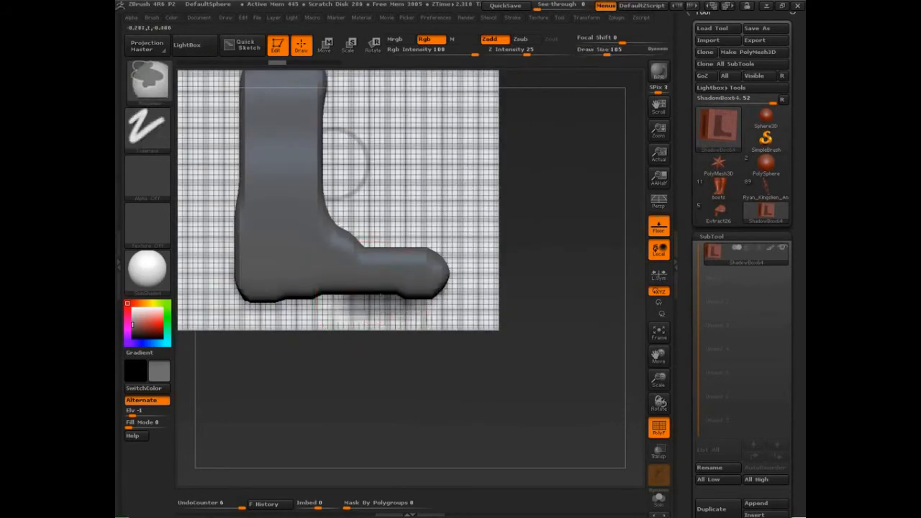
pyautogui.moveTo(504, 371); pyautogui.dragTo(504, 374)
pyautogui.press('b')
pyautogui.press('c')
pyautogui.press('b')
pyautogui.moveTo(245, 306)
pyautogui.mouseDown()
pyautogui.moveTo(284, 316)
pyautogui.moveTo(264, 301)
pyautogui.mouseUp()
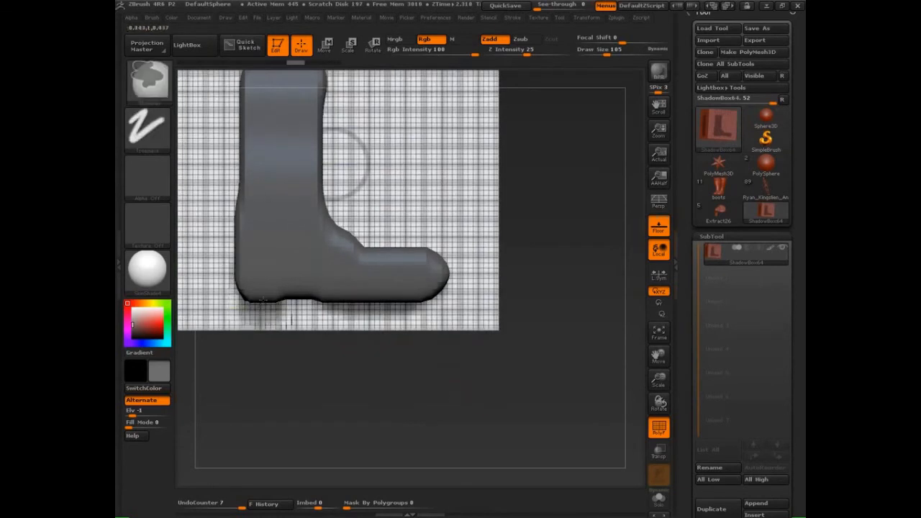
# - Erase the Right plane mask beneath the arch to separate the heel from the front sole
pyautogui.press('b')
pyautogui.press('s')
pyautogui.press('t')
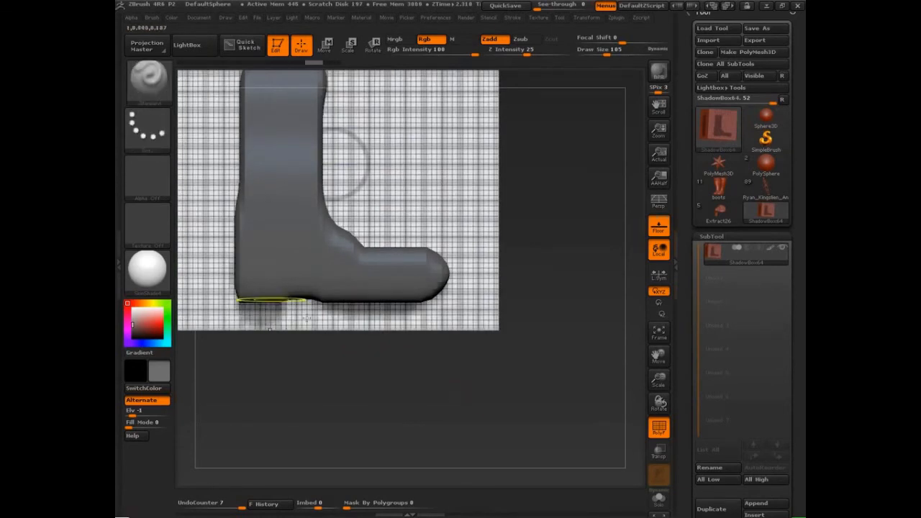
pyautogui.keyDown('shift'); pyautogui.moveTo(306, 318); pyautogui.dragTo(307, 296); pyautogui.keyUp('shift')
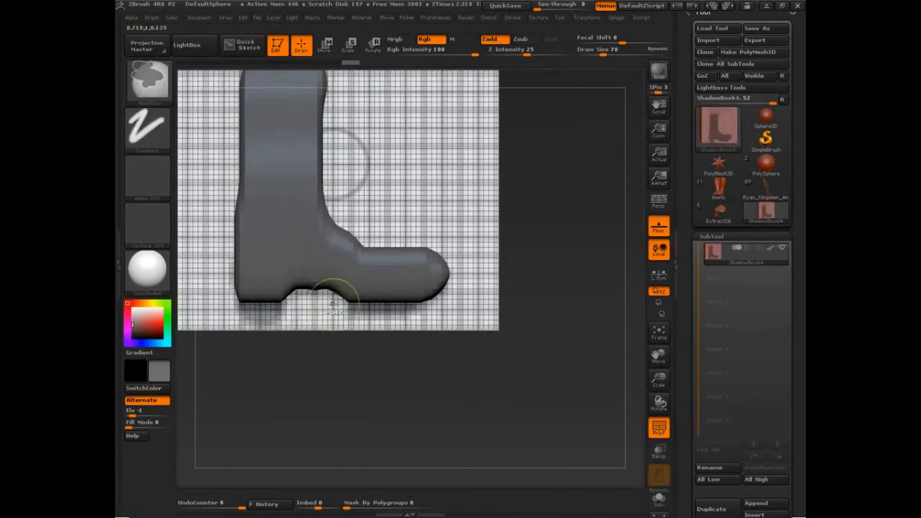
pyautogui.press('shift')
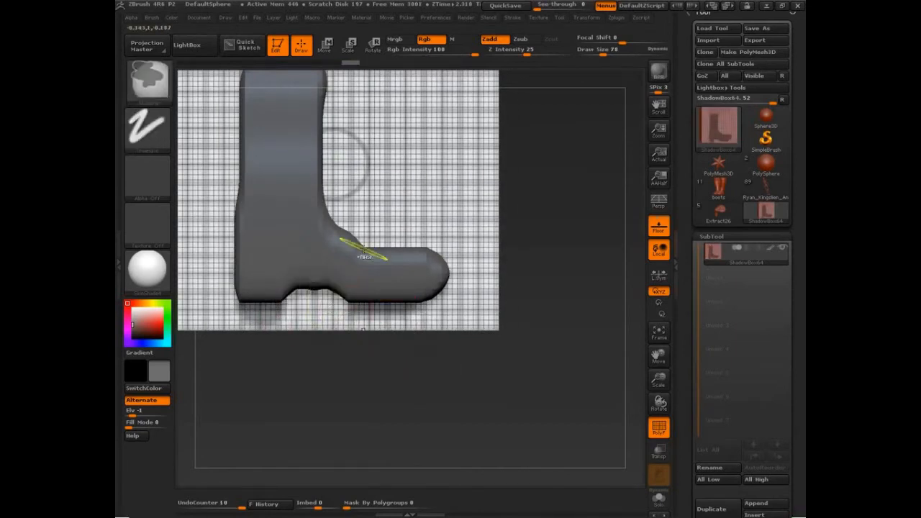
# - Mask extra areas along the instep on the Right plane to build up the slope between shaft and toe
pyautogui.moveTo(345, 248); pyautogui.dragTo(381, 231)
pyautogui.press('shift')
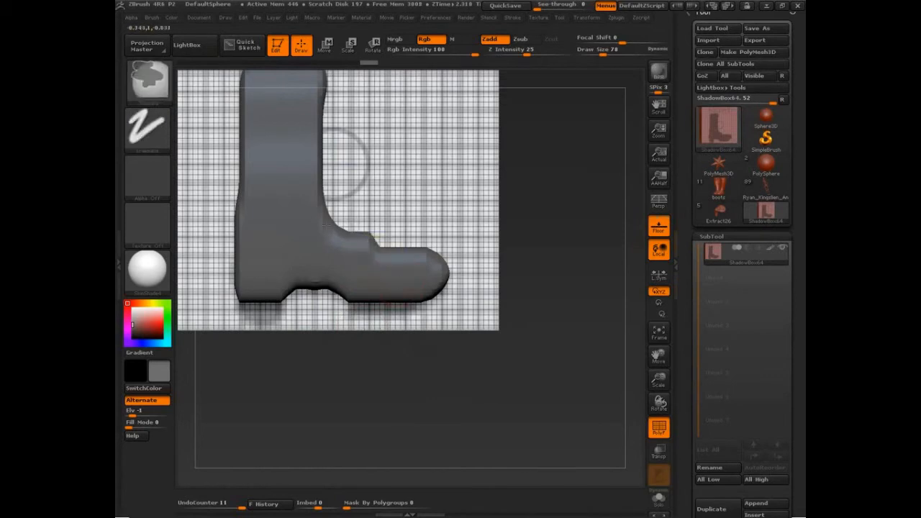
pyautogui.press('shift')
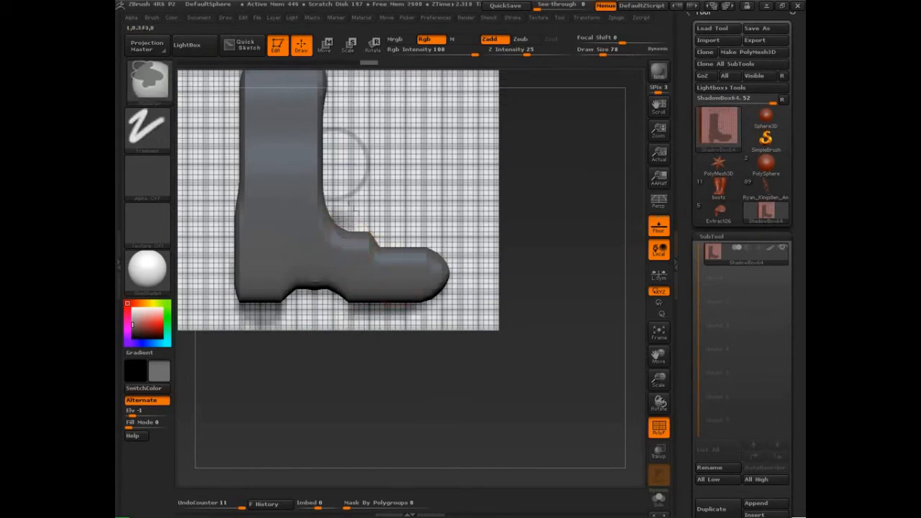
pyautogui.press('shift')
pyautogui.moveTo(350, 237); pyautogui.dragTo(439, 251)
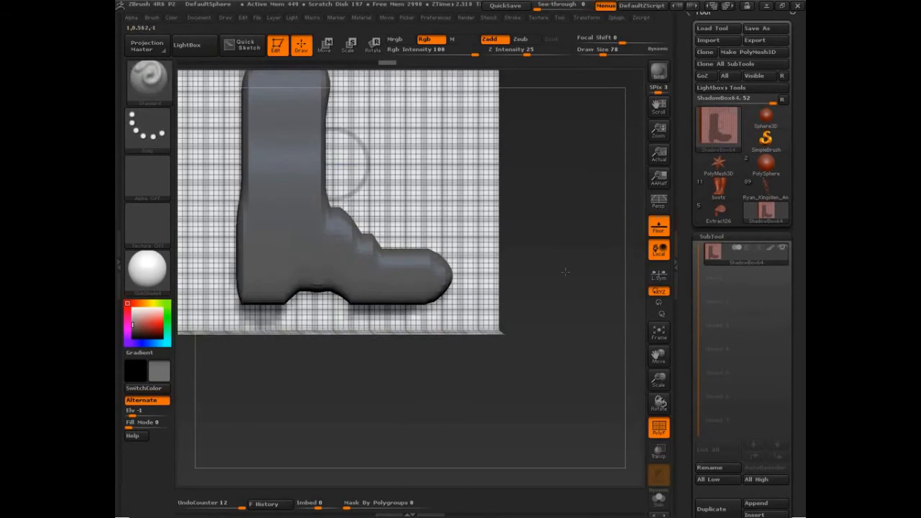
# - Narrow the boot's shaft and ankle by erasing the mask edges on the Back plane, with transparency enabled
pyautogui.moveTo(564, 271)
pyautogui.mouseDown()
pyautogui.moveTo(566, 258)
pyautogui.moveTo(270, 180)
pyautogui.moveTo(245, 123)
pyautogui.mouseUp()
pyautogui.moveTo(579, 223)
pyautogui.mouseDown()
pyautogui.moveTo(490, 312)
pyautogui.moveTo(380, 185)
pyautogui.moveTo(420, 238)
pyautogui.mouseUp()
pyautogui.press('shift')
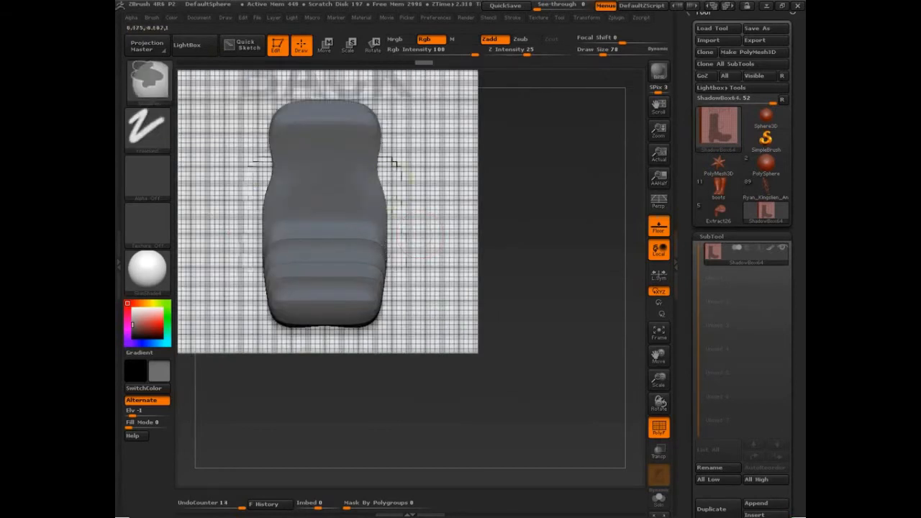
pyautogui.keyDown('shift'); pyautogui.moveTo(393, 164); pyautogui.dragTo(383, 223); pyautogui.keyUp('shift')
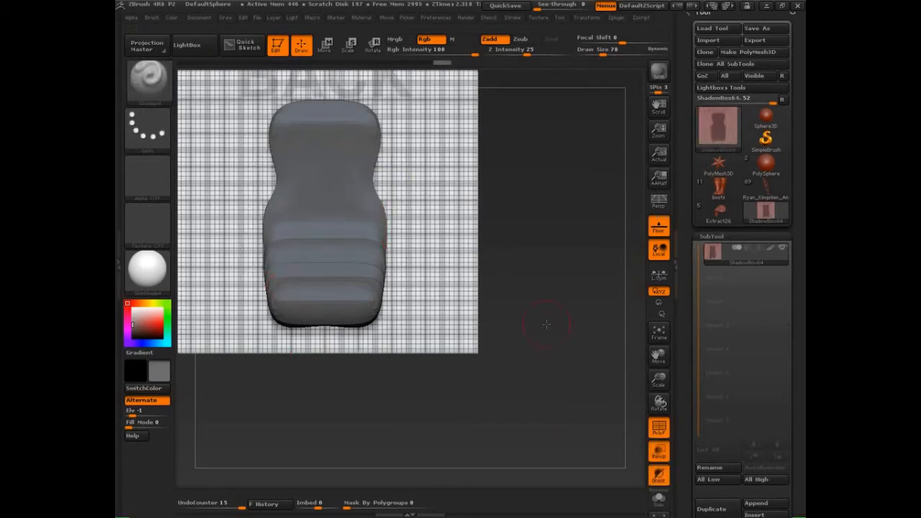
pyautogui.moveTo(545, 325)
pyautogui.mouseDown()
pyautogui.moveTo(272, 188)
pyautogui.moveTo(261, 226)
pyautogui.mouseUp()
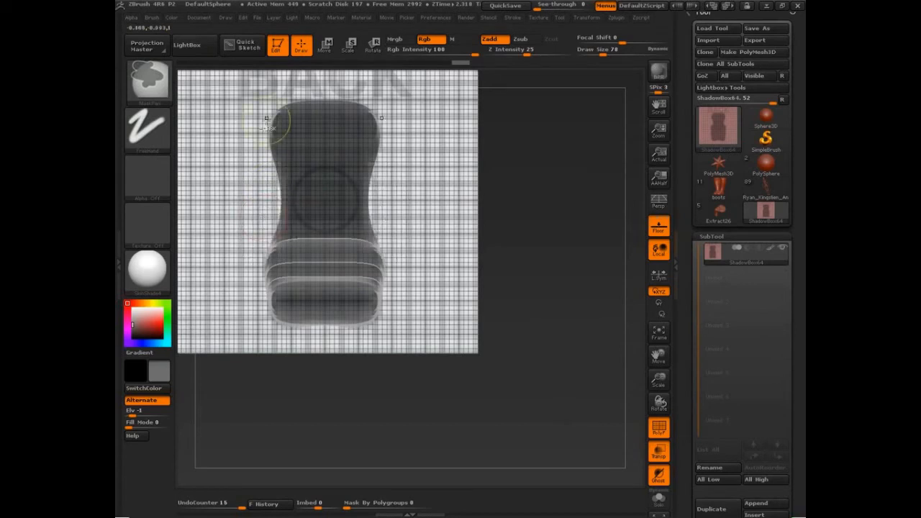
pyautogui.keyDown('ctrl'); pyautogui.keyDown('alt'); pyautogui.moveTo(267, 118); pyautogui.dragTo(263, 187); pyautogui.keyUp('alt'); pyautogui.keyUp('ctrl')
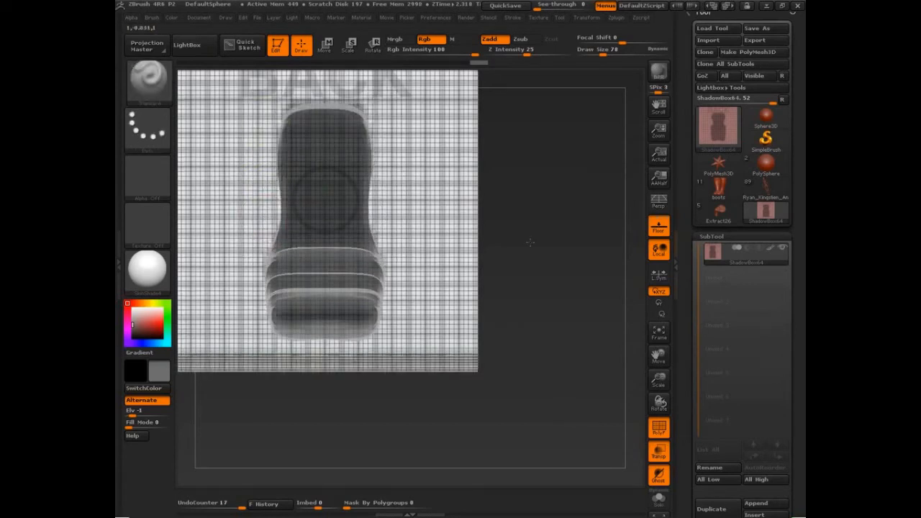
# - Hide the polyframe and slim both sides of the foot by erasing the Back plane mask, using transparency temporarily
pyautogui.moveTo(530, 243); pyautogui.dragTo(551, 347)
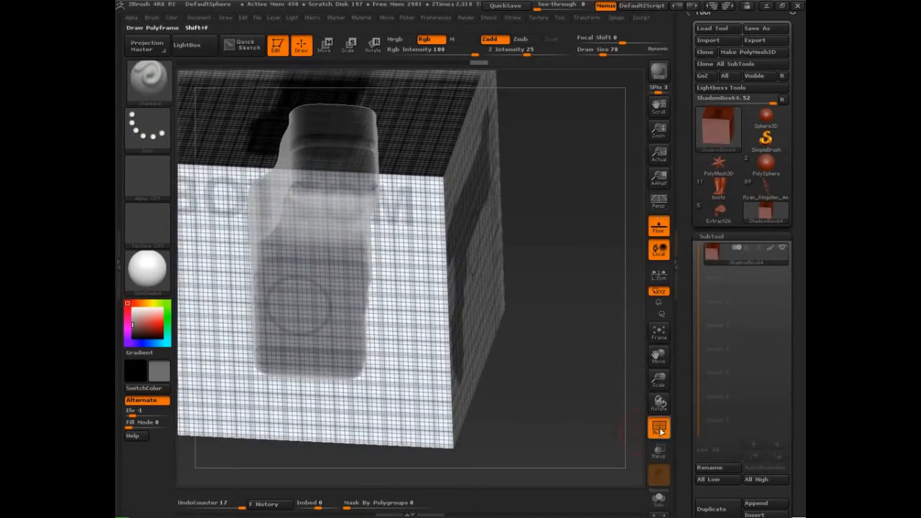
pyautogui.click(659, 429)
pyautogui.moveTo(559, 424); pyautogui.dragTo(550, 443)
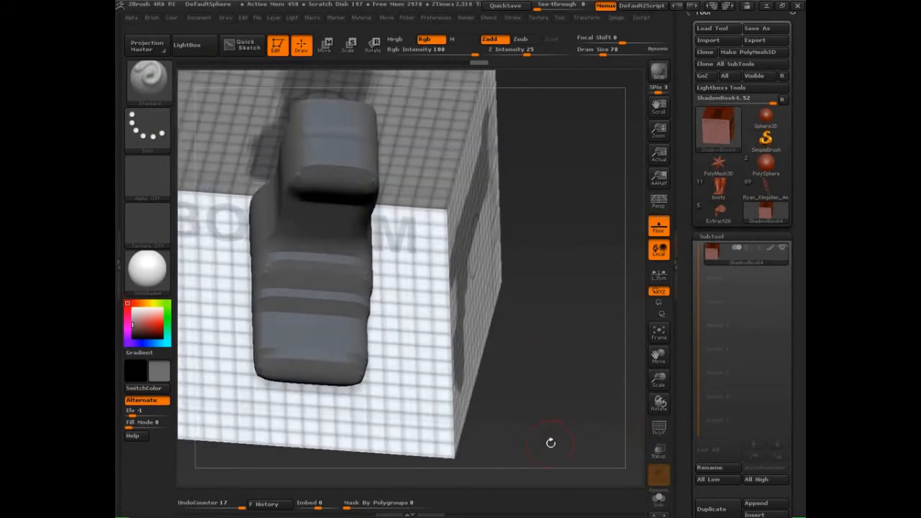
pyautogui.hotkey('ctrl', 'shift')
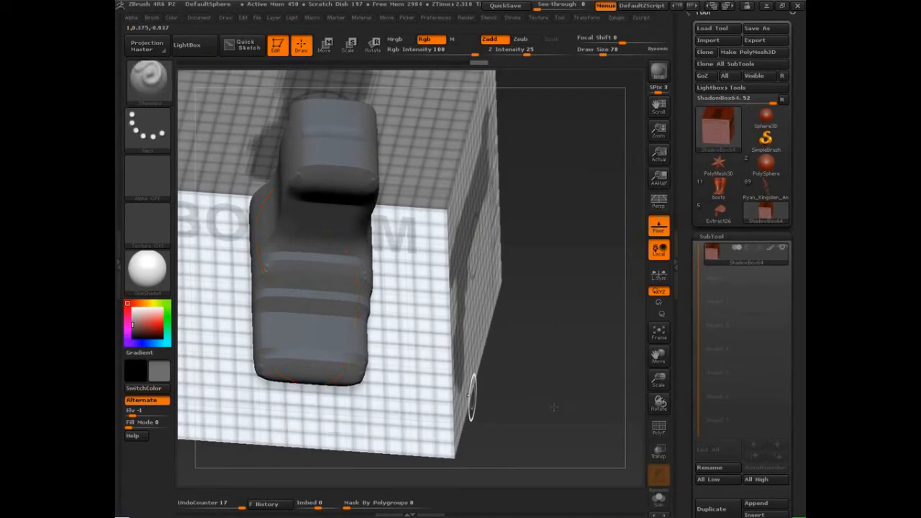
pyautogui.moveTo(554, 407); pyautogui.dragTo(551, 364)
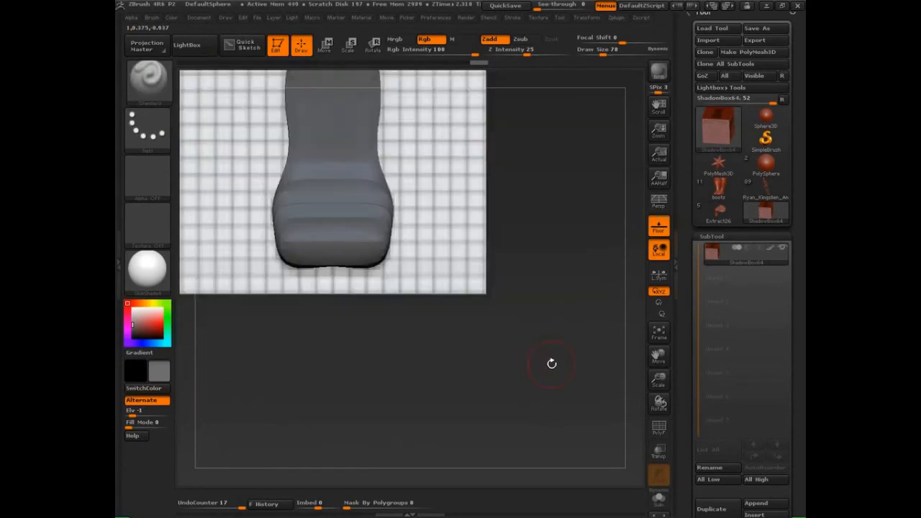
pyautogui.click(659, 451)
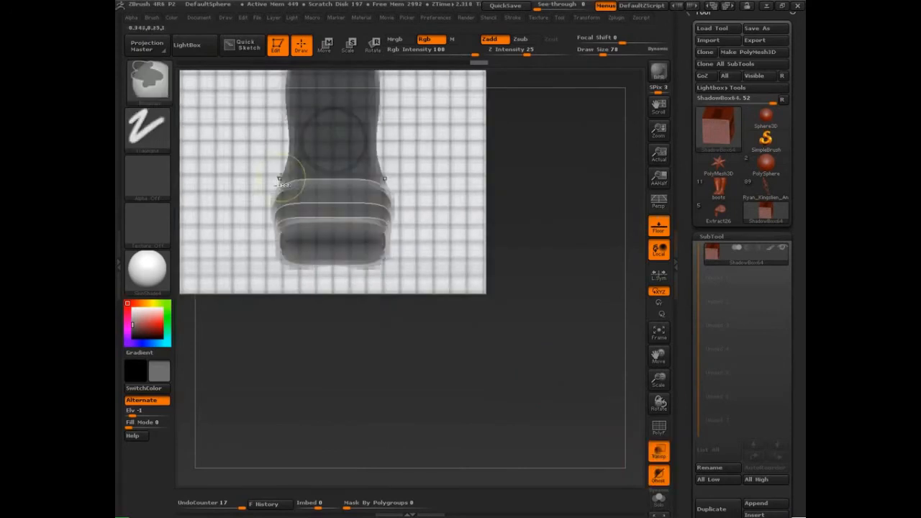
pyautogui.moveTo(278, 195)
pyautogui.keyDown('ctrl'); pyautogui.keyDown('alt'); pyautogui.mouseDown()
pyautogui.moveTo(278, 207)
pyautogui.moveTo(280, 165)
pyautogui.moveTo(273, 261)
pyautogui.mouseUp(); pyautogui.keyUp('alt'); pyautogui.keyUp('ctrl')
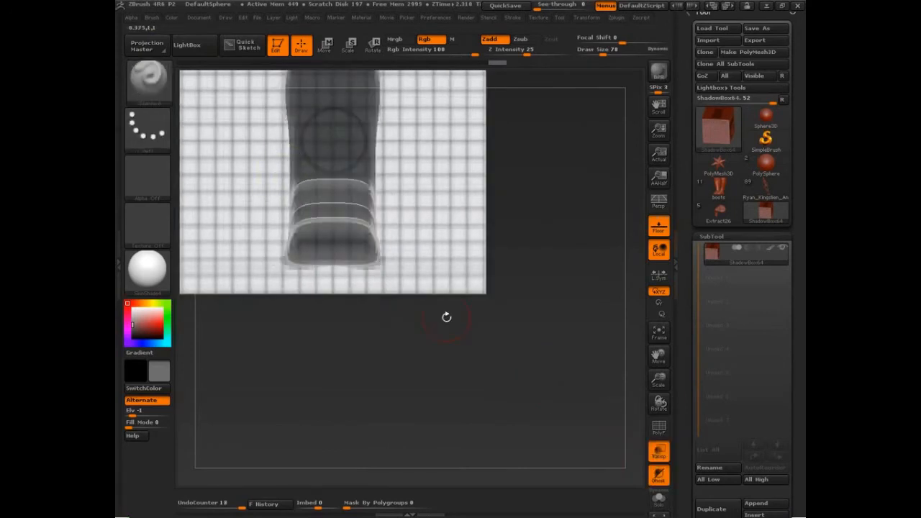
pyautogui.moveTo(572, 267); pyautogui.dragTo(573, 294)
pyautogui.click(662, 453)
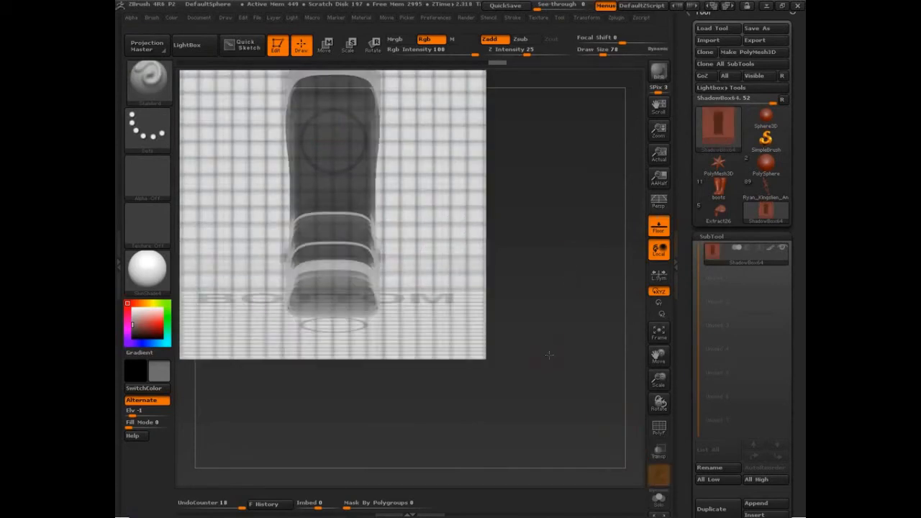
# - Check the boot from several angles and open the ShadowBox settings within the Geometry section
pyautogui.moveTo(549, 354); pyautogui.dragTo(536, 394)
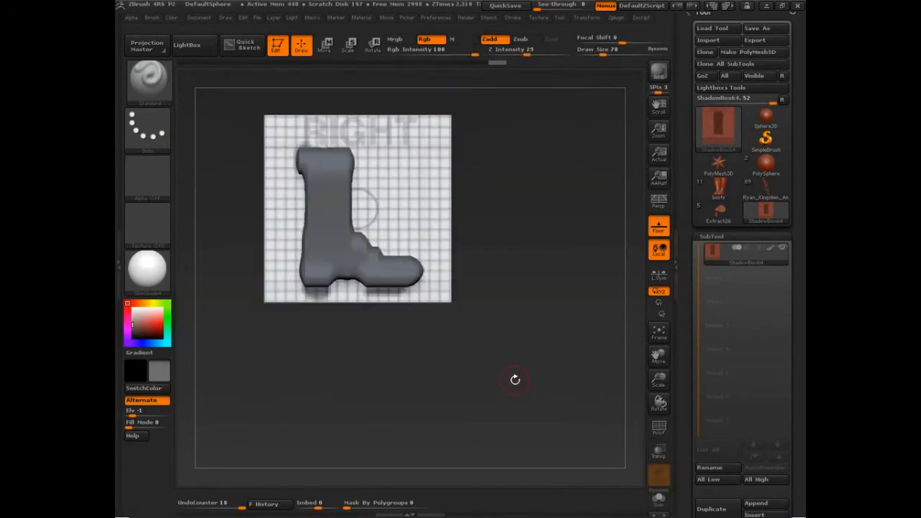
pyautogui.moveTo(536, 328); pyautogui.dragTo(436, 273)
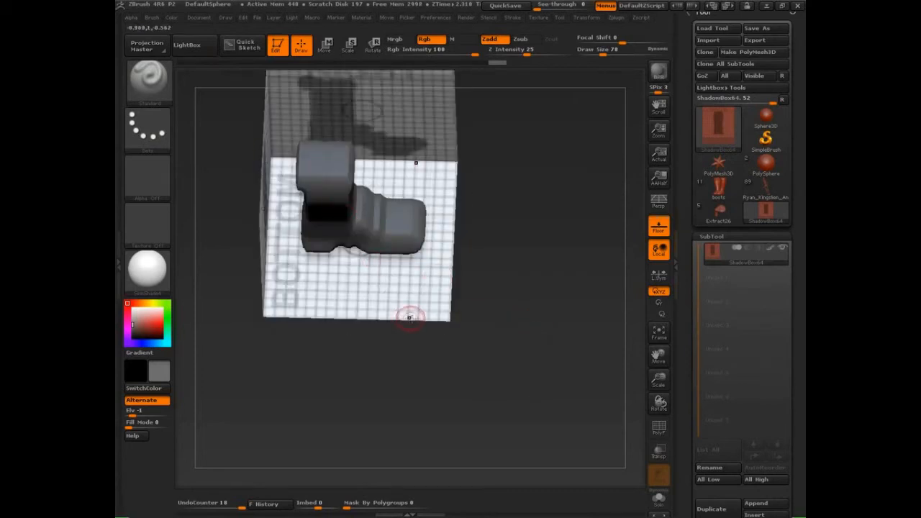
pyautogui.keyDown('shift'); pyautogui.moveTo(514, 378); pyautogui.dragTo(525, 342); pyautogui.keyUp('shift')
pyautogui.click(711, 236)
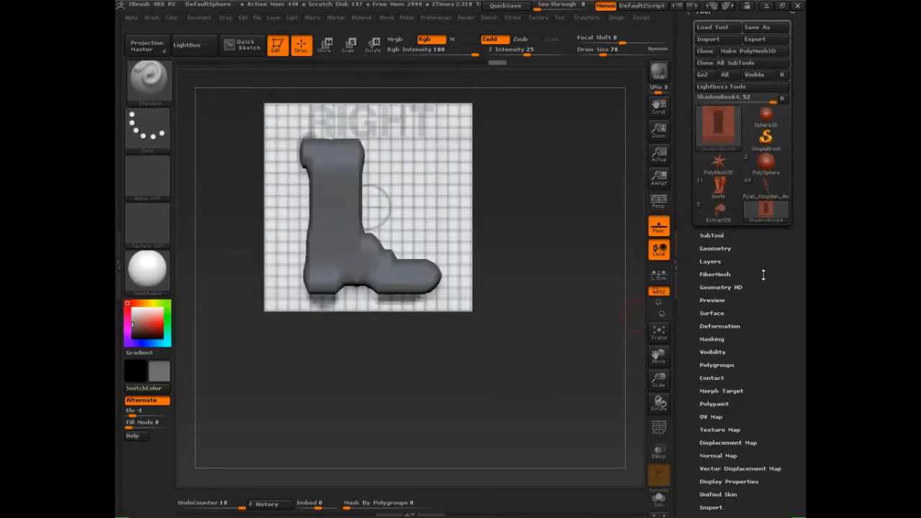
pyautogui.moveTo(763, 275); pyautogui.dragTo(760, 159)
pyautogui.click(716, 133)
pyautogui.moveTo(682, 284); pyautogui.dragTo(621, 218)
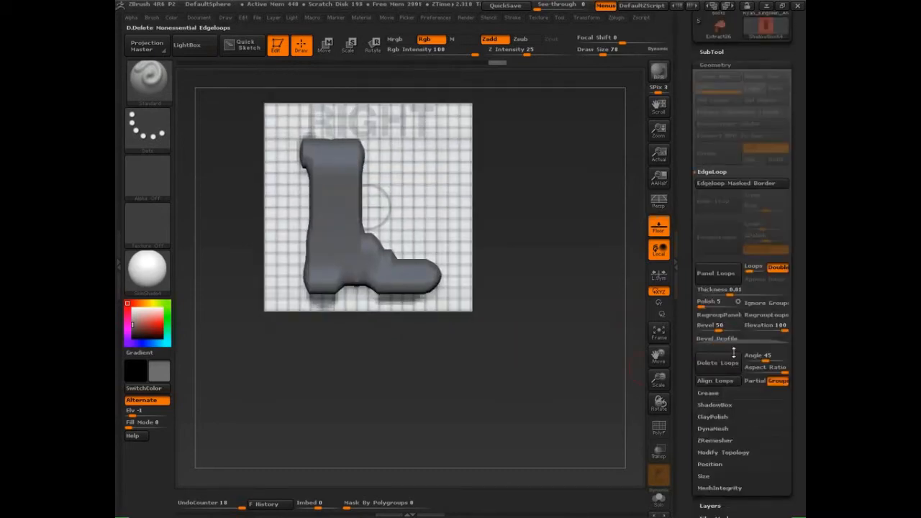
pyautogui.click(716, 404)
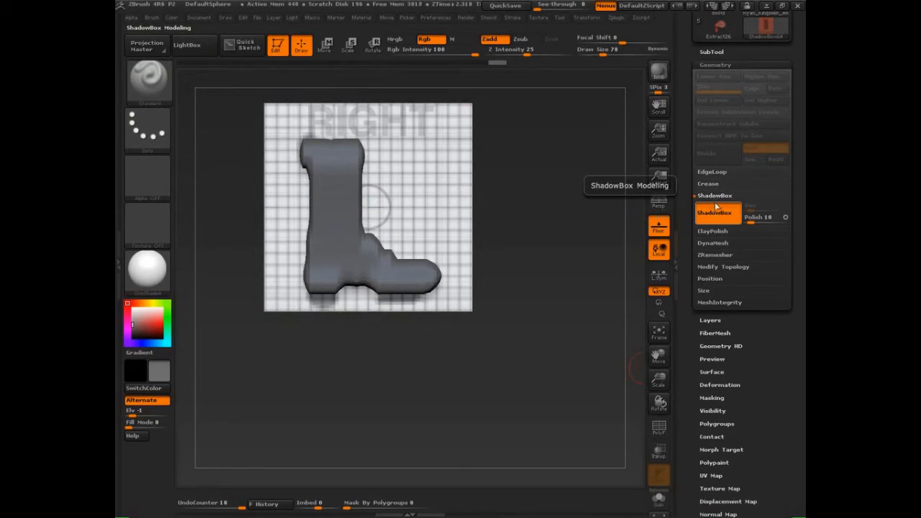
# - Turn ShadowBox off to inspect the boot as a regular mesh, and undo the conversion
pyautogui.press('ctrl')
pyautogui.click(718, 213)
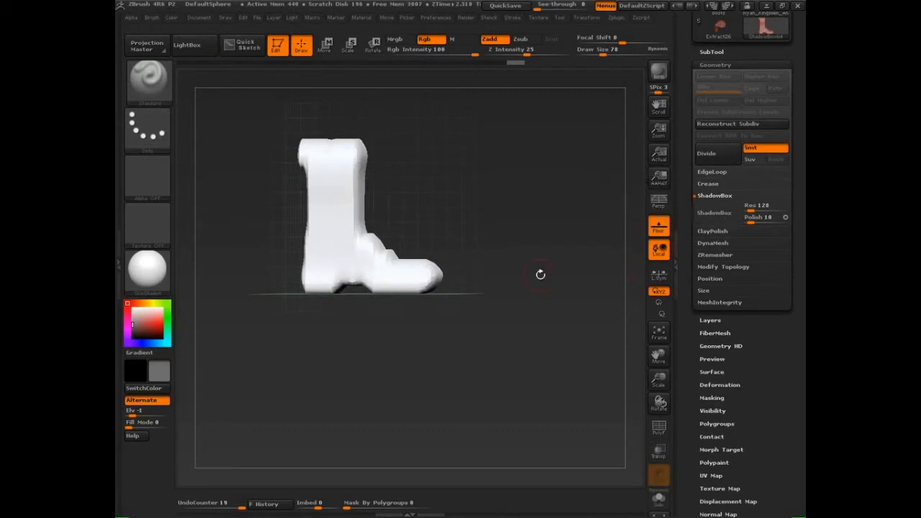
pyautogui.moveTo(571, 276); pyautogui.dragTo(652, 280)
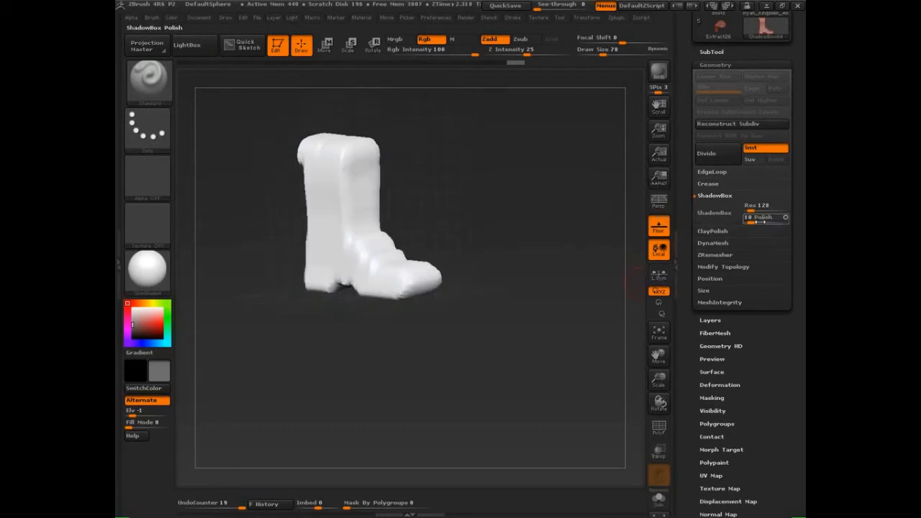
pyautogui.press('ctrl')
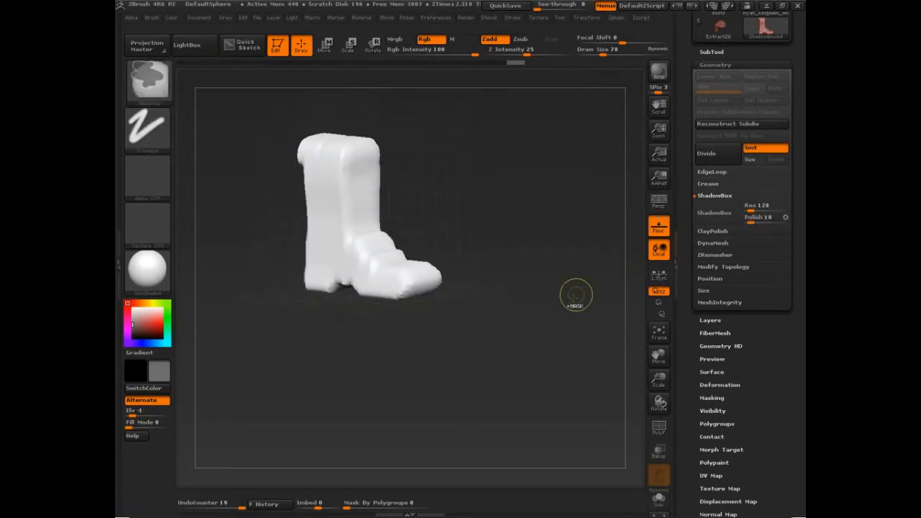
pyautogui.hotkey('ctrl', 'z')
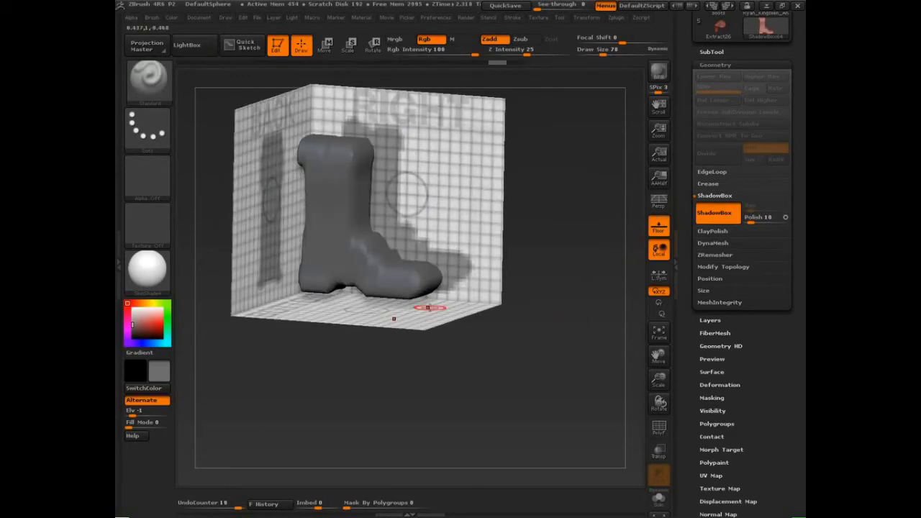
# - Try converting the boot with ShadowBox Polish set to 0, inspect its polyframe, and undo the conversion
pyautogui.click(717, 212)
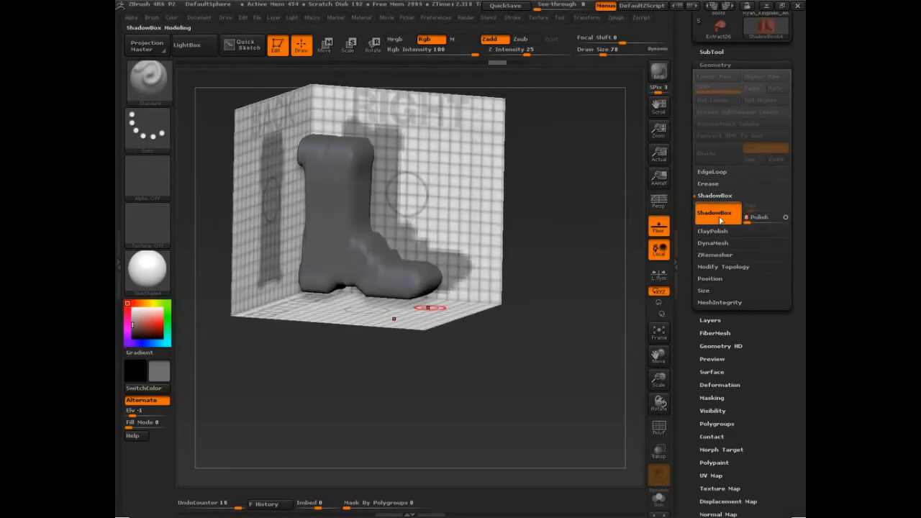
pyautogui.hotkey('ctrl', 'z')
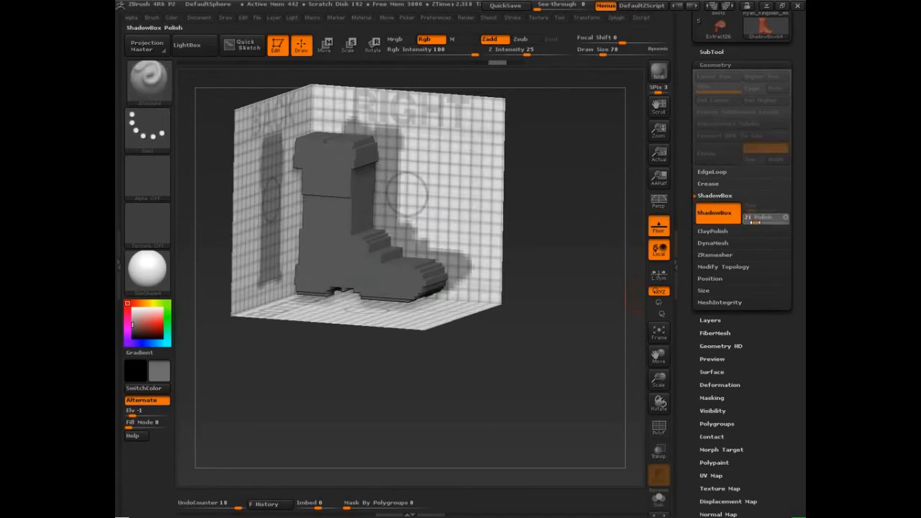
pyautogui.moveTo(755, 220); pyautogui.dragTo(719, 223)
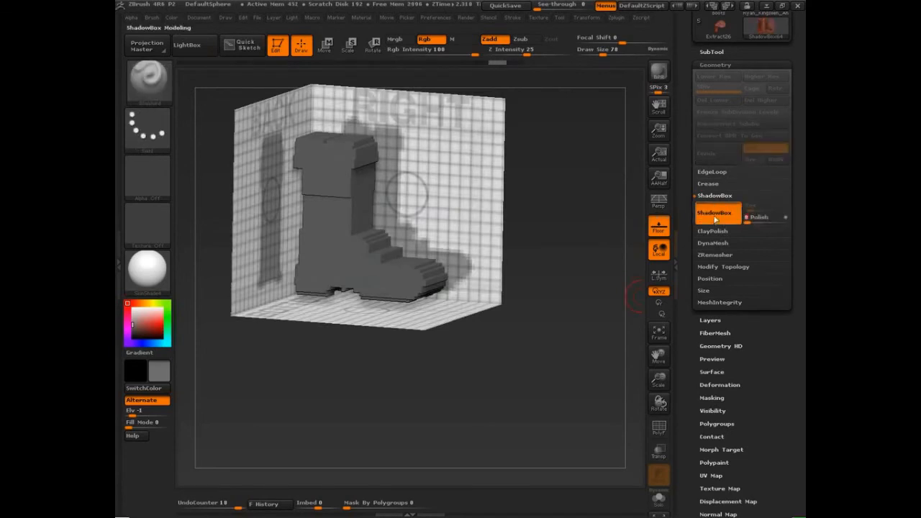
pyautogui.click(717, 217)
pyautogui.hotkey('shift', 'f')
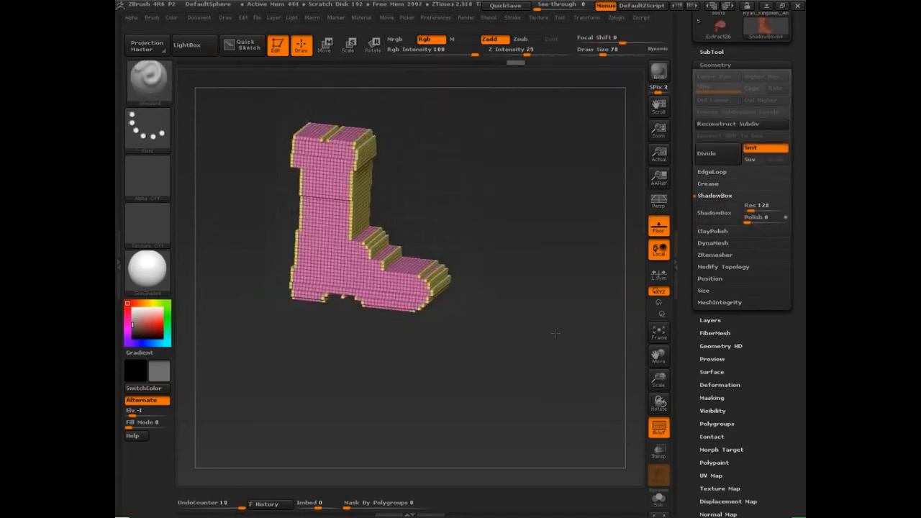
pyautogui.keyDown('alt'); pyautogui.moveTo(562, 349); pyautogui.dragTo(576, 419); pyautogui.keyUp('alt')
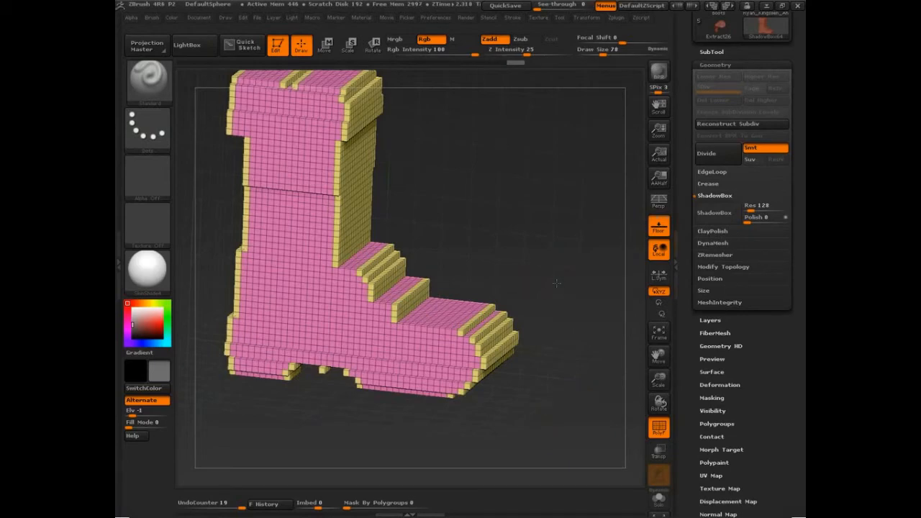
pyautogui.press('ctrl')
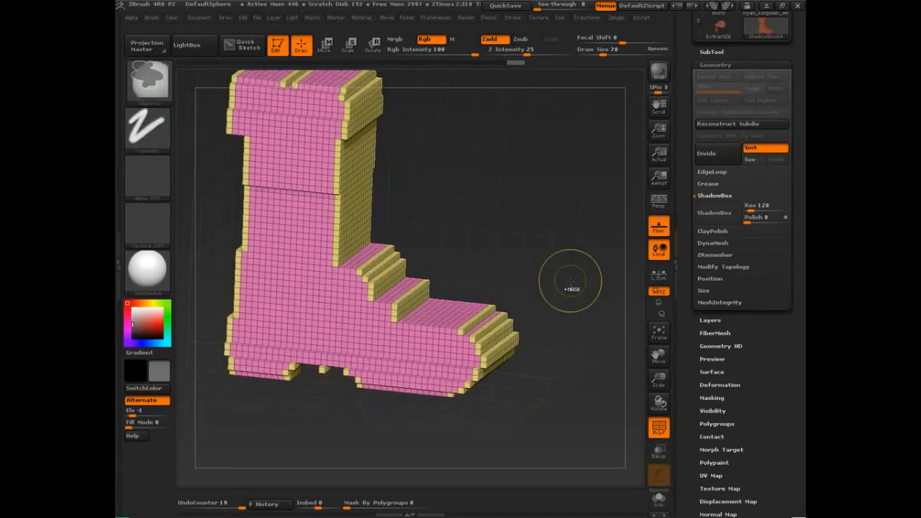
pyautogui.hotkey('ctrl', 'z')
# - Set ShadowBox Polish to 10 and turn ShadowBox off to convert the boot to a polished mesh
pyautogui.moveTo(748, 217); pyautogui.dragTo(768, 227)
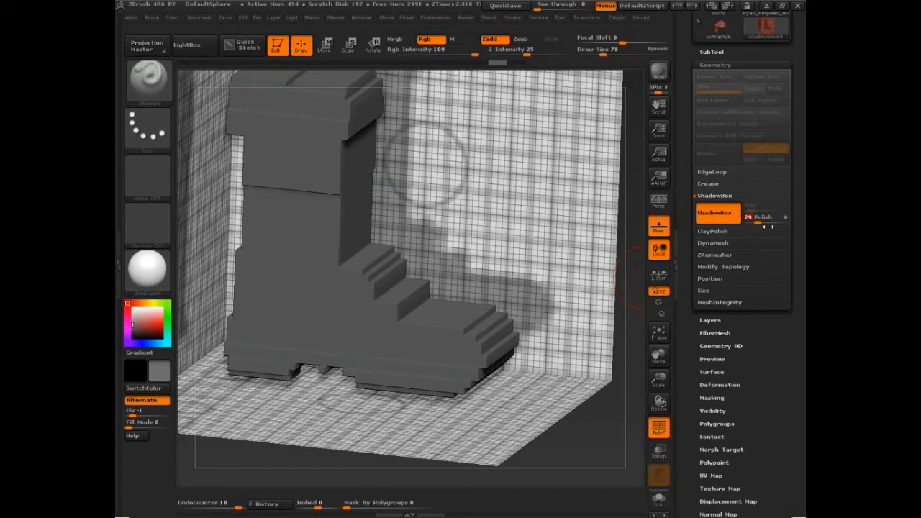
pyautogui.write('10')
pyautogui.press('Return')
pyautogui.click(718, 212)
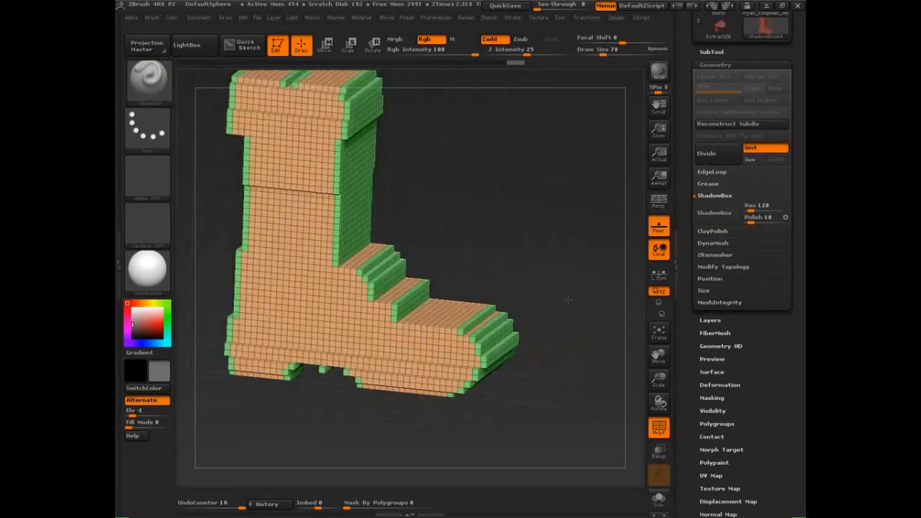
pyautogui.moveTo(568, 300); pyautogui.dragTo(592, 300)
pyautogui.hotkey('ctrl', 'z')
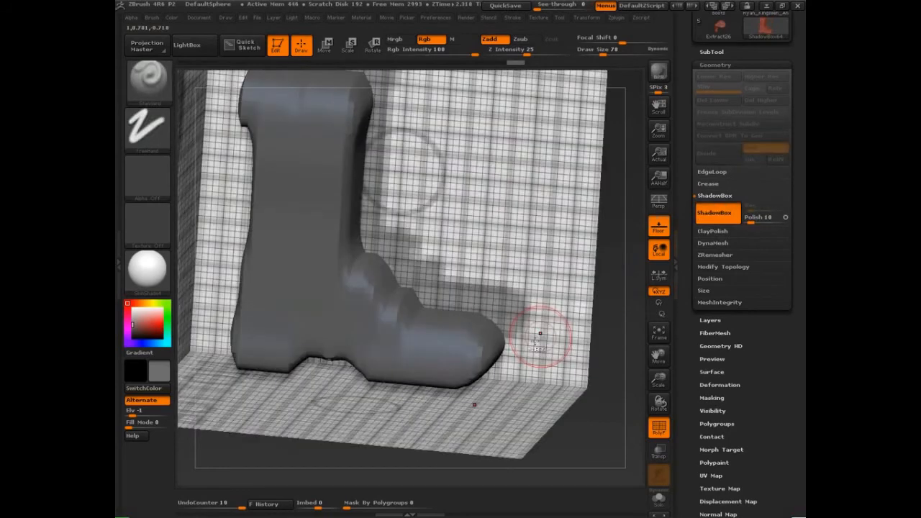
pyautogui.click(714, 213)
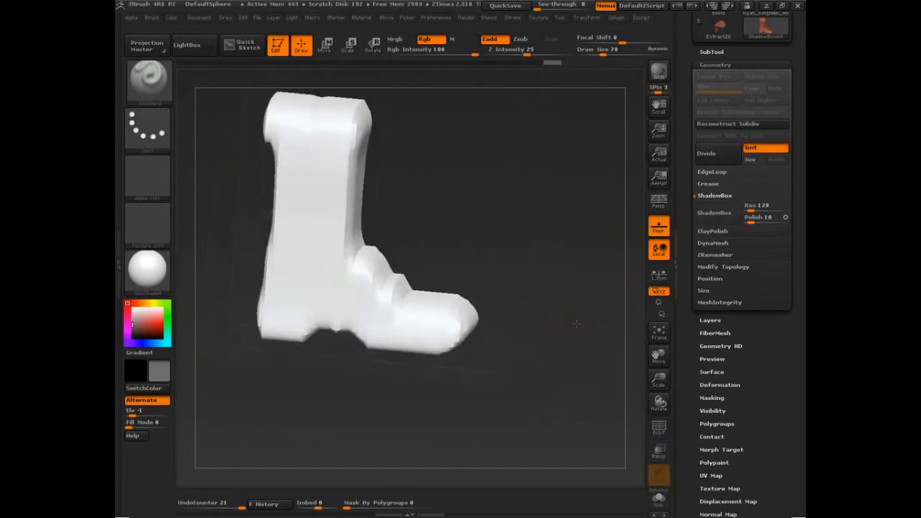
# - Smooth the stepped instep, the shaft edges and the underside of the boot with a draw size of 150
pyautogui.moveTo(561, 295); pyautogui.dragTo(607, 305)
pyautogui.moveTo(541, 290)
pyautogui.mouseDown()
pyautogui.moveTo(419, 309)
pyautogui.moveTo(364, 302)
pyautogui.moveTo(354, 284)
pyautogui.moveTo(378, 303)
pyautogui.moveTo(329, 213)
pyautogui.moveTo(328, 245)
pyautogui.mouseUp()
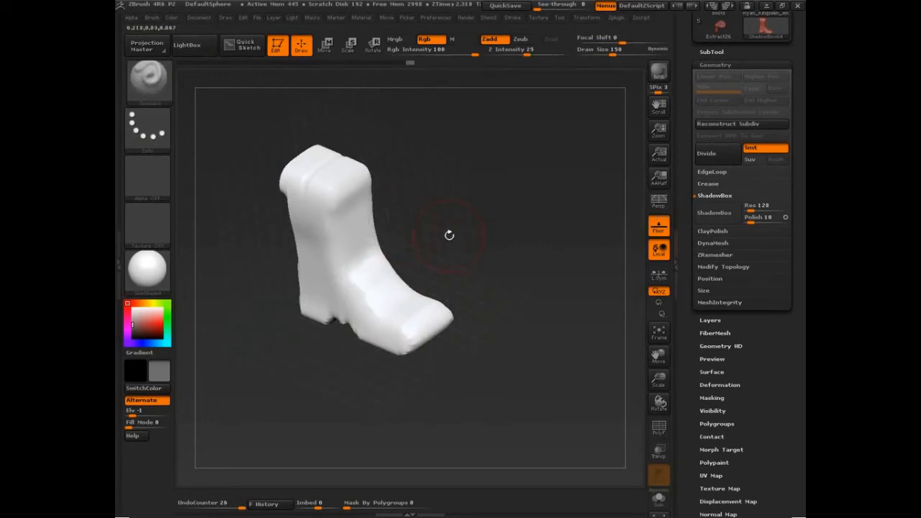
pyautogui.moveTo(448, 233); pyautogui.dragTo(309, 232)
pyautogui.keyDown('shift'); pyautogui.moveTo(311, 186); pyautogui.dragTo(266, 274); pyautogui.keyUp('shift')
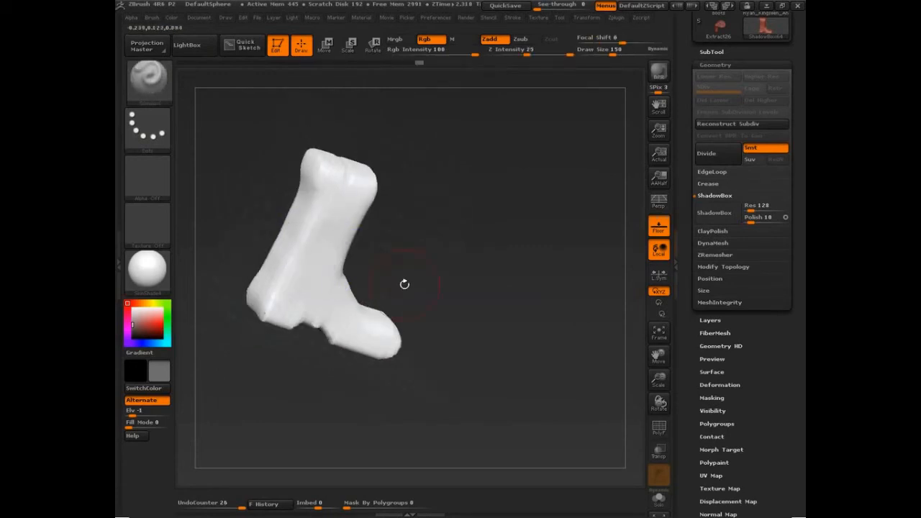
pyautogui.moveTo(404, 285); pyautogui.dragTo(387, 274)
pyautogui.keyDown('shift'); pyautogui.moveTo(293, 340); pyautogui.dragTo(341, 365); pyautogui.keyUp('shift')
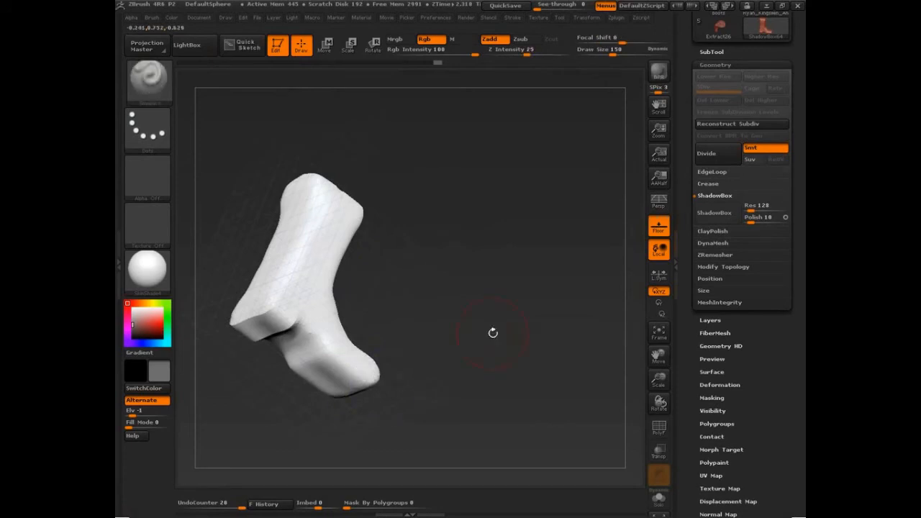
pyautogui.moveTo(494, 333)
pyautogui.mouseDown()
pyautogui.moveTo(520, 333)
pyautogui.moveTo(523, 375)
pyautogui.moveTo(515, 368)
pyautogui.mouseUp()
# - Taper the boot's toe from above using the Move brush at draw size 226, and hide the floor grid
pyautogui.press('b')
pyautogui.press('m')
pyautogui.press('v')
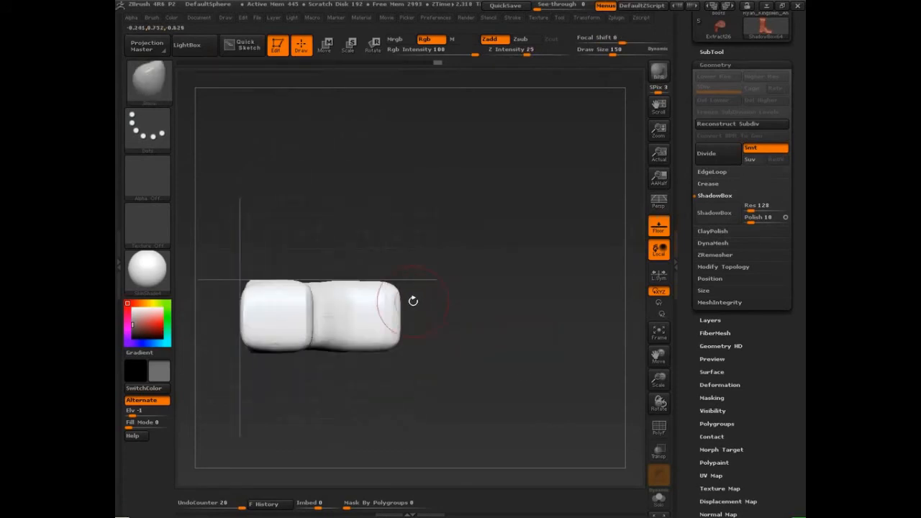
pyautogui.press('s')
pyautogui.moveTo(413, 302); pyautogui.dragTo(425, 316)
pyautogui.moveTo(373, 287)
pyautogui.mouseDown()
pyautogui.moveTo(336, 285)
pyautogui.moveTo(361, 282)
pyautogui.moveTo(405, 301)
pyautogui.mouseUp()
pyautogui.moveTo(391, 342); pyautogui.dragTo(356, 340)
pyautogui.moveTo(472, 343)
pyautogui.mouseDown()
pyautogui.moveTo(358, 245)
pyautogui.moveTo(288, 283)
pyautogui.moveTo(287, 275)
pyautogui.moveTo(323, 289)
pyautogui.mouseUp()
pyautogui.click(659, 226)
pyautogui.moveTo(473, 251); pyautogui.dragTo(472, 272)
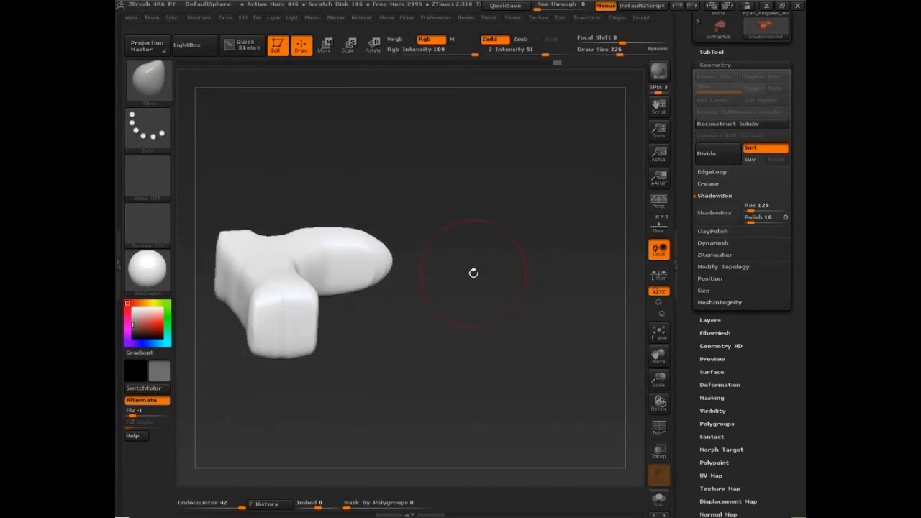
# - Widen the ball of the foot from the sole view with the Move brush at draw size 270
pyautogui.moveTo(281, 269); pyautogui.dragTo(276, 252)
pyautogui.moveTo(364, 199)
pyautogui.mouseDown()
pyautogui.moveTo(511, 245)
pyautogui.moveTo(447, 289)
pyautogui.moveTo(551, 265)
pyautogui.mouseUp()
pyautogui.moveTo(378, 233); pyautogui.dragTo(379, 249)
pyautogui.hotkey('ctrl', 'z')
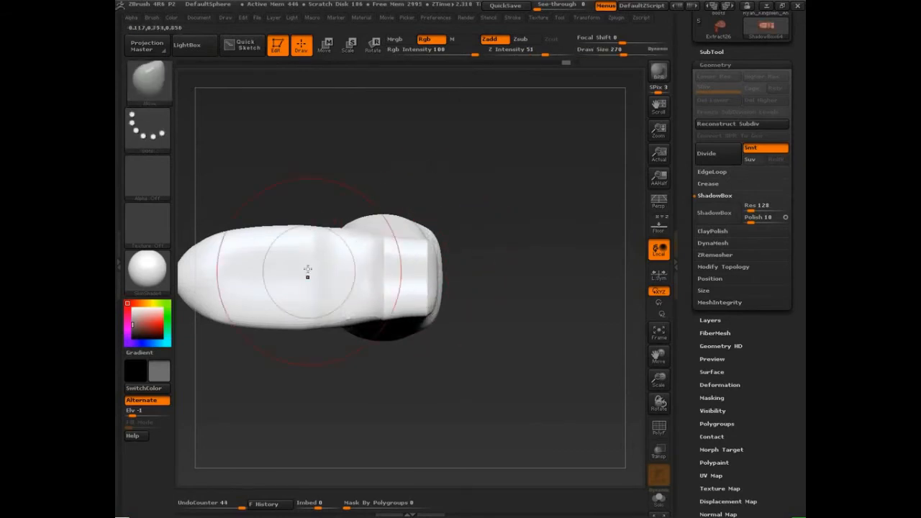
pyautogui.moveTo(281, 233); pyautogui.dragTo(277, 222)
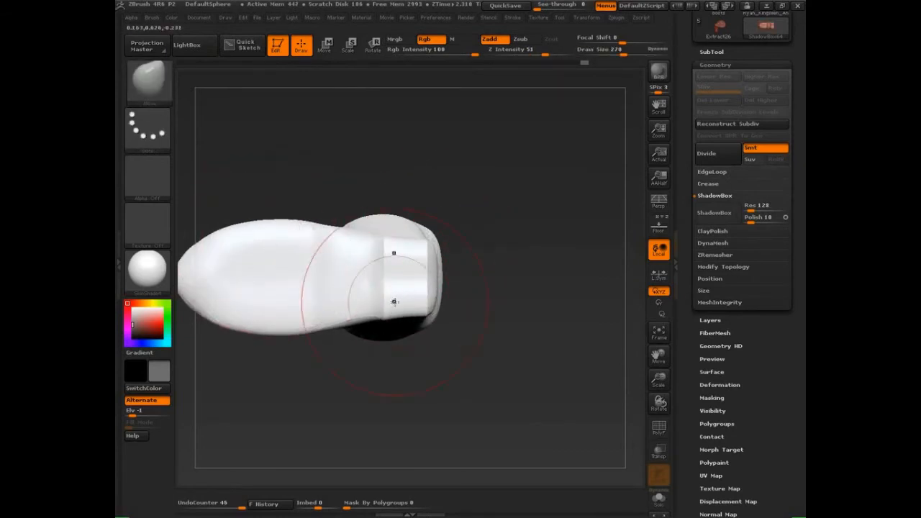
# - Try pushing in one side of the sole and arch with the Move brush, and undo those moves
pyautogui.moveTo(314, 331)
pyautogui.mouseDown()
pyautogui.moveTo(309, 284)
pyautogui.moveTo(314, 315)
pyautogui.moveTo(330, 303)
pyautogui.mouseUp()
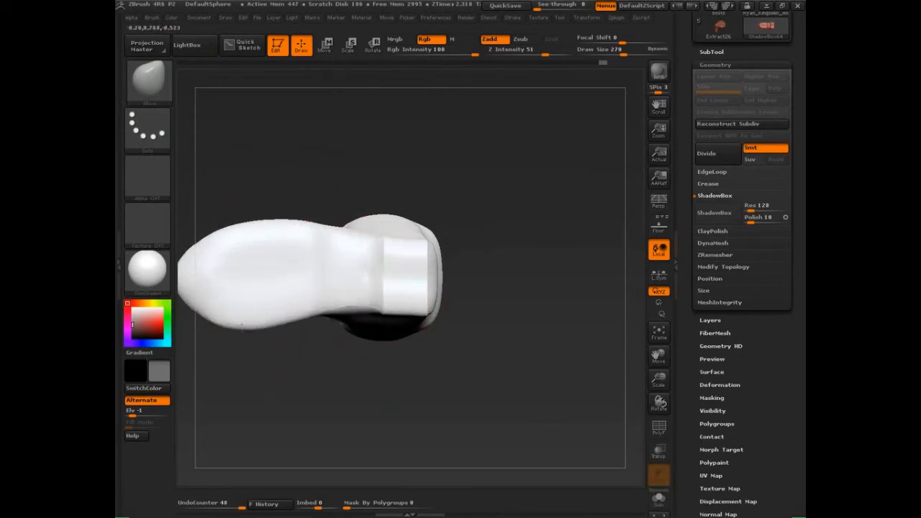
pyautogui.moveTo(242, 328); pyautogui.dragTo(254, 329)
pyautogui.moveTo(415, 301); pyautogui.dragTo(437, 278)
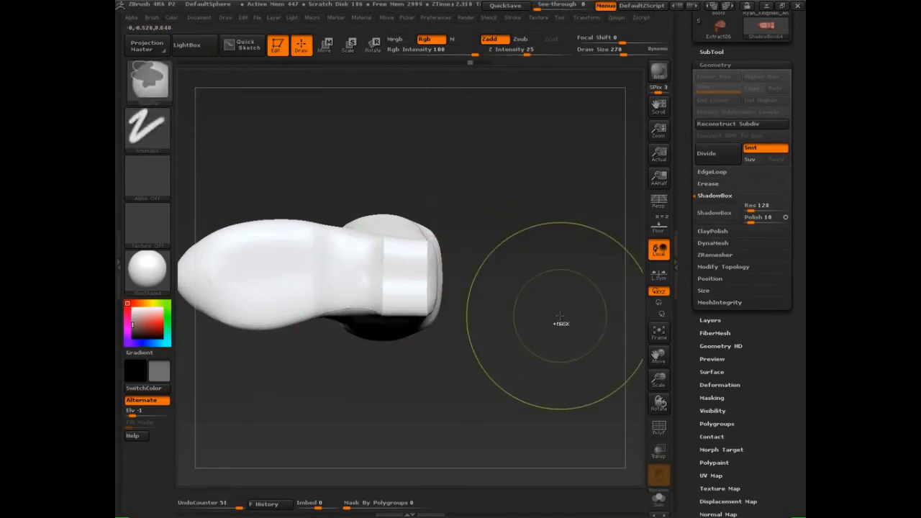
pyautogui.hotkey('ctrl', 'z')
pyautogui.hotkey('ctrl', 'z')
pyautogui.hotkey('ctrl', 'z')
pyautogui.hotkey('ctrl', 'z')
pyautogui.hotkey('ctrl', 'z')
pyautogui.hotkey('ctrl', 'z')
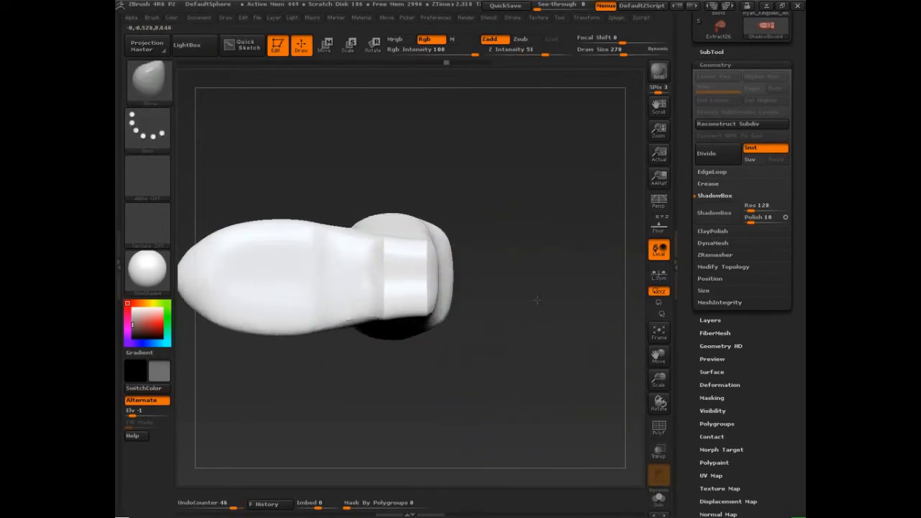
# - Resize the Move brush and adjust the sole near the arch and heel, undoing the last moves
pyautogui.press('s')
pyautogui.moveTo(411, 279)
pyautogui.mouseDown()
pyautogui.moveTo(398, 279)
pyautogui.moveTo(425, 277)
pyautogui.moveTo(377, 281)
pyautogui.moveTo(433, 261)
pyautogui.moveTo(497, 312)
pyautogui.moveTo(516, 303)
pyautogui.moveTo(532, 329)
pyautogui.moveTo(449, 288)
pyautogui.mouseUp()
pyautogui.press('s')
pyautogui.press('s')
pyautogui.moveTo(389, 227)
pyautogui.mouseDown()
pyautogui.moveTo(397, 227)
pyautogui.moveTo(379, 226)
pyautogui.mouseUp()
pyautogui.hotkey('ctrl', 'z')
pyautogui.hotkey('ctrl', 'z')
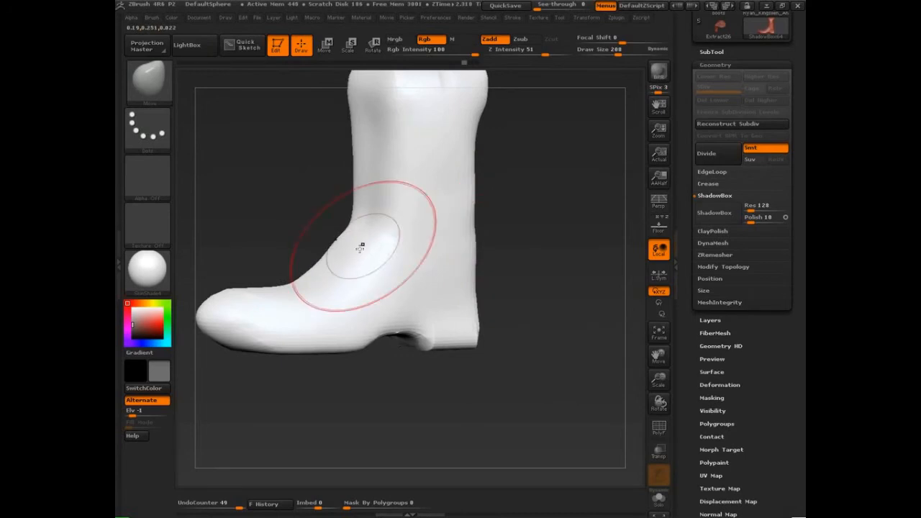
# - Reshape the instep slope and shorten the toe in side view with the Move brush, enlarging its draw size to 312
pyautogui.moveTo(360, 242)
pyautogui.mouseDown()
pyautogui.moveTo(317, 271)
pyautogui.moveTo(344, 275)
pyautogui.moveTo(338, 294)
pyautogui.mouseUp()
pyautogui.press('s')
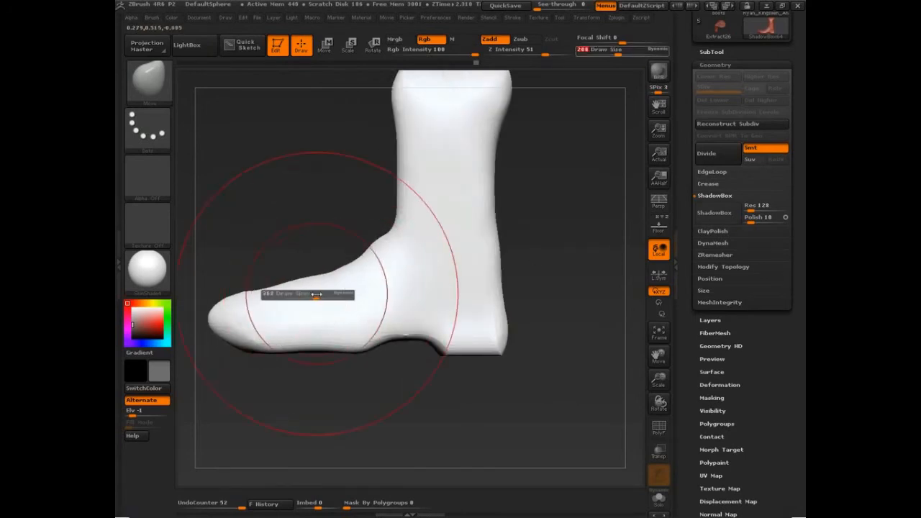
pyautogui.moveTo(216, 316); pyautogui.dragTo(316, 342)
pyautogui.moveTo(346, 259); pyautogui.dragTo(438, 304)
# - Raise the arch beneath the foot between the front sole and the heel
pyautogui.moveTo(374, 338); pyautogui.dragTo(317, 350)
pyautogui.press('s')
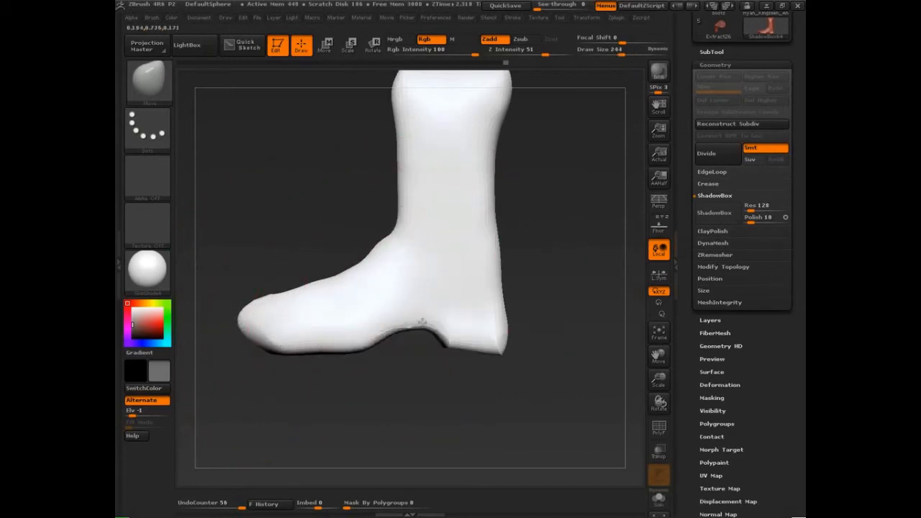
pyautogui.moveTo(417, 323)
pyautogui.mouseDown()
pyautogui.moveTo(331, 347)
pyautogui.moveTo(356, 350)
pyautogui.moveTo(397, 325)
pyautogui.mouseUp()
pyautogui.press('[')
# - Slim the toe tip in side view and refine the boot's overall profile, changing the draw size from 192 up to 340
pyautogui.press('s')
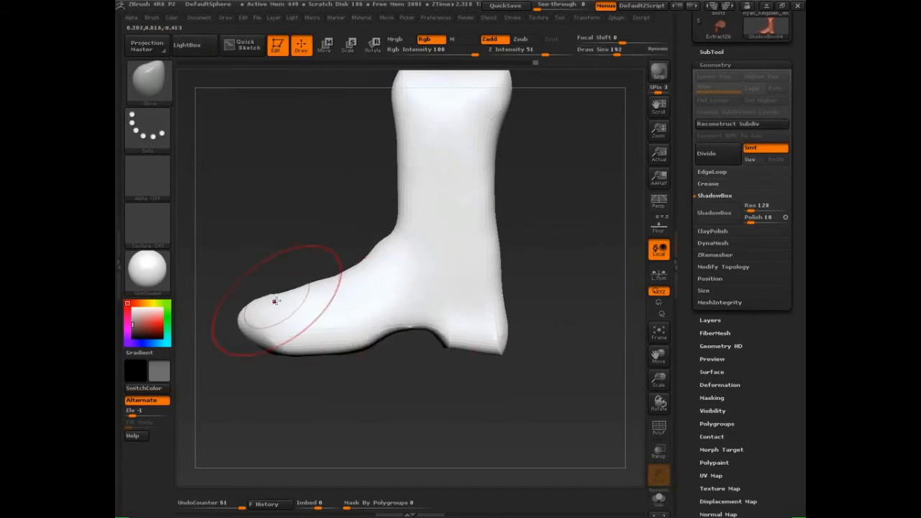
pyautogui.moveTo(273, 305)
pyautogui.mouseDown()
pyautogui.moveTo(290, 303)
pyautogui.moveTo(252, 318)
pyautogui.moveTo(274, 302)
pyautogui.mouseUp()
pyautogui.keyDown('alt'); pyautogui.moveTo(532, 241); pyautogui.dragTo(542, 286); pyautogui.keyUp('alt')
pyautogui.moveTo(538, 280); pyautogui.dragTo(509, 289)
pyautogui.press('s')
pyautogui.moveTo(452, 310); pyautogui.dragTo(462, 312)
pyautogui.keyDown('shift'); pyautogui.moveTo(281, 371); pyautogui.dragTo(275, 375); pyautogui.keyUp('shift')
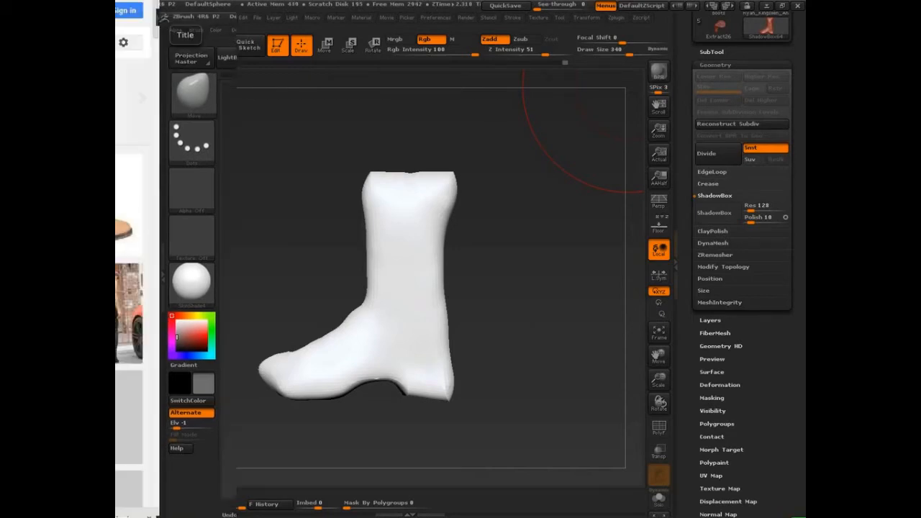
# - Switch to the browser and look through the boots image results for a reference photo
pyautogui.moveTo(117, 2); pyautogui.dragTo(698, 23)
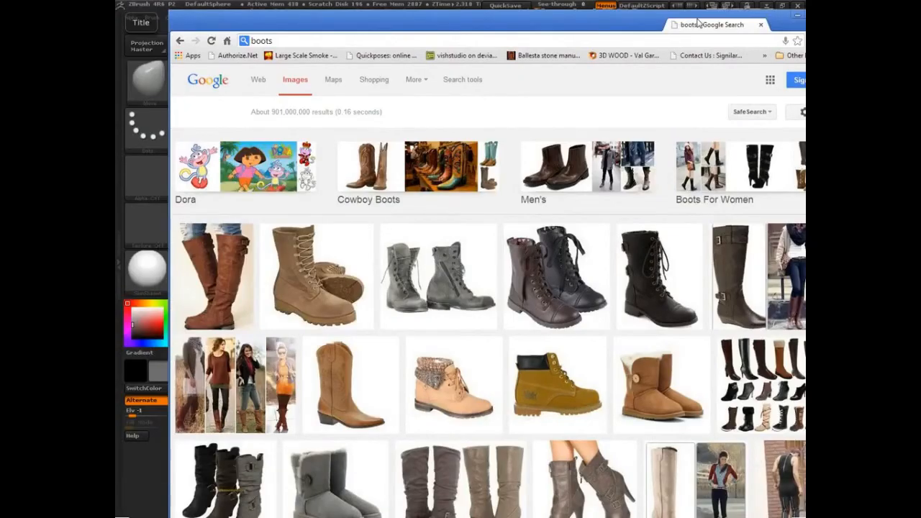
pyautogui.doubleClick(698, 23)
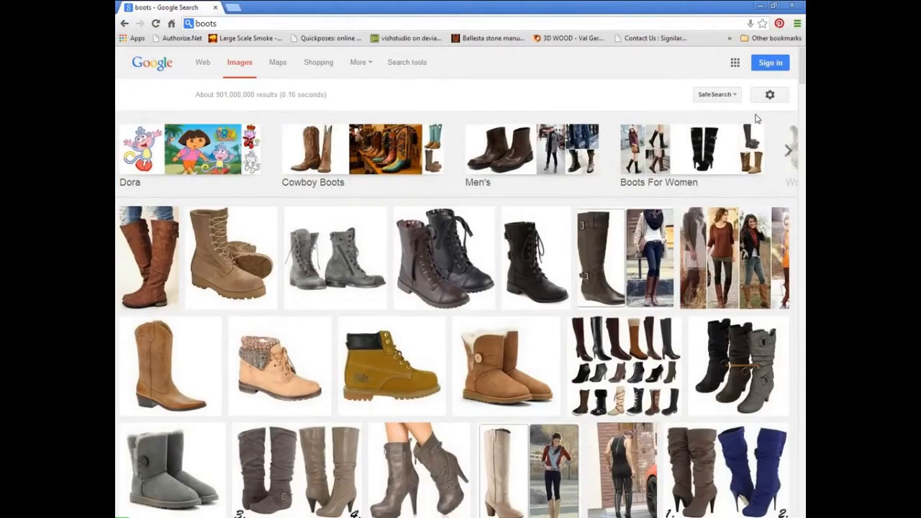
pyautogui.scroll(-2, 483, 269)
pyautogui.scroll(-4, 478, 270)
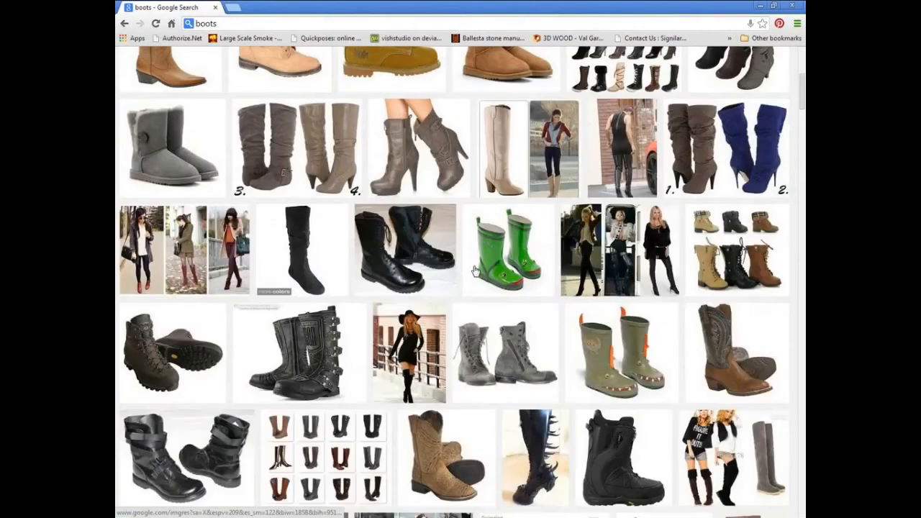
pyautogui.scroll(-6, 474, 270)
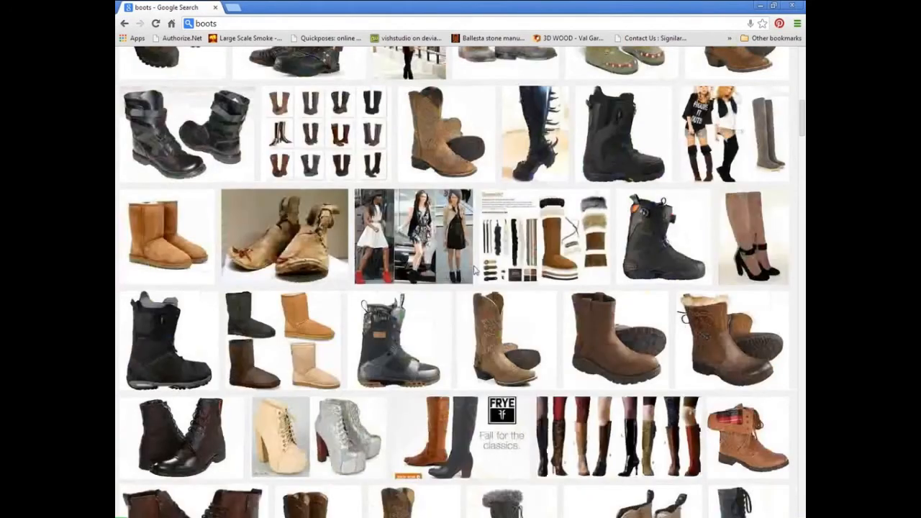
pyautogui.scroll(-3, 474, 270)
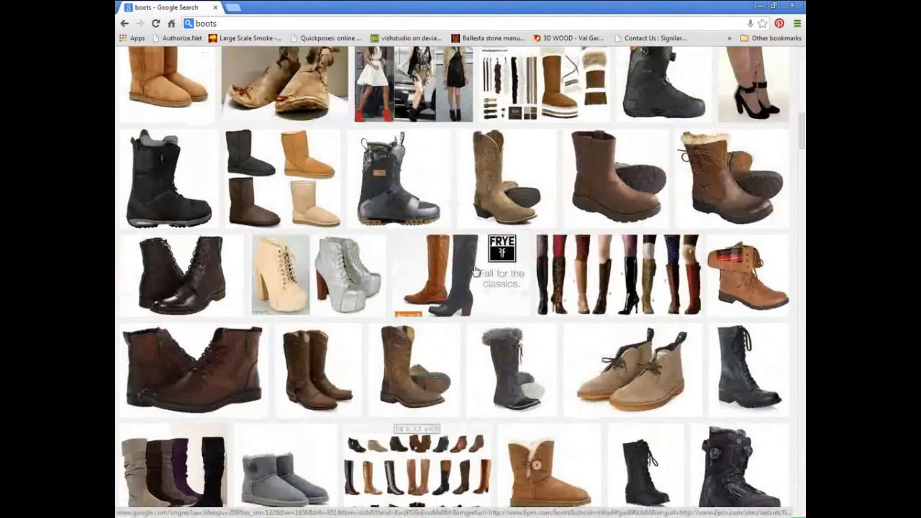
pyautogui.scroll(-1, 474, 270)
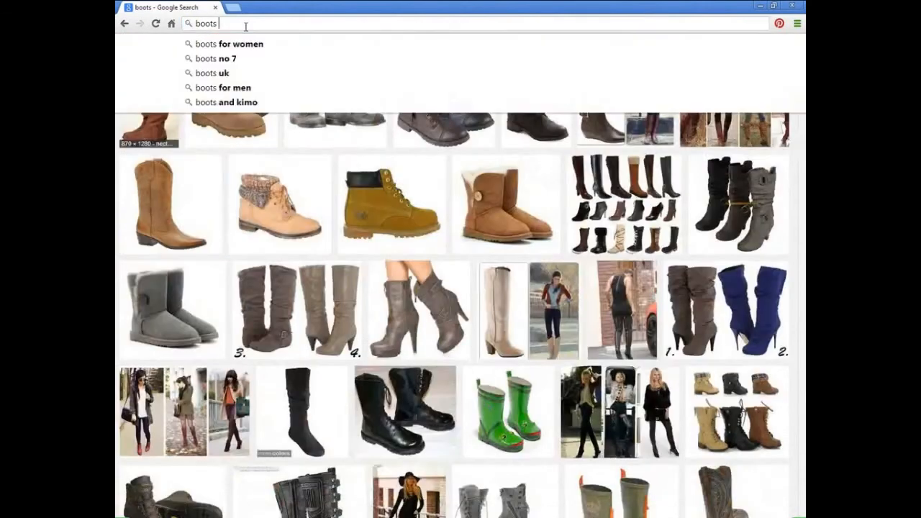
# - Search the images for "boots side" and browse the results for a side-view reference
pyautogui.write('side')
pyautogui.press('Return')
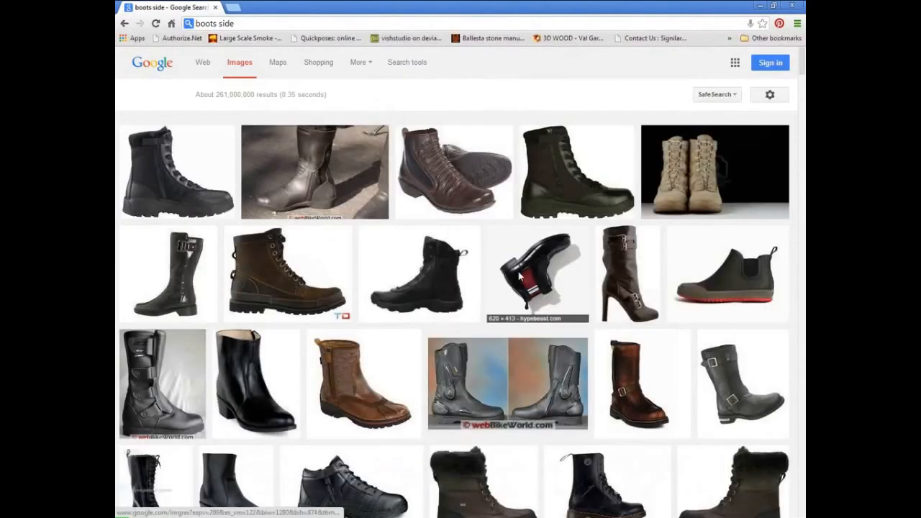
pyautogui.scroll(-1, 520, 275)
pyautogui.scroll(-4, 519, 276)
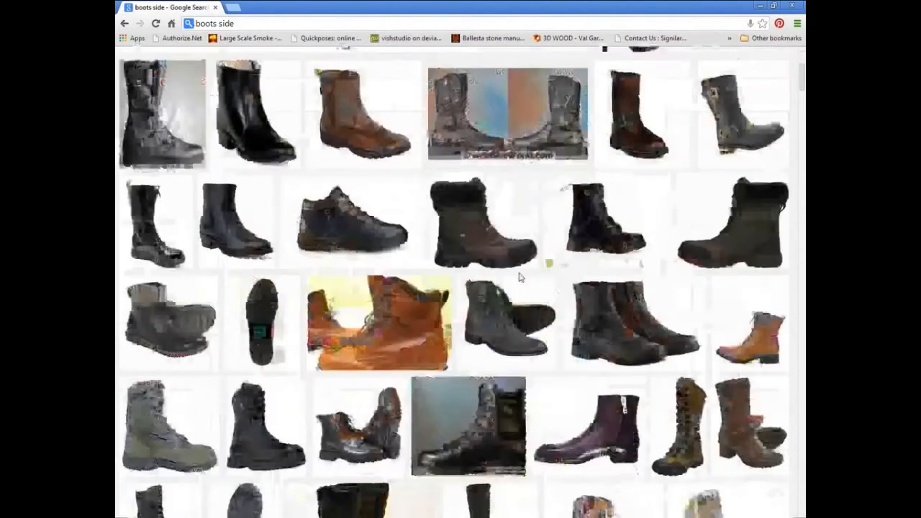
pyautogui.scroll(5, 519, 275)
# - Search the images for "cowboy boots side" and limit the results to large images
pyautogui.hotkey('ctrl', 'l')
pyautogui.press('Home')
pyautogui.write('cowboy')
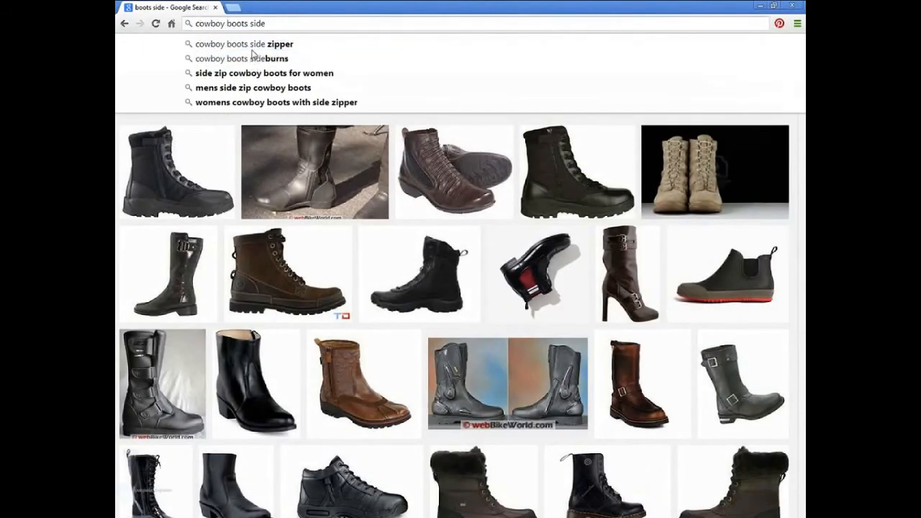
pyautogui.press('Return')
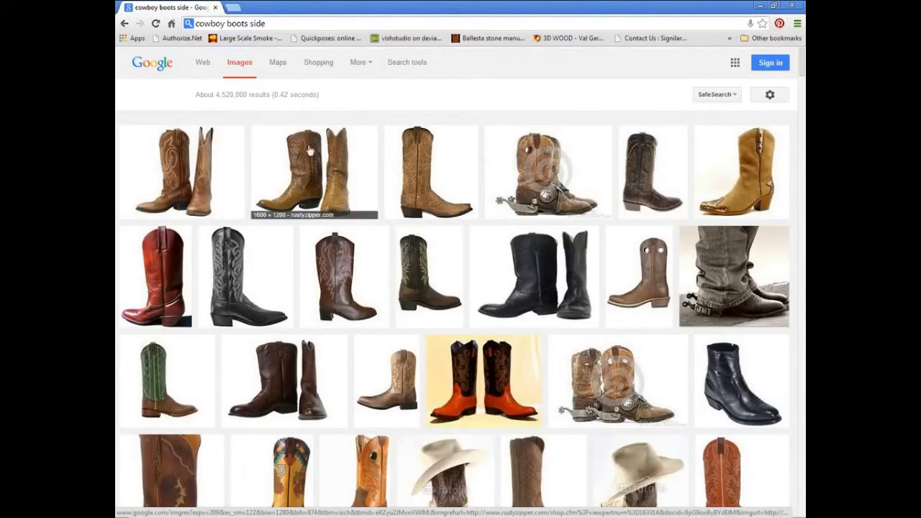
pyautogui.click(407, 61)
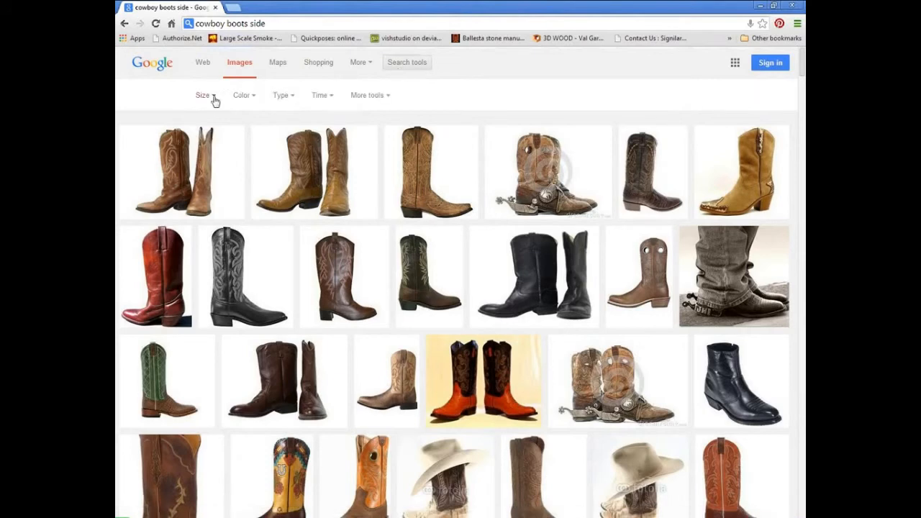
pyautogui.click(205, 95)
pyautogui.click(205, 134)
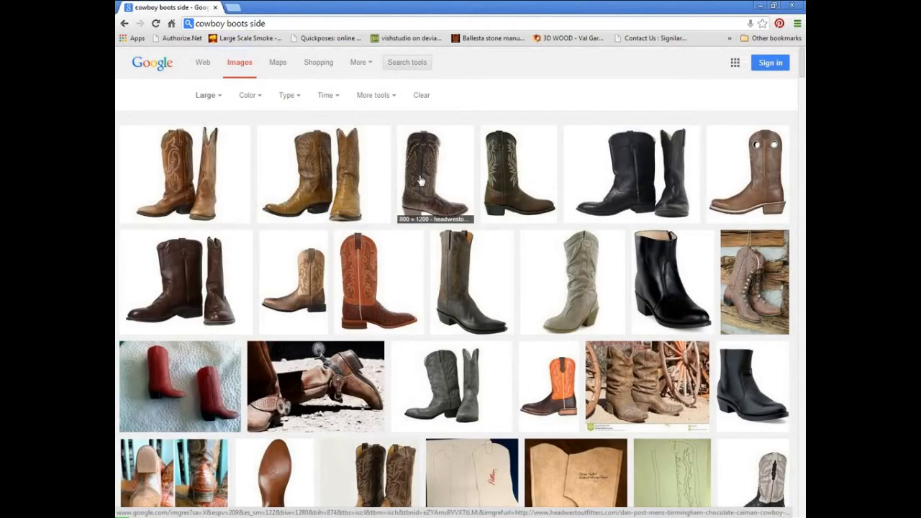
# - Open the Dan Post chocolate boot's product page in a new tab, view its full-size side image and return to the search preview
pyautogui.click(422, 180)
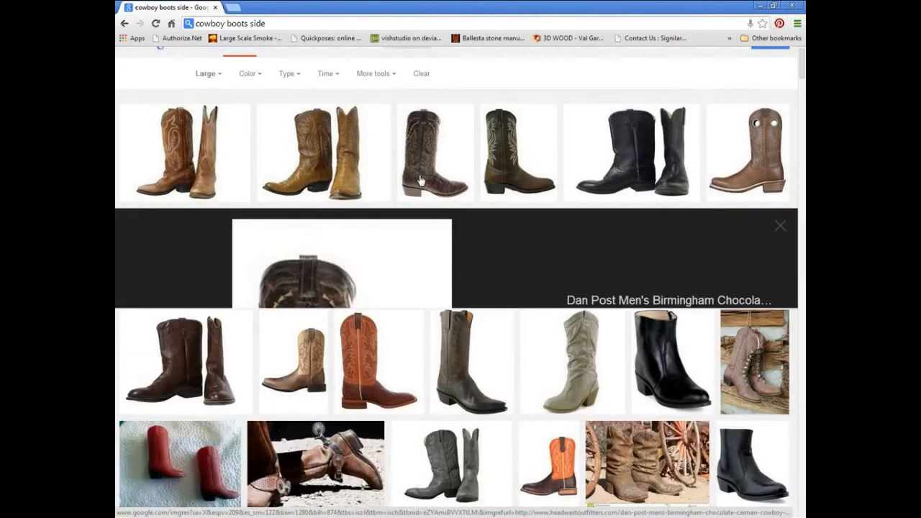
pyautogui.middleClick(422, 180)
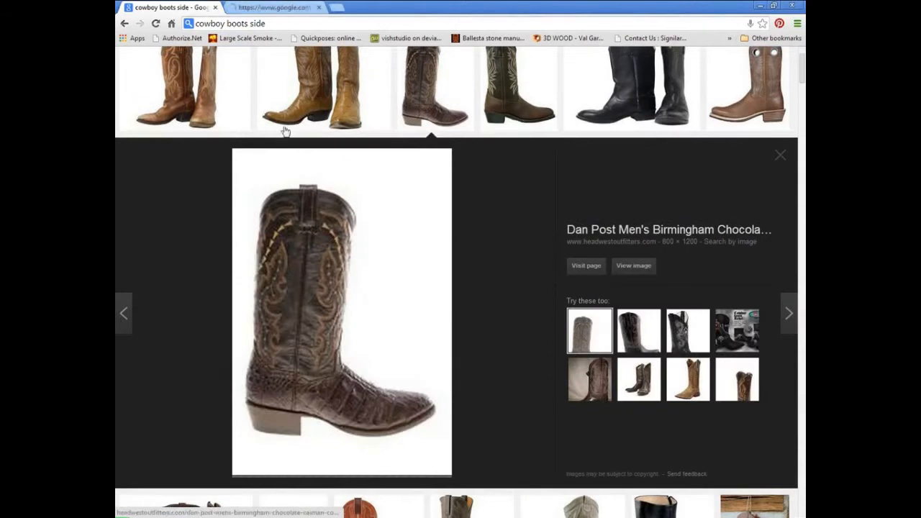
pyautogui.click(628, 265)
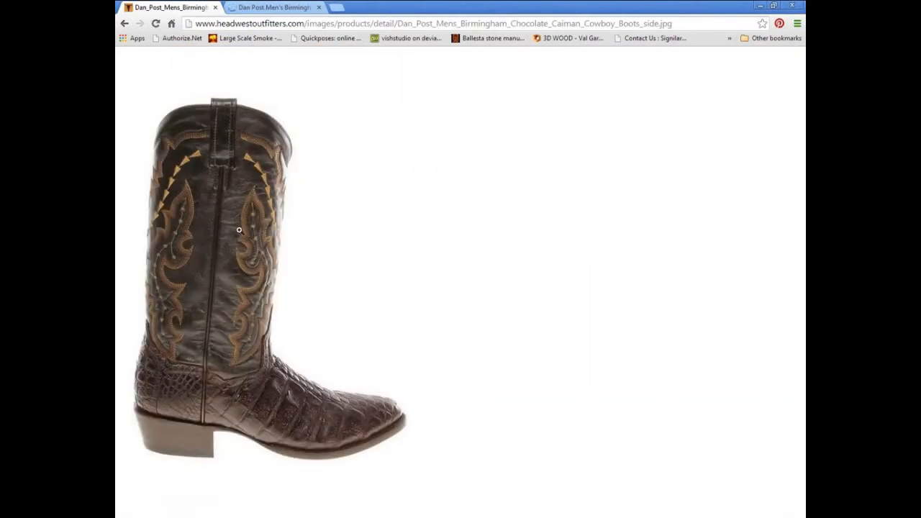
pyautogui.click(264, 8)
pyautogui.scroll(-1, 333, 268)
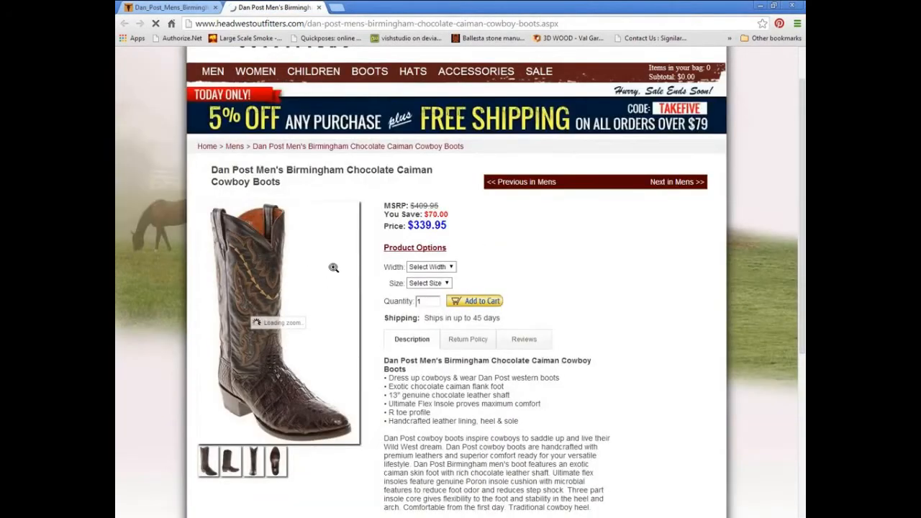
pyautogui.scroll(-3, 317, 324)
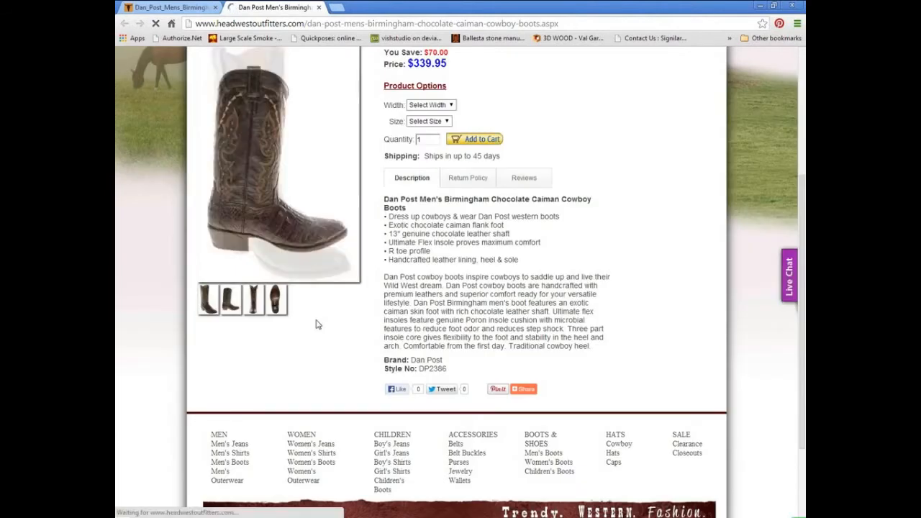
pyautogui.click(169, 7)
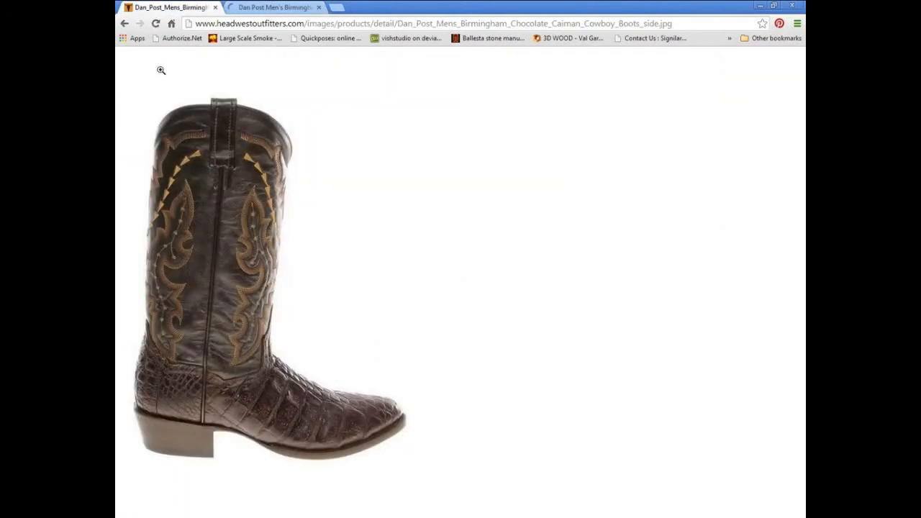
pyautogui.click(126, 24)
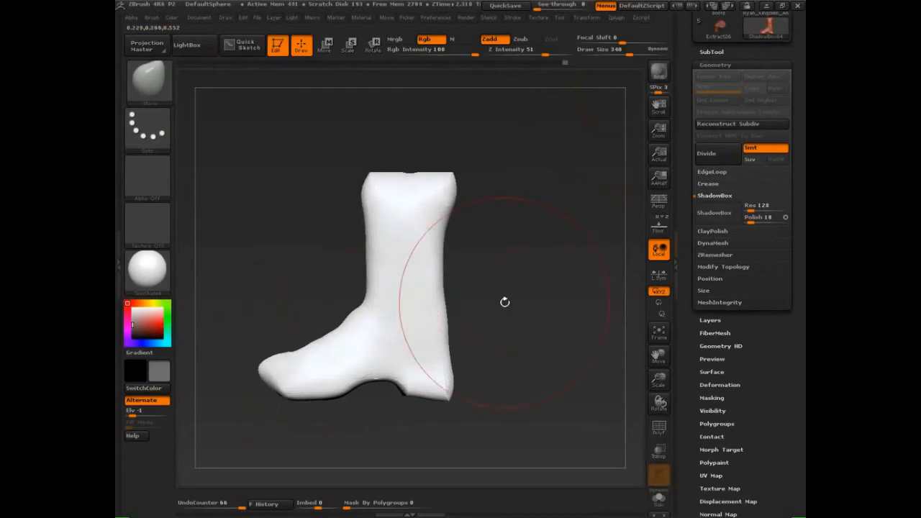
# - Switch to ZBrush, set See-through to 45 and flip and align the boot over the side-view reference photo
pyautogui.moveTo(539, 5); pyautogui.dragTo(561, 5)
pyautogui.moveTo(504, 302); pyautogui.dragTo(633, 340)
pyautogui.moveTo(543, 367); pyautogui.dragTo(519, 370)
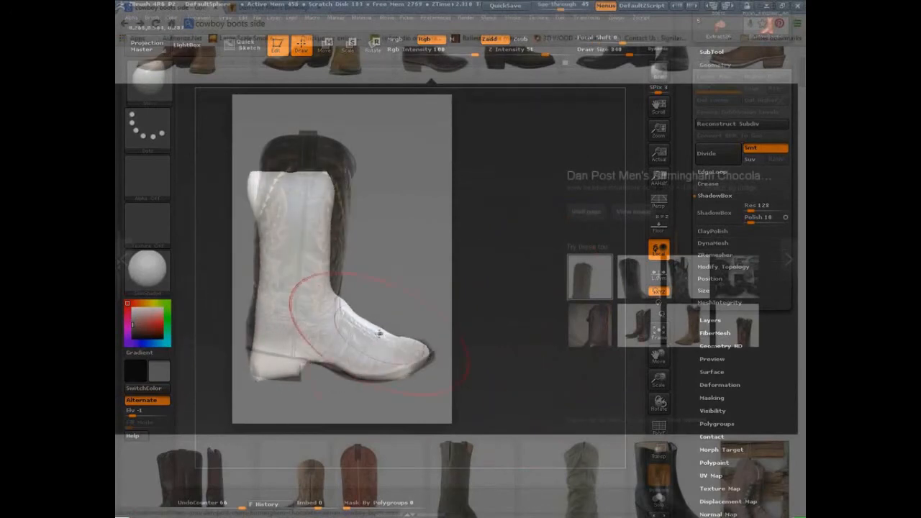
# - Enlarge the Move brush and stretch the top of the shaft up to the top of the reference boot
pyautogui.press('s')
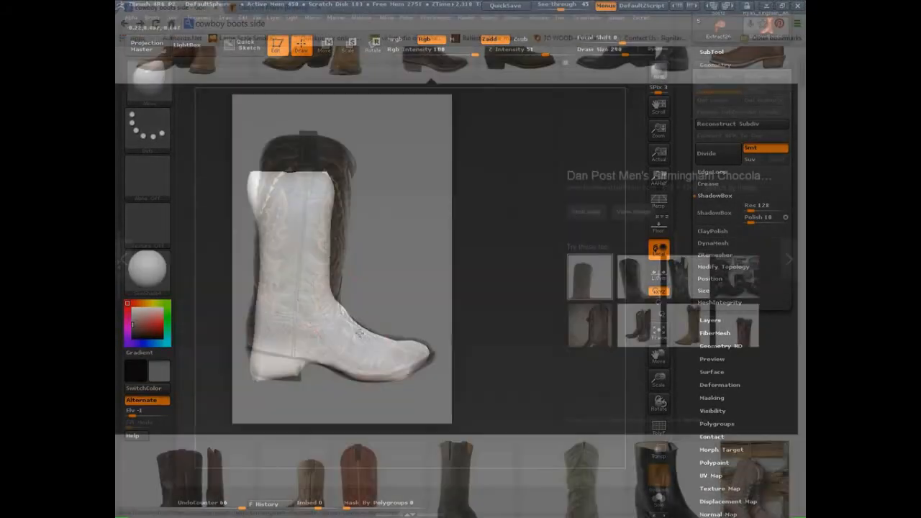
pyautogui.press('s')
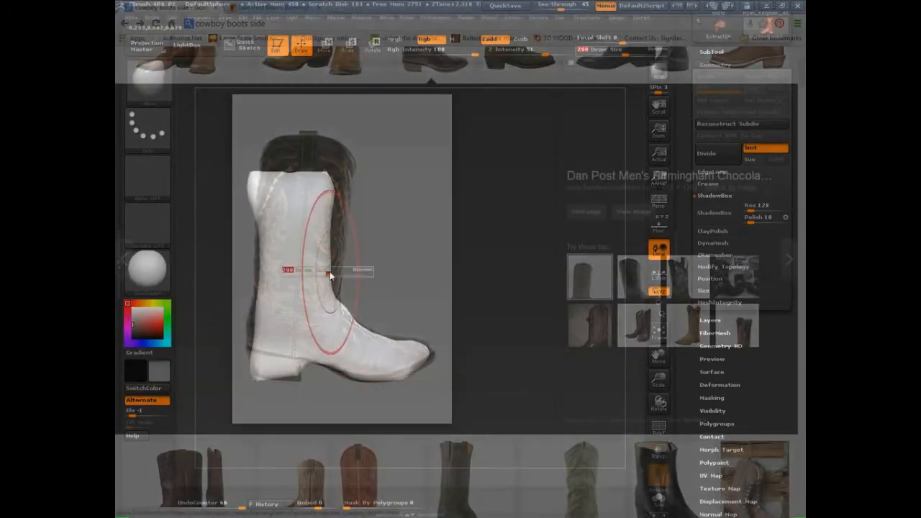
pyautogui.moveTo(328, 272); pyautogui.dragTo(339, 272)
pyautogui.moveTo(290, 172); pyautogui.dragTo(307, 135)
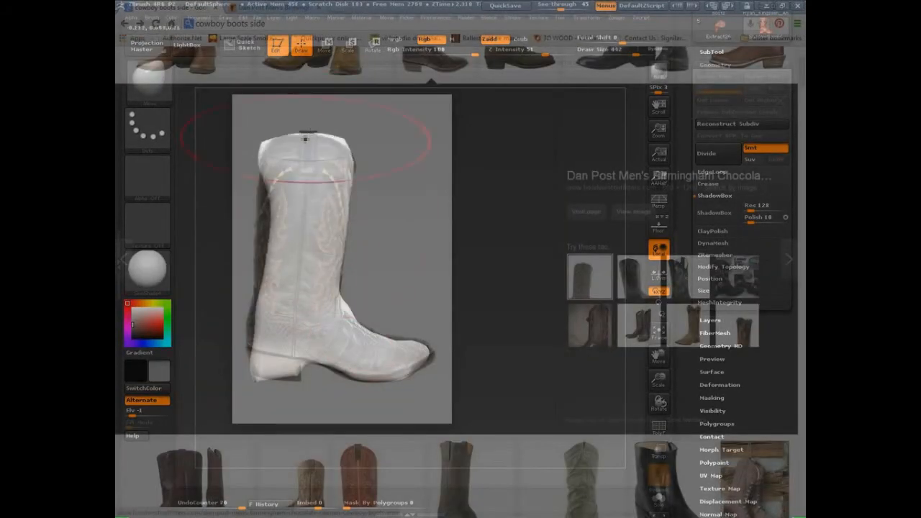
# - Set the draw size to 311 and pull the back of the shaft and ankle out to the reference outline
pyautogui.press('s')
pyautogui.moveTo(283, 204); pyautogui.dragTo(275, 204)
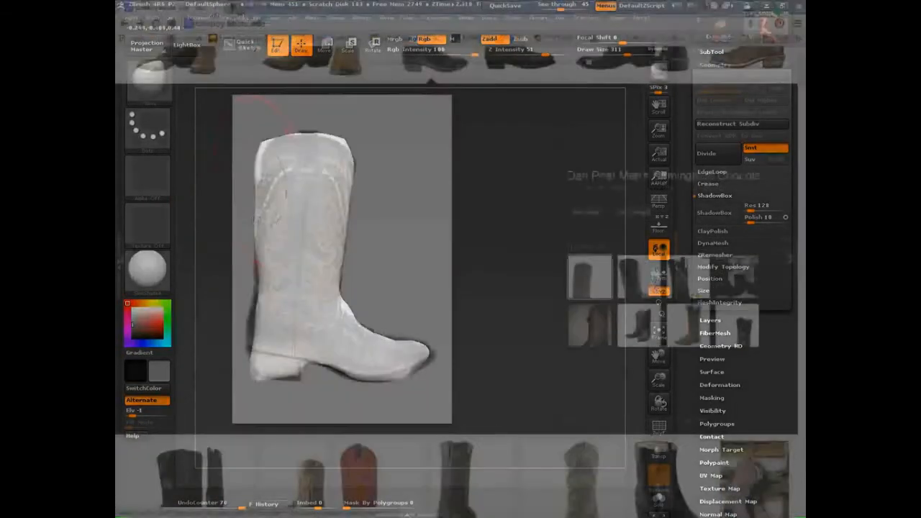
pyautogui.moveTo(267, 241); pyautogui.dragTo(257, 248)
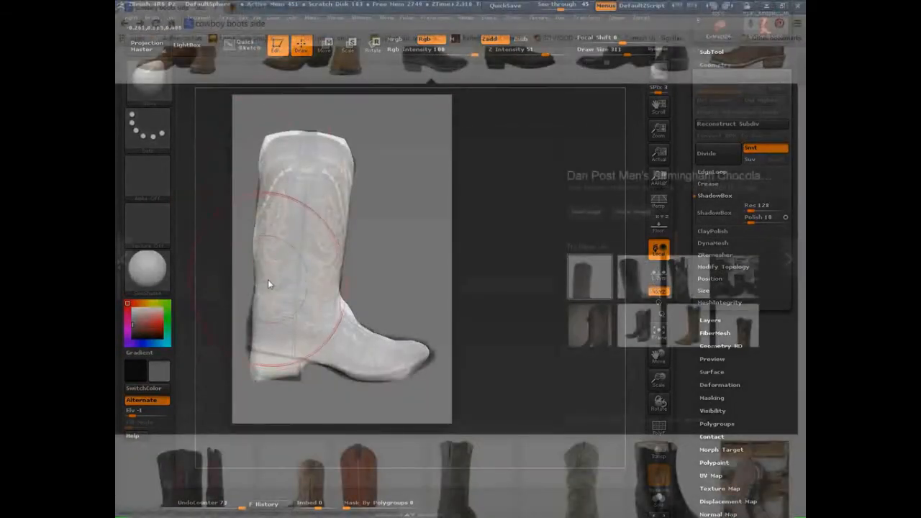
pyautogui.moveTo(255, 329); pyautogui.dragTo(247, 338)
# - Reduce the draw size to 264 and then 214, and fit the heel block and toe to the reference
pyautogui.press('[')
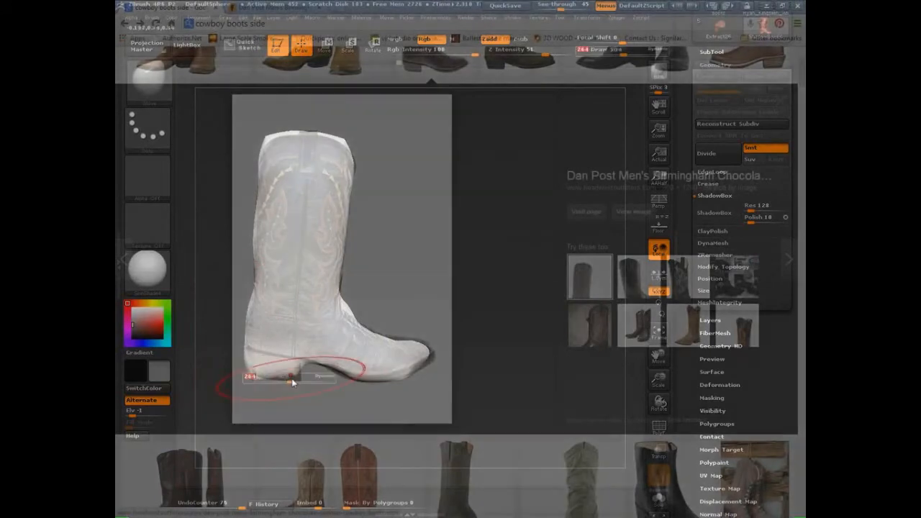
pyautogui.press('[')
pyautogui.moveTo(288, 377); pyautogui.dragTo(278, 375)
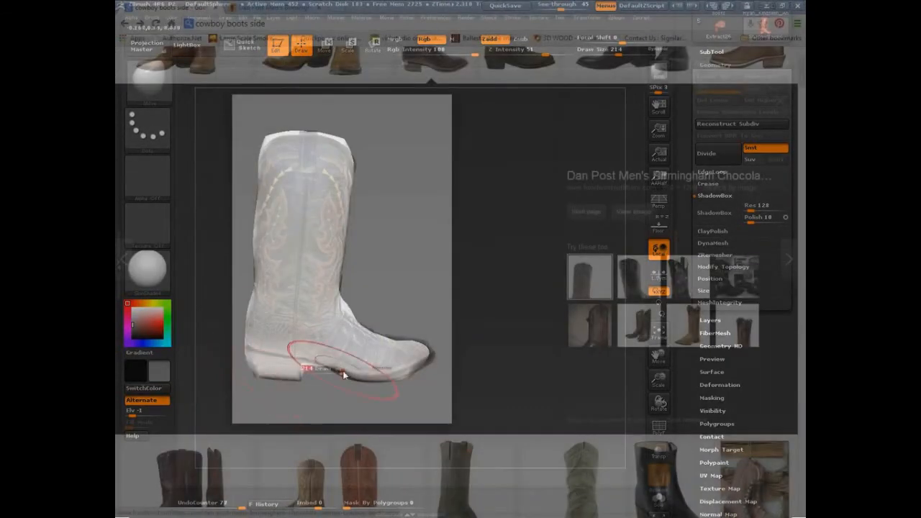
pyautogui.moveTo(367, 354)
pyautogui.mouseDown()
pyautogui.moveTo(382, 343)
pyautogui.moveTo(432, 349)
pyautogui.mouseUp()
# - Set the draw size to 270 and shape the shaft's top corners and rim to match the reference
pyautogui.press('s')
pyautogui.moveTo(349, 155); pyautogui.dragTo(342, 145)
pyautogui.moveTo(276, 145); pyautogui.dragTo(277, 148)
pyautogui.moveTo(341, 145); pyautogui.dragTo(341, 153)
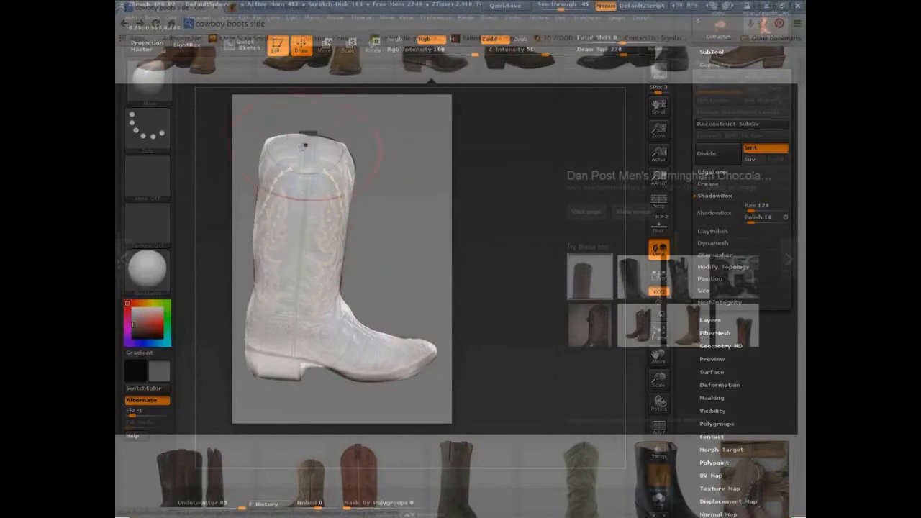
pyautogui.moveTo(278, 142); pyautogui.dragTo(279, 149)
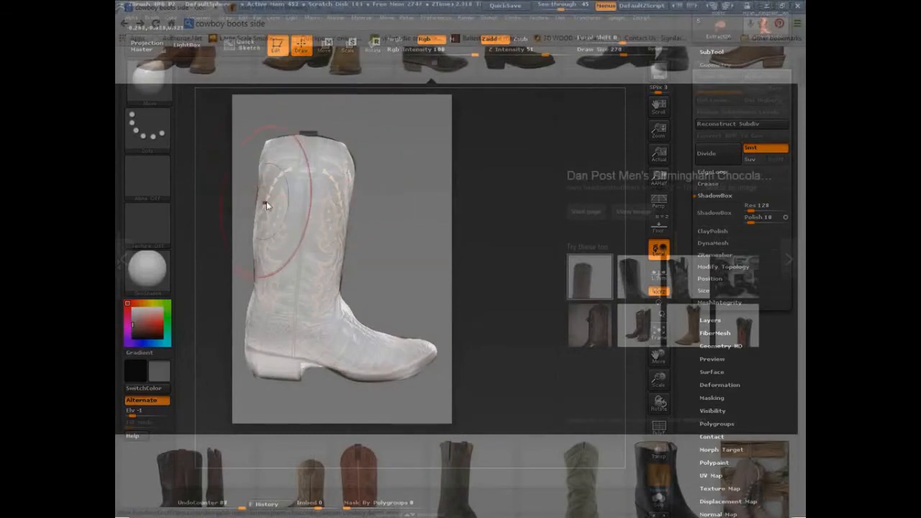
# - Resize the Move brush and refine the back of the shaft, the heel base and the instep against the reference
pyautogui.press('s')
pyautogui.moveTo(261, 200); pyautogui.dragTo(266, 200)
pyautogui.moveTo(260, 284); pyautogui.dragTo(249, 315)
pyautogui.moveTo(296, 380); pyautogui.dragTo(296, 382)
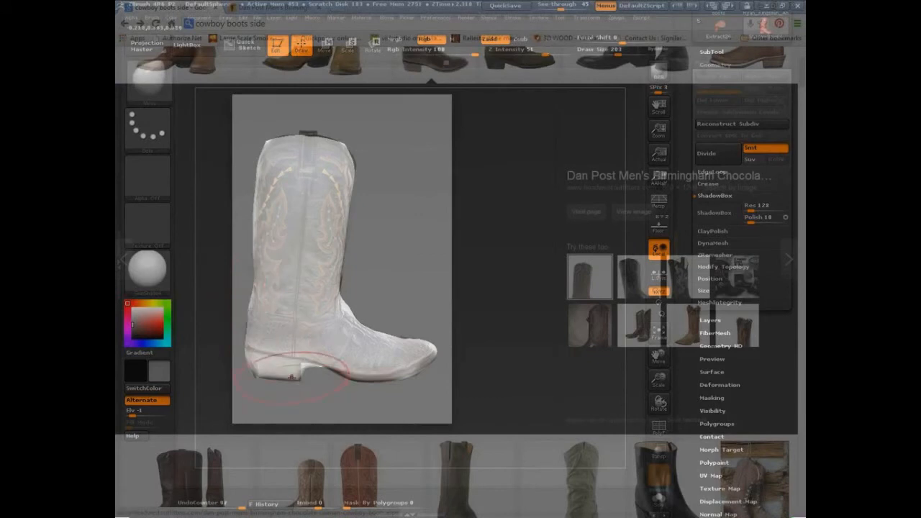
pyautogui.moveTo(347, 311)
pyautogui.mouseDown()
pyautogui.moveTo(346, 332)
pyautogui.moveTo(379, 335)
pyautogui.moveTo(346, 314)
pyautogui.moveTo(367, 334)
pyautogui.moveTo(428, 345)
pyautogui.moveTo(400, 349)
pyautogui.mouseUp()
# - Smooth the back edge of the shaft, then resize the Move brush and adjust the back of the heel to the reference
pyautogui.press('s')
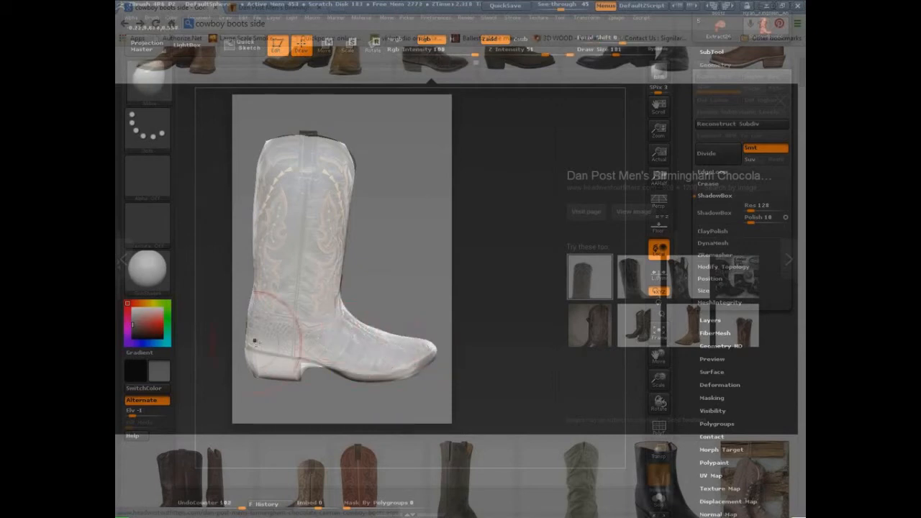
pyautogui.keyDown('shift'); pyautogui.moveTo(255, 293); pyautogui.dragTo(259, 169); pyautogui.keyUp('shift')
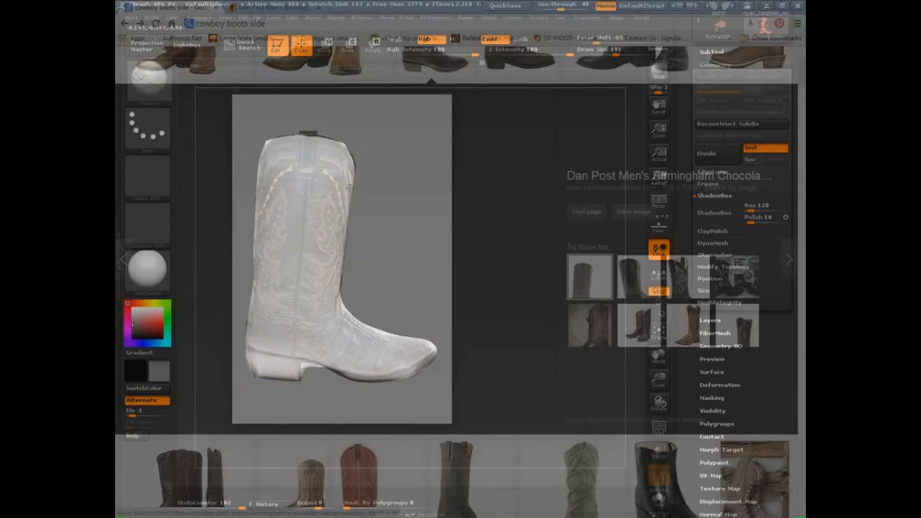
pyautogui.press('s')
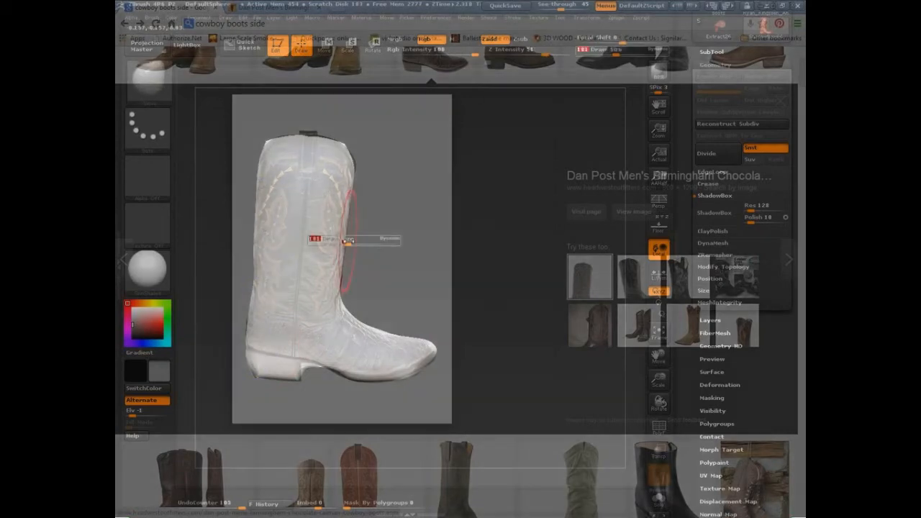
pyautogui.moveTo(349, 241); pyautogui.dragTo(353, 241)
pyautogui.press('s')
pyautogui.moveTo(251, 329); pyautogui.dragTo(246, 334)
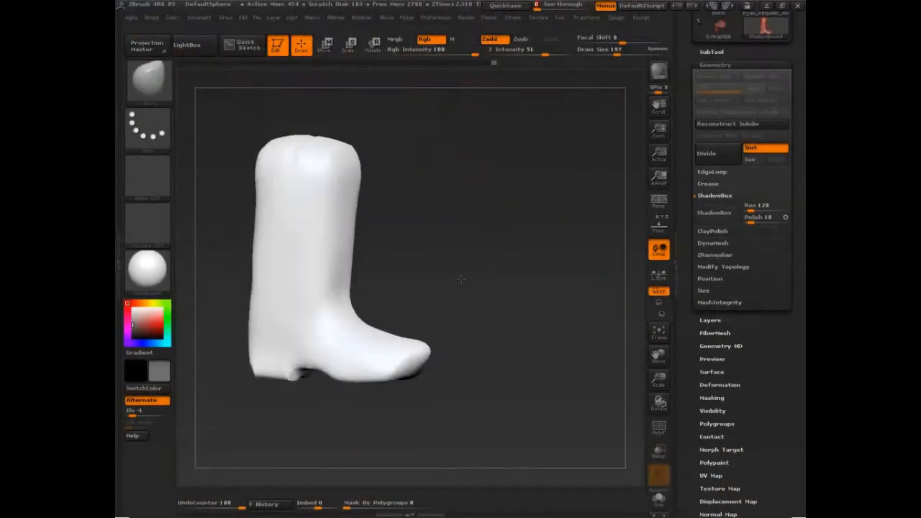
# - Turn the boot to its front view, show the product page's front photo, and align the boot over it with increased see-through
pyautogui.moveTo(460, 279); pyautogui.dragTo(409, 304)
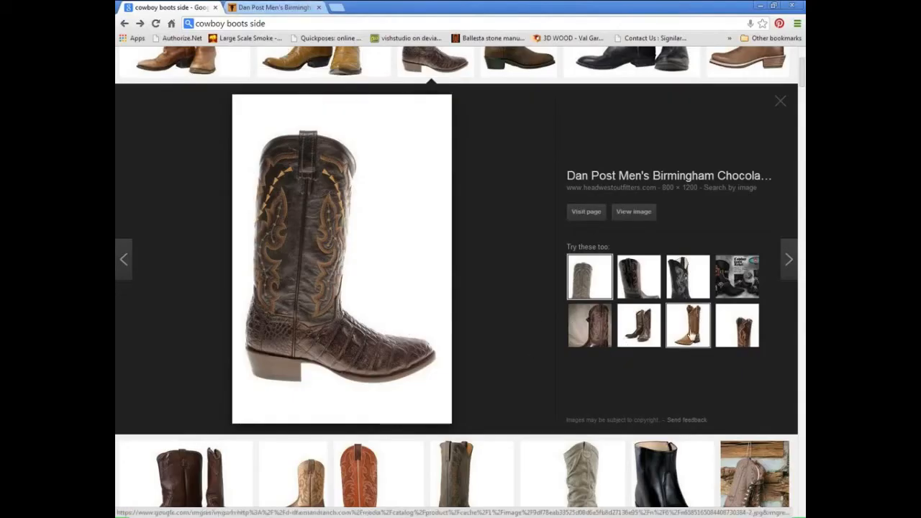
pyautogui.click(270, 9)
pyautogui.click(256, 304)
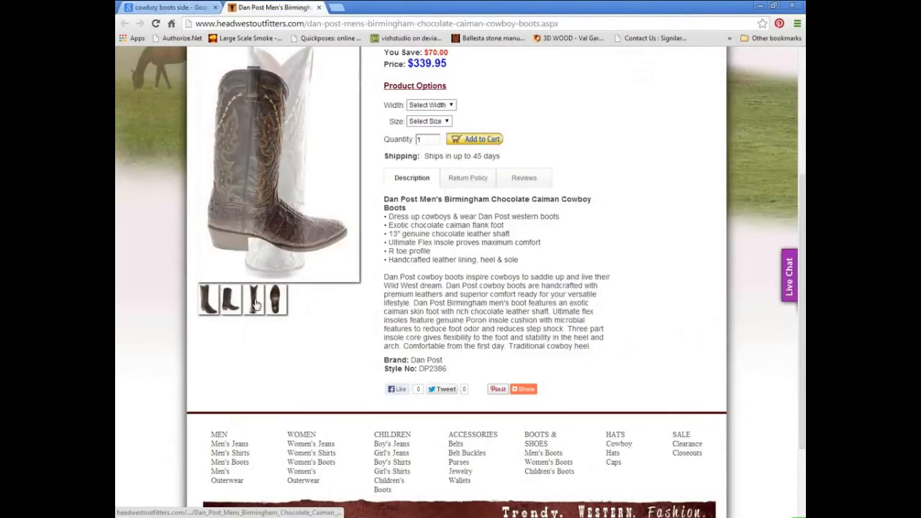
pyautogui.scroll(1, 350, 314)
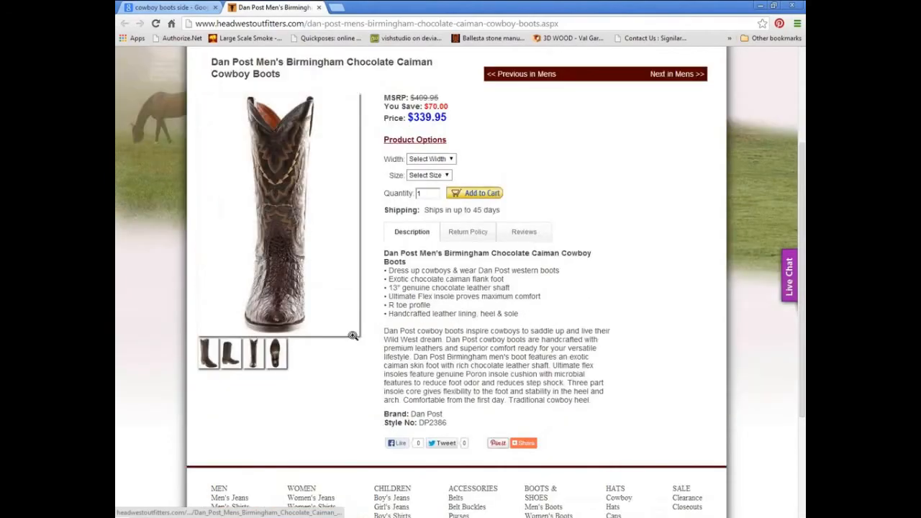
pyautogui.scroll(2, 353, 335)
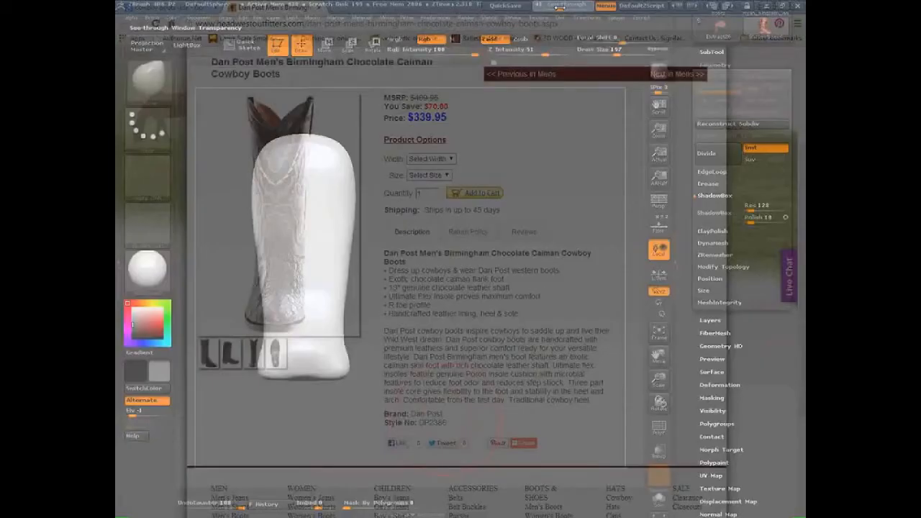
pyautogui.moveTo(560, 6); pyautogui.dragTo(580, 6)
pyautogui.keyDown('alt'); pyautogui.moveTo(372, 413); pyautogui.dragTo(403, 354); pyautogui.keyUp('alt')
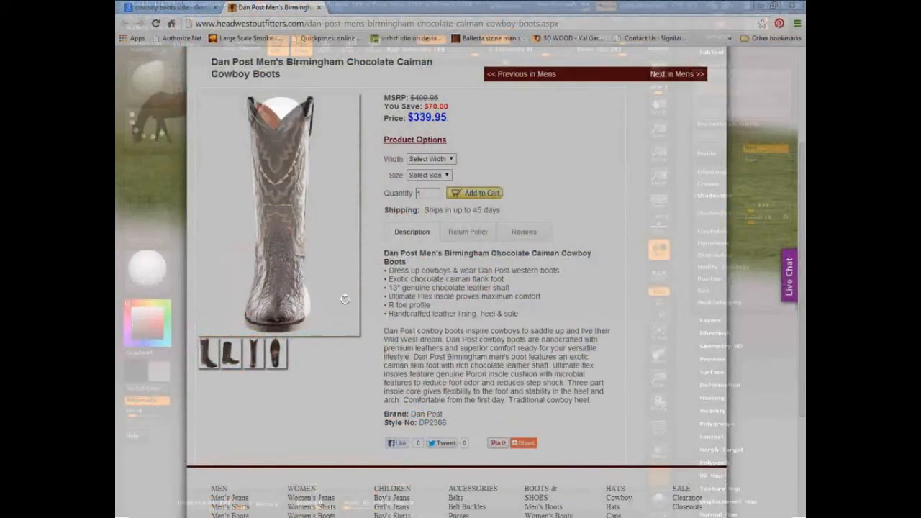
# - Reshape the sides of the heel and ankle on the boot with the Move brush
pyautogui.moveTo(345, 299); pyautogui.dragTo(403, 324)
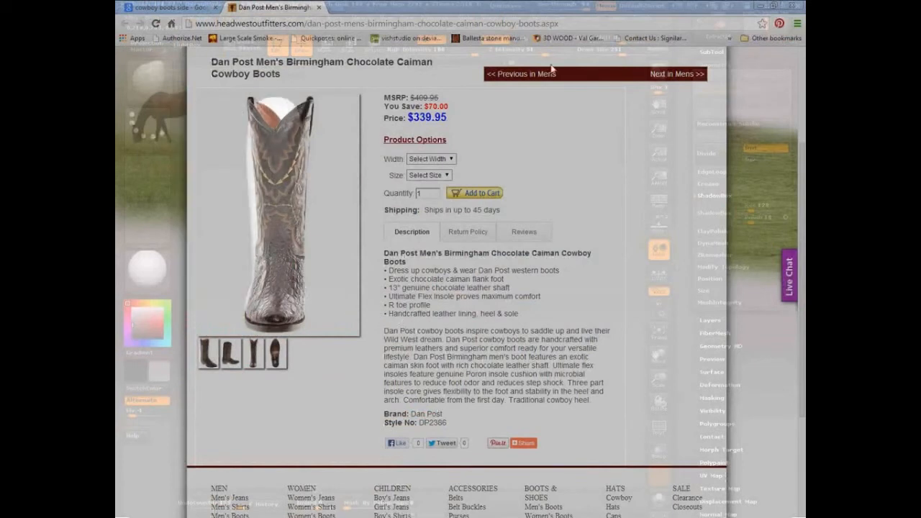
pyautogui.moveTo(554, 7); pyautogui.dragTo(537, 7)
pyautogui.moveTo(446, 324)
pyautogui.keyDown('alt'); pyautogui.mouseDown()
pyautogui.moveTo(380, 319)
pyautogui.moveTo(370, 308)
pyautogui.mouseUp(); pyautogui.keyUp('alt')
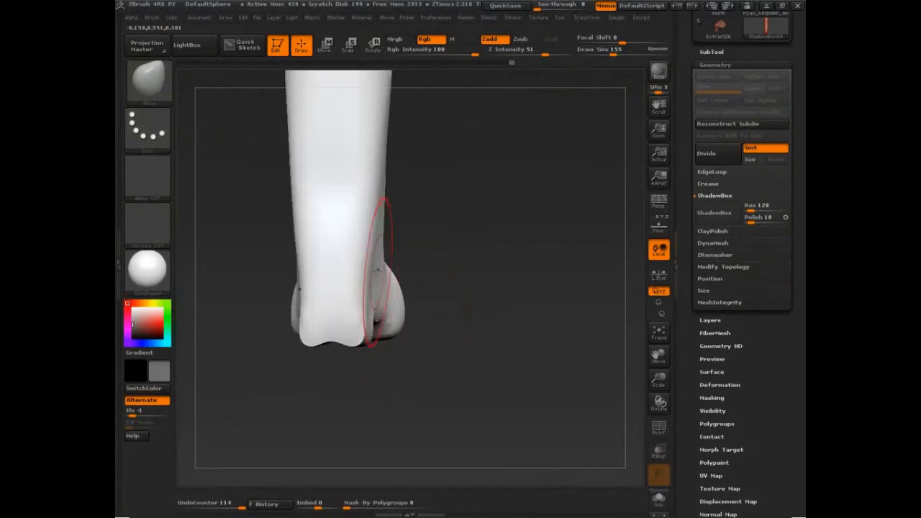
pyautogui.write('101')
pyautogui.press('Return')
pyautogui.moveTo(362, 249)
pyautogui.mouseDown()
pyautogui.moveTo(389, 246)
pyautogui.moveTo(411, 263)
pyautogui.moveTo(386, 283)
pyautogui.moveTo(484, 274)
pyautogui.moveTo(441, 323)
pyautogui.mouseUp()
pyautogui.moveTo(380, 308); pyautogui.dragTo(378, 313)
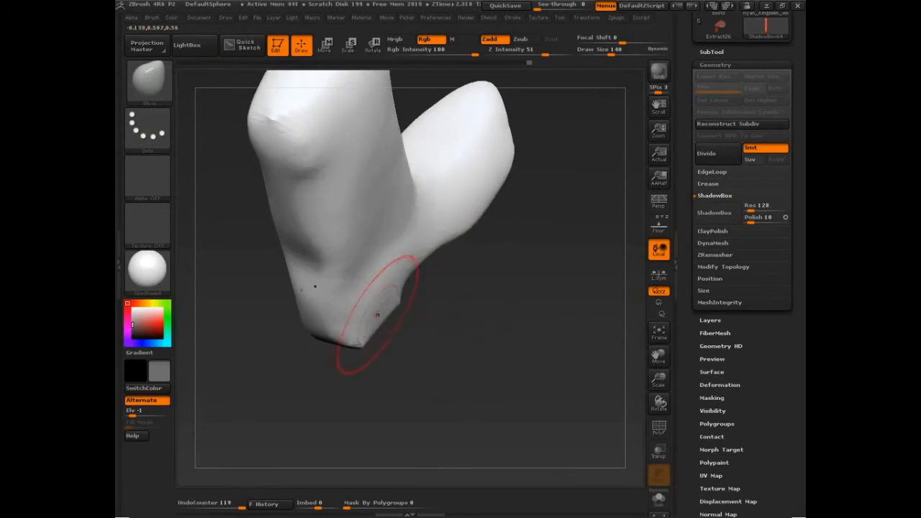
pyautogui.moveTo(472, 345)
pyautogui.keyDown('alt'); pyautogui.mouseDown()
pyautogui.moveTo(460, 309)
pyautogui.moveTo(522, 320)
pyautogui.moveTo(455, 333)
pyautogui.moveTo(543, 311)
pyautogui.moveTo(583, 395)
pyautogui.mouseUp(); pyautogui.keyUp('alt')
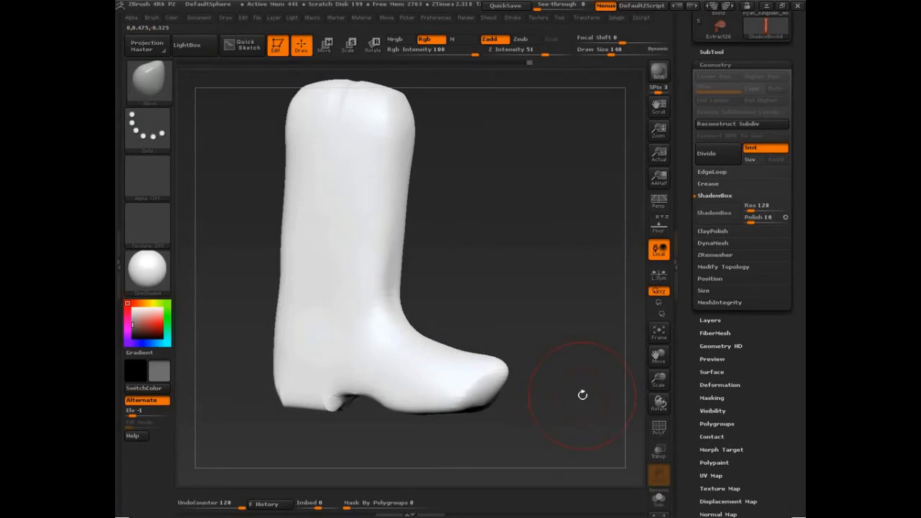
# - Outline the boot's shaft and its curved lower seam with temporary on-screen ink, and clear the marks
pyautogui.hotkey('ctrl', 'shift')
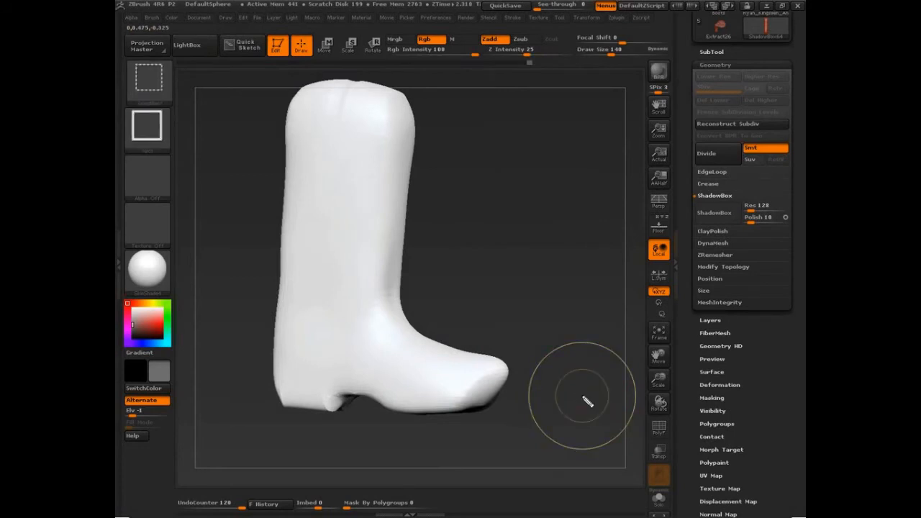
pyautogui.moveTo(296, 95)
pyautogui.keyDown('ctrl'); pyautogui.keyDown('shift'); pyautogui.mouseDown()
pyautogui.moveTo(288, 314)
pyautogui.moveTo(329, 318)
pyautogui.moveTo(393, 266)
pyautogui.moveTo(286, 305)
pyautogui.moveTo(400, 296)
pyautogui.moveTo(416, 114)
pyautogui.mouseUp(); pyautogui.keyUp('shift'); pyautogui.keyUp('ctrl')
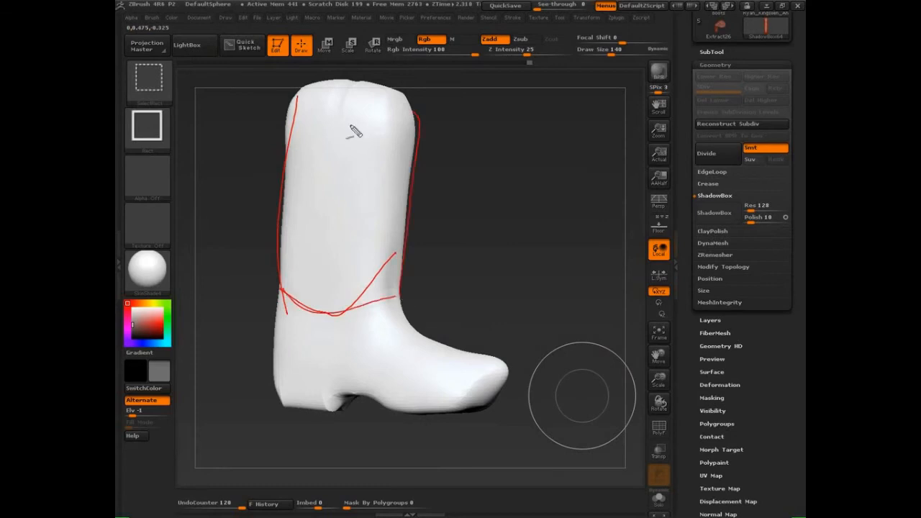
pyautogui.keyDown('ctrl'); pyautogui.keyDown('shift'); pyautogui.moveTo(355, 132); pyautogui.dragTo(288, 115); pyautogui.keyUp('shift'); pyautogui.keyUp('ctrl')
pyautogui.press('Escape')
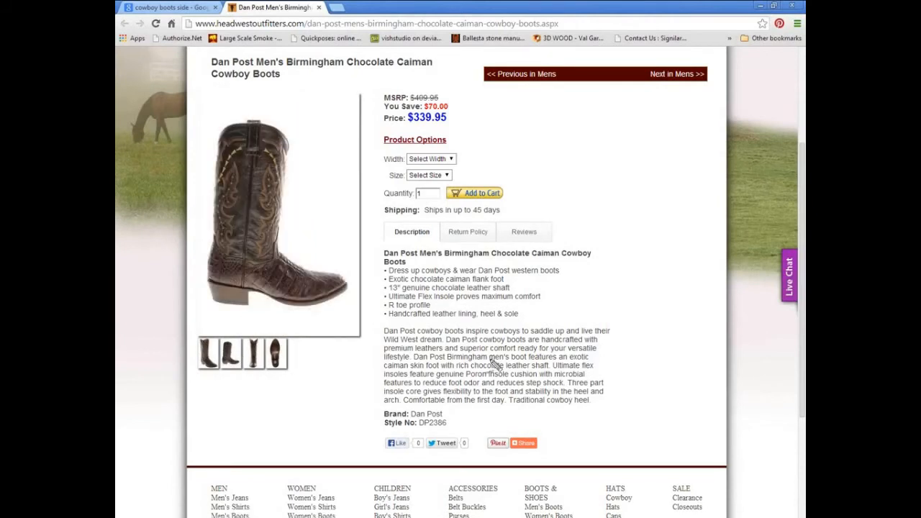
# - Trace the shaft outline, its cross contours and the pull strap on the reference boot photo with temporary ink
pyautogui.moveTo(245, 125)
pyautogui.mouseDown()
pyautogui.moveTo(229, 138)
pyautogui.moveTo(215, 230)
pyautogui.moveTo(230, 261)
pyautogui.moveTo(273, 259)
pyautogui.mouseUp()
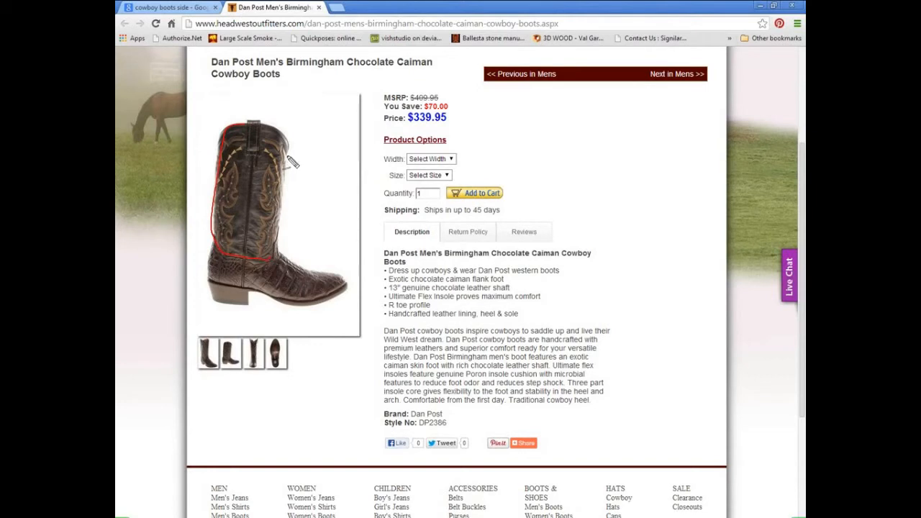
pyautogui.moveTo(288, 156); pyautogui.dragTo(289, 135)
pyautogui.moveTo(217, 134)
pyautogui.mouseDown()
pyautogui.moveTo(244, 127)
pyautogui.moveTo(288, 138)
pyautogui.mouseUp()
pyautogui.moveTo(212, 207); pyautogui.dragTo(259, 224)
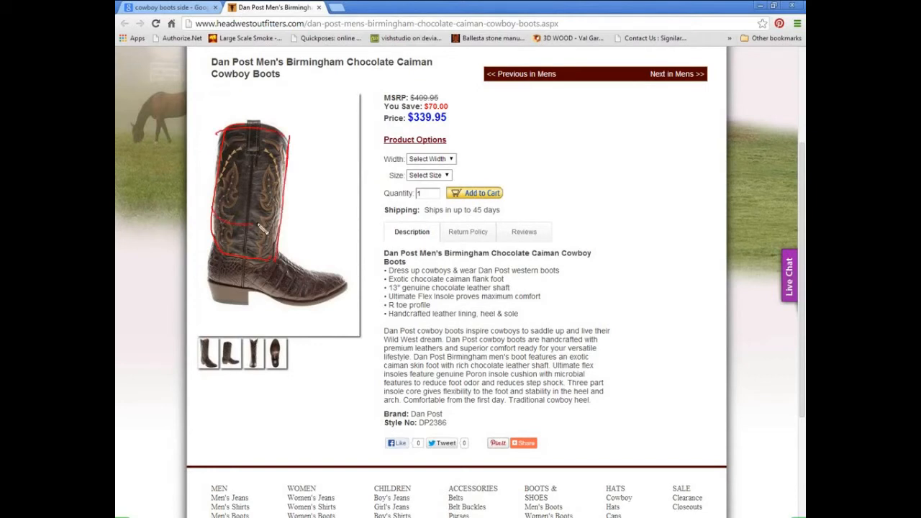
pyautogui.moveTo(215, 178); pyautogui.dragTo(286, 166)
pyautogui.moveTo(252, 130)
pyautogui.mouseDown()
pyautogui.moveTo(247, 157)
pyautogui.moveTo(260, 156)
pyautogui.moveTo(261, 122)
pyautogui.moveTo(250, 156)
pyautogui.mouseUp()
pyautogui.moveTo(254, 127); pyautogui.dragTo(255, 155)
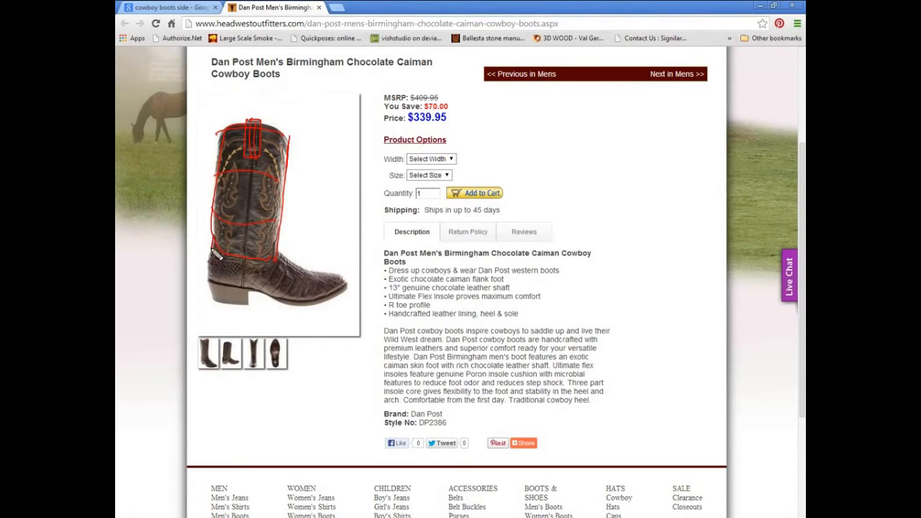
# - Trace the foot, sole edge and top of the heel on the reference boot photo, and clear the temporary ink
pyautogui.moveTo(215, 280)
pyautogui.mouseDown()
pyautogui.moveTo(243, 287)
pyautogui.moveTo(244, 260)
pyautogui.moveTo(288, 260)
pyautogui.moveTo(334, 271)
pyautogui.moveTo(349, 293)
pyautogui.moveTo(287, 302)
pyautogui.mouseUp()
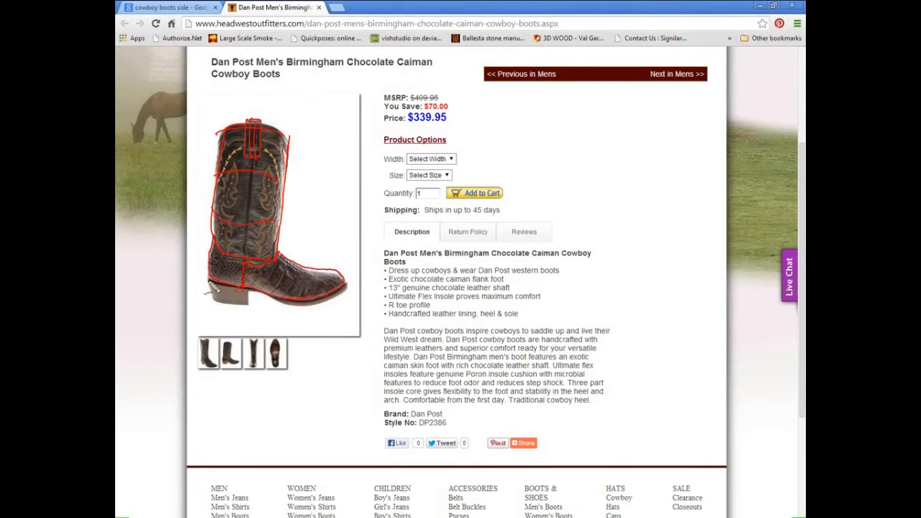
pyautogui.moveTo(206, 281)
pyautogui.mouseDown()
pyautogui.moveTo(292, 309)
pyautogui.moveTo(327, 311)
pyautogui.moveTo(351, 294)
pyautogui.moveTo(347, 286)
pyautogui.mouseUp()
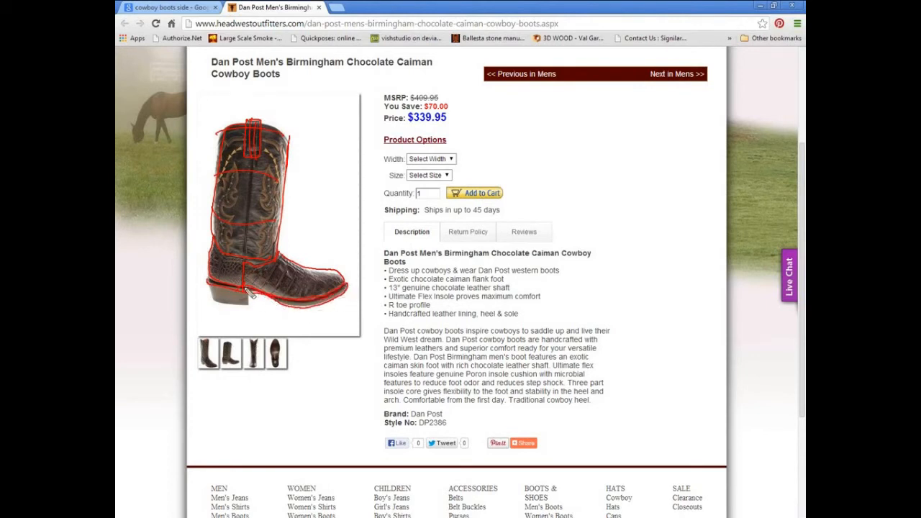
pyautogui.moveTo(207, 284)
pyautogui.mouseDown()
pyautogui.moveTo(213, 305)
pyautogui.moveTo(249, 295)
pyautogui.mouseUp()
pyautogui.press('Escape')
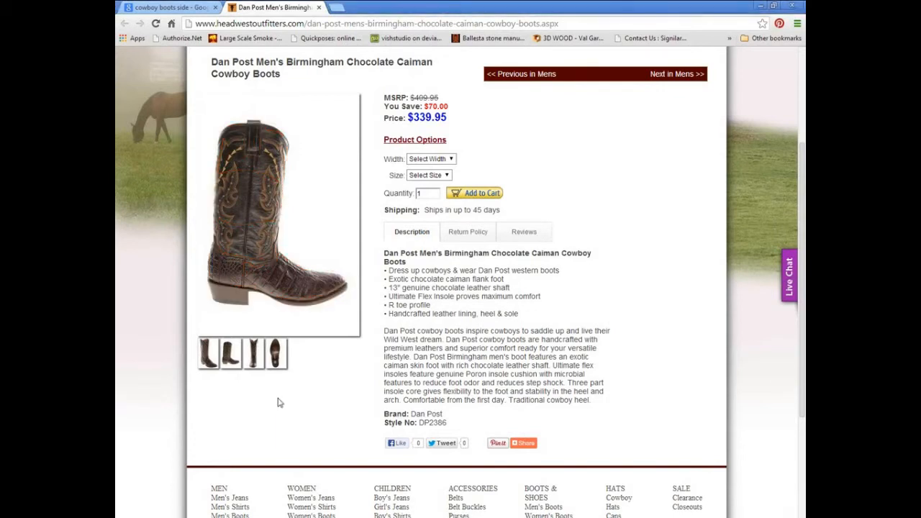
# - Switch to ZBrush and pull the underside of the boot's toe slightly outward with the Move brush
pyautogui.hotkey('alt', 'Tab')
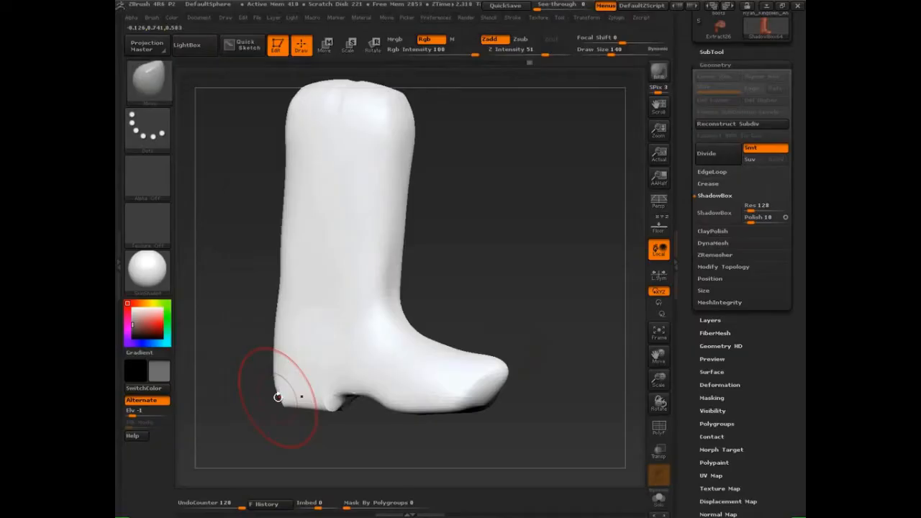
pyautogui.moveTo(536, 337); pyautogui.dragTo(518, 378)
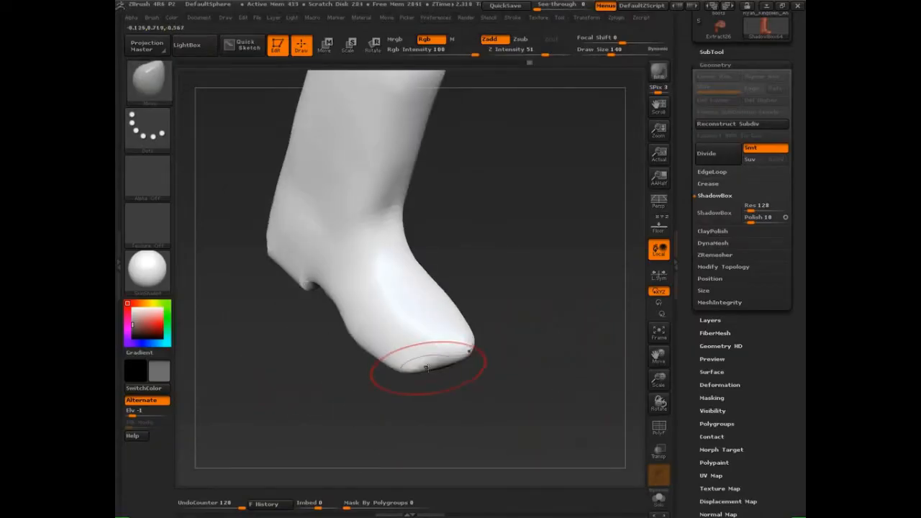
pyautogui.moveTo(426, 365)
pyautogui.mouseDown()
pyautogui.moveTo(428, 376)
pyautogui.moveTo(436, 370)
pyautogui.mouseUp()
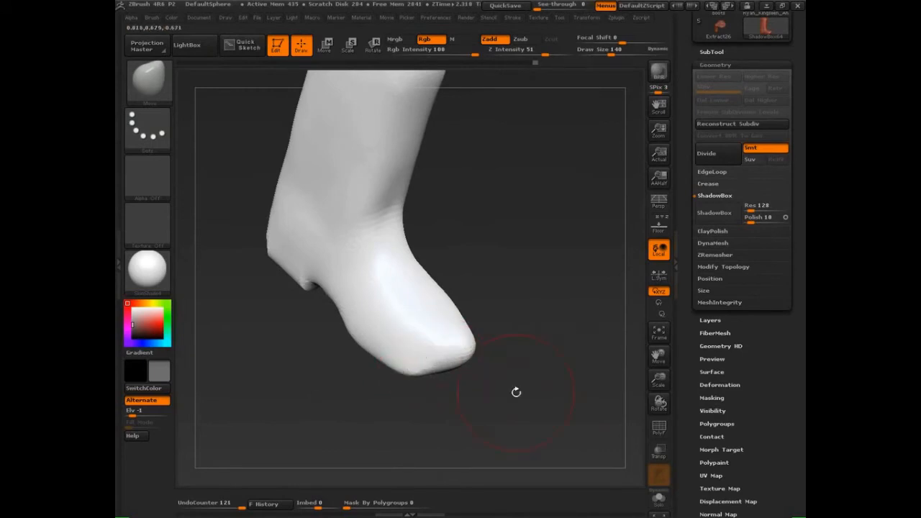
pyautogui.moveTo(516, 390)
pyautogui.mouseDown()
pyautogui.moveTo(526, 370)
pyautogui.moveTo(551, 404)
pyautogui.moveTo(514, 436)
pyautogui.mouseUp()
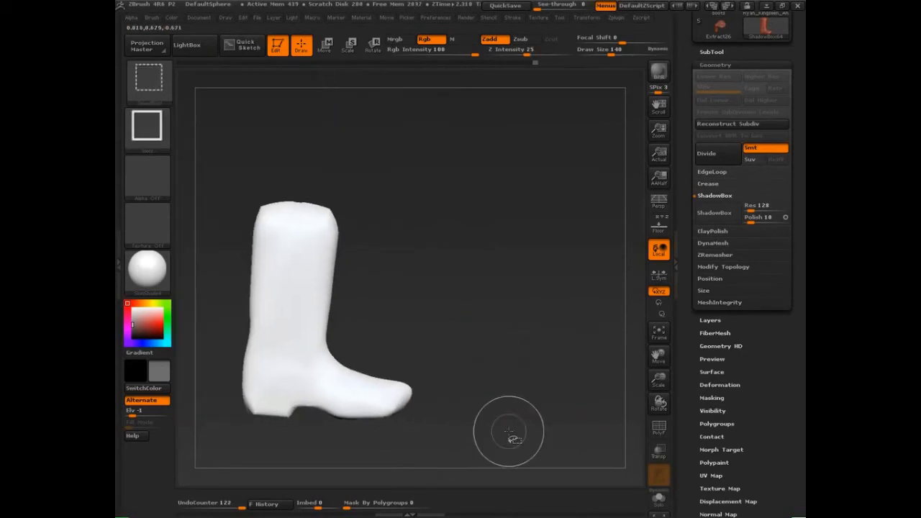
# - Handwrite temporary notes reading "sculpt manually" and "workflows" with "Extracting", "layering" and "polishing" beside the boot, and clear them
pyautogui.moveTo(400, 132)
pyautogui.mouseDown()
pyautogui.moveTo(454, 151)
pyautogui.moveTo(508, 134)
pyautogui.moveTo(578, 144)
pyautogui.moveTo(617, 133)
pyautogui.moveTo(637, 108)
pyautogui.moveTo(652, 164)
pyautogui.moveTo(656, 157)
pyautogui.mouseUp()
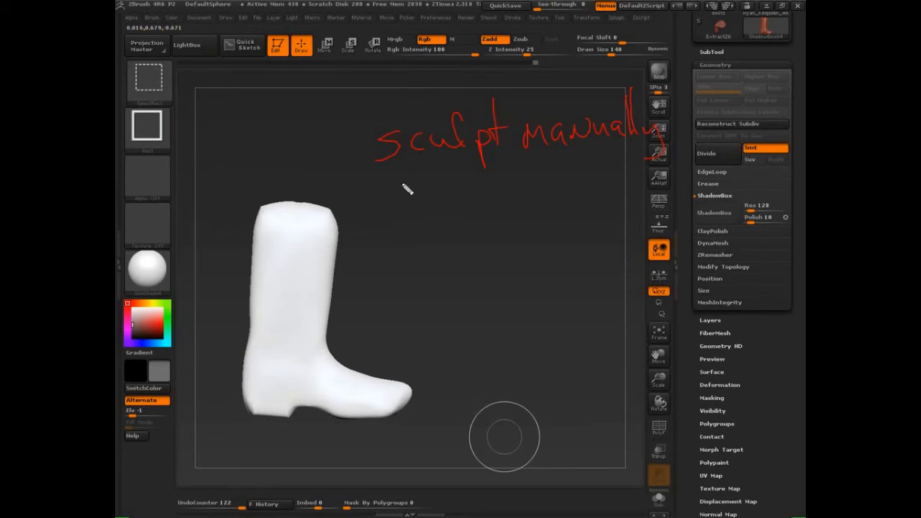
pyautogui.moveTo(384, 184); pyautogui.dragTo(422, 187)
pyautogui.moveTo(429, 198)
pyautogui.mouseDown()
pyautogui.moveTo(436, 181)
pyautogui.moveTo(485, 200)
pyautogui.moveTo(530, 189)
pyautogui.mouseUp()
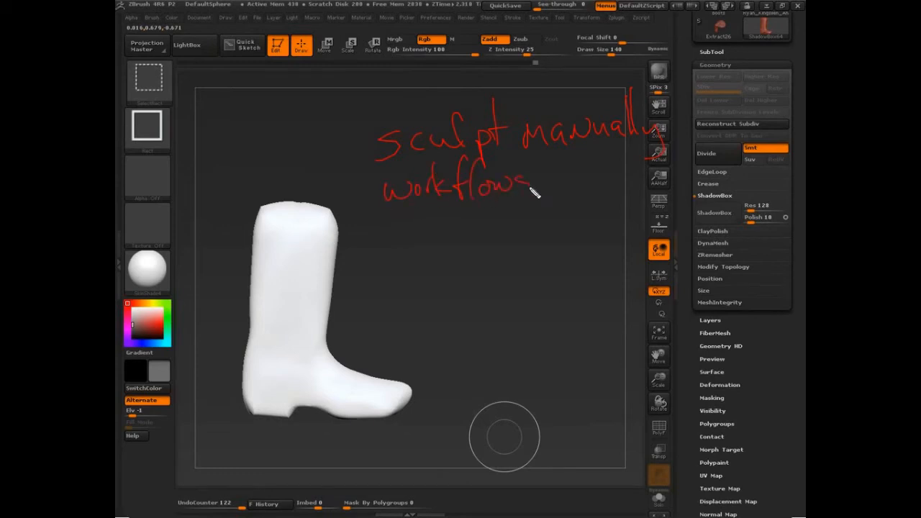
pyautogui.moveTo(443, 216)
pyautogui.mouseDown()
pyautogui.moveTo(431, 217)
pyautogui.moveTo(497, 229)
pyautogui.moveTo(540, 211)
pyautogui.moveTo(579, 234)
pyautogui.mouseUp()
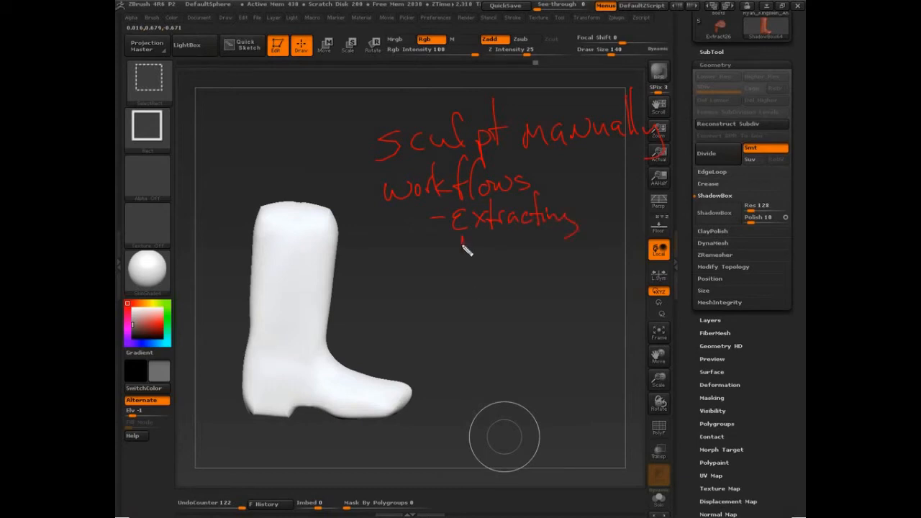
pyautogui.moveTo(464, 247); pyautogui.dragTo(556, 272)
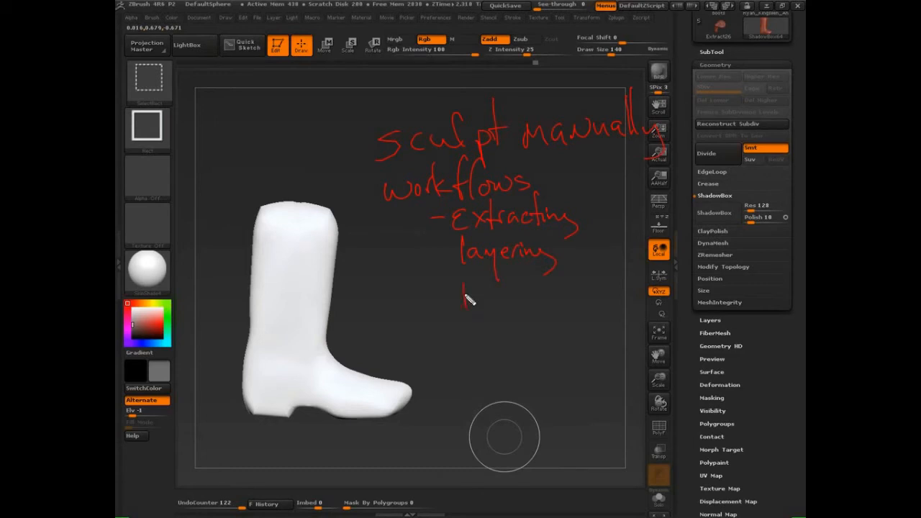
pyautogui.moveTo(464, 280)
pyautogui.mouseDown()
pyautogui.moveTo(495, 294)
pyautogui.moveTo(551, 288)
pyautogui.moveTo(565, 319)
pyautogui.mouseUp()
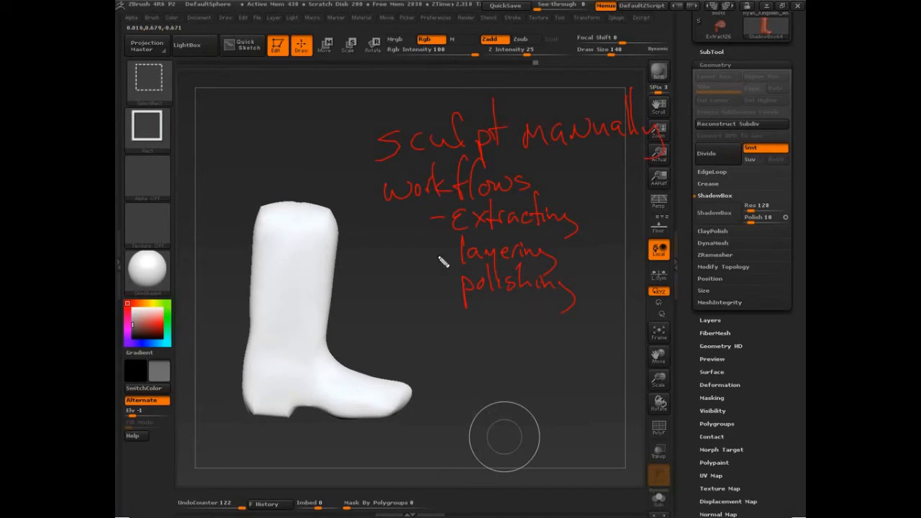
pyautogui.moveTo(426, 257)
pyautogui.mouseDown()
pyautogui.moveTo(448, 257)
pyautogui.moveTo(438, 265)
pyautogui.mouseUp()
pyautogui.moveTo(440, 210); pyautogui.dragTo(440, 225)
pyautogui.moveTo(435, 294)
pyautogui.mouseDown()
pyautogui.moveTo(455, 290)
pyautogui.moveTo(446, 298)
pyautogui.mouseUp()
pyautogui.press('Escape')
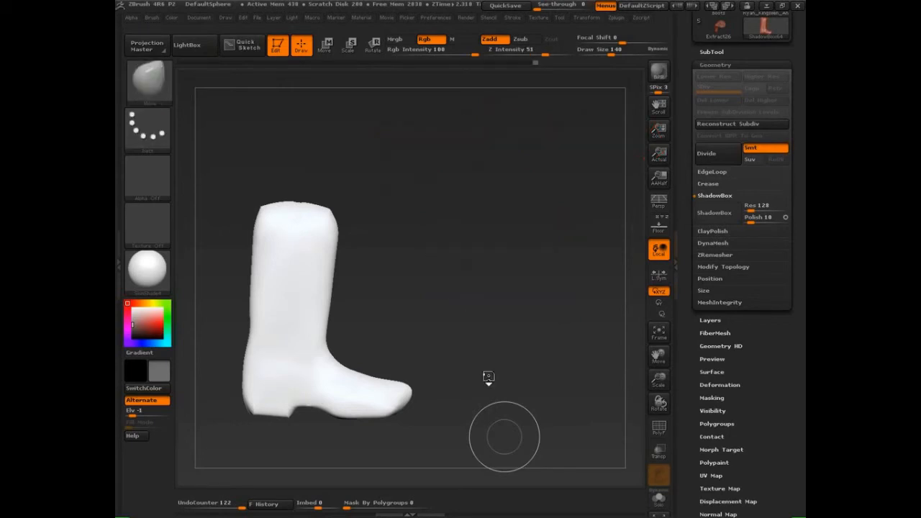
# - Save the project with the current boot sculpt
pyautogui.hotkey('ctrl', 's')
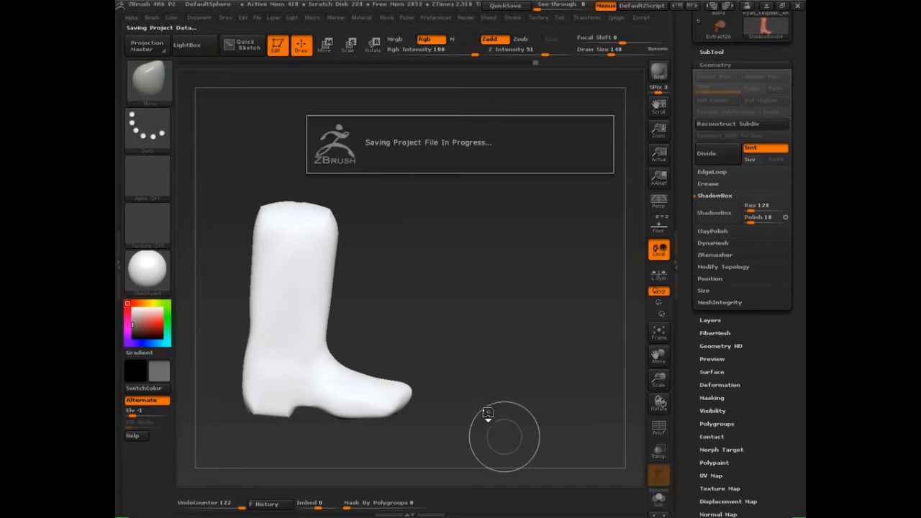
pyautogui.moveTo(494, 406)
pyautogui.mouseDown()
pyautogui.moveTo(480, 410)
pyautogui.moveTo(567, 415)
pyautogui.moveTo(519, 358)
pyautogui.moveTo(555, 380)
pyautogui.moveTo(490, 376)
pyautogui.mouseUp()
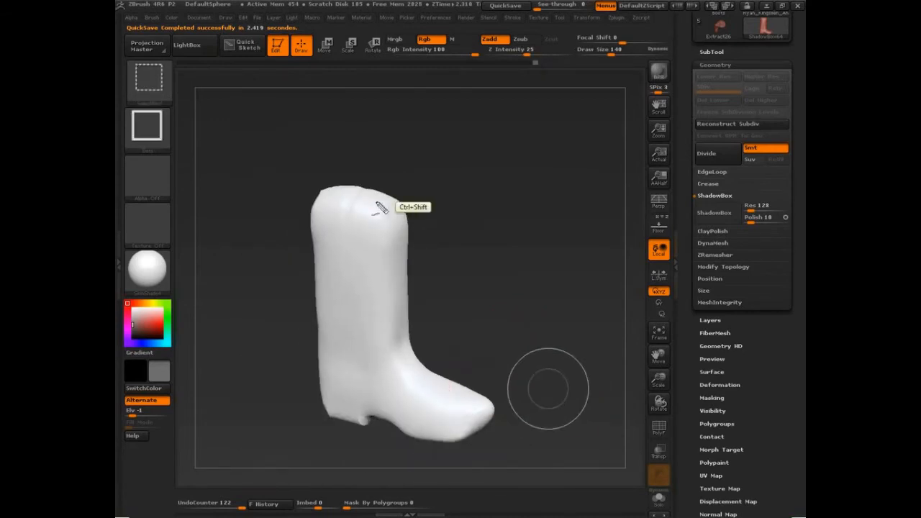
pyautogui.moveTo(370, 193)
pyautogui.mouseDown()
pyautogui.moveTo(375, 212)
pyautogui.moveTo(369, 192)
pyautogui.mouseUp()
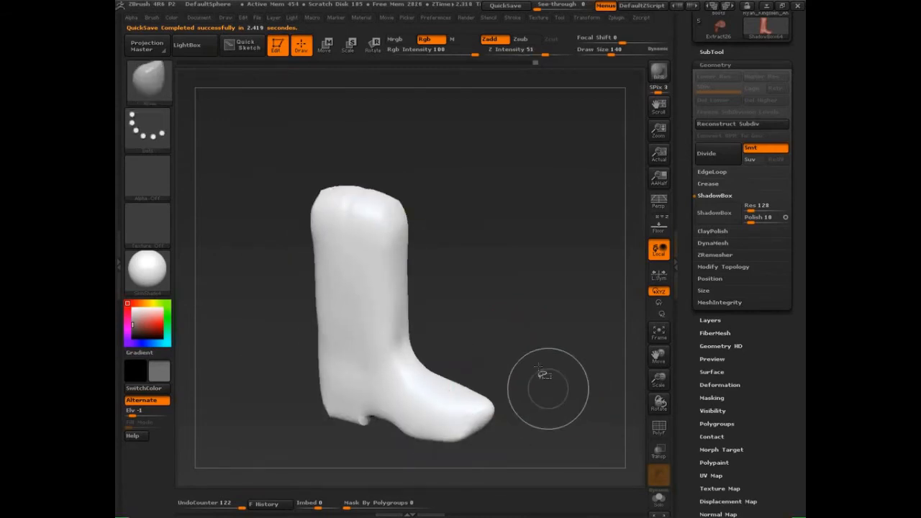
pyautogui.moveTo(549, 388)
pyautogui.mouseDown()
pyautogui.moveTo(570, 364)
pyautogui.moveTo(589, 414)
pyautogui.moveTo(551, 378)
pyautogui.mouseUp()
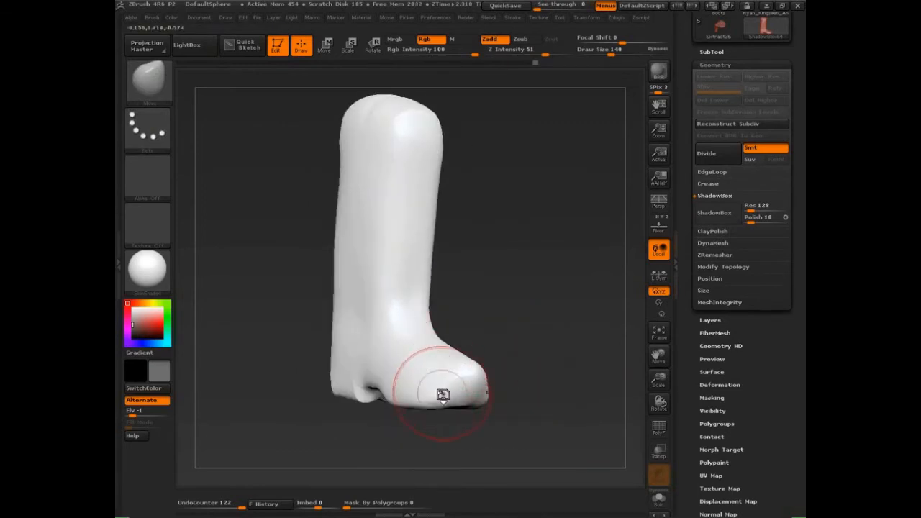
# - Flatten the underside of the boot's toe and forefoot with a polish brush
pyautogui.press('b')
pyautogui.press('h')
pyautogui.press('p')
pyautogui.press('s')
pyautogui.moveTo(475, 365); pyautogui.dragTo(476, 365)
pyautogui.moveTo(515, 399)
pyautogui.keyDown('alt'); pyautogui.mouseDown()
pyautogui.moveTo(531, 336)
pyautogui.moveTo(506, 368)
pyautogui.mouseUp(); pyautogui.keyUp('alt')
pyautogui.keyDown('alt'); pyautogui.moveTo(507, 368); pyautogui.dragTo(508, 346); pyautogui.keyUp('alt')
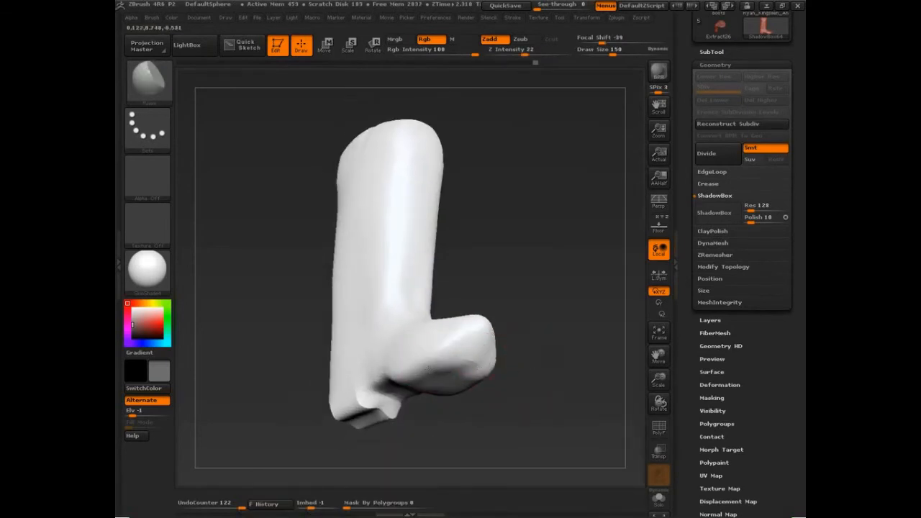
pyautogui.moveTo(429, 369)
pyautogui.mouseDown()
pyautogui.moveTo(474, 364)
pyautogui.moveTo(438, 372)
pyautogui.mouseUp()
pyautogui.moveTo(538, 393); pyautogui.dragTo(546, 349)
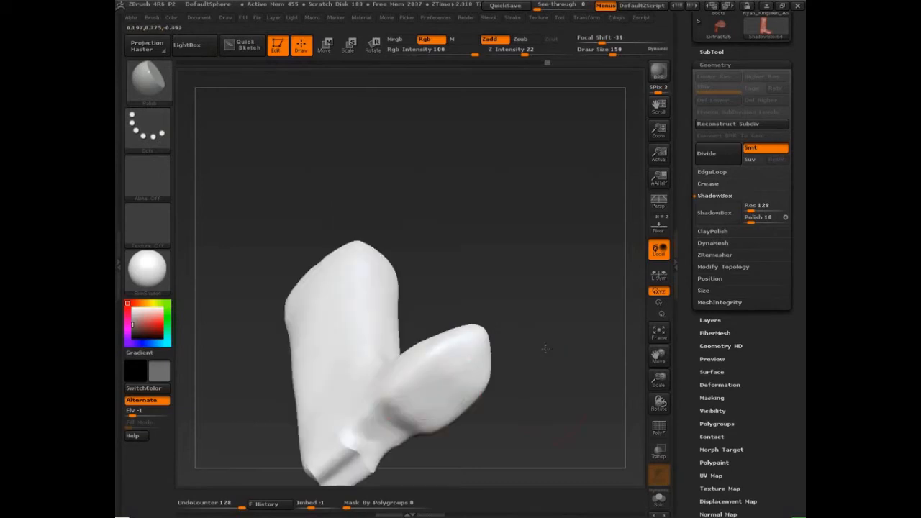
pyautogui.moveTo(460, 363)
pyautogui.mouseDown()
pyautogui.moveTo(407, 400)
pyautogui.moveTo(454, 379)
pyautogui.moveTo(422, 395)
pyautogui.moveTo(470, 345)
pyautogui.moveTo(411, 371)
pyautogui.moveTo(452, 360)
pyautogui.moveTo(456, 382)
pyautogui.moveTo(447, 388)
pyautogui.mouseUp()
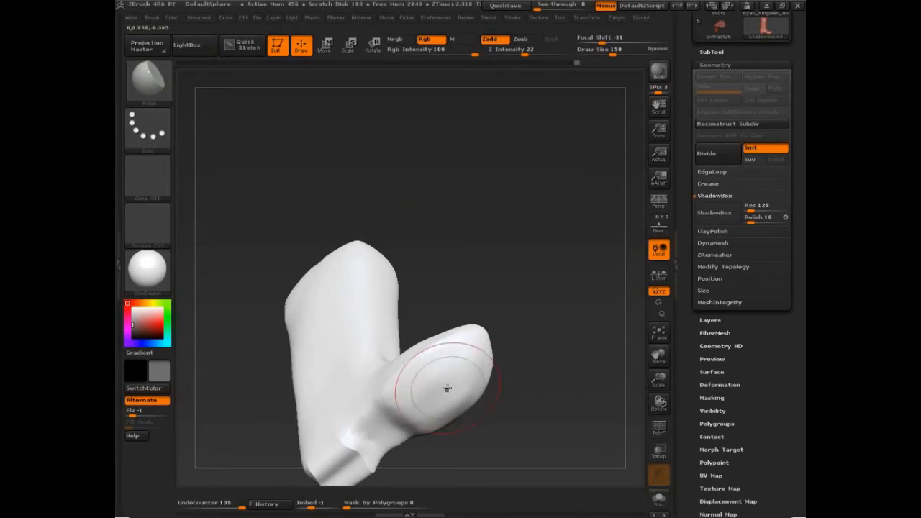
# - Flatten the bottom of the boot's heel with the polish brush
pyautogui.moveTo(374, 403)
pyautogui.mouseDown()
pyautogui.moveTo(386, 405)
pyautogui.moveTo(354, 436)
pyautogui.mouseUp()
pyautogui.keyDown('alt'); pyautogui.moveTo(461, 441); pyautogui.dragTo(479, 355); pyautogui.keyUp('alt')
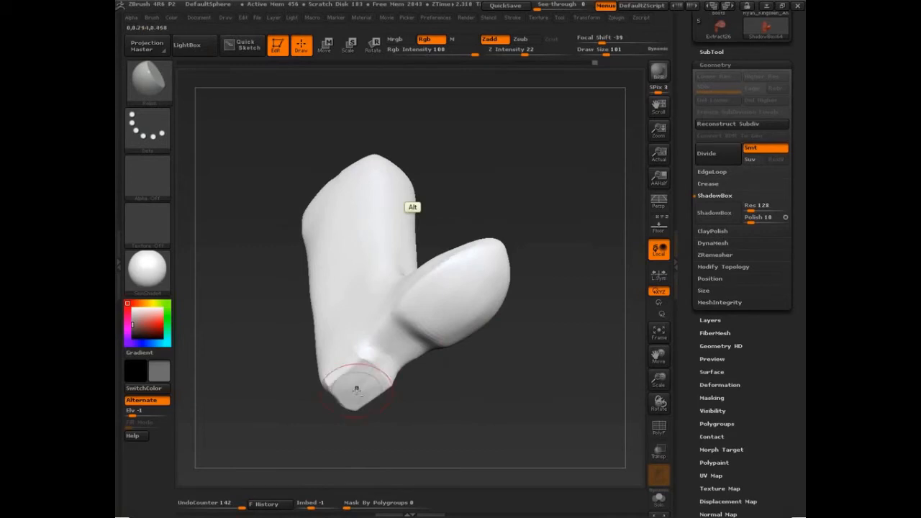
pyautogui.moveTo(442, 397)
pyautogui.mouseDown()
pyautogui.moveTo(461, 412)
pyautogui.moveTo(425, 393)
pyautogui.moveTo(414, 353)
pyautogui.moveTo(380, 339)
pyautogui.moveTo(392, 351)
pyautogui.moveTo(391, 339)
pyautogui.moveTo(408, 345)
pyautogui.moveTo(390, 362)
pyautogui.moveTo(403, 381)
pyautogui.moveTo(391, 374)
pyautogui.moveTo(412, 212)
pyautogui.mouseUp()
# - Build up the area between the heel's front face and the arch with the ClayBuildup brush
pyautogui.press('b')
pyautogui.press('c')
pyautogui.press('b')
pyautogui.moveTo(411, 358); pyautogui.dragTo(394, 345)
pyautogui.moveTo(418, 382)
pyautogui.mouseDown()
pyautogui.moveTo(432, 353)
pyautogui.moveTo(460, 346)
pyautogui.moveTo(445, 367)
pyautogui.mouseUp()
# - Flatten the arch between the heel and forefoot using a polish brush with Z Intensity 37
pyautogui.press('b')
pyautogui.click(428, 348)
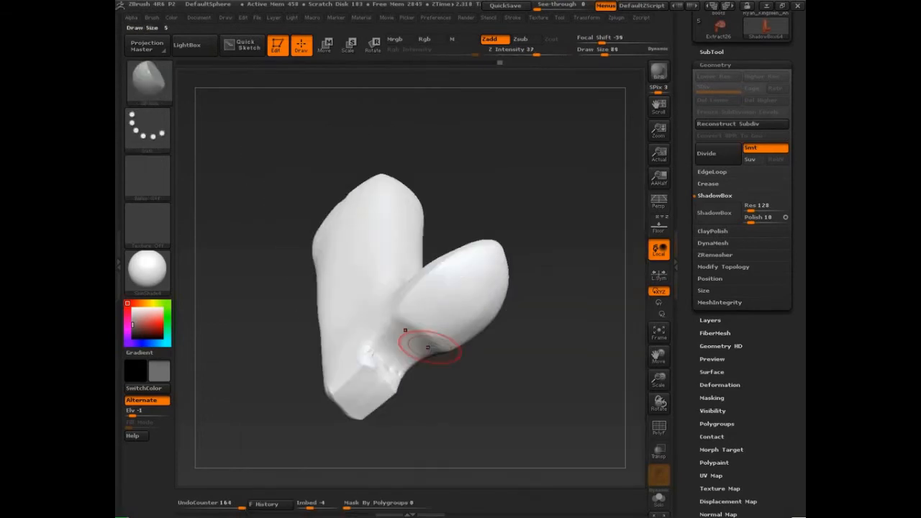
pyautogui.moveTo(400, 345); pyautogui.dragTo(427, 346)
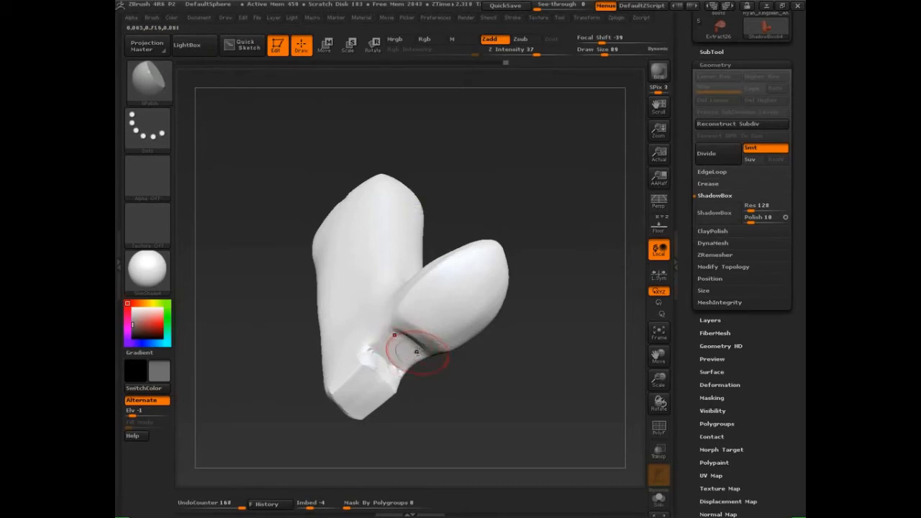
# - Blend the arch into the forefoot sole using a polish brush with Z Intensity 22
pyautogui.press('b')
pyautogui.press('p')
pyautogui.press('o')
pyautogui.moveTo(480, 364); pyautogui.dragTo(432, 359)
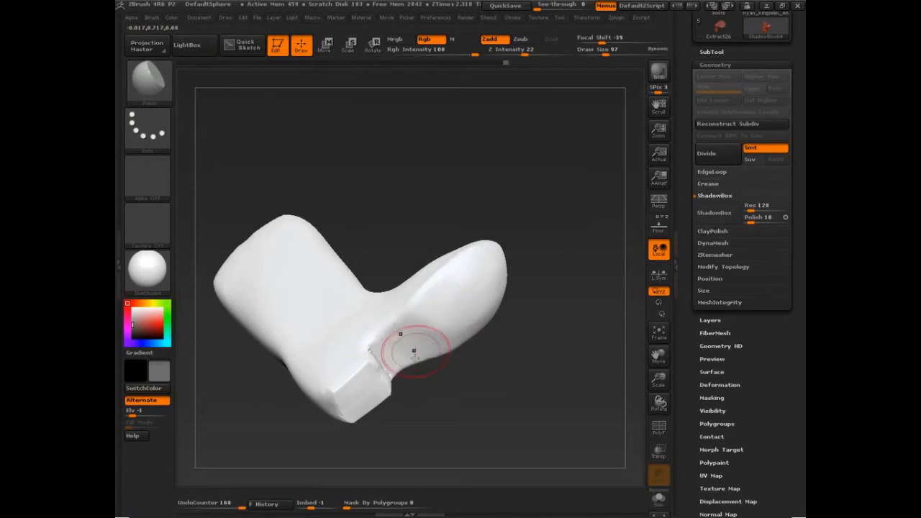
pyautogui.moveTo(415, 350); pyautogui.dragTo(447, 346)
pyautogui.moveTo(505, 413)
pyautogui.keyDown('shift'); pyautogui.mouseDown()
pyautogui.moveTo(532, 403)
pyautogui.moveTo(458, 402)
pyautogui.moveTo(422, 374)
pyautogui.moveTo(463, 356)
pyautogui.moveTo(489, 378)
pyautogui.moveTo(482, 358)
pyautogui.moveTo(456, 364)
pyautogui.moveTo(491, 372)
pyautogui.moveTo(470, 359)
pyautogui.moveTo(514, 342)
pyautogui.moveTo(465, 345)
pyautogui.moveTo(497, 328)
pyautogui.mouseUp(); pyautogui.keyUp('shift')
pyautogui.press('shift')
pyautogui.moveTo(566, 299)
pyautogui.mouseDown()
pyautogui.moveTo(566, 360)
pyautogui.moveTo(518, 377)
pyautogui.moveTo(547, 398)
pyautogui.moveTo(504, 374)
pyautogui.moveTo(508, 364)
pyautogui.moveTo(476, 356)
pyautogui.moveTo(427, 297)
pyautogui.moveTo(405, 304)
pyautogui.mouseUp()
pyautogui.moveTo(489, 288)
pyautogui.mouseDown()
pyautogui.moveTo(499, 281)
pyautogui.moveTo(371, 287)
pyautogui.mouseUp()
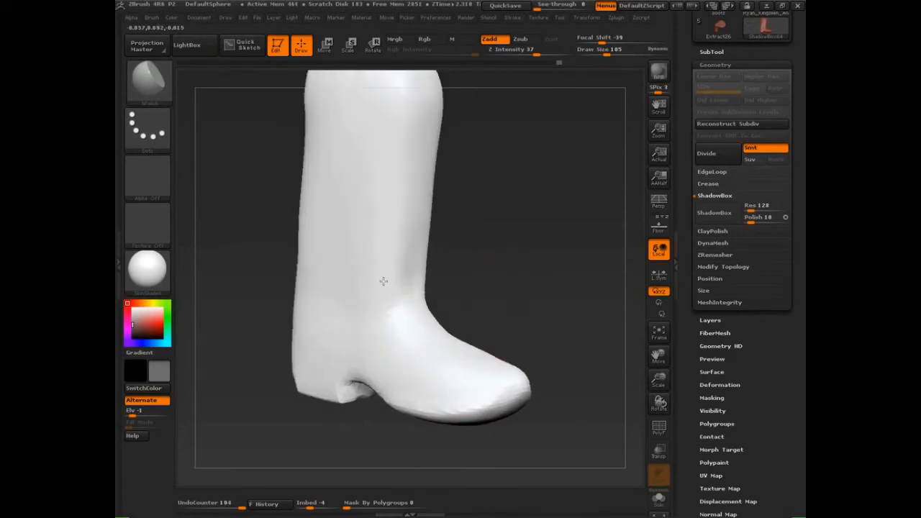
# - Smooth and flatten the back of the boot's heel and lower shaft using the polish brush at Z Intensity 37
pyautogui.moveTo(304, 250); pyautogui.dragTo(277, 259)
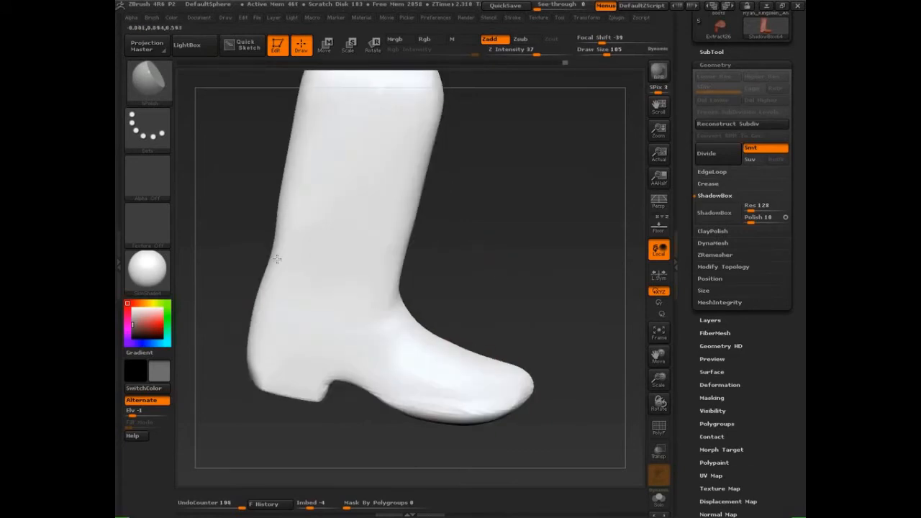
pyautogui.moveTo(226, 333); pyautogui.dragTo(264, 379)
pyautogui.moveTo(220, 360); pyautogui.dragTo(474, 336)
pyautogui.moveTo(327, 337); pyautogui.dragTo(405, 350)
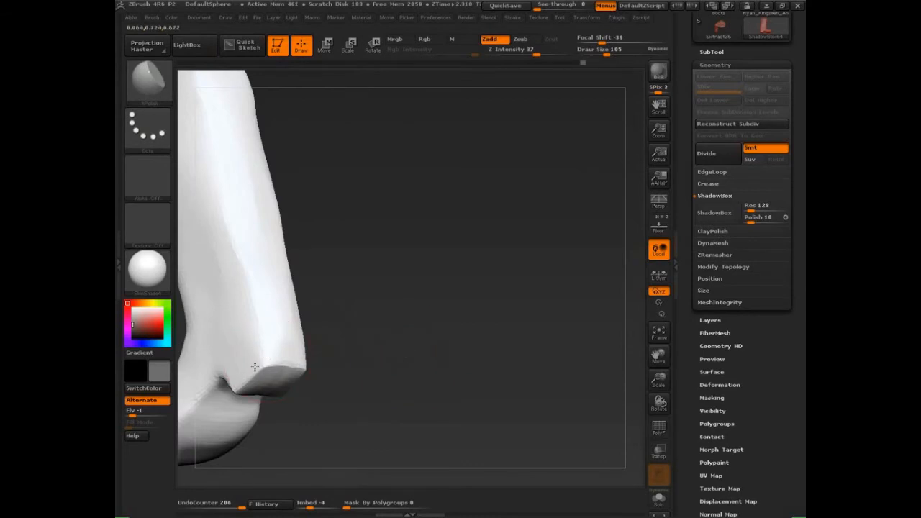
pyautogui.moveTo(272, 317)
pyautogui.mouseDown()
pyautogui.moveTo(286, 335)
pyautogui.moveTo(255, 376)
pyautogui.moveTo(283, 334)
pyautogui.mouseUp()
pyautogui.moveTo(381, 328)
pyautogui.mouseDown()
pyautogui.moveTo(437, 341)
pyautogui.moveTo(279, 255)
pyautogui.moveTo(305, 192)
pyautogui.moveTo(312, 232)
pyautogui.moveTo(315, 123)
pyautogui.moveTo(304, 208)
pyautogui.moveTo(313, 149)
pyautogui.mouseUp()
# - Enlarge the polish brush to Draw Size 140 and flatten the sides of the boot shaft
pyautogui.press(']')
pyautogui.keyDown('alt'); pyautogui.moveTo(424, 178); pyautogui.dragTo(426, 274); pyautogui.keyUp('alt')
pyautogui.moveTo(427, 275)
pyautogui.mouseDown()
pyautogui.moveTo(485, 368)
pyautogui.moveTo(475, 360)
pyautogui.mouseUp()
pyautogui.moveTo(314, 297)
pyautogui.mouseDown()
pyautogui.moveTo(284, 302)
pyautogui.moveTo(261, 288)
pyautogui.mouseUp()
pyautogui.moveTo(446, 231)
pyautogui.mouseDown()
pyautogui.moveTo(430, 229)
pyautogui.moveTo(459, 211)
pyautogui.moveTo(383, 162)
pyautogui.mouseUp()
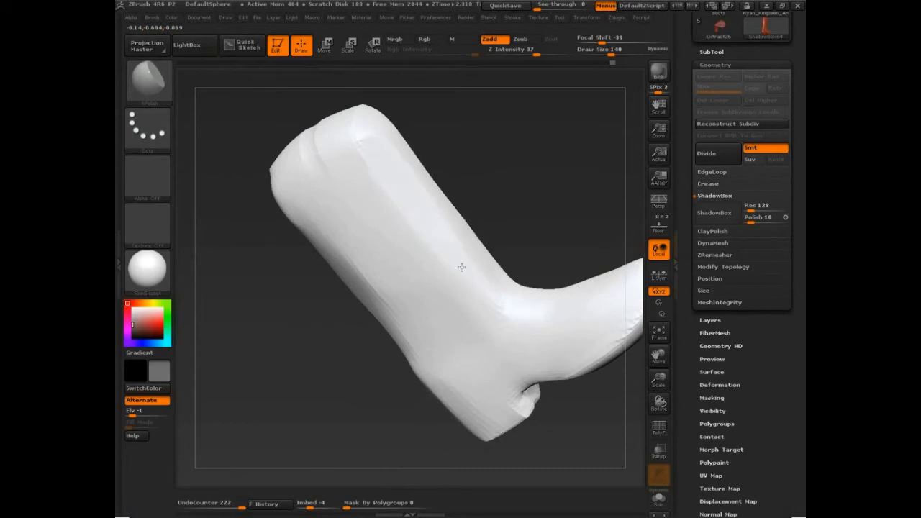
pyautogui.moveTo(515, 203)
pyautogui.mouseDown()
pyautogui.moveTo(539, 230)
pyautogui.moveTo(414, 208)
pyautogui.mouseUp()
# - Even out the top end of the boot shaft and its outer edges with the polish brush
pyautogui.hotkey('ctrl', 'shift')
pyautogui.moveTo(308, 179)
pyautogui.keyDown('ctrl'); pyautogui.keyDown('shift'); pyautogui.mouseDown()
pyautogui.moveTo(254, 229)
pyautogui.moveTo(359, 232)
pyautogui.moveTo(384, 205)
pyautogui.moveTo(377, 210)
pyautogui.mouseUp(); pyautogui.keyUp('shift'); pyautogui.keyUp('ctrl')
pyautogui.moveTo(533, 399); pyautogui.dragTo(524, 363)
pyautogui.moveTo(445, 289); pyautogui.dragTo(478, 316)
pyautogui.moveTo(461, 302); pyautogui.dragTo(483, 327)
pyautogui.moveTo(464, 306)
pyautogui.mouseDown()
pyautogui.moveTo(502, 331)
pyautogui.moveTo(487, 303)
pyautogui.moveTo(480, 308)
pyautogui.mouseUp()
pyautogui.moveTo(471, 310)
pyautogui.mouseDown()
pyautogui.moveTo(453, 295)
pyautogui.moveTo(461, 310)
pyautogui.moveTo(430, 310)
pyautogui.mouseUp()
pyautogui.moveTo(376, 337)
pyautogui.mouseDown()
pyautogui.moveTo(401, 373)
pyautogui.moveTo(344, 311)
pyautogui.mouseUp()
pyautogui.moveTo(291, 262); pyautogui.dragTo(324, 276)
pyautogui.moveTo(283, 324)
pyautogui.mouseDown()
pyautogui.moveTo(298, 301)
pyautogui.moveTo(287, 289)
pyautogui.mouseUp()
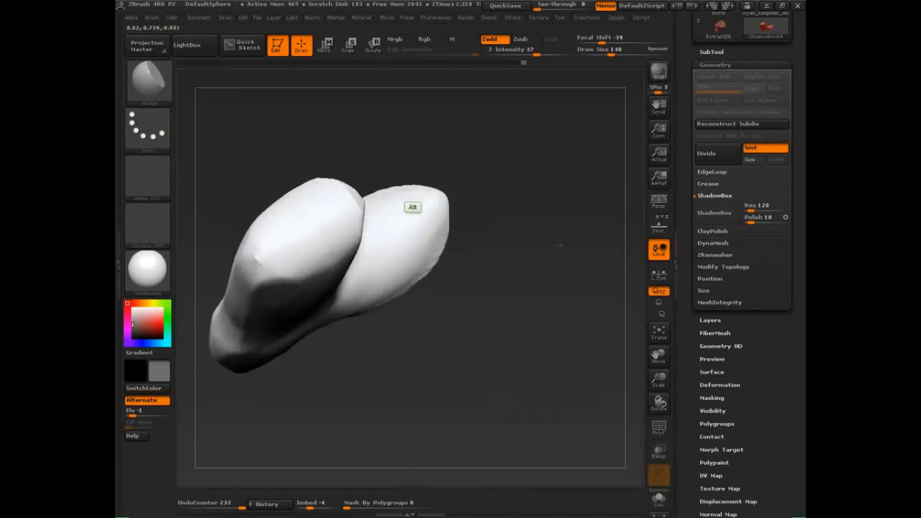
# - Try carving a hollow into the top of the shaft with the ClayBuildup brush in subtractive mode, reducing Draw Size to 65
pyautogui.press('b')
pyautogui.press('c')
pyautogui.press('b')
pyautogui.press('s')
pyautogui.moveTo(320, 256); pyautogui.dragTo(314, 256)
pyautogui.moveTo(459, 249); pyautogui.dragTo(420, 288)
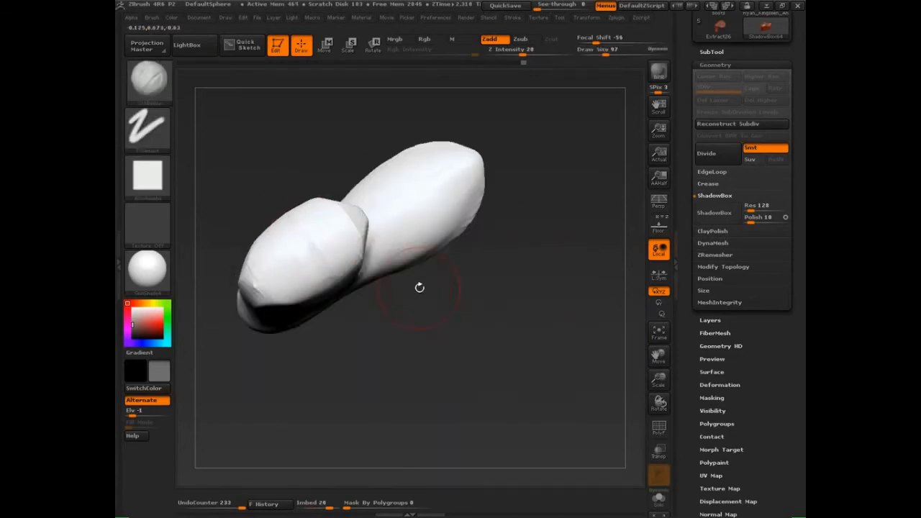
pyautogui.moveTo(321, 241)
pyautogui.keyDown('alt'); pyautogui.mouseDown()
pyautogui.moveTo(319, 226)
pyautogui.moveTo(267, 269)
pyautogui.moveTo(316, 229)
pyautogui.moveTo(315, 274)
pyautogui.moveTo(297, 243)
pyautogui.moveTo(319, 242)
pyautogui.moveTo(282, 267)
pyautogui.moveTo(300, 261)
pyautogui.mouseUp(); pyautogui.keyUp('alt')
pyautogui.press('s')
pyautogui.moveTo(339, 227)
pyautogui.keyDown('alt'); pyautogui.mouseDown()
pyautogui.moveTo(333, 218)
pyautogui.moveTo(314, 242)
pyautogui.mouseUp(); pyautogui.keyUp('alt')
pyautogui.moveTo(437, 319)
pyautogui.mouseDown()
pyautogui.moveTo(473, 319)
pyautogui.moveTo(479, 352)
pyautogui.moveTo(510, 369)
pyautogui.mouseUp()
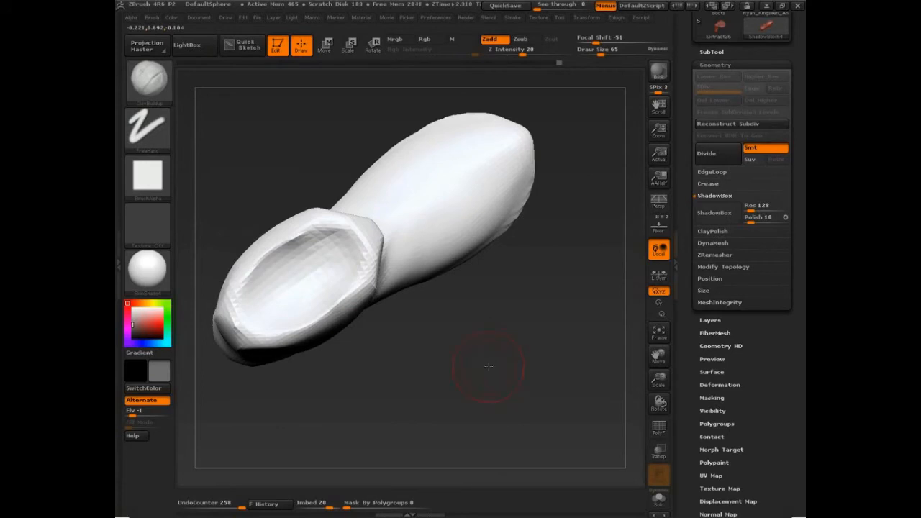
# - Try refining the carved opening's rim with the brush reduced to Draw Size 26 and the hollow's interior masked
pyautogui.moveTo(488, 367)
pyautogui.mouseDown()
pyautogui.moveTo(488, 389)
pyautogui.moveTo(520, 395)
pyautogui.moveTo(475, 414)
pyautogui.moveTo(411, 206)
pyautogui.moveTo(396, 231)
pyautogui.moveTo(312, 273)
pyautogui.moveTo(320, 324)
pyautogui.moveTo(392, 248)
pyautogui.moveTo(387, 272)
pyautogui.moveTo(396, 269)
pyautogui.mouseUp()
pyautogui.press('s')
pyautogui.moveTo(461, 370); pyautogui.dragTo(417, 302)
pyautogui.press('s')
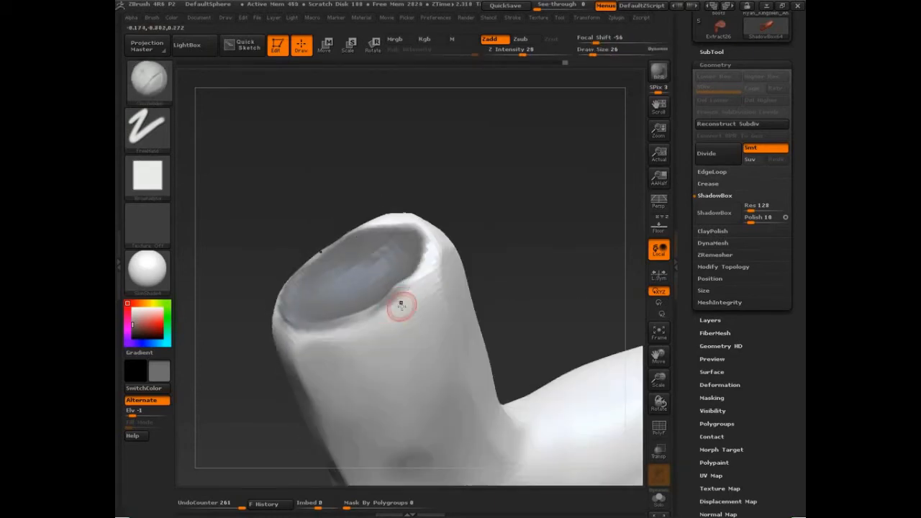
# - Undo all carving and masking of the shaft's opening, back to the solid top
pyautogui.hotkey('ctrl', 'z')
pyautogui.hotkey('ctrl', 'z')
pyautogui.hotkey('ctrl', 'z')
pyautogui.hotkey('ctrl', 'z')
pyautogui.hotkey('ctrl', 'z')
pyautogui.hotkey('ctrl', 'z')
pyautogui.hotkey('ctrl', 'z')
pyautogui.hotkey('ctrl', 'z')
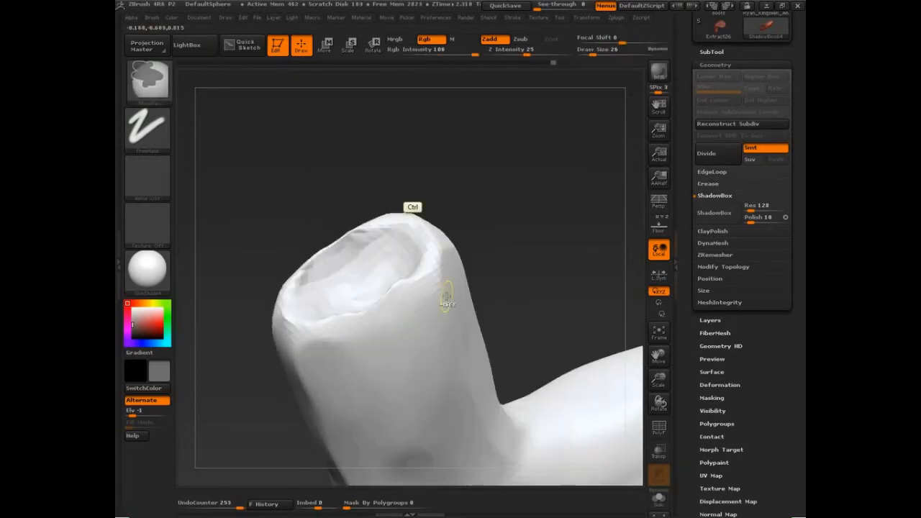
pyautogui.hotkey('ctrl', 'z')
pyautogui.hotkey('ctrl', 'z')
pyautogui.hotkey('ctrl', 'z')
pyautogui.hotkey('ctrl', 'z')
pyautogui.hotkey('ctrl', 'z')
pyautogui.hotkey('ctrl', 'z')
pyautogui.hotkey('ctrl', 'z')
pyautogui.hotkey('ctrl', 'z')
pyautogui.hotkey('ctrl', 'z')
pyautogui.hotkey('ctrl', 'z')
pyautogui.hotkey('ctrl', 'z')
pyautogui.hotkey('ctrl', 'z')
pyautogui.hotkey('ctrl', 'z')
pyautogui.hotkey('ctrl', 'z')
pyautogui.hotkey('ctrl', 'z')
pyautogui.hotkey('ctrl', 'z')
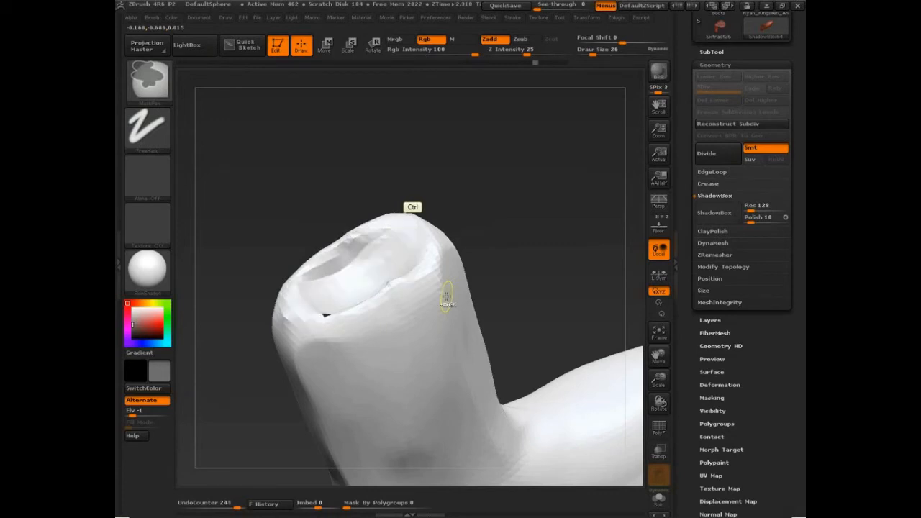
pyautogui.hotkey('ctrl', 'z')
pyautogui.hotkey('ctrl', 'z')
pyautogui.hotkey('ctrl', 'z')
pyautogui.hotkey('ctrl', 'z')
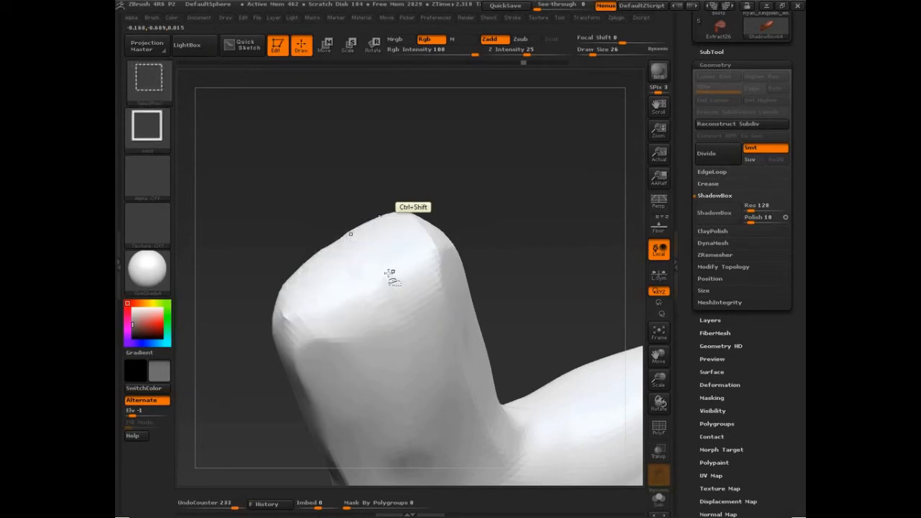
pyautogui.moveTo(477, 202)
pyautogui.mouseDown()
pyautogui.moveTo(485, 214)
pyautogui.moveTo(472, 317)
pyautogui.mouseUp()
pyautogui.moveTo(356, 267); pyautogui.dragTo(335, 302)
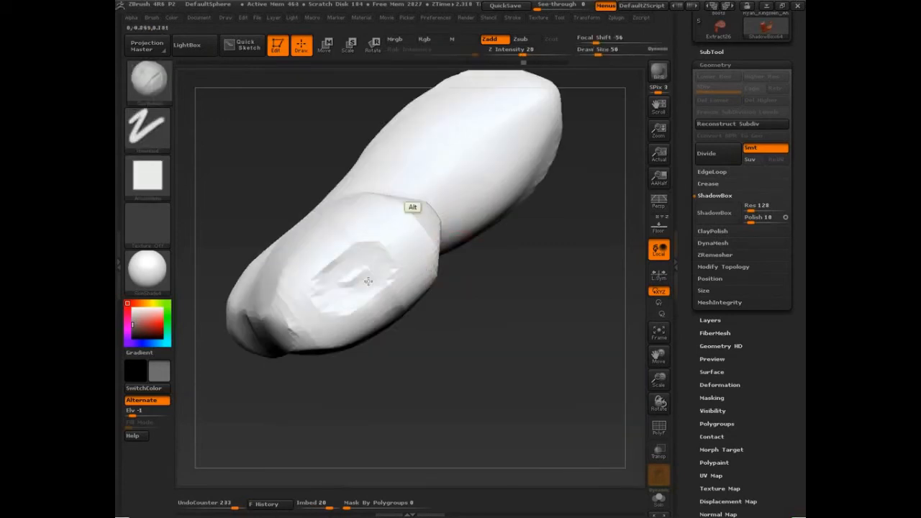
pyautogui.click(363, 300)
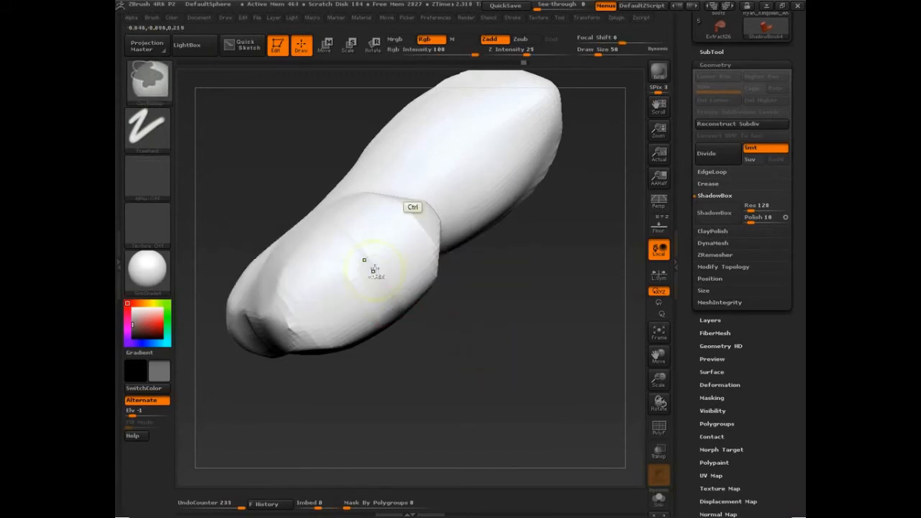
# - Mask the oval top of the shaft and apply Edgeloop Masked Border to it with the polyframe displayed
pyautogui.moveTo(366, 263)
pyautogui.keyDown('ctrl'); pyautogui.mouseDown()
pyautogui.moveTo(354, 302)
pyautogui.moveTo(392, 237)
pyautogui.moveTo(317, 316)
pyautogui.moveTo(338, 241)
pyautogui.moveTo(408, 268)
pyautogui.moveTo(395, 236)
pyautogui.moveTo(407, 232)
pyautogui.mouseUp(); pyautogui.keyUp('ctrl')
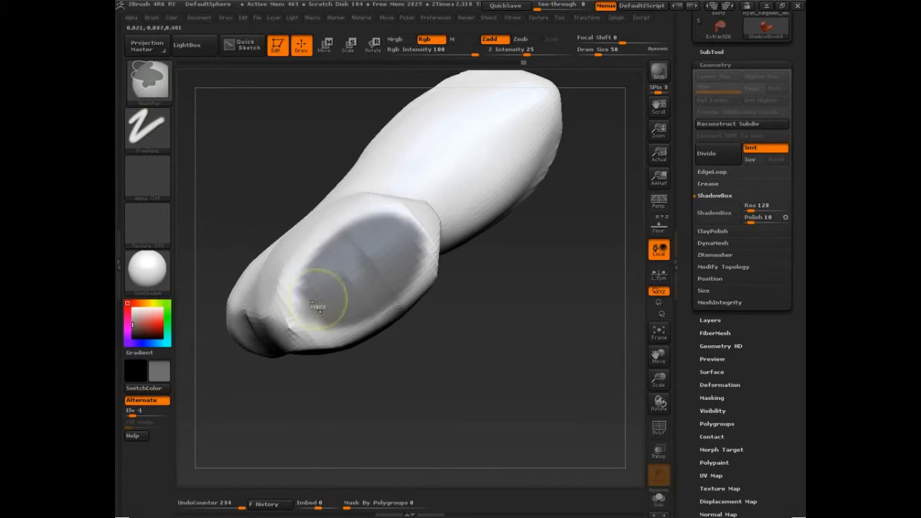
pyautogui.moveTo(468, 354)
pyautogui.mouseDown()
pyautogui.moveTo(481, 356)
pyautogui.moveTo(481, 318)
pyautogui.moveTo(524, 311)
pyautogui.mouseUp()
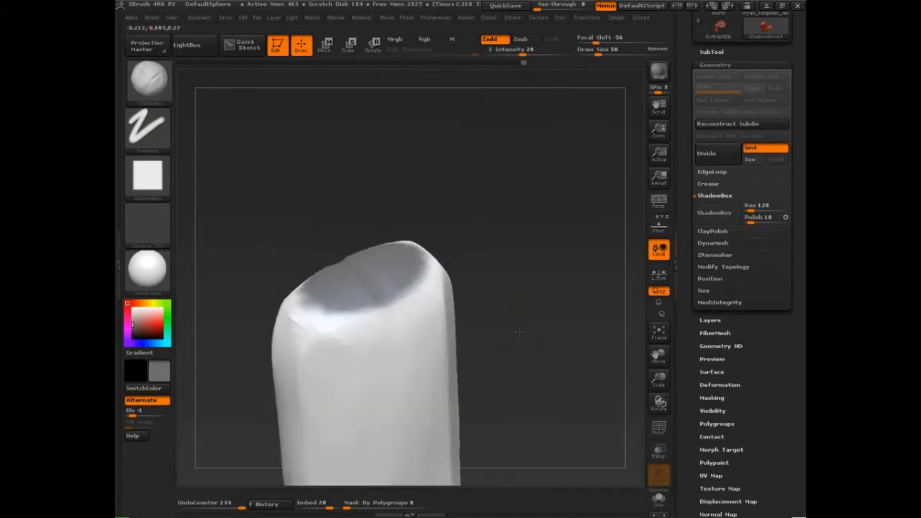
pyautogui.click(712, 171)
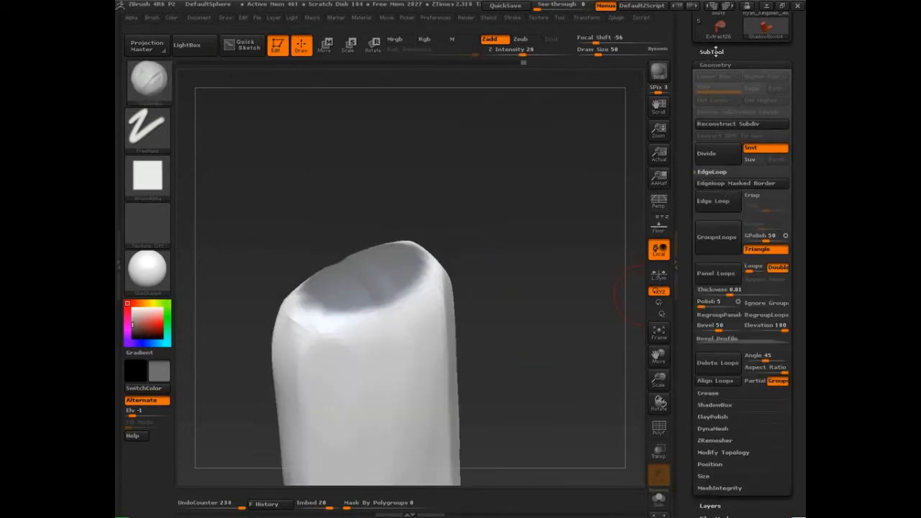
pyautogui.moveTo(528, 292); pyautogui.dragTo(523, 307)
pyautogui.click(667, 429)
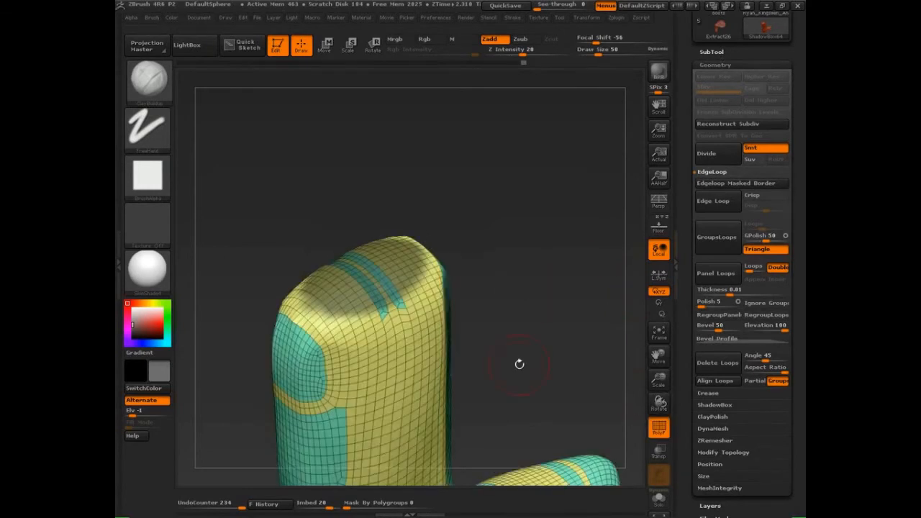
pyautogui.click(729, 184)
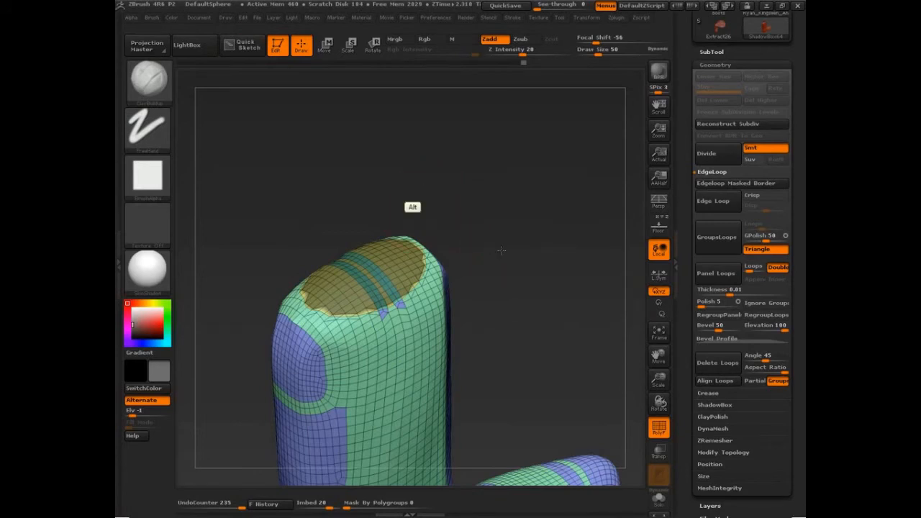
pyautogui.keyDown('alt'); pyautogui.moveTo(499, 251); pyautogui.dragTo(574, 291); pyautogui.keyUp('alt')
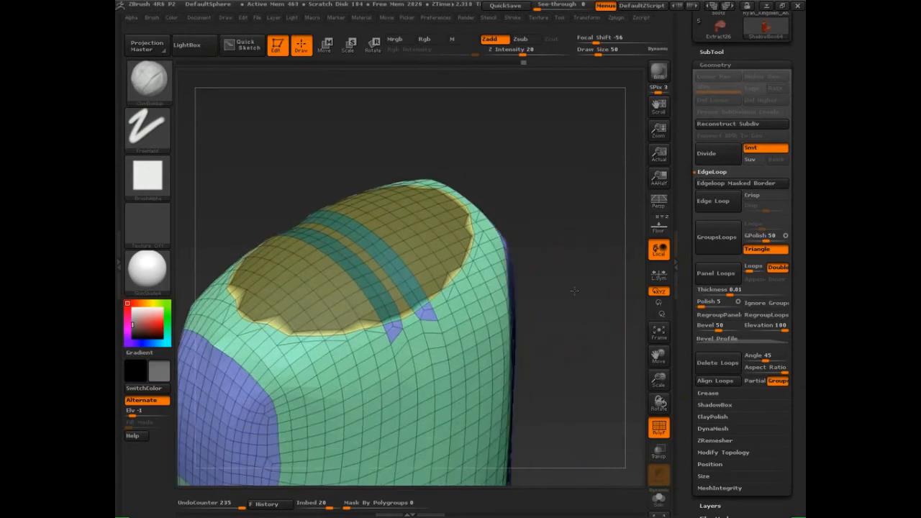
pyautogui.hotkey('ctrl', 'shift')
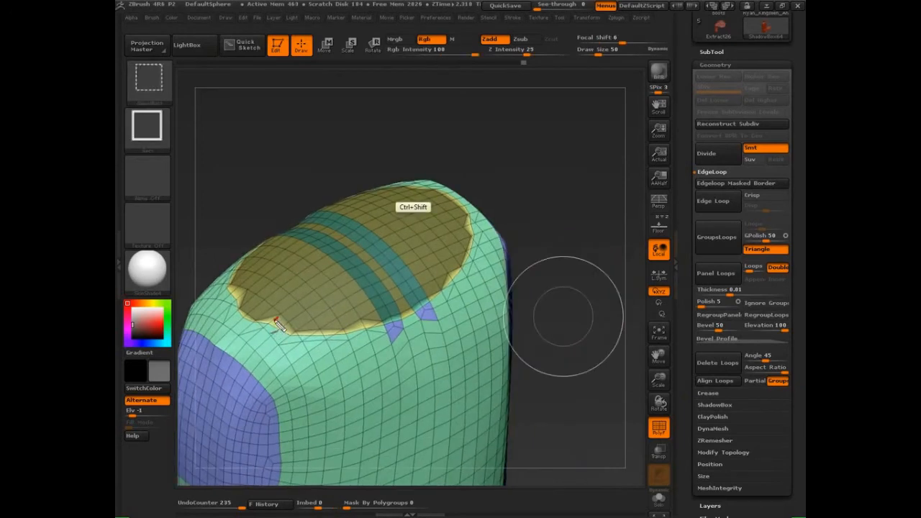
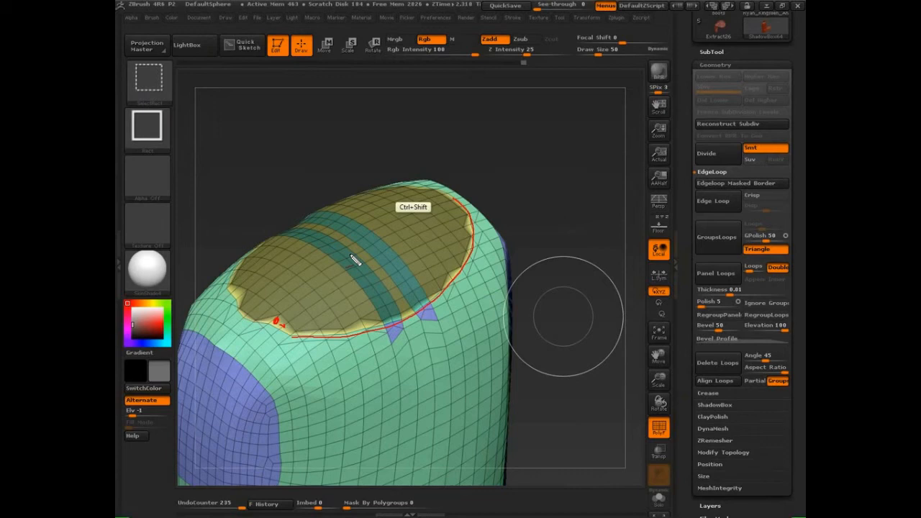
pyautogui.press('Escape')
# - Clear the mask and set a Move transpose line pointing outward from the shaft's top cap
pyautogui.moveTo(555, 378)
pyautogui.mouseDown()
pyautogui.moveTo(551, 370)
pyautogui.moveTo(583, 389)
pyautogui.moveTo(592, 407)
pyautogui.moveTo(566, 381)
pyautogui.moveTo(568, 400)
pyautogui.moveTo(563, 380)
pyautogui.mouseUp()
pyautogui.moveTo(366, 118); pyautogui.dragTo(375, 119)
pyautogui.press('w')
pyautogui.moveTo(371, 231); pyautogui.dragTo(389, 155)
pyautogui.moveTo(534, 270); pyautogui.dragTo(556, 297)
pyautogui.keyDown('ctrl'); pyautogui.moveTo(377, 190); pyautogui.dragTo(376, 193); pyautogui.keyUp('ctrl')
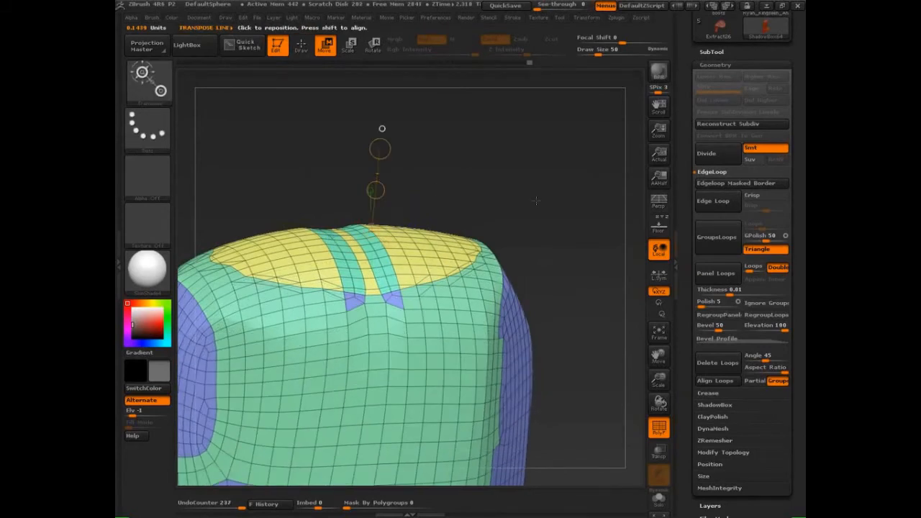
pyautogui.moveTo(535, 201); pyautogui.dragTo(555, 252)
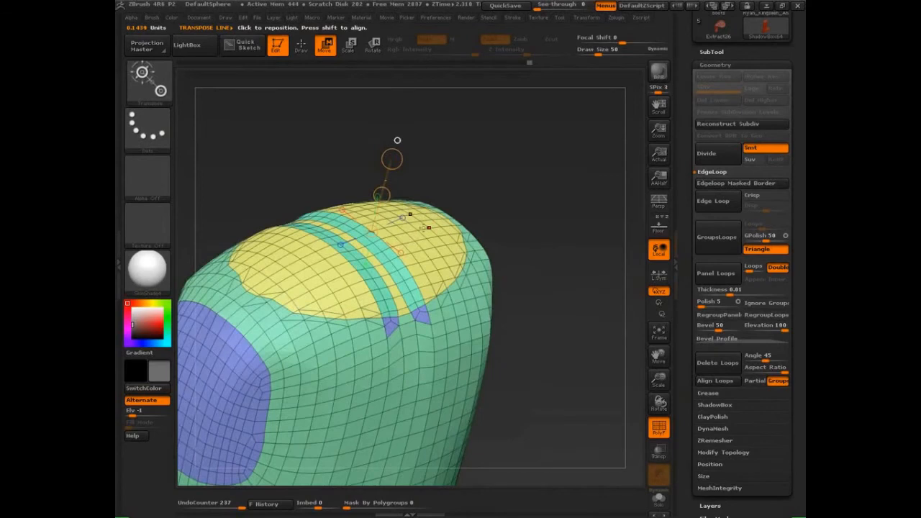
pyautogui.press('q')
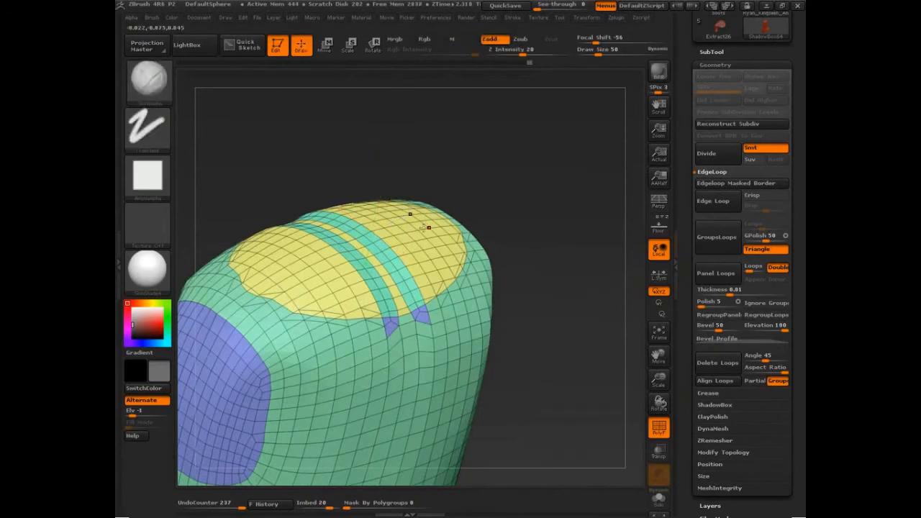
# - Isolate the shaft's top cap by hiding the rest of the boot
pyautogui.moveTo(569, 339); pyautogui.dragTo(397, 216)
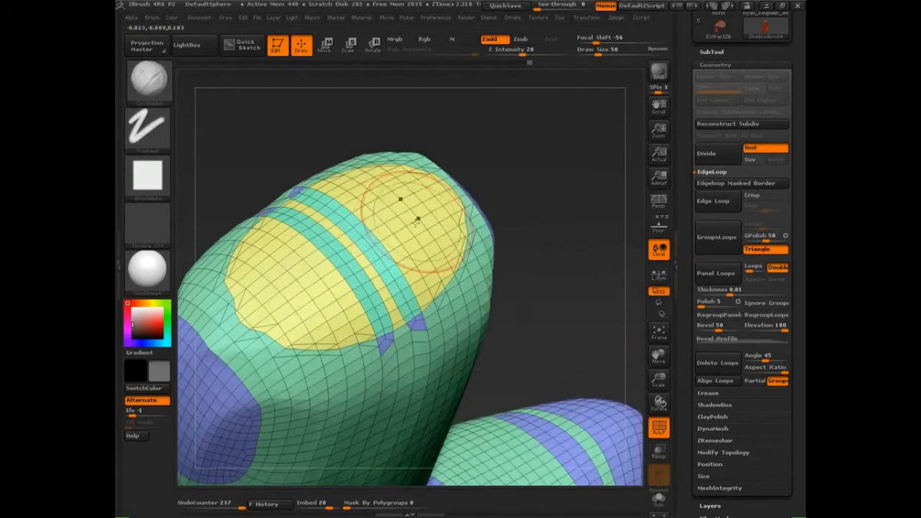
pyautogui.moveTo(546, 234); pyautogui.dragTo(379, 242)
pyautogui.hotkey('ctrl', 'shift')
pyautogui.keyDown('ctrl'); pyautogui.keyDown('shift'); pyautogui.click(379, 242); pyautogui.keyUp('shift'); pyautogui.keyUp('ctrl')
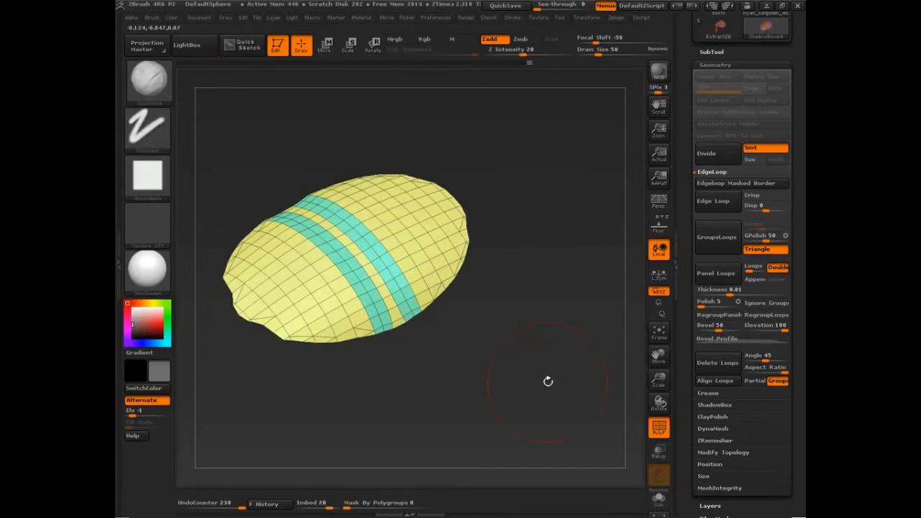
# - Combine the visible top cap into a single polygroup with GroupVisible and unhide the rest of the boot
pyautogui.click(715, 64)
pyautogui.click(716, 181)
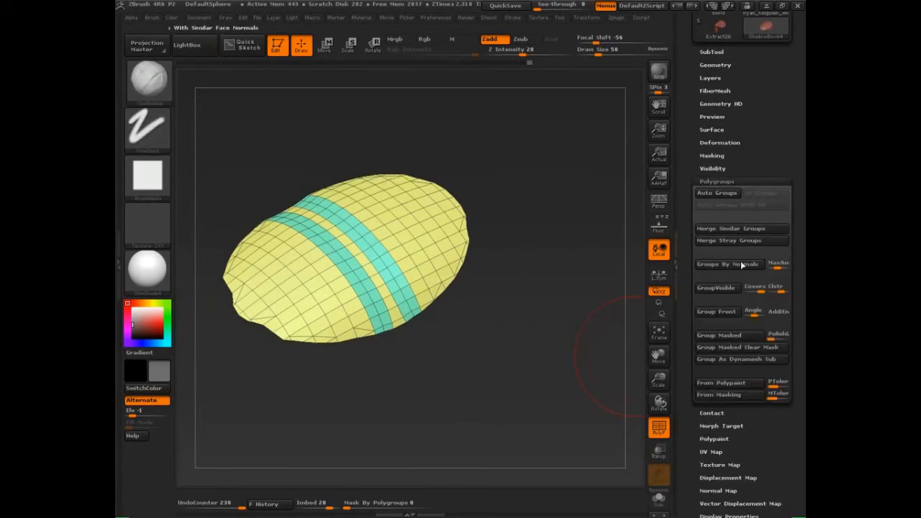
pyautogui.click(720, 288)
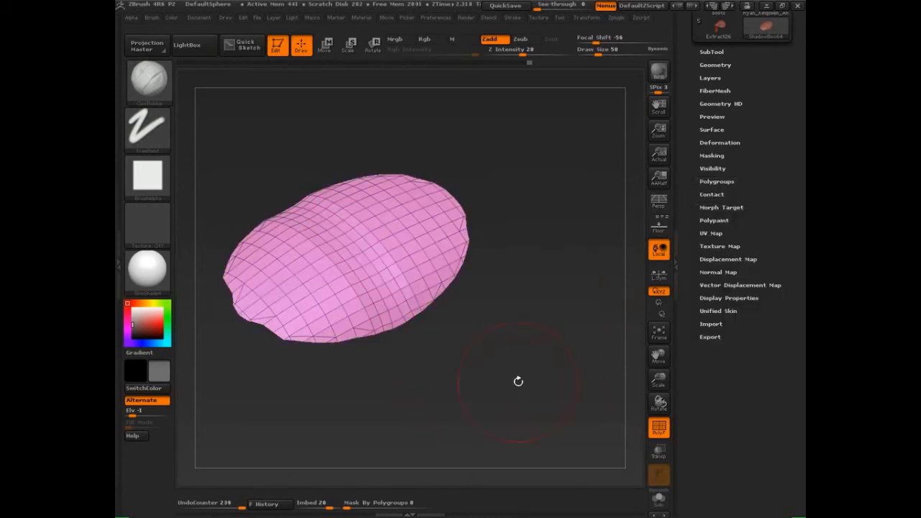
pyautogui.click(715, 64)
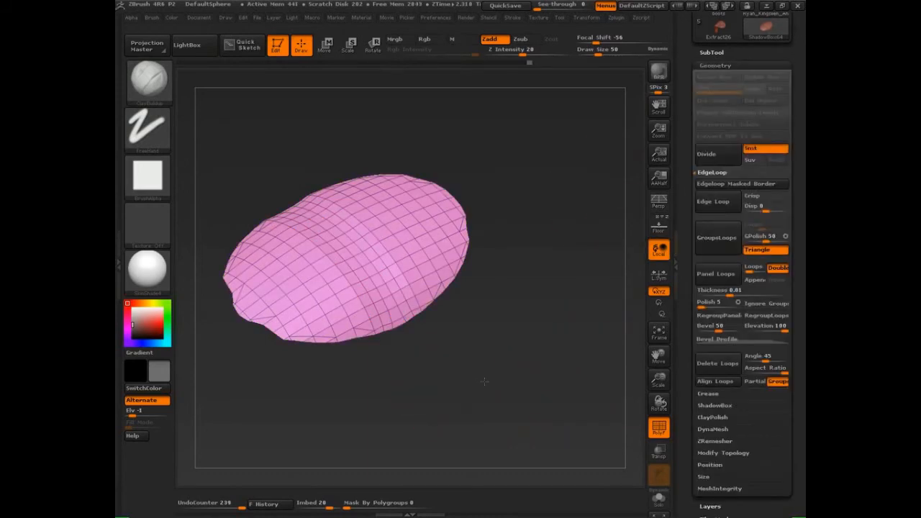
pyautogui.hotkey('ctrl', 'shift')
pyautogui.keyDown('ctrl'); pyautogui.keyDown('shift'); pyautogui.click(547, 211); pyautogui.keyUp('shift'); pyautogui.keyUp('ctrl')
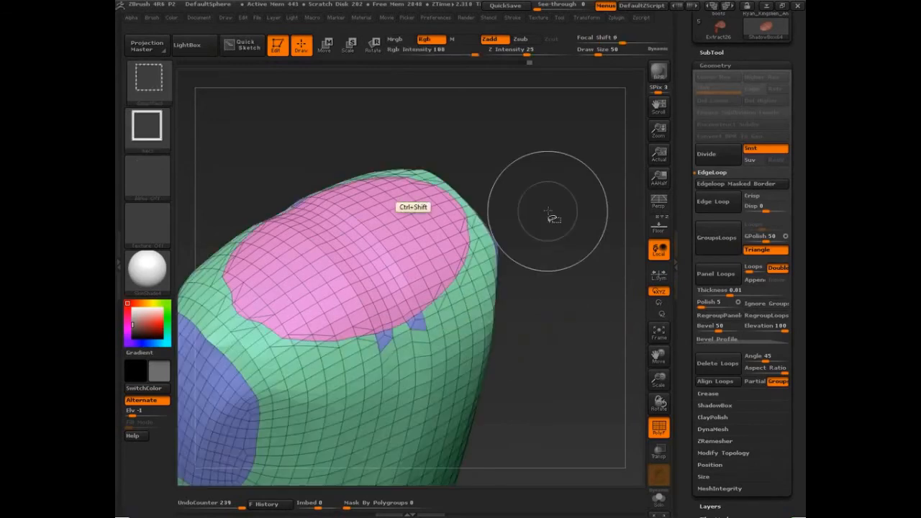
# - Mask the whole boot except the top cap's polygroup using the Move transpose tool
pyautogui.click(326, 45)
pyautogui.press('ctrl')
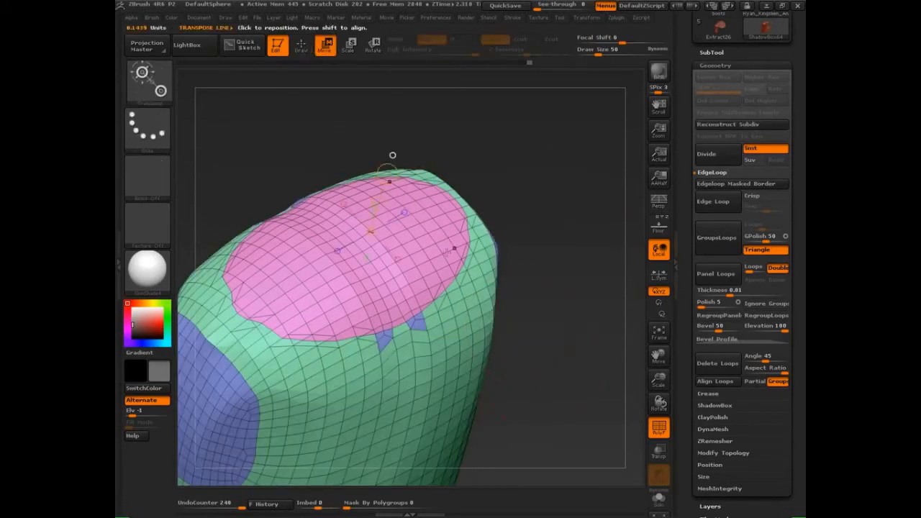
pyautogui.keyDown('ctrl'); pyautogui.click(395, 238); pyautogui.keyUp('ctrl')
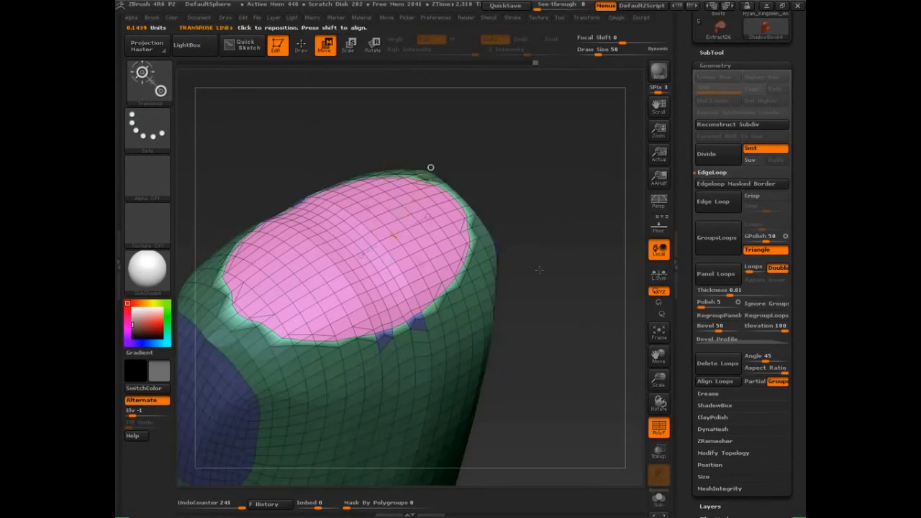
# - Align the Move transpose line so that it points outward from the unmasked top cap
pyautogui.moveTo(431, 168); pyautogui.dragTo(406, 204)
pyautogui.press('ctrl')
pyautogui.moveTo(555, 281); pyautogui.dragTo(566, 284)
pyautogui.hotkey('ctrl', 'z')
pyautogui.press('alt')
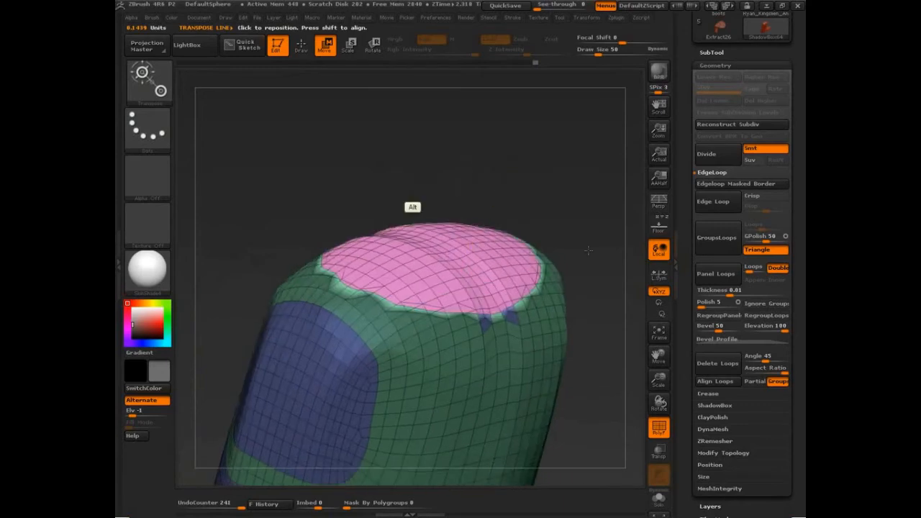
pyautogui.keyDown('alt'); pyautogui.moveTo(589, 251); pyautogui.dragTo(562, 245); pyautogui.keyUp('alt')
pyautogui.click(526, 175)
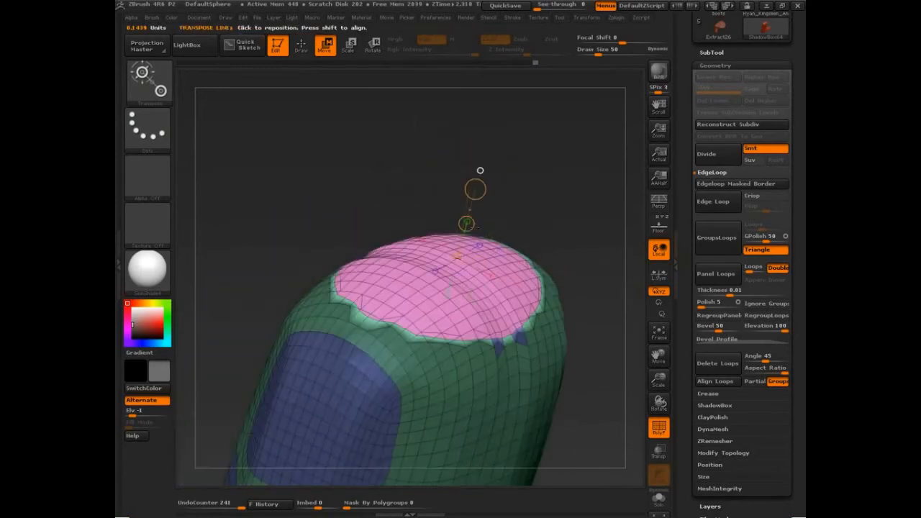
pyautogui.press('ctrl')
pyautogui.hotkey('ctrl', 'shift')
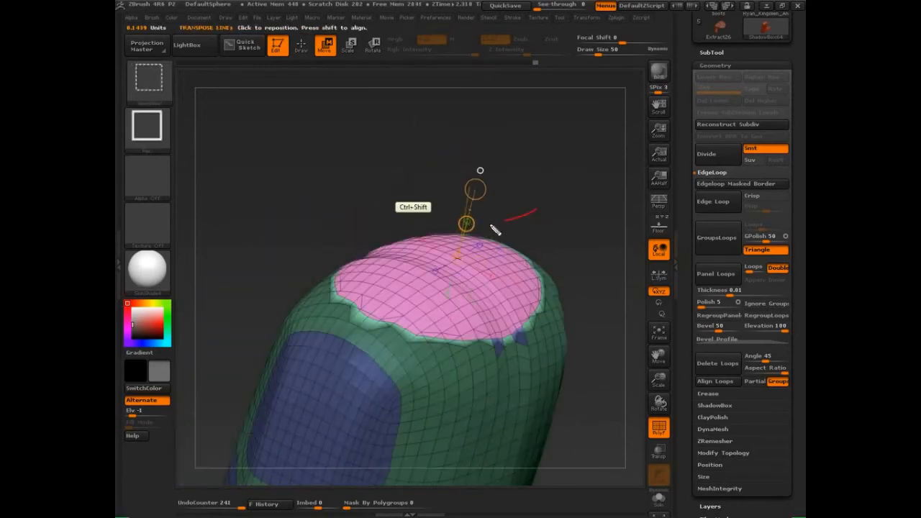
pyautogui.moveTo(495, 229)
pyautogui.mouseDown()
pyautogui.moveTo(468, 222)
pyautogui.moveTo(481, 229)
pyautogui.mouseUp()
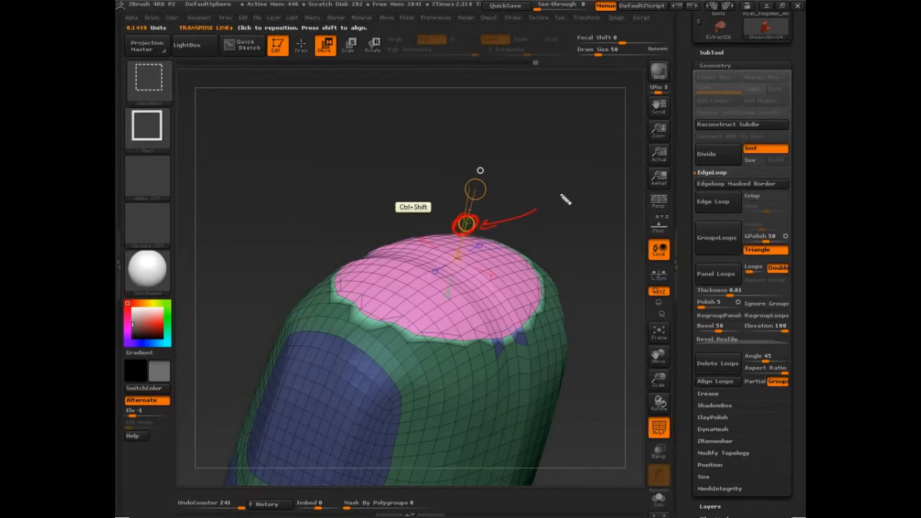
# - Try to extrude the unmasked top cap down into the shaft with the Move transpose line
pyautogui.moveTo(566, 200)
pyautogui.mouseDown()
pyautogui.moveTo(557, 212)
pyautogui.moveTo(595, 202)
pyautogui.moveTo(582, 260)
pyautogui.mouseUp()
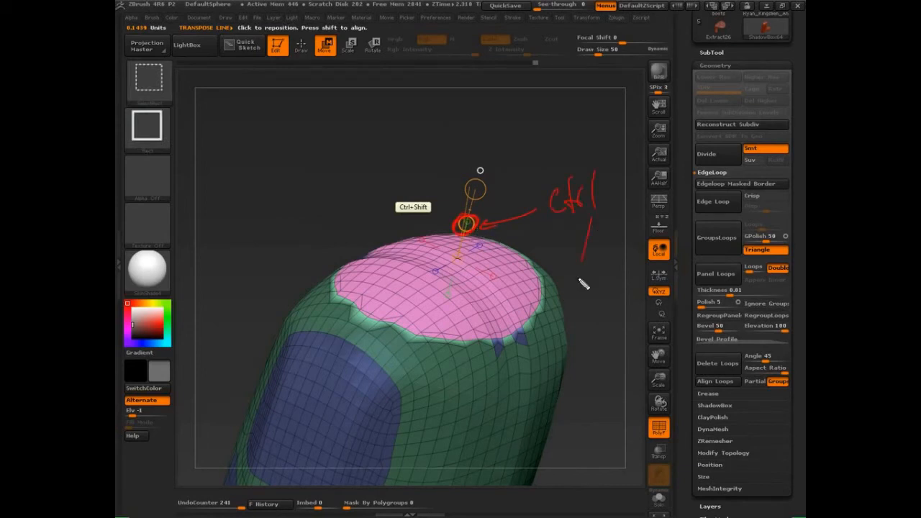
pyautogui.press('Escape')
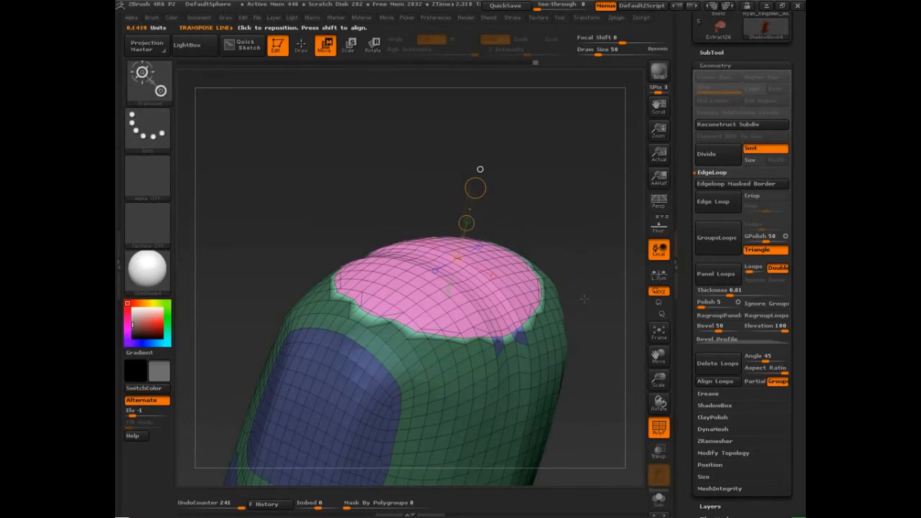
pyautogui.moveTo(466, 222)
pyautogui.keyDown('ctrl'); pyautogui.mouseDown()
pyautogui.moveTo(465, 230)
pyautogui.moveTo(467, 222)
pyautogui.mouseUp(); pyautogui.keyUp('ctrl')
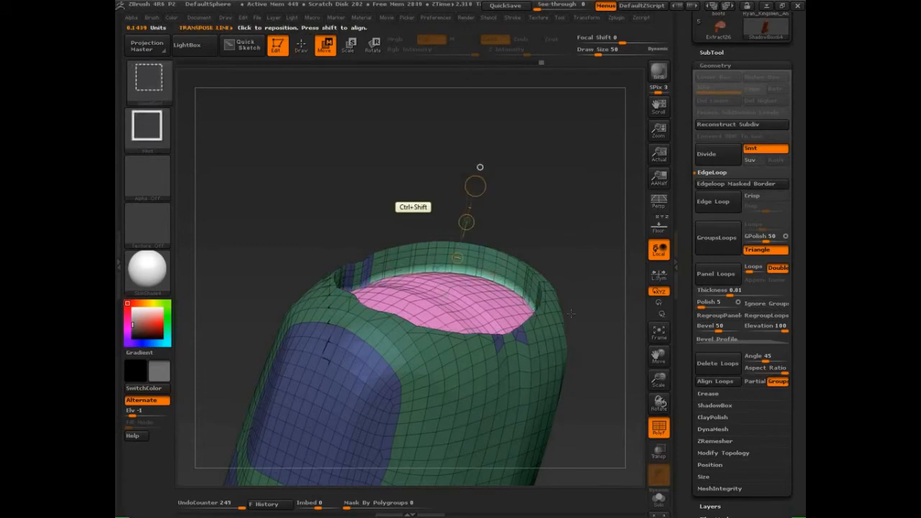
pyautogui.moveTo(455, 264)
pyautogui.keyDown('ctrl'); pyautogui.keyDown('shift'); pyautogui.mouseDown()
pyautogui.moveTo(422, 257)
pyautogui.moveTo(437, 244)
pyautogui.mouseUp(); pyautogui.keyUp('shift'); pyautogui.keyUp('ctrl')
pyautogui.moveTo(398, 276); pyautogui.dragTo(445, 274)
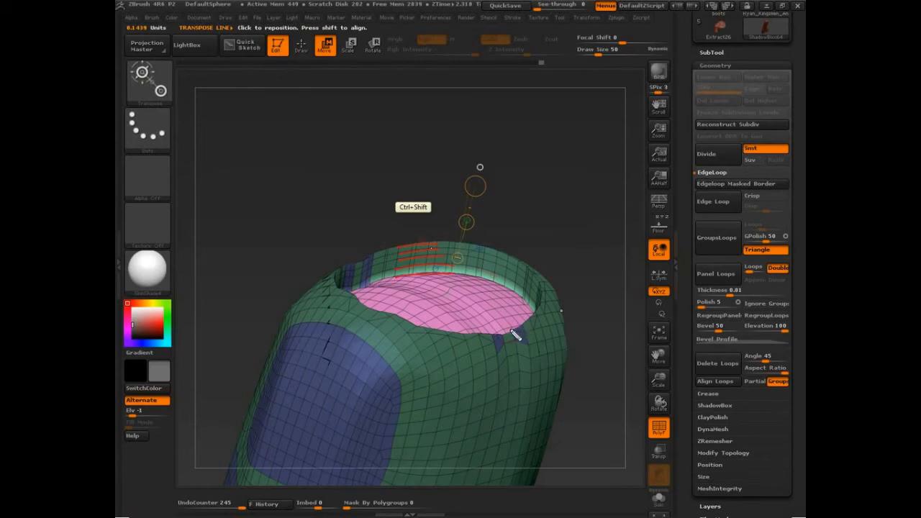
# - Undo the trial inward extrusion of the shaft's top cap
pyautogui.press('Escape')
pyautogui.hotkey('ctrl', 'z')
pyautogui.hotkey('ctrl', 'z')
pyautogui.hotkey('ctrl', 'z')
pyautogui.hotkey('ctrl', 'z')
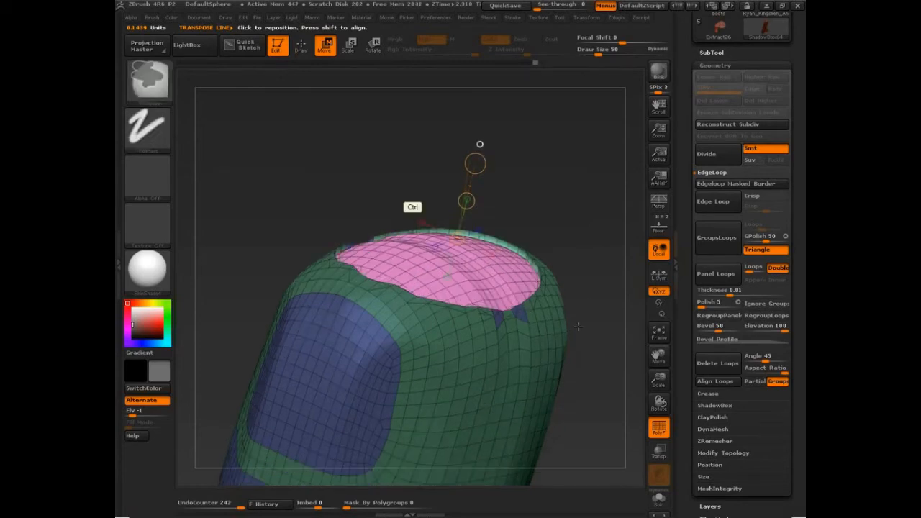
# - From a side view, extrude the unmasked top cap straight down into the shaft with the Move transpose line, keeping its surroundings masked
pyautogui.moveTo(605, 326)
pyautogui.mouseDown()
pyautogui.moveTo(512, 306)
pyautogui.moveTo(514, 217)
pyautogui.moveTo(545, 179)
pyautogui.mouseUp()
pyautogui.keyDown('ctrl'); pyautogui.moveTo(390, 139); pyautogui.dragTo(390, 149); pyautogui.keyUp('ctrl')
pyautogui.press('ctrl')
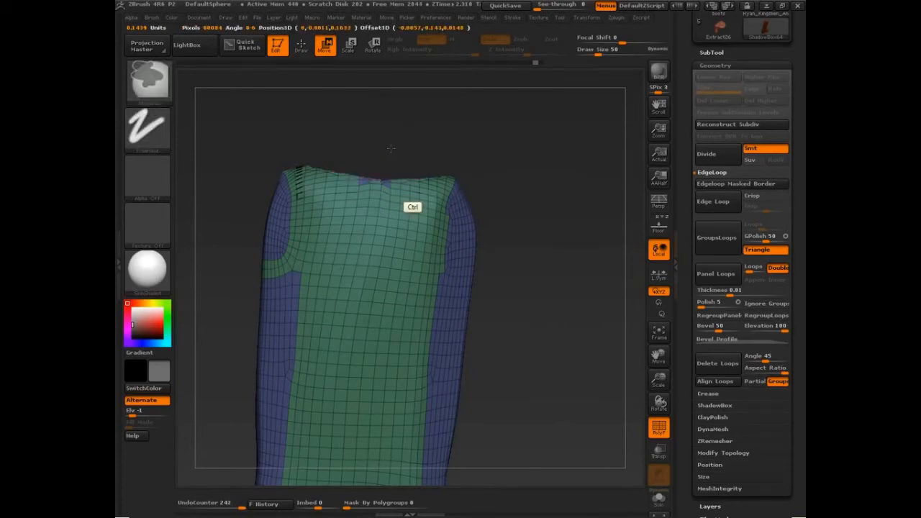
pyautogui.keyDown('ctrl'); pyautogui.click(390, 156); pyautogui.keyUp('ctrl')
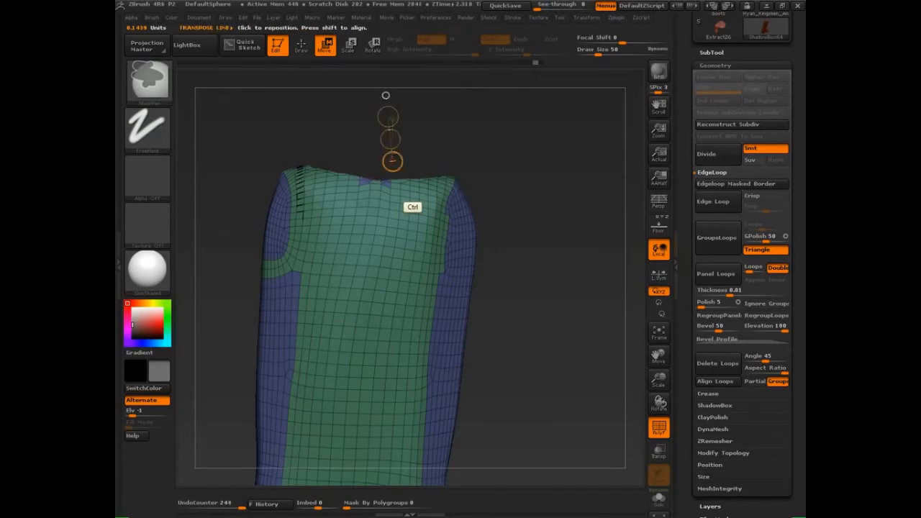
pyautogui.keyDown('ctrl'); pyautogui.click(390, 156); pyautogui.keyUp('ctrl')
pyautogui.keyDown('ctrl'); pyautogui.click(390, 156); pyautogui.keyUp('ctrl')
pyautogui.moveTo(504, 171)
pyautogui.mouseDown()
pyautogui.moveTo(537, 295)
pyautogui.moveTo(586, 329)
pyautogui.moveTo(563, 315)
pyautogui.mouseUp()
pyautogui.press('q')
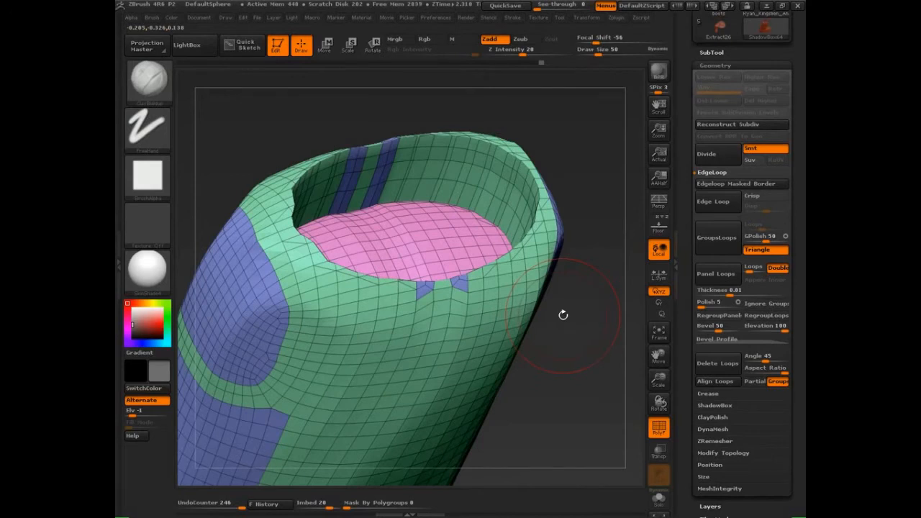
# - Move the extruded cap deep down inside the shaft to form a long hollow, and turn off the polygroup wireframe display
pyautogui.press('ctrl')
pyautogui.click(563, 315)
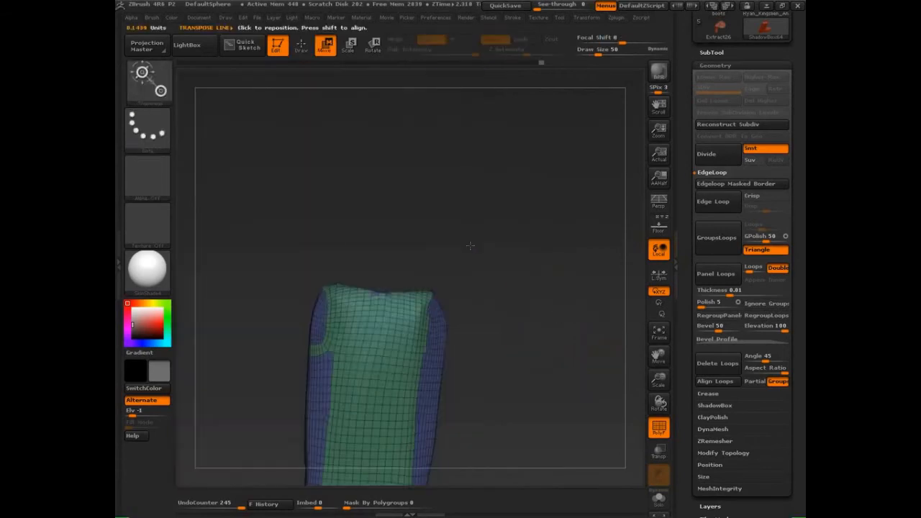
pyautogui.moveTo(372, 165); pyautogui.dragTo(374, 211)
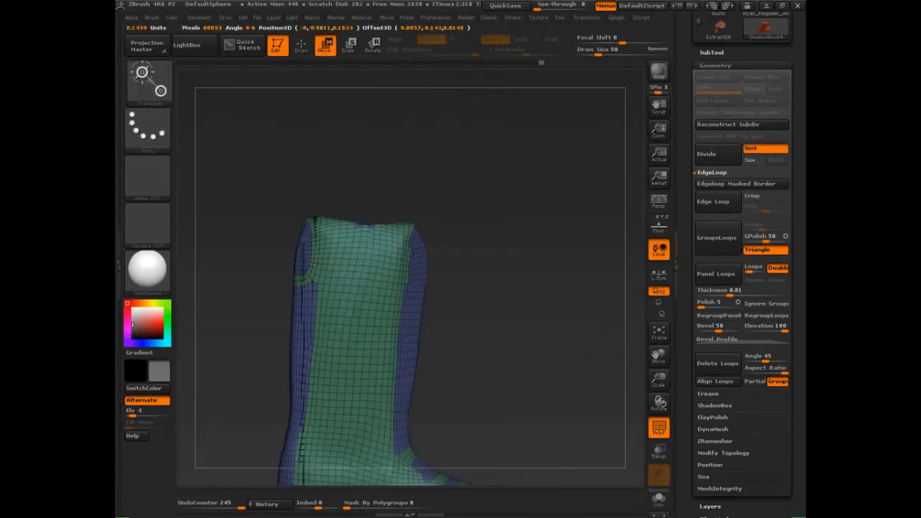
pyautogui.press('f')
pyautogui.press('q')
pyautogui.moveTo(504, 233)
pyautogui.mouseDown()
pyautogui.moveTo(535, 288)
pyautogui.moveTo(539, 279)
pyautogui.mouseUp()
pyautogui.hotkey('shift', 'f')
pyautogui.keyDown('alt'); pyautogui.moveTo(519, 234); pyautogui.dragTo(549, 304); pyautogui.keyUp('alt')
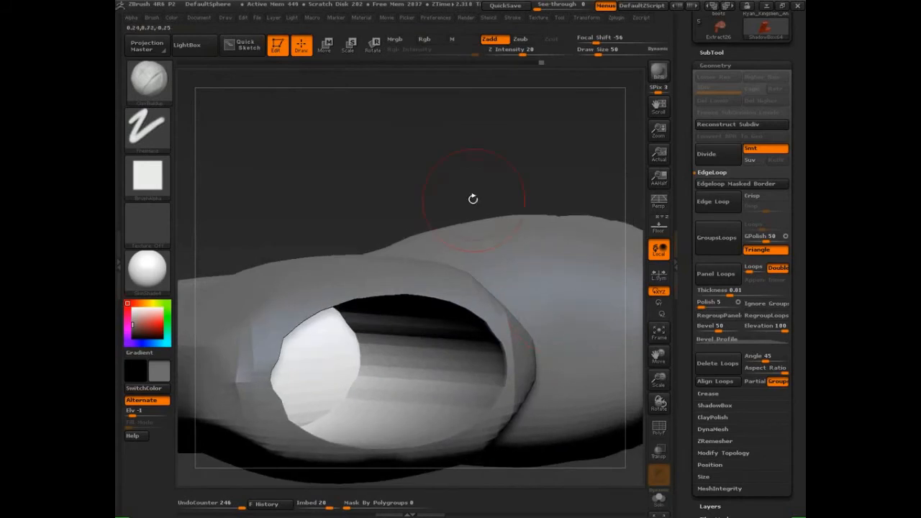
# - Examine the rim around the shaft's hollow opening and how the outer walls run down from it
pyautogui.moveTo(471, 197)
pyautogui.mouseDown()
pyautogui.moveTo(508, 193)
pyautogui.moveTo(549, 290)
pyautogui.moveTo(513, 323)
pyautogui.mouseUp()
pyautogui.press('ctrl')
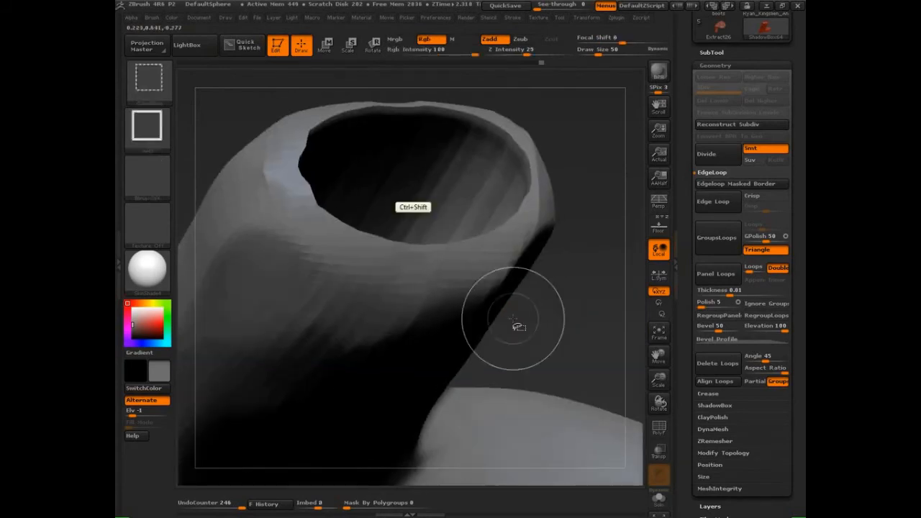
pyautogui.press('shift')
pyautogui.moveTo(410, 100)
pyautogui.keyDown('ctrl'); pyautogui.keyDown('shift'); pyautogui.mouseDown()
pyautogui.moveTo(320, 105)
pyautogui.moveTo(274, 200)
pyautogui.moveTo(509, 264)
pyautogui.moveTo(545, 158)
pyautogui.moveTo(369, 97)
pyautogui.moveTo(350, 99)
pyautogui.mouseUp(); pyautogui.keyUp('shift'); pyautogui.keyUp('ctrl')
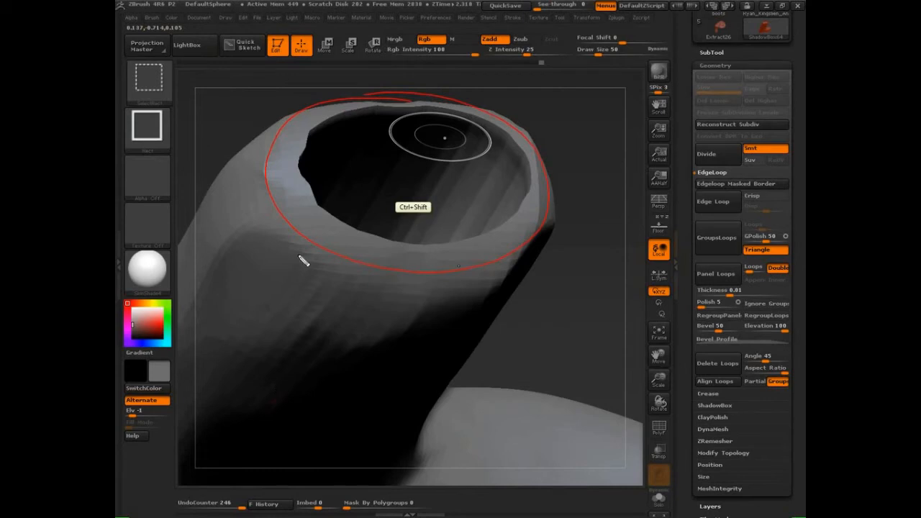
pyautogui.moveTo(278, 212); pyautogui.dragTo(214, 290)
pyautogui.moveTo(390, 264); pyautogui.dragTo(319, 422)
pyautogui.moveTo(518, 251)
pyautogui.mouseDown()
pyautogui.moveTo(489, 333)
pyautogui.moveTo(430, 437)
pyautogui.mouseUp()
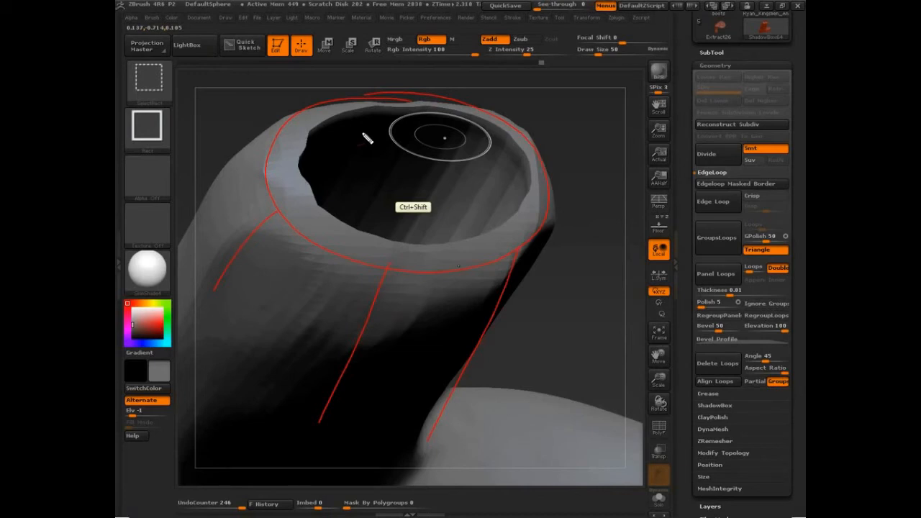
pyautogui.press('Escape')
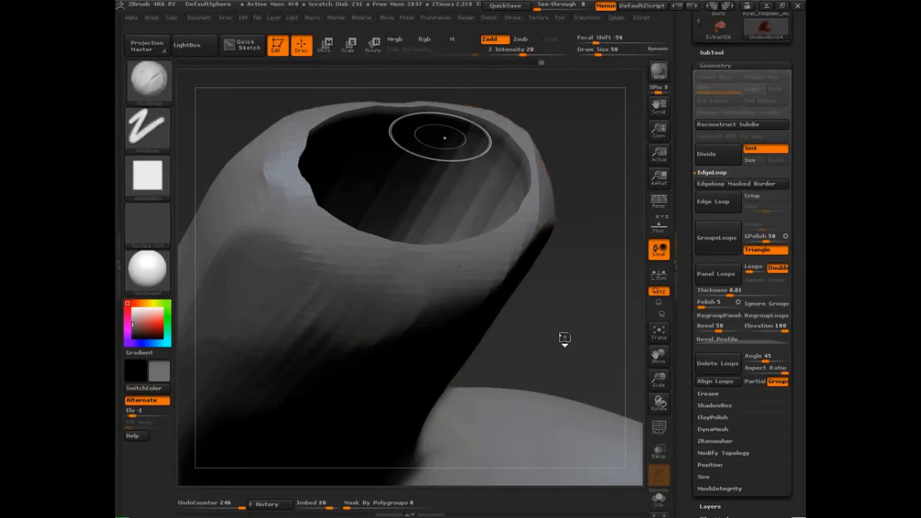
# - Try a horizontal SliceCurve cut across the masked shaft's top, and clear the mask from the boot
pyautogui.moveTo(564, 338)
pyautogui.mouseDown()
pyautogui.moveTo(564, 324)
pyautogui.moveTo(525, 270)
pyautogui.moveTo(544, 259)
pyautogui.moveTo(549, 276)
pyautogui.mouseUp()
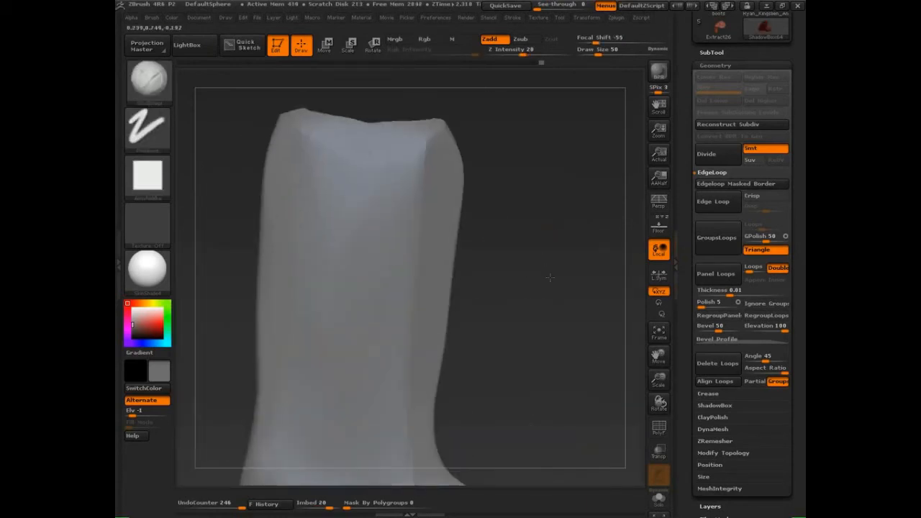
pyautogui.keyDown('ctrl'); pyautogui.keyDown('shift'); pyautogui.click(152, 90); pyautogui.keyUp('shift'); pyautogui.keyUp('ctrl')
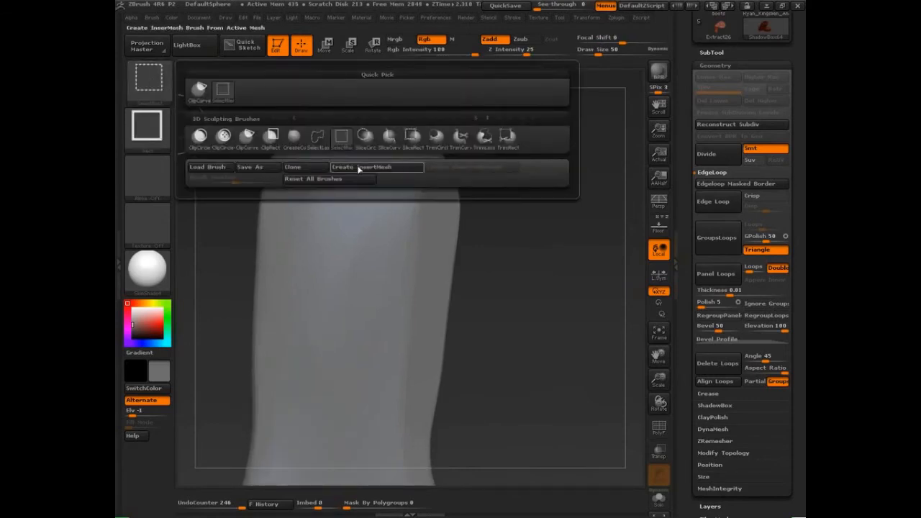
pyautogui.keyDown('ctrl'); pyautogui.keyDown('shift'); pyautogui.click(154, 93); pyautogui.keyUp('shift'); pyautogui.keyUp('ctrl')
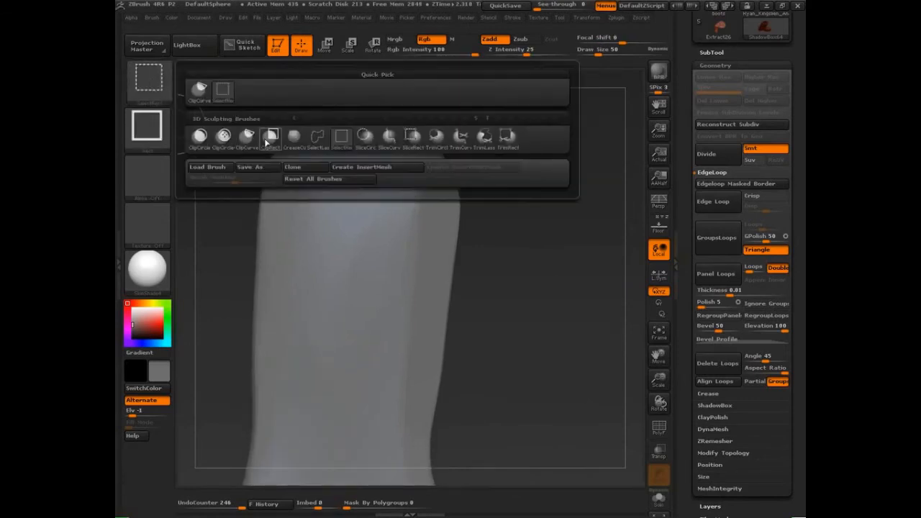
pyautogui.click(388, 139)
pyautogui.keyDown('ctrl'); pyautogui.keyDown('shift'); pyautogui.moveTo(218, 165); pyautogui.dragTo(511, 167); pyautogui.keyUp('shift'); pyautogui.keyUp('ctrl')
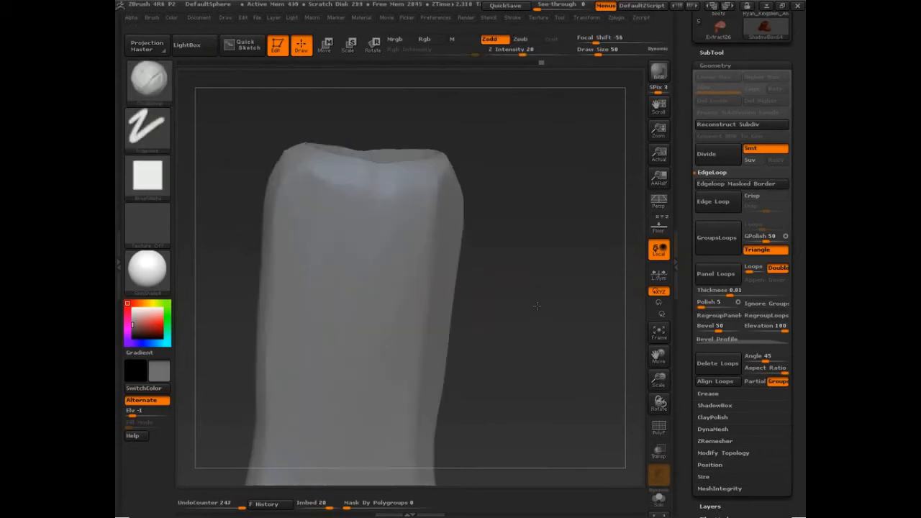
pyautogui.keyDown('ctrl'); pyautogui.moveTo(549, 267); pyautogui.dragTo(549, 308); pyautogui.keyUp('ctrl')
# - Slice several straight SliceCurve lines across the top of the unmasked shaft, including one from a tilted view
pyautogui.keyDown('ctrl'); pyautogui.keyDown('shift'); pyautogui.moveTo(227, 160); pyautogui.dragTo(505, 160); pyautogui.keyUp('shift'); pyautogui.keyUp('ctrl')
pyautogui.keyDown('ctrl'); pyautogui.keyDown('shift'); pyautogui.moveTo(216, 180); pyautogui.dragTo(505, 185); pyautogui.keyUp('shift'); pyautogui.keyUp('ctrl')
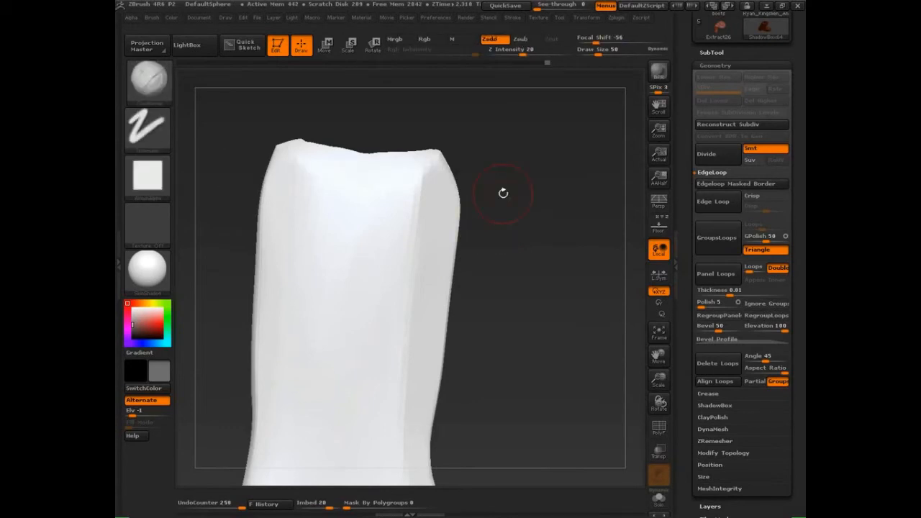
pyautogui.click(715, 65)
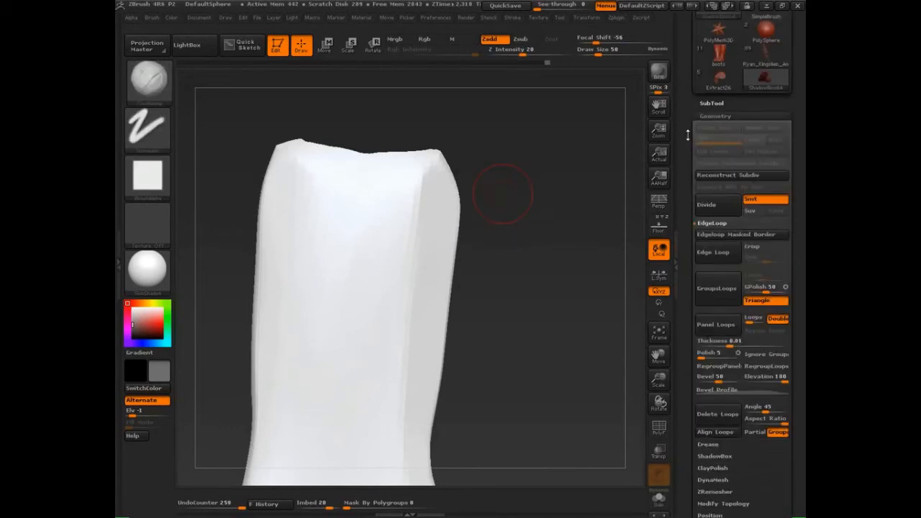
pyautogui.click(713, 103)
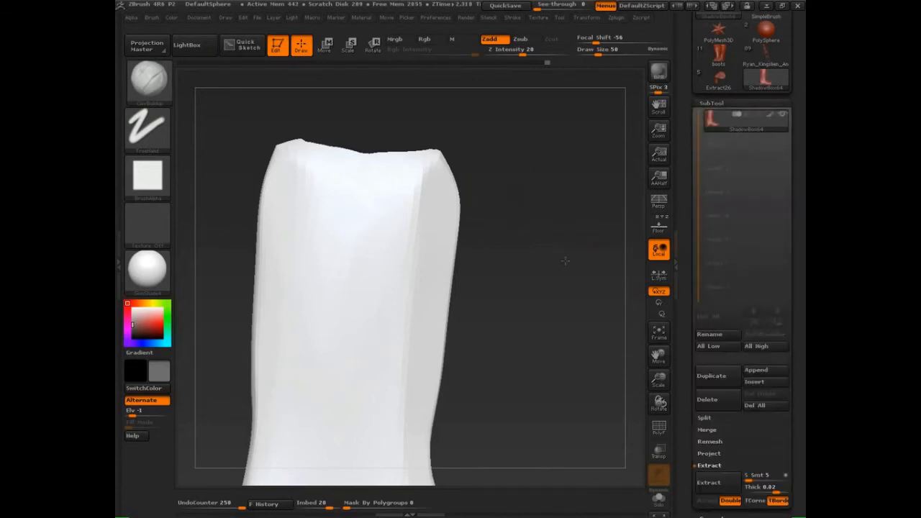
pyautogui.moveTo(569, 256)
pyautogui.mouseDown()
pyautogui.moveTo(563, 365)
pyautogui.moveTo(570, 288)
pyautogui.mouseUp()
pyautogui.hotkey('ctrl', 'shift')
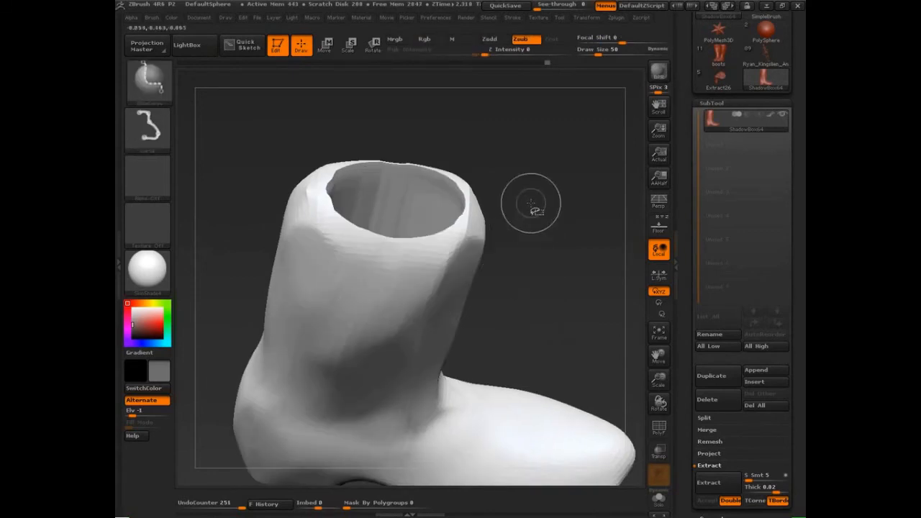
pyautogui.moveTo(530, 204)
pyautogui.mouseDown()
pyautogui.moveTo(391, 295)
pyautogui.moveTo(334, 210)
pyautogui.moveTo(256, 201)
pyautogui.mouseUp()
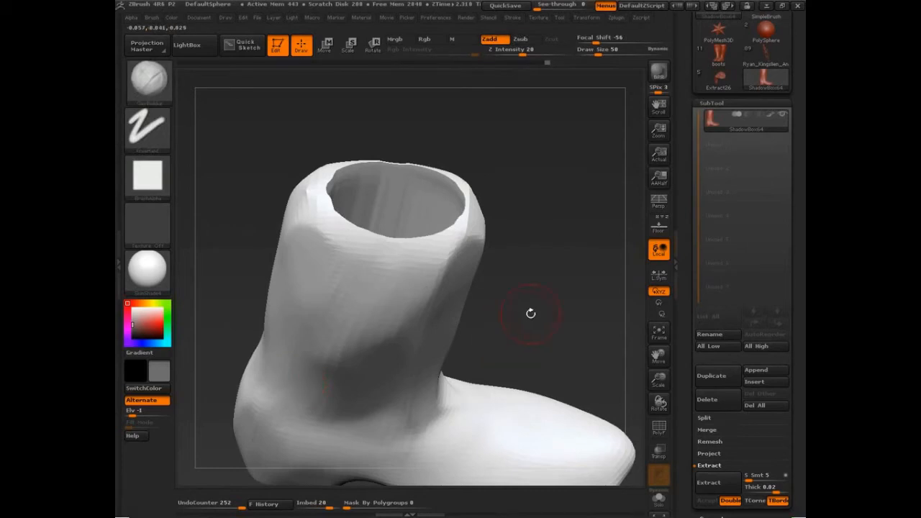
# - Check the sliced polygroups in the wireframe display and undo the SliceCurve cuts across the shaft's top
pyautogui.moveTo(531, 319)
pyautogui.mouseDown()
pyautogui.moveTo(375, 252)
pyautogui.moveTo(528, 298)
pyautogui.mouseUp()
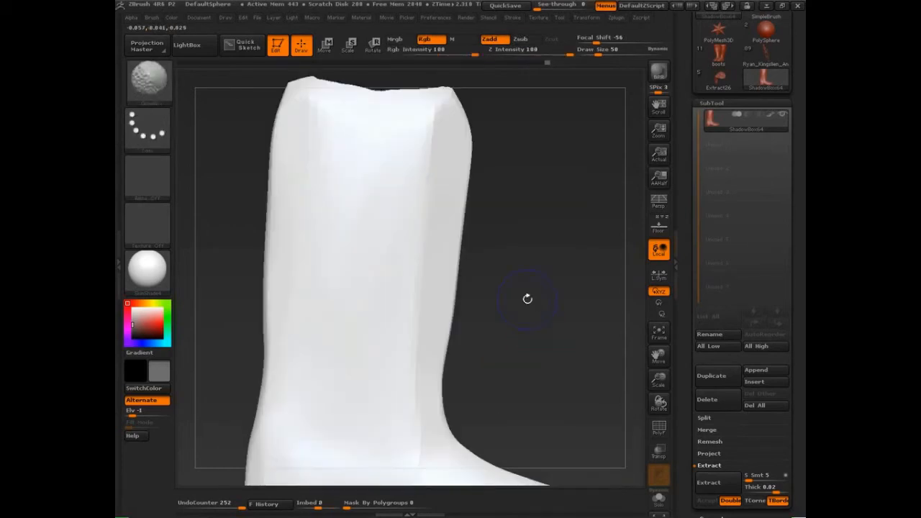
pyautogui.hotkey('shift', 'f')
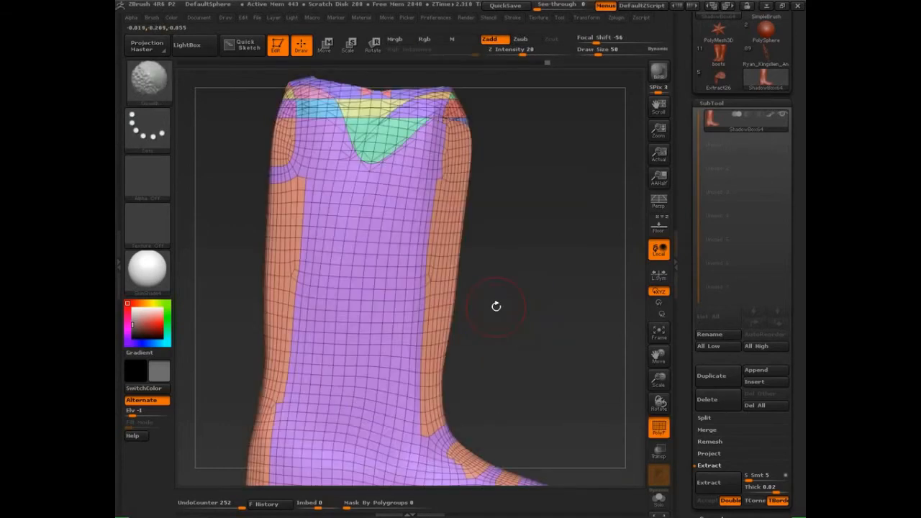
pyautogui.moveTo(496, 307); pyautogui.dragTo(535, 368)
pyautogui.hotkey('ctrl', 'z')
pyautogui.hotkey('ctrl', 'z')
pyautogui.hotkey('ctrl', 'z')
pyautogui.hotkey('ctrl', 'z')
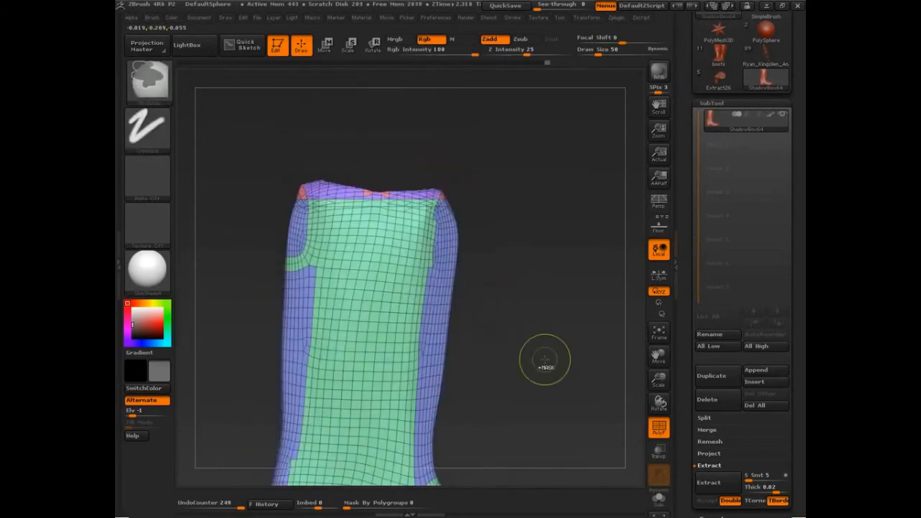
# - Try to flatten the shaft's top with a straight horizontal ClipCurve line, and inspect the wireframe of the clipped rim
pyautogui.keyDown('ctrl'); pyautogui.keyDown('shift'); pyautogui.click(162, 97); pyautogui.keyUp('shift'); pyautogui.keyUp('ctrl')
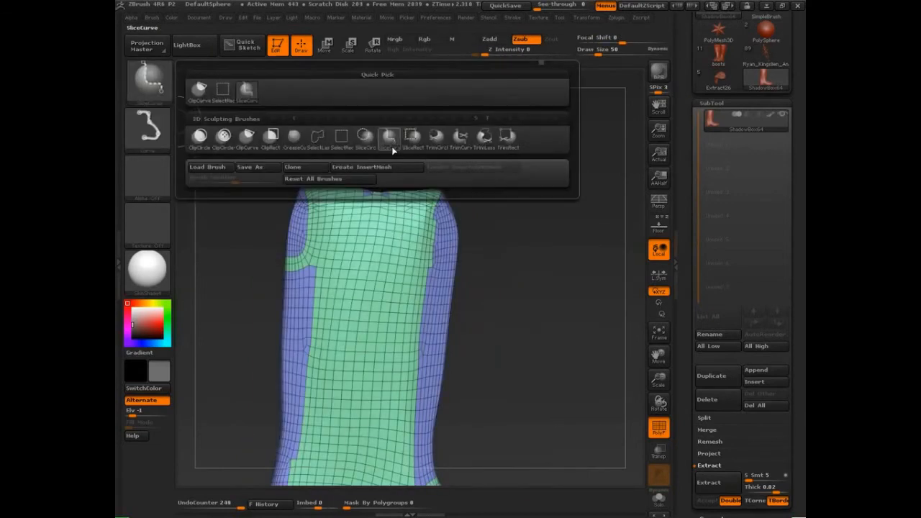
pyautogui.moveTo(389, 148)
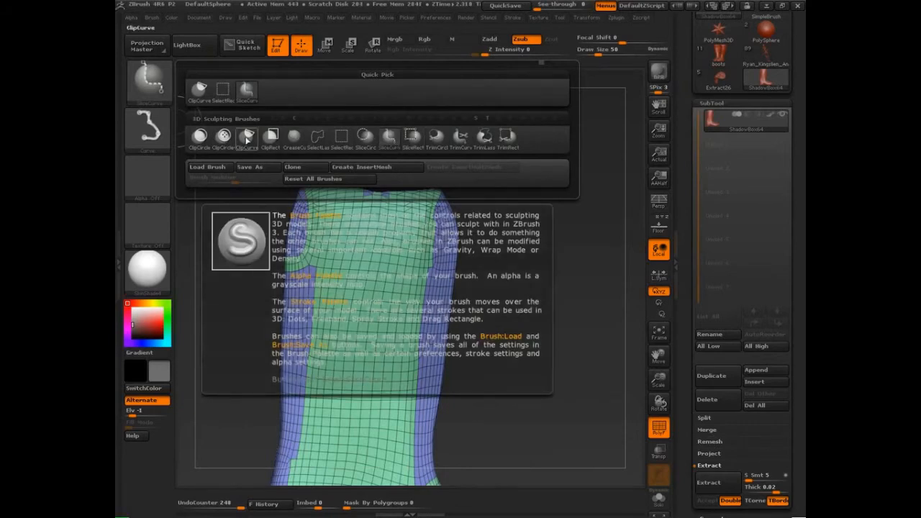
pyautogui.keyDown('ctrl'); pyautogui.keyDown('shift'); pyautogui.click(246, 140); pyautogui.keyUp('shift'); pyautogui.keyUp('ctrl')
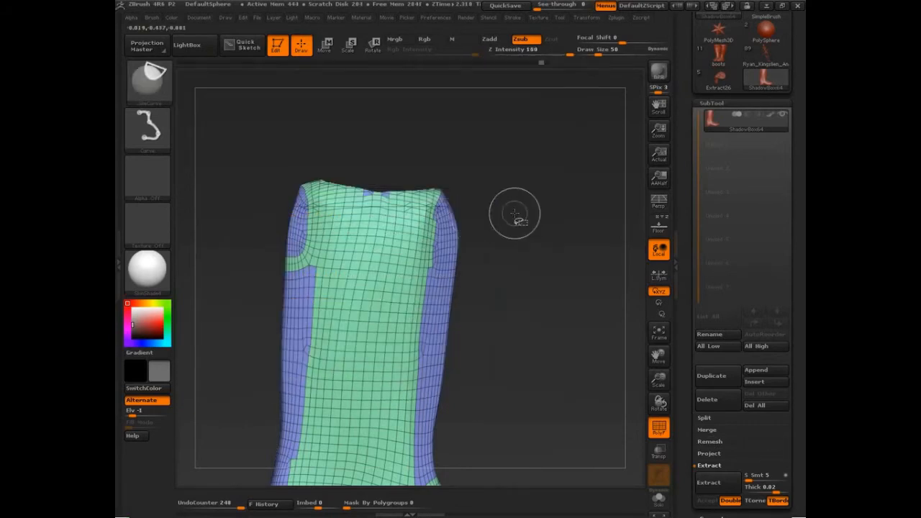
pyautogui.moveTo(513, 213)
pyautogui.keyDown('ctrl'); pyautogui.keyDown('shift'); pyautogui.mouseDown()
pyautogui.moveTo(258, 213)
pyautogui.moveTo(504, 206)
pyautogui.mouseUp(); pyautogui.keyUp('shift'); pyautogui.keyUp('ctrl')
pyautogui.hotkey('ctrl', 'z')
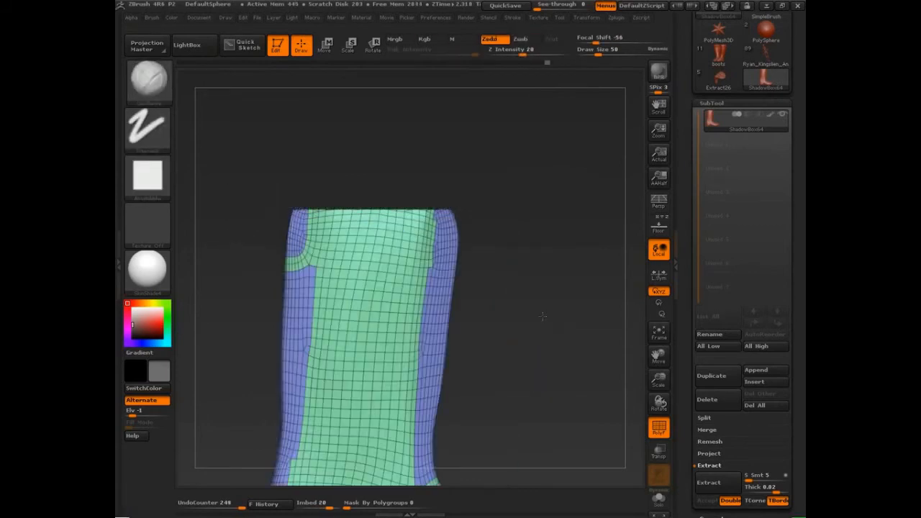
pyautogui.moveTo(543, 316)
pyautogui.mouseDown()
pyautogui.moveTo(545, 376)
pyautogui.moveTo(556, 382)
pyautogui.moveTo(548, 276)
pyautogui.mouseUp()
pyautogui.hotkey('shift', 'f')
pyautogui.hotkey('shift', 'f')
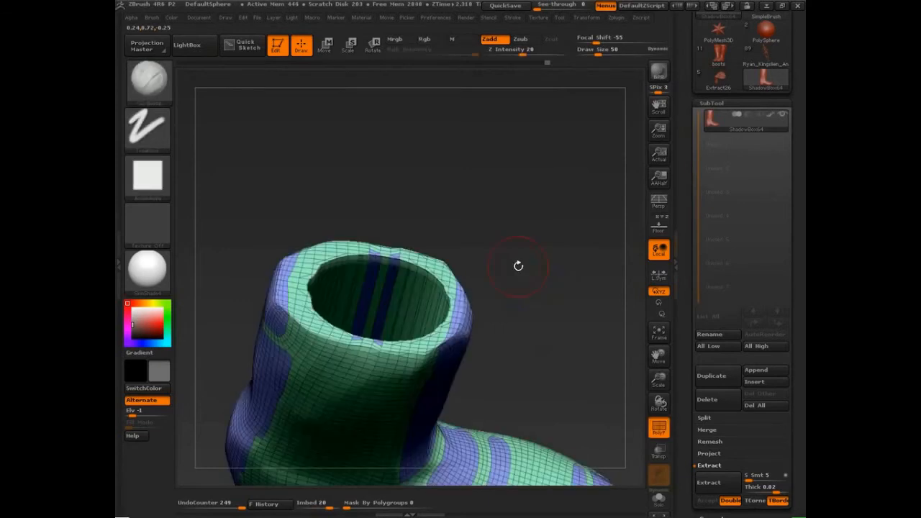
pyautogui.moveTo(518, 267)
pyautogui.keyDown('alt'); pyautogui.mouseDown()
pyautogui.moveTo(564, 315)
pyautogui.moveTo(565, 346)
pyautogui.mouseUp(); pyautogui.keyUp('alt')
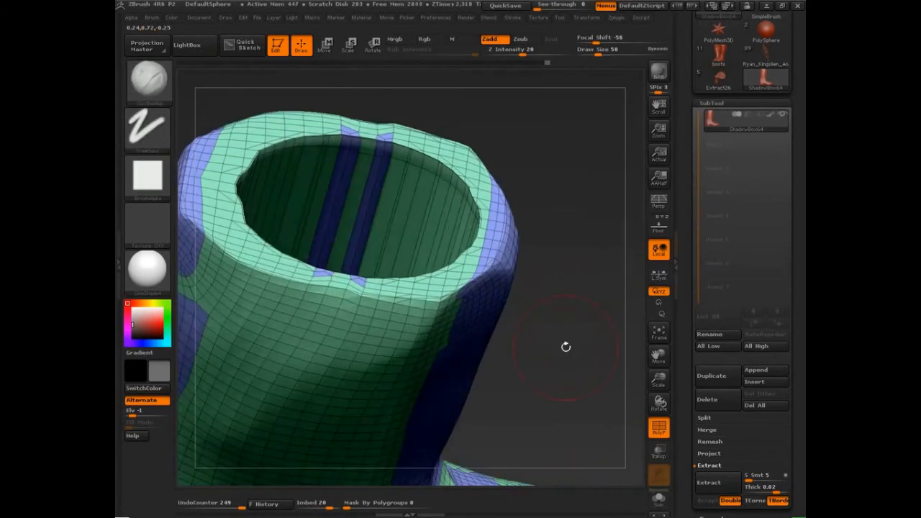
pyautogui.hotkey('ctrl', 'shift')
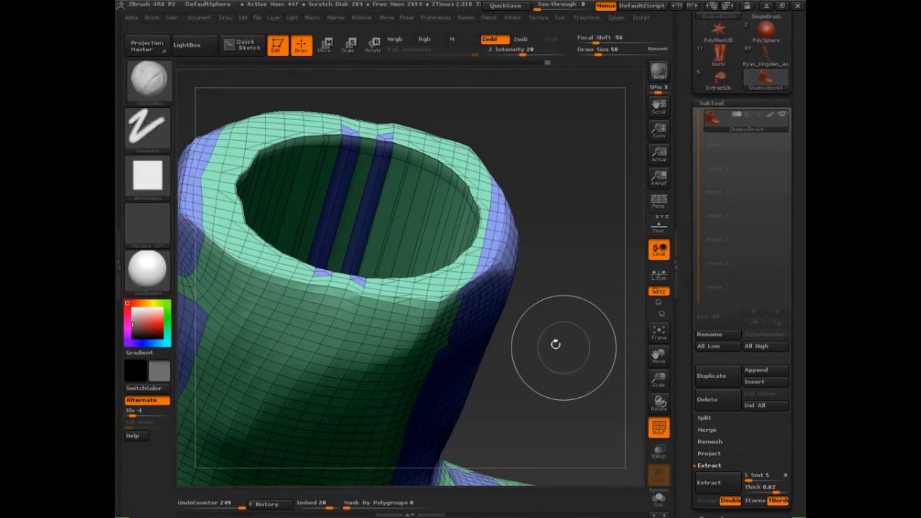
pyautogui.moveTo(556, 344)
pyautogui.mouseDown()
pyautogui.moveTo(542, 347)
pyautogui.moveTo(547, 314)
pyautogui.moveTo(529, 309)
pyautogui.mouseUp()
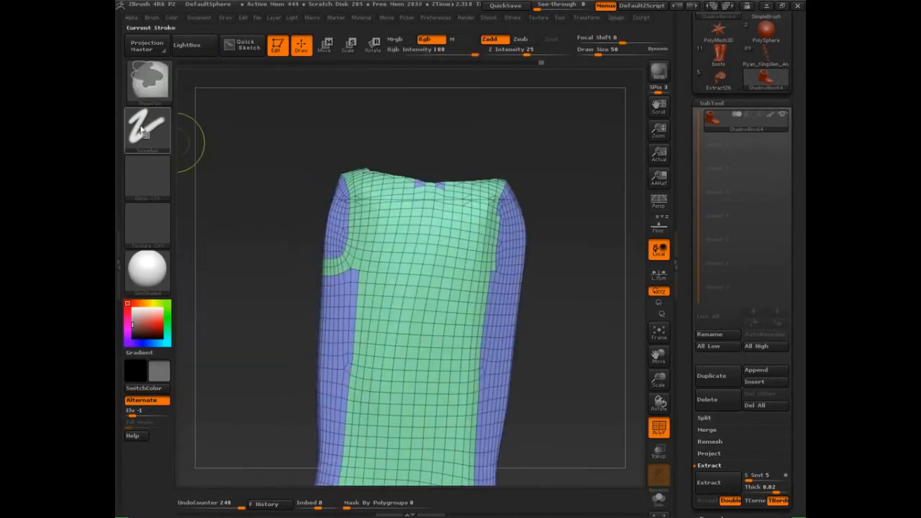
# - Try to cut off the shaft's top with a straight horizontal TrimCurve line, inspect the capped opening, and undo the trim
pyautogui.hotkey('ctrl', 'shift')
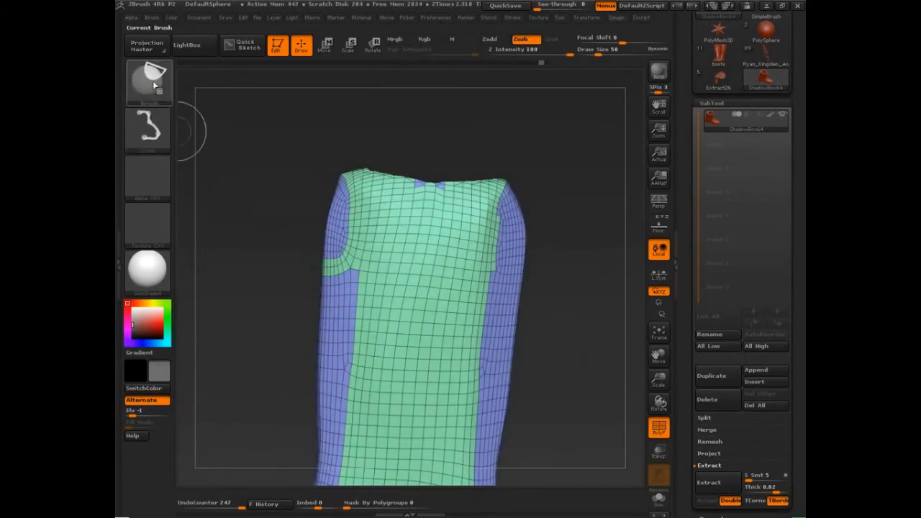
pyautogui.keyDown('ctrl'); pyautogui.keyDown('shift'); pyautogui.click(153, 80); pyautogui.keyUp('shift'); pyautogui.keyUp('ctrl')
pyautogui.click(461, 136)
pyautogui.moveTo(277, 219)
pyautogui.keyDown('ctrl'); pyautogui.keyDown('shift'); pyautogui.mouseDown()
pyautogui.moveTo(352, 210)
pyautogui.moveTo(587, 225)
pyautogui.mouseUp(); pyautogui.keyUp('shift'); pyautogui.keyUp('ctrl')
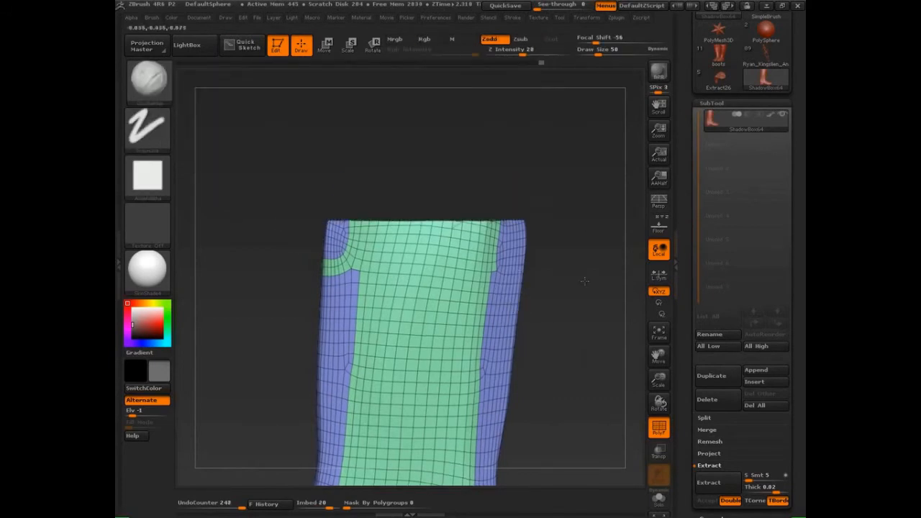
pyautogui.moveTo(572, 298)
pyautogui.mouseDown()
pyautogui.moveTo(581, 336)
pyautogui.moveTo(477, 306)
pyautogui.mouseUp()
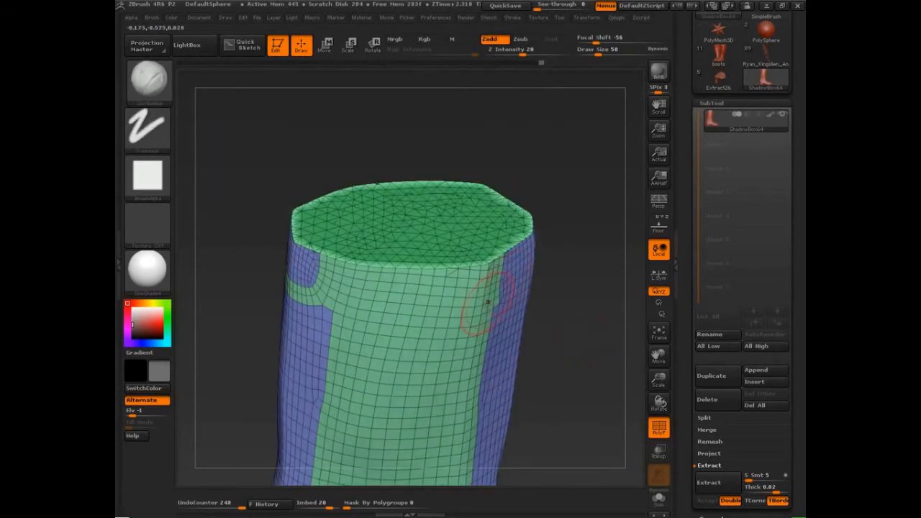
pyautogui.keyDown('ctrl'); pyautogui.keyDown('shift'); pyautogui.click(488, 311); pyautogui.keyUp('shift'); pyautogui.keyUp('ctrl')
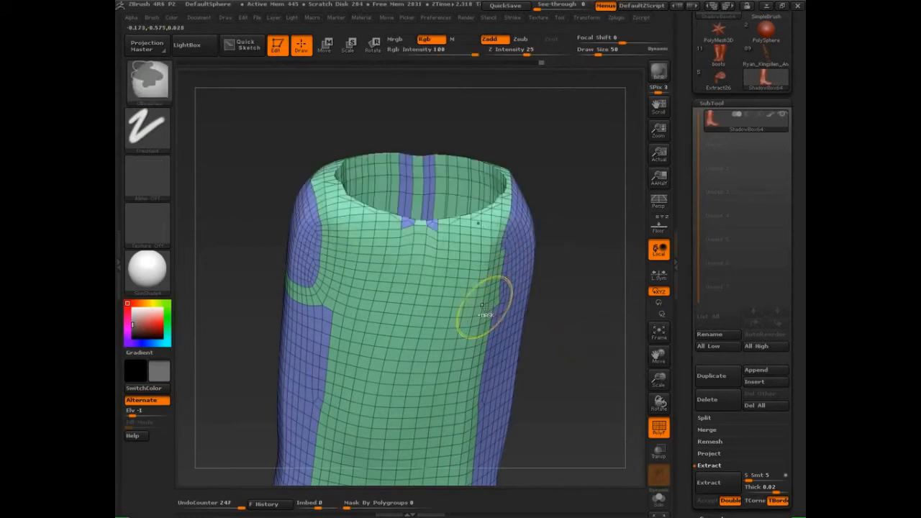
# - Undo the earlier masking and opening edits on the shaft back to the closed, unmasked boot top
pyautogui.keyDown('ctrl'); pyautogui.click(574, 329); pyautogui.keyUp('ctrl')
pyautogui.keyDown('ctrl'); pyautogui.keyDown('shift'); pyautogui.click(574, 330); pyautogui.keyUp('shift'); pyautogui.keyUp('ctrl')
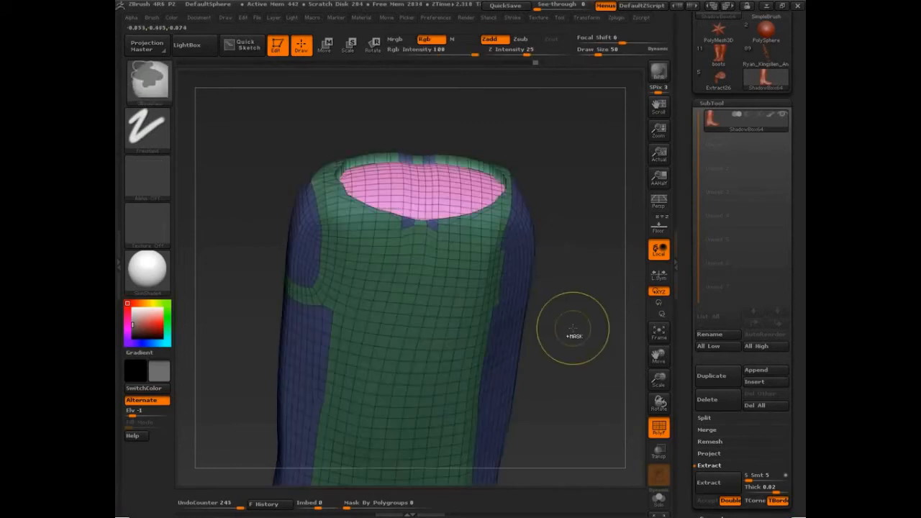
pyautogui.hotkey('ctrl', 'z')
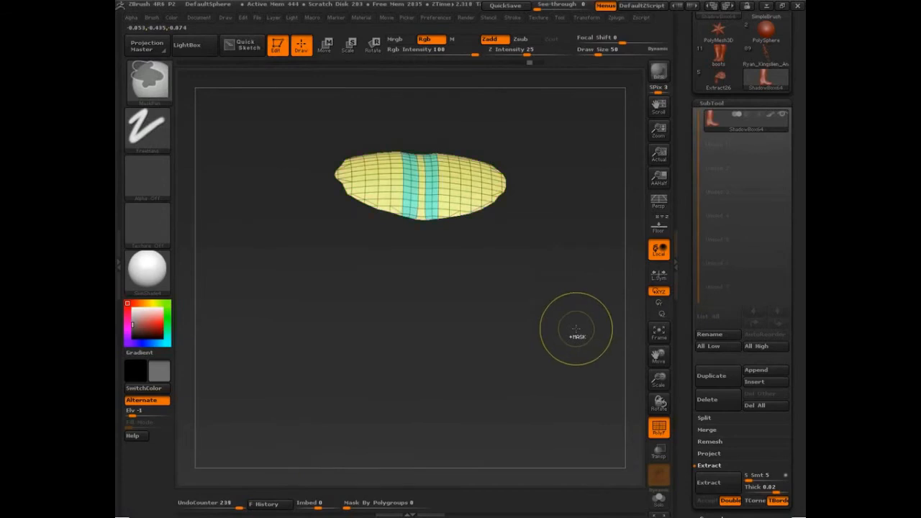
pyautogui.hotkey('ctrl', 'z')
pyautogui.hotkey('ctrl', 'z')
pyautogui.hotkey('ctrl', 'z')
pyautogui.hotkey('ctrl', 'z')
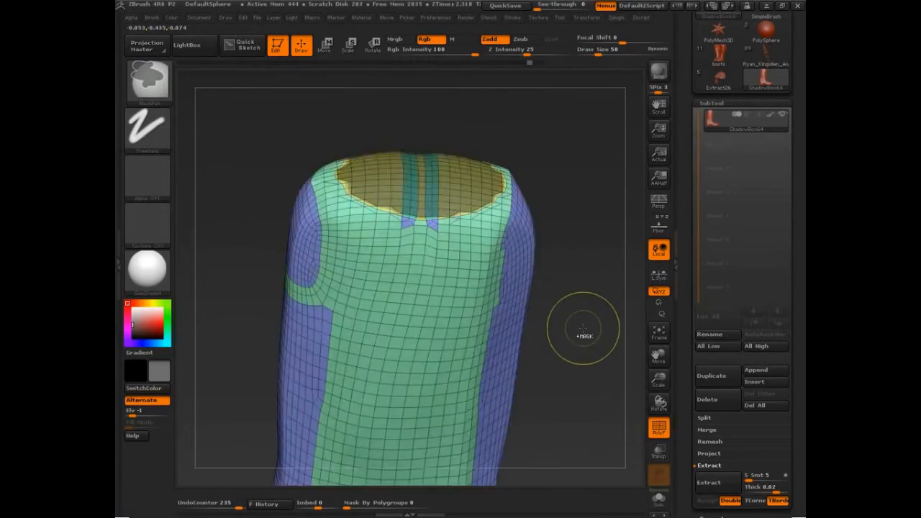
pyautogui.hotkey('ctrl', 'z')
pyautogui.hotkey('ctrl', 'z')
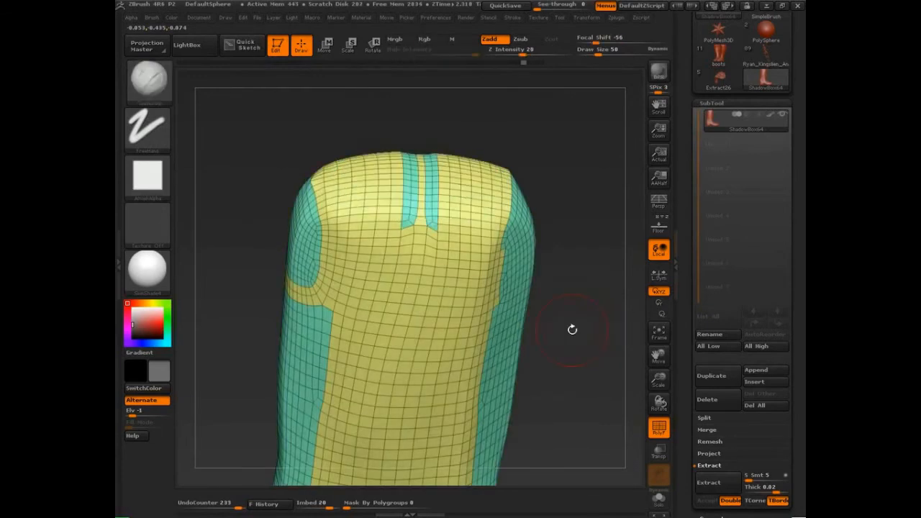
pyautogui.moveTo(572, 329)
pyautogui.mouseDown()
pyautogui.moveTo(577, 319)
pyautogui.moveTo(535, 300)
pyautogui.mouseUp()
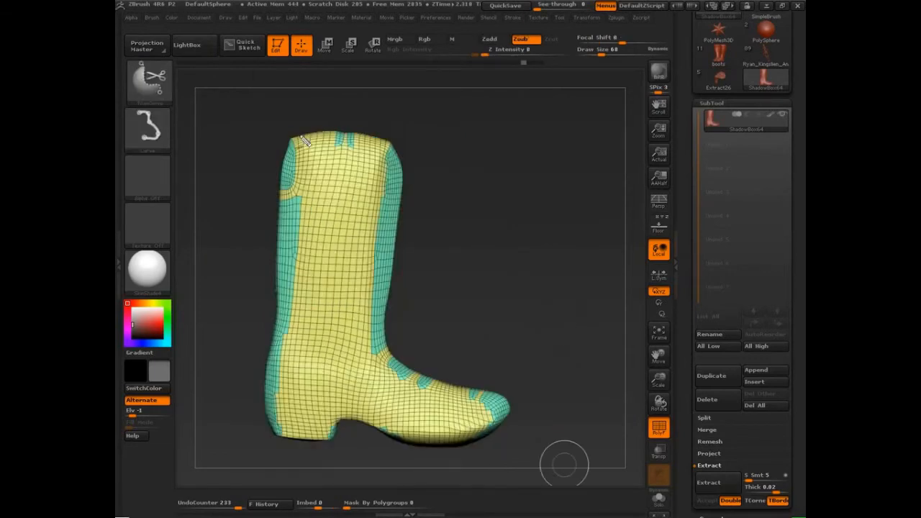
pyautogui.moveTo(297, 137)
pyautogui.keyDown('ctrl'); pyautogui.keyDown('shift'); pyautogui.mouseDown()
pyautogui.moveTo(276, 280)
pyautogui.moveTo(352, 167)
pyautogui.moveTo(336, 359)
pyautogui.moveTo(261, 375)
pyautogui.moveTo(304, 354)
pyautogui.moveTo(344, 363)
pyautogui.moveTo(471, 436)
pyautogui.moveTo(446, 376)
pyautogui.moveTo(456, 437)
pyautogui.moveTo(389, 430)
pyautogui.moveTo(251, 459)
pyautogui.moveTo(352, 278)
pyautogui.moveTo(346, 315)
pyautogui.moveTo(370, 382)
pyautogui.moveTo(298, 448)
pyautogui.moveTo(486, 448)
pyautogui.mouseUp(); pyautogui.keyUp('shift'); pyautogui.keyUp('ctrl')
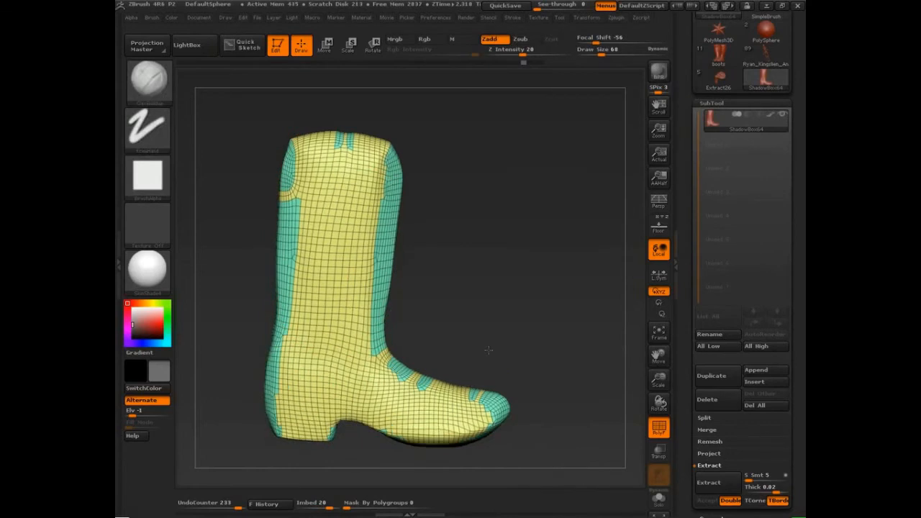
pyautogui.moveTo(364, 121)
pyautogui.keyDown('ctrl'); pyautogui.keyDown('shift'); pyautogui.mouseDown()
pyautogui.moveTo(270, 140)
pyautogui.moveTo(250, 259)
pyautogui.moveTo(263, 315)
pyautogui.moveTo(357, 113)
pyautogui.moveTo(263, 151)
pyautogui.mouseUp(); pyautogui.keyUp('shift'); pyautogui.keyUp('ctrl')
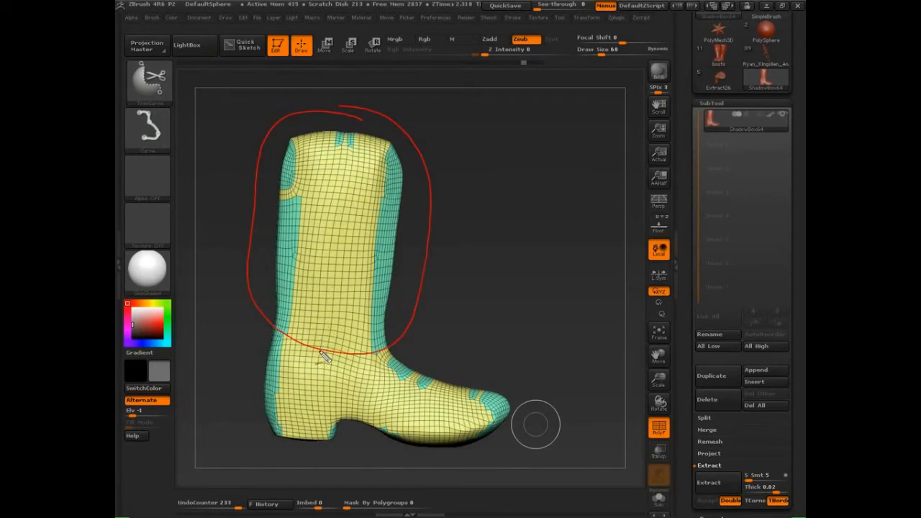
pyautogui.moveTo(370, 138)
pyautogui.keyDown('ctrl'); pyautogui.keyDown('shift'); pyautogui.mouseDown()
pyautogui.moveTo(318, 141)
pyautogui.moveTo(389, 150)
pyautogui.moveTo(353, 148)
pyautogui.moveTo(341, 194)
pyautogui.moveTo(338, 306)
pyautogui.moveTo(428, 346)
pyautogui.mouseUp(); pyautogui.keyUp('shift'); pyautogui.keyUp('ctrl')
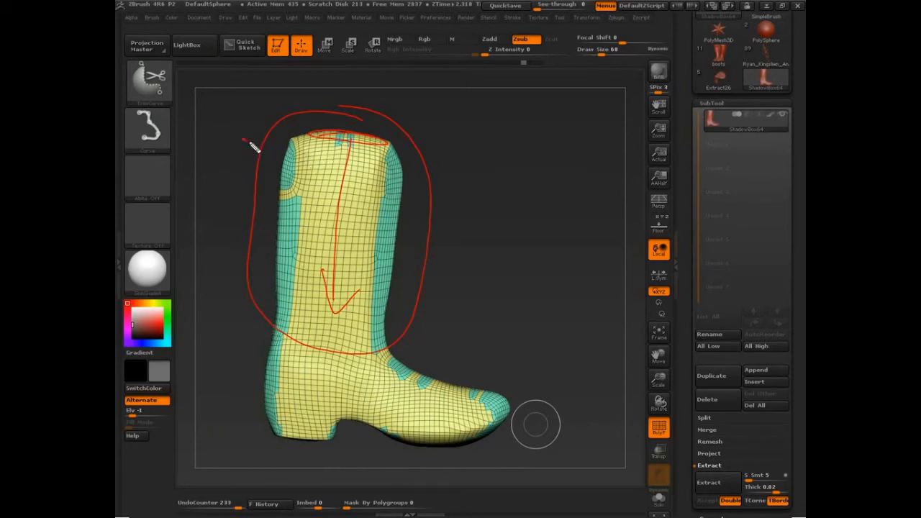
pyautogui.moveTo(243, 140); pyautogui.dragTo(470, 177)
pyautogui.moveTo(236, 147); pyautogui.dragTo(479, 177)
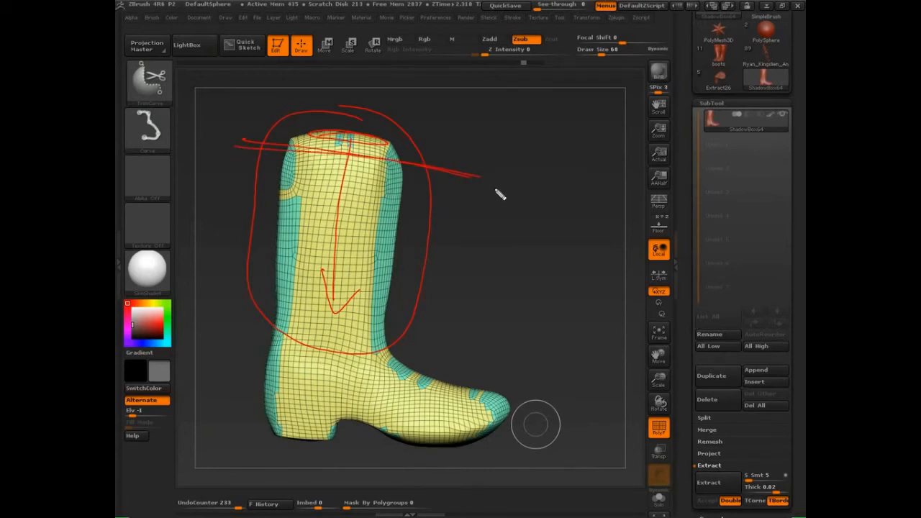
pyautogui.press('Escape')
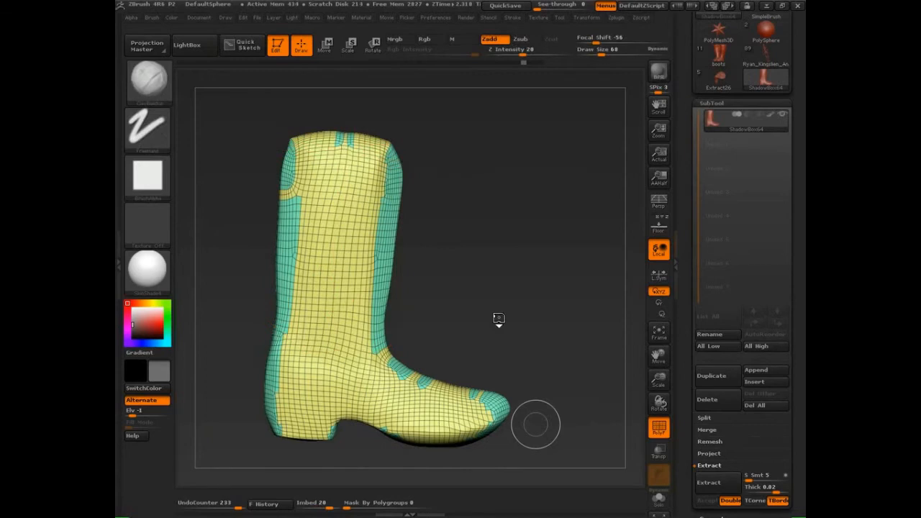
# - Mask the closed top surface of the boot shaft from the side view
pyautogui.moveTo(498, 318)
pyautogui.mouseDown()
pyautogui.moveTo(516, 298)
pyautogui.moveTo(500, 286)
pyautogui.moveTo(517, 344)
pyautogui.moveTo(544, 368)
pyautogui.mouseUp()
pyautogui.keyDown('ctrl'); pyautogui.moveTo(236, 117); pyautogui.dragTo(491, 179); pyautogui.keyUp('ctrl')
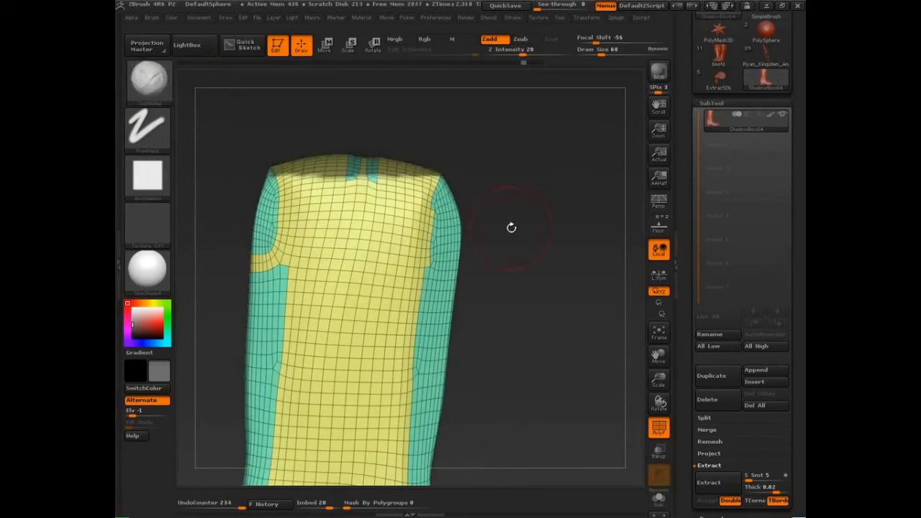
pyautogui.moveTo(523, 220)
pyautogui.mouseDown()
pyautogui.moveTo(518, 350)
pyautogui.moveTo(519, 293)
pyautogui.moveTo(481, 203)
pyautogui.moveTo(479, 224)
pyautogui.mouseUp()
pyautogui.moveTo(245, 142)
pyautogui.keyDown('ctrl'); pyautogui.mouseDown()
pyautogui.moveTo(466, 205)
pyautogui.moveTo(503, 241)
pyautogui.moveTo(513, 320)
pyautogui.moveTo(523, 330)
pyautogui.moveTo(538, 401)
pyautogui.mouseUp(); pyautogui.keyUp('ctrl')
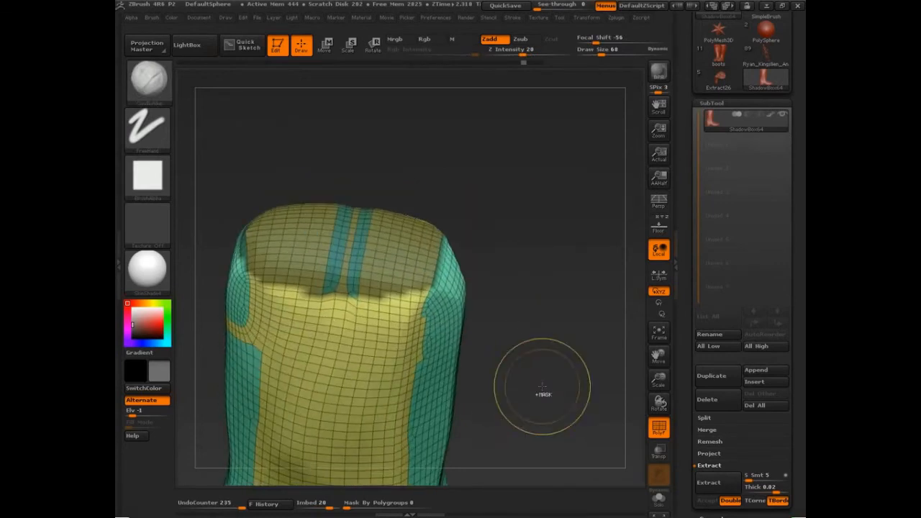
# - Insert an edge loop along the masked border of the shaft's top with Edgeloop Masked Border
pyautogui.hotkey('ctrl', 'shift')
pyautogui.hotkey('ctrl', 'shift', 'e')
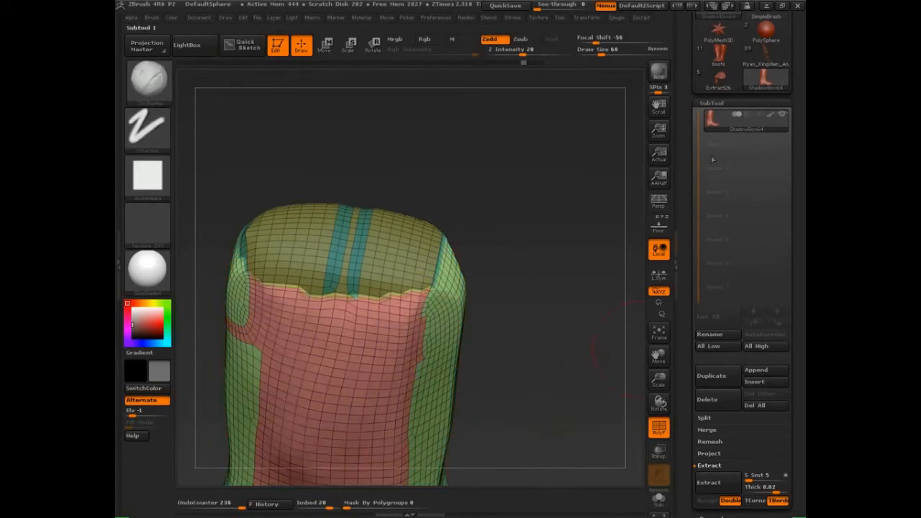
pyautogui.moveTo(718, 100); pyautogui.dragTo(718, 101)
pyautogui.click(718, 103)
pyautogui.click(721, 119)
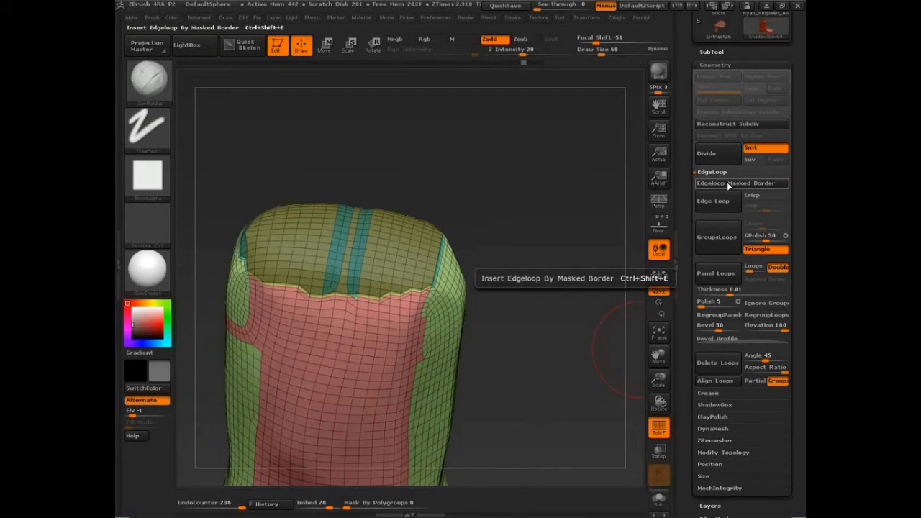
pyautogui.click(727, 182)
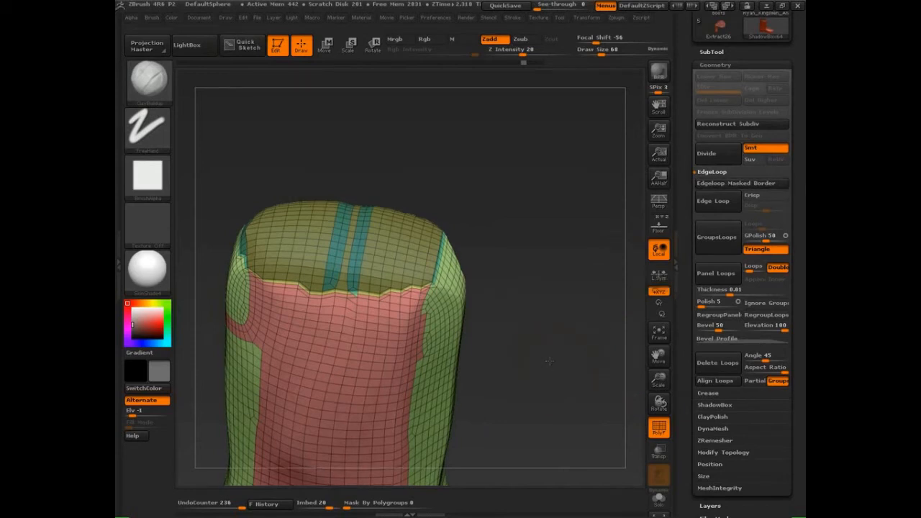
# - Clear the mask from the boot and isolate the cap polygroups on the shaft's top
pyautogui.press('ctrl')
pyautogui.keyDown('ctrl'); pyautogui.click(556, 347); pyautogui.keyUp('ctrl')
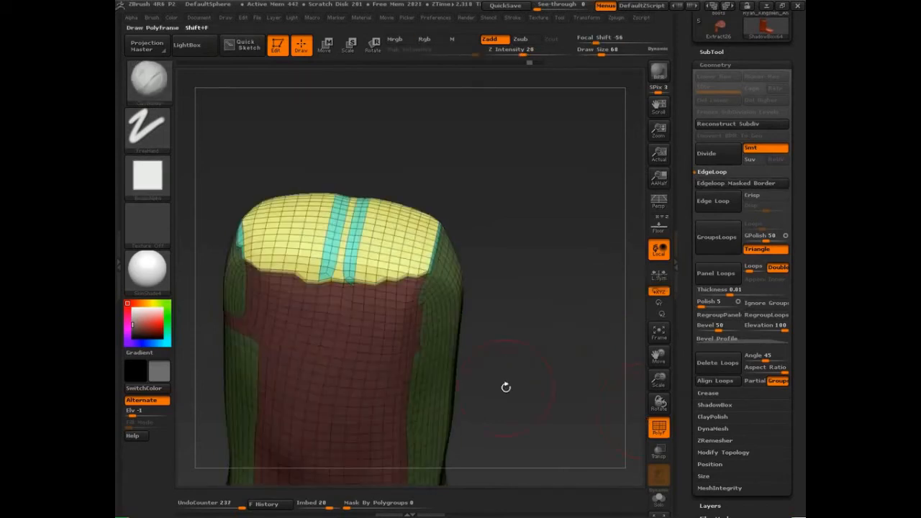
pyautogui.keyDown('ctrl'); pyautogui.click(528, 329); pyautogui.keyUp('ctrl')
pyautogui.keyDown('ctrl'); pyautogui.click(540, 329); pyautogui.keyUp('ctrl')
pyautogui.hotkey('ctrl', 'shift')
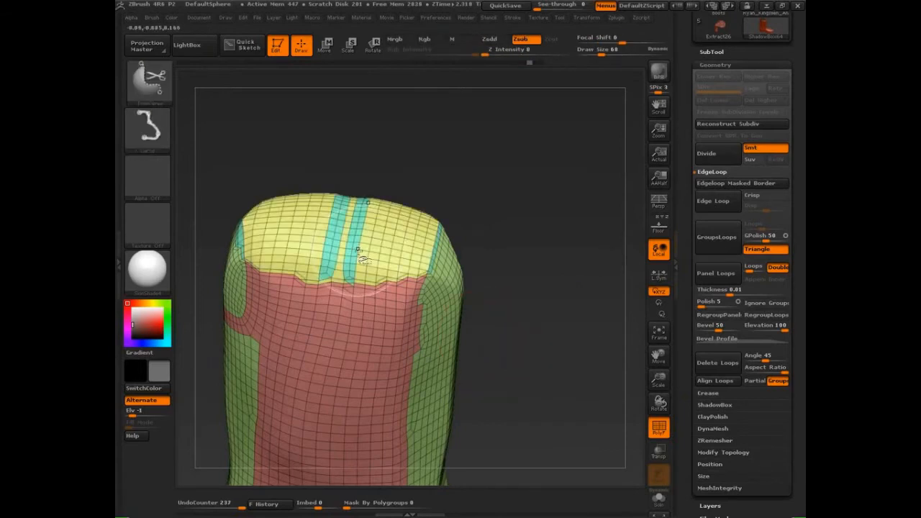
pyautogui.keyDown('ctrl'); pyautogui.keyDown('shift'); pyautogui.click(362, 257); pyautogui.keyUp('shift'); pyautogui.keyUp('ctrl')
# - Combine the isolated cap's polygons into a single polygroup with GroupVisible
pyautogui.moveTo(685, 402); pyautogui.dragTo(688, 46)
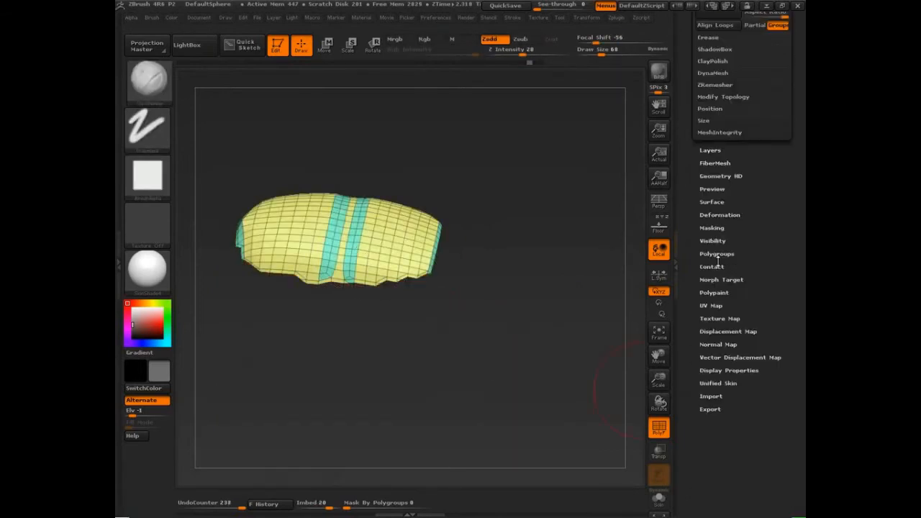
pyautogui.click(719, 258)
pyautogui.moveTo(783, 213); pyautogui.dragTo(783, 402)
pyautogui.click(716, 123)
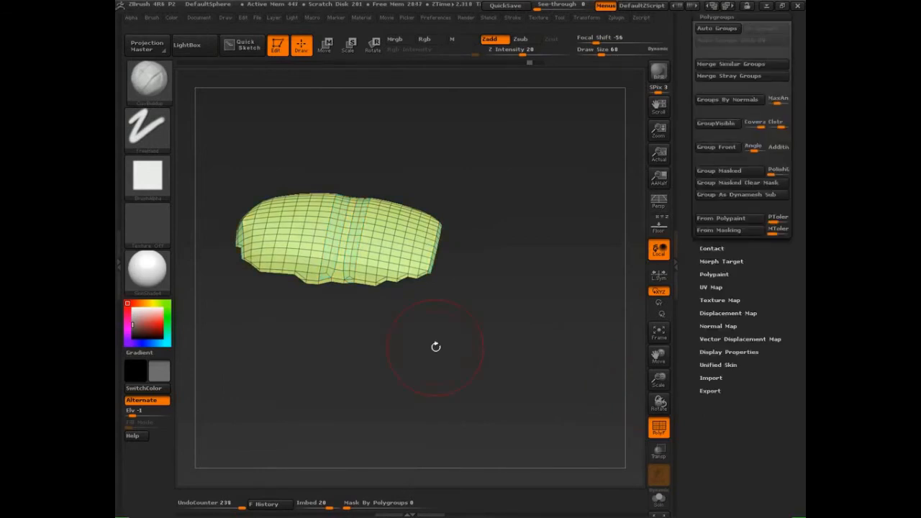
pyautogui.moveTo(684, 149); pyautogui.dragTo(685, 232)
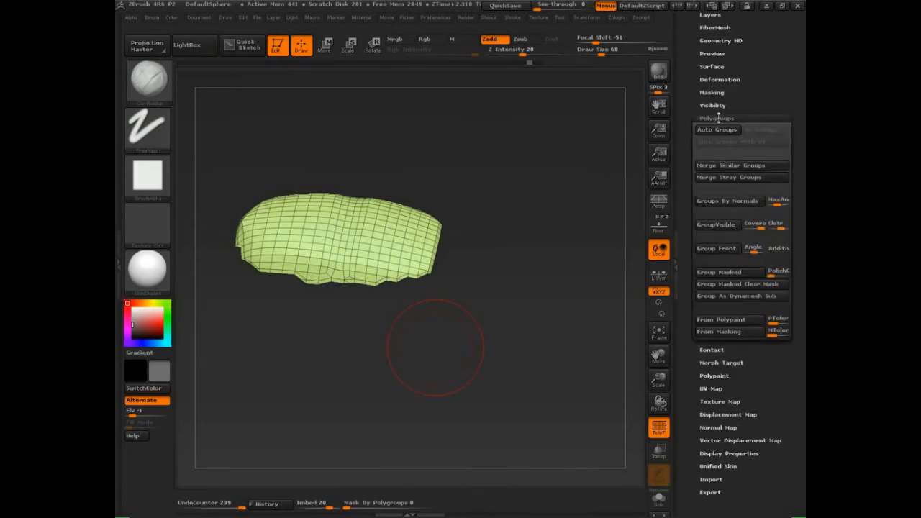
pyautogui.click(717, 118)
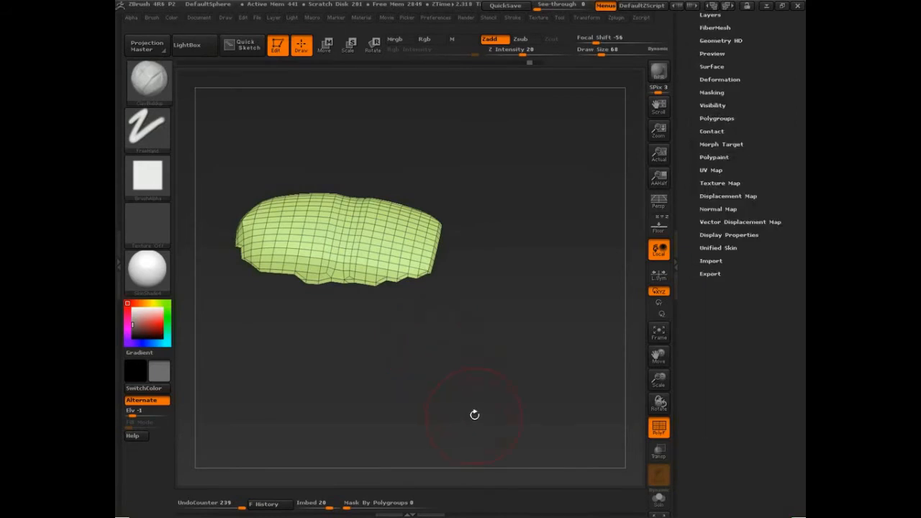
# - Shrink the visibility of the isolated cap twice to hide its outer polygon rings
pyautogui.click(716, 118)
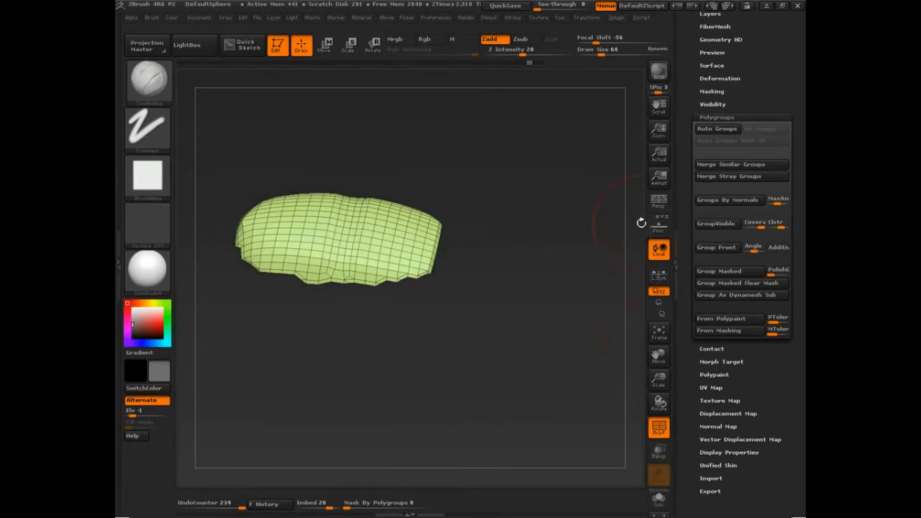
pyautogui.click(712, 104)
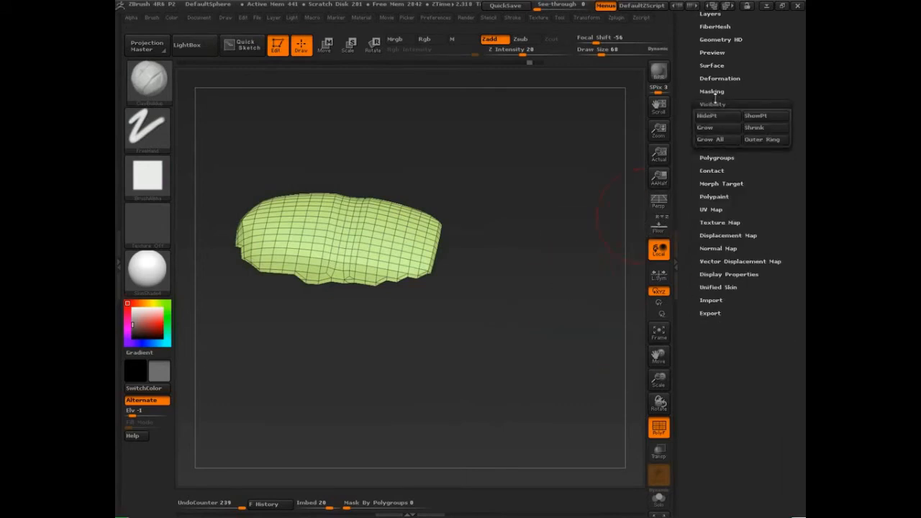
pyautogui.click(762, 131)
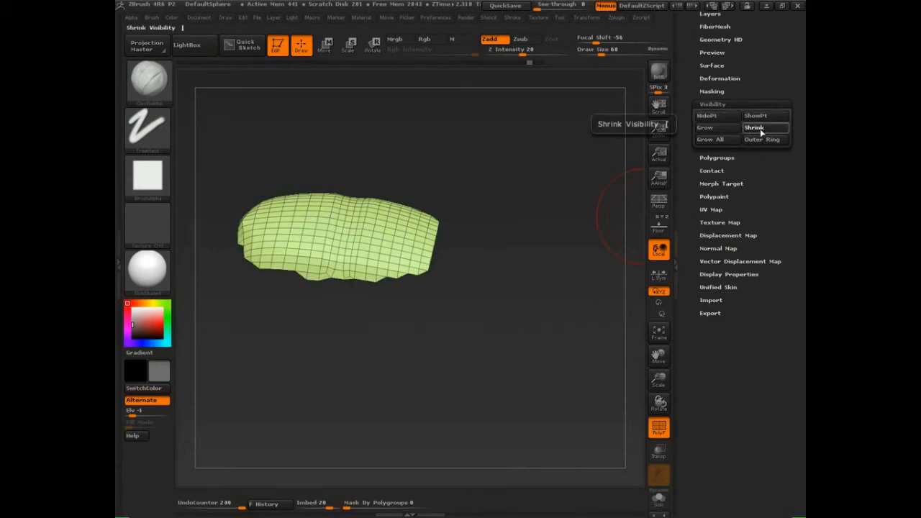
pyautogui.click(762, 132)
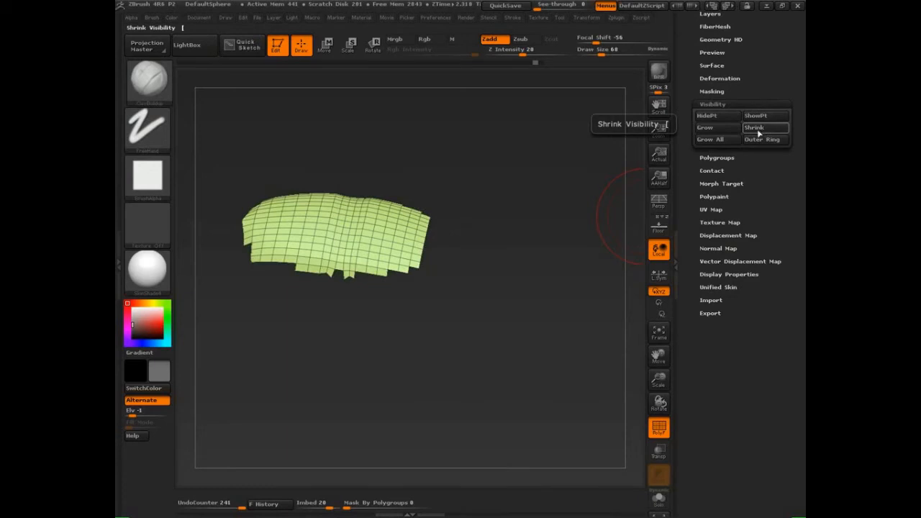
# - Try masking the shrunken cap and revealing the whole boot, and undo both changes
pyautogui.keyDown('ctrl'); pyautogui.click(469, 206); pyautogui.keyUp('ctrl')
pyautogui.hotkey('ctrl', 'shift')
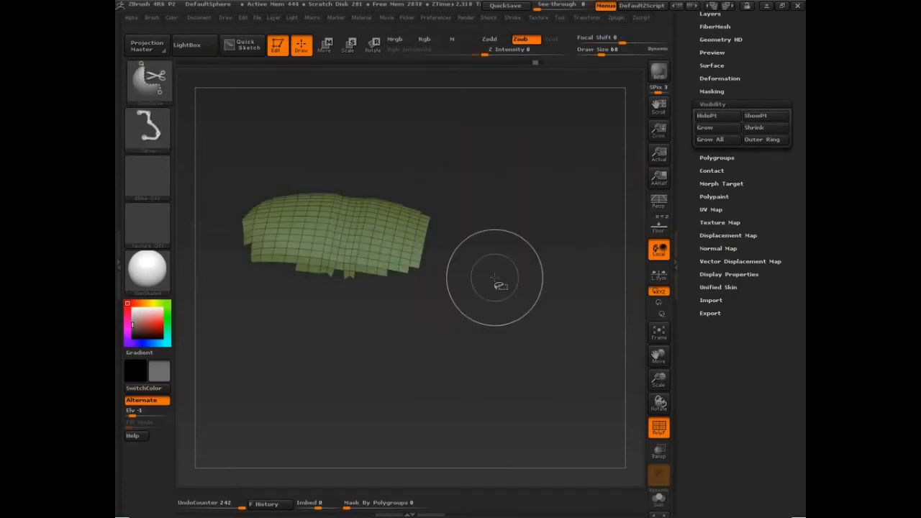
pyautogui.keyDown('ctrl'); pyautogui.keyDown('shift'); pyautogui.click(495, 277); pyautogui.keyUp('shift'); pyautogui.keyUp('ctrl')
pyautogui.hotkey('ctrl', 'z')
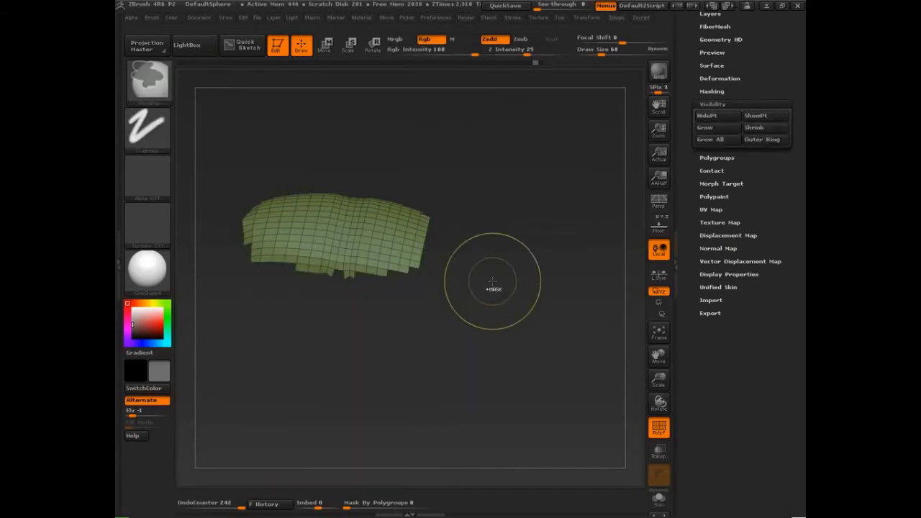
pyautogui.hotkey('ctrl', 'z')
# - Shrink the cap's visibility once more and show the whole boot with that inner cap area masked
pyautogui.click(760, 142)
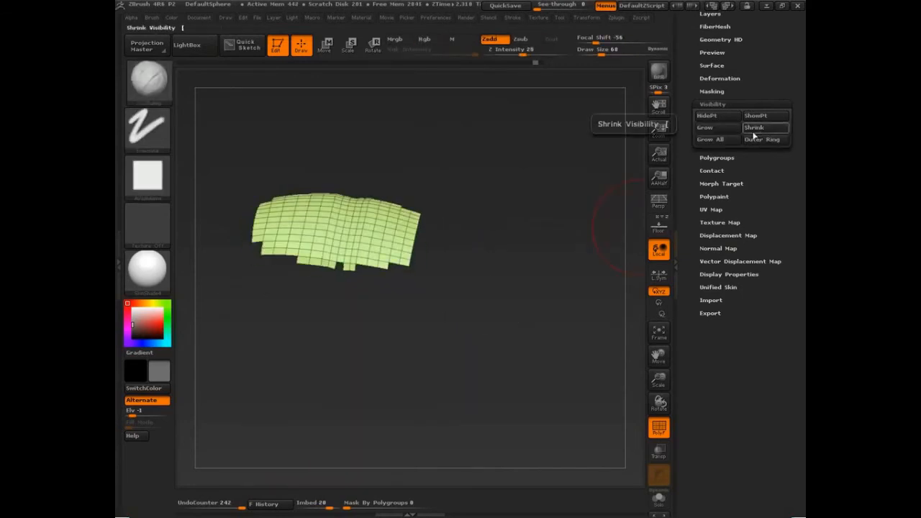
pyautogui.hotkey('ctrl', 'shift')
pyautogui.keyDown('ctrl'); pyautogui.keyDown('shift'); pyautogui.click(492, 230); pyautogui.keyUp('shift'); pyautogui.keyUp('ctrl')
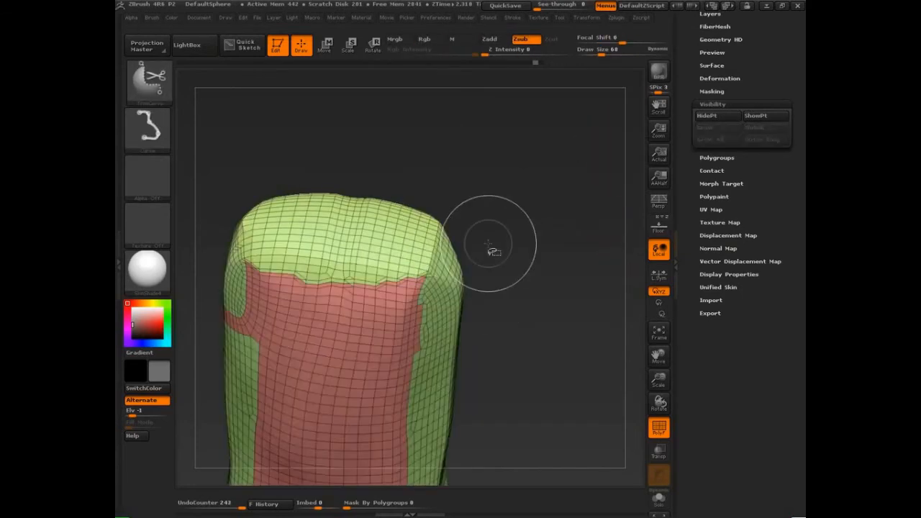
pyautogui.hotkey('ctrl', 'z')
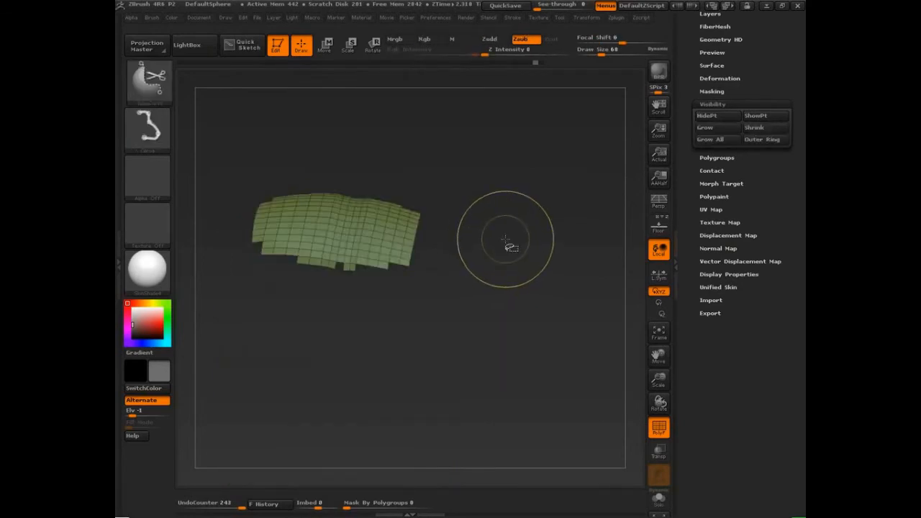
pyautogui.keyDown('ctrl'); pyautogui.keyDown('shift'); pyautogui.click(506, 241); pyautogui.keyUp('shift'); pyautogui.keyUp('ctrl')
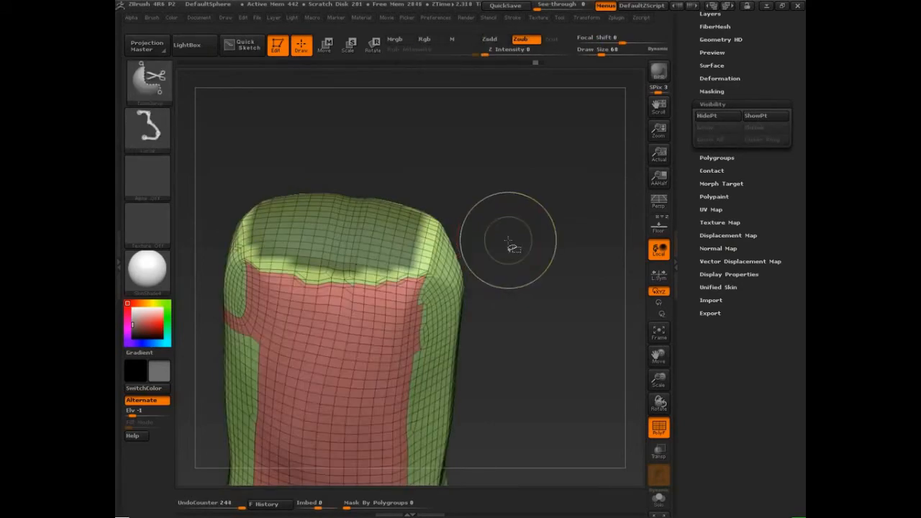
# - Turn the masked inner cap area into its own polygroup and briefly isolate the rim ring around it
pyautogui.hotkey('ctrl', 'w')
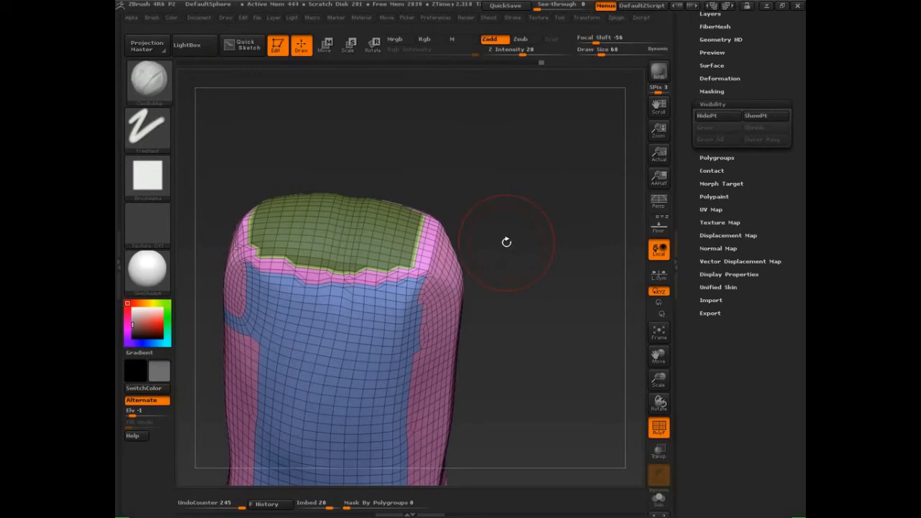
pyautogui.press('ctrl')
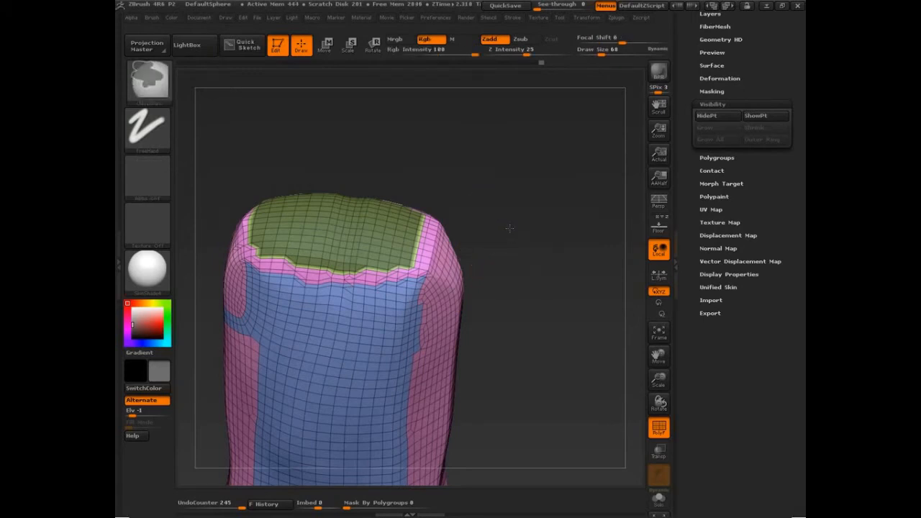
pyautogui.keyDown('ctrl'); pyautogui.keyDown('shift'); pyautogui.click(431, 266); pyautogui.keyUp('shift'); pyautogui.keyUp('ctrl')
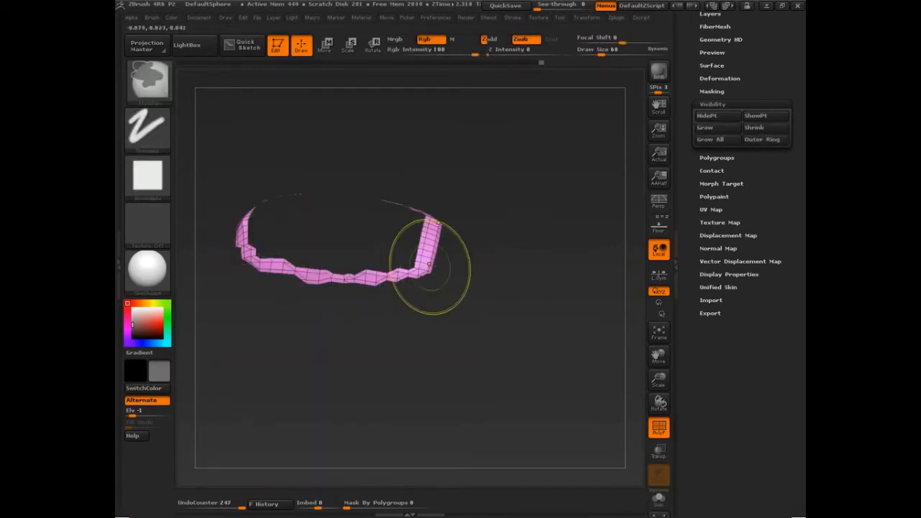
pyautogui.moveTo(517, 244); pyautogui.dragTo(542, 305)
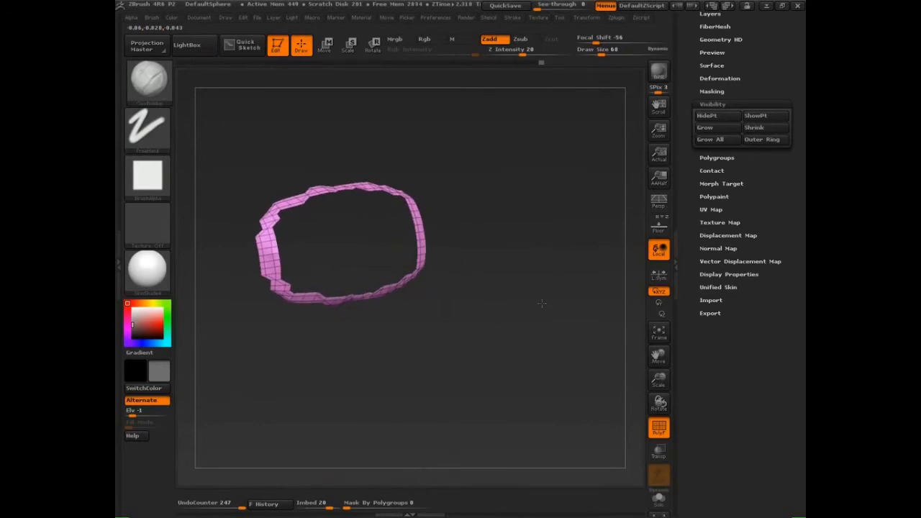
pyautogui.keyDown('ctrl'); pyautogui.keyDown('shift'); pyautogui.click(529, 266); pyautogui.keyUp('shift'); pyautogui.keyUp('ctrl')
# - Check the cap and rim polygroups by isolating them, and mask the whole boot except the inner cap
pyautogui.keyDown('ctrl'); pyautogui.keyDown('shift'); pyautogui.click(378, 262); pyautogui.keyUp('shift'); pyautogui.keyUp('ctrl')
pyautogui.moveTo(496, 270)
pyautogui.mouseDown()
pyautogui.moveTo(516, 244)
pyautogui.moveTo(498, 261)
pyautogui.mouseUp()
pyautogui.keyDown('ctrl'); pyautogui.keyDown('shift'); pyautogui.click(512, 248); pyautogui.keyUp('shift'); pyautogui.keyUp('ctrl')
pyautogui.keyDown('ctrl'); pyautogui.keyDown('shift'); pyautogui.click(473, 294); pyautogui.keyUp('shift'); pyautogui.keyUp('ctrl')
pyautogui.keyDown('ctrl'); pyautogui.keyDown('shift'); pyautogui.click(505, 285); pyautogui.keyUp('shift'); pyautogui.keyUp('ctrl')
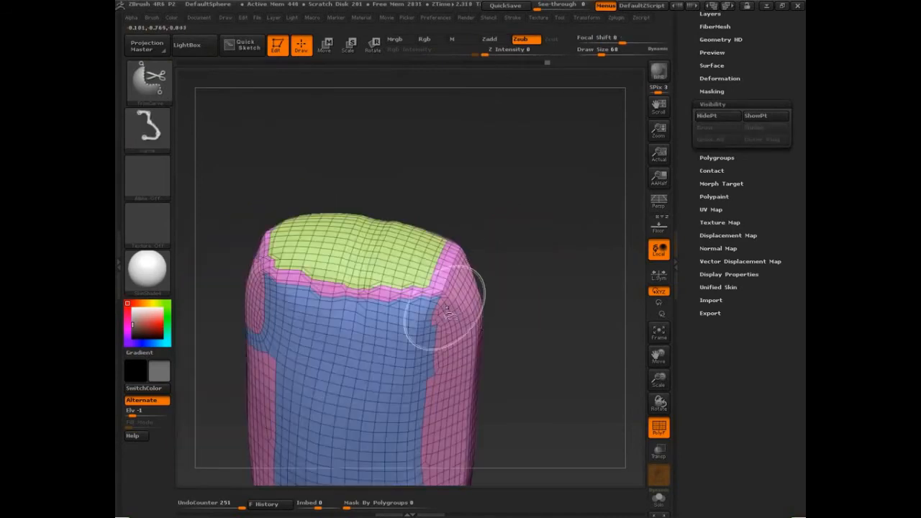
pyautogui.keyDown('ctrl'); pyautogui.keyDown('shift'); pyautogui.doubleClick(437, 280); pyautogui.keyUp('shift'); pyautogui.keyUp('ctrl')
pyautogui.moveTo(500, 301); pyautogui.dragTo(544, 289)
pyautogui.keyDown('ctrl'); pyautogui.keyDown('shift'); pyautogui.click(537, 284); pyautogui.keyUp('shift'); pyautogui.keyUp('ctrl')
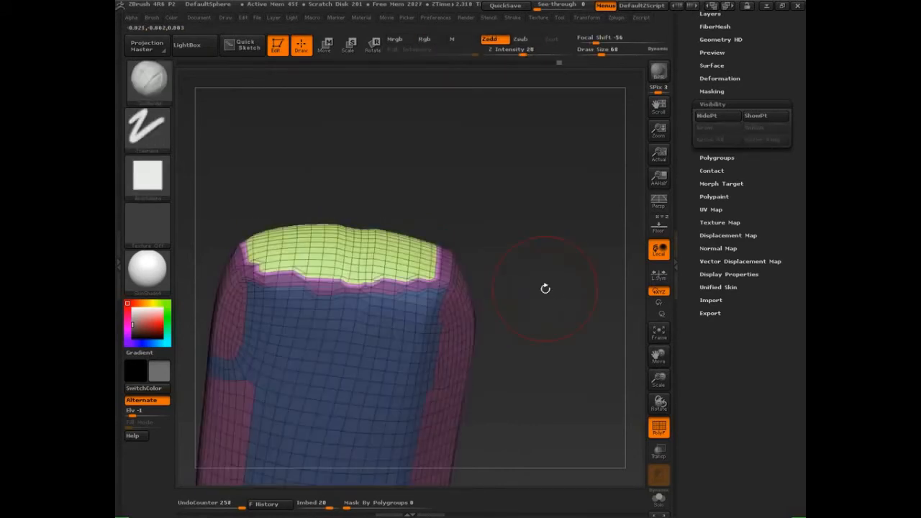
# - Try extruding the unmasked cap straight down into the shaft with a vertical Transpose Move line
pyautogui.click(326, 48)
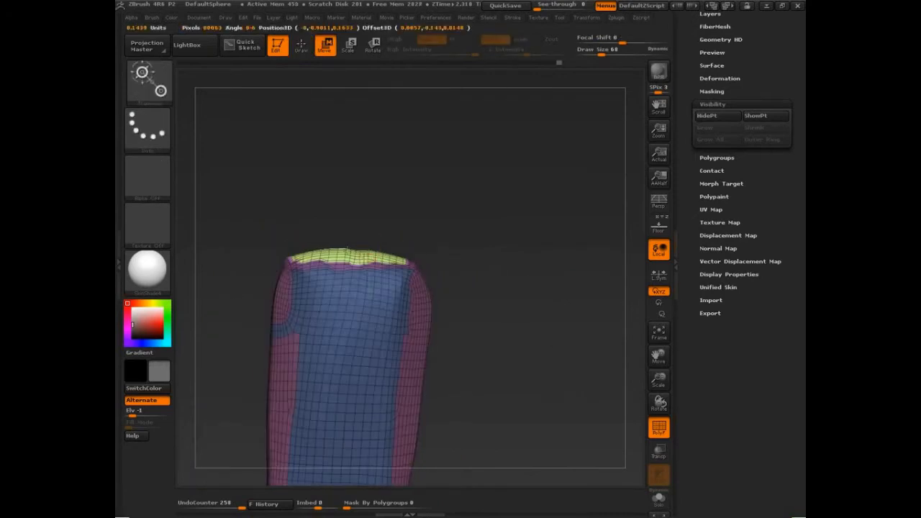
pyautogui.moveTo(345, 251); pyautogui.dragTo(346, 154)
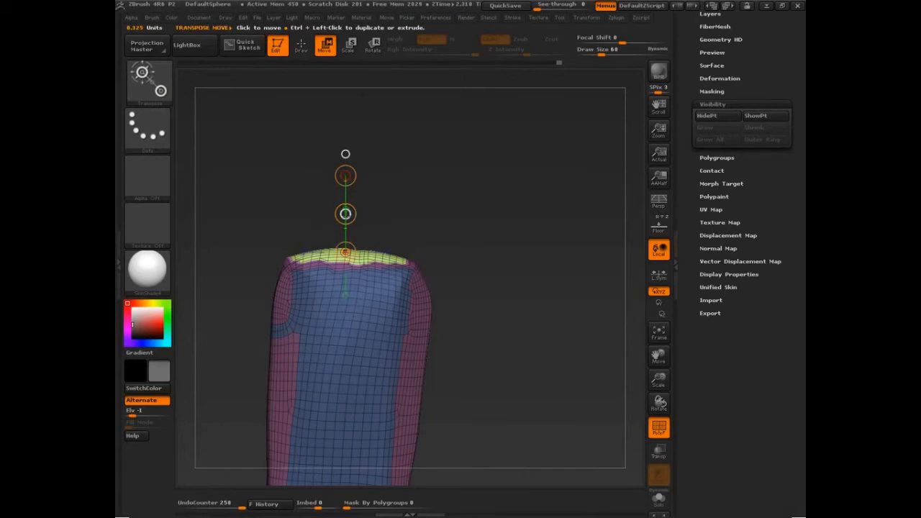
pyautogui.moveTo(345, 213); pyautogui.dragTo(346, 223)
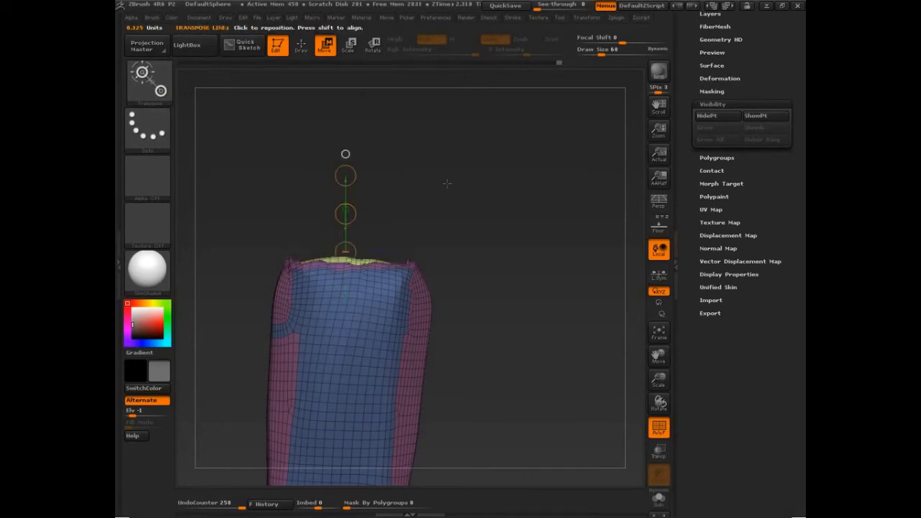
pyautogui.hotkey('ctrl', 'z')
pyautogui.hotkey('ctrl', 'shift', 'z')
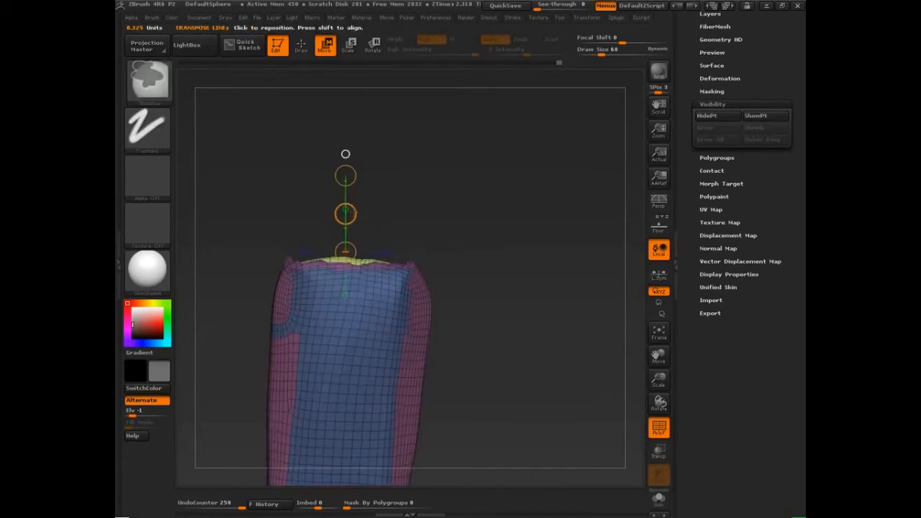
pyautogui.moveTo(345, 213); pyautogui.dragTo(346, 223)
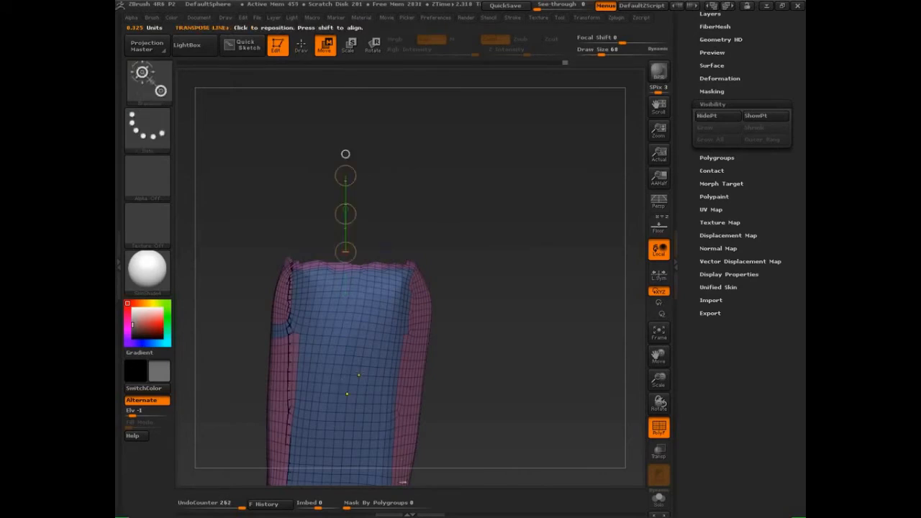
# - Inspect the hollowed opening, clear the mask and try smoothing the jagged rim with Polish By Features
pyautogui.moveTo(496, 347)
pyautogui.mouseDown()
pyautogui.moveTo(551, 337)
pyautogui.moveTo(539, 336)
pyautogui.mouseUp()
pyautogui.hotkey('shift', 'f')
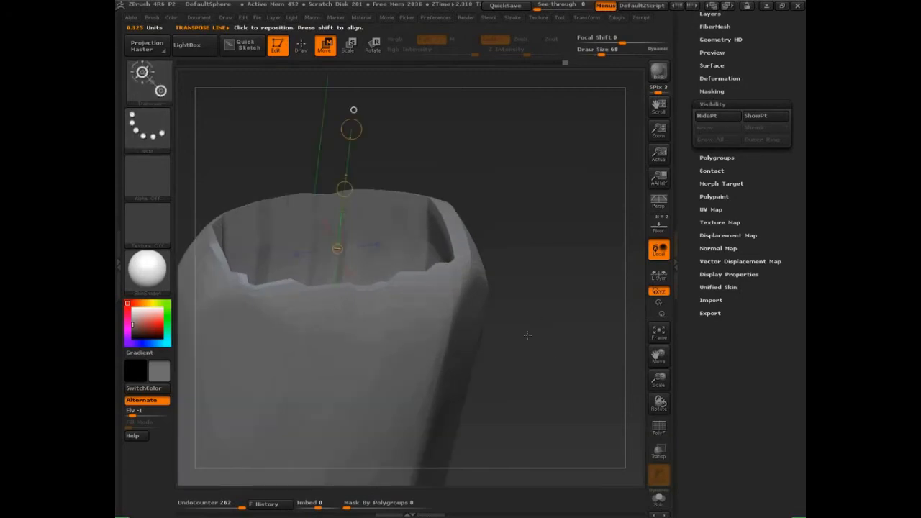
pyautogui.hotkey('shift', 'f')
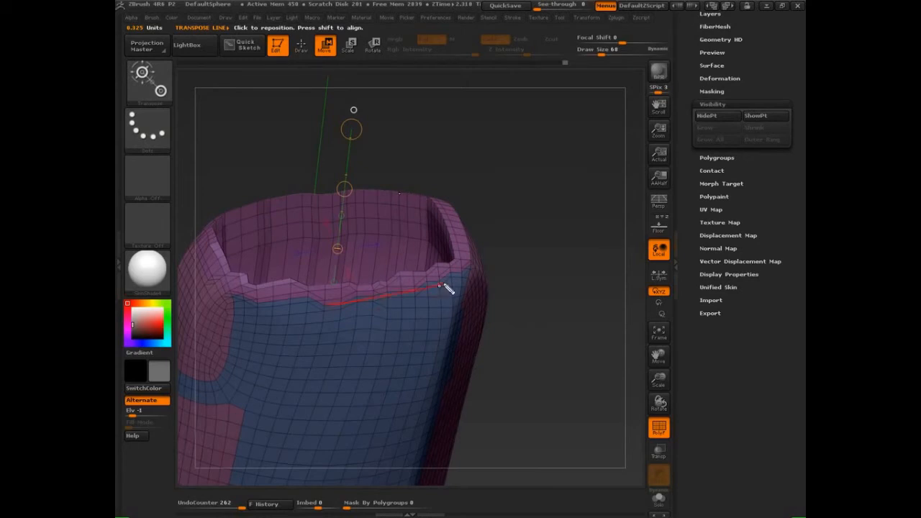
pyautogui.moveTo(448, 288)
pyautogui.mouseDown()
pyautogui.moveTo(414, 196)
pyautogui.moveTo(220, 212)
pyautogui.moveTo(206, 240)
pyautogui.moveTo(228, 293)
pyautogui.moveTo(337, 199)
pyautogui.moveTo(218, 236)
pyautogui.moveTo(449, 250)
pyautogui.moveTo(452, 223)
pyautogui.mouseUp()
pyautogui.moveTo(257, 311); pyautogui.dragTo(239, 426)
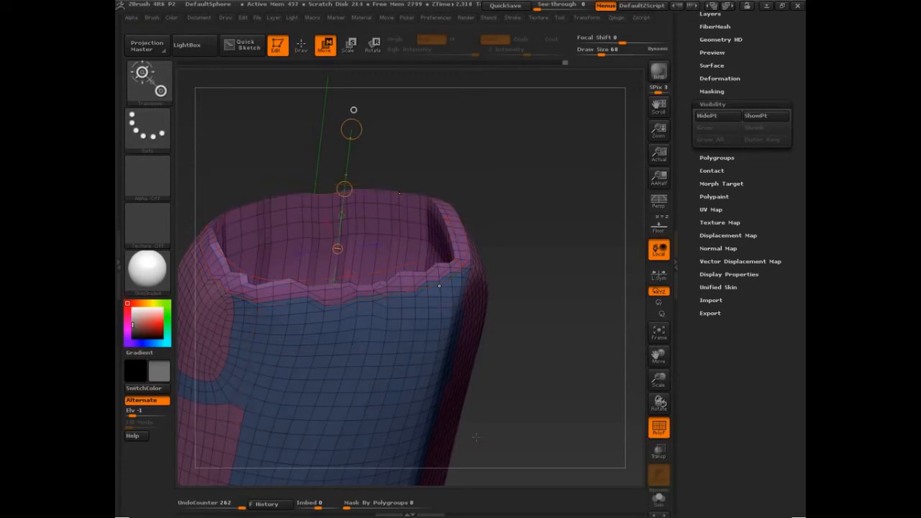
pyautogui.moveTo(546, 366)
pyautogui.mouseDown()
pyautogui.moveTo(547, 422)
pyautogui.moveTo(518, 343)
pyautogui.moveTo(540, 361)
pyautogui.moveTo(536, 378)
pyautogui.mouseUp()
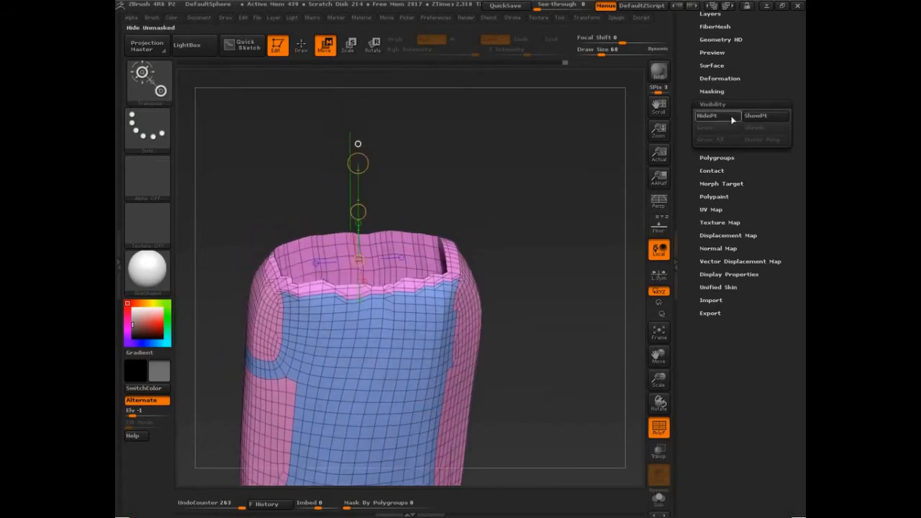
pyautogui.click(719, 78)
pyautogui.moveTo(708, 124); pyautogui.dragTo(739, 123)
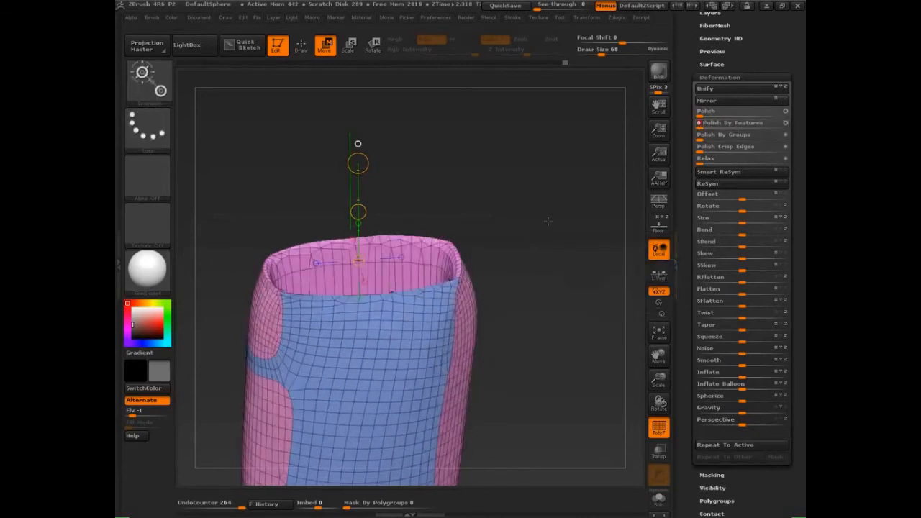
pyautogui.moveTo(548, 221); pyautogui.dragTo(541, 288)
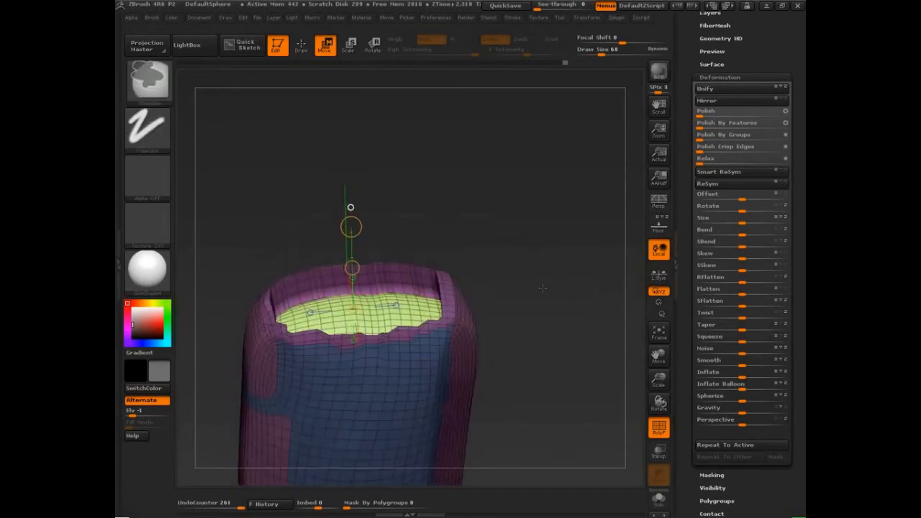
# - Undo the polish, the mask removal and the cap extrusions at the top of the shaft
pyautogui.hotkey('ctrl', 'z')
pyautogui.hotkey('ctrl', 'z')
pyautogui.hotkey('ctrl', 'z')
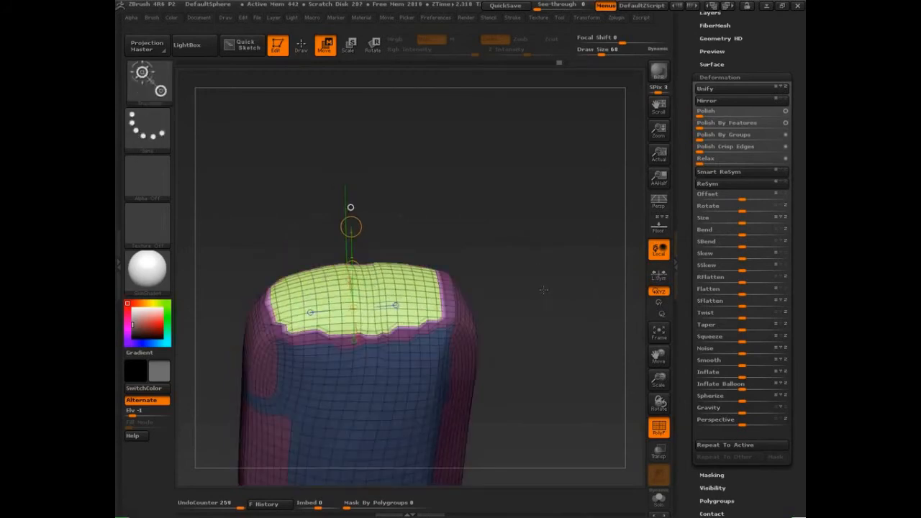
pyautogui.moveTo(543, 289); pyautogui.dragTo(581, 341)
pyautogui.hotkey('ctrl', 'shift', 'z')
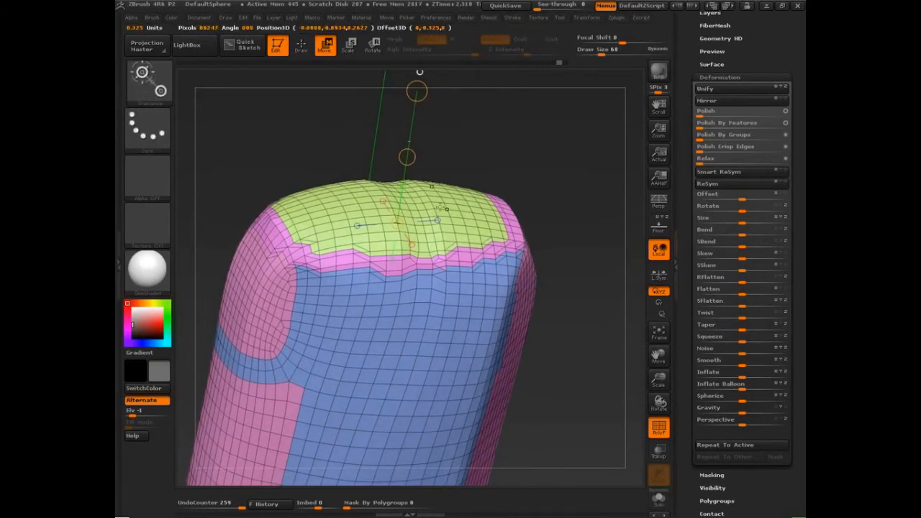
# - Mask everything except the cap polygroup, extrude the cap down into the shaft in two moves, and return to Draw mode
pyautogui.keyDown('ctrl'); pyautogui.click(440, 208); pyautogui.keyUp('ctrl')
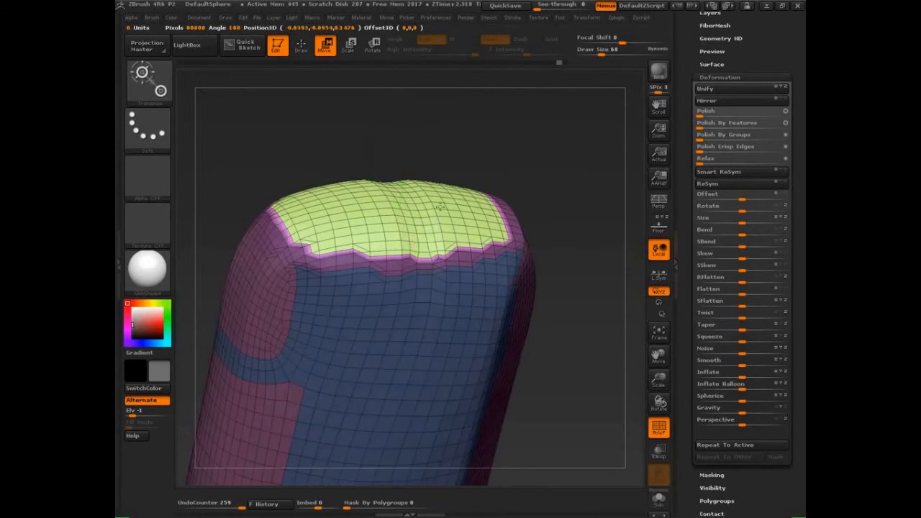
pyautogui.moveTo(439, 208); pyautogui.dragTo(453, 89)
pyautogui.moveTo(437, 149); pyautogui.dragTo(438, 177)
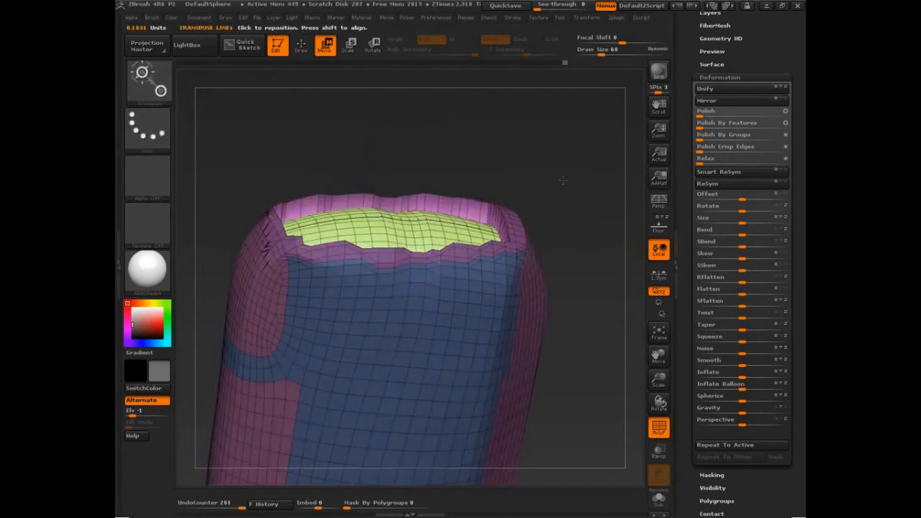
pyautogui.moveTo(563, 180); pyautogui.dragTo(489, 243)
pyautogui.keyDown('ctrl'); pyautogui.moveTo(348, 193); pyautogui.dragTo(347, 207); pyautogui.keyUp('ctrl')
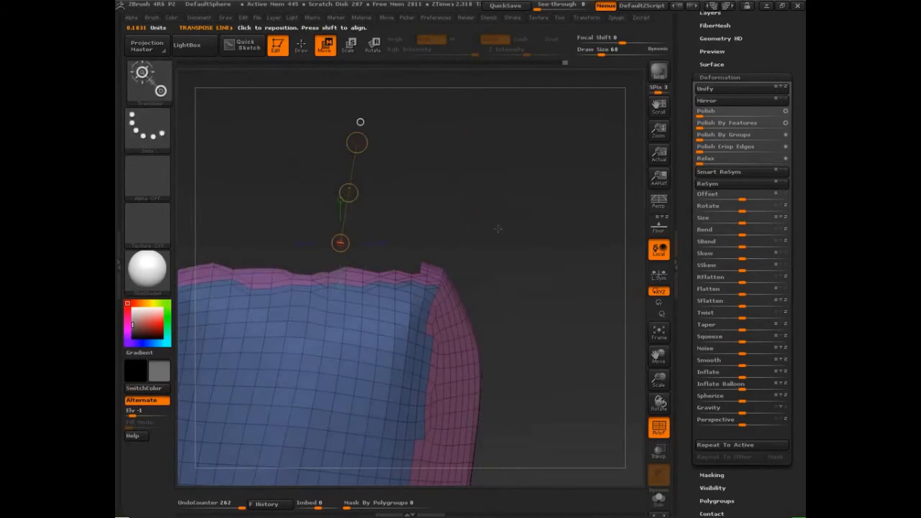
pyautogui.moveTo(497, 228)
pyautogui.mouseDown()
pyautogui.moveTo(575, 313)
pyautogui.moveTo(605, 262)
pyautogui.mouseUp()
pyautogui.press('q')
# - Try Polish By Features on the hollowed boot and examine the opening's edges without the polygon frame
pyautogui.click(733, 123)
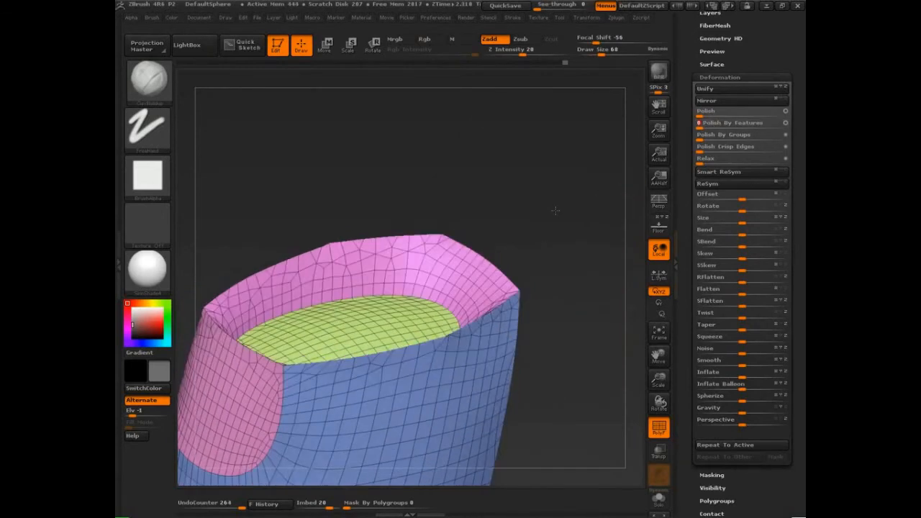
pyautogui.moveTo(556, 210); pyautogui.dragTo(555, 212)
pyautogui.hotkey('shift', 'f')
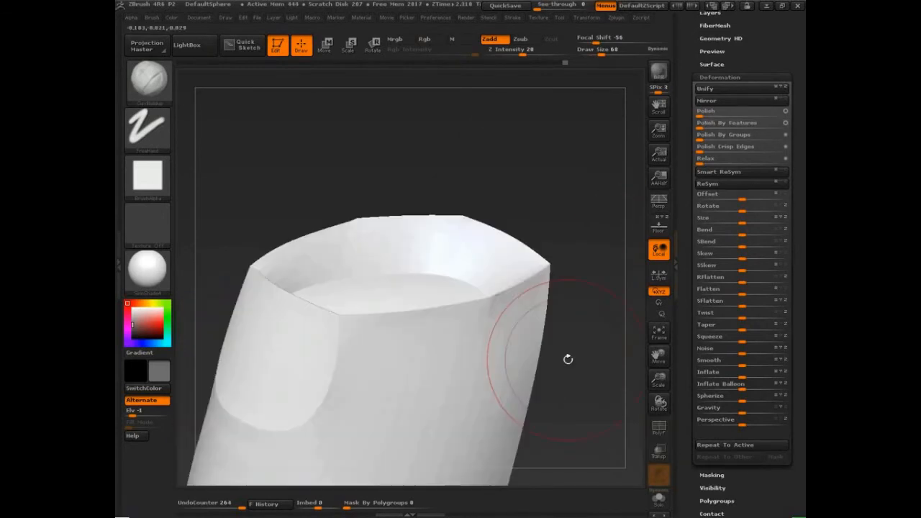
pyautogui.hotkey('ctrl', 'shift')
pyautogui.hotkey('ctrl', 'shift')
pyautogui.moveTo(249, 268)
pyautogui.keyDown('ctrl'); pyautogui.keyDown('shift'); pyautogui.mouseDown()
pyautogui.moveTo(346, 314)
pyautogui.moveTo(548, 270)
pyautogui.moveTo(423, 222)
pyautogui.moveTo(259, 266)
pyautogui.mouseUp(); pyautogui.keyUp('shift'); pyautogui.keyUp('ctrl')
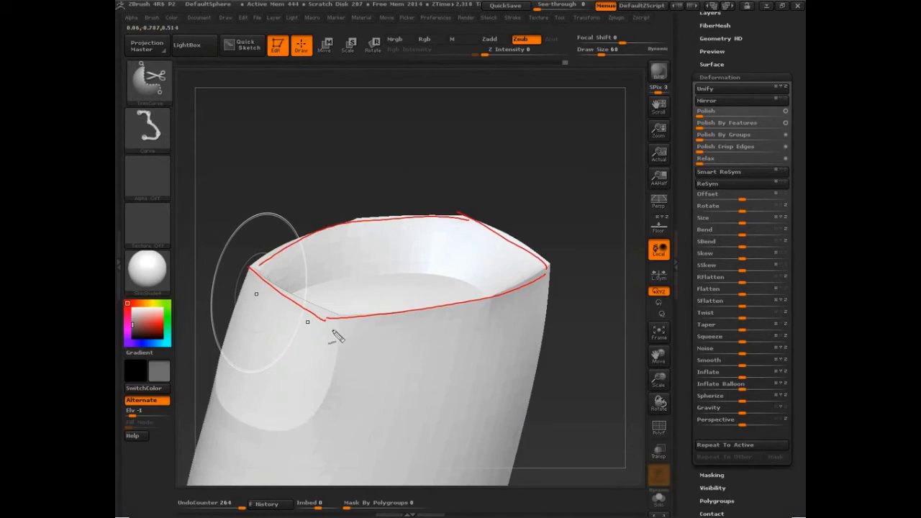
pyautogui.moveTo(332, 330); pyautogui.dragTo(295, 493)
pyautogui.moveTo(250, 271); pyautogui.dragTo(189, 482)
pyautogui.press('Escape')
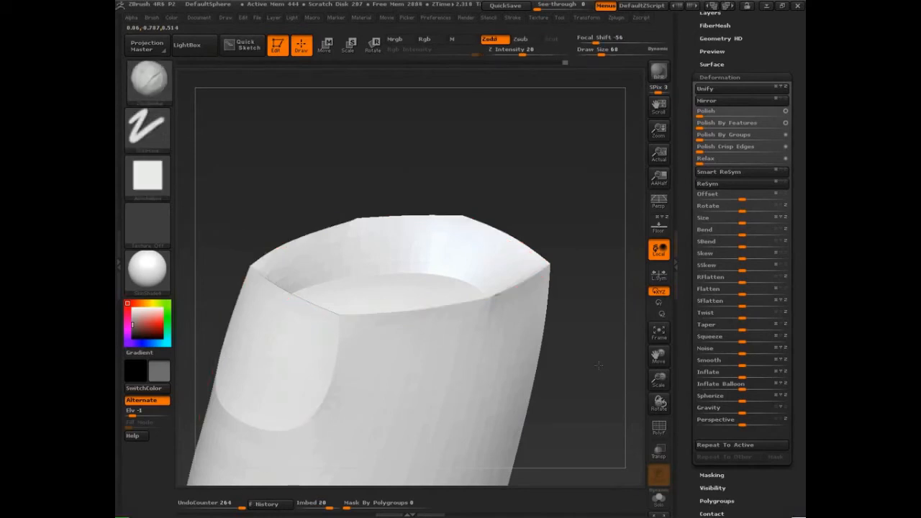
# - Undo the polish on the boot and show the polygon frame again
pyautogui.moveTo(598, 366); pyautogui.dragTo(597, 362)
pyautogui.hotkey('ctrl', 'z')
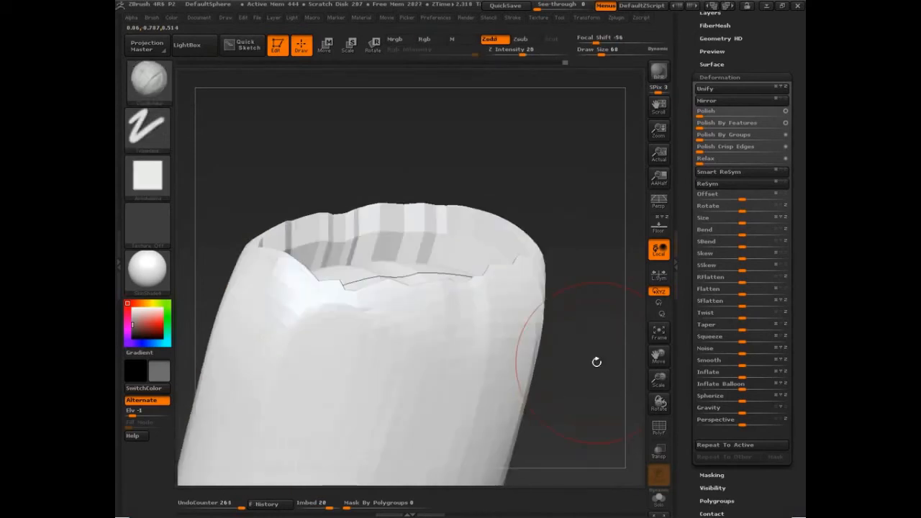
pyautogui.hotkey('shift', 'f')
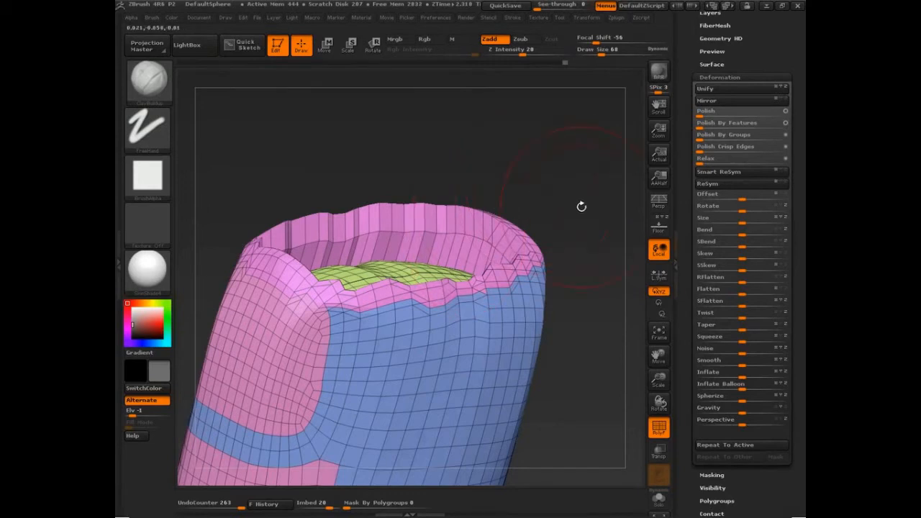
# - Isolate the cap inside the shaft and grow its visibility twice to include the adjoining inner wall polygons
pyautogui.moveTo(582, 206)
pyautogui.mouseDown()
pyautogui.moveTo(607, 271)
pyautogui.moveTo(598, 346)
pyautogui.moveTo(569, 280)
pyautogui.mouseUp()
pyautogui.click(720, 77)
pyautogui.click(716, 115)
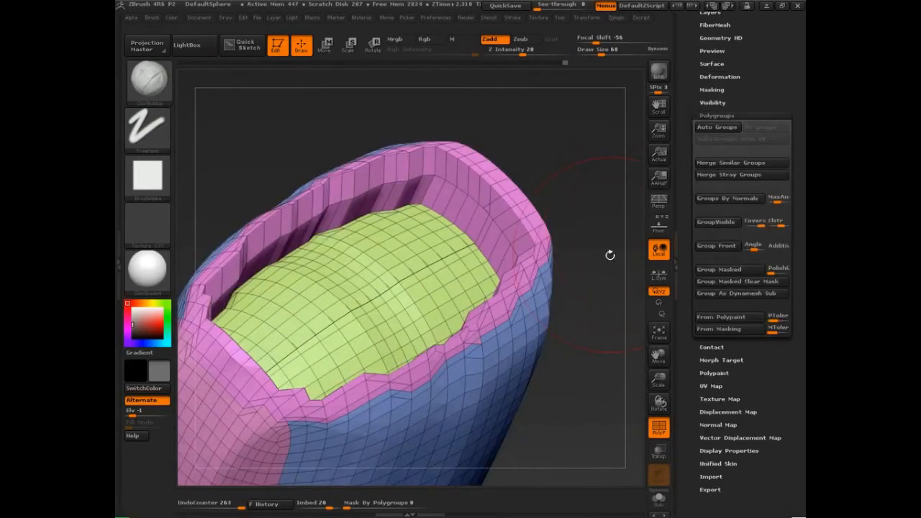
pyautogui.keyDown('alt'); pyautogui.moveTo(595, 221); pyautogui.dragTo(588, 203); pyautogui.keyUp('alt')
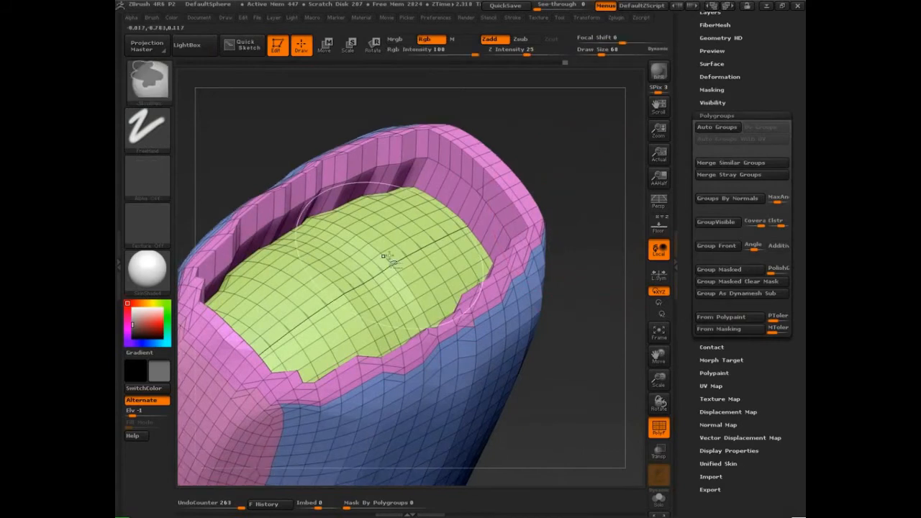
pyautogui.keyDown('ctrl'); pyautogui.keyDown('shift'); pyautogui.click(383, 256); pyautogui.keyUp('shift'); pyautogui.keyUp('ctrl')
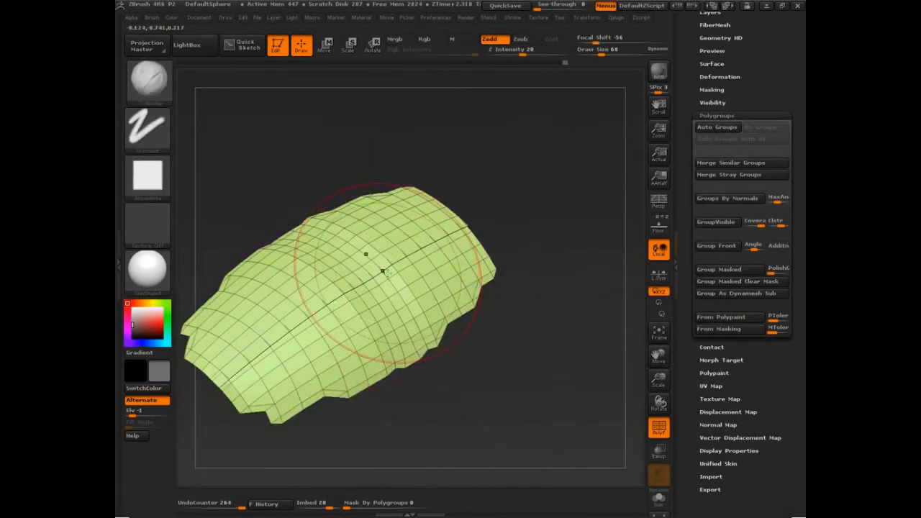
pyautogui.click(712, 102)
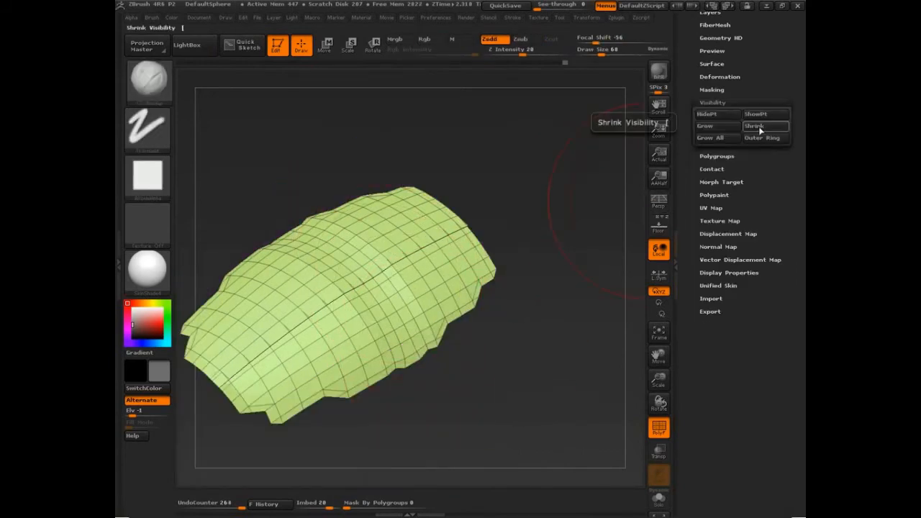
pyautogui.click(721, 126)
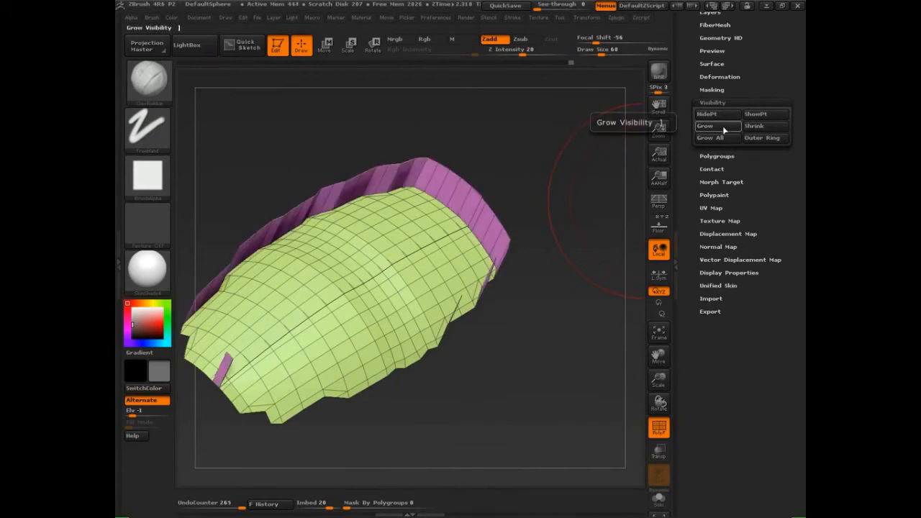
pyautogui.click(723, 126)
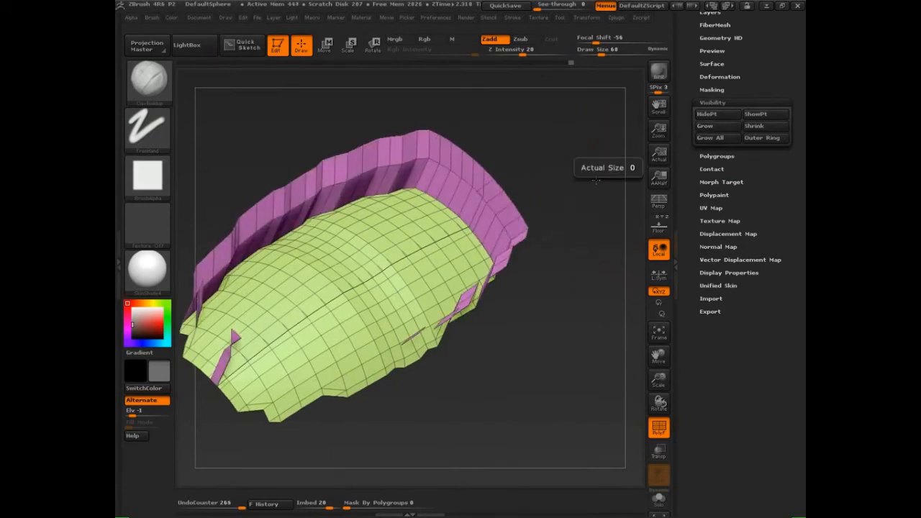
pyautogui.moveTo(596, 180)
pyautogui.mouseDown()
pyautogui.moveTo(636, 165)
pyautogui.moveTo(543, 223)
pyautogui.moveTo(475, 309)
pyautogui.moveTo(569, 221)
pyautogui.moveTo(569, 234)
pyautogui.mouseUp()
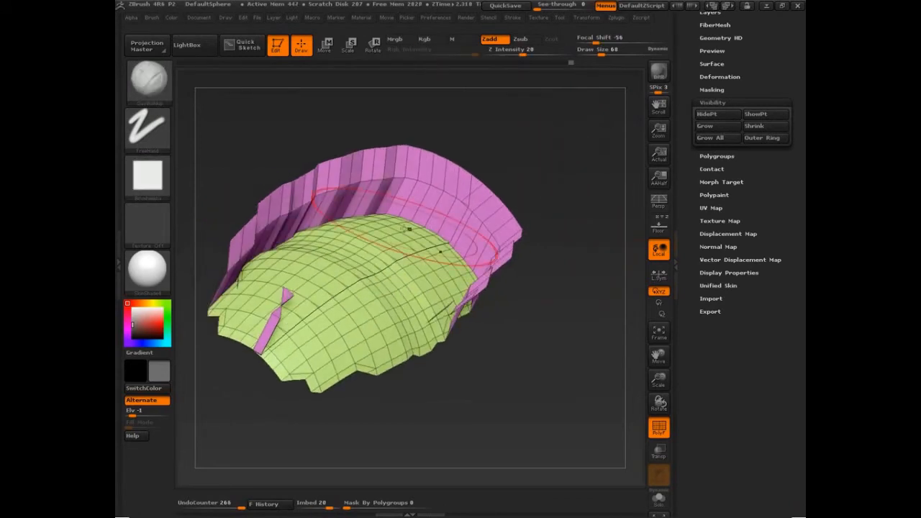
# - Give the shaft's inner wall polygons, without the cap, their own polygroup and show the whole boot again
pyautogui.hotkey('ctrl', 'shift')
pyautogui.keyDown('ctrl'); pyautogui.keyDown('shift'); pyautogui.click(397, 267); pyautogui.keyUp('shift'); pyautogui.keyUp('ctrl')
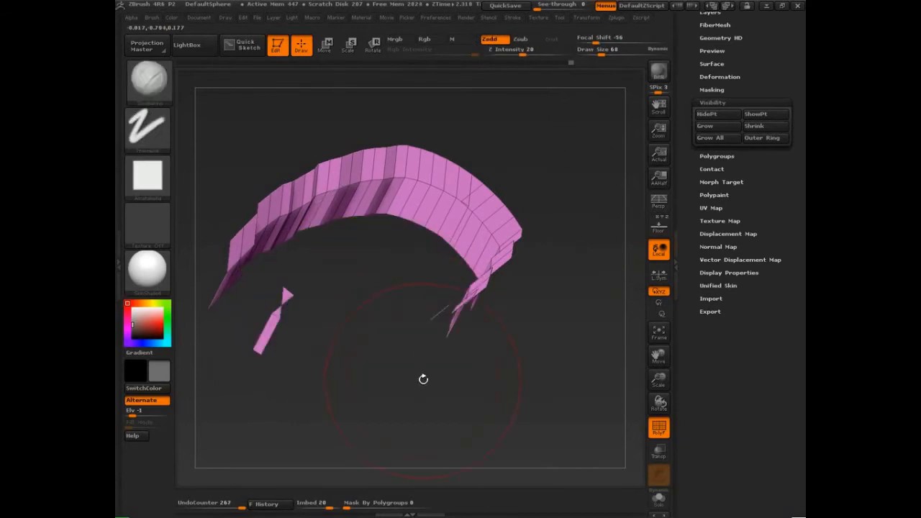
pyautogui.click(717, 156)
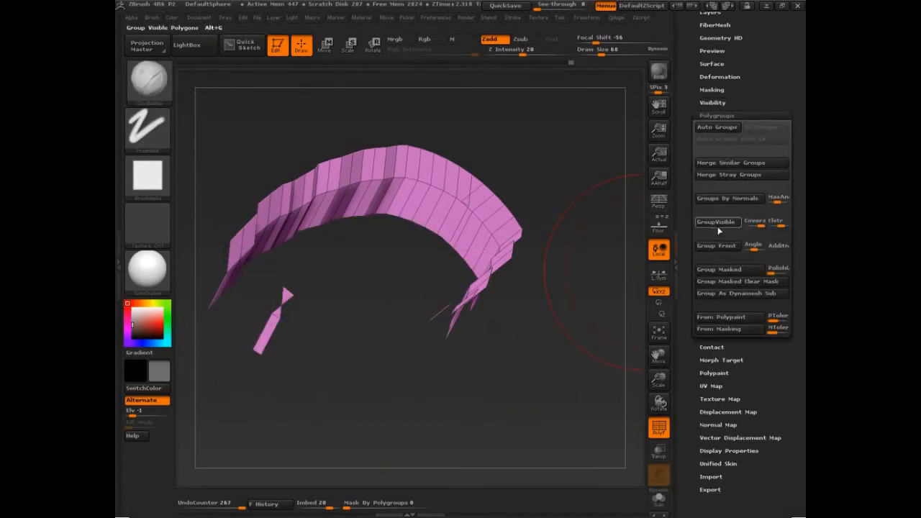
pyautogui.click(718, 223)
pyautogui.click(719, 224)
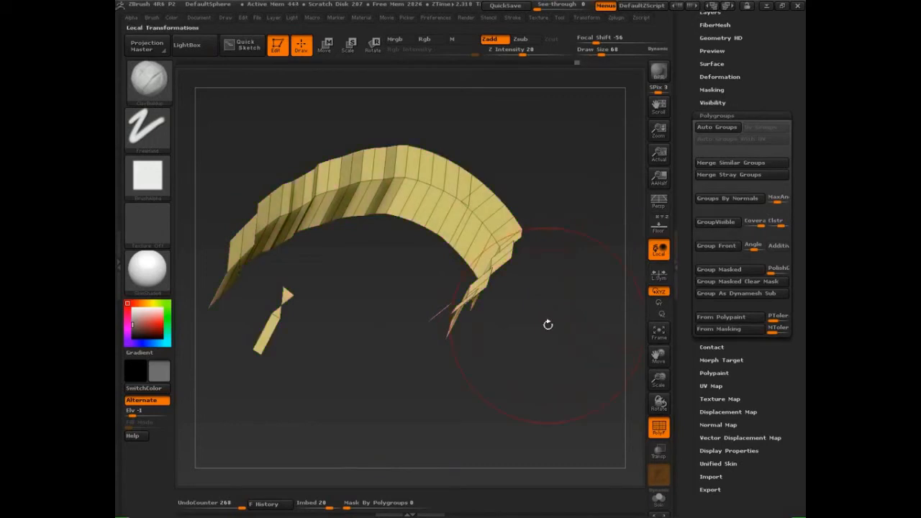
pyautogui.click(719, 222)
pyautogui.hotkey('ctrl', 'shift')
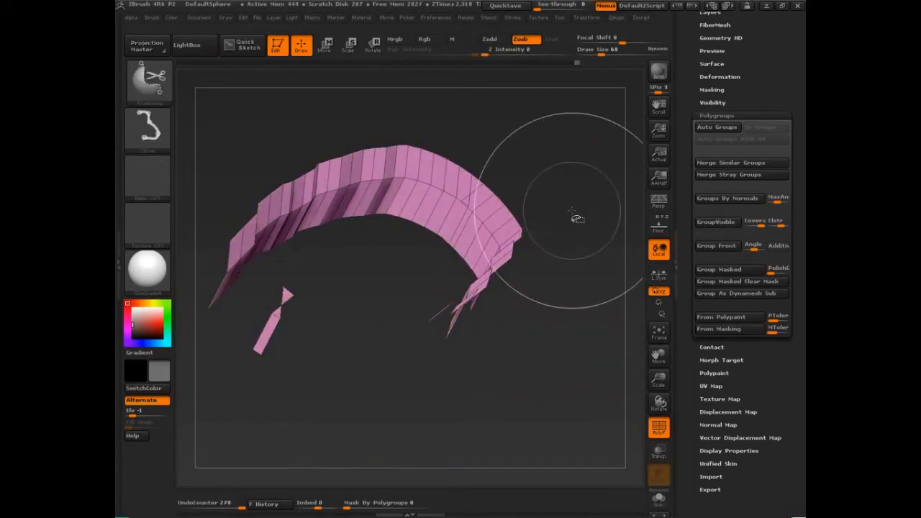
pyautogui.keyDown('ctrl'); pyautogui.keyDown('shift'); pyautogui.click(579, 185); pyautogui.keyUp('shift'); pyautogui.keyUp('ctrl')
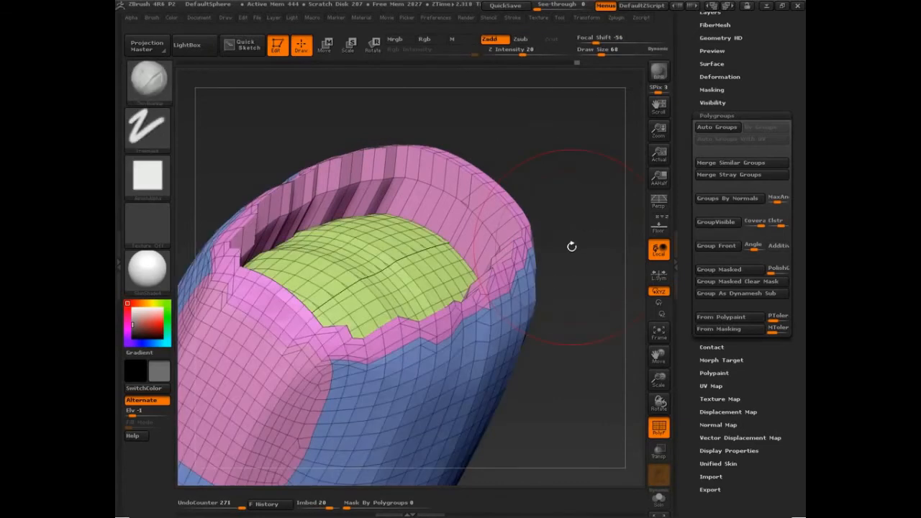
pyautogui.hotkey('ctrl', 'shift', 'd')
pyautogui.moveTo(424, 164)
pyautogui.mouseDown()
pyautogui.moveTo(413, 196)
pyautogui.moveTo(444, 173)
pyautogui.moveTo(430, 210)
pyautogui.mouseUp()
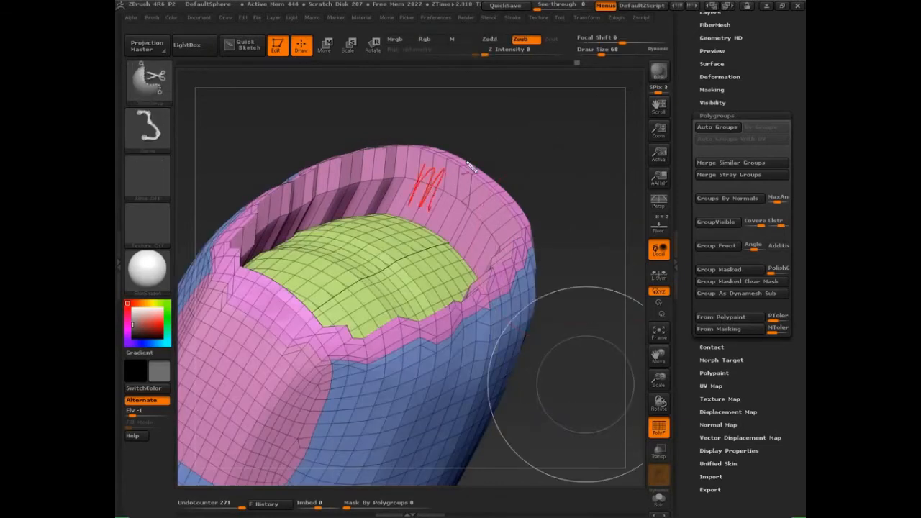
pyautogui.moveTo(462, 165); pyautogui.dragTo(472, 172)
pyautogui.moveTo(510, 307)
pyautogui.mouseDown()
pyautogui.moveTo(470, 417)
pyautogui.moveTo(468, 318)
pyautogui.mouseUp()
pyautogui.moveTo(430, 282)
pyautogui.mouseDown()
pyautogui.moveTo(413, 287)
pyautogui.moveTo(374, 237)
pyautogui.moveTo(345, 252)
pyautogui.mouseUp()
pyautogui.moveTo(376, 151)
pyautogui.mouseDown()
pyautogui.moveTo(326, 168)
pyautogui.moveTo(227, 244)
pyautogui.moveTo(231, 313)
pyautogui.moveTo(427, 342)
pyautogui.moveTo(392, 173)
pyautogui.moveTo(353, 219)
pyautogui.mouseUp()
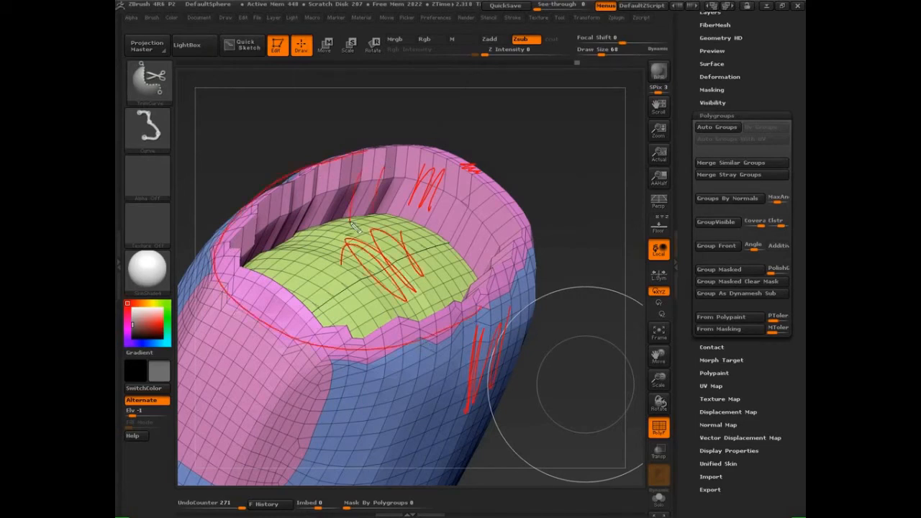
pyautogui.press('Escape')
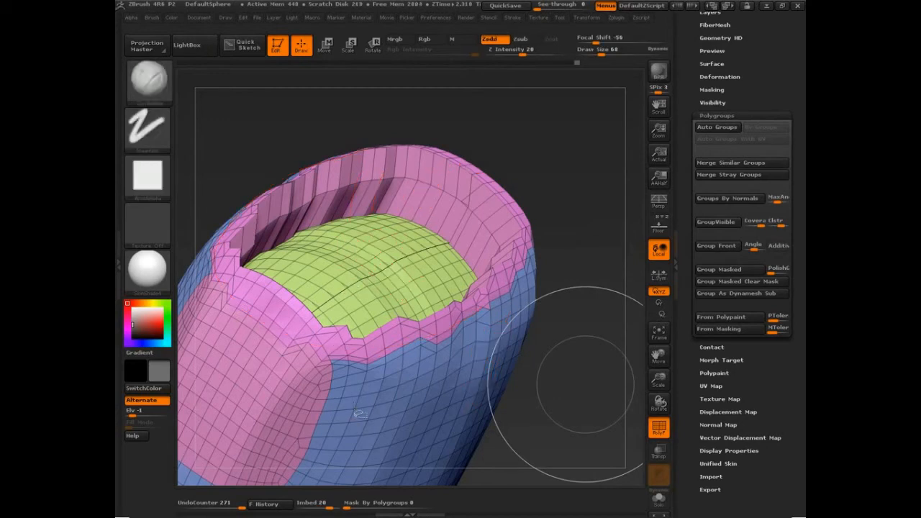
# - Apply Polish By Features to the regrouped boot and inspect the opening without the polygon frame
pyautogui.click(720, 77)
pyautogui.moveTo(741, 120); pyautogui.dragTo(715, 127)
pyautogui.hotkey('shift', 'f')
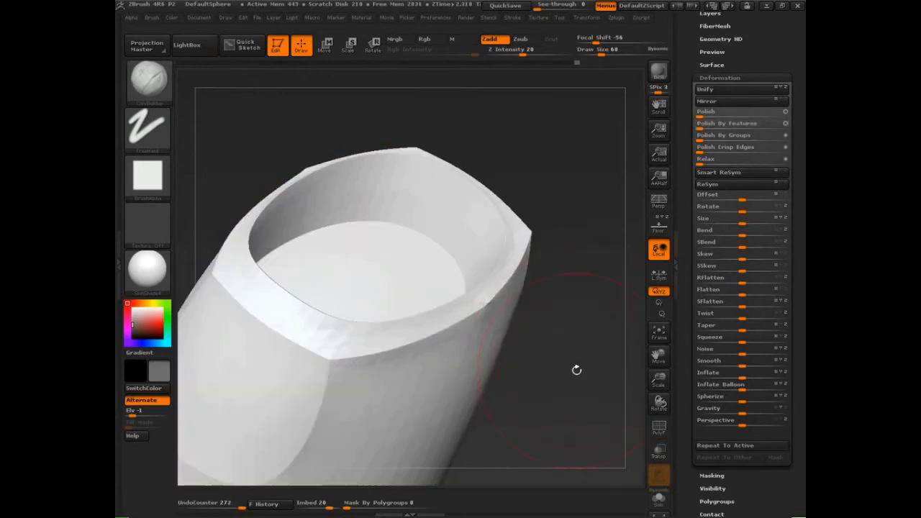
pyautogui.moveTo(576, 370)
pyautogui.mouseDown()
pyautogui.moveTo(535, 309)
pyautogui.moveTo(579, 357)
pyautogui.moveTo(555, 332)
pyautogui.mouseUp()
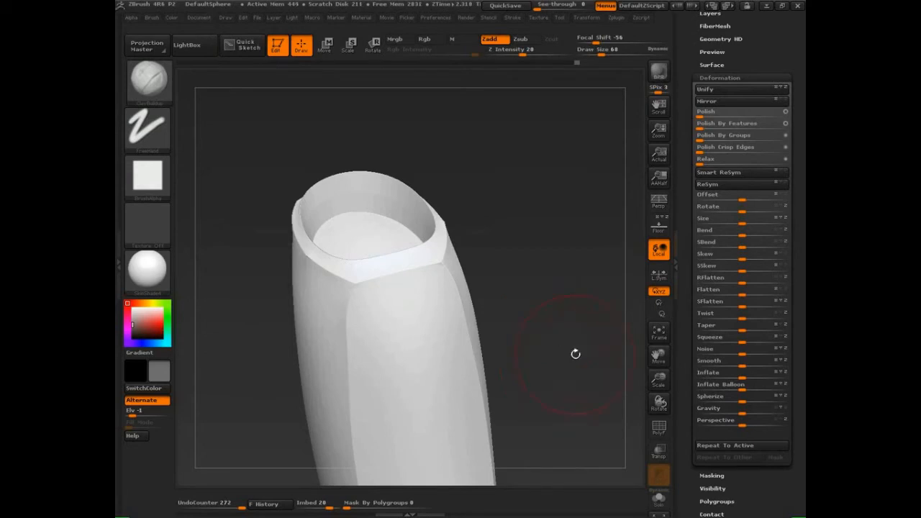
# - Undo the polish, apply Polish By Features once more, and check the boot's silhouette and opening
pyautogui.press('ctrl')
pyautogui.hotkey('ctrl', 'z')
pyautogui.moveTo(553, 365); pyautogui.dragTo(514, 371)
pyautogui.click(730, 126)
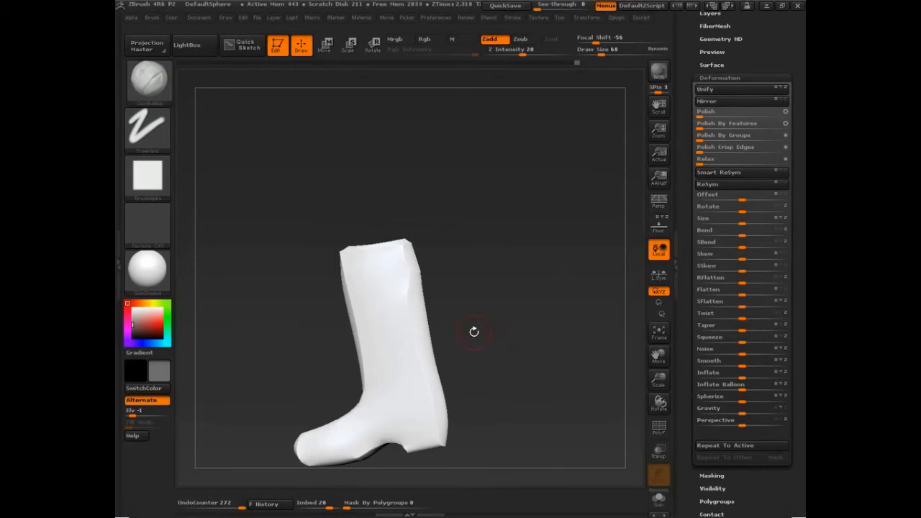
pyautogui.moveTo(475, 329); pyautogui.dragTo(567, 392)
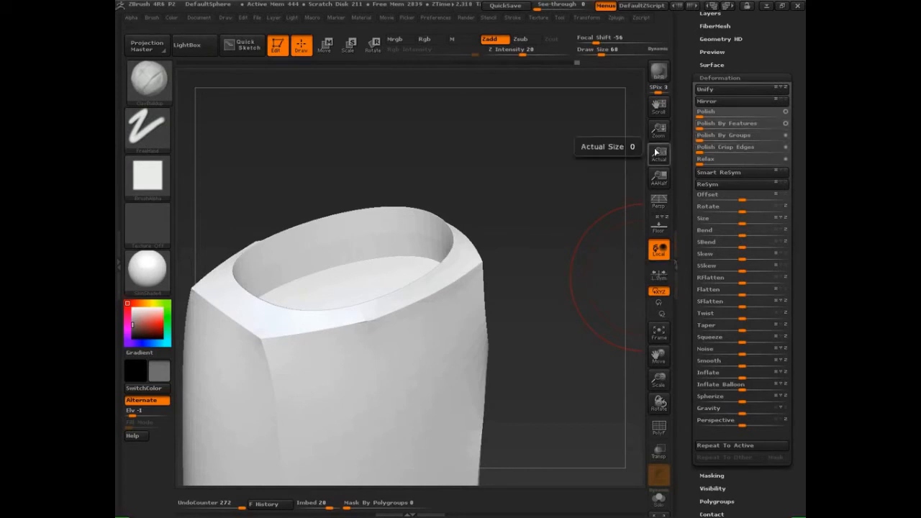
# - Show the polygon frame and examine the polygroups around the opening alongside the Visibility and Polygroups options
pyautogui.press('shift')
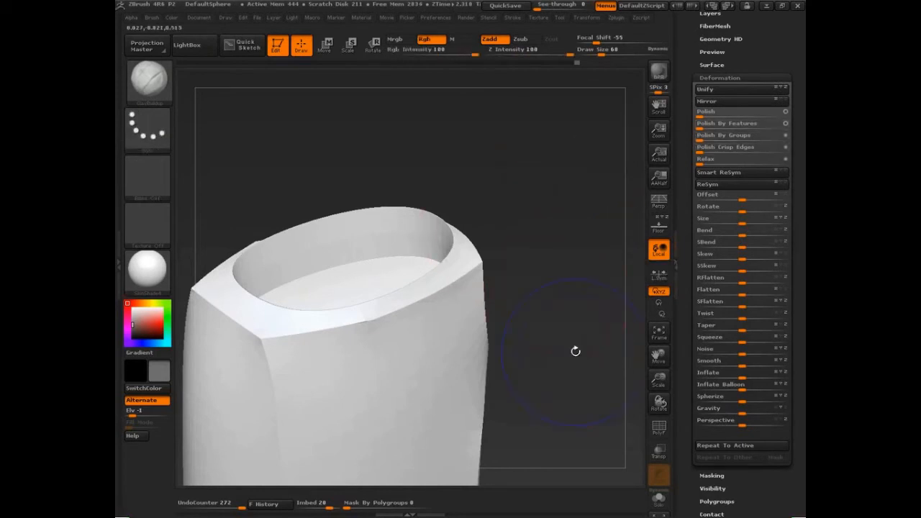
pyautogui.hotkey('shift', 'f')
pyautogui.click(719, 77)
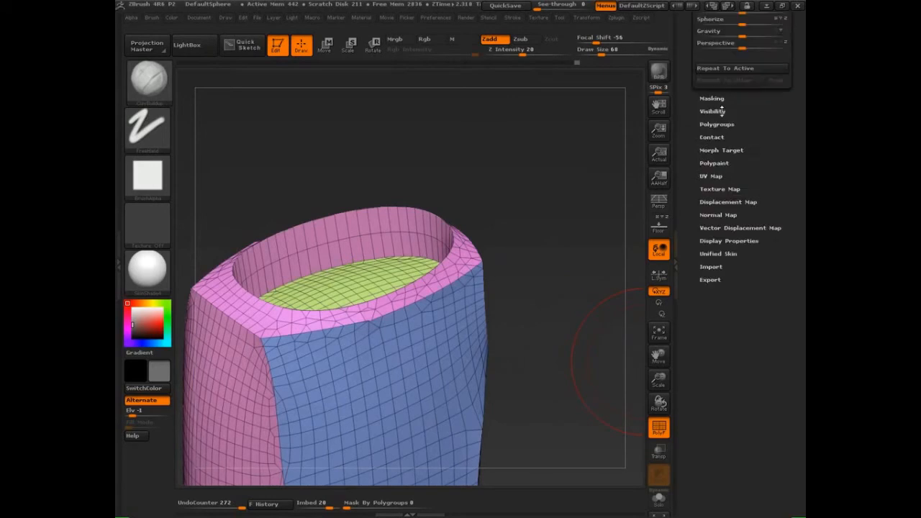
pyautogui.click(720, 109)
pyautogui.moveTo(755, 118); pyautogui.dragTo(750, 157)
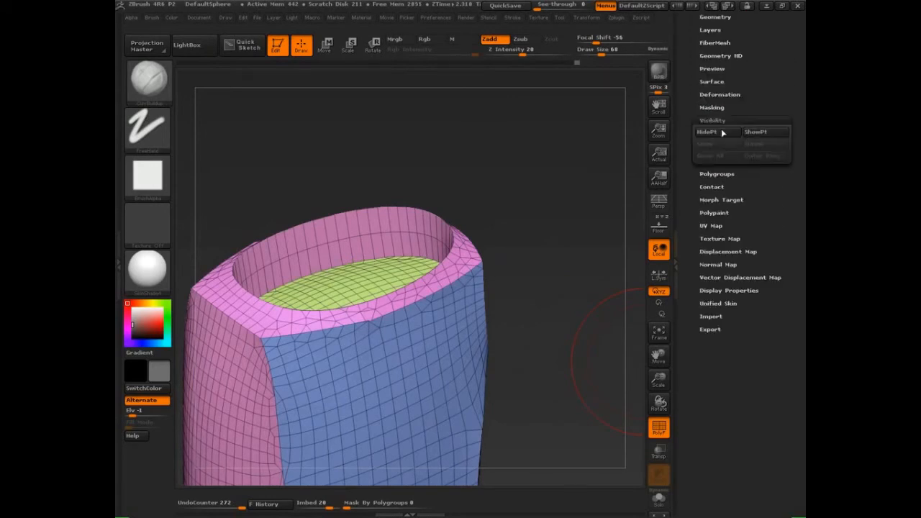
pyautogui.click(719, 174)
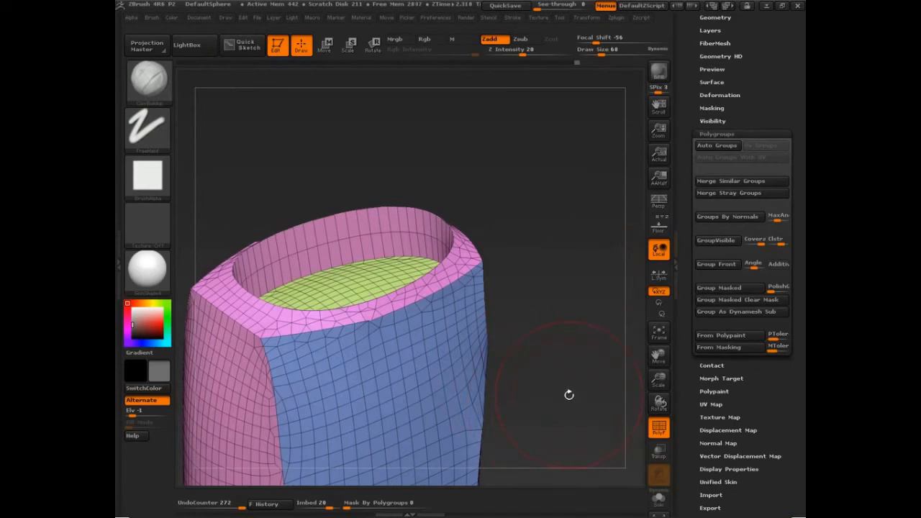
pyautogui.press('shift')
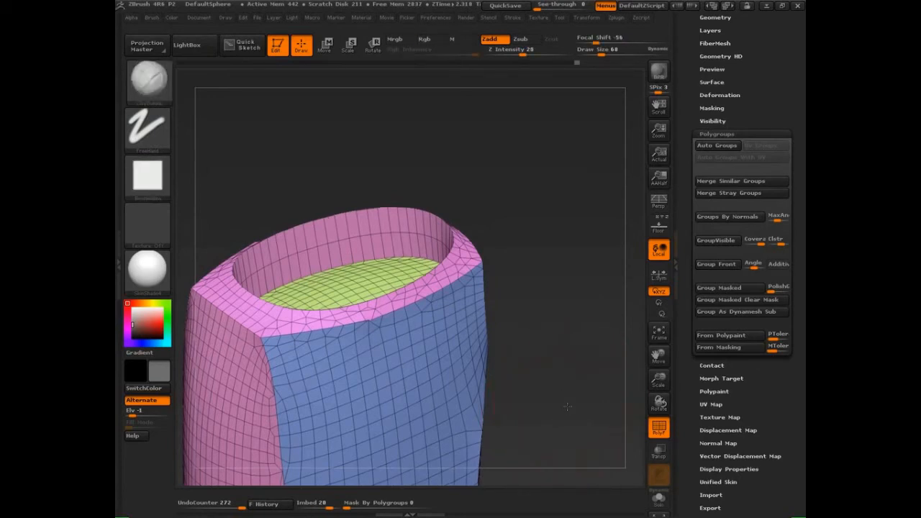
pyautogui.moveTo(567, 407); pyautogui.dragTo(364, 256)
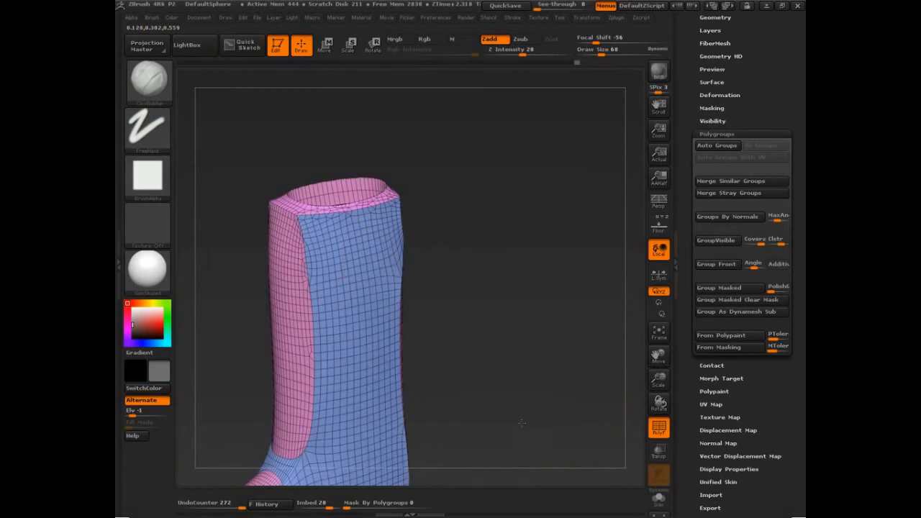
pyautogui.moveTo(523, 424); pyautogui.dragTo(561, 436)
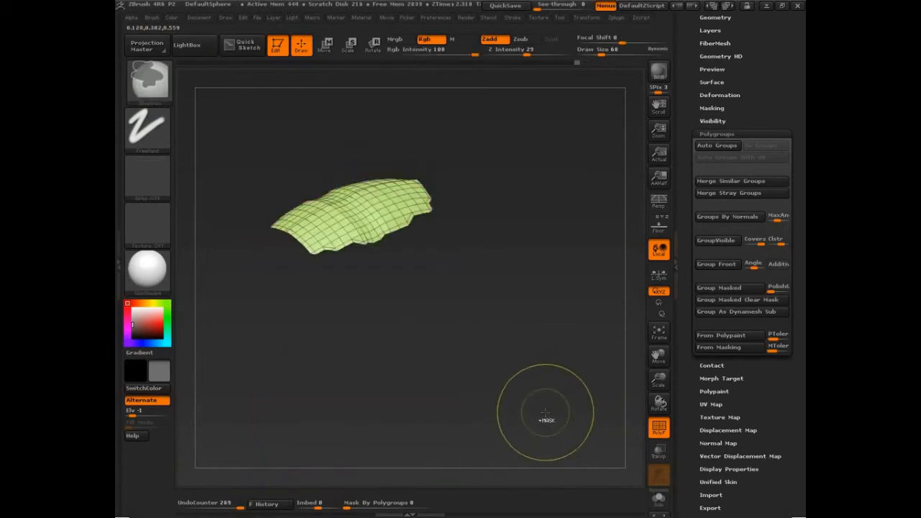
# - Undo the polishing, cap extrusion and regrouping back to the closed boot shaft with its earlier two-colour polygroups
pyautogui.hotkey('ctrl', 'z')
pyautogui.hotkey('ctrl', 'z')
pyautogui.hotkey('ctrl', 'z')
pyautogui.hotkey('ctrl', 'z')
pyautogui.hotkey('ctrl', 'z')
pyautogui.hotkey('ctrl', 'z')
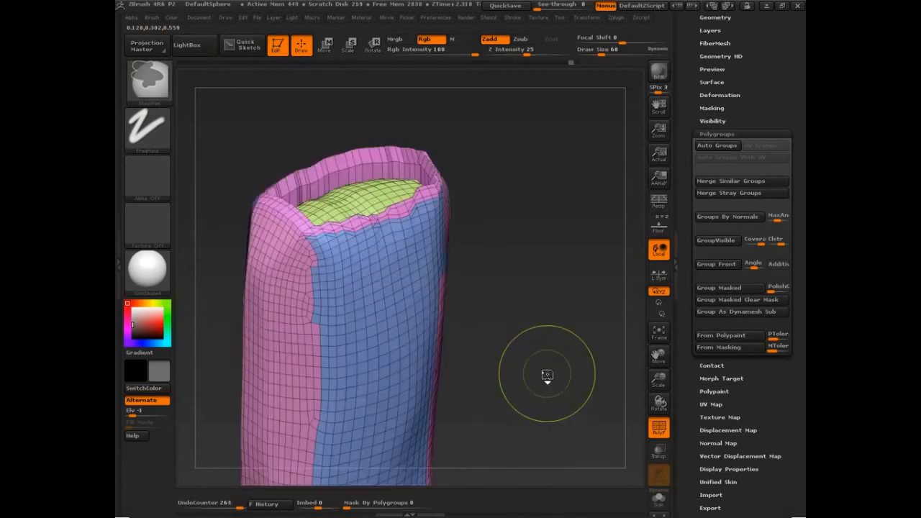
pyautogui.hotkey('ctrl', 'z')
pyautogui.hotkey('ctrl', 'z')
pyautogui.hotkey('ctrl', 'z')
pyautogui.hotkey('ctrl', 'z')
pyautogui.hotkey('ctrl', 'z')
pyautogui.hotkey('ctrl', 'z')
pyautogui.hotkey('ctrl', 'z')
pyautogui.hotkey('ctrl', 'z')
pyautogui.hotkey('ctrl', 'z')
pyautogui.hotkey('ctrl', 'z')
pyautogui.hotkey('ctrl', 'z')
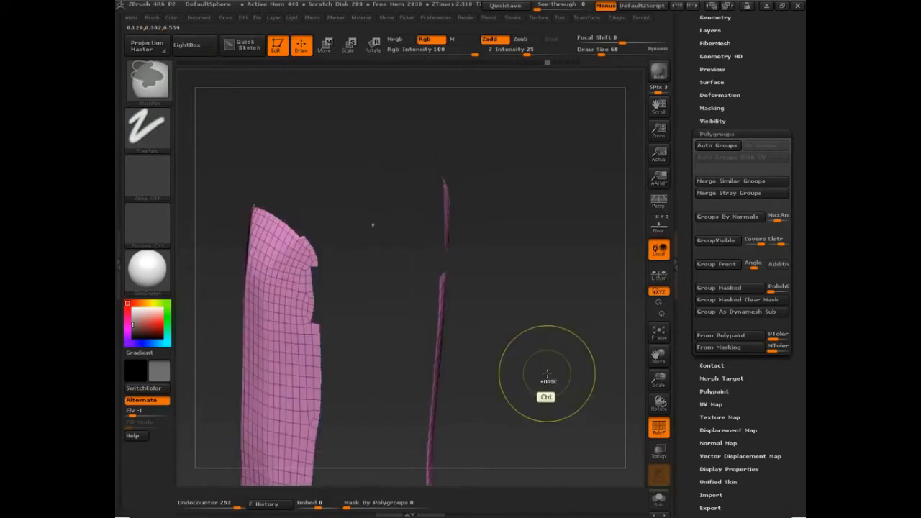
pyautogui.hotkey('ctrl', 'z')
pyautogui.hotkey('ctrl', 'z')
pyautogui.hotkey('ctrl', 'z')
pyautogui.hotkey('ctrl', 'z')
pyautogui.hotkey('ctrl', 'z')
pyautogui.hotkey('ctrl', 'z')
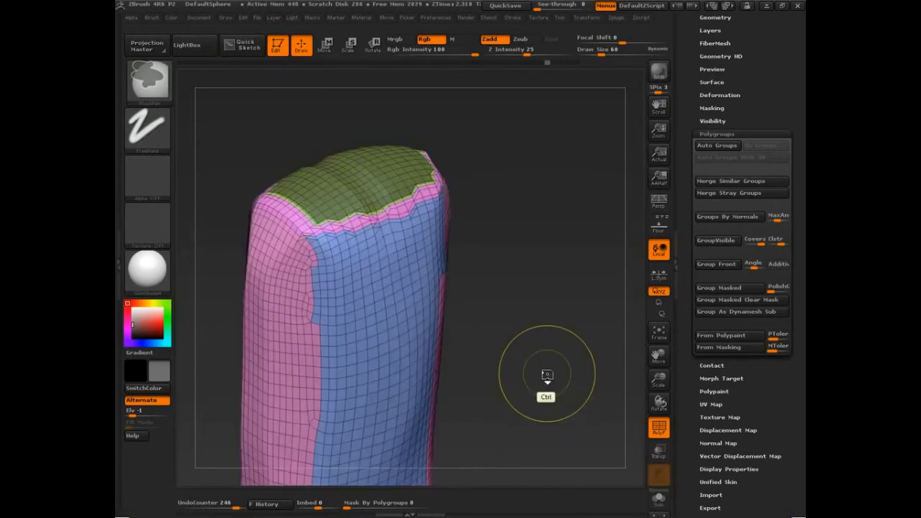
pyautogui.hotkey('ctrl', 'z')
pyautogui.hotkey('ctrl', 'z')
pyautogui.hotkey('ctrl', 'z')
pyautogui.hotkey('ctrl', 'z')
pyautogui.hotkey('ctrl', 'z')
pyautogui.hotkey('ctrl', 'z')
pyautogui.hotkey('ctrl', 'z')
pyautogui.hotkey('ctrl', 'z')
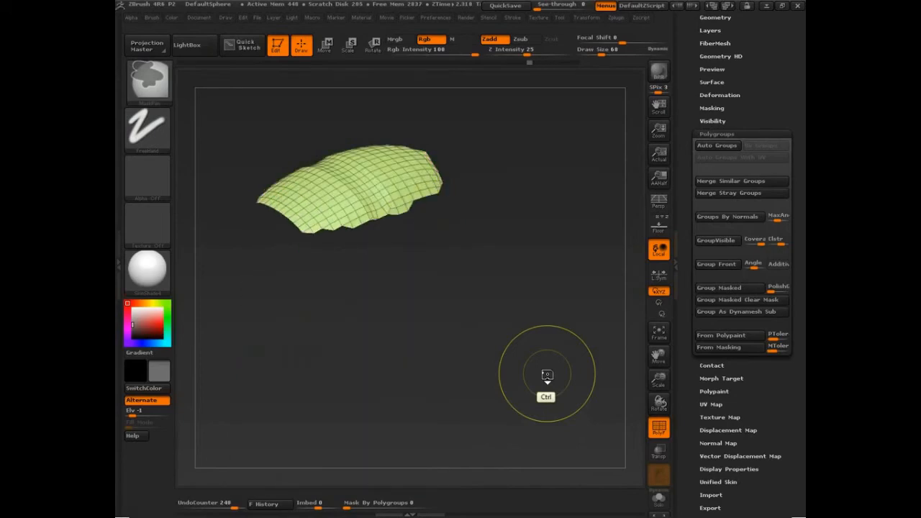
pyautogui.hotkey('ctrl', 'z')
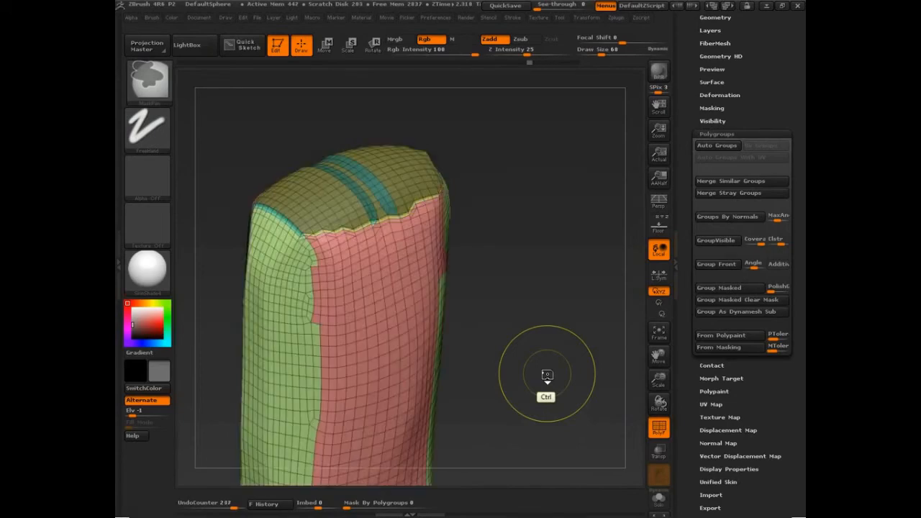
pyautogui.hotkey('ctrl', 'z')
pyautogui.hotkey('ctrl', 'z')
pyautogui.hotkey('ctrl', 'z')
pyautogui.hotkey('ctrl', 'z')
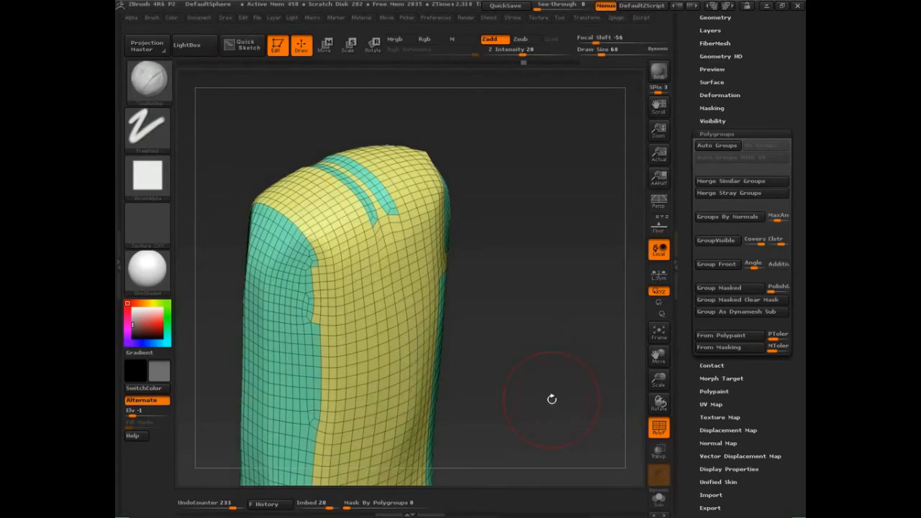
pyautogui.moveTo(552, 399); pyautogui.dragTo(552, 392)
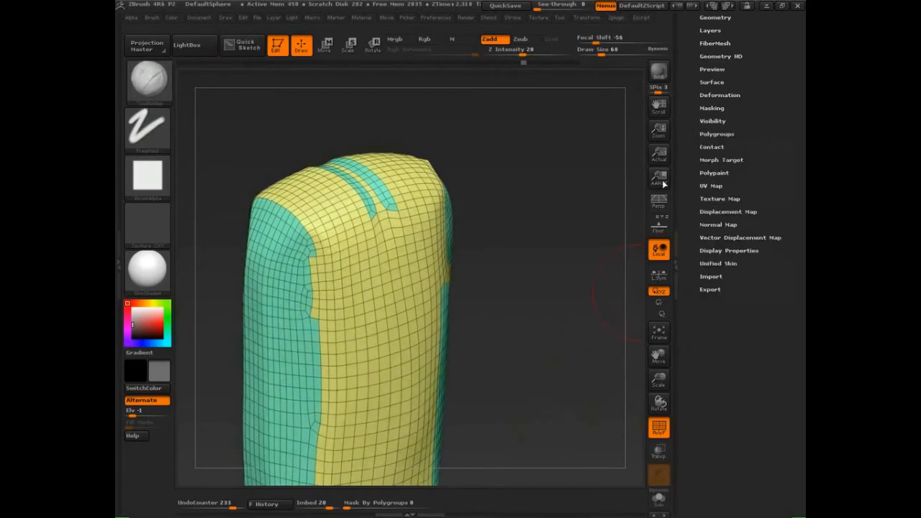
# - Frame the whole boot in side view and turn off the polygon frame
pyautogui.press('f')
pyautogui.moveTo(471, 370)
pyautogui.mouseDown()
pyautogui.moveTo(514, 381)
pyautogui.moveTo(531, 399)
pyautogui.moveTo(557, 333)
pyautogui.moveTo(535, 357)
pyautogui.moveTo(556, 396)
pyautogui.moveTo(538, 362)
pyautogui.moveTo(530, 364)
pyautogui.moveTo(482, 422)
pyautogui.mouseUp()
pyautogui.hotkey('shift', 'f')
pyautogui.hotkey('shift', 'f')
pyautogui.hotkey('shift', 'f')
pyautogui.press('s')
pyautogui.click(523, 372)
pyautogui.hotkey('ctrl', 'shift')
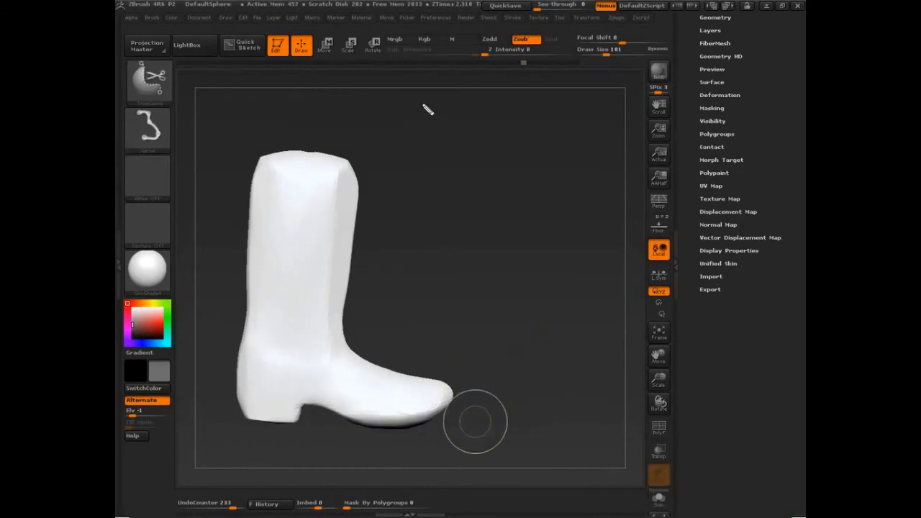
pyautogui.moveTo(429, 107)
pyautogui.mouseDown()
pyautogui.moveTo(439, 123)
pyautogui.moveTo(457, 123)
pyautogui.moveTo(483, 94)
pyautogui.moveTo(489, 126)
pyautogui.moveTo(503, 117)
pyautogui.mouseUp()
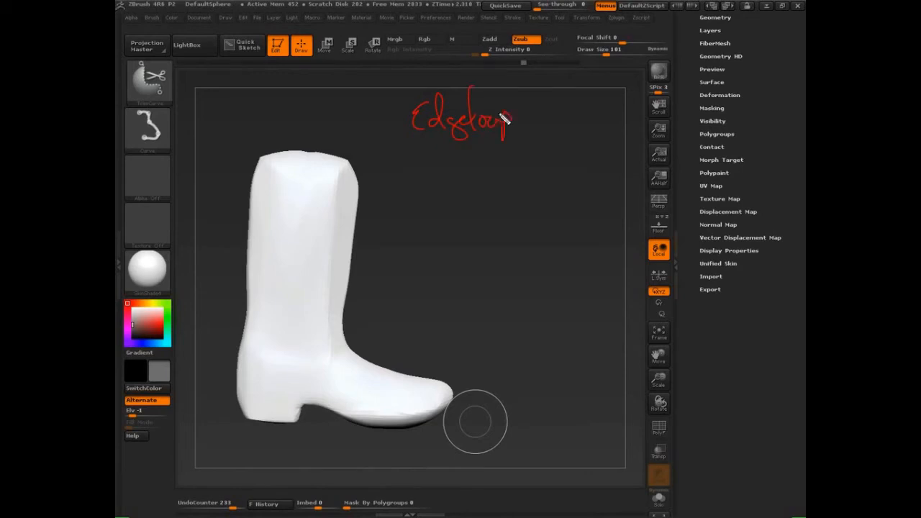
pyautogui.moveTo(407, 96); pyautogui.dragTo(436, 94)
pyautogui.moveTo(401, 130); pyautogui.dragTo(536, 129)
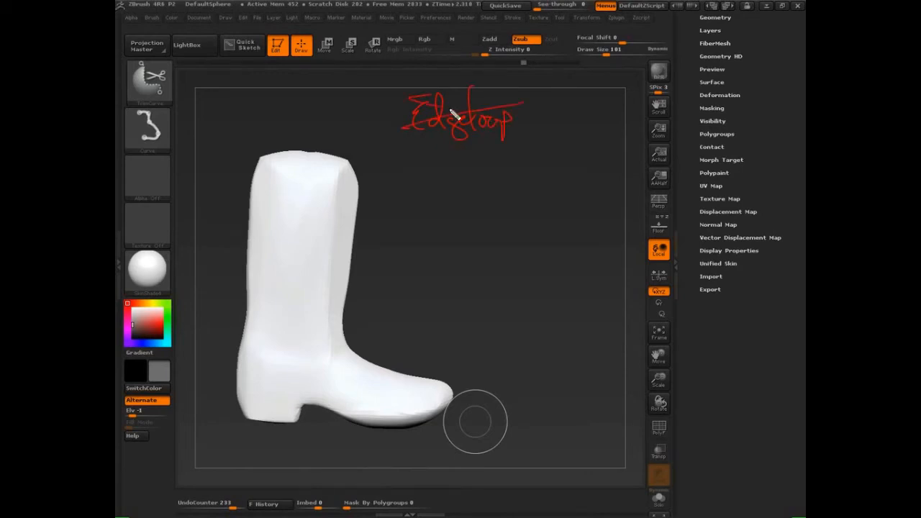
pyautogui.click(464, 166)
pyautogui.moveTo(428, 176)
pyautogui.mouseDown()
pyautogui.moveTo(526, 161)
pyautogui.moveTo(603, 168)
pyautogui.mouseUp()
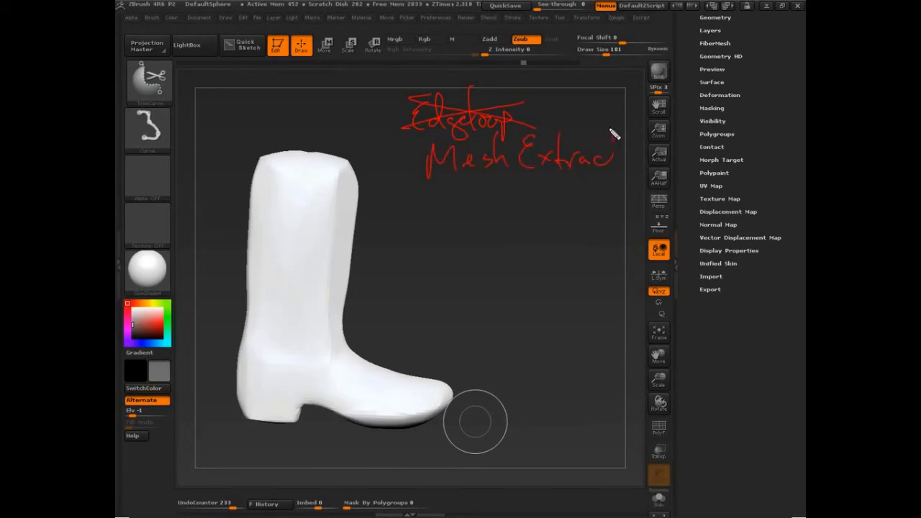
pyautogui.moveTo(613, 130); pyautogui.dragTo(630, 166)
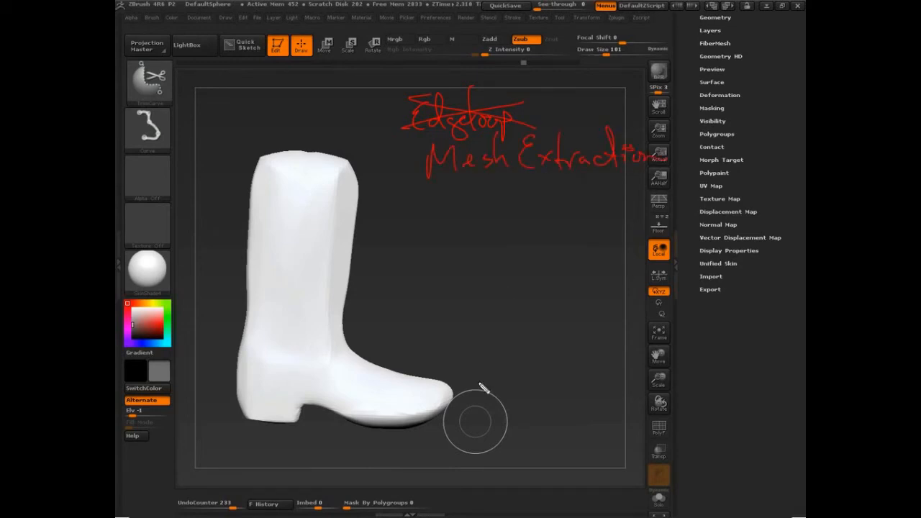
pyautogui.moveTo(261, 151)
pyautogui.mouseDown()
pyautogui.moveTo(249, 199)
pyautogui.moveTo(280, 350)
pyautogui.moveTo(327, 352)
pyautogui.moveTo(293, 178)
pyautogui.moveTo(353, 188)
pyautogui.mouseUp()
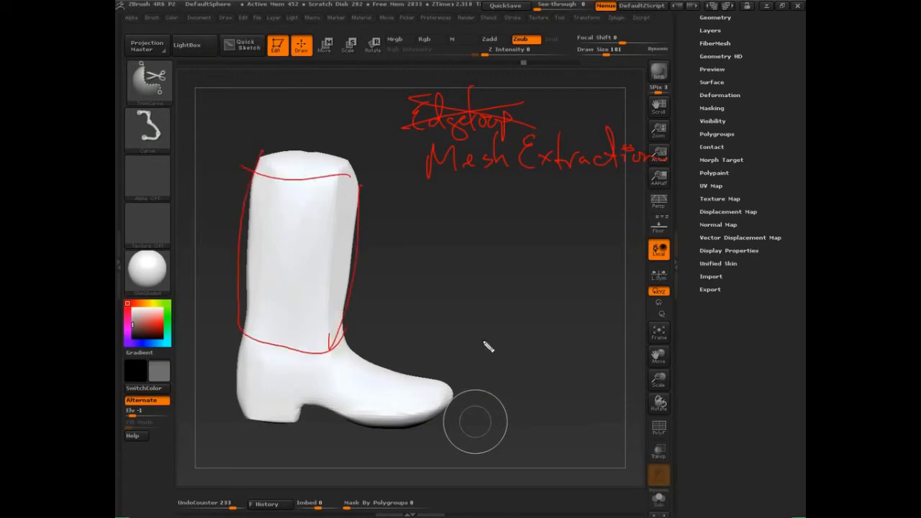
pyautogui.press('Escape')
# - Duplicate the boot subtool to get a second copy of the closed boot mesh
pyautogui.moveTo(493, 321); pyautogui.dragTo(554, 323)
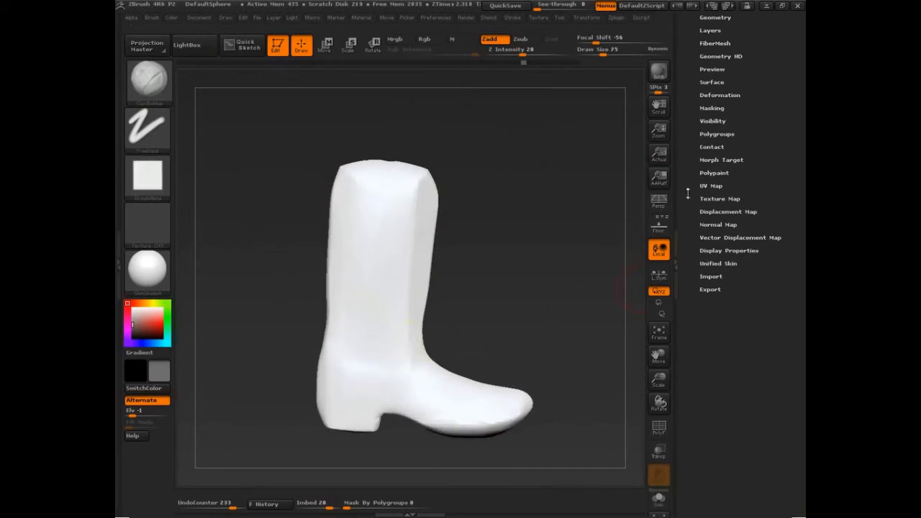
pyautogui.moveTo(688, 193); pyautogui.dragTo(691, 252)
pyautogui.click(708, 243)
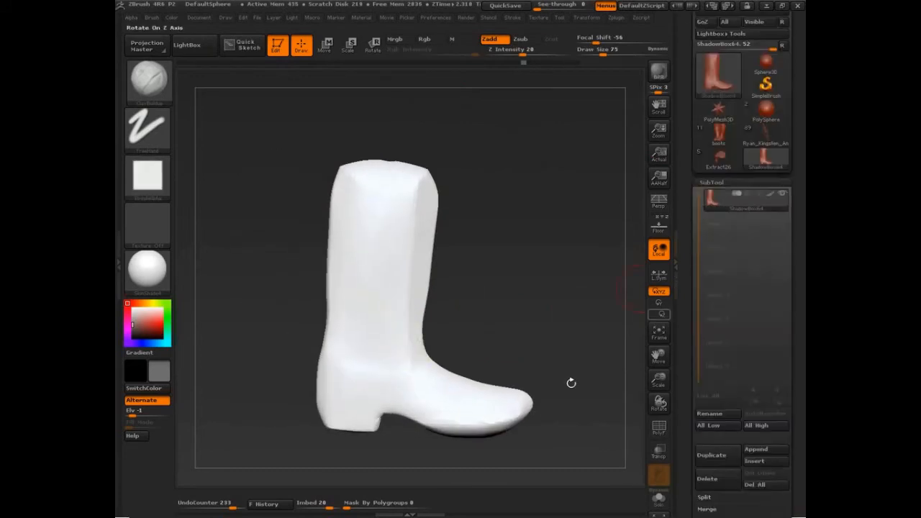
pyautogui.click(722, 366)
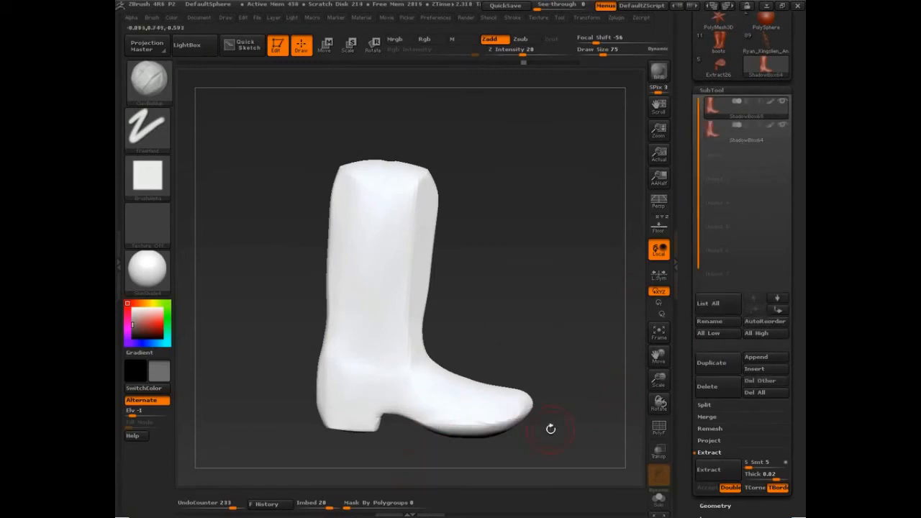
pyautogui.moveTo(340, 167)
pyautogui.keyDown('ctrl'); pyautogui.keyDown('shift'); pyautogui.mouseDown()
pyautogui.moveTo(332, 356)
pyautogui.moveTo(406, 375)
pyautogui.moveTo(438, 325)
pyautogui.moveTo(425, 179)
pyautogui.moveTo(360, 214)
pyautogui.moveTo(366, 352)
pyautogui.moveTo(335, 267)
pyautogui.moveTo(362, 374)
pyautogui.moveTo(375, 369)
pyautogui.mouseUp(); pyautogui.keyUp('shift'); pyautogui.keyUp('ctrl')
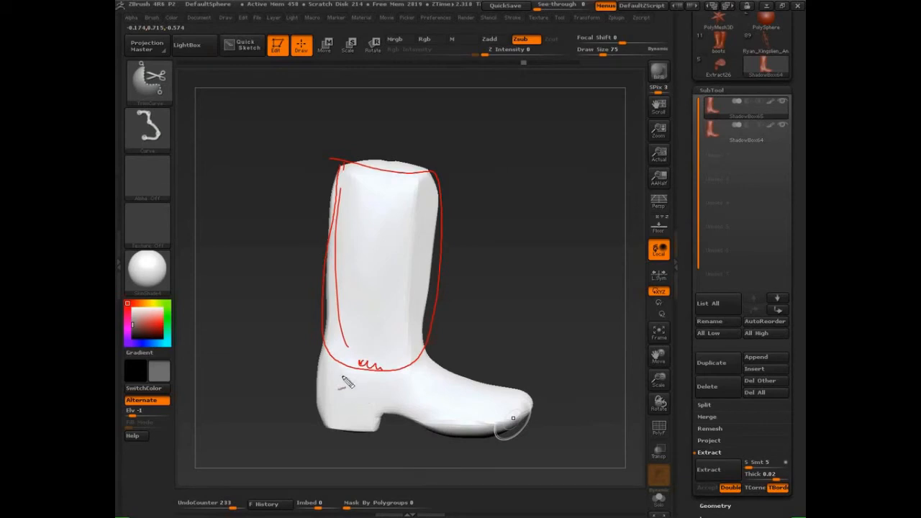
pyautogui.moveTo(324, 356)
pyautogui.keyDown('ctrl'); pyautogui.keyDown('shift'); pyautogui.mouseDown()
pyautogui.moveTo(381, 389)
pyautogui.moveTo(329, 404)
pyautogui.moveTo(355, 367)
pyautogui.moveTo(340, 344)
pyautogui.mouseUp(); pyautogui.keyUp('shift'); pyautogui.keyUp('ctrl')
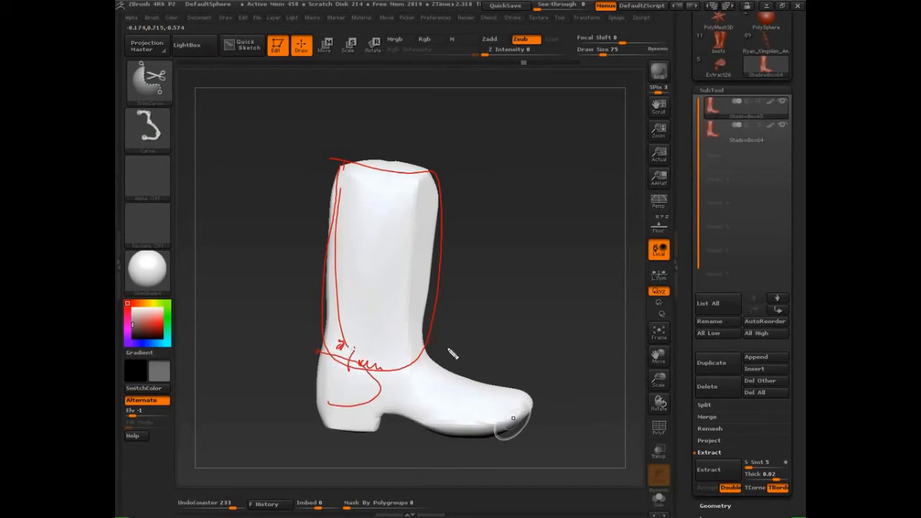
pyautogui.press('Escape')
pyautogui.moveTo(529, 346); pyautogui.dragTo(522, 346)
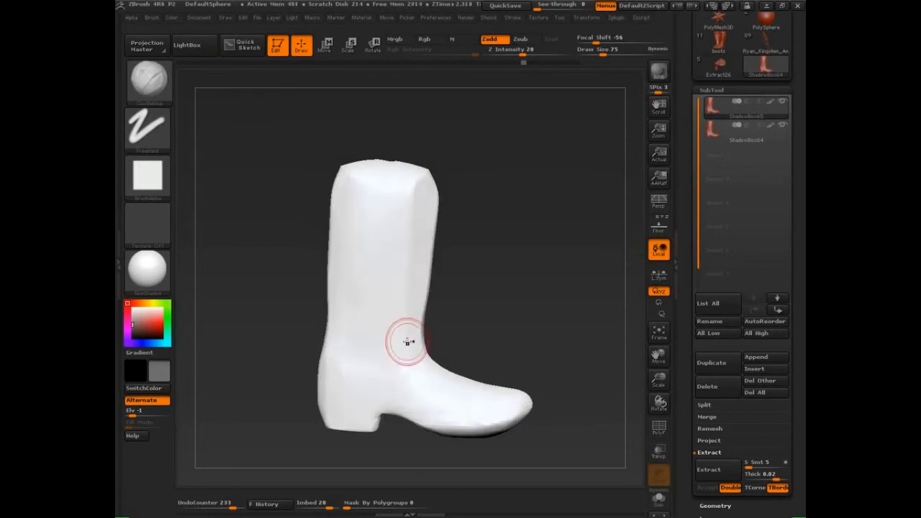
# - Enlarge the brush and hide the second boot copy so only the active copy shows for masking
pyautogui.press('s')
pyautogui.moveTo(406, 341); pyautogui.dragTo(411, 341)
pyautogui.moveTo(484, 331)
pyautogui.mouseDown()
pyautogui.moveTo(497, 336)
pyautogui.moveTo(504, 368)
pyautogui.moveTo(489, 322)
pyautogui.mouseUp()
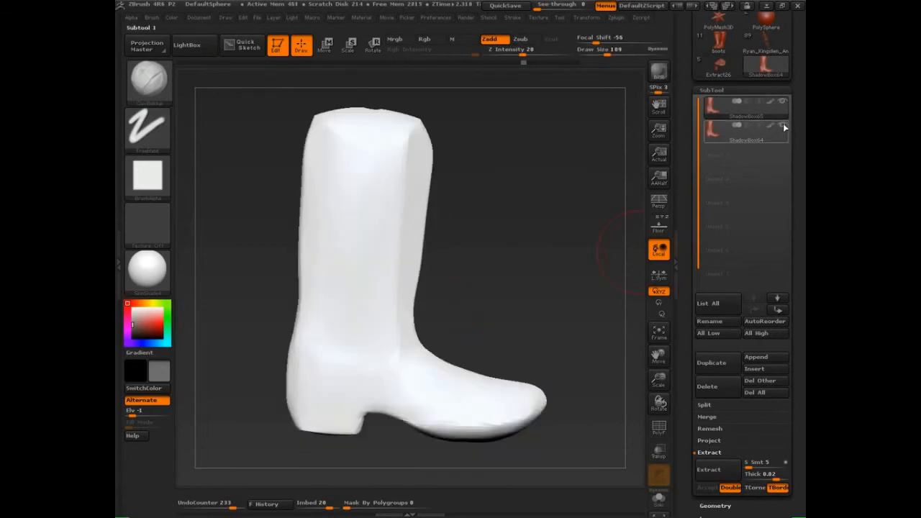
pyautogui.click(783, 125)
pyautogui.moveTo(715, 141)
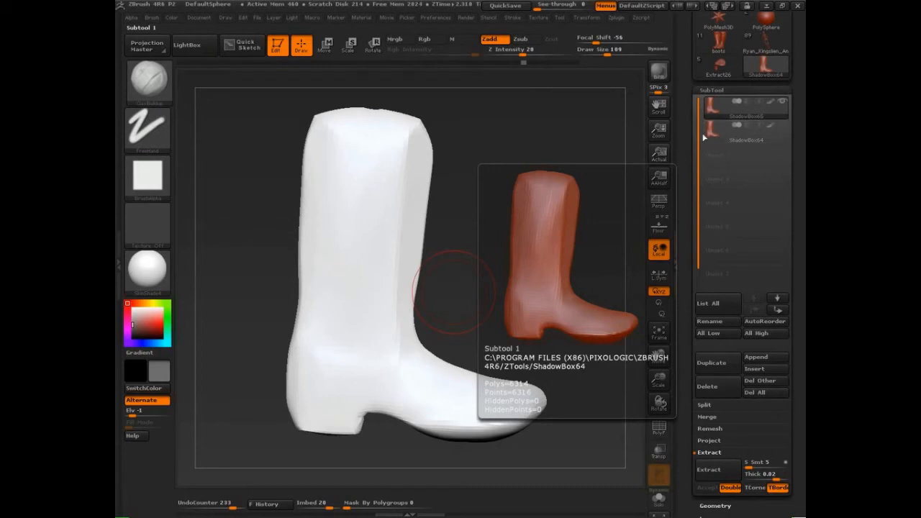
pyautogui.click(720, 129)
# - Mask the boot shaft from just below the top rim to the ankle, rounding the mask's lower edge above the heel
pyautogui.moveTo(335, 175)
pyautogui.keyDown('ctrl'); pyautogui.mouseDown()
pyautogui.moveTo(341, 188)
pyautogui.moveTo(381, 207)
pyautogui.mouseUp(); pyautogui.keyUp('ctrl')
pyautogui.click(341, 222)
pyautogui.press('s')
pyautogui.moveTo(465, 183)
pyautogui.keyDown('ctrl'); pyautogui.mouseDown()
pyautogui.moveTo(429, 271)
pyautogui.moveTo(298, 294)
pyautogui.moveTo(302, 259)
pyautogui.moveTo(236, 278)
pyautogui.moveTo(211, 328)
pyautogui.moveTo(220, 329)
pyautogui.moveTo(223, 364)
pyautogui.mouseUp(); pyautogui.keyUp('ctrl')
pyautogui.press('s')
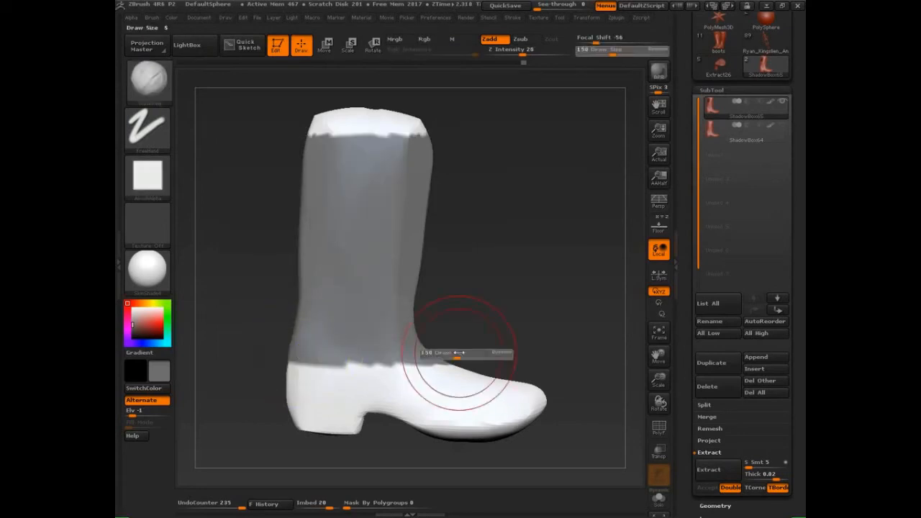
pyautogui.moveTo(454, 355)
pyautogui.mouseDown()
pyautogui.moveTo(438, 347)
pyautogui.moveTo(426, 381)
pyautogui.moveTo(353, 401)
pyautogui.moveTo(379, 391)
pyautogui.mouseUp()
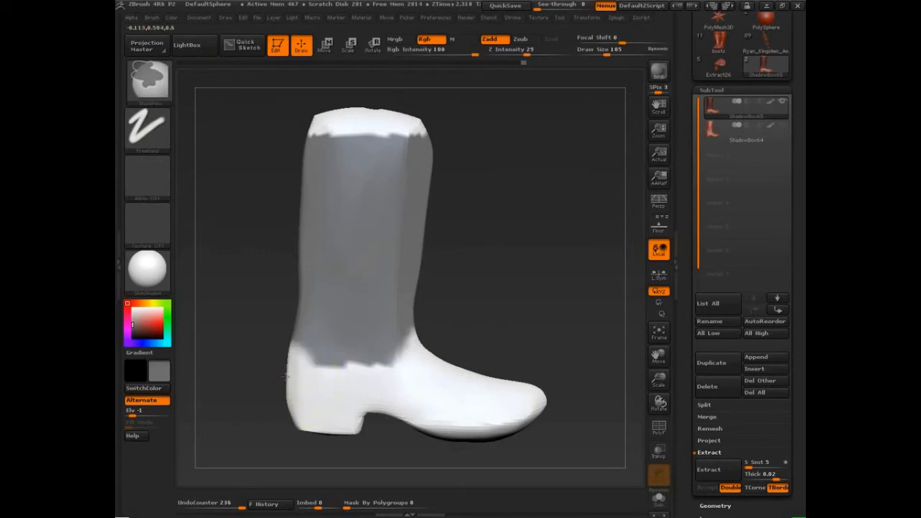
pyautogui.moveTo(284, 376)
pyautogui.keyDown('ctrl'); pyautogui.mouseDown()
pyautogui.moveTo(371, 374)
pyautogui.moveTo(413, 334)
pyautogui.moveTo(314, 352)
pyautogui.moveTo(342, 324)
pyautogui.mouseUp(); pyautogui.keyUp('ctrl')
# - Paint the mask upward along the sides of the shaft so its upper edge curves close to the rim
pyautogui.keyDown('alt'); pyautogui.moveTo(483, 264); pyautogui.dragTo(484, 334); pyautogui.keyUp('alt')
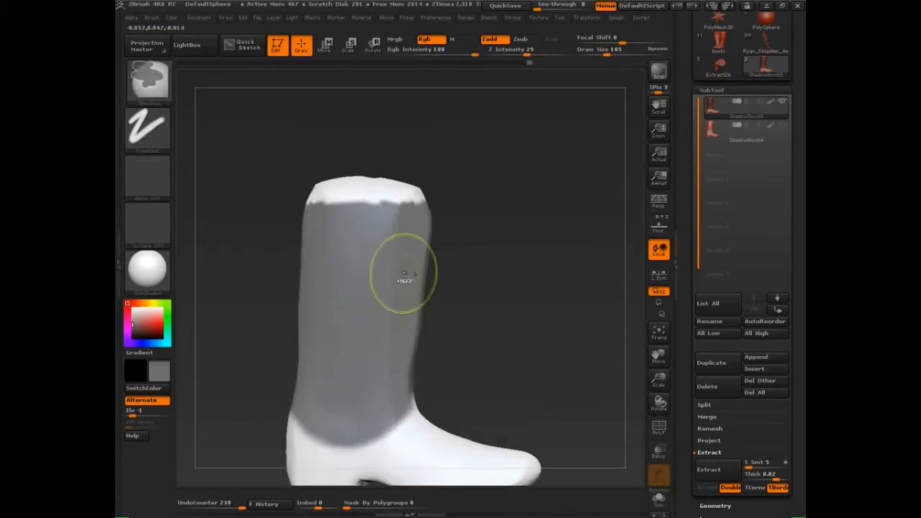
pyautogui.keyDown('ctrl'); pyautogui.moveTo(441, 282); pyautogui.dragTo(453, 288); pyautogui.keyUp('ctrl')
pyautogui.hotkey('ctrl', 'z')
pyautogui.moveTo(400, 216)
pyautogui.keyDown('ctrl'); pyautogui.mouseDown()
pyautogui.moveTo(338, 209)
pyautogui.moveTo(374, 209)
pyautogui.mouseUp(); pyautogui.keyUp('ctrl')
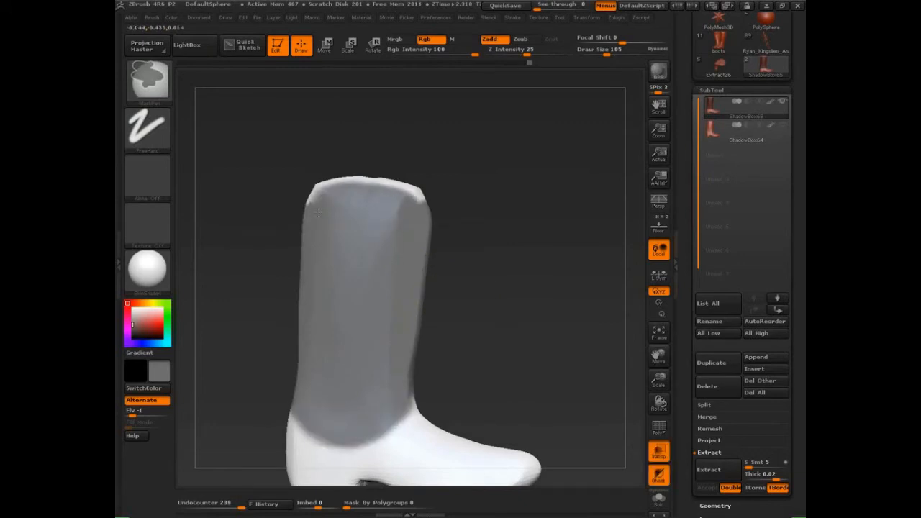
pyautogui.moveTo(483, 241); pyautogui.dragTo(441, 239)
pyautogui.keyDown('ctrl'); pyautogui.moveTo(360, 200); pyautogui.dragTo(326, 200); pyautogui.keyUp('ctrl')
pyautogui.moveTo(499, 251); pyautogui.dragTo(447, 248)
pyautogui.moveTo(414, 207)
pyautogui.keyDown('ctrl'); pyautogui.mouseDown()
pyautogui.moveTo(433, 216)
pyautogui.moveTo(418, 208)
pyautogui.mouseUp(); pyautogui.keyUp('ctrl')
pyautogui.moveTo(538, 234)
pyautogui.mouseDown()
pyautogui.moveTo(425, 169)
pyautogui.moveTo(456, 214)
pyautogui.mouseUp()
# - Unmask a V-shaped dip at the front of the shaft's upper edge with a smaller brush
pyautogui.press('s')
pyautogui.keyDown('ctrl'); pyautogui.keyDown('alt'); pyautogui.moveTo(441, 200); pyautogui.dragTo(458, 221); pyautogui.keyUp('alt'); pyautogui.keyUp('ctrl')
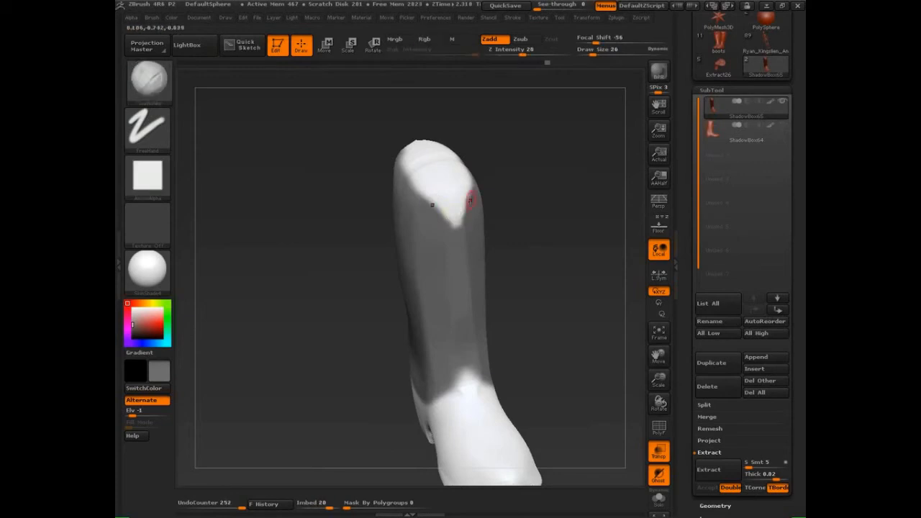
pyautogui.press('s')
pyautogui.click(475, 196)
pyautogui.moveTo(500, 187)
pyautogui.mouseDown()
pyautogui.moveTo(565, 192)
pyautogui.moveTo(544, 222)
pyautogui.moveTo(552, 221)
pyautogui.mouseUp()
# - Clear the mask from the closed top of the shaft to leave an opening, and frame the whole boot
pyautogui.keyDown('ctrl'); pyautogui.keyDown('alt'); pyautogui.moveTo(397, 184); pyautogui.dragTo(372, 180); pyautogui.keyUp('alt'); pyautogui.keyUp('ctrl')
pyautogui.moveTo(386, 187)
pyautogui.keyDown('ctrl'); pyautogui.keyDown('alt'); pyautogui.mouseDown()
pyautogui.moveTo(372, 177)
pyautogui.moveTo(382, 181)
pyautogui.mouseUp(); pyautogui.keyUp('alt'); pyautogui.keyUp('ctrl')
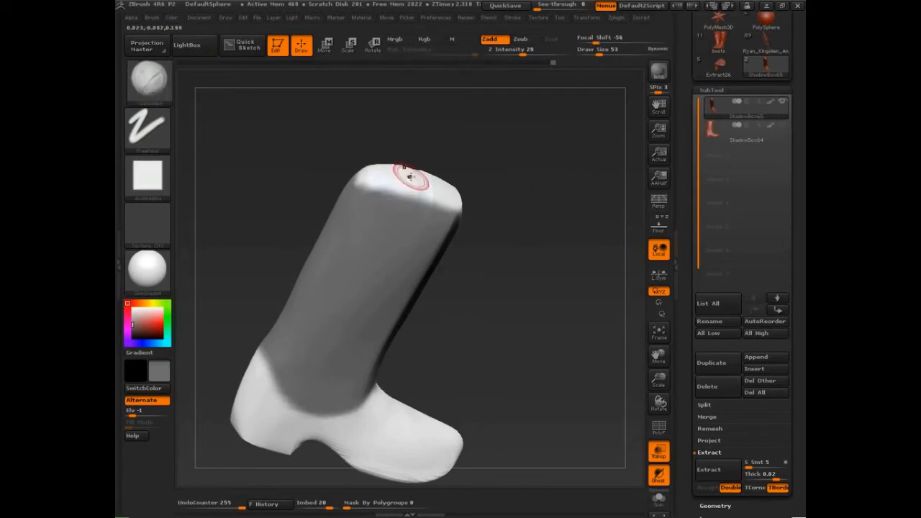
pyautogui.press('s')
pyautogui.moveTo(484, 184)
pyautogui.mouseDown()
pyautogui.moveTo(506, 203)
pyautogui.moveTo(498, 204)
pyautogui.mouseUp()
pyautogui.moveTo(376, 174)
pyautogui.keyDown('ctrl'); pyautogui.keyDown('alt'); pyautogui.mouseDown()
pyautogui.moveTo(356, 196)
pyautogui.moveTo(367, 199)
pyautogui.mouseUp(); pyautogui.keyUp('alt'); pyautogui.keyUp('ctrl')
pyautogui.moveTo(508, 268)
pyautogui.keyDown('shift'); pyautogui.mouseDown()
pyautogui.moveTo(475, 279)
pyautogui.moveTo(491, 301)
pyautogui.moveTo(539, 323)
pyautogui.moveTo(639, 226)
pyautogui.mouseUp(); pyautogui.keyUp('shift')
pyautogui.press('f')
pyautogui.press('s')
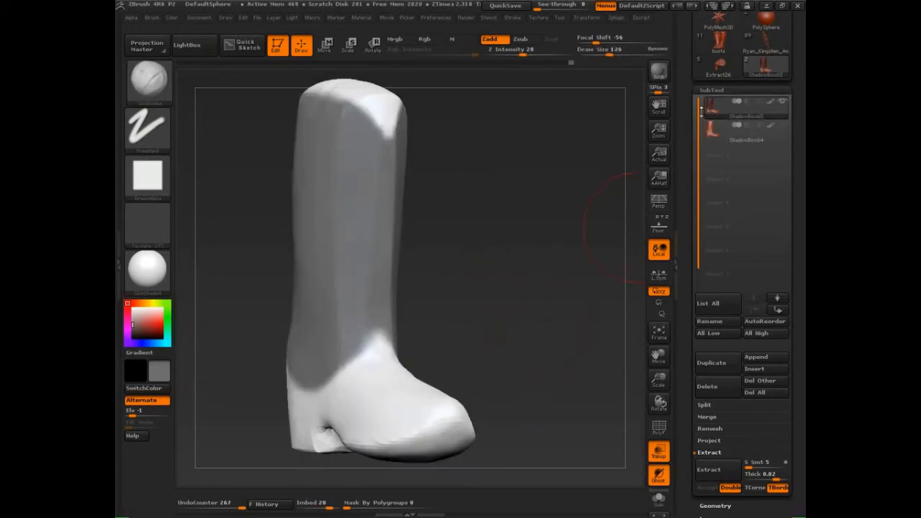
# - Preview extracting the masked shaft with a smoothness of 5 and a thickness of 0.02
pyautogui.moveTo(730, 494); pyautogui.dragTo(730, 368)
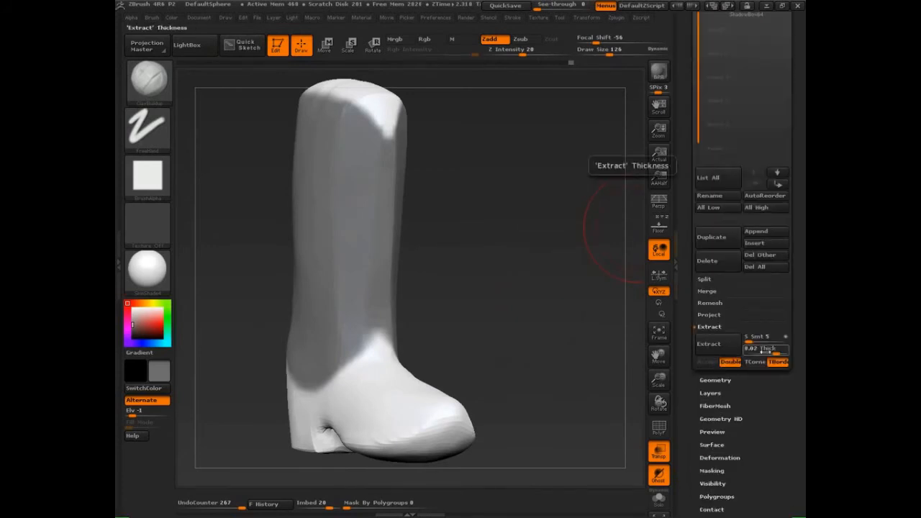
pyautogui.click(708, 343)
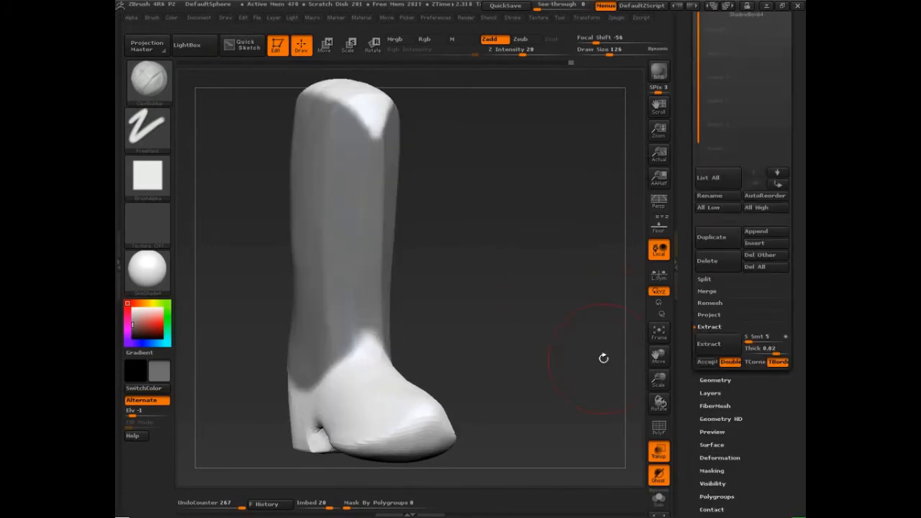
pyautogui.click(710, 345)
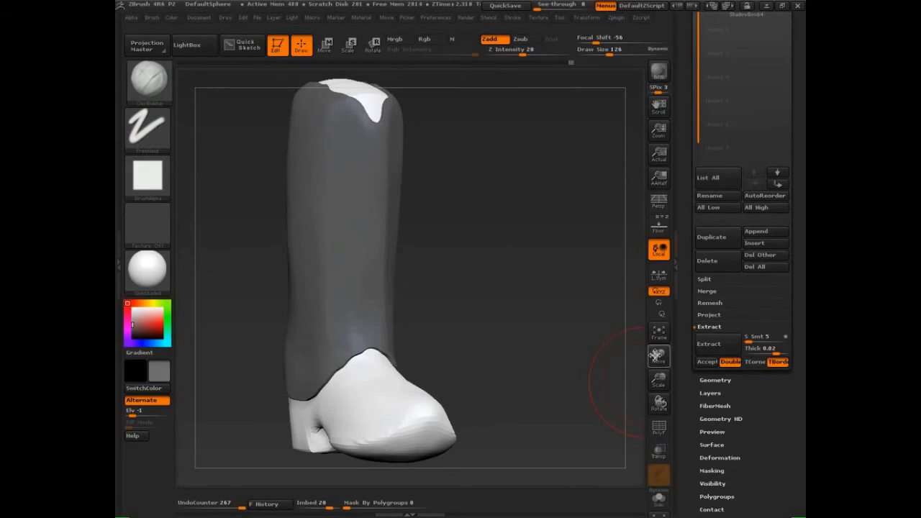
pyautogui.moveTo(631, 358); pyautogui.dragTo(591, 384)
pyautogui.click(712, 344)
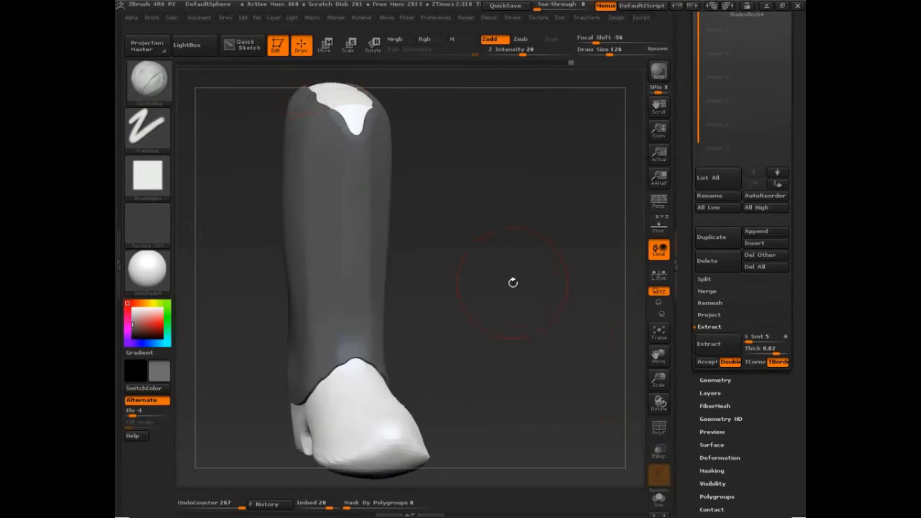
pyautogui.moveTo(592, 348); pyautogui.dragTo(559, 353)
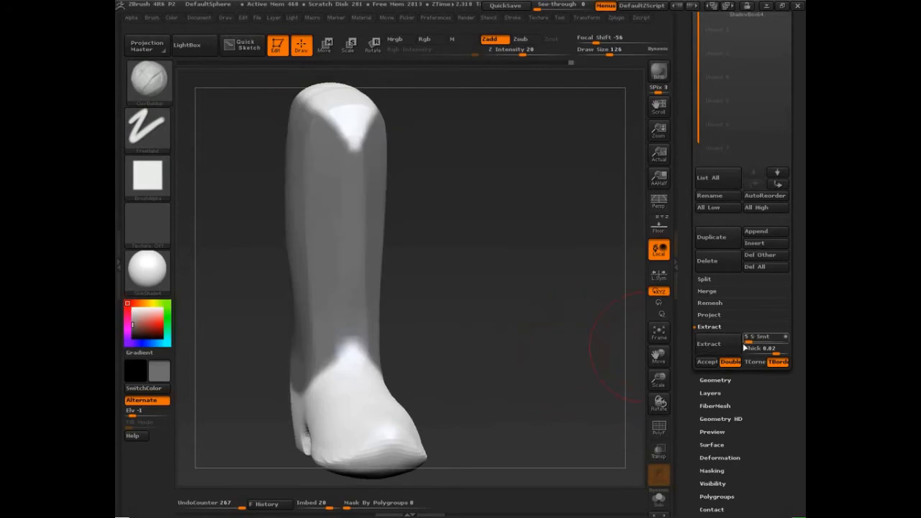
pyautogui.click(712, 344)
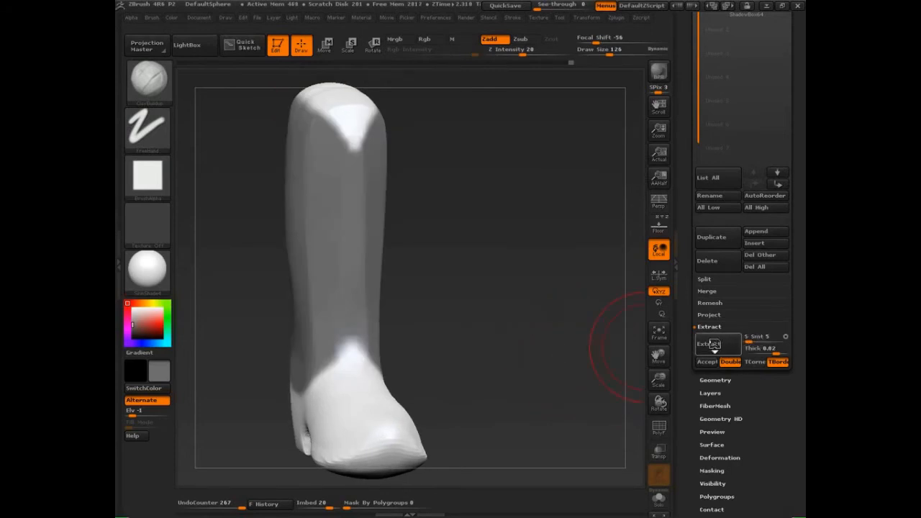
pyautogui.moveTo(539, 366); pyautogui.dragTo(567, 376)
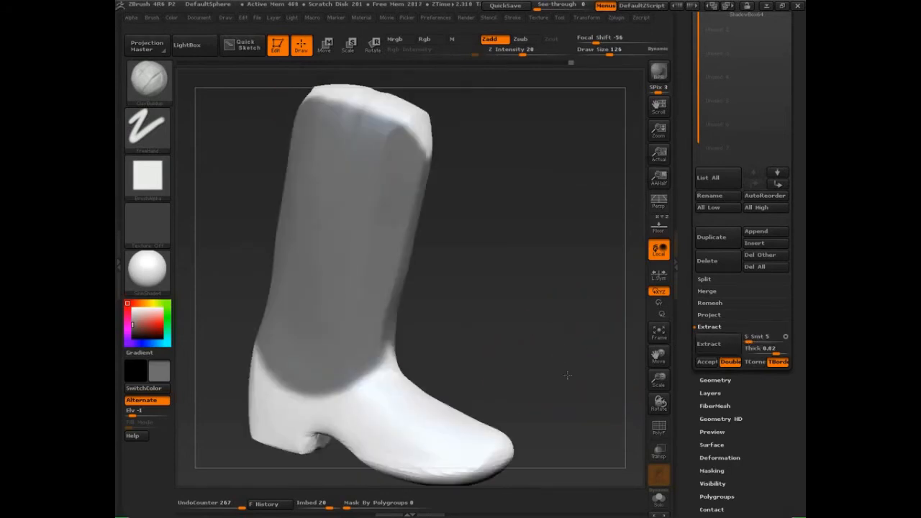
# - Preview the shaft extraction with a smoothness of 33, and again with a smoothness of 23
pyautogui.click(759, 339)
pyautogui.click(717, 346)
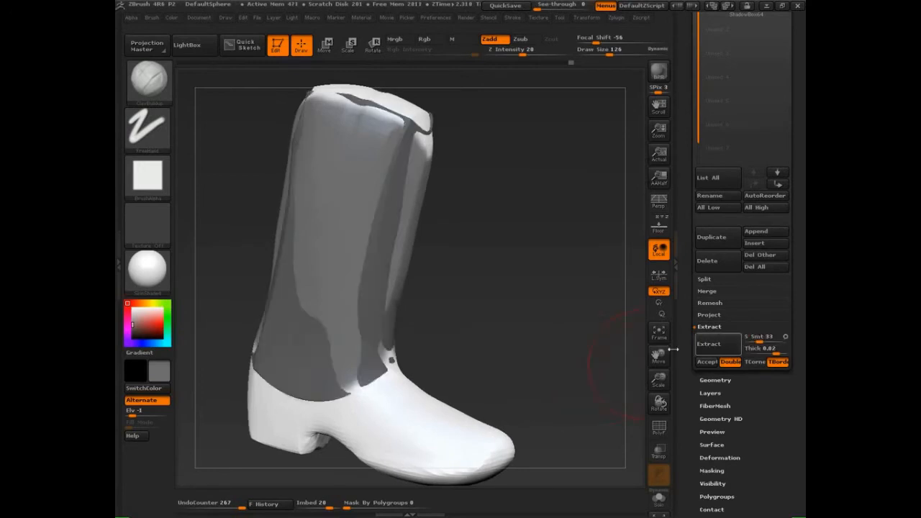
pyautogui.moveTo(610, 352); pyautogui.dragTo(603, 354)
pyautogui.click(756, 341)
pyautogui.click(754, 341)
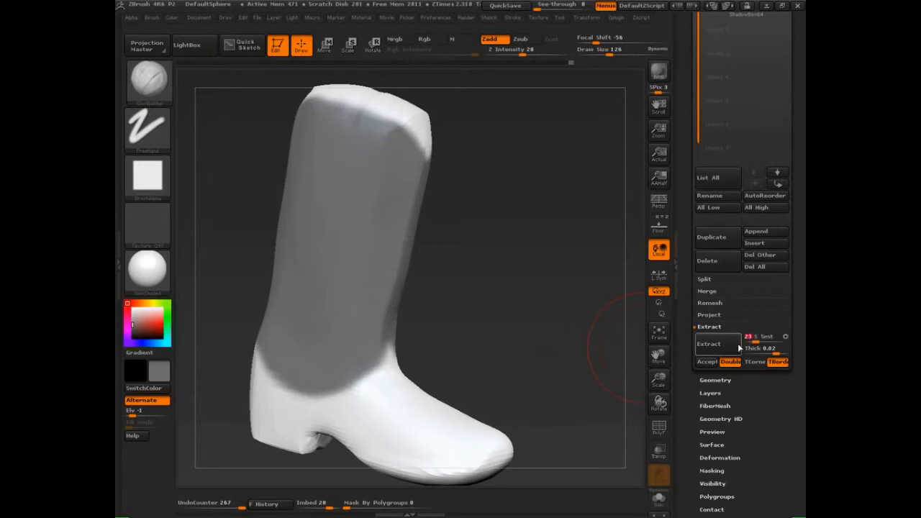
pyautogui.click(717, 346)
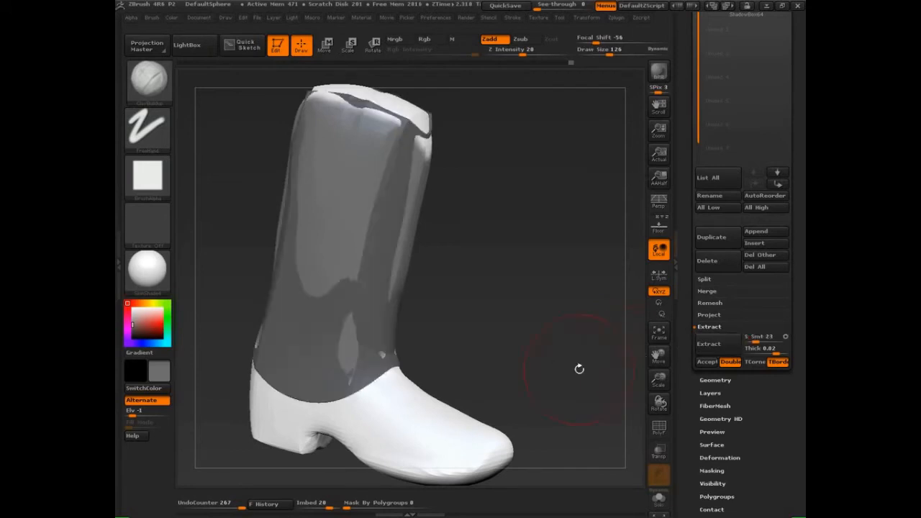
pyautogui.moveTo(579, 366); pyautogui.dragTo(583, 365)
# - Extract the masked shaft with a smoothness of 14 and a thickness of -0.02, and accept it as a subtool
pyautogui.click(750, 338)
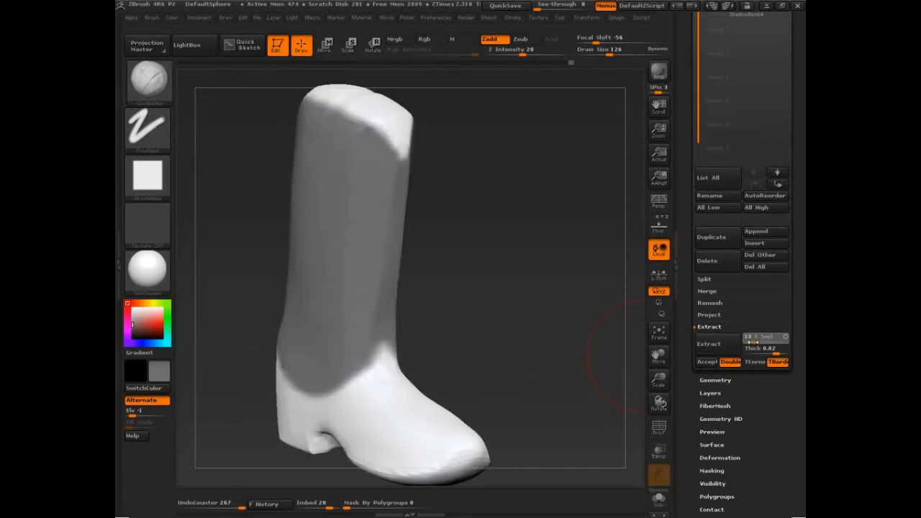
pyautogui.click(703, 351)
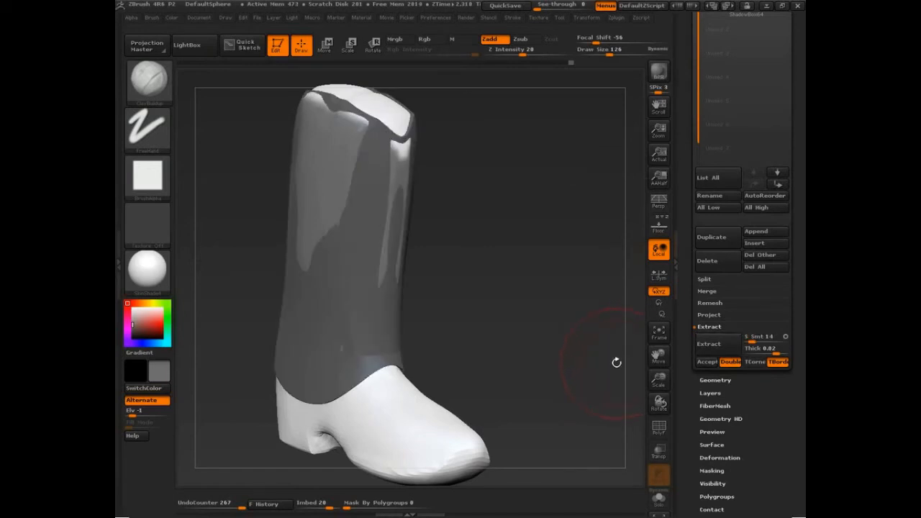
pyautogui.click(757, 353)
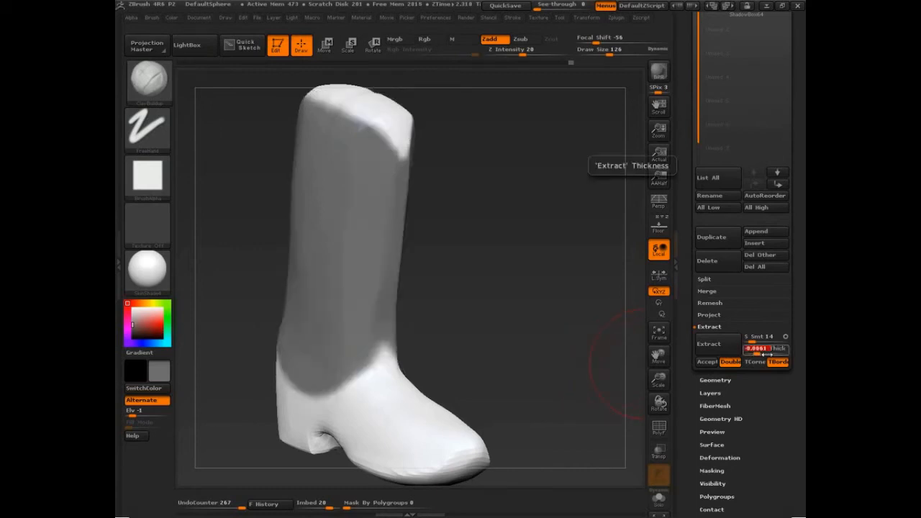
pyautogui.write('-3')
pyautogui.click(709, 345)
pyautogui.click(707, 362)
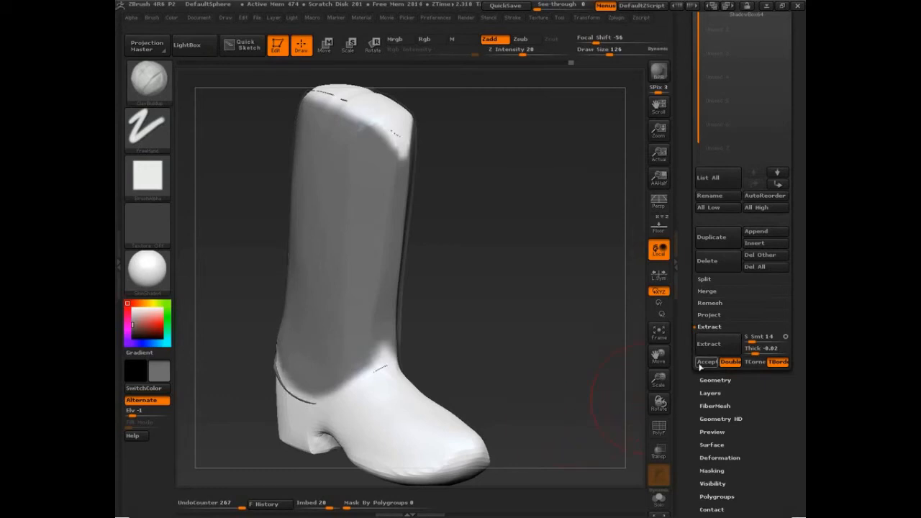
# - Make the extracted shaft the active subtool and hide the original boot to isolate it
pyautogui.scroll(3, 697, 101)
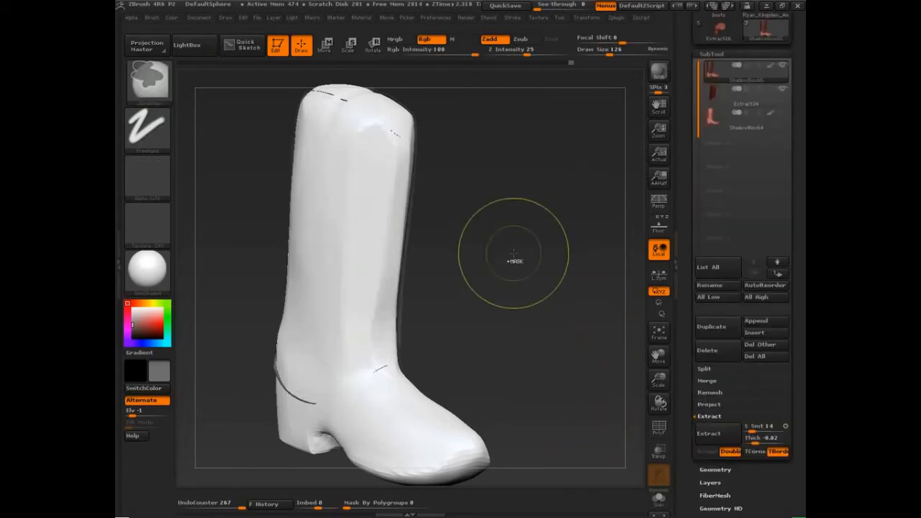
pyautogui.click(709, 104)
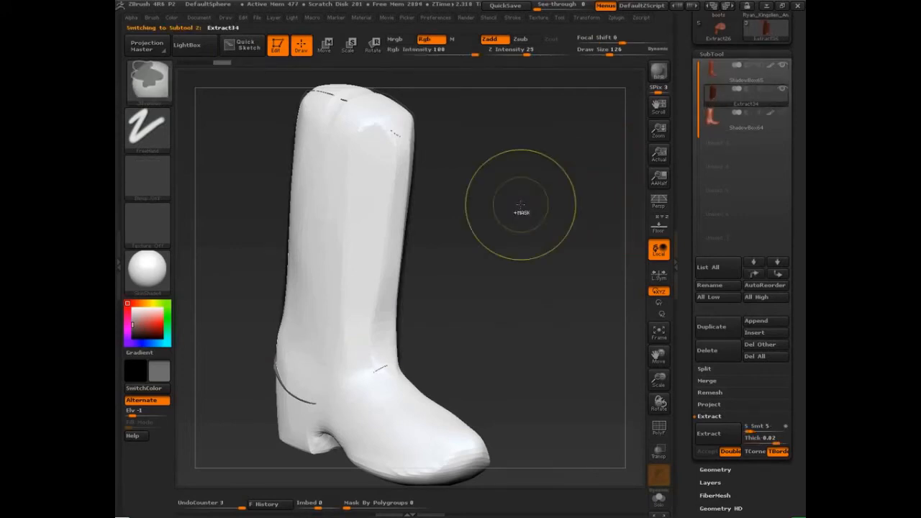
pyautogui.click(782, 64)
pyautogui.moveTo(497, 273); pyautogui.dragTo(520, 406)
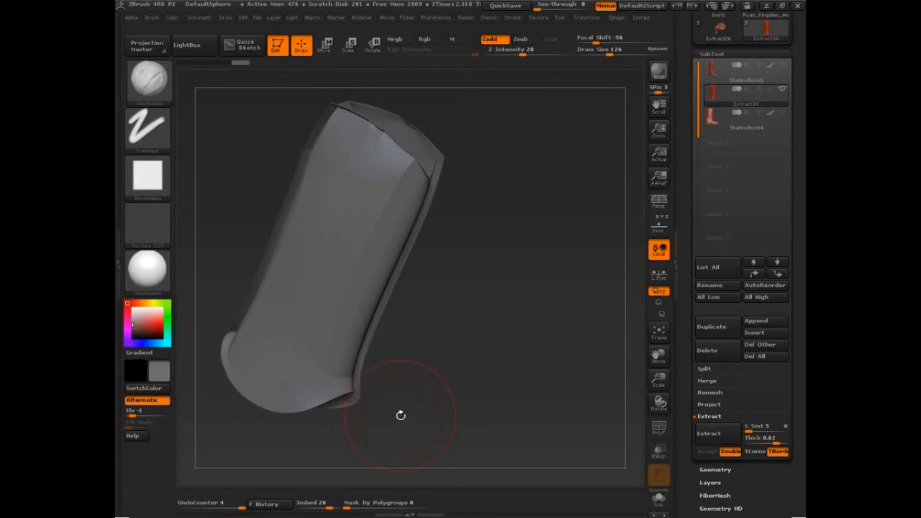
# - Flip the normals of the extracted shaft in its display properties
pyautogui.moveTo(730, 446); pyautogui.dragTo(730, 377)
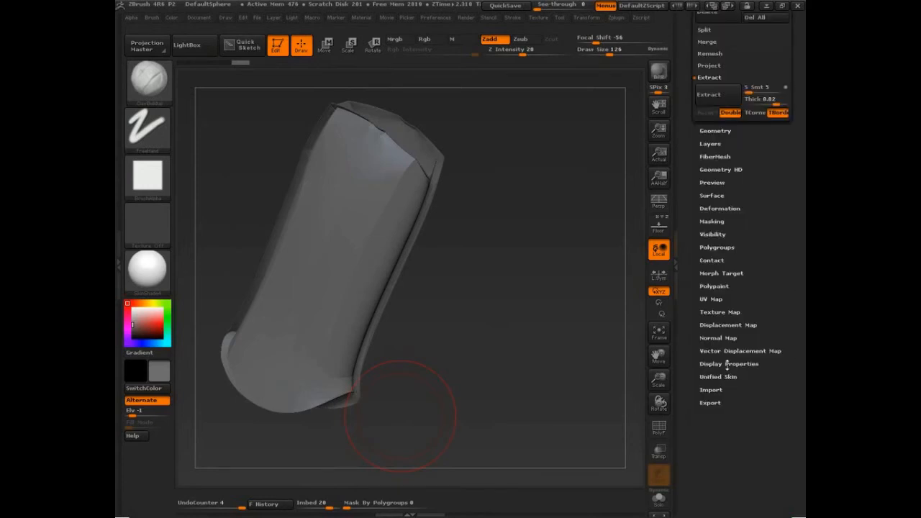
pyautogui.click(726, 364)
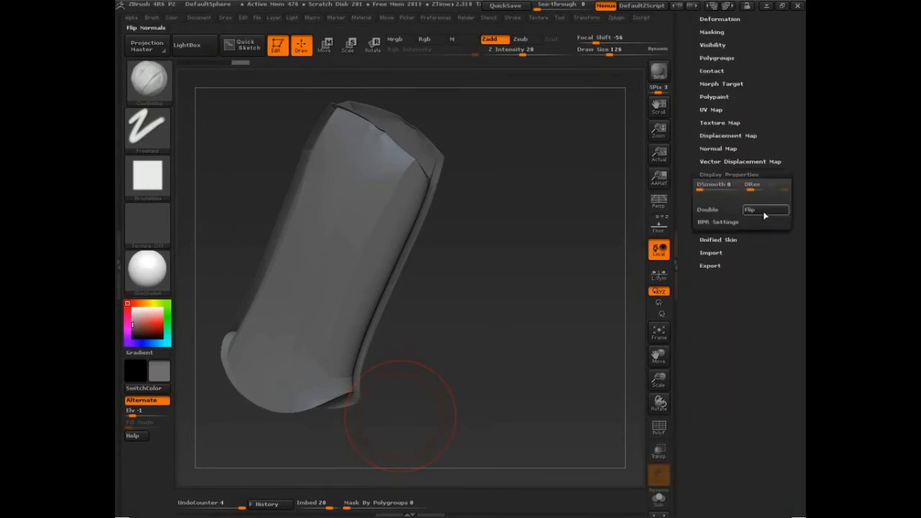
pyautogui.click(755, 210)
pyautogui.moveTo(494, 372)
pyautogui.mouseDown()
pyautogui.moveTo(532, 368)
pyautogui.moveTo(545, 353)
pyautogui.moveTo(470, 238)
pyautogui.moveTo(490, 301)
pyautogui.moveTo(487, 289)
pyautogui.moveTo(497, 285)
pyautogui.mouseUp()
# - Widen and round the shaft's narrow top opening by pulling its side rims outward with the Move brush
pyautogui.press('b')
pyautogui.press('m')
pyautogui.press('v')
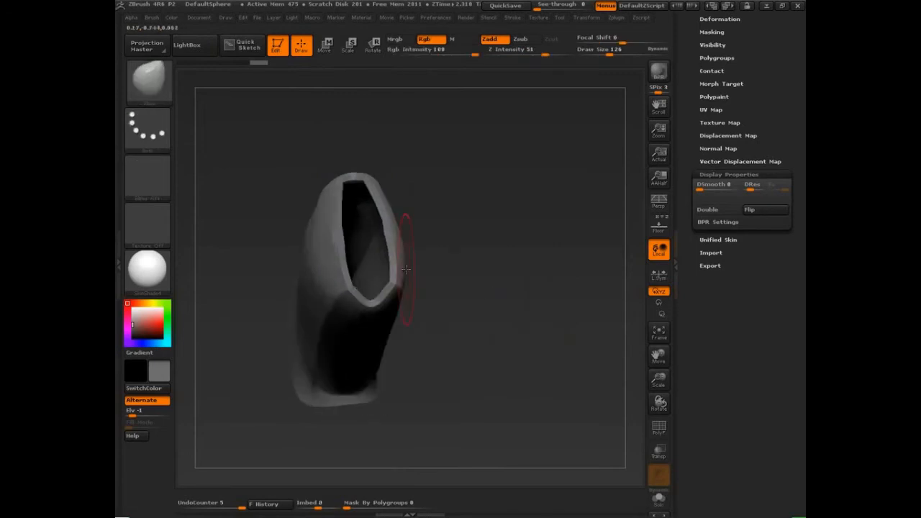
pyautogui.press('s')
pyautogui.moveTo(401, 267); pyautogui.dragTo(405, 267)
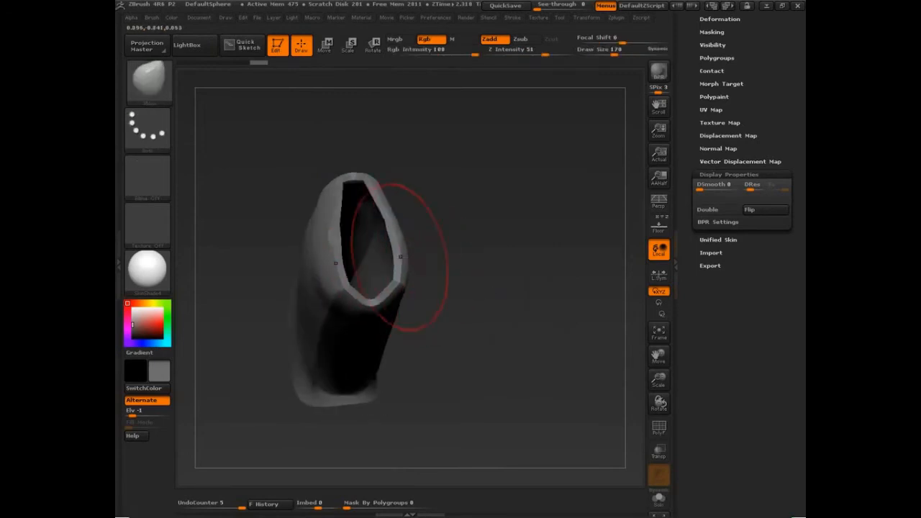
pyautogui.press('s')
pyautogui.moveTo(390, 261)
pyautogui.mouseDown()
pyautogui.moveTo(405, 247)
pyautogui.moveTo(391, 226)
pyautogui.mouseUp()
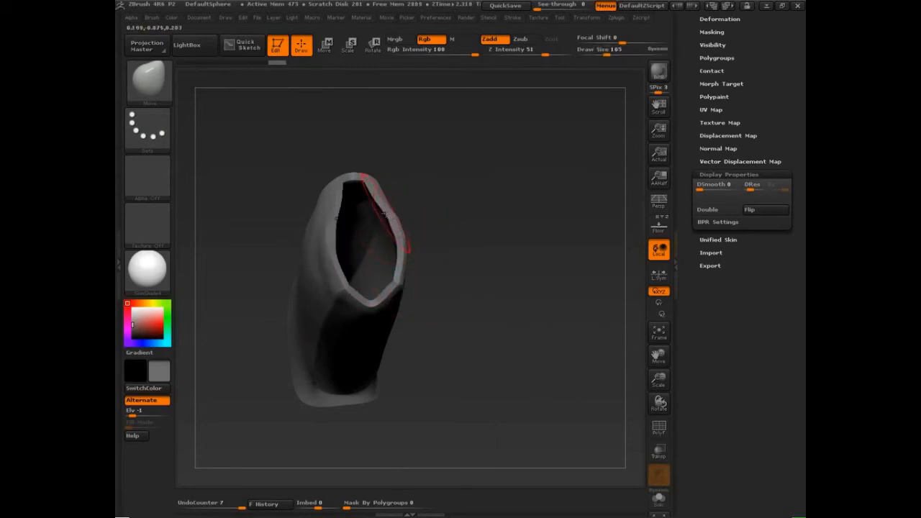
pyautogui.moveTo(364, 181)
pyautogui.mouseDown()
pyautogui.moveTo(380, 206)
pyautogui.moveTo(374, 184)
pyautogui.mouseUp()
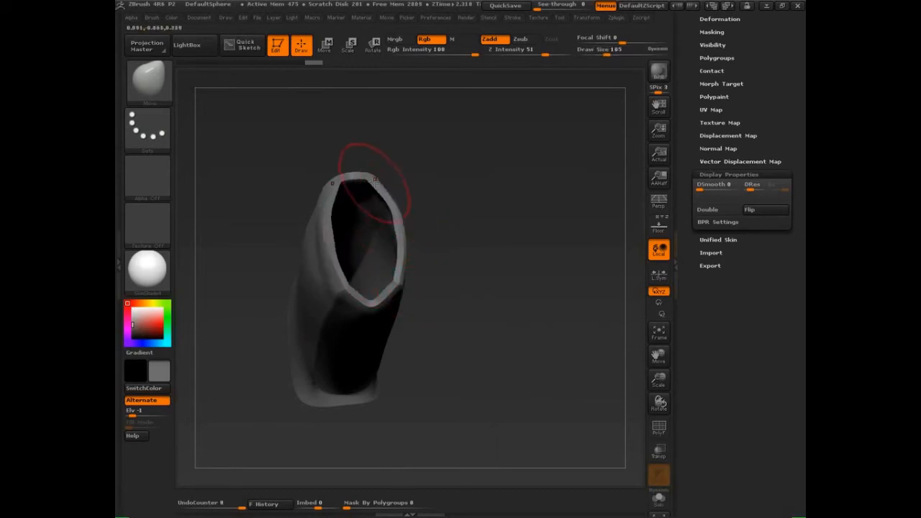
# - Delete the extracted shaft subtool and return to the masked base boot
pyautogui.moveTo(453, 226); pyautogui.dragTo(500, 285)
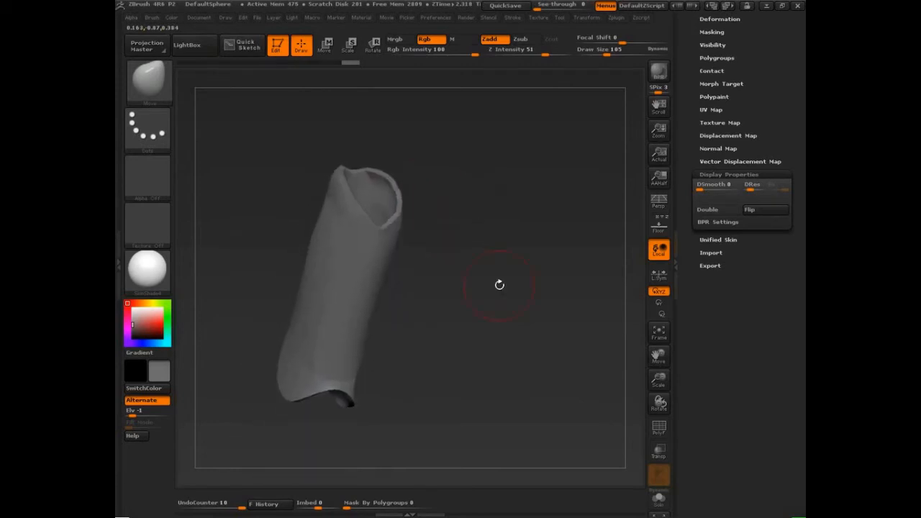
pyautogui.moveTo(450, 331); pyautogui.dragTo(499, 339)
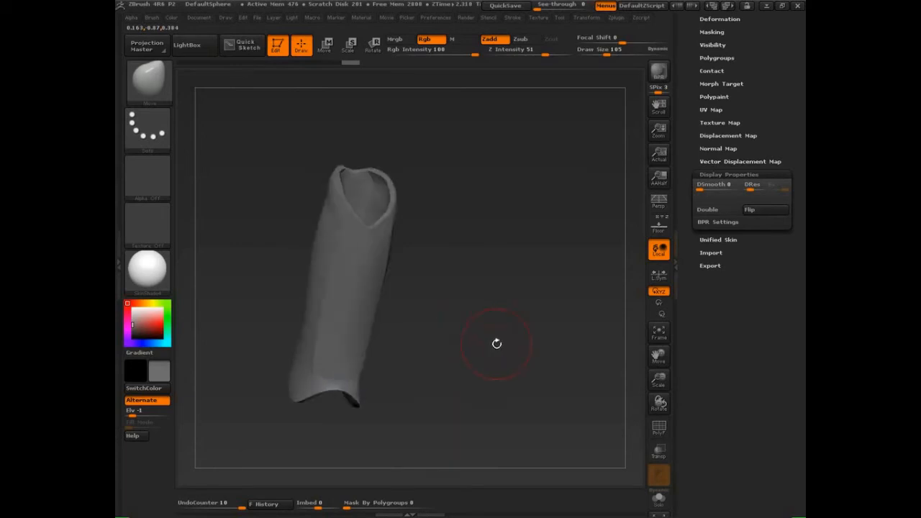
pyautogui.moveTo(496, 345); pyautogui.dragTo(481, 334)
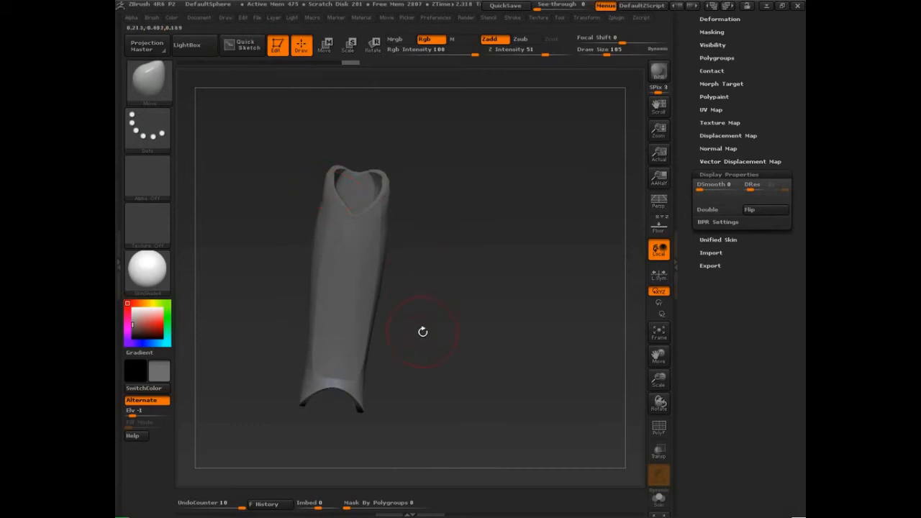
pyautogui.moveTo(750, 356); pyautogui.dragTo(743, 515)
pyautogui.click(713, 98)
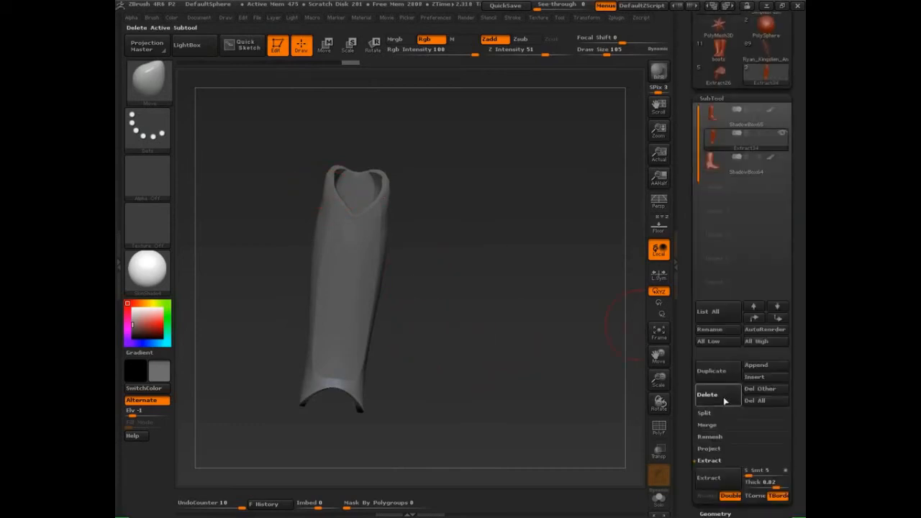
pyautogui.click(719, 396)
pyautogui.click(600, 421)
pyautogui.moveTo(592, 372)
pyautogui.mouseDown()
pyautogui.moveTo(551, 384)
pyautogui.moveTo(563, 383)
pyautogui.moveTo(516, 375)
pyautogui.moveTo(555, 380)
pyautogui.moveTo(566, 350)
pyautogui.moveTo(537, 389)
pyautogui.mouseUp()
pyautogui.hotkey('ctrl', 'shift')
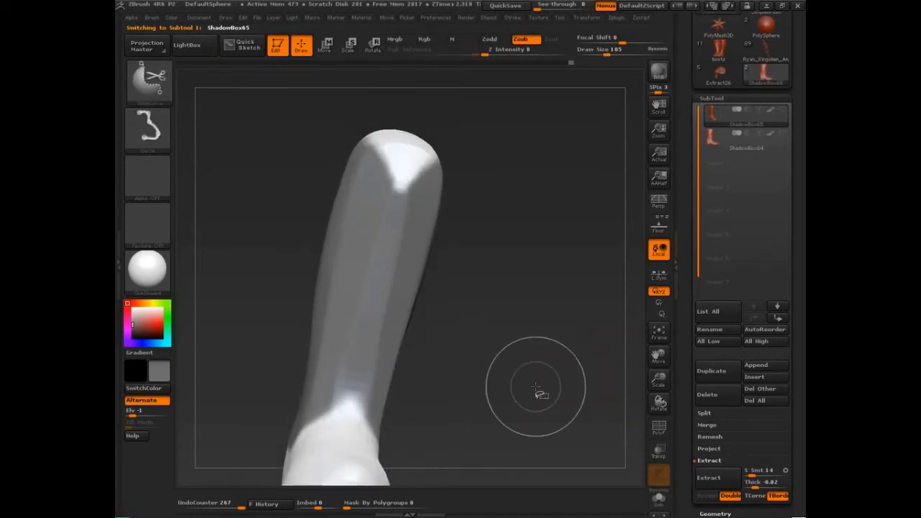
pyautogui.moveTo(319, 323)
pyautogui.keyDown('ctrl'); pyautogui.keyDown('shift'); pyautogui.mouseDown()
pyautogui.moveTo(327, 258)
pyautogui.moveTo(364, 141)
pyautogui.mouseUp(); pyautogui.keyUp('shift'); pyautogui.keyUp('ctrl')
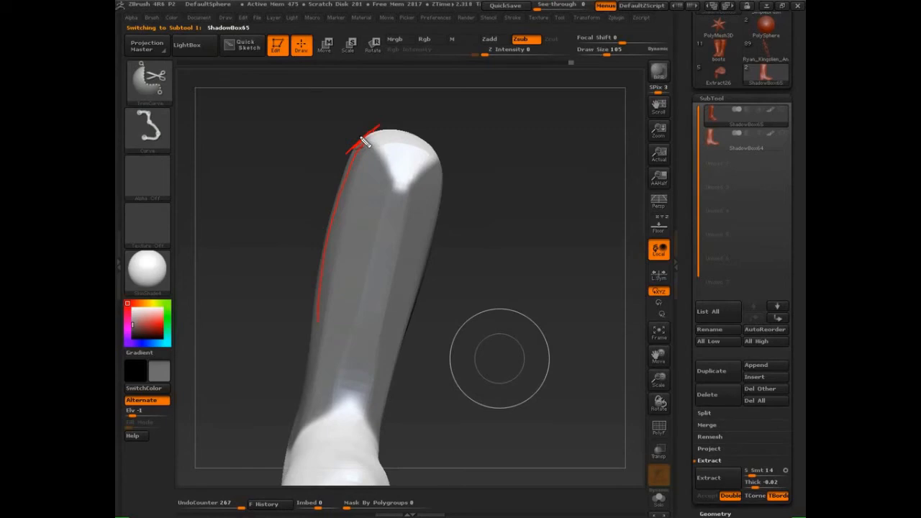
pyautogui.moveTo(365, 141)
pyautogui.keyDown('ctrl'); pyautogui.keyDown('shift'); pyautogui.mouseDown()
pyautogui.moveTo(335, 110)
pyautogui.moveTo(345, 145)
pyautogui.mouseUp(); pyautogui.keyUp('shift'); pyautogui.keyUp('ctrl')
pyautogui.hotkey('ctrl', 'shift')
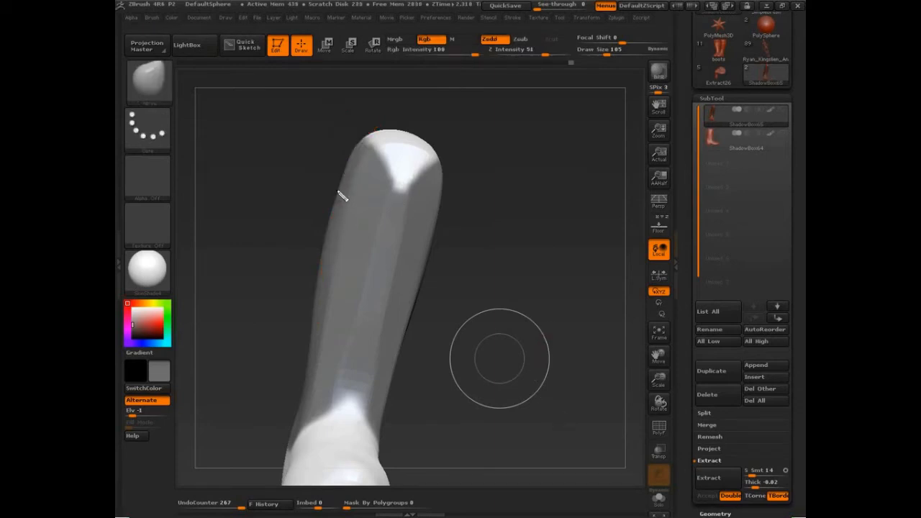
pyautogui.moveTo(338, 193)
pyautogui.mouseDown()
pyautogui.moveTo(352, 150)
pyautogui.moveTo(348, 160)
pyautogui.moveTo(344, 146)
pyautogui.moveTo(349, 165)
pyautogui.moveTo(362, 146)
pyautogui.moveTo(377, 151)
pyautogui.moveTo(365, 166)
pyautogui.mouseUp()
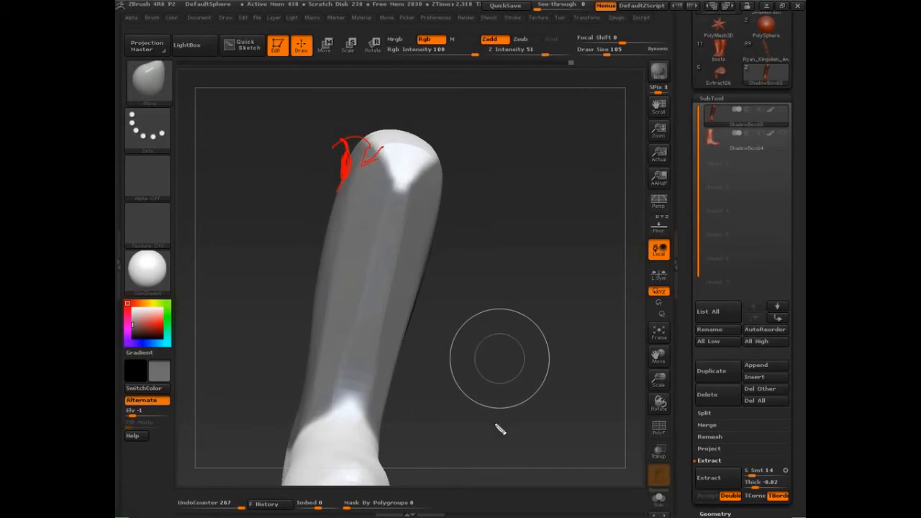
pyautogui.moveTo(512, 391)
pyautogui.mouseDown()
pyautogui.moveTo(528, 381)
pyautogui.moveTo(504, 318)
pyautogui.mouseUp()
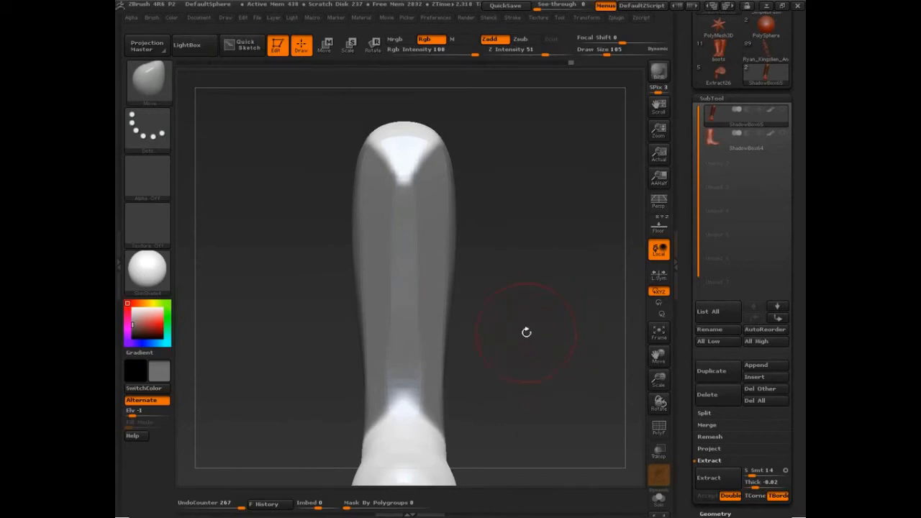
pyautogui.moveTo(535, 353); pyautogui.dragTo(555, 354)
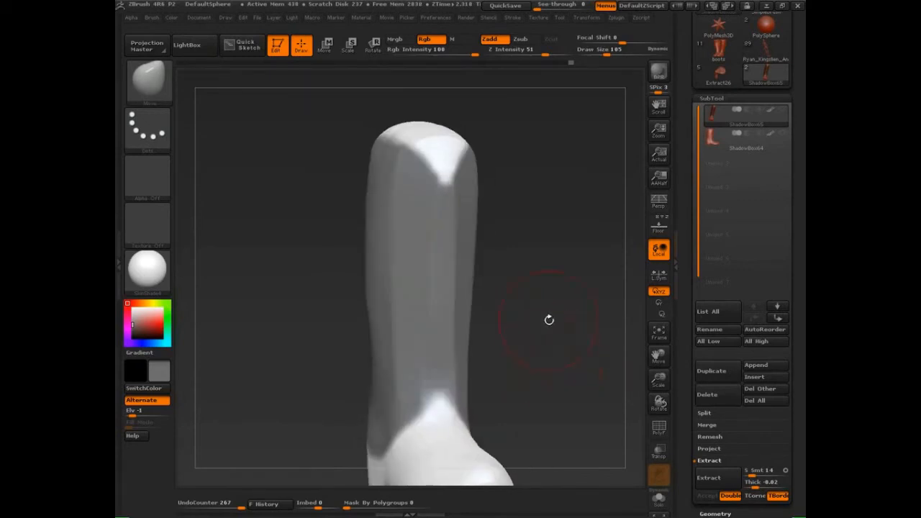
pyautogui.hotkey('ctrl', 'shift')
pyautogui.moveTo(368, 240)
pyautogui.keyDown('ctrl'); pyautogui.keyDown('shift'); pyautogui.mouseDown()
pyautogui.moveTo(366, 190)
pyautogui.moveTo(380, 148)
pyautogui.moveTo(418, 166)
pyautogui.moveTo(428, 329)
pyautogui.moveTo(468, 170)
pyautogui.moveTo(481, 218)
pyautogui.moveTo(497, 141)
pyautogui.mouseUp(); pyautogui.keyUp('shift'); pyautogui.keyUp('ctrl')
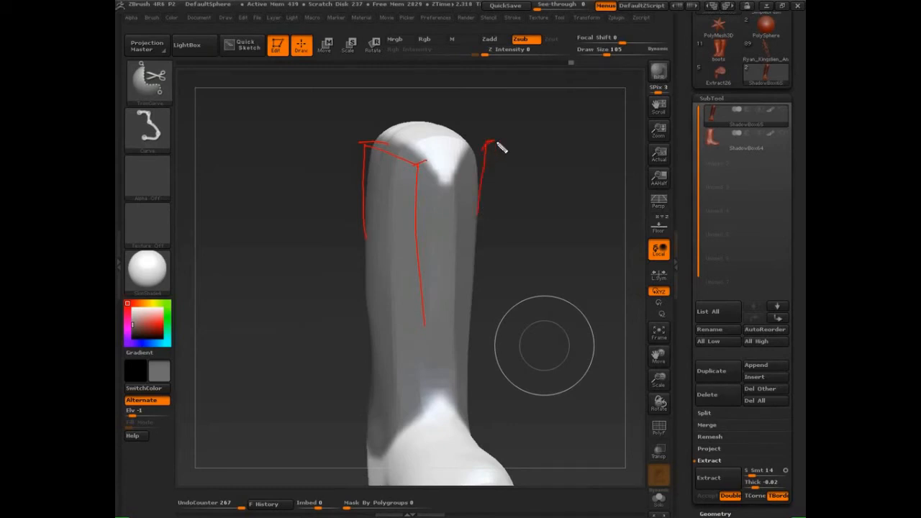
pyautogui.press('Escape')
pyautogui.moveTo(526, 349)
pyautogui.mouseDown()
pyautogui.moveTo(543, 350)
pyautogui.moveTo(547, 317)
pyautogui.mouseUp()
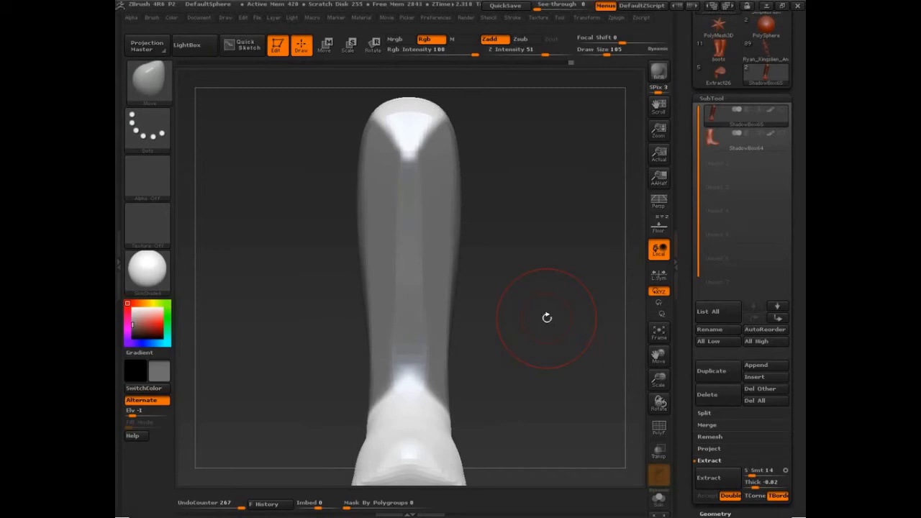
pyautogui.press('ctrl')
pyautogui.hotkey('ctrl', 'shift')
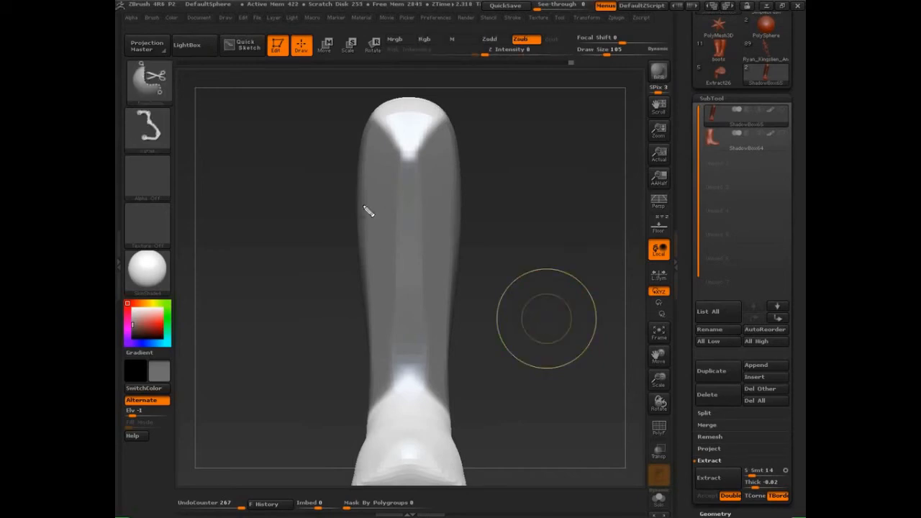
pyautogui.moveTo(362, 212)
pyautogui.keyDown('ctrl'); pyautogui.keyDown('shift'); pyautogui.mouseDown()
pyautogui.moveTo(413, 263)
pyautogui.moveTo(435, 231)
pyautogui.moveTo(459, 217)
pyautogui.mouseUp(); pyautogui.keyUp('shift'); pyautogui.keyUp('ctrl')
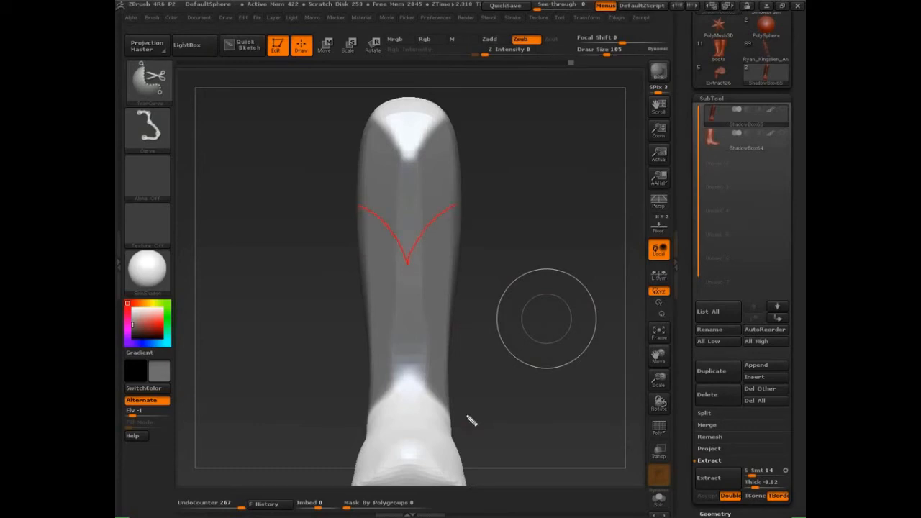
pyautogui.moveTo(370, 348); pyautogui.dragTo(359, 214)
pyautogui.moveTo(381, 356); pyautogui.dragTo(357, 107)
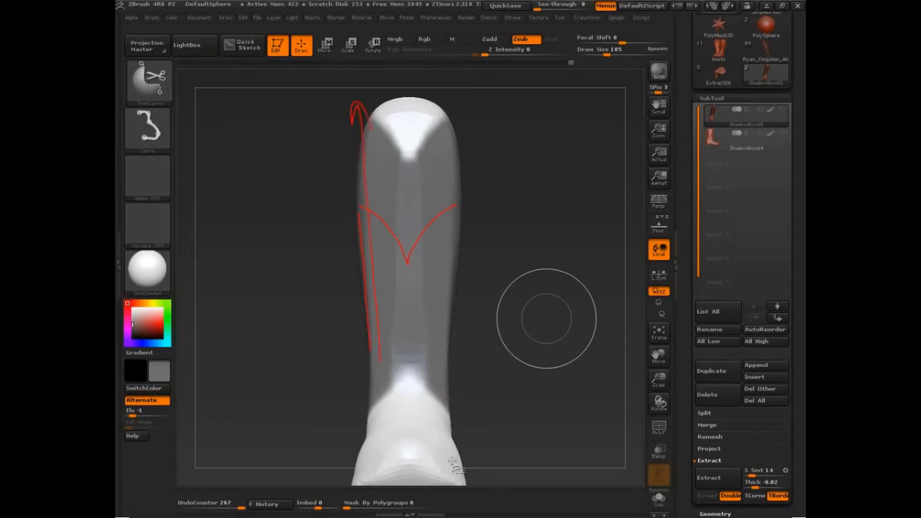
pyautogui.press('Escape')
pyautogui.moveTo(505, 378); pyautogui.dragTo(512, 373)
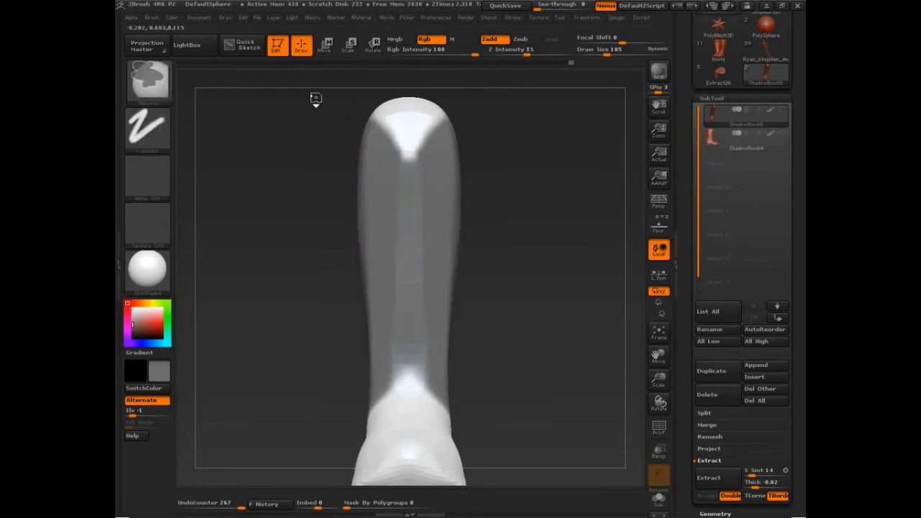
# - Unmask the boot's upper shaft and shape the mask's new top edge into V-shaped dips at front and back, using a draw size of 47
pyautogui.moveTo(314, 99)
pyautogui.keyDown('ctrl'); pyautogui.mouseDown()
pyautogui.moveTo(508, 136)
pyautogui.moveTo(503, 231)
pyautogui.mouseUp(); pyautogui.keyUp('ctrl')
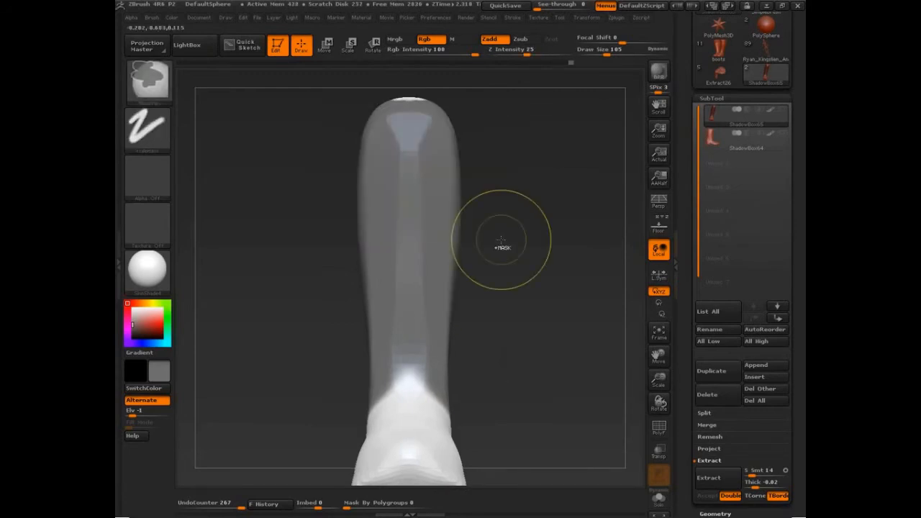
pyautogui.moveTo(335, 92)
pyautogui.keyDown('ctrl'); pyautogui.mouseDown()
pyautogui.moveTo(475, 128)
pyautogui.moveTo(492, 248)
pyautogui.moveTo(490, 233)
pyautogui.mouseUp(); pyautogui.keyUp('ctrl')
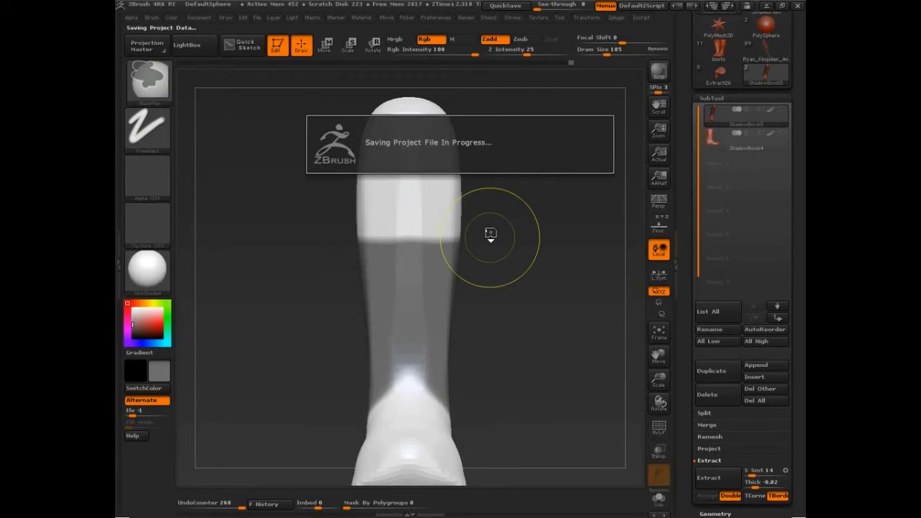
pyautogui.press('s')
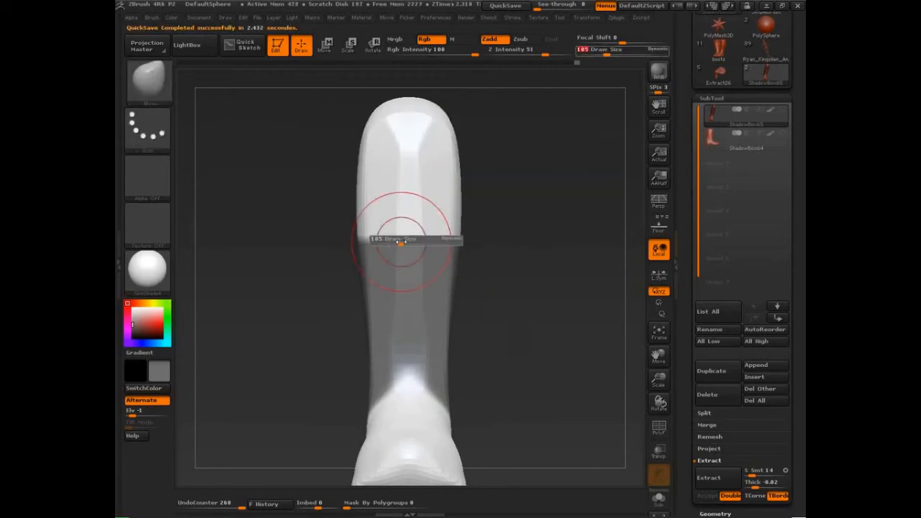
pyautogui.moveTo(400, 241)
pyautogui.mouseDown()
pyautogui.moveTo(389, 247)
pyautogui.moveTo(411, 277)
pyautogui.mouseUp()
pyautogui.keyDown('ctrl'); pyautogui.click(376, 234); pyautogui.keyUp('ctrl')
pyautogui.moveTo(490, 261); pyautogui.dragTo(548, 276)
pyautogui.moveTo(401, 236)
pyautogui.keyDown('ctrl'); pyautogui.keyDown('alt'); pyautogui.mouseDown()
pyautogui.moveTo(379, 250)
pyautogui.moveTo(378, 267)
pyautogui.moveTo(392, 241)
pyautogui.moveTo(376, 268)
pyautogui.mouseUp(); pyautogui.keyUp('alt'); pyautogui.keyUp('ctrl')
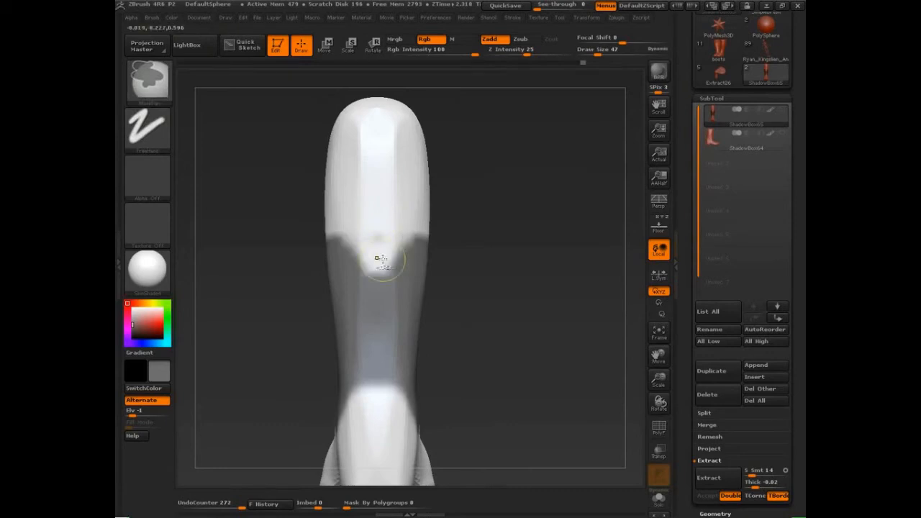
pyautogui.keyDown('ctrl'); pyautogui.keyDown('alt'); pyautogui.moveTo(399, 231); pyautogui.dragTo(425, 226); pyautogui.keyUp('alt'); pyautogui.keyUp('ctrl')
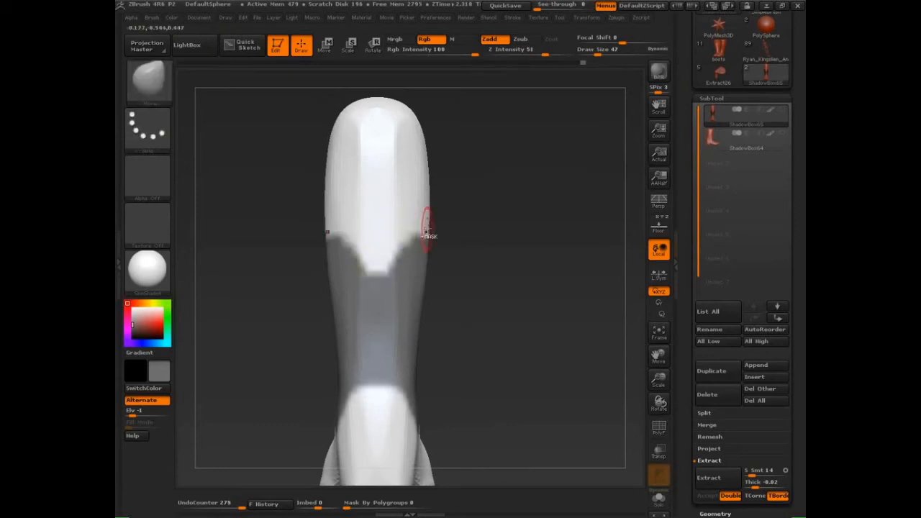
pyautogui.moveTo(345, 221)
pyautogui.mouseDown()
pyautogui.moveTo(479, 222)
pyautogui.moveTo(460, 225)
pyautogui.mouseUp()
# - Extract the shortened masked shaft, accept it as a new subtool, and make it the active subtool
pyautogui.moveTo(590, 259); pyautogui.dragTo(493, 382)
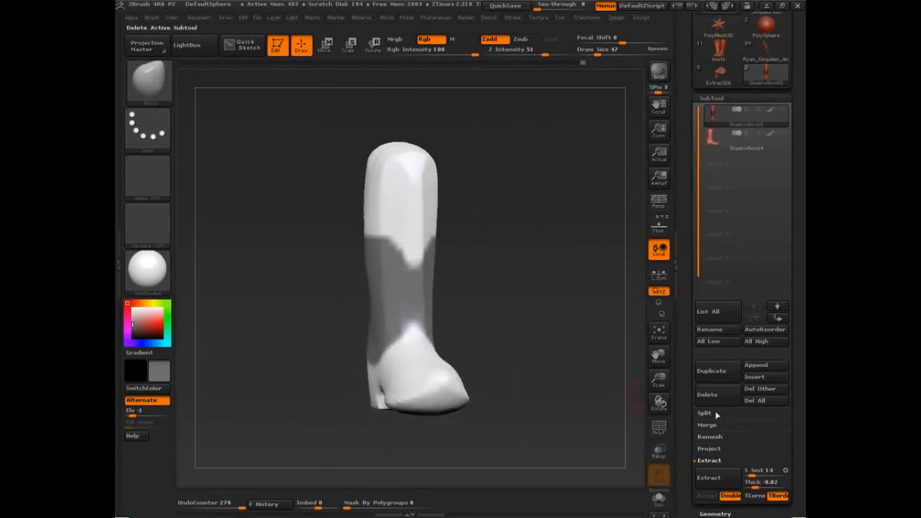
pyautogui.click(711, 478)
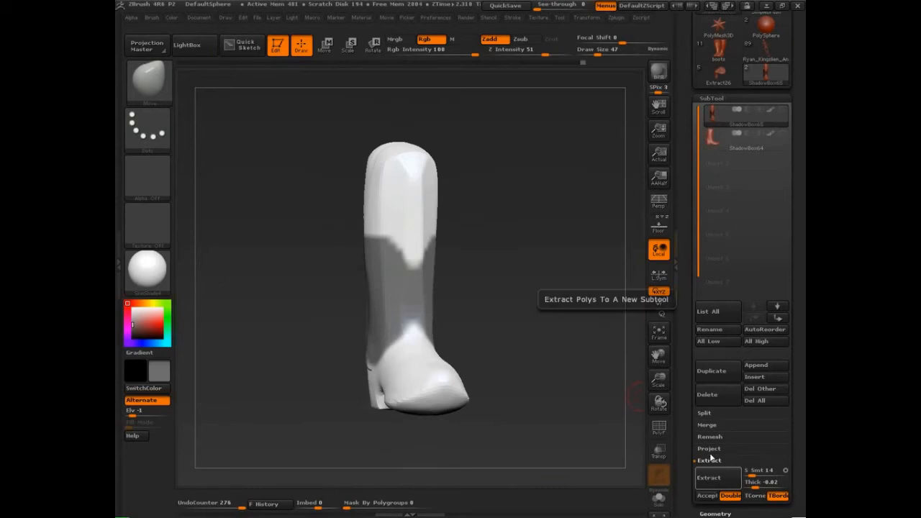
pyautogui.click(707, 496)
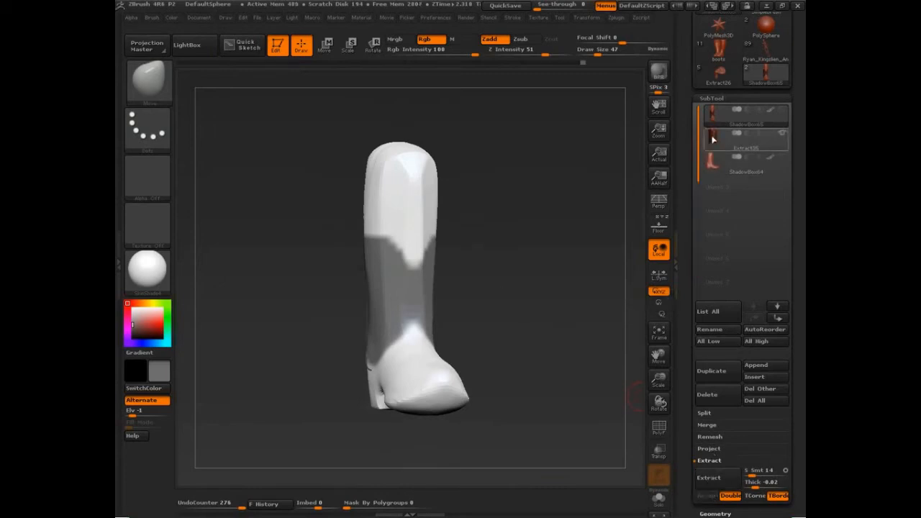
pyautogui.click(709, 140)
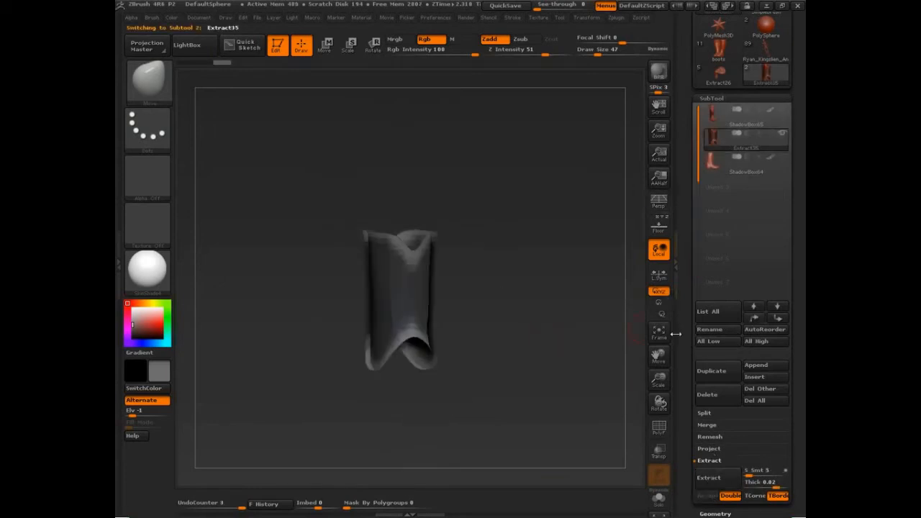
# - Clear the mask on the extracted shaft and flip its normals in the display properties
pyautogui.press('ctrl')
pyautogui.keyDown('ctrl'); pyautogui.moveTo(526, 272); pyautogui.dragTo(552, 350); pyautogui.keyUp('ctrl')
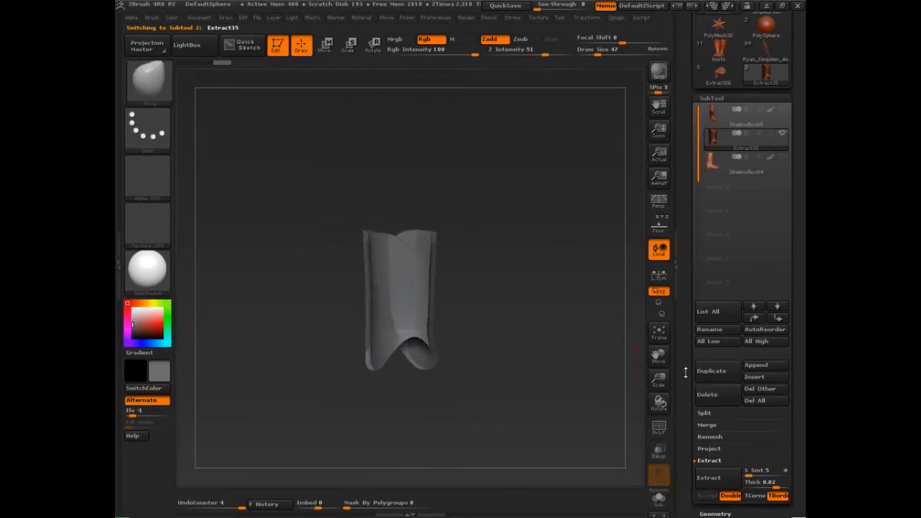
pyautogui.moveTo(684, 373)
pyautogui.mouseDown()
pyautogui.moveTo(687, 349)
pyautogui.moveTo(729, 429)
pyautogui.moveTo(783, 364)
pyautogui.mouseUp()
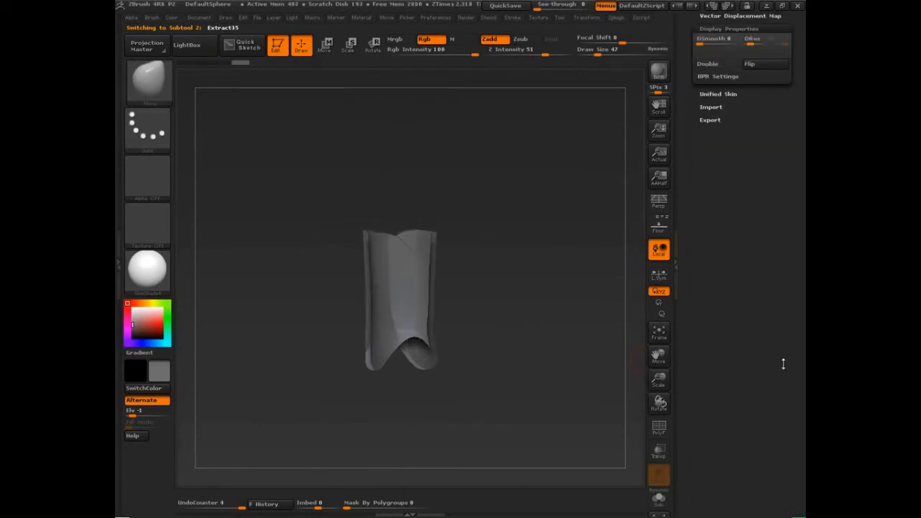
pyautogui.click(763, 64)
pyautogui.scroll(10, 747, 259)
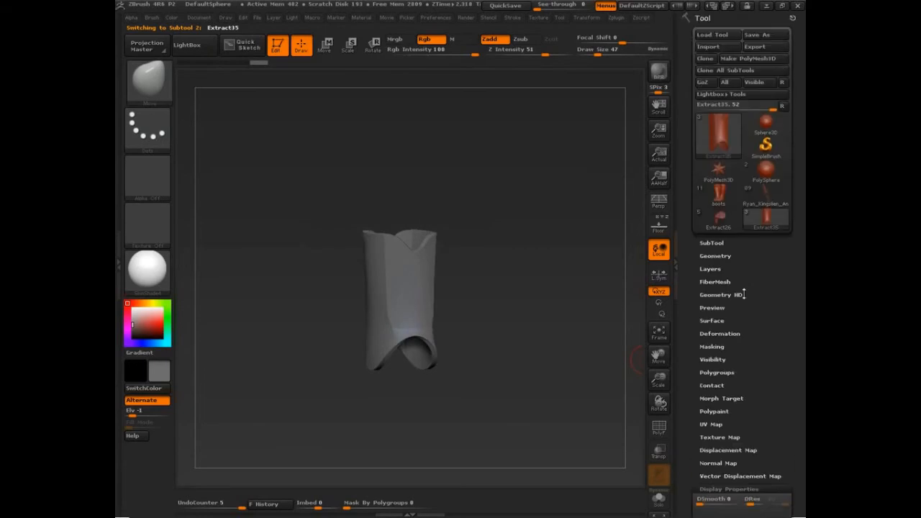
# - Show the original boot to check how the extracted shaft fits over it, and hide it again
pyautogui.click(712, 243)
pyautogui.scroll(-5, 749, 216)
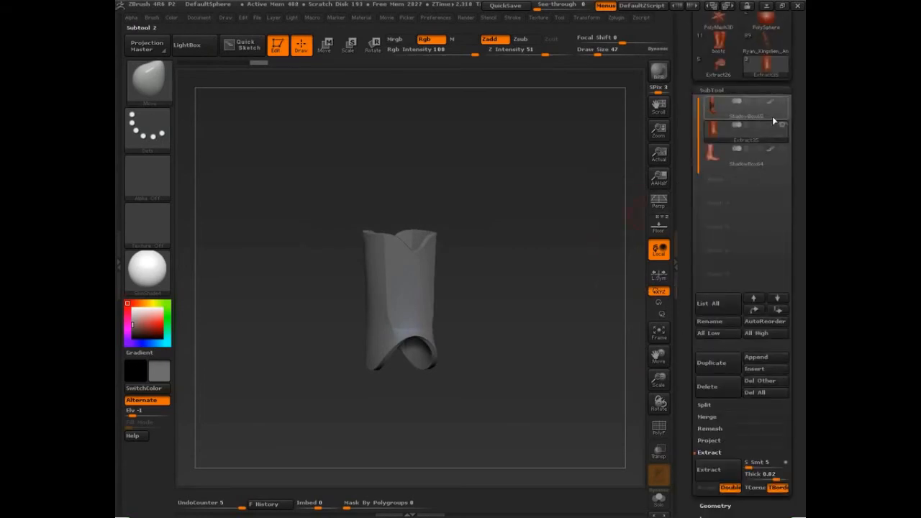
pyautogui.click(783, 100)
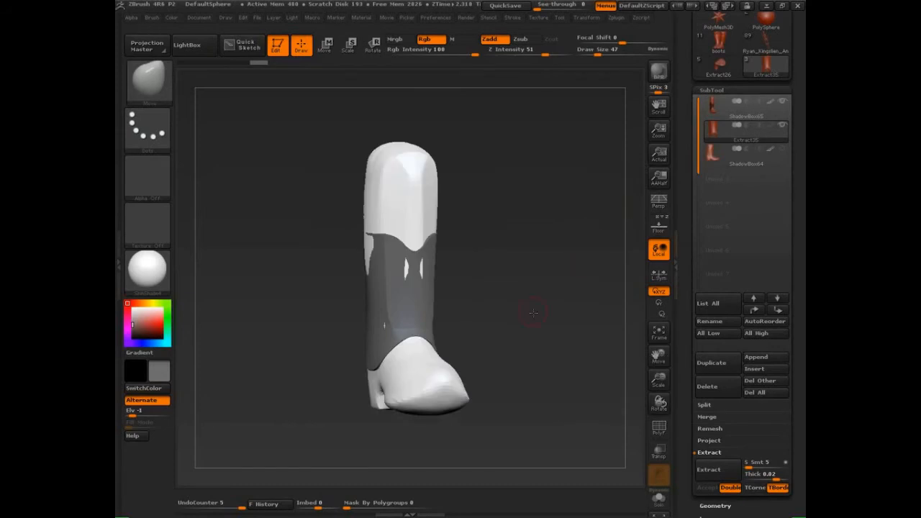
pyautogui.moveTo(533, 312); pyautogui.dragTo(551, 333)
pyautogui.press('f')
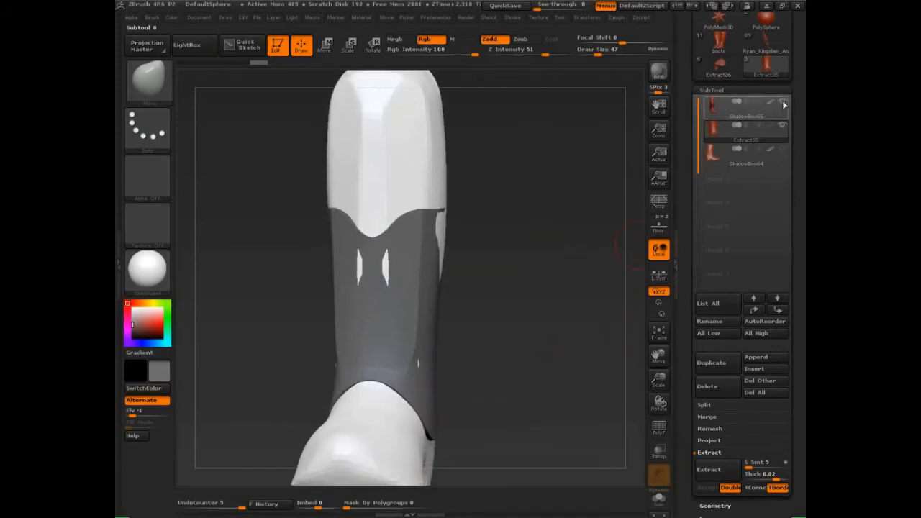
pyautogui.click(783, 102)
# - Mask the lower half of the extracted shaft in side view and blur the mask's edge
pyautogui.moveTo(588, 265); pyautogui.dragTo(520, 328)
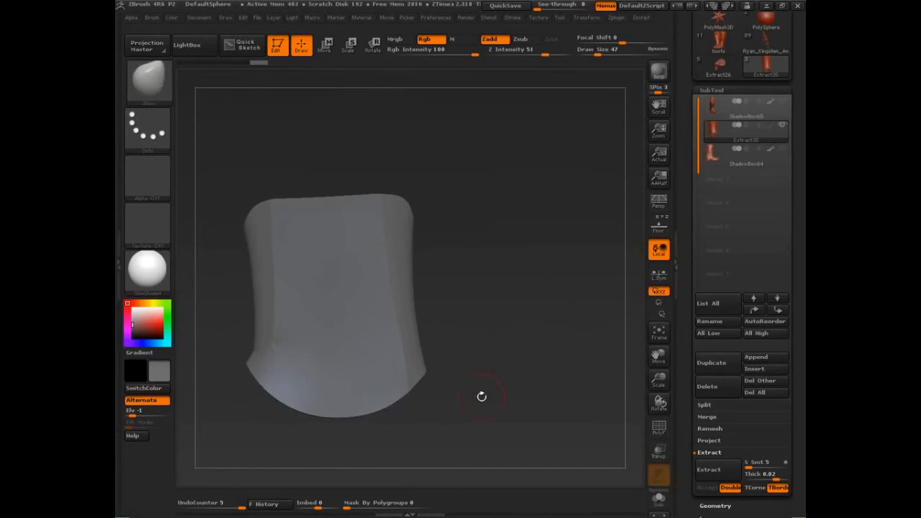
pyautogui.moveTo(481, 396)
pyautogui.mouseDown()
pyautogui.moveTo(537, 374)
pyautogui.moveTo(555, 381)
pyautogui.moveTo(423, 382)
pyautogui.moveTo(265, 303)
pyautogui.moveTo(255, 259)
pyautogui.mouseUp()
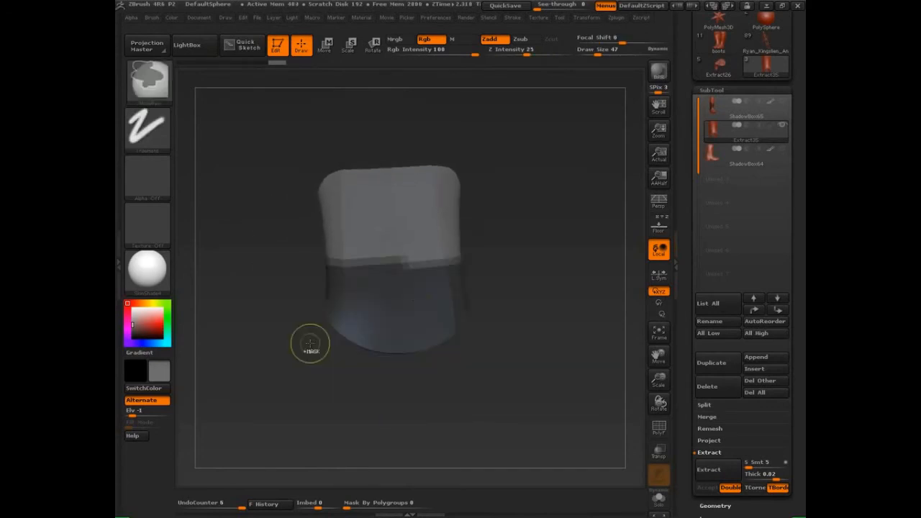
pyautogui.keyDown('ctrl'); pyautogui.click(404, 290); pyautogui.keyUp('ctrl')
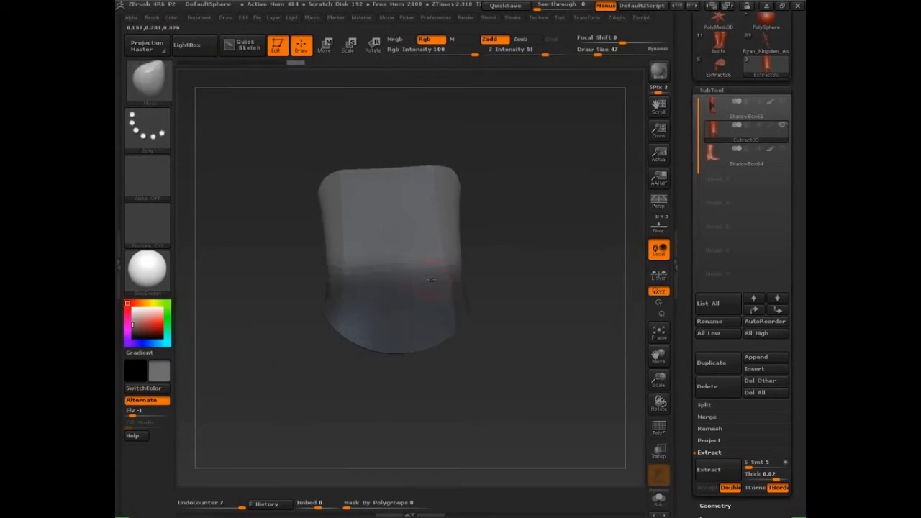
# - Set a vertical Move transpose line on the shaft, show the original boot, and stretch the shaft's unmasked top up towards the boot's top
pyautogui.click(327, 48)
pyautogui.moveTo(402, 284)
pyautogui.mouseDown()
pyautogui.moveTo(424, 281)
pyautogui.moveTo(396, 99)
pyautogui.moveTo(390, 213)
pyautogui.mouseUp()
pyautogui.keyDown('shift'); pyautogui.click(782, 101); pyautogui.keyUp('shift')
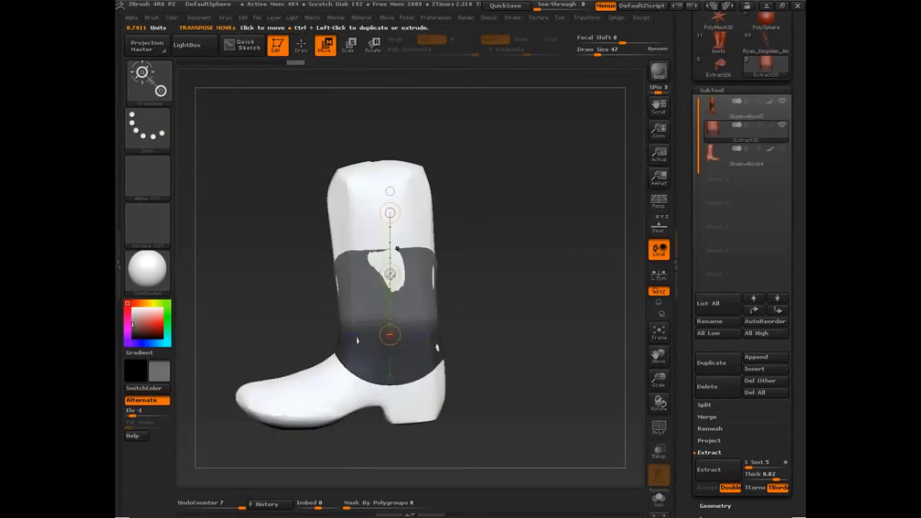
pyautogui.moveTo(390, 273); pyautogui.dragTo(385, 196)
pyautogui.hotkey('shift', 'z')
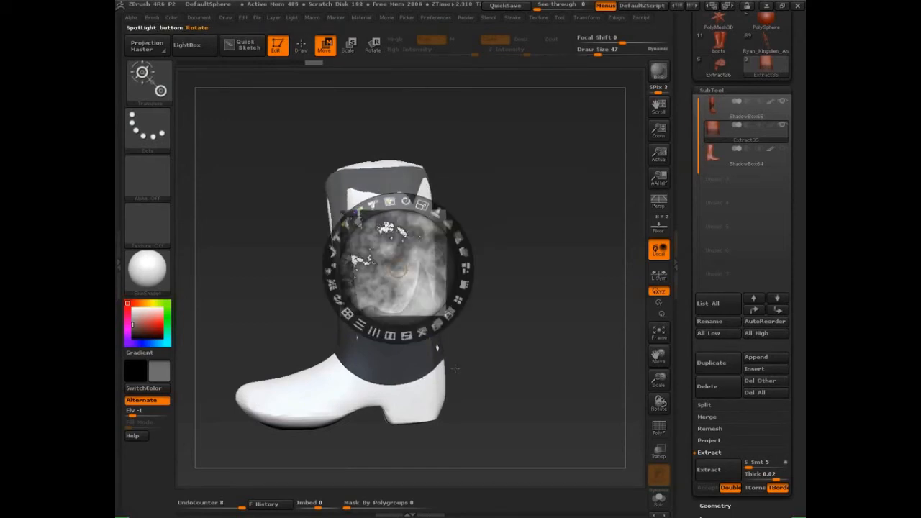
pyautogui.click(540, 18)
pyautogui.moveTo(398, 268); pyautogui.dragTo(514, 364)
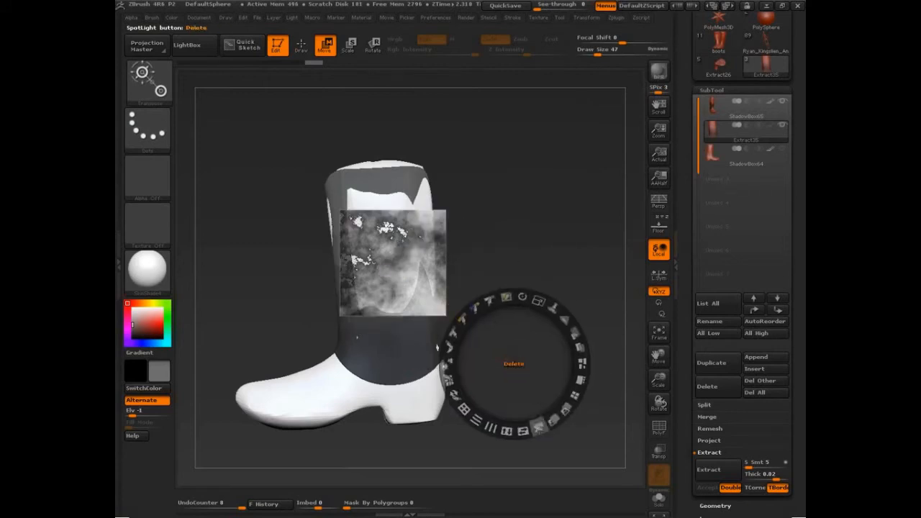
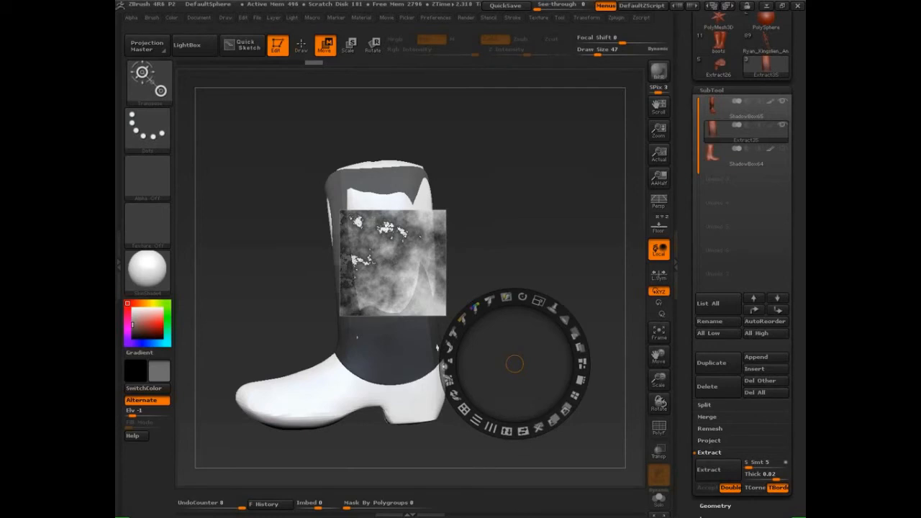
pyautogui.hotkey('shift', 'z')
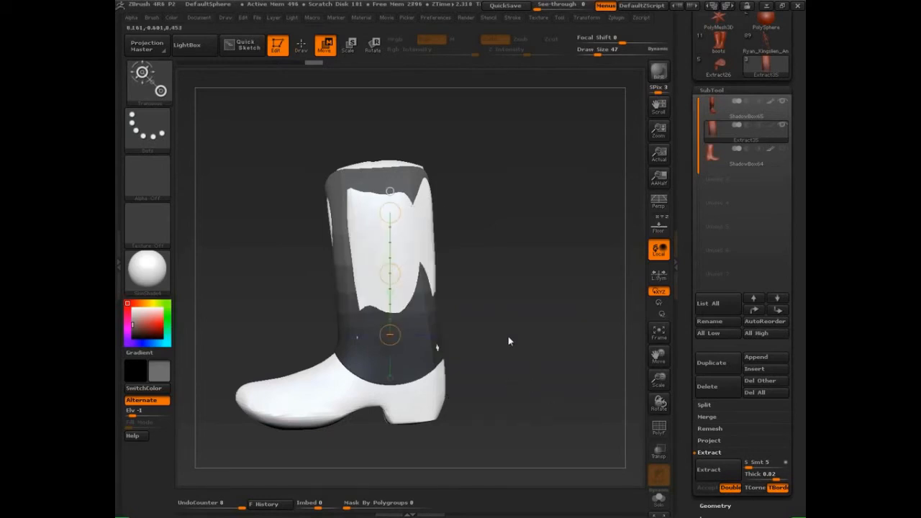
# - Undo the shaft's stretch, try moving its unmasked top with the transpose line again, and undo that attempt
pyautogui.moveTo(508, 336); pyautogui.dragTo(525, 388)
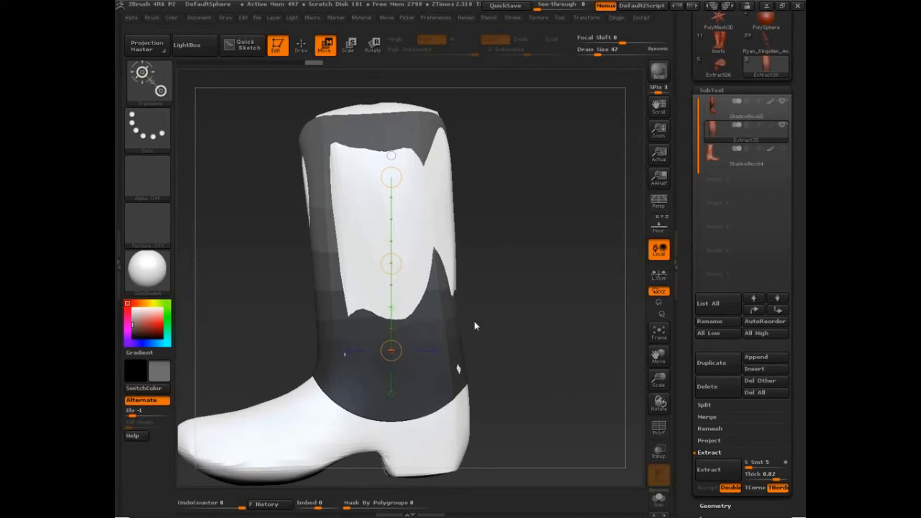
pyautogui.hotkey('ctrl', 'z')
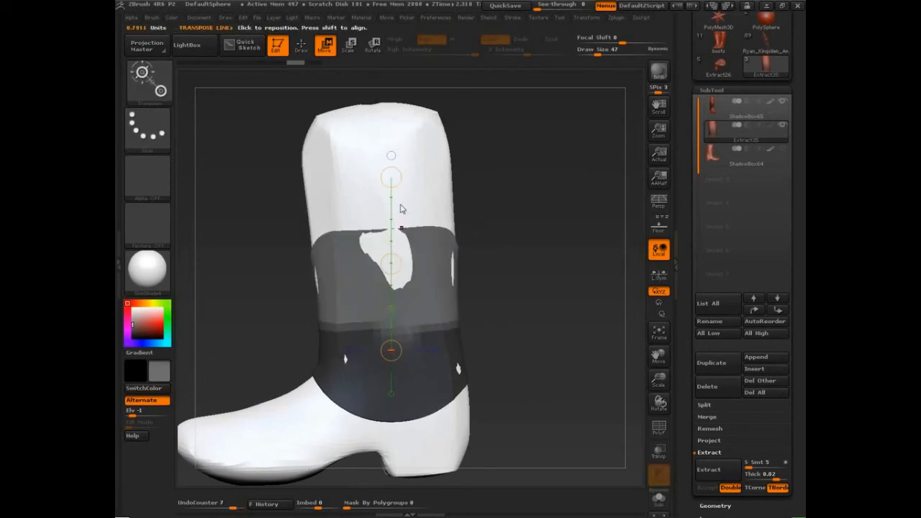
pyautogui.moveTo(394, 264); pyautogui.dragTo(464, 168)
pyautogui.moveTo(491, 212); pyautogui.dragTo(555, 216)
pyautogui.hotkey('ctrl', 'z')
# - Stretch the shaft's unmasked top straight up to the original boot's top with the transpose line and clear the mask
pyautogui.moveTo(528, 309); pyautogui.dragTo(476, 311)
pyautogui.moveTo(390, 264); pyautogui.dragTo(383, 147)
pyautogui.moveTo(513, 267)
pyautogui.mouseDown()
pyautogui.moveTo(562, 273)
pyautogui.moveTo(496, 310)
pyautogui.moveTo(500, 335)
pyautogui.moveTo(569, 324)
pyautogui.mouseUp()
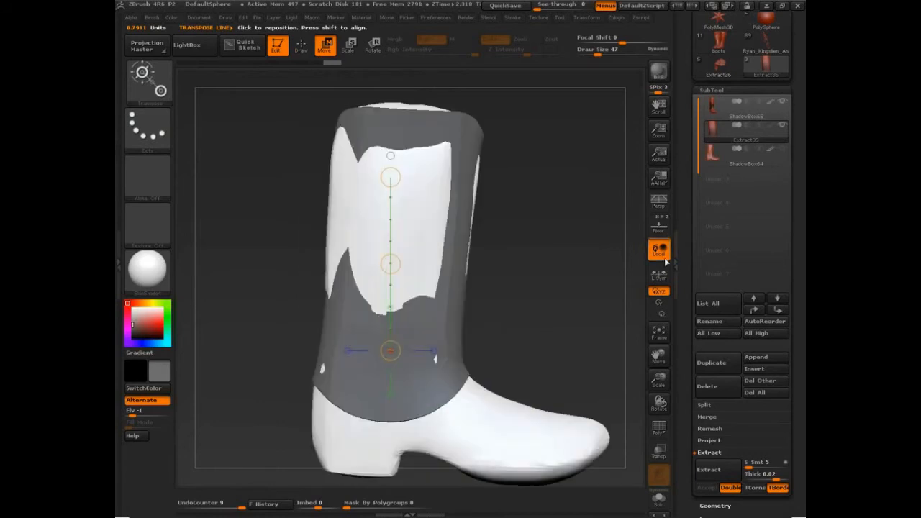
# - Hide the original boot, display the shaft's polyframe, and return to drawing with the Move brush
pyautogui.click(784, 103)
pyautogui.hotkey('shift', 'f')
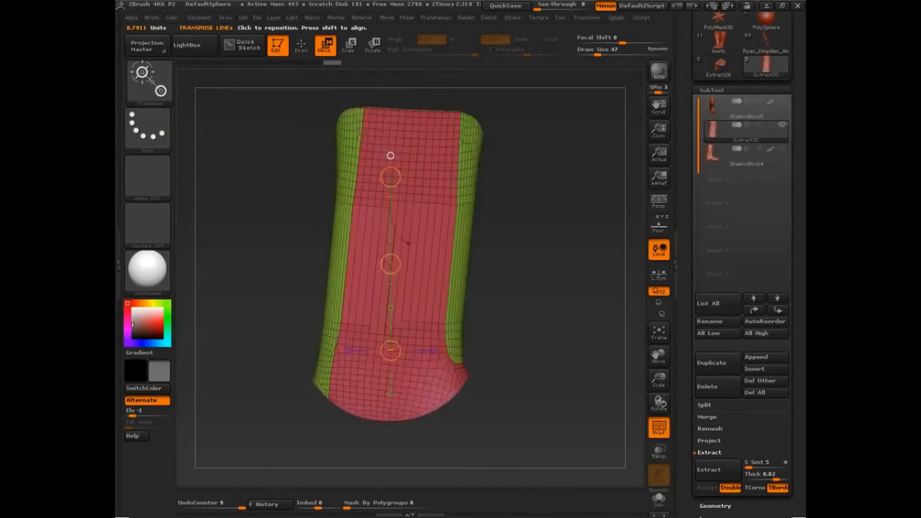
pyautogui.click(302, 47)
pyautogui.press('s')
pyautogui.moveTo(402, 267); pyautogui.dragTo(420, 267)
pyautogui.press('shift')
pyautogui.press('b')
pyautogui.press('m')
pyautogui.press('v')
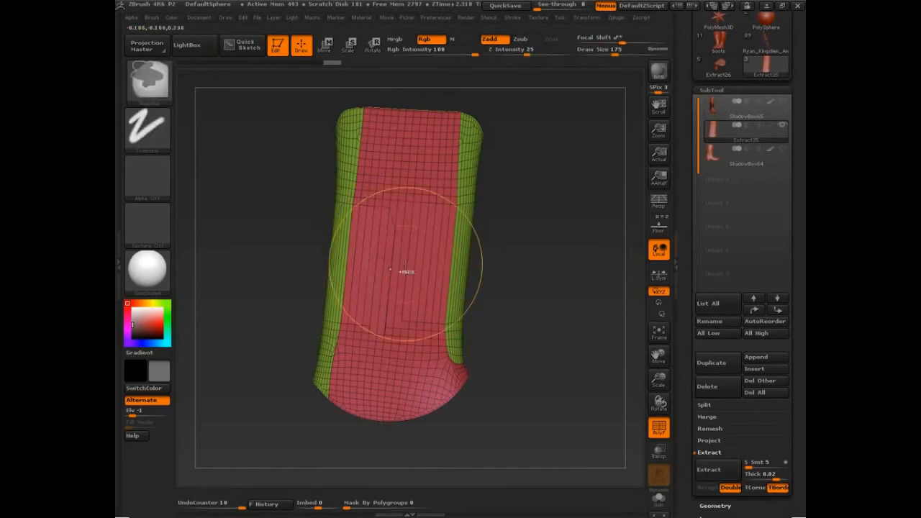
# - Try smoothing the shaft's stretched middle at a draw size of 257, and undo the smoothing strokes
pyautogui.press('s')
pyautogui.moveTo(410, 260)
pyautogui.keyDown('shift'); pyautogui.mouseDown()
pyautogui.moveTo(381, 249)
pyautogui.moveTo(446, 266)
pyautogui.moveTo(438, 288)
pyautogui.moveTo(395, 266)
pyautogui.moveTo(360, 201)
pyautogui.moveTo(350, 283)
pyautogui.moveTo(467, 274)
pyautogui.moveTo(430, 262)
pyautogui.moveTo(396, 270)
pyautogui.moveTo(403, 255)
pyautogui.mouseUp(); pyautogui.keyUp('shift')
pyautogui.moveTo(499, 270); pyautogui.dragTo(552, 268)
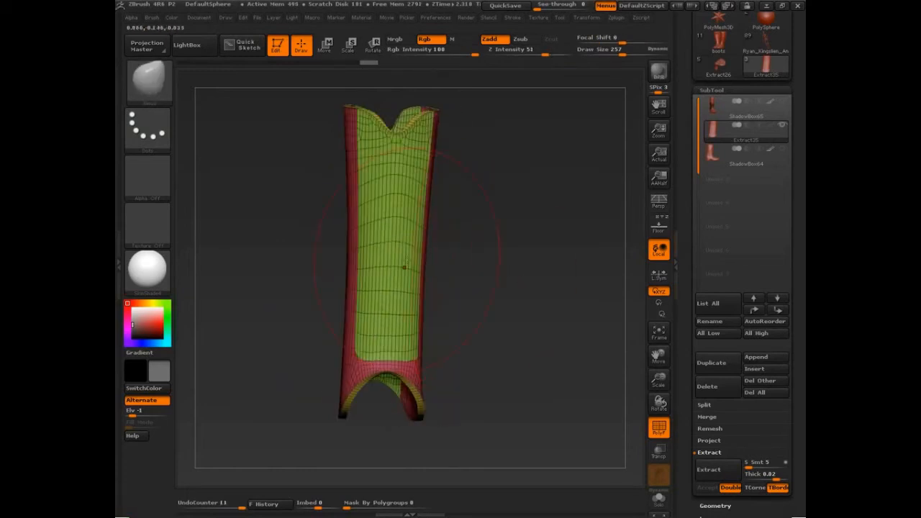
pyautogui.hotkey('ctrl', 'z')
pyautogui.hotkey('ctrl', 'z')
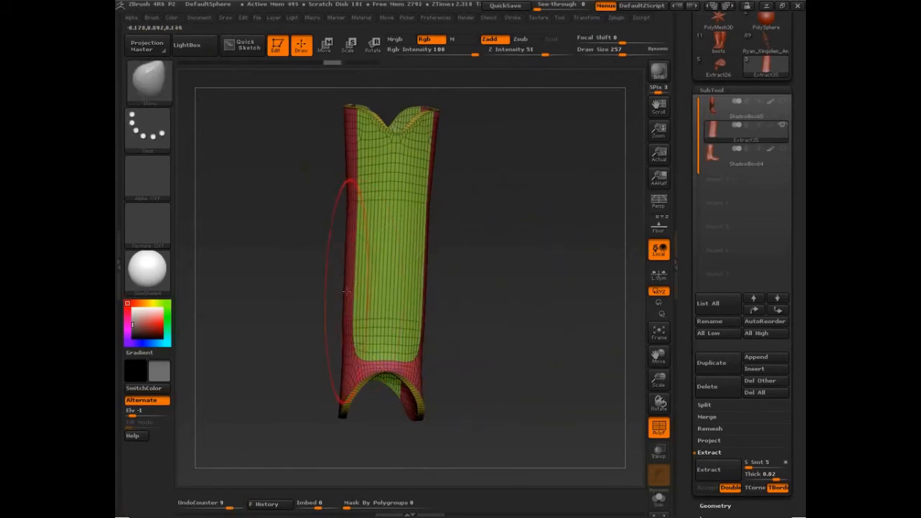
# - Smooth the stretched polygons along the shaft's side and turn off the polyframe
pyautogui.moveTo(447, 275)
pyautogui.mouseDown()
pyautogui.moveTo(378, 277)
pyautogui.moveTo(417, 251)
pyautogui.moveTo(436, 271)
pyautogui.moveTo(484, 223)
pyautogui.moveTo(495, 289)
pyautogui.mouseUp()
pyautogui.moveTo(432, 172)
pyautogui.keyDown('shift'); pyautogui.mouseDown()
pyautogui.moveTo(406, 338)
pyautogui.moveTo(407, 288)
pyautogui.mouseUp(); pyautogui.keyUp('shift')
pyautogui.moveTo(549, 323)
pyautogui.mouseDown()
pyautogui.moveTo(615, 321)
pyautogui.moveTo(539, 290)
pyautogui.moveTo(562, 300)
pyautogui.moveTo(532, 302)
pyautogui.moveTo(532, 360)
pyautogui.moveTo(578, 314)
pyautogui.moveTo(519, 329)
pyautogui.mouseUp()
pyautogui.hotkey('shift', 'f')
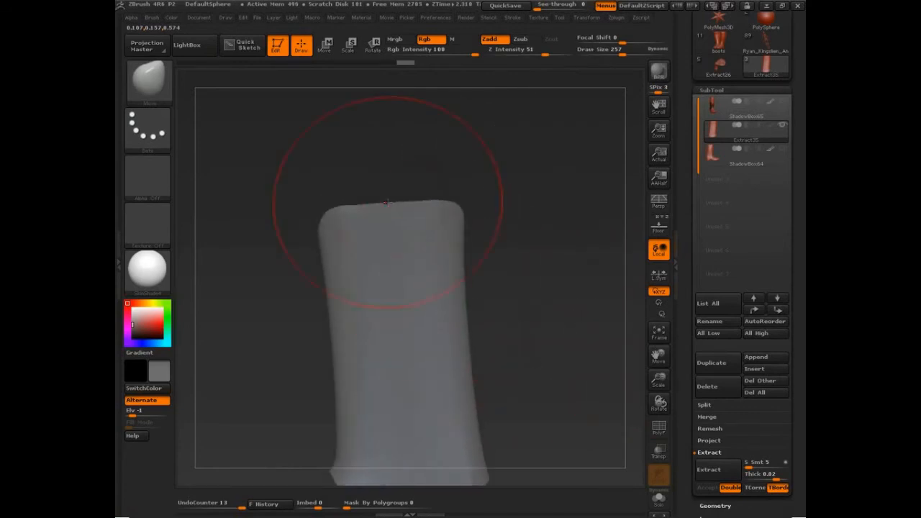
# - Raise the middle of the shaft's top edge into a rounded arch with the Move brush, ending at a draw size of 181
pyautogui.moveTo(394, 208)
pyautogui.mouseDown()
pyautogui.moveTo(385, 198)
pyautogui.moveTo(394, 204)
pyautogui.mouseUp()
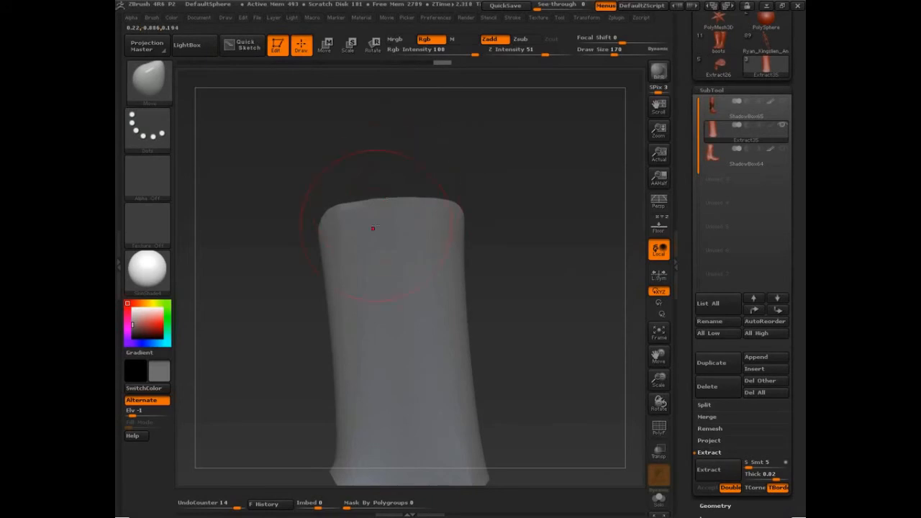
pyautogui.click(152, 17)
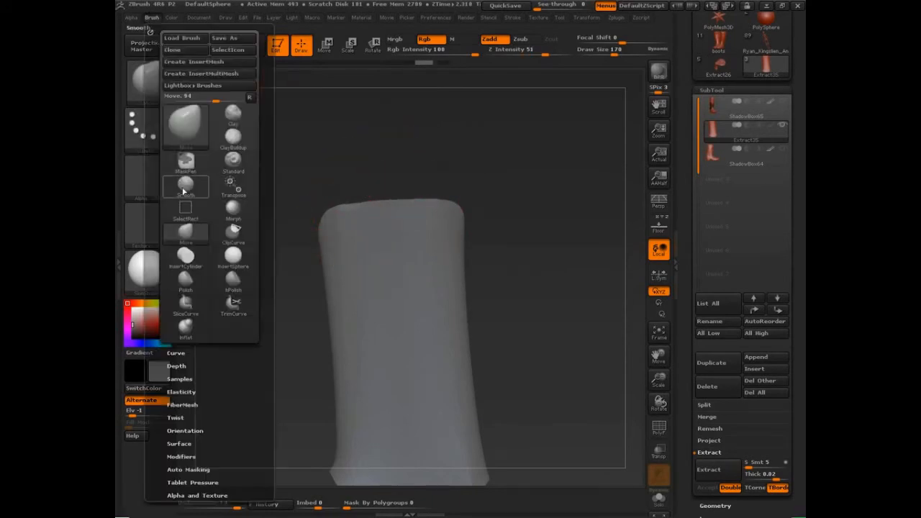
pyautogui.click(175, 352)
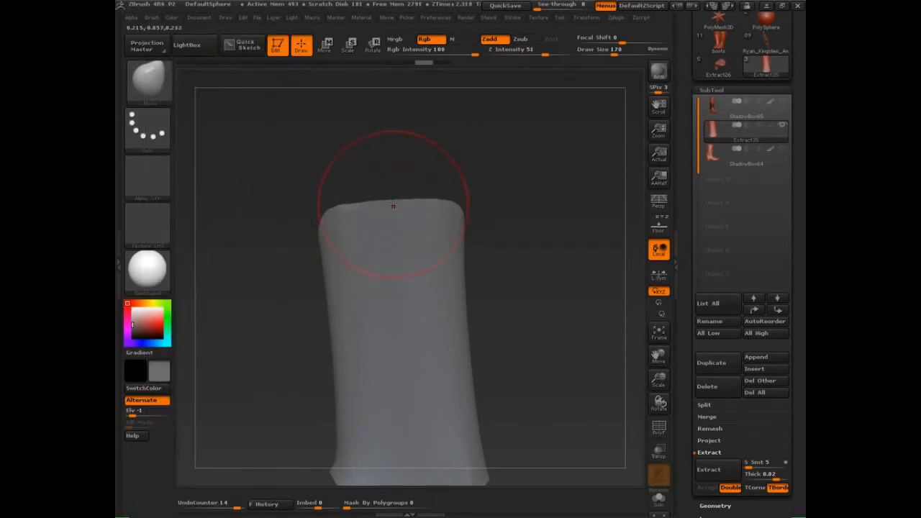
pyautogui.press(']')
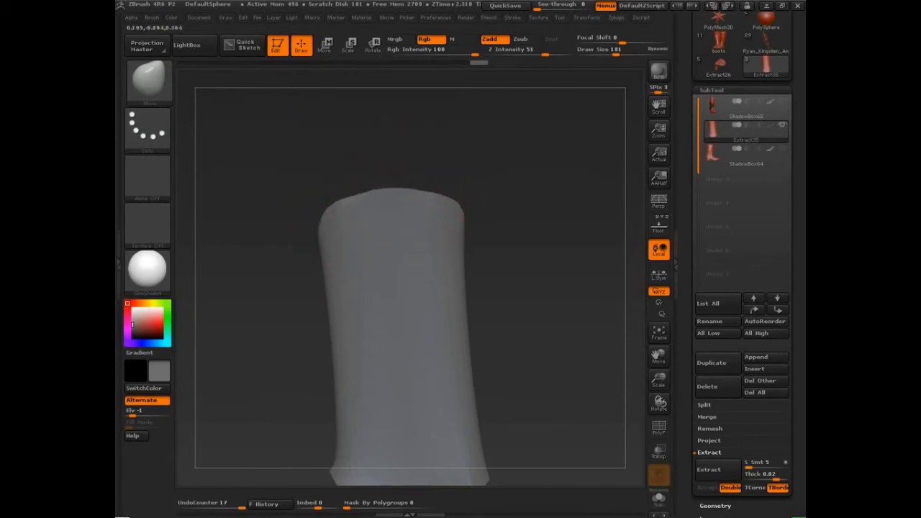
pyautogui.moveTo(535, 235)
pyautogui.mouseDown()
pyautogui.moveTo(516, 232)
pyautogui.moveTo(524, 245)
pyautogui.moveTo(470, 263)
pyautogui.moveTo(479, 264)
pyautogui.mouseUp()
pyautogui.hotkey('ctrl', 'shift')
pyautogui.keyDown('alt'); pyautogui.moveTo(568, 252); pyautogui.dragTo(621, 180); pyautogui.keyUp('alt')
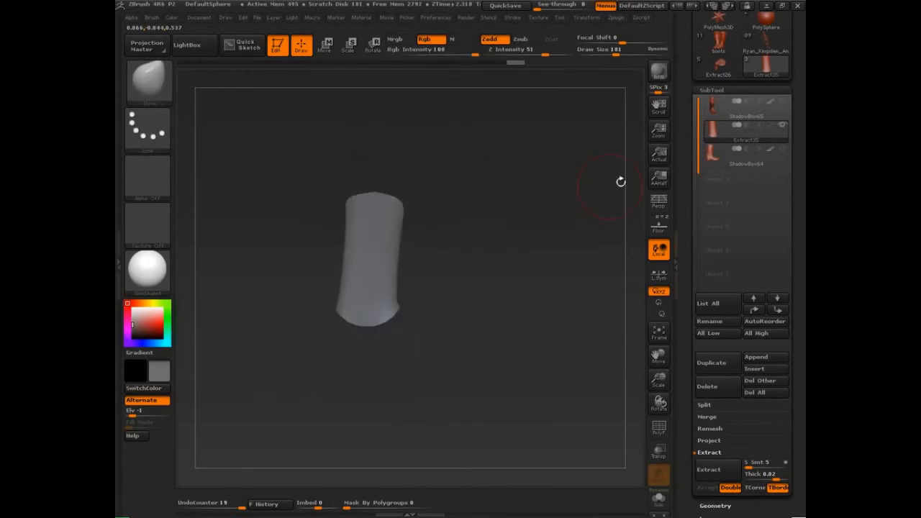
# - Show the original boot and push the shaft's lower part in against it with the Move brush at a draw size of 347
pyautogui.click(783, 101)
pyautogui.moveTo(565, 270); pyautogui.dragTo(507, 398)
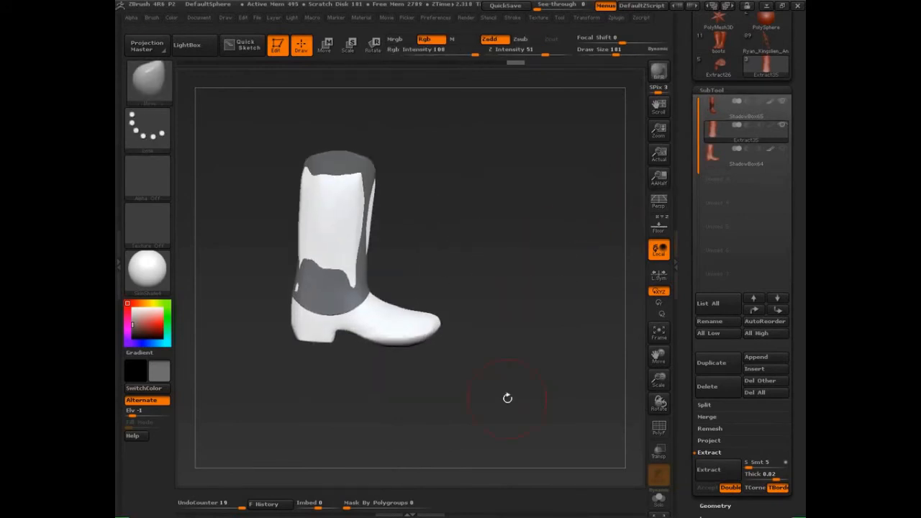
pyautogui.press(']')
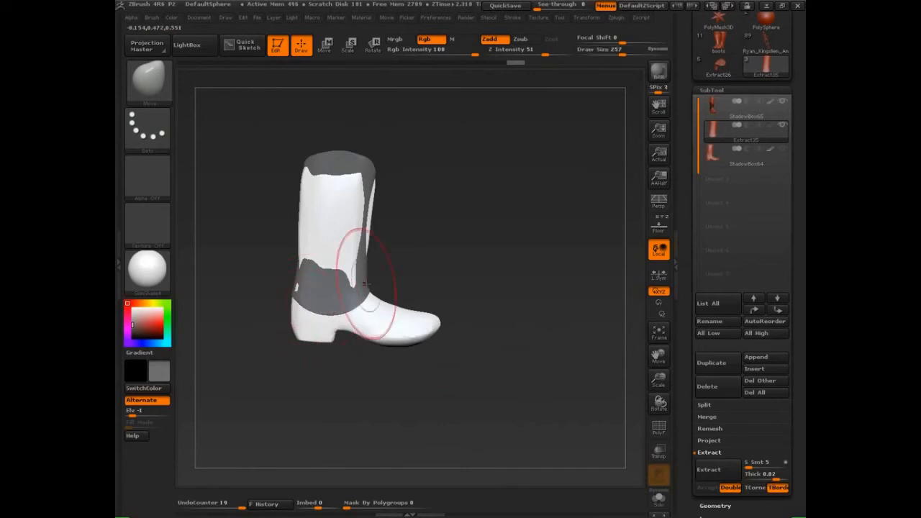
pyautogui.keyDown('alt'); pyautogui.moveTo(473, 278); pyautogui.dragTo(461, 293); pyautogui.keyUp('alt')
pyautogui.press(']')
pyautogui.moveTo(359, 368); pyautogui.dragTo(364, 356)
pyautogui.moveTo(287, 374); pyautogui.dragTo(294, 370)
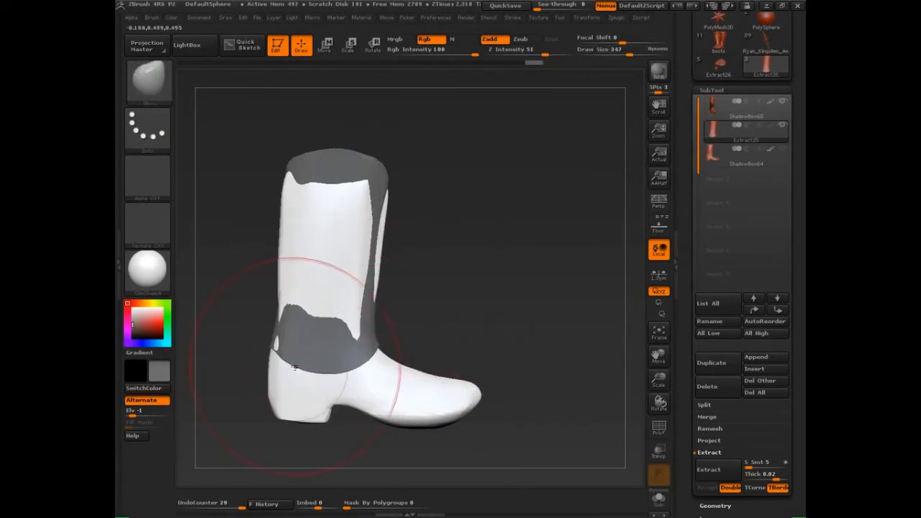
pyautogui.moveTo(475, 327); pyautogui.dragTo(312, 316)
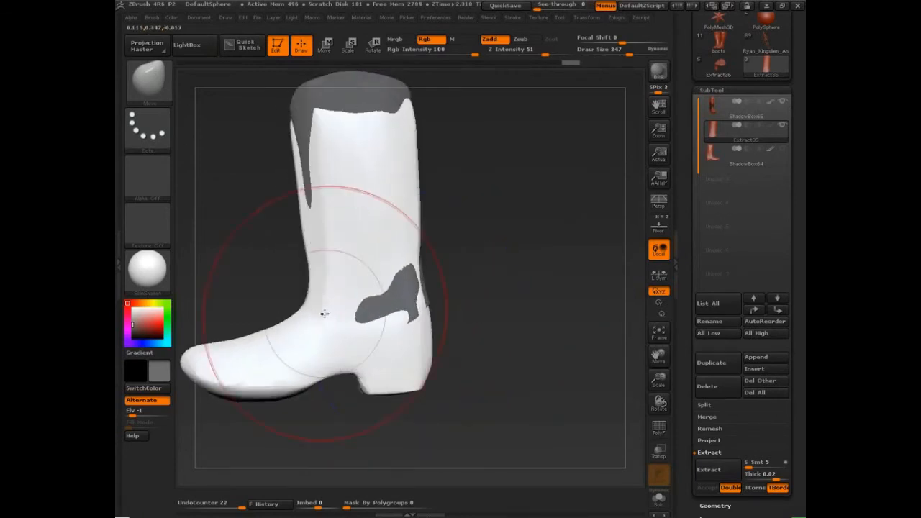
pyautogui.moveTo(406, 308); pyautogui.dragTo(422, 313)
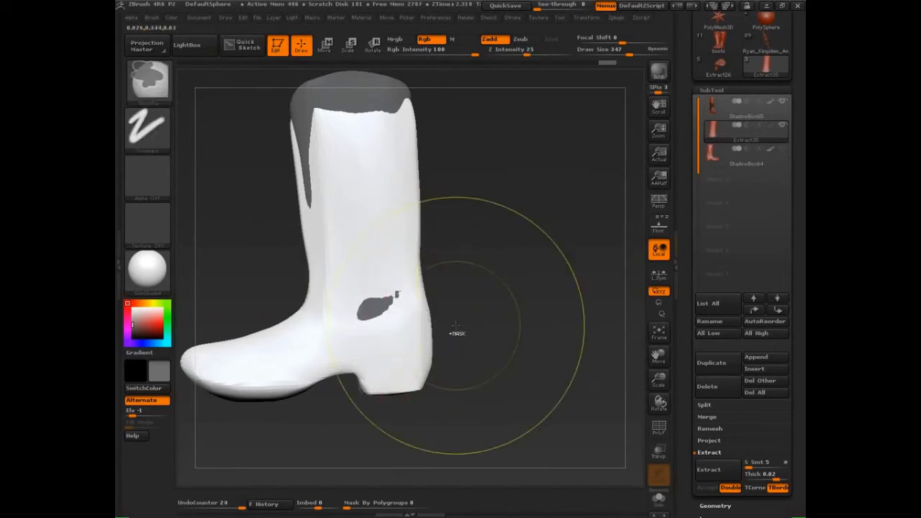
# - Turn on transparency and nudge the shaft's fit over the boot with the Move brush at a draw size of 113
pyautogui.hotkey('ctrl', 't')
pyautogui.moveTo(521, 414)
pyautogui.mouseDown()
pyautogui.moveTo(518, 403)
pyautogui.moveTo(539, 407)
pyautogui.moveTo(540, 426)
pyautogui.moveTo(581, 447)
pyautogui.mouseUp()
pyautogui.press('s')
pyautogui.moveTo(332, 268); pyautogui.dragTo(309, 278)
pyautogui.keyDown('shift'); pyautogui.moveTo(561, 351); pyautogui.dragTo(581, 333); pyautogui.keyUp('shift')
pyautogui.moveTo(581, 333)
pyautogui.mouseDown()
pyautogui.moveTo(509, 346)
pyautogui.moveTo(561, 346)
pyautogui.mouseUp()
# - Make the ShadowBox65 boot the active subtool and turn off transparency
pyautogui.click(747, 108)
pyautogui.moveTo(540, 294)
pyautogui.mouseDown()
pyautogui.moveTo(506, 315)
pyautogui.moveTo(501, 366)
pyautogui.mouseUp()
pyautogui.press('s')
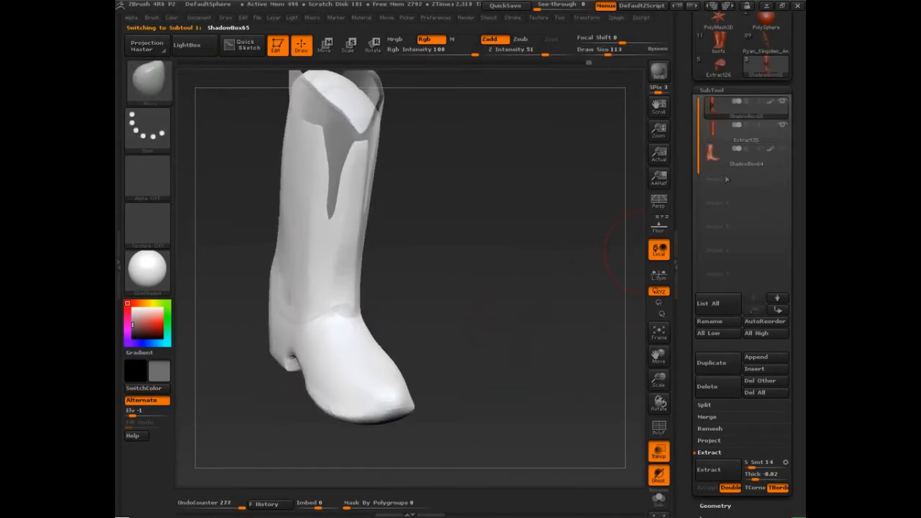
pyautogui.click(657, 452)
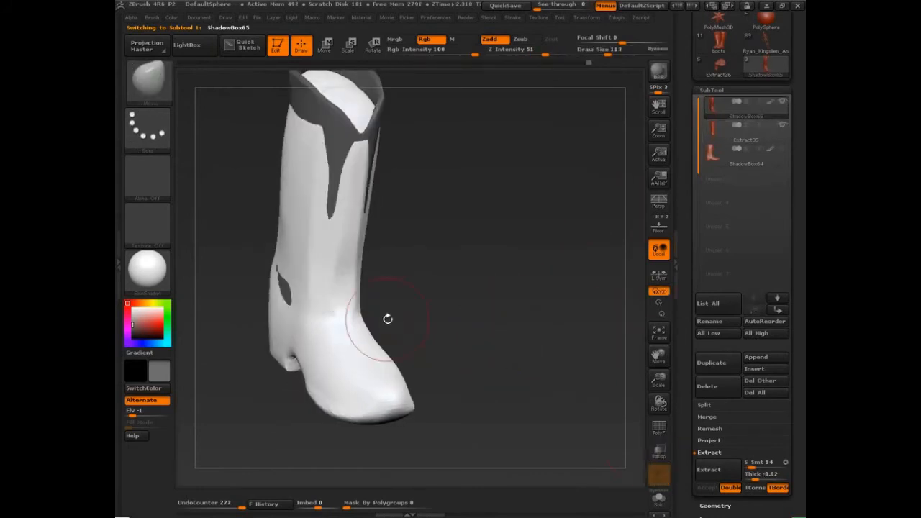
pyautogui.moveTo(391, 337)
pyautogui.keyDown('alt'); pyautogui.mouseDown()
pyautogui.moveTo(411, 343)
pyautogui.moveTo(422, 327)
pyautogui.mouseUp(); pyautogui.keyUp('alt')
# - Paint a mask over the boot's foot and ankle at a draw size of 50, with a strip rising up the front
pyautogui.moveTo(355, 262)
pyautogui.keyDown('ctrl'); pyautogui.mouseDown()
pyautogui.moveTo(353, 295)
pyautogui.moveTo(331, 302)
pyautogui.moveTo(307, 331)
pyautogui.moveTo(321, 359)
pyautogui.moveTo(414, 406)
pyautogui.moveTo(339, 317)
pyautogui.moveTo(380, 298)
pyautogui.mouseUp(); pyautogui.keyUp('ctrl')
pyautogui.press('s')
pyautogui.moveTo(460, 302)
pyautogui.mouseDown()
pyautogui.moveTo(349, 234)
pyautogui.moveTo(436, 333)
pyautogui.moveTo(320, 357)
pyautogui.moveTo(220, 337)
pyautogui.moveTo(212, 291)
pyautogui.moveTo(226, 302)
pyautogui.moveTo(216, 279)
pyautogui.moveTo(210, 285)
pyautogui.moveTo(223, 269)
pyautogui.moveTo(316, 328)
pyautogui.mouseUp()
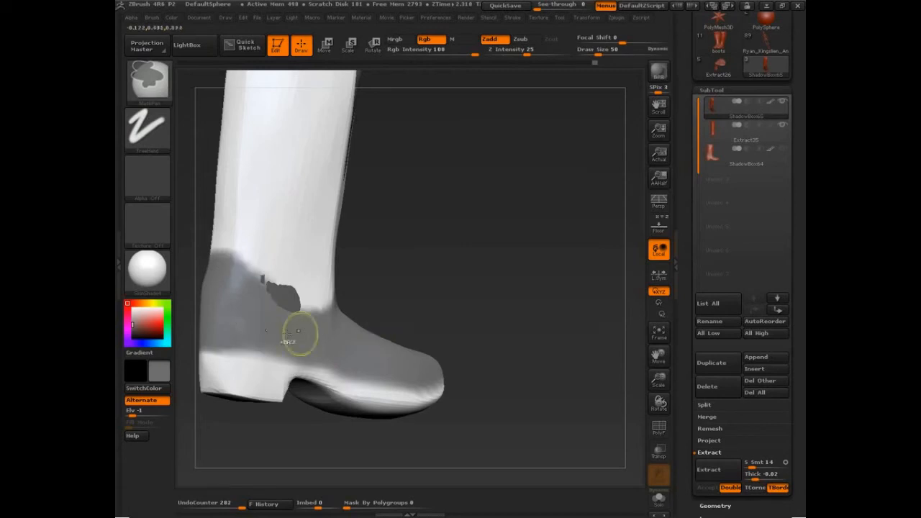
pyautogui.moveTo(337, 297)
pyautogui.mouseDown()
pyautogui.moveTo(453, 291)
pyautogui.moveTo(457, 311)
pyautogui.moveTo(435, 371)
pyautogui.mouseUp()
pyautogui.moveTo(361, 321)
pyautogui.mouseDown()
pyautogui.moveTo(335, 281)
pyautogui.moveTo(312, 288)
pyautogui.moveTo(329, 261)
pyautogui.moveTo(342, 278)
pyautogui.moveTo(330, 302)
pyautogui.mouseUp()
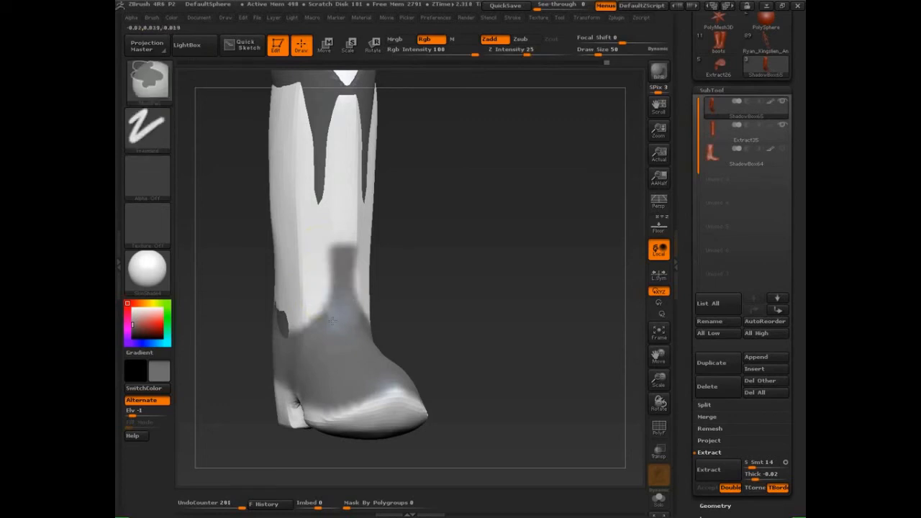
# - Extend the foot mask down to the sole line around the toe and side, and straighten its edge above the heel
pyautogui.moveTo(431, 356); pyautogui.dragTo(460, 365)
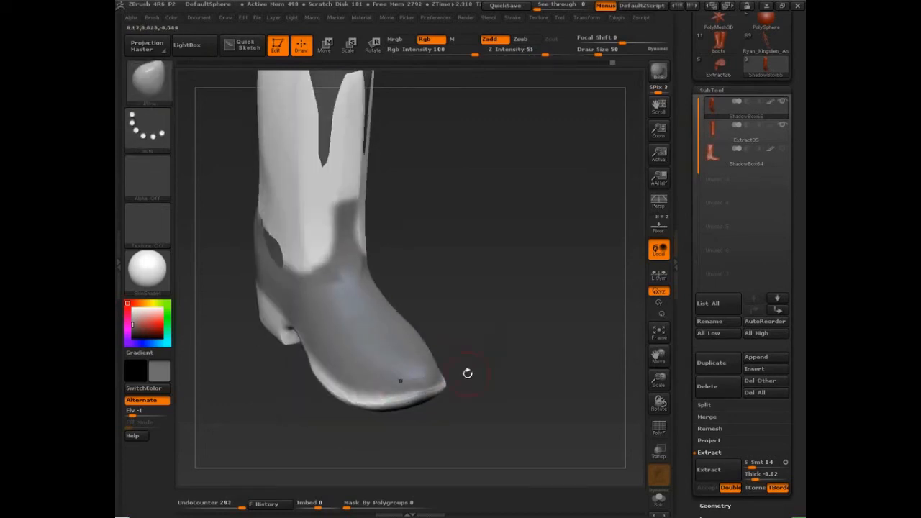
pyautogui.moveTo(467, 372); pyautogui.dragTo(516, 362)
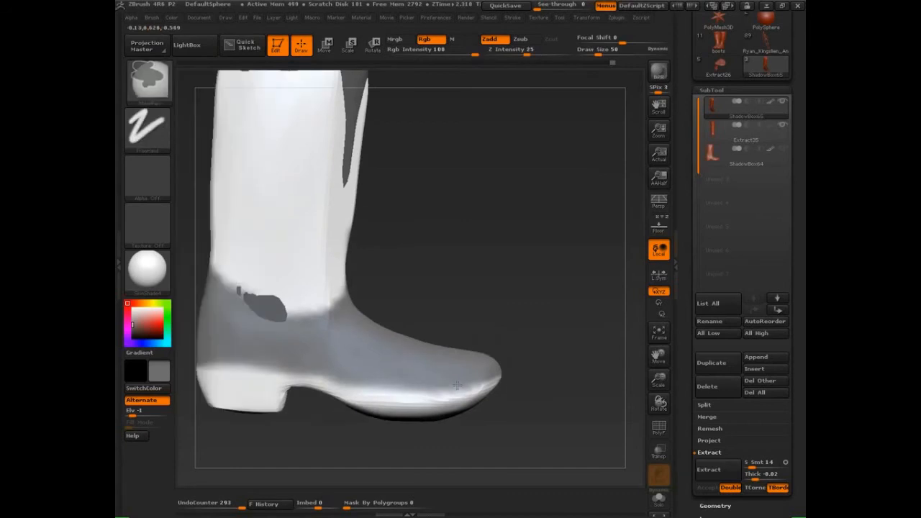
pyautogui.moveTo(457, 386); pyautogui.dragTo(367, 384)
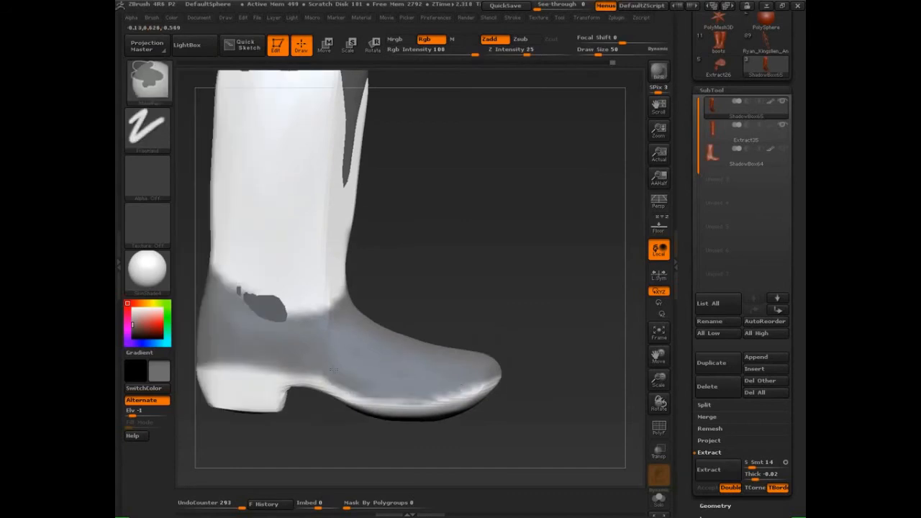
pyautogui.moveTo(295, 360)
pyautogui.mouseDown()
pyautogui.moveTo(220, 367)
pyautogui.moveTo(195, 350)
pyautogui.mouseUp()
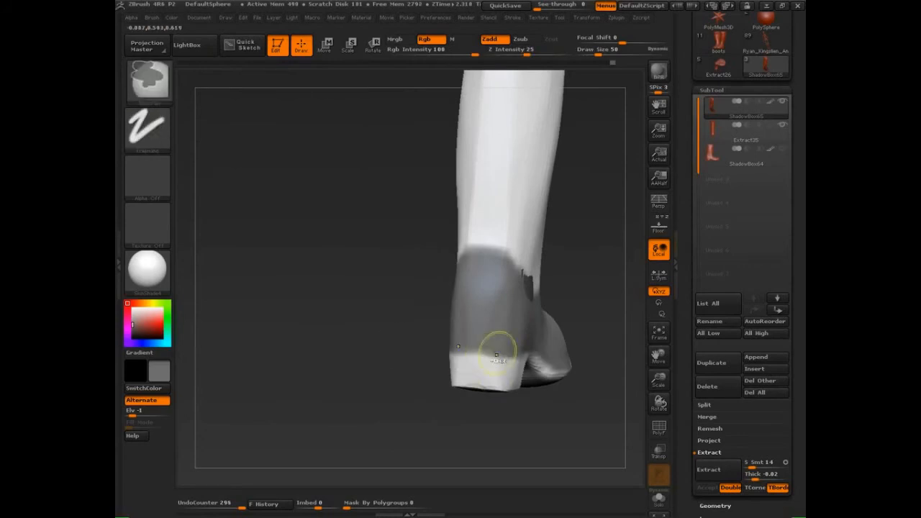
pyautogui.moveTo(499, 350)
pyautogui.mouseDown()
pyautogui.moveTo(475, 356)
pyautogui.moveTo(503, 373)
pyautogui.mouseUp()
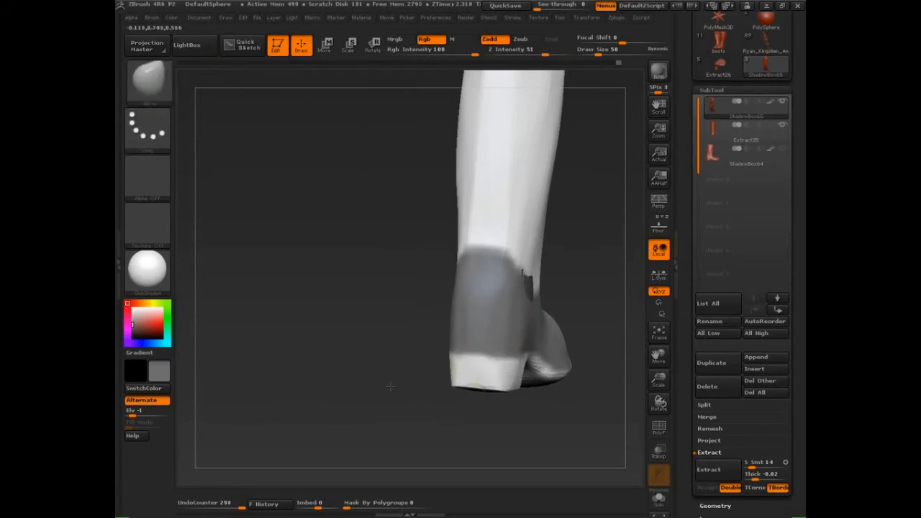
# - Display the boot's polyframe and examine the polygroups and edge flow around the heel
pyautogui.moveTo(390, 386); pyautogui.dragTo(586, 317)
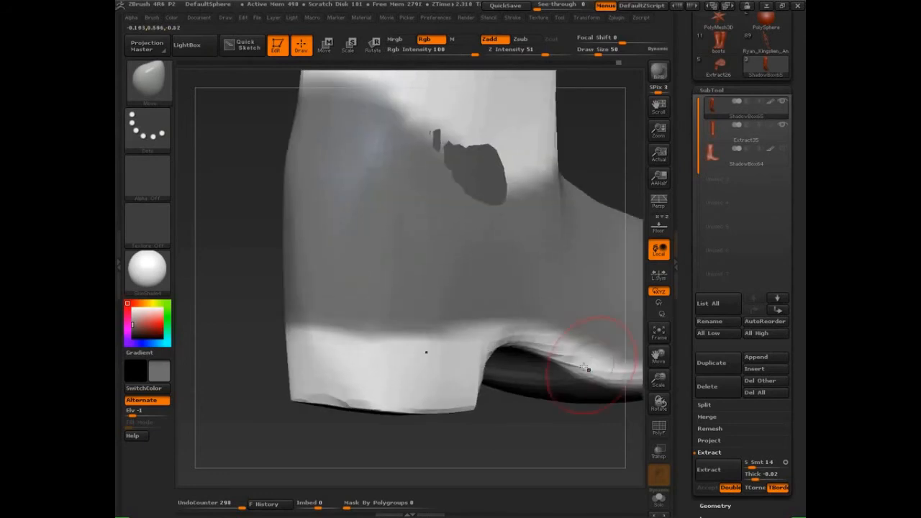
pyautogui.press('shift')
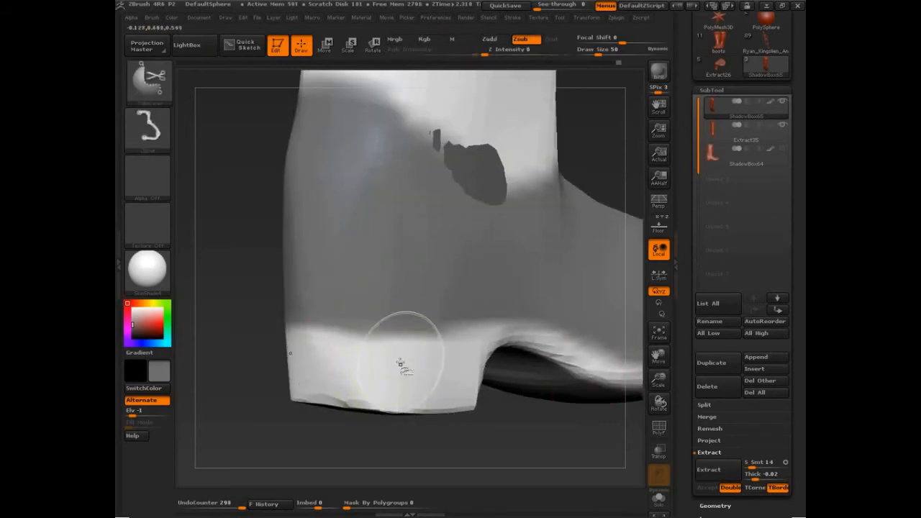
pyautogui.click(647, 431)
pyautogui.hotkey('ctrl', 'shift')
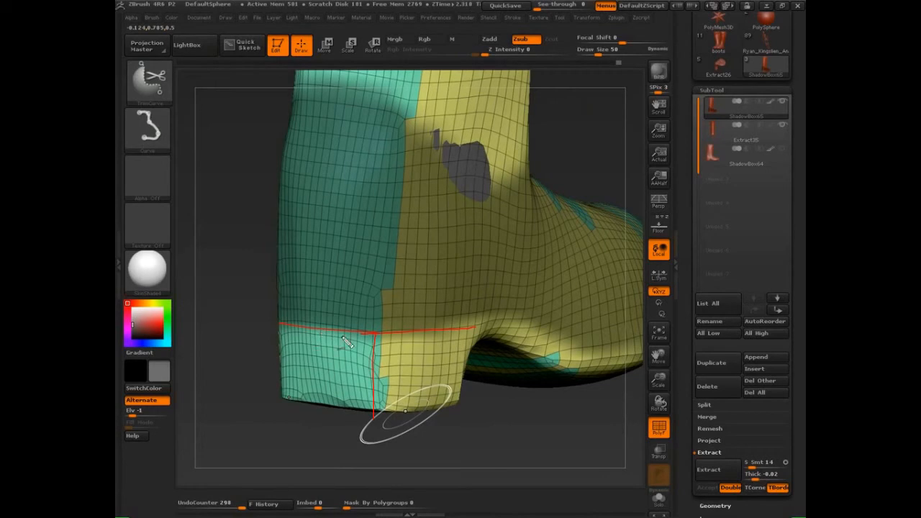
# - Turn off the polyframe and extract the masked foot area as a new subtool with S Smt 14 and thickness -0.02
pyautogui.moveTo(352, 385); pyautogui.dragTo(332, 434)
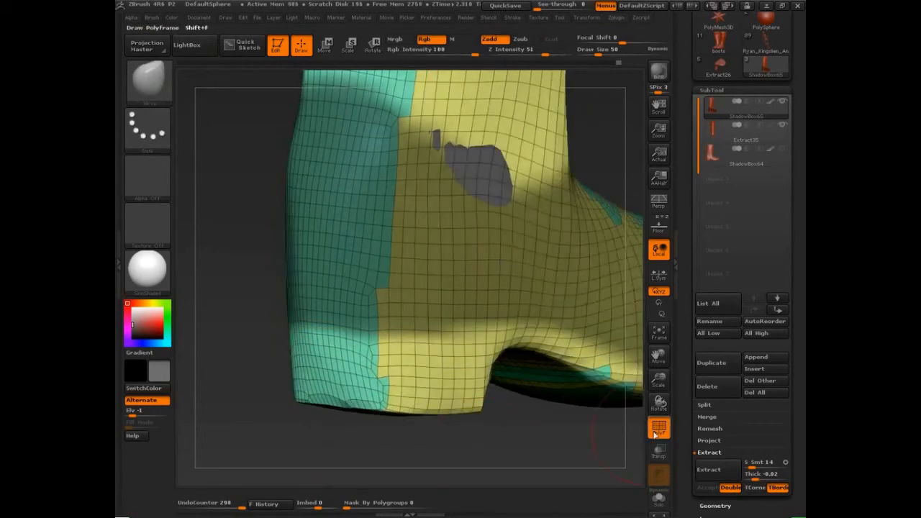
pyautogui.hotkey('shift', 'f')
pyautogui.moveTo(497, 431); pyautogui.dragTo(622, 343)
pyautogui.scroll(-3, 698, 414)
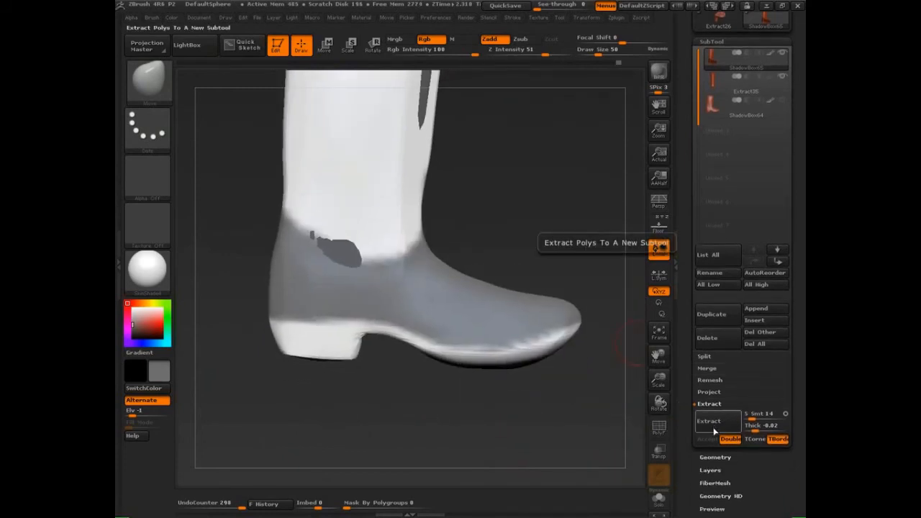
pyautogui.click(714, 428)
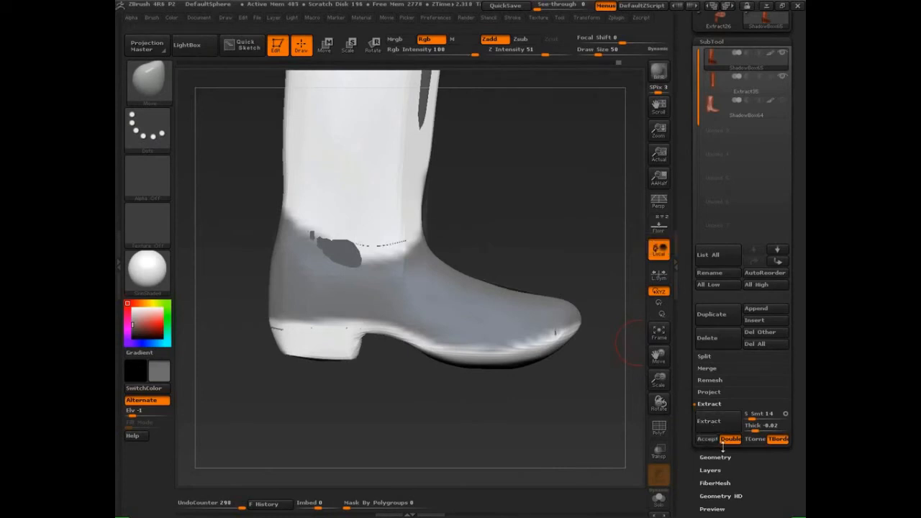
pyautogui.click(714, 439)
# - Select the extracted foot piece, hide the base boot, flip the piece's normals and clear its mask
pyautogui.click(713, 82)
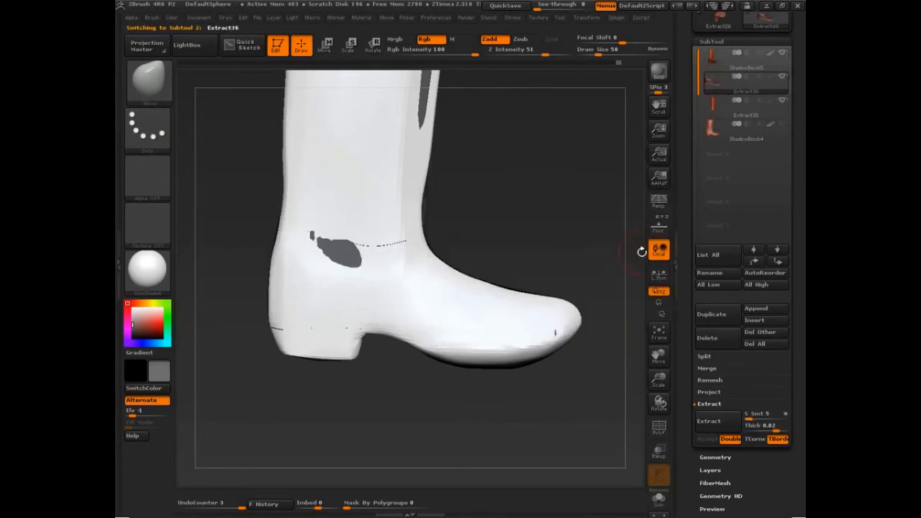
pyautogui.click(784, 60)
pyautogui.scroll(-5, 741, 431)
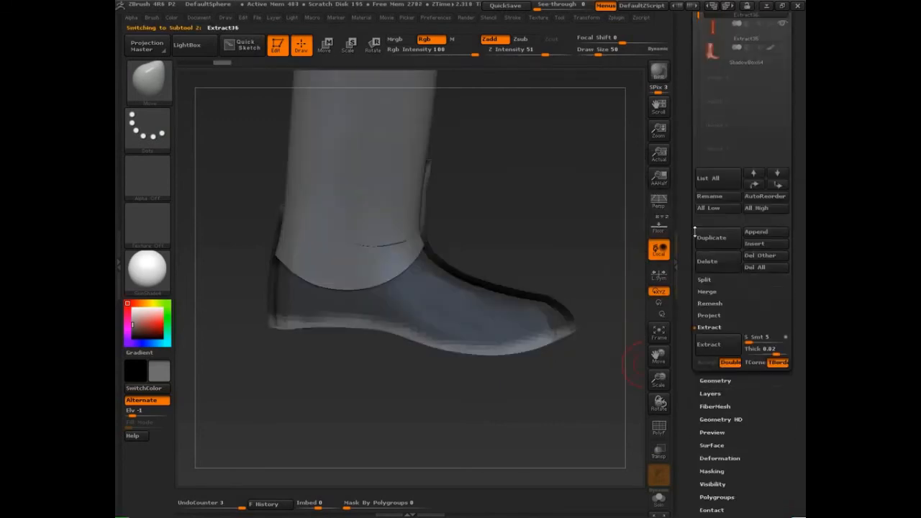
pyautogui.click(742, 447)
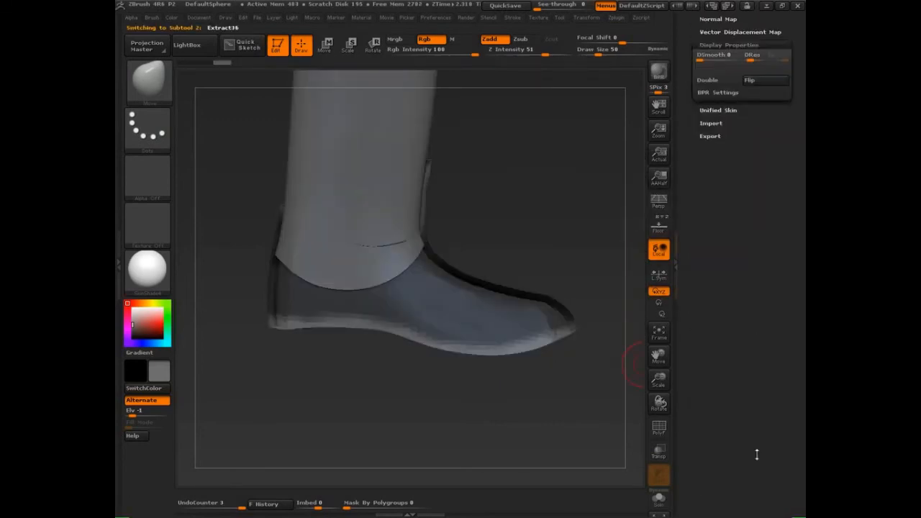
pyautogui.click(765, 80)
pyautogui.moveTo(587, 256); pyautogui.dragTo(538, 252)
pyautogui.moveTo(538, 251)
pyautogui.keyDown('ctrl'); pyautogui.mouseDown()
pyautogui.moveTo(571, 279)
pyautogui.moveTo(550, 279)
pyautogui.mouseUp(); pyautogui.keyUp('ctrl')
pyautogui.press('s')
pyautogui.moveTo(550, 279)
pyautogui.mouseDown()
pyautogui.moveTo(598, 288)
pyautogui.moveTo(568, 263)
pyautogui.mouseUp()
# - Make the extracted boot shaft the active subtool and set the draw size to 24
pyautogui.moveTo(734, 210); pyautogui.dragTo(739, 296)
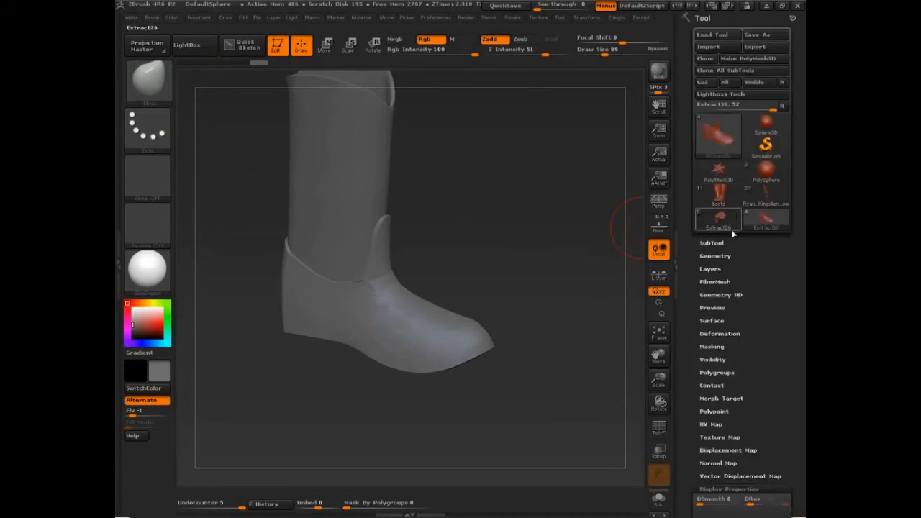
pyautogui.click(748, 242)
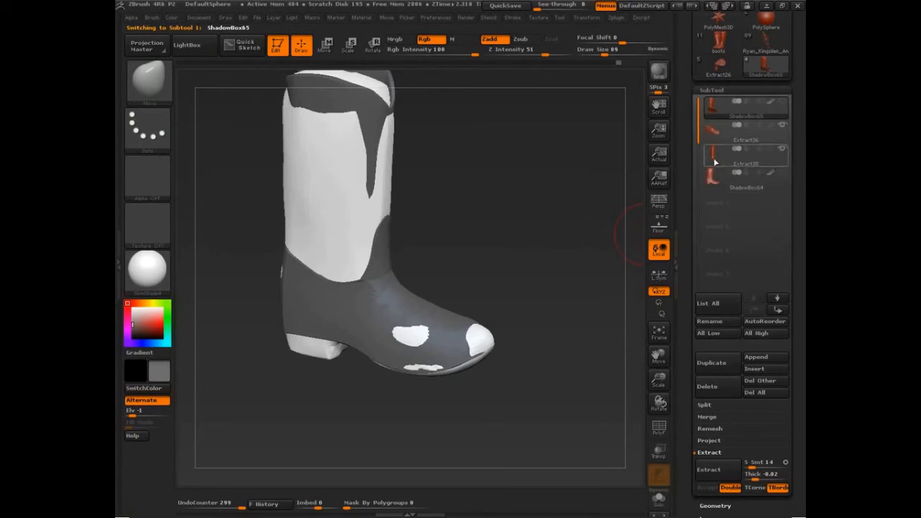
pyautogui.click(713, 157)
pyautogui.moveTo(561, 324)
pyautogui.mouseDown()
pyautogui.moveTo(524, 333)
pyautogui.moveTo(512, 384)
pyautogui.moveTo(481, 384)
pyautogui.moveTo(516, 407)
pyautogui.moveTo(516, 381)
pyautogui.moveTo(595, 418)
pyautogui.moveTo(598, 431)
pyautogui.mouseUp()
pyautogui.keyDown('alt'); pyautogui.moveTo(582, 382); pyautogui.dragTo(565, 353); pyautogui.keyUp('alt')
pyautogui.click(592, 54)
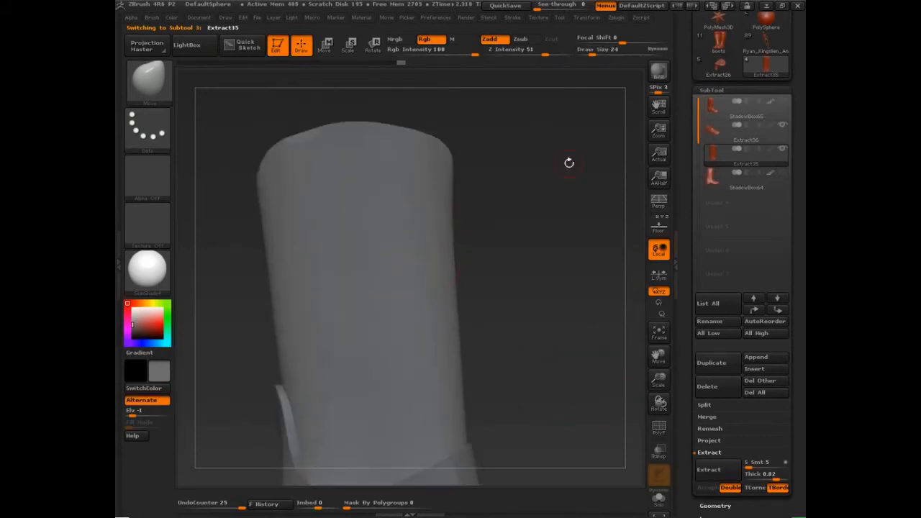
# - Check the base boot against the shaft, and display the polyframe with the Extract35 shaft active
pyautogui.click(713, 109)
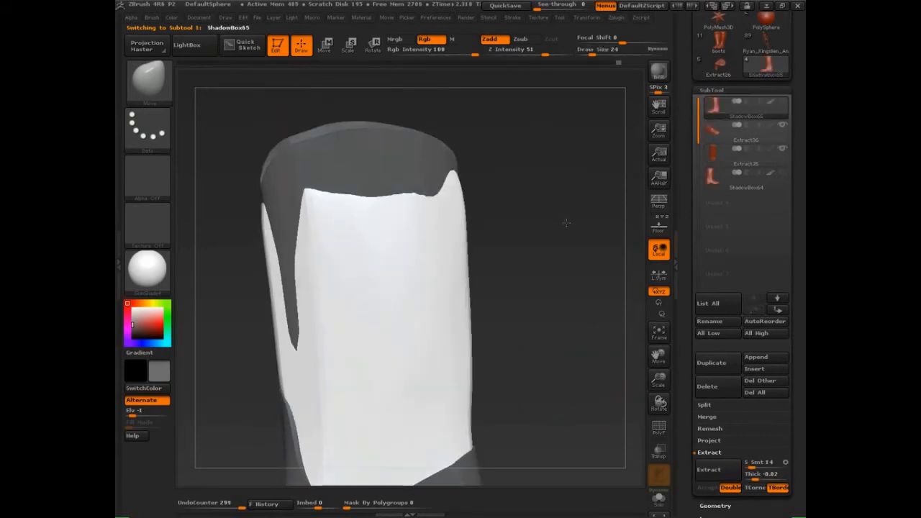
pyautogui.click(711, 156)
pyautogui.moveTo(566, 230); pyautogui.dragTo(514, 302)
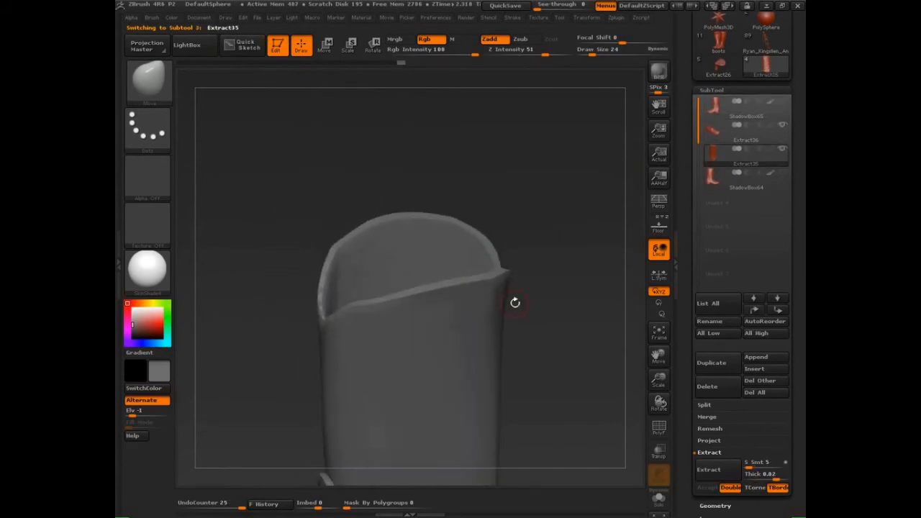
pyautogui.hotkey('shift', 'f')
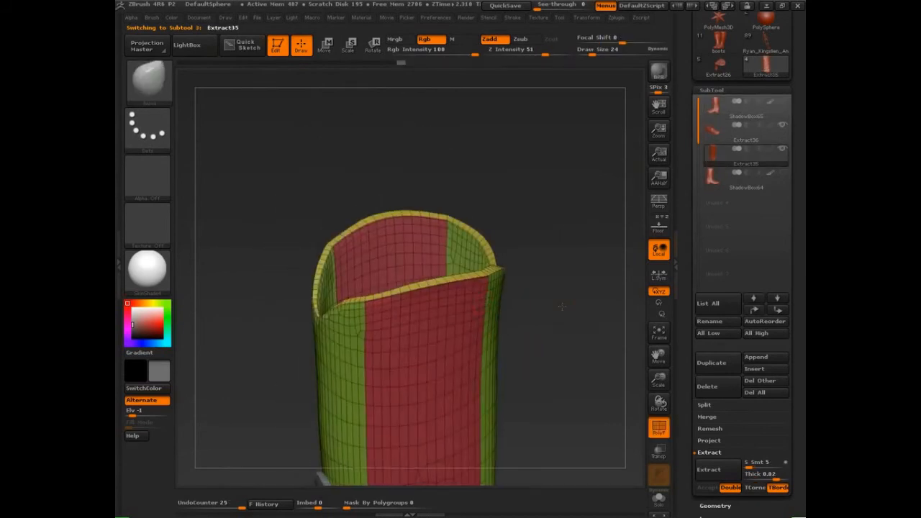
pyautogui.moveTo(523, 307)
pyautogui.mouseDown()
pyautogui.moveTo(540, 280)
pyautogui.moveTo(494, 290)
pyautogui.mouseUp()
pyautogui.keyDown('ctrl'); pyautogui.moveTo(350, 135); pyautogui.dragTo(393, 209); pyautogui.keyUp('ctrl')
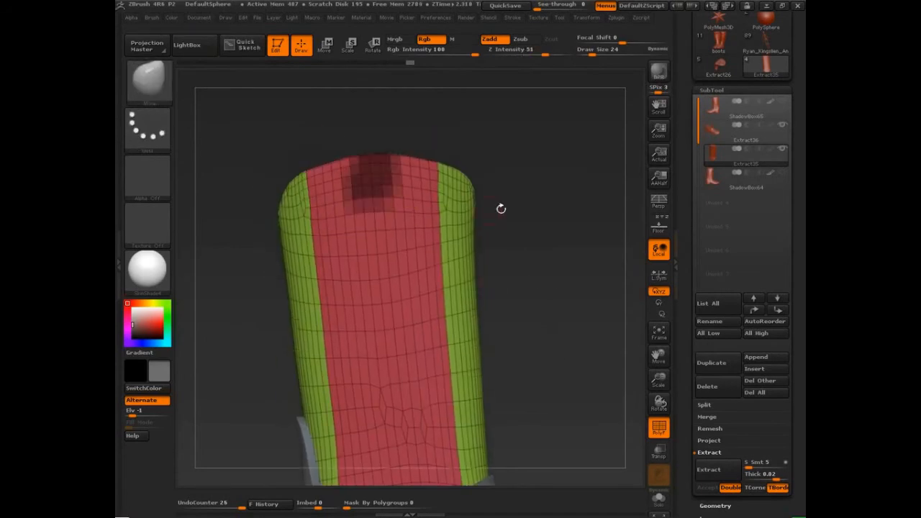
pyautogui.hotkey('shift', 'z')
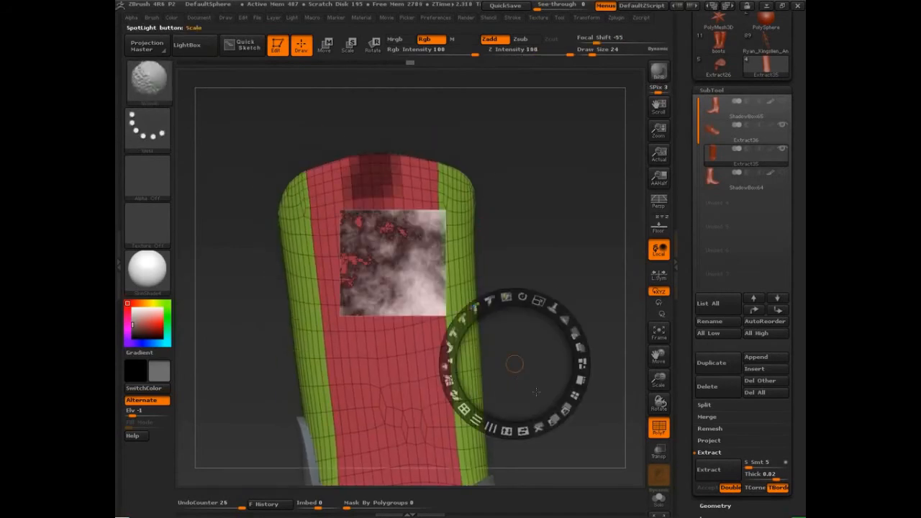
pyautogui.hotkey('shift', 'z')
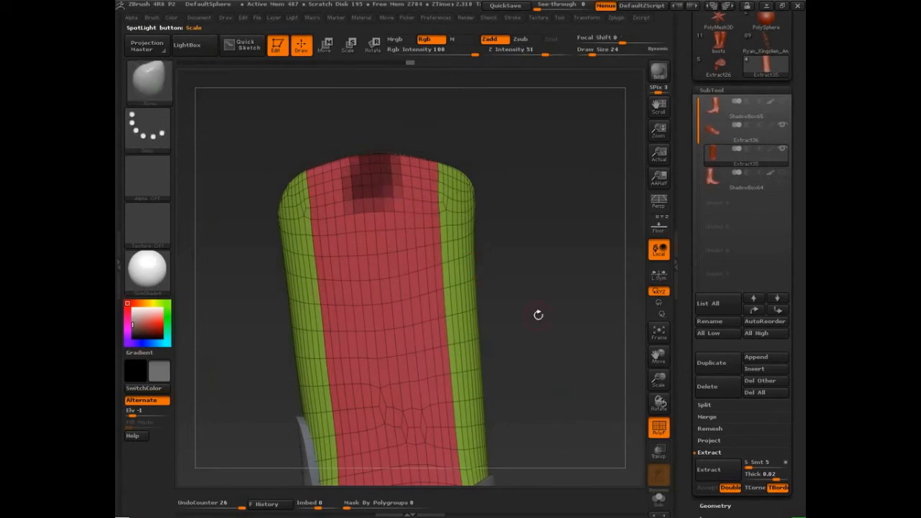
pyautogui.moveTo(537, 309)
pyautogui.keyDown('ctrl'); pyautogui.mouseDown()
pyautogui.moveTo(538, 347)
pyautogui.moveTo(576, 413)
pyautogui.mouseUp(); pyautogui.keyUp('ctrl')
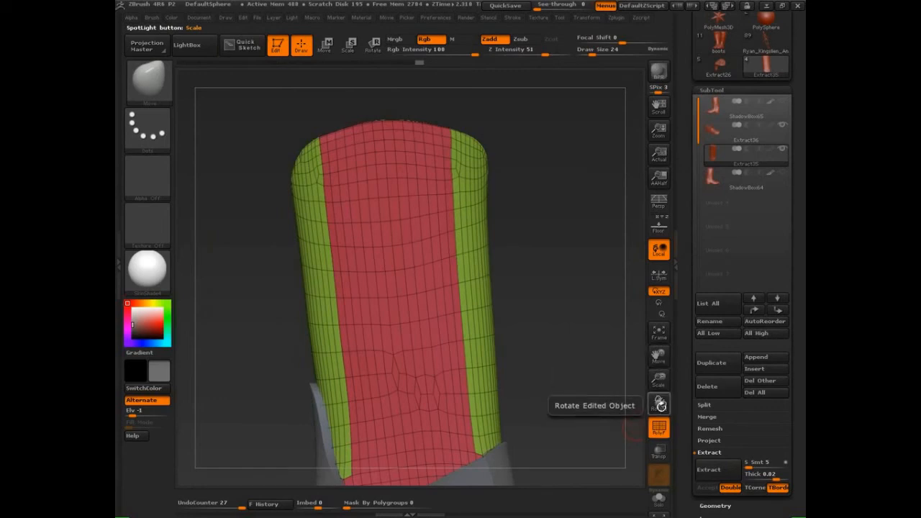
pyautogui.press('shift')
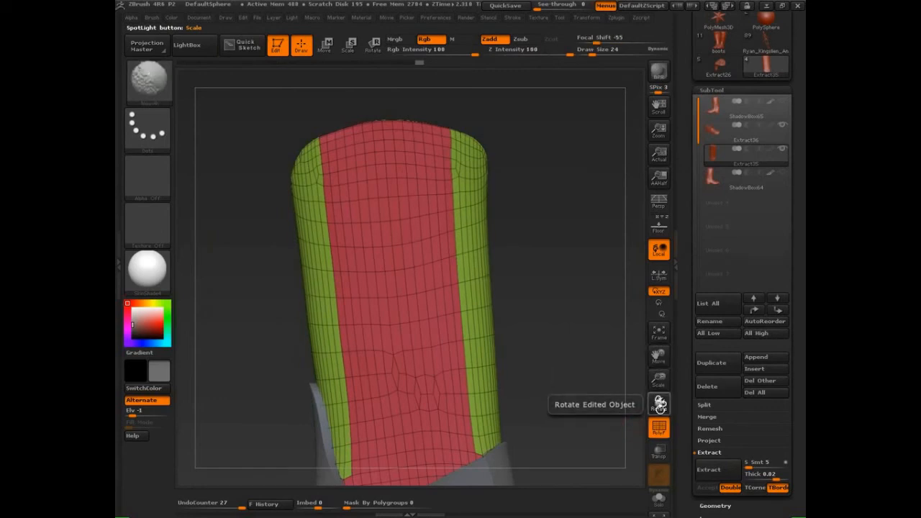
pyautogui.moveTo(660, 405)
pyautogui.keyDown('shift'); pyautogui.mouseDown()
pyautogui.moveTo(599, 418)
pyautogui.moveTo(679, 400)
pyautogui.moveTo(804, 407)
pyautogui.mouseUp(); pyautogui.keyUp('shift')
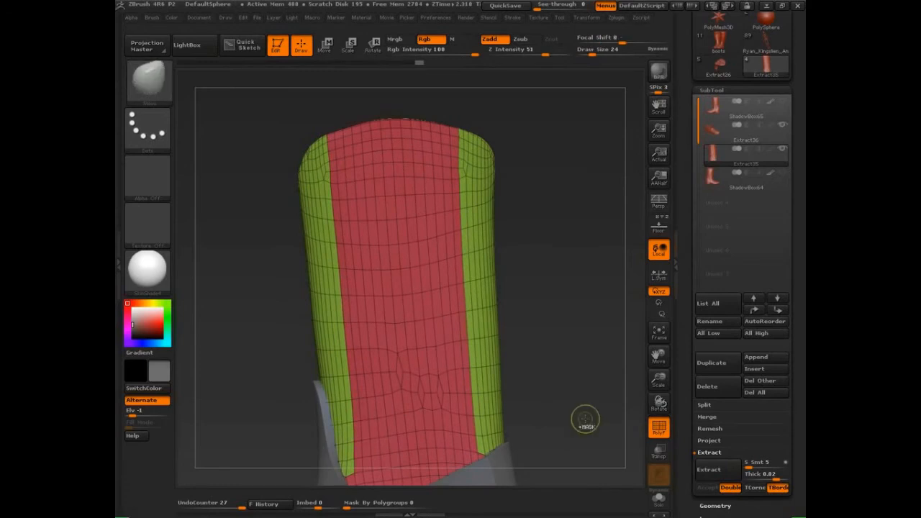
pyautogui.hotkey('ctrl', 'shift')
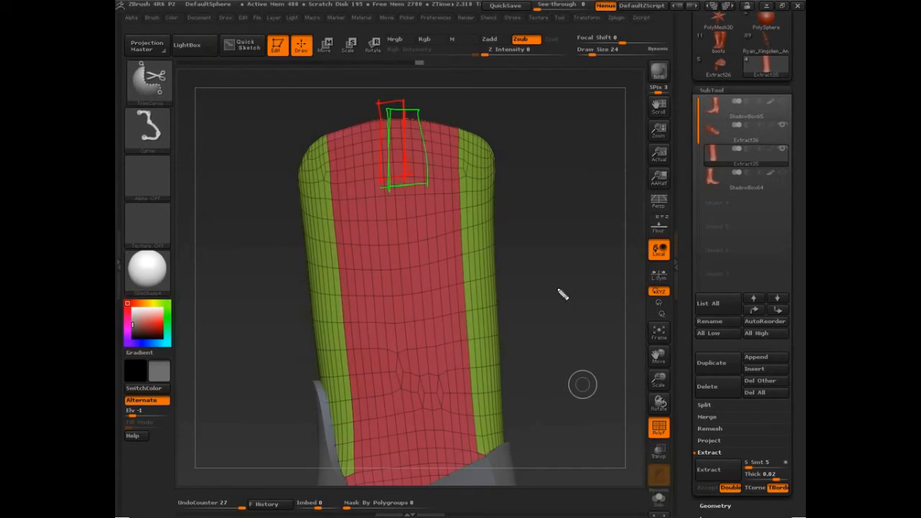
pyautogui.press('Escape')
pyautogui.moveTo(563, 305); pyautogui.dragTo(552, 315)
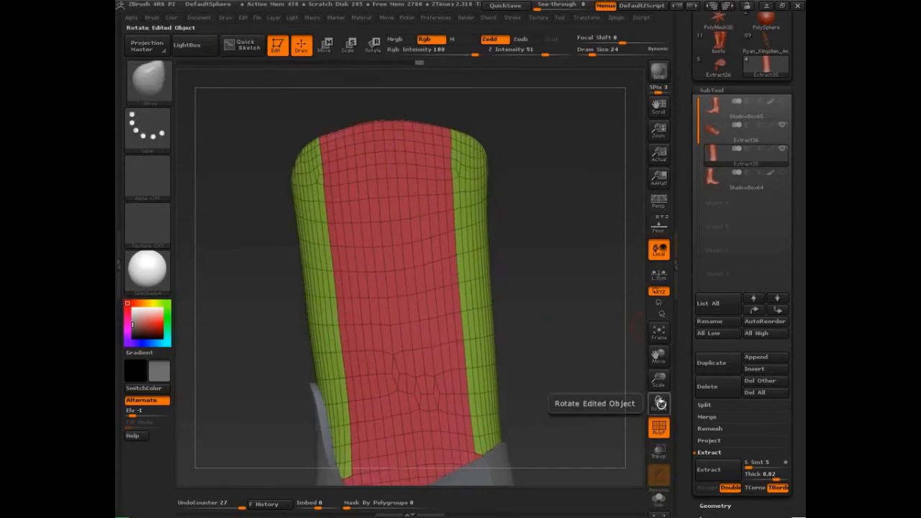
pyautogui.keyDown('ctrl'); pyautogui.moveTo(660, 404); pyautogui.dragTo(693, 402); pyautogui.keyUp('ctrl')
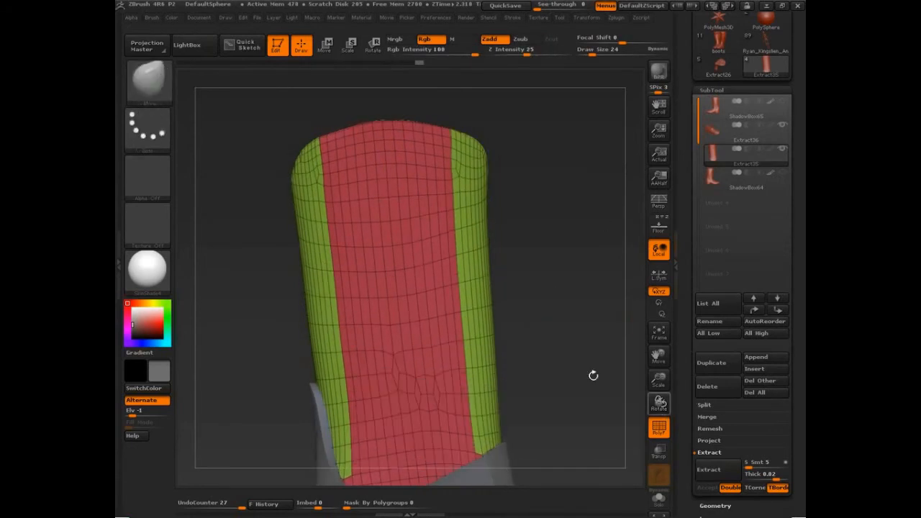
pyautogui.press('ctrl')
pyautogui.click(660, 426)
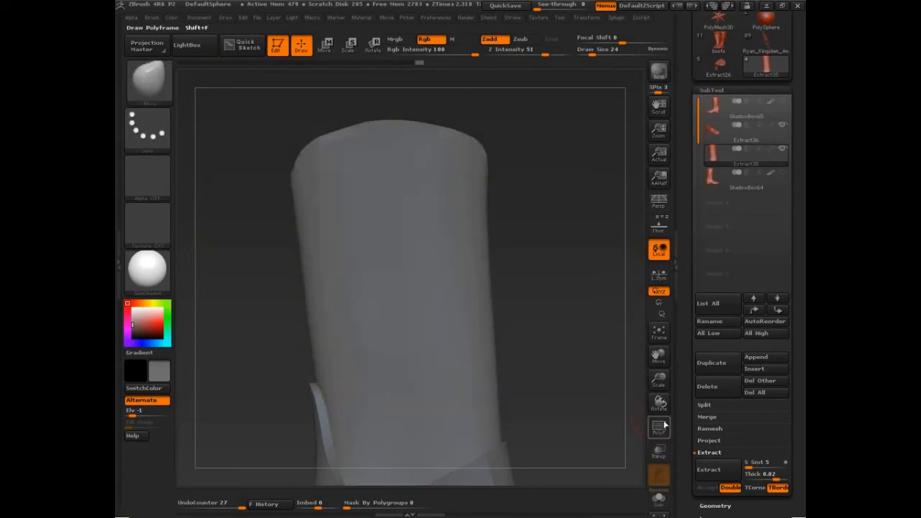
pyautogui.click(660, 428)
pyautogui.press('ctrl')
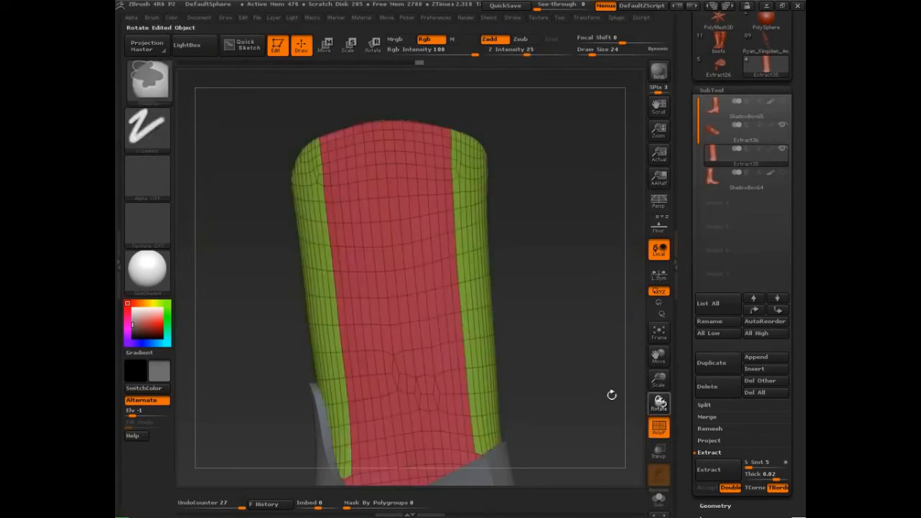
pyautogui.moveTo(593, 400); pyautogui.dragTo(581, 405)
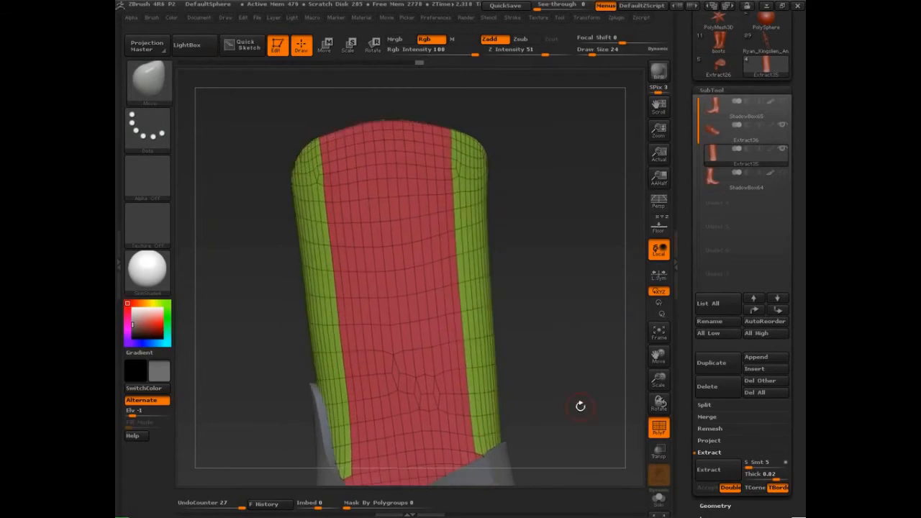
pyautogui.press('shift')
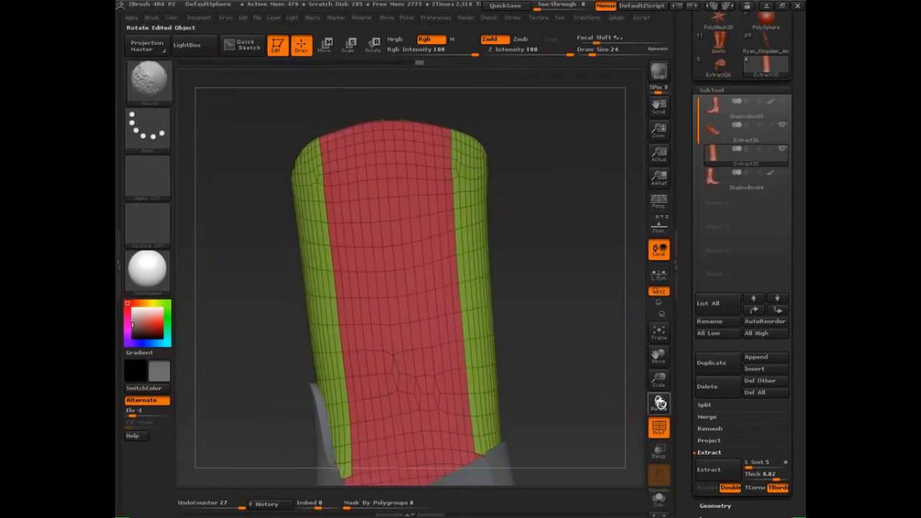
pyautogui.moveTo(659, 403)
pyautogui.mouseDown()
pyautogui.moveTo(609, 401)
pyautogui.moveTo(794, 407)
pyautogui.moveTo(666, 401)
pyautogui.moveTo(724, 401)
pyautogui.moveTo(569, 419)
pyautogui.moveTo(545, 410)
pyautogui.moveTo(578, 263)
pyautogui.moveTo(536, 418)
pyautogui.mouseUp()
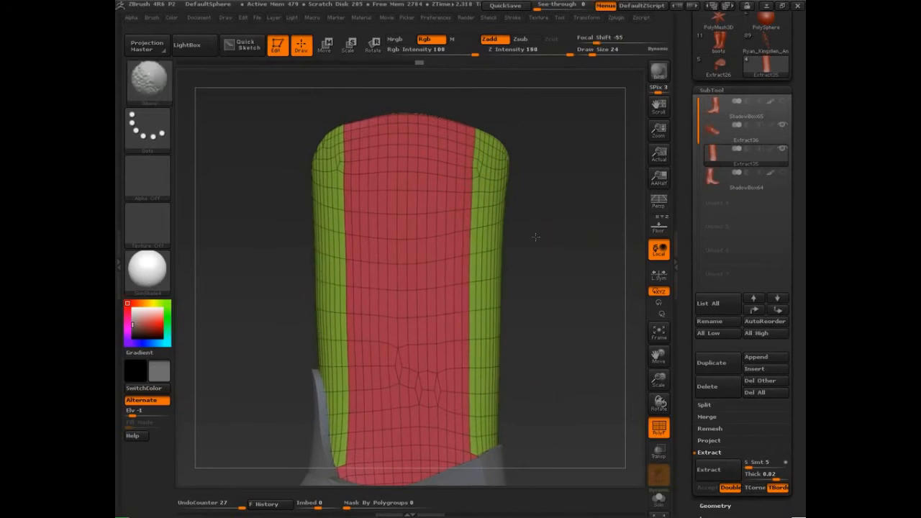
pyautogui.moveTo(536, 237)
pyautogui.mouseDown()
pyautogui.moveTo(561, 187)
pyautogui.moveTo(529, 410)
pyautogui.moveTo(500, 207)
pyautogui.moveTo(507, 126)
pyautogui.moveTo(526, 440)
pyautogui.moveTo(343, 228)
pyautogui.moveTo(302, 302)
pyautogui.moveTo(403, 216)
pyautogui.moveTo(473, 389)
pyautogui.mouseUp()
pyautogui.moveTo(781, 436)
pyautogui.keyDown('shift'); pyautogui.mouseDown()
pyautogui.moveTo(329, 247)
pyautogui.moveTo(453, 201)
pyautogui.moveTo(665, 269)
pyautogui.mouseUp(); pyautogui.keyUp('shift')
pyautogui.moveTo(504, 333); pyautogui.dragTo(453, 306)
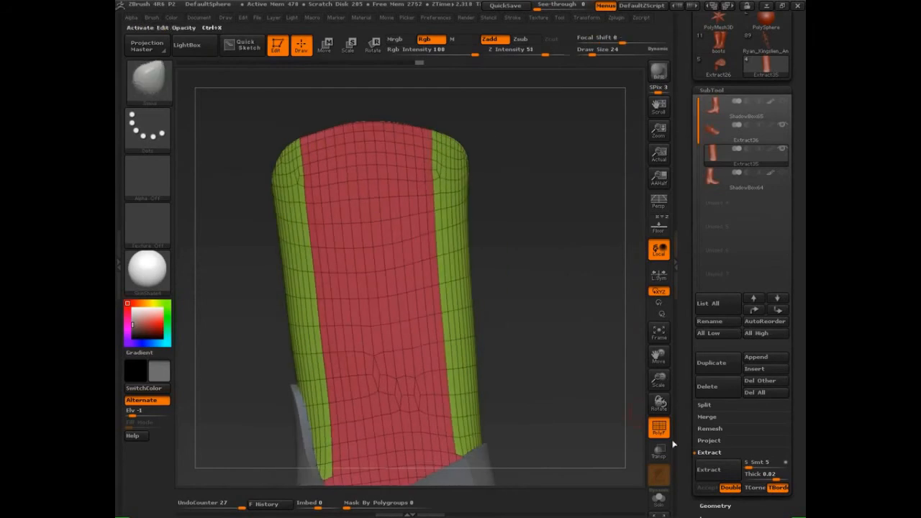
pyautogui.press('ctrl')
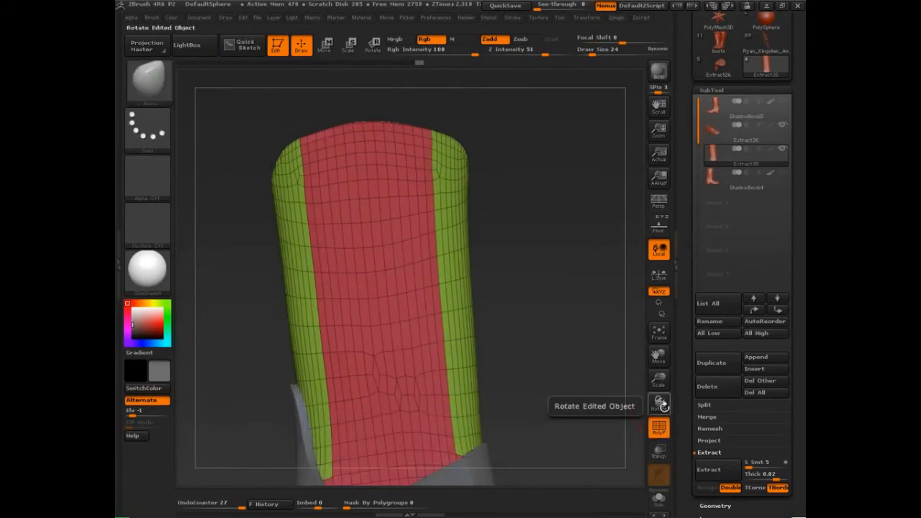
pyautogui.press('ctrl')
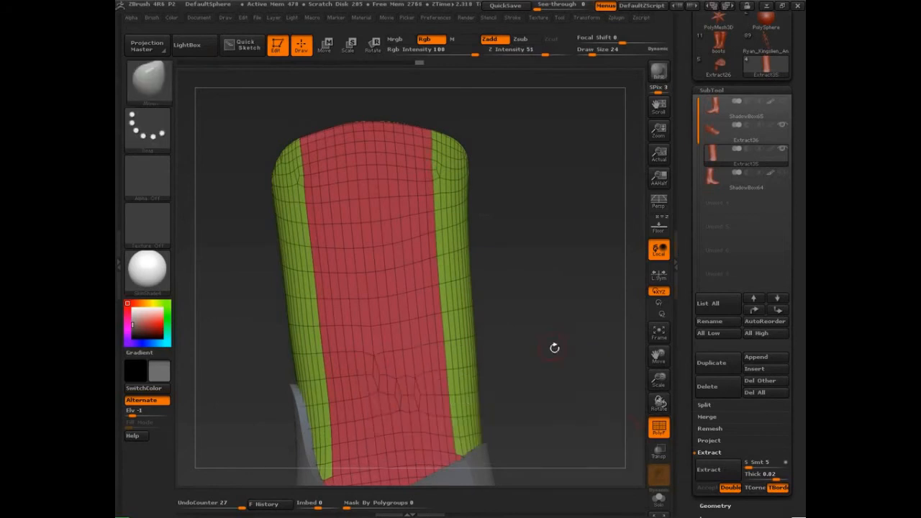
pyautogui.press('shift')
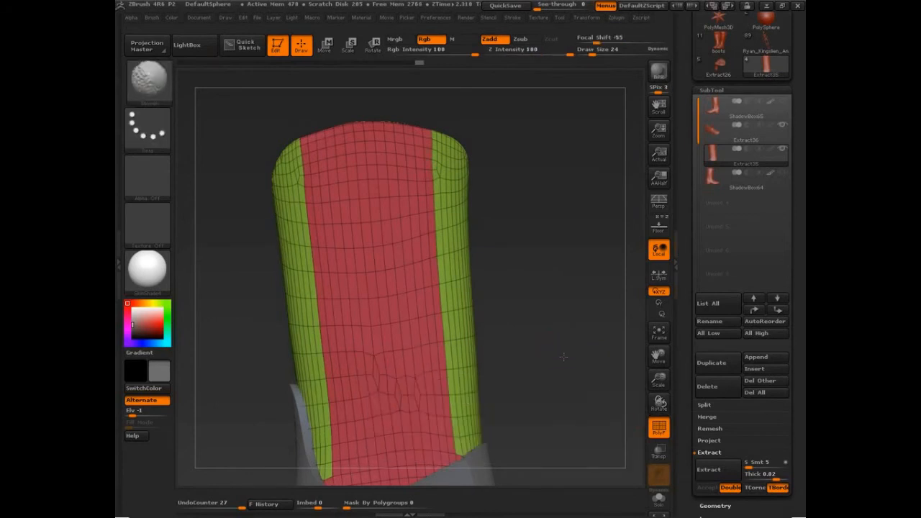
# - Mask a narrow vertical strip down from the centre of the shaft's side rim, seen straight on, so both sides are covered
pyautogui.moveTo(563, 356)
pyautogui.mouseDown()
pyautogui.moveTo(681, 378)
pyautogui.moveTo(590, 393)
pyautogui.moveTo(382, 399)
pyautogui.mouseUp()
pyautogui.press('shift')
pyautogui.moveTo(424, 367); pyautogui.dragTo(465, 360)
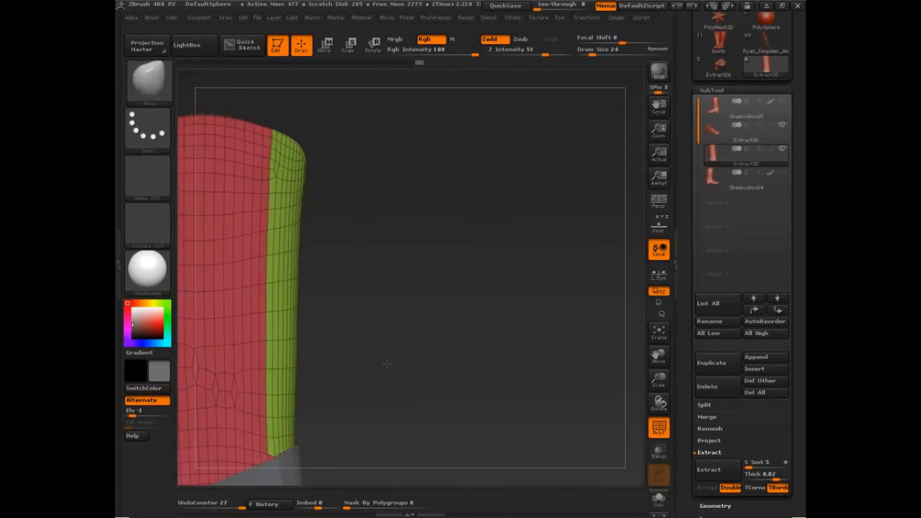
pyautogui.moveTo(382, 364); pyautogui.dragTo(530, 373)
pyautogui.keyDown('ctrl'); pyautogui.moveTo(330, 102); pyautogui.dragTo(361, 192); pyautogui.keyUp('ctrl')
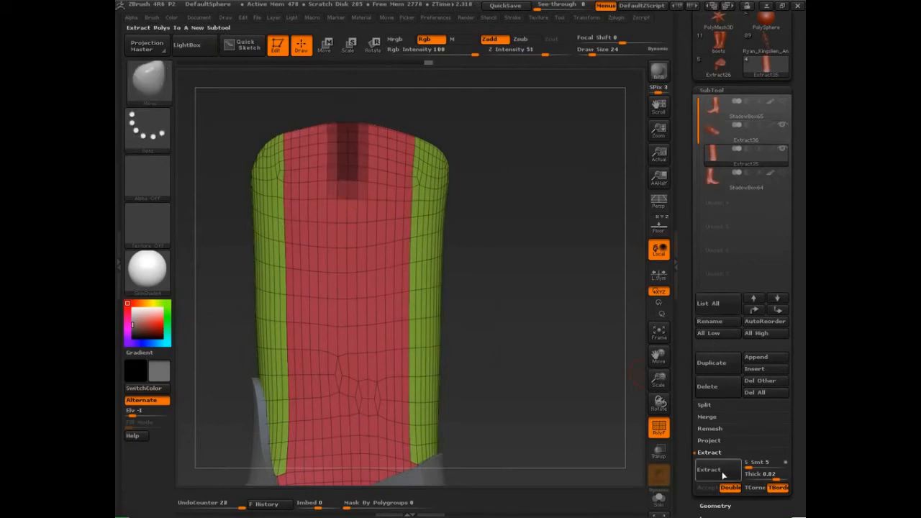
# - Extract the masked rim strips as a new pull-strap subtool with S Smt 5 and thickness 0.02
pyautogui.click(781, 472)
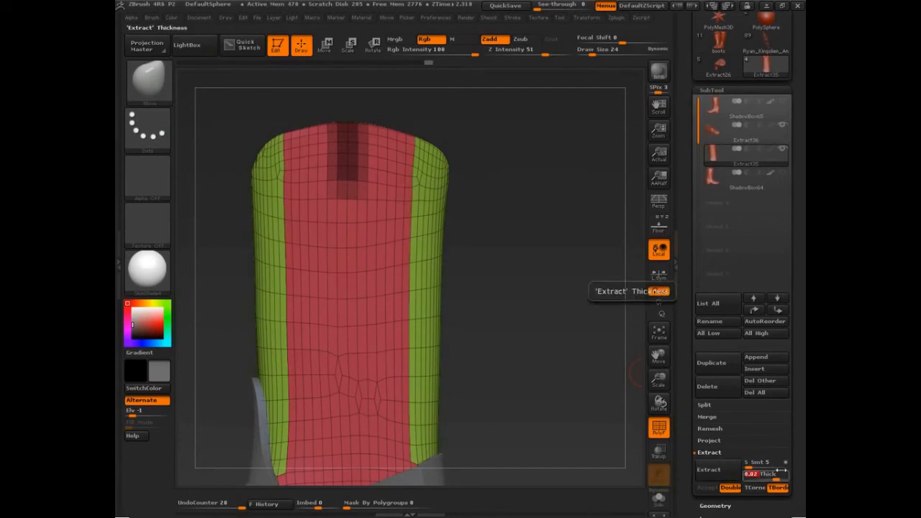
pyautogui.click(715, 475)
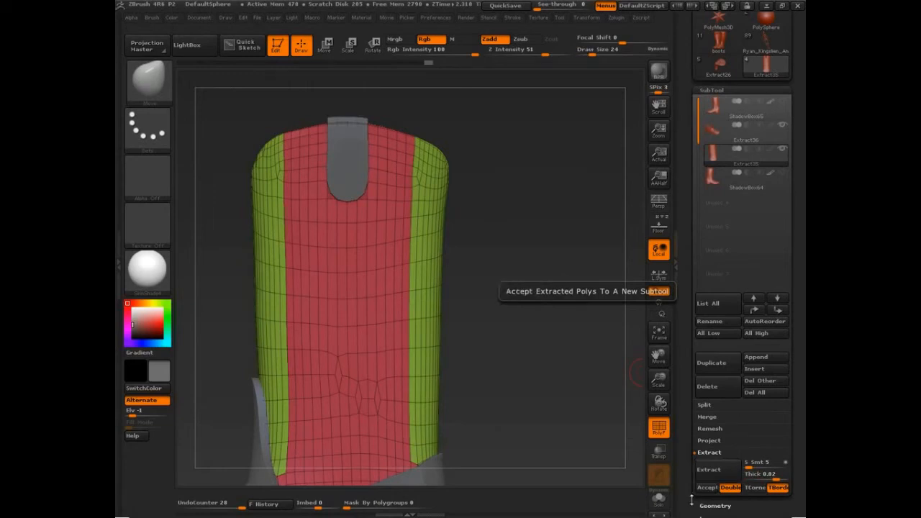
pyautogui.click(707, 487)
pyautogui.moveTo(533, 414); pyautogui.dragTo(553, 289)
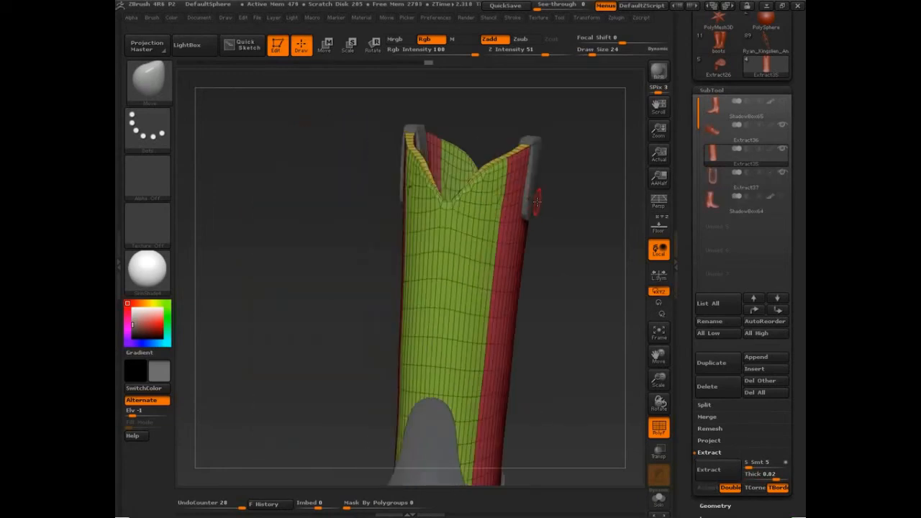
# - Make the extracted pull straps the active subtool and raise their upper ends above the boot rim with the Move brush at draw size 170
pyautogui.keyDown('alt'); pyautogui.click(536, 204); pyautogui.keyUp('alt')
pyautogui.press('s')
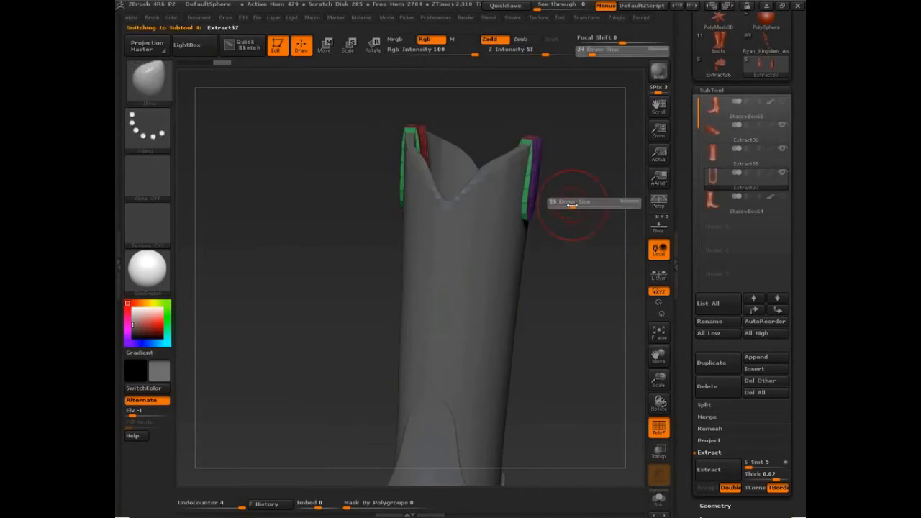
pyautogui.moveTo(584, 204); pyautogui.dragTo(591, 204)
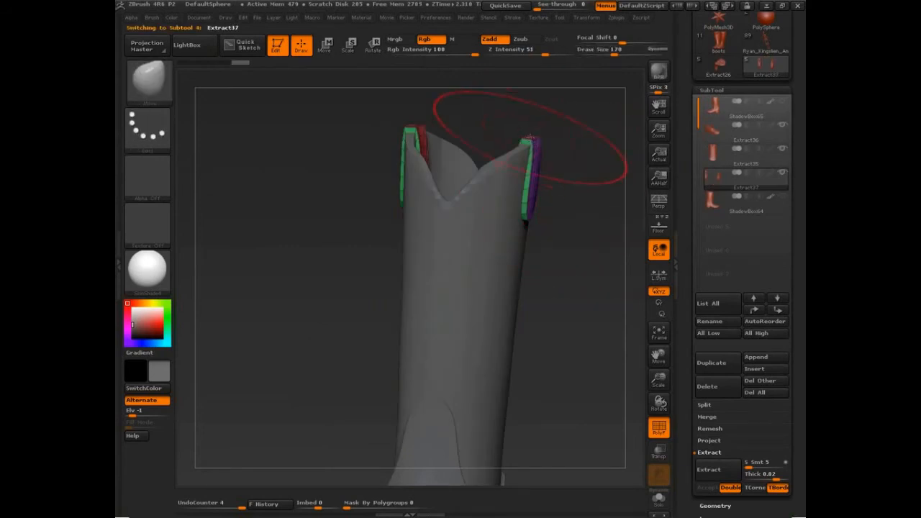
pyautogui.moveTo(531, 137); pyautogui.dragTo(536, 106)
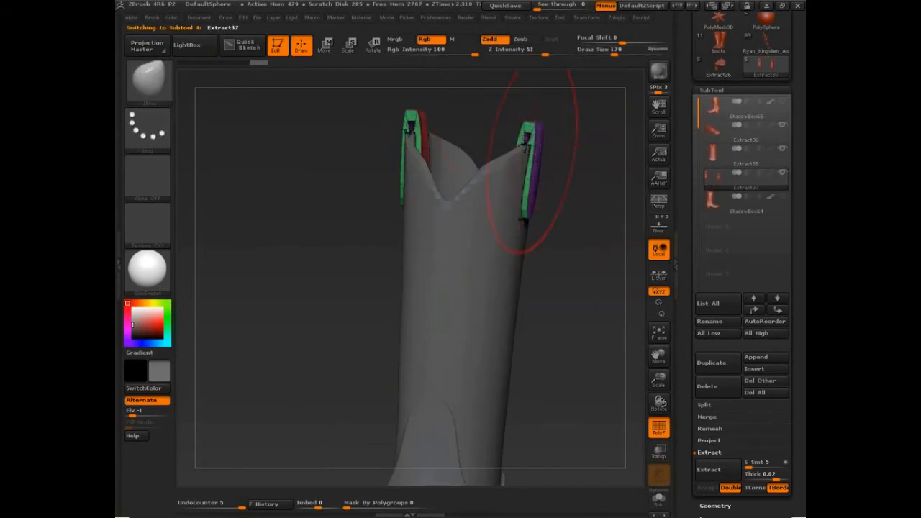
pyautogui.moveTo(576, 165)
pyautogui.mouseDown()
pyautogui.moveTo(547, 216)
pyautogui.moveTo(576, 130)
pyautogui.moveTo(505, 140)
pyautogui.moveTo(461, 165)
pyautogui.moveTo(499, 195)
pyautogui.moveTo(555, 207)
pyautogui.moveTo(483, 192)
pyautogui.moveTo(538, 204)
pyautogui.mouseUp()
# - Isolate a single polygroup of the pull straps and turn on double-sided display for it
pyautogui.press('s')
pyautogui.click(514, 192)
pyautogui.keyDown('ctrl'); pyautogui.keyDown('shift'); pyautogui.click(456, 185); pyautogui.keyUp('shift'); pyautogui.keyUp('ctrl')
pyautogui.click(712, 90)
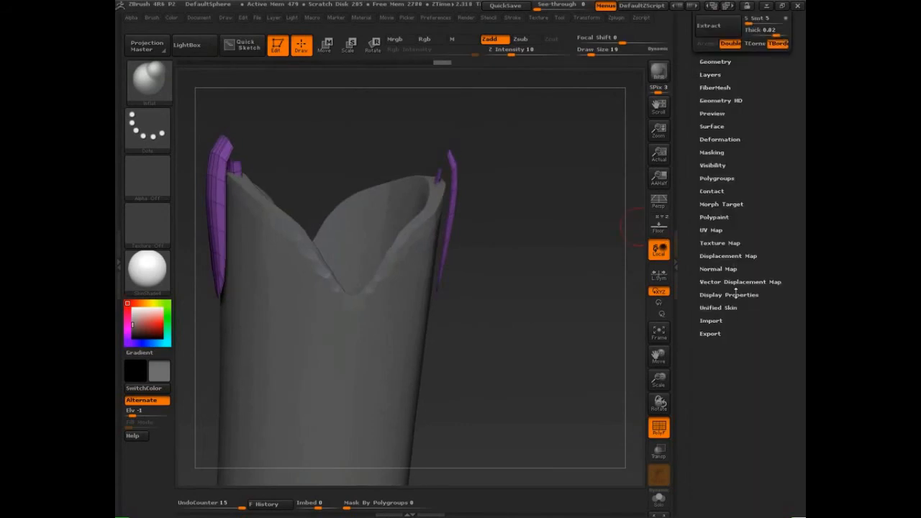
pyautogui.click(729, 131)
pyautogui.click(717, 169)
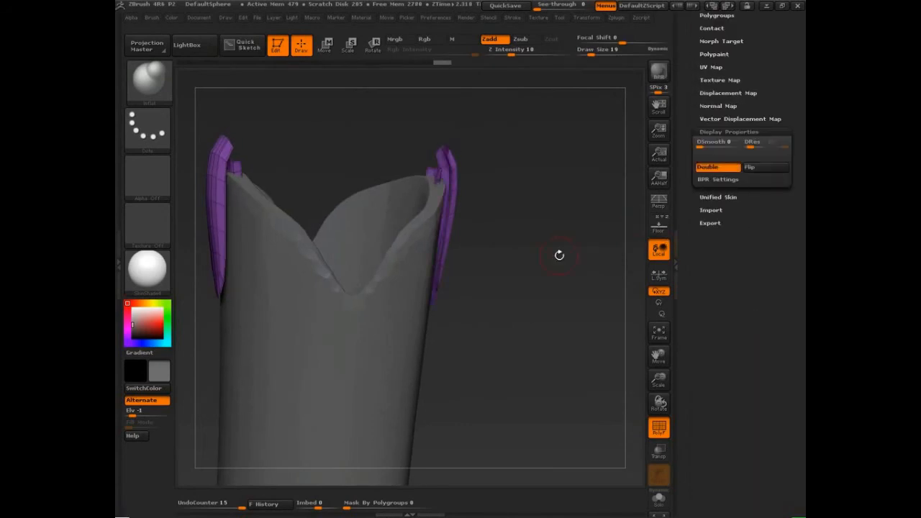
# - Try to inflate the isolated strap surface near the rim, set the draw size to 62 and solo the straps
pyautogui.moveTo(541, 272); pyautogui.dragTo(547, 276)
pyautogui.moveTo(550, 276); pyautogui.dragTo(556, 278)
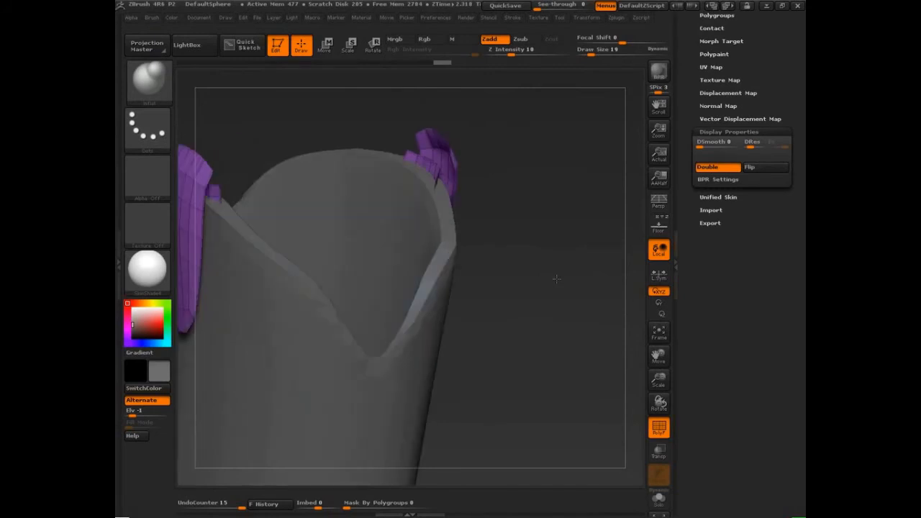
pyautogui.moveTo(504, 218)
pyautogui.mouseDown()
pyautogui.moveTo(518, 249)
pyautogui.moveTo(429, 191)
pyautogui.mouseUp()
pyautogui.press('s')
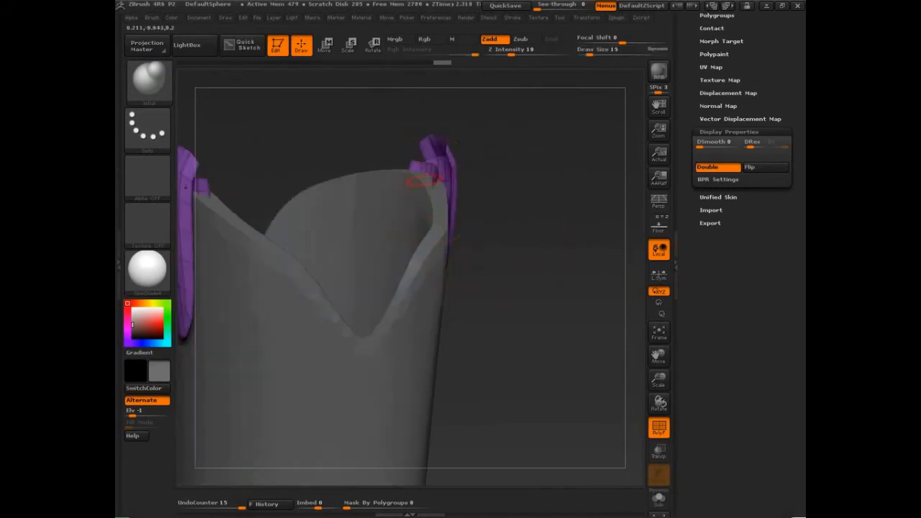
pyautogui.press('s')
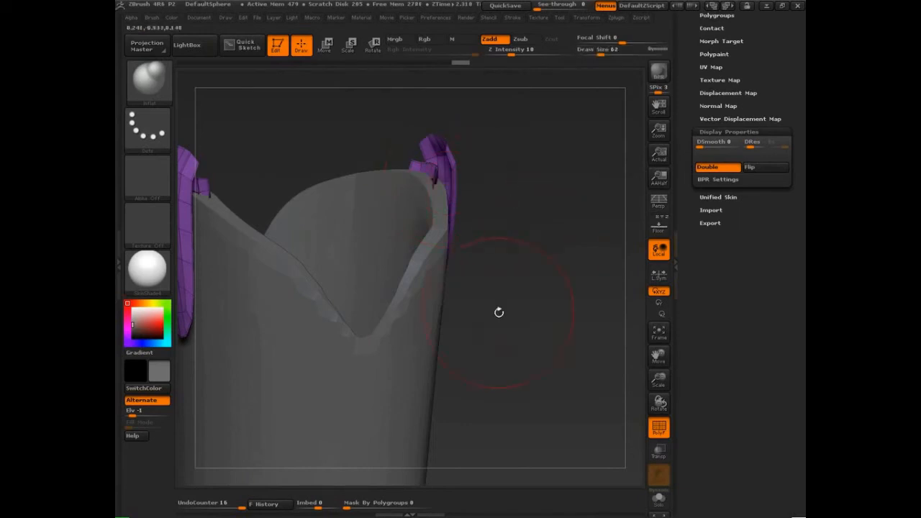
pyautogui.hotkey('ctrl', 'shift', 's')
pyautogui.moveTo(541, 333); pyautogui.dragTo(534, 300)
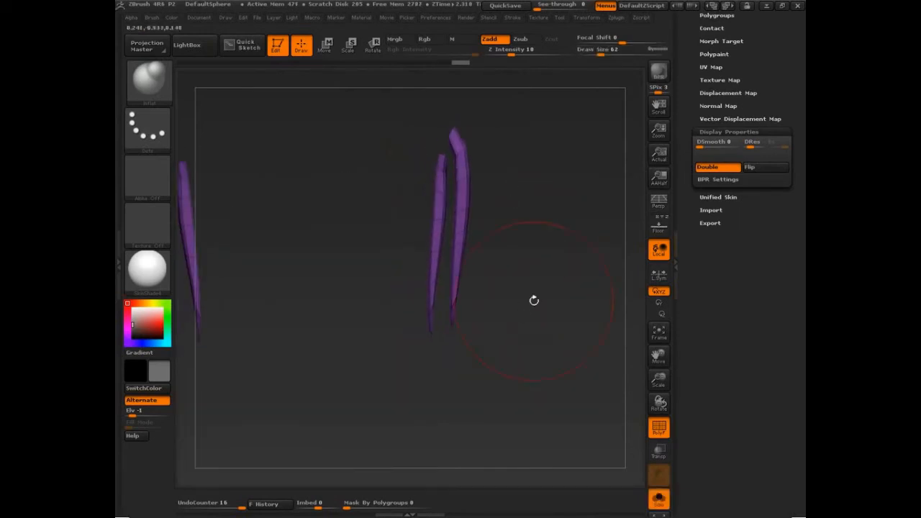
# - Try to close the gap between the inner and outer strap layers with transpose Move and smoothing
pyautogui.click(326, 45)
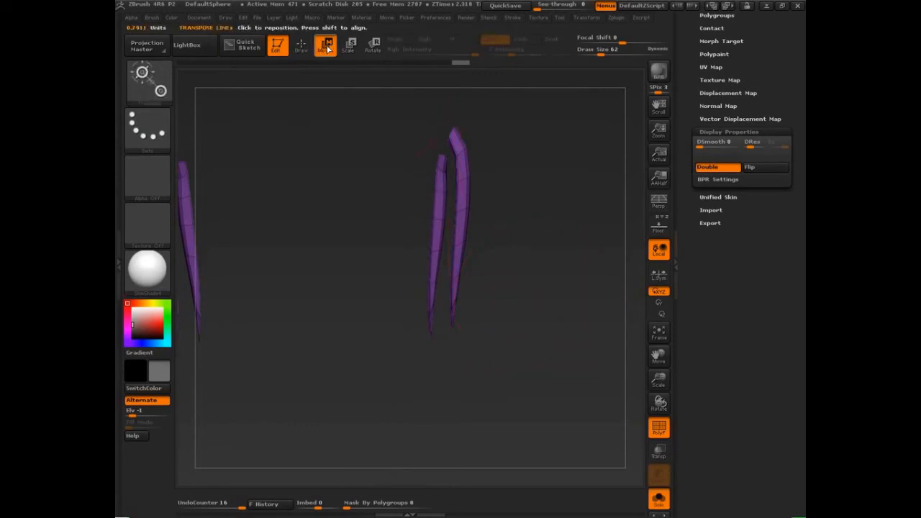
pyautogui.moveTo(439, 250)
pyautogui.keyDown('ctrl'); pyautogui.mouseDown()
pyautogui.moveTo(479, 230)
pyautogui.moveTo(519, 259)
pyautogui.mouseUp(); pyautogui.keyUp('ctrl')
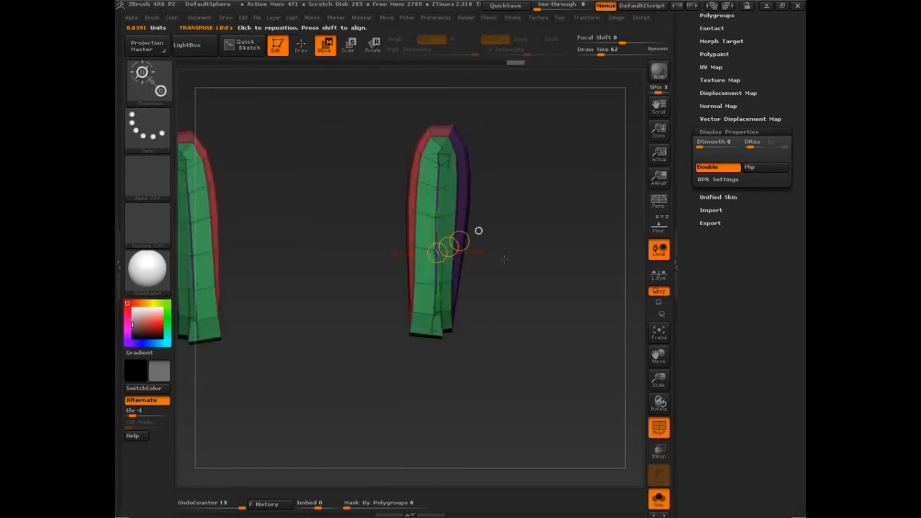
pyautogui.press('q')
pyautogui.press('shift')
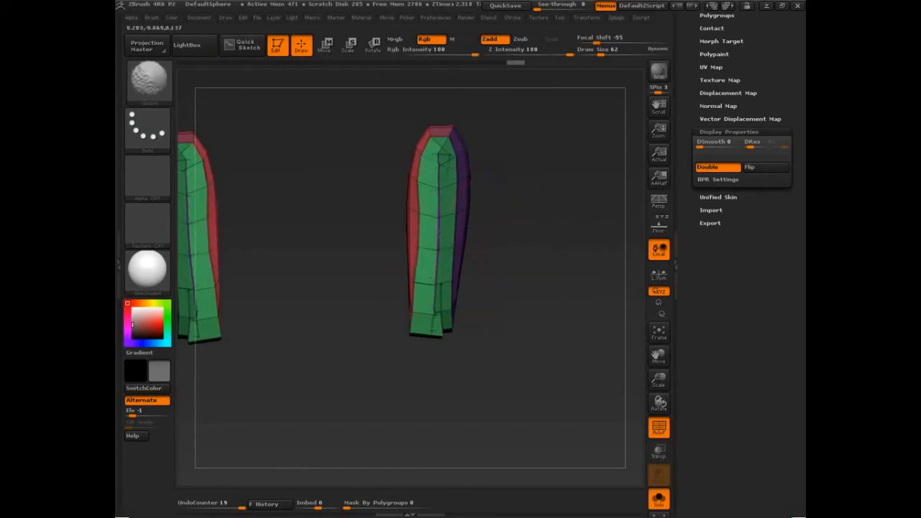
pyautogui.keyDown('shift'); pyautogui.moveTo(438, 226); pyautogui.dragTo(449, 223); pyautogui.keyUp('shift')
pyautogui.moveTo(499, 290)
pyautogui.mouseDown()
pyautogui.moveTo(426, 265)
pyautogui.moveTo(468, 288)
pyautogui.moveTo(504, 339)
pyautogui.mouseUp()
# - Undo the recent strap edits back to before the polygroup isolation and double-sided display
pyautogui.press('ctrl')
pyautogui.hotkey('ctrl', 'z')
pyautogui.hotkey('ctrl', 'z')
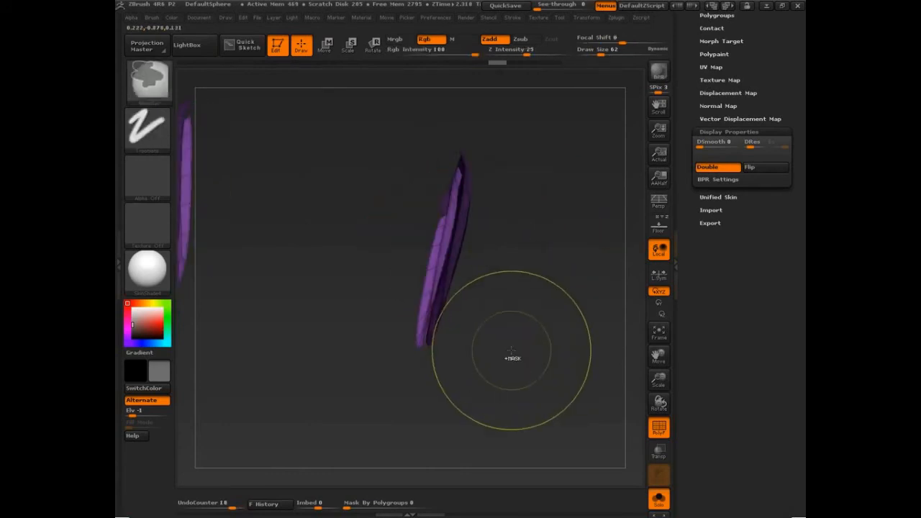
pyautogui.hotkey('ctrl', 'z')
pyautogui.hotkey('ctrl', 'z')
pyautogui.hotkey('ctrl', 'z')
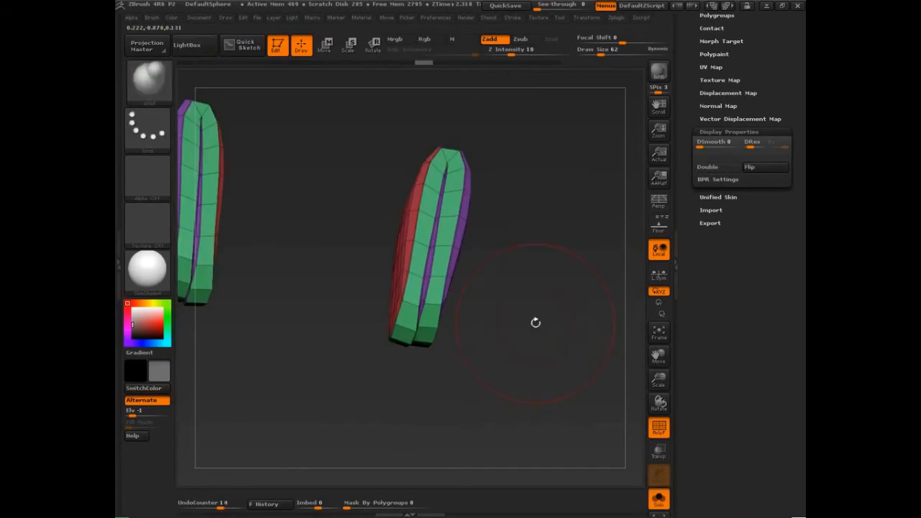
# - Display all boot parts together without the polyframe, and make the base boot ShadowBox65 the active subtool
pyautogui.moveTo(535, 322)
pyautogui.mouseDown()
pyautogui.moveTo(514, 342)
pyautogui.moveTo(528, 350)
pyautogui.moveTo(511, 331)
pyautogui.moveTo(525, 348)
pyautogui.moveTo(514, 344)
pyautogui.moveTo(541, 342)
pyautogui.moveTo(545, 361)
pyautogui.moveTo(556, 339)
pyautogui.mouseUp()
pyautogui.hotkey('shift', 's')
pyautogui.hotkey('shift', 'f')
pyautogui.press('s')
pyautogui.click(513, 346)
pyautogui.moveTo(690, 126); pyautogui.dragTo(684, 237)
pyautogui.click(714, 247)
pyautogui.moveTo(680, 280); pyautogui.dragTo(715, 122)
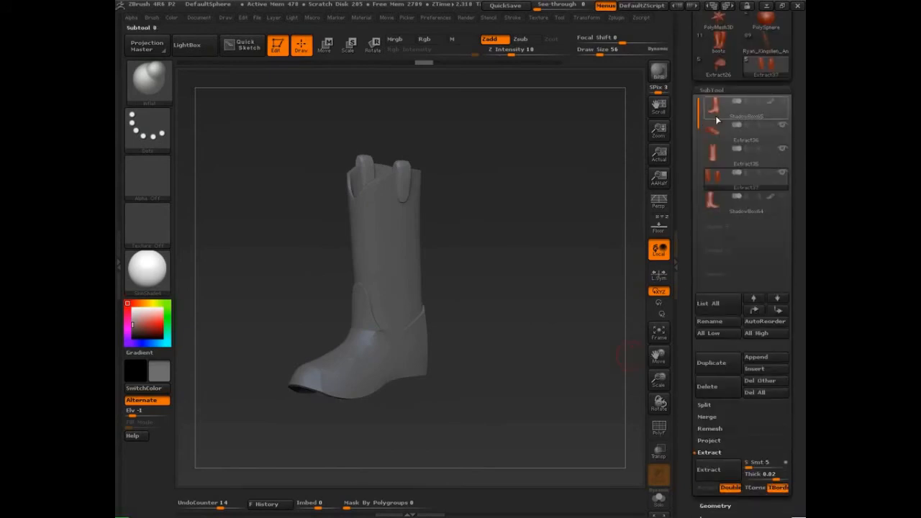
pyautogui.click(715, 111)
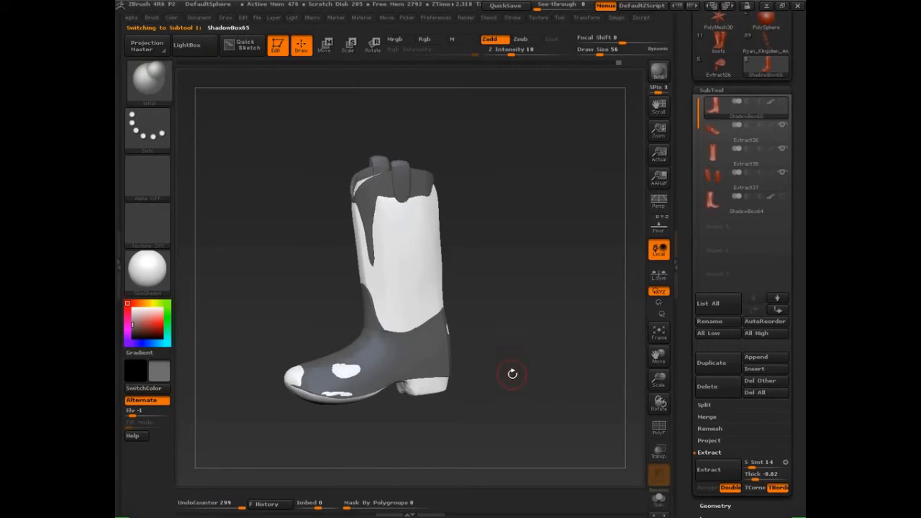
# - Turn on the base boot's visibility and check its foot and heel, both alone and against the extracted parts
pyautogui.moveTo(512, 388); pyautogui.dragTo(478, 376)
pyautogui.hotkey('alt', 'shift', 's')
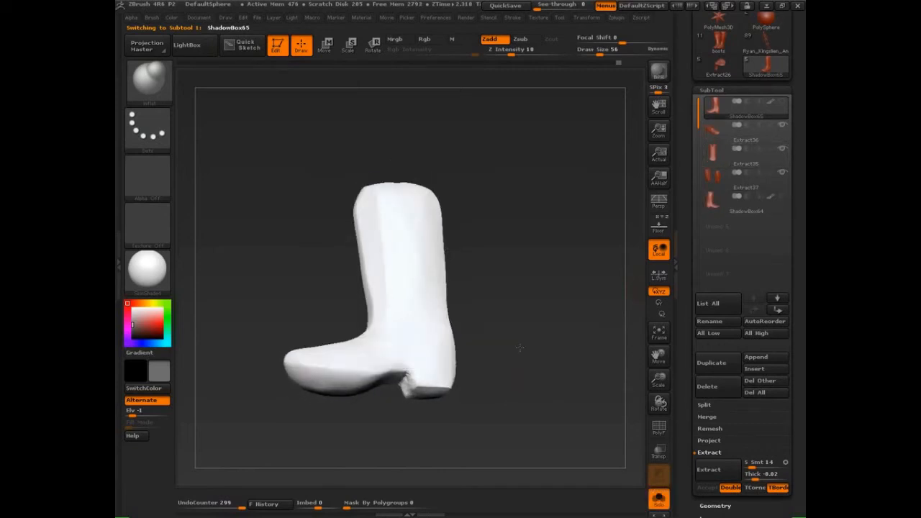
pyautogui.moveTo(517, 395); pyautogui.dragTo(524, 425)
pyautogui.keyDown('alt'); pyautogui.moveTo(524, 425); pyautogui.dragTo(579, 285); pyautogui.keyUp('alt')
pyautogui.click(781, 104)
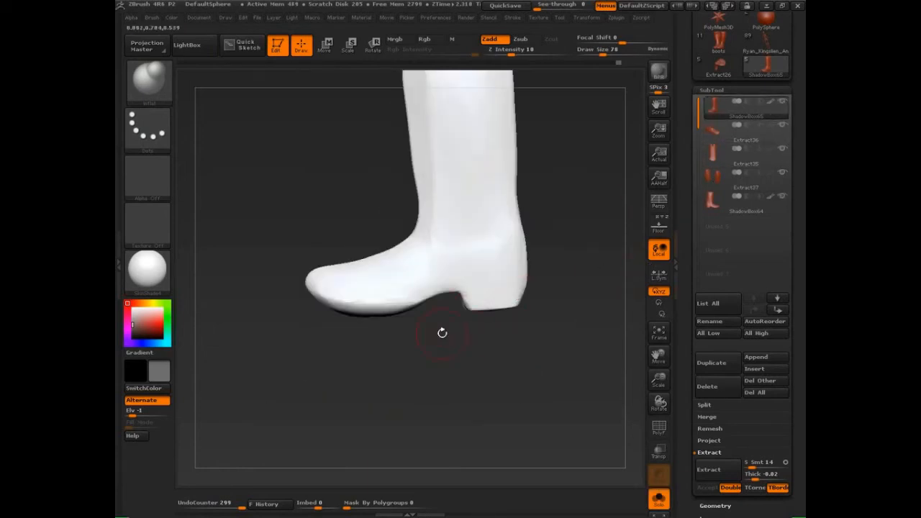
pyautogui.hotkey('alt', 'shift', 's')
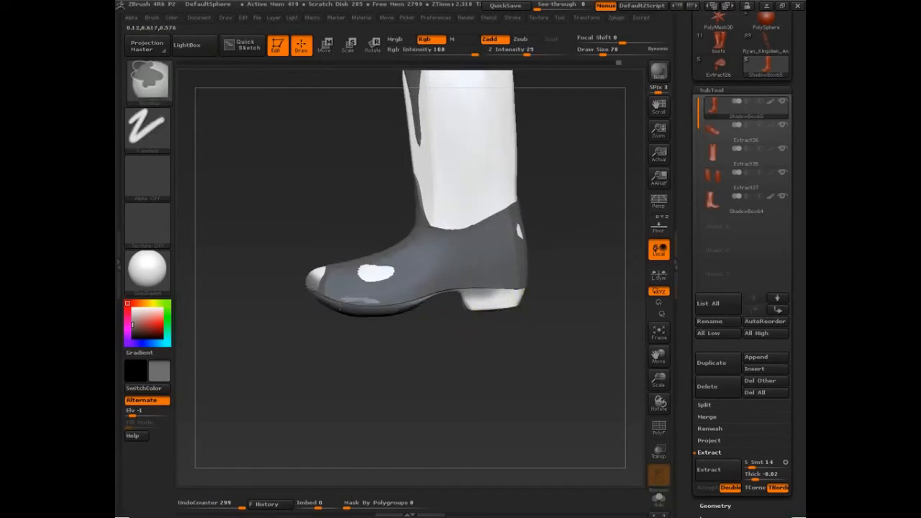
# - Mask a band along the sole and heel of the base boot, solo it and display its polyframe
pyautogui.moveTo(540, 335)
pyautogui.keyDown('ctrl'); pyautogui.mouseDown()
pyautogui.moveTo(558, 353)
pyautogui.moveTo(549, 302)
pyautogui.moveTo(553, 337)
pyautogui.mouseUp(); pyautogui.keyUp('ctrl')
pyautogui.hotkey('alt', 'shift', 's')
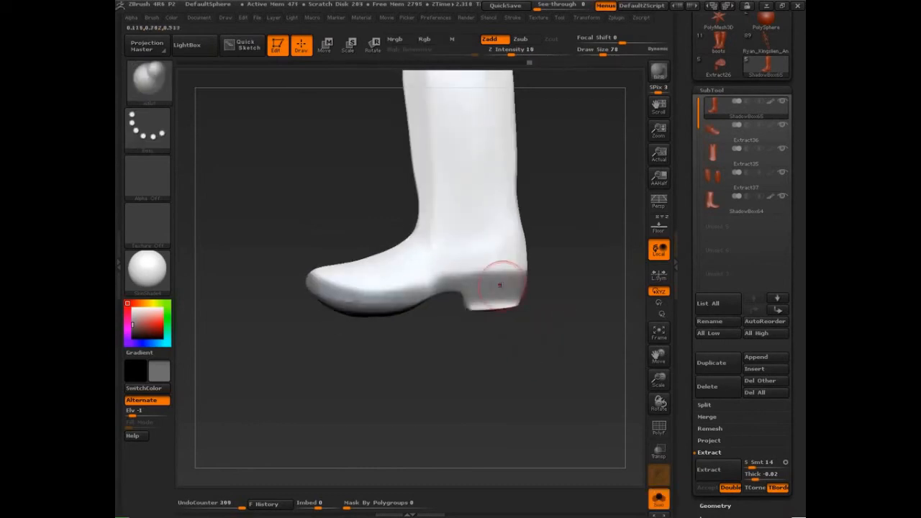
pyautogui.press('[')
pyautogui.moveTo(548, 297)
pyautogui.keyDown('alt'); pyautogui.mouseDown()
pyautogui.moveTo(582, 333)
pyautogui.moveTo(607, 332)
pyautogui.mouseUp(); pyautogui.keyUp('alt')
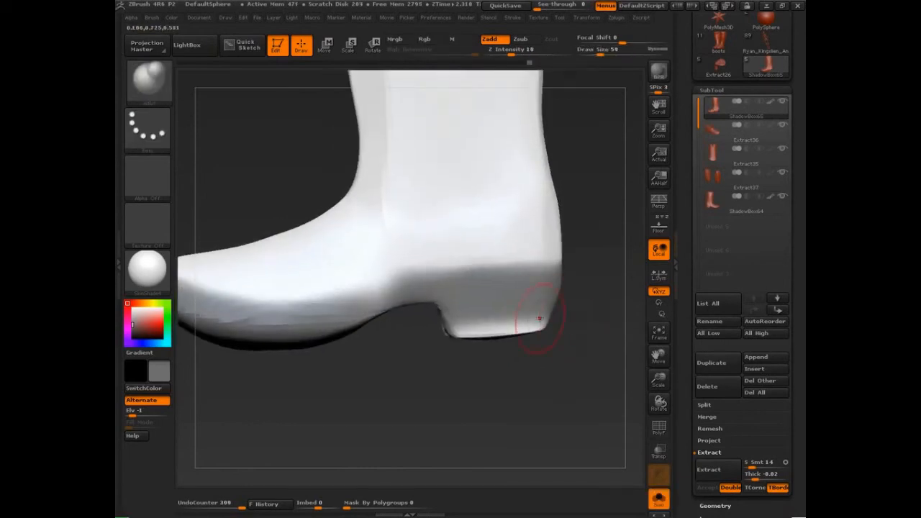
pyautogui.hotkey('shift', 'f')
pyautogui.moveTo(542, 343)
pyautogui.mouseDown()
pyautogui.moveTo(555, 390)
pyautogui.moveTo(554, 372)
pyautogui.mouseUp()
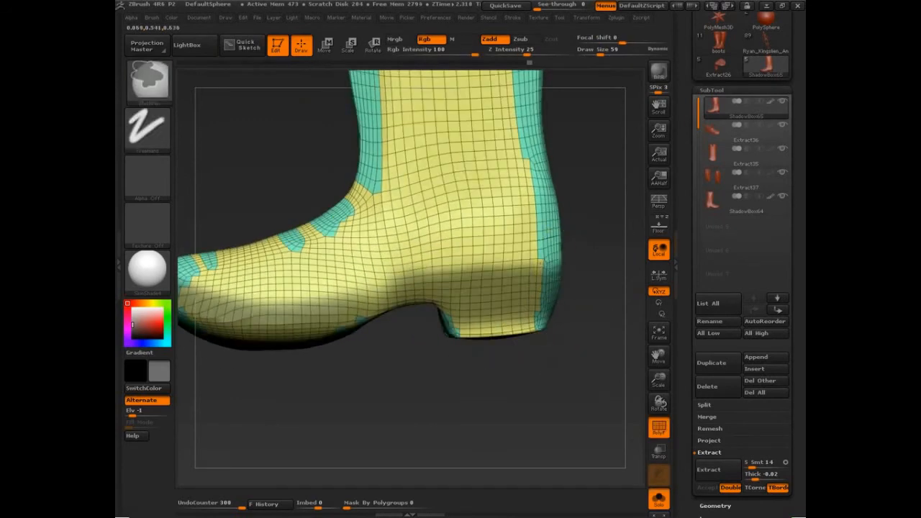
# - Refine the mask along the lower side of the foot, from the arch towards the toe, with a small mask brush
pyautogui.moveTo(556, 277)
pyautogui.mouseDown()
pyautogui.moveTo(332, 294)
pyautogui.moveTo(430, 296)
pyautogui.mouseUp()
pyautogui.press('s')
pyautogui.click(365, 302)
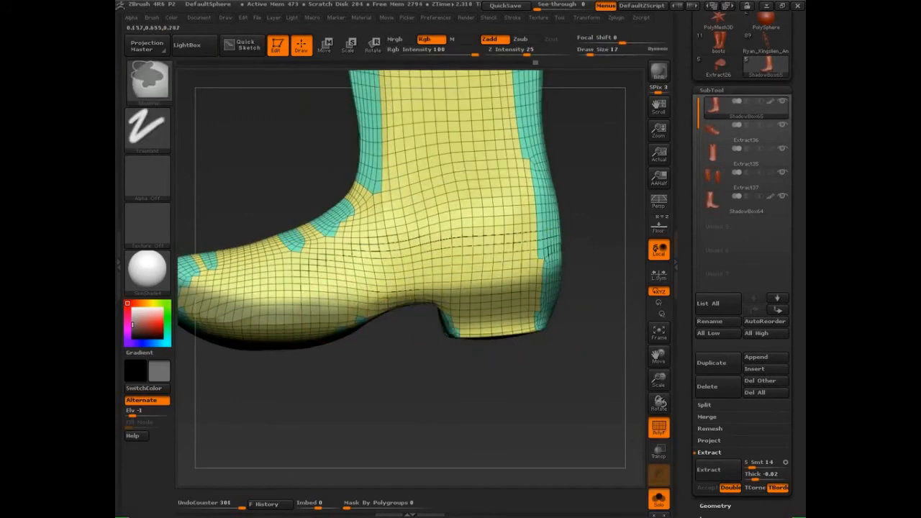
pyautogui.press('s')
pyautogui.click(375, 310)
pyautogui.keyDown('ctrl'); pyautogui.moveTo(375, 314); pyautogui.dragTo(279, 323); pyautogui.keyUp('ctrl')
# - Resize the mask brush and extend the sole mask along the side of the foot towards the heel
pyautogui.moveTo(354, 383); pyautogui.dragTo(416, 386)
pyautogui.keyDown('ctrl'); pyautogui.click(248, 287); pyautogui.keyUp('ctrl')
pyautogui.press('s')
pyautogui.click(233, 285)
pyautogui.moveTo(231, 283)
pyautogui.keyDown('ctrl'); pyautogui.mouseDown()
pyautogui.moveTo(233, 303)
pyautogui.moveTo(477, 283)
pyautogui.mouseUp(); pyautogui.keyUp('ctrl')
# - Erase the mask from the lower part of the heel, keeping the band above it
pyautogui.keyDown('ctrl'); pyautogui.keyDown('alt'); pyautogui.moveTo(394, 290); pyautogui.dragTo(399, 291); pyautogui.keyUp('alt'); pyautogui.keyUp('ctrl')
pyautogui.keyDown('alt'); pyautogui.moveTo(517, 390); pyautogui.dragTo(444, 376); pyautogui.keyUp('alt')
pyautogui.keyDown('ctrl'); pyautogui.keyDown('alt'); pyautogui.moveTo(478, 314); pyautogui.dragTo(503, 312); pyautogui.keyUp('alt'); pyautogui.keyUp('ctrl')
pyautogui.moveTo(581, 324); pyautogui.dragTo(513, 311)
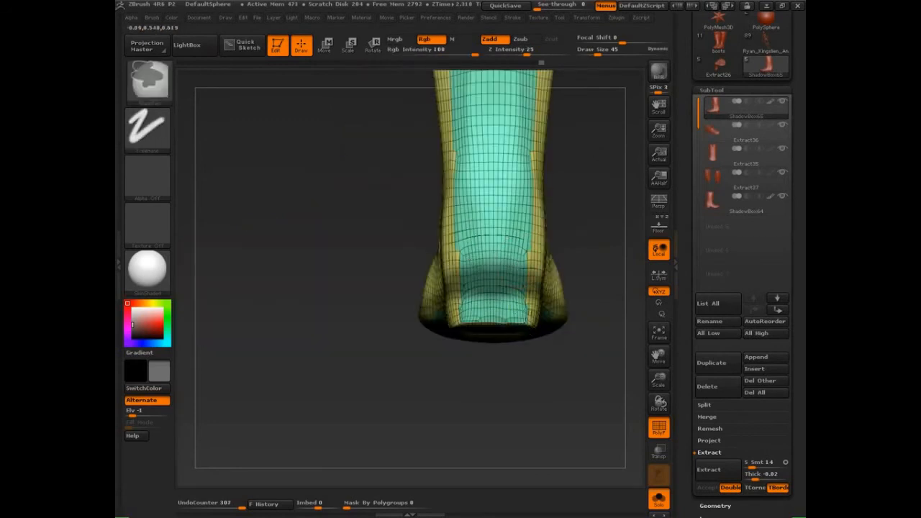
# - Hide the polyframe and clean up the mask around the back of the heel with draw size 20
pyautogui.moveTo(422, 261)
pyautogui.mouseDown()
pyautogui.moveTo(533, 388)
pyautogui.moveTo(496, 381)
pyautogui.moveTo(569, 382)
pyautogui.moveTo(520, 378)
pyautogui.mouseUp()
pyautogui.press('s')
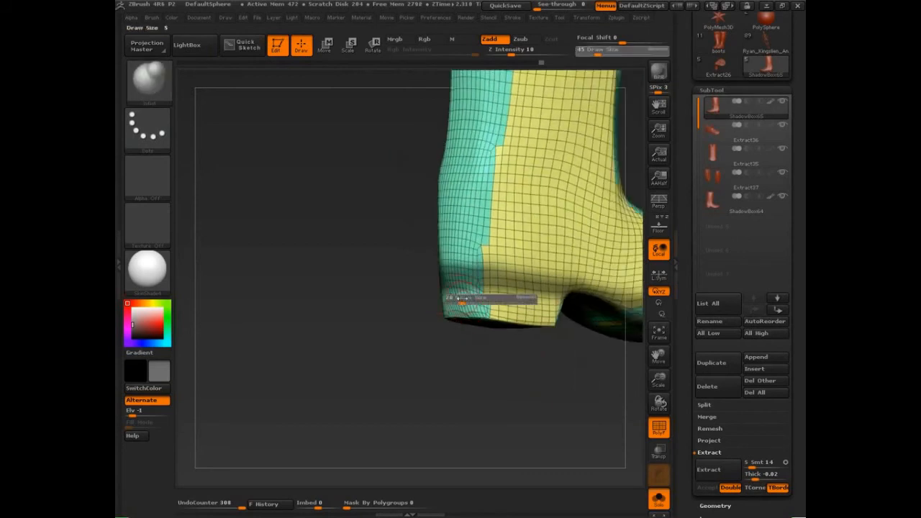
pyautogui.moveTo(467, 300); pyautogui.dragTo(463, 300)
pyautogui.hotkey('shift', 'f')
pyautogui.moveTo(434, 341); pyautogui.dragTo(456, 295)
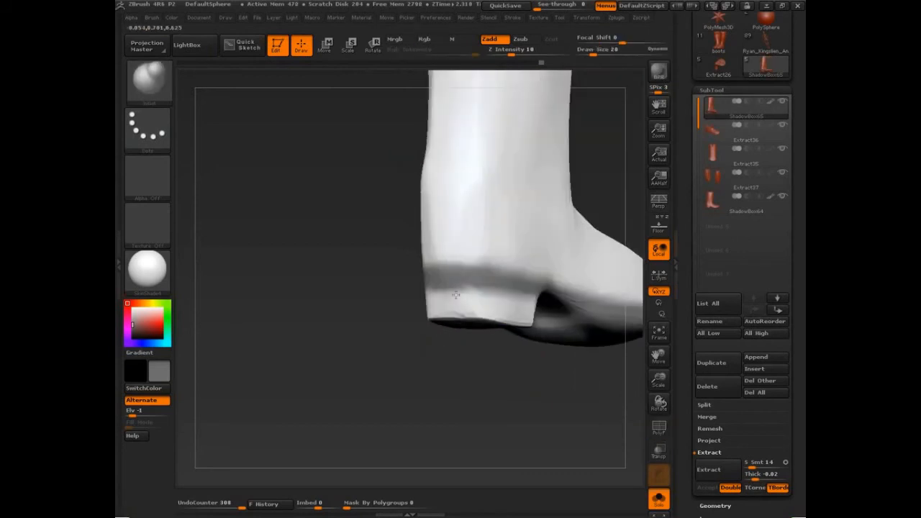
pyautogui.press('ctrl')
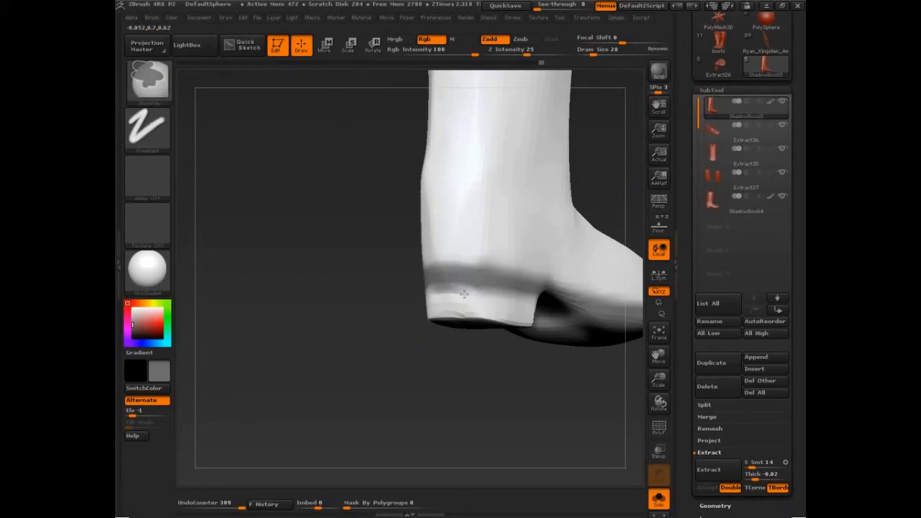
pyautogui.keyDown('ctrl'); pyautogui.click(482, 303); pyautogui.keyUp('ctrl')
# - Shape the mask band along the sole edge on the boot's other side, from the heel through the arch to the toe
pyautogui.moveTo(527, 343); pyautogui.dragTo(498, 346)
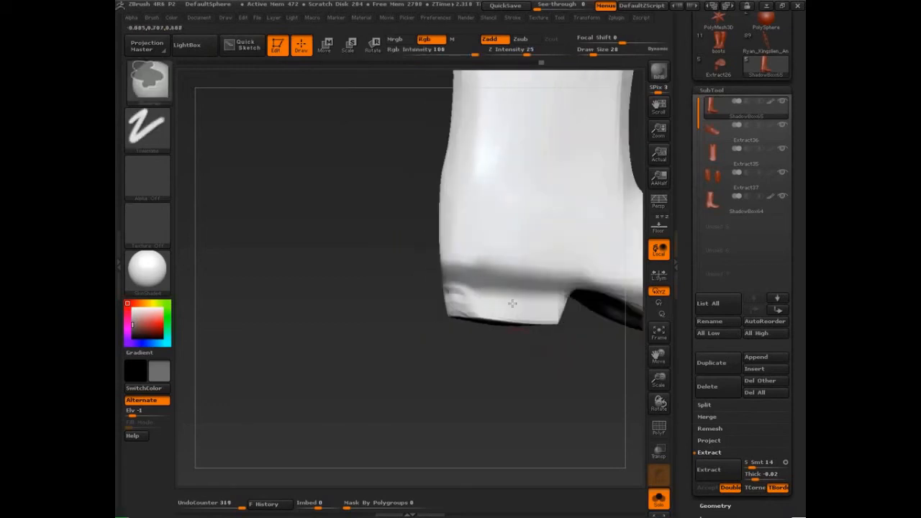
pyautogui.moveTo(501, 263); pyautogui.dragTo(419, 282)
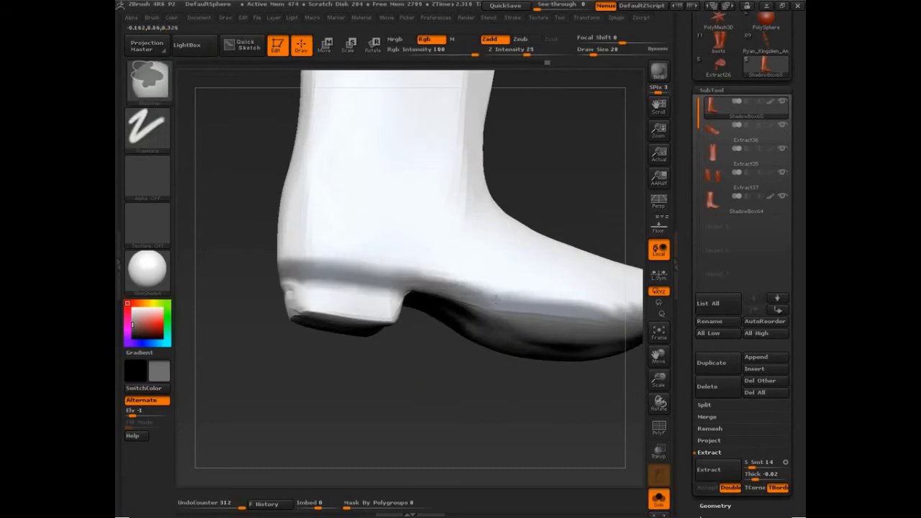
pyautogui.keyDown('shift'); pyautogui.moveTo(488, 293); pyautogui.dragTo(539, 301); pyautogui.keyUp('shift')
pyautogui.keyDown('alt'); pyautogui.moveTo(587, 396); pyautogui.dragTo(481, 356); pyautogui.keyUp('alt')
pyautogui.moveTo(481, 356); pyautogui.dragTo(487, 394)
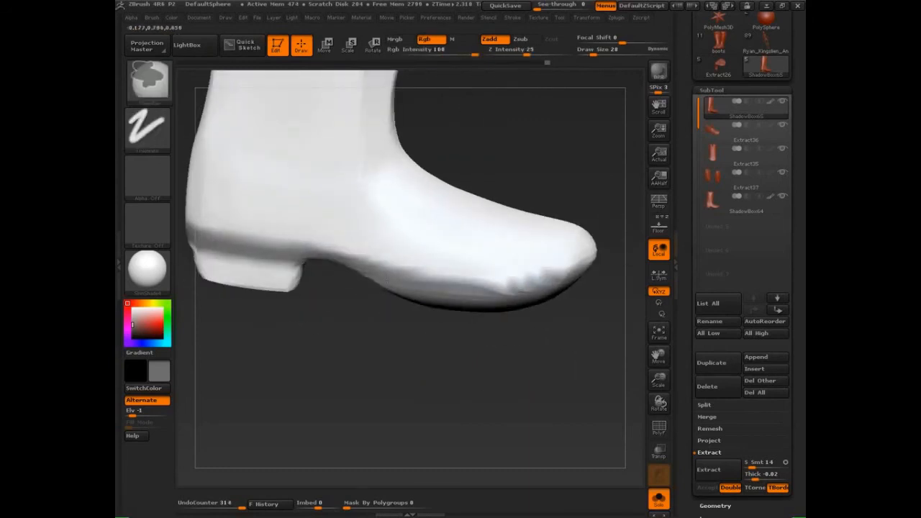
pyautogui.keyDown('shift'); pyautogui.moveTo(464, 290); pyautogui.dragTo(478, 296); pyautogui.keyUp('shift')
pyautogui.keyDown('alt'); pyautogui.moveTo(552, 350); pyautogui.dragTo(471, 351); pyautogui.keyUp('alt')
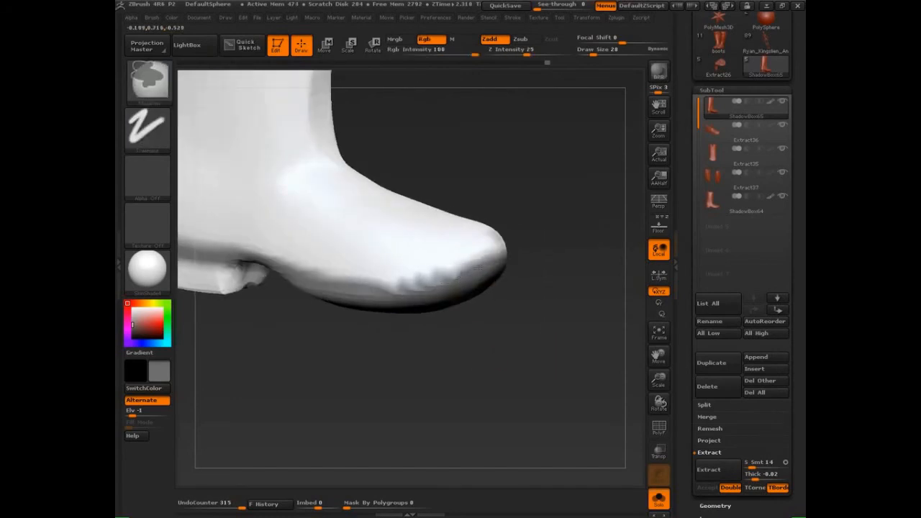
# - Paint the mask over the underside and side of the boot's front sole, filling the unmasked patches near the toe
pyautogui.moveTo(501, 360)
pyautogui.mouseDown()
pyautogui.moveTo(505, 285)
pyautogui.moveTo(504, 310)
pyautogui.mouseUp()
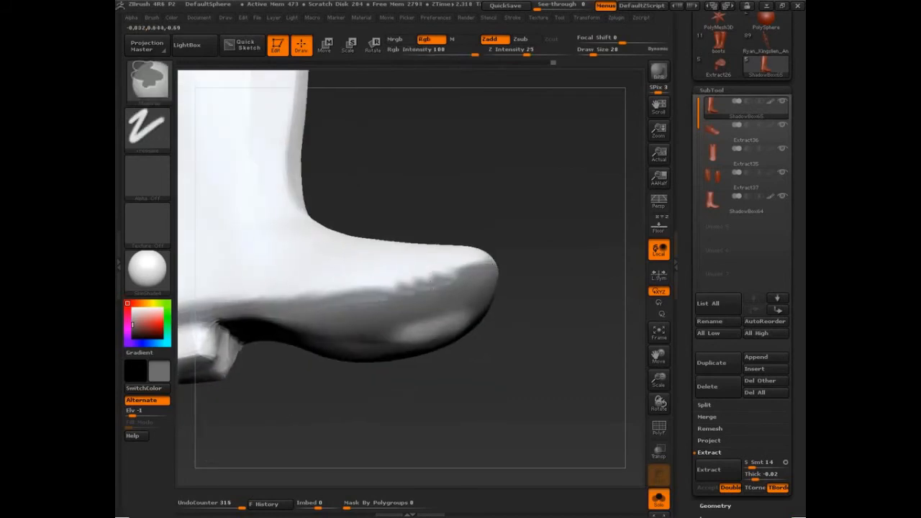
pyautogui.keyDown('shift'); pyautogui.moveTo(432, 278); pyautogui.dragTo(461, 277); pyautogui.keyUp('shift')
pyautogui.moveTo(519, 344); pyautogui.dragTo(515, 333)
pyautogui.press('s')
pyautogui.moveTo(448, 323); pyautogui.dragTo(459, 323)
pyautogui.moveTo(505, 375); pyautogui.dragTo(506, 338)
pyautogui.moveTo(463, 285)
pyautogui.keyDown('shift'); pyautogui.mouseDown()
pyautogui.moveTo(446, 301)
pyautogui.moveTo(344, 300)
pyautogui.mouseUp(); pyautogui.keyUp('shift')
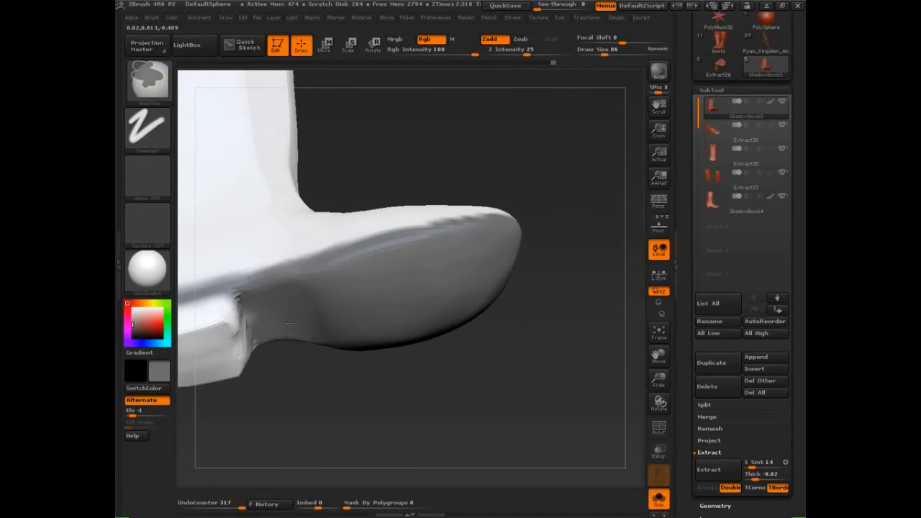
# - Extend the mask through the boot's arch up to the front of the heel with a draw size of 62
pyautogui.press('s')
pyautogui.moveTo(274, 319); pyautogui.dragTo(269, 321)
pyautogui.moveTo(316, 383); pyautogui.dragTo(295, 374)
pyautogui.moveTo(375, 401)
pyautogui.mouseDown()
pyautogui.moveTo(507, 425)
pyautogui.moveTo(493, 432)
pyautogui.moveTo(369, 408)
pyautogui.moveTo(370, 451)
pyautogui.moveTo(357, 396)
pyautogui.mouseUp()
pyautogui.moveTo(305, 285)
pyautogui.keyDown('shift'); pyautogui.mouseDown()
pyautogui.moveTo(293, 299)
pyautogui.moveTo(245, 288)
pyautogui.moveTo(215, 306)
pyautogui.moveTo(205, 295)
pyautogui.moveTo(283, 315)
pyautogui.mouseUp(); pyautogui.keyUp('shift')
pyautogui.hotkey('ctrl', 'shift', 'z')
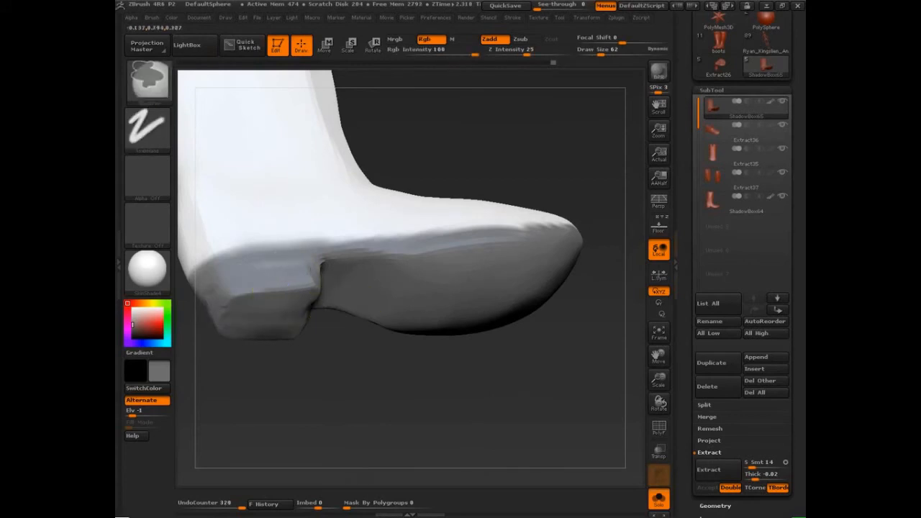
# - Mask the side and inner front faces of the heel, and check the mask's coverage against the polygon wireframe
pyautogui.keyDown('shift'); pyautogui.moveTo(301, 274); pyautogui.dragTo(248, 310); pyautogui.keyUp('shift')
pyautogui.moveTo(346, 368)
pyautogui.mouseDown()
pyautogui.moveTo(364, 391)
pyautogui.moveTo(366, 342)
pyautogui.mouseUp()
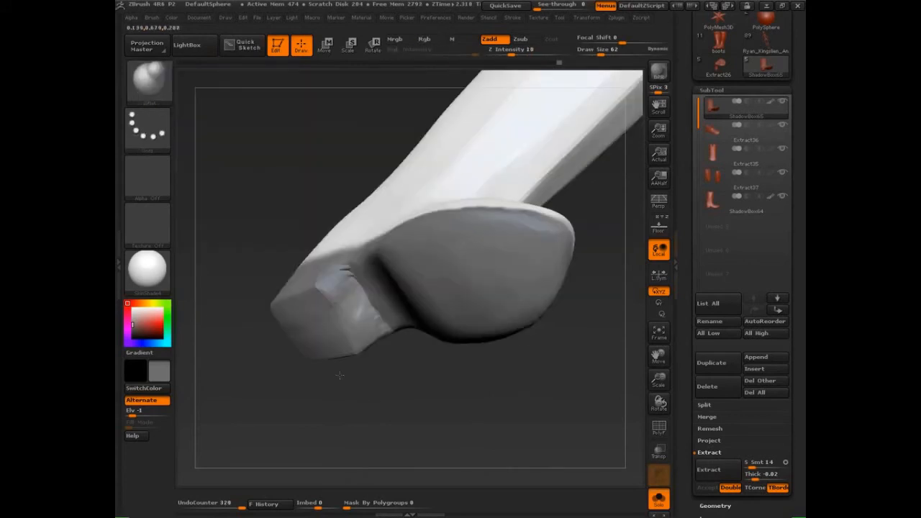
pyautogui.moveTo(345, 277)
pyautogui.keyDown('shift'); pyautogui.mouseDown()
pyautogui.moveTo(371, 315)
pyautogui.moveTo(391, 319)
pyautogui.mouseUp(); pyautogui.keyUp('shift')
pyautogui.moveTo(431, 397)
pyautogui.mouseDown()
pyautogui.moveTo(392, 249)
pyautogui.moveTo(418, 247)
pyautogui.moveTo(525, 438)
pyautogui.moveTo(482, 420)
pyautogui.mouseUp()
pyautogui.keyDown('ctrl'); pyautogui.click(503, 448); pyautogui.keyUp('ctrl')
pyautogui.hotkey('shift', 'f')
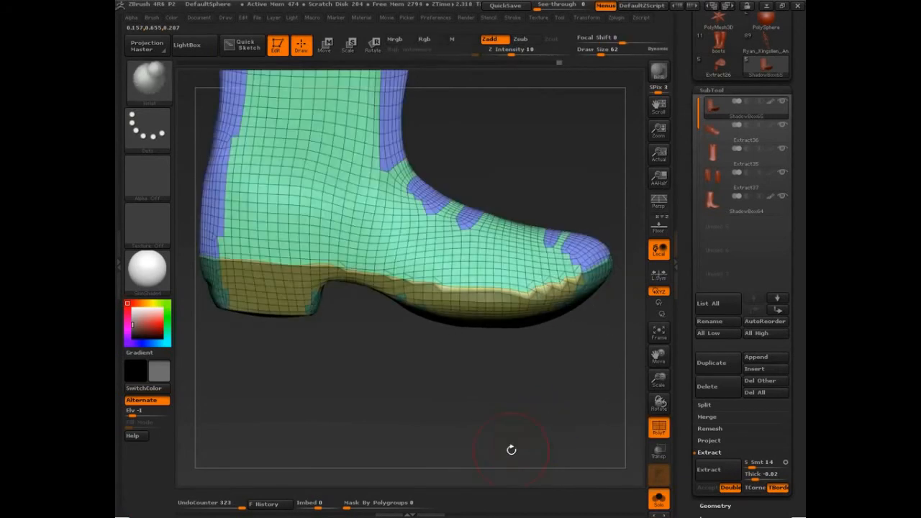
pyautogui.hotkey('shift', 'f')
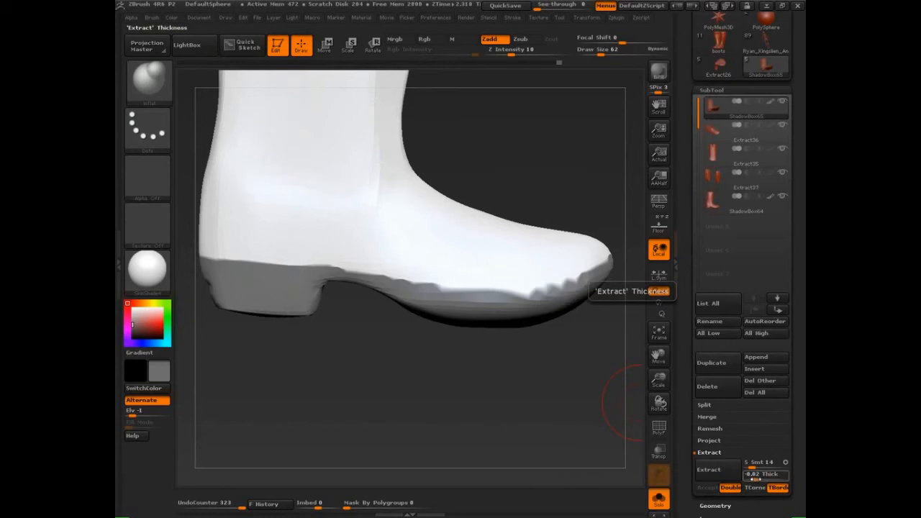
# - Extract the masked sole and heel with a thickness of 0.02 and accept it as a new subtool
pyautogui.moveTo(752, 475); pyautogui.dragTo(761, 464)
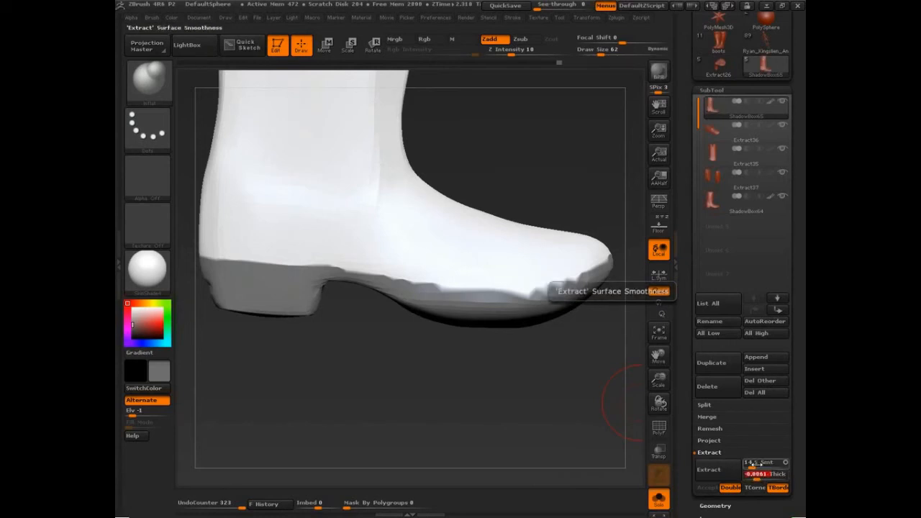
pyautogui.click(708, 469)
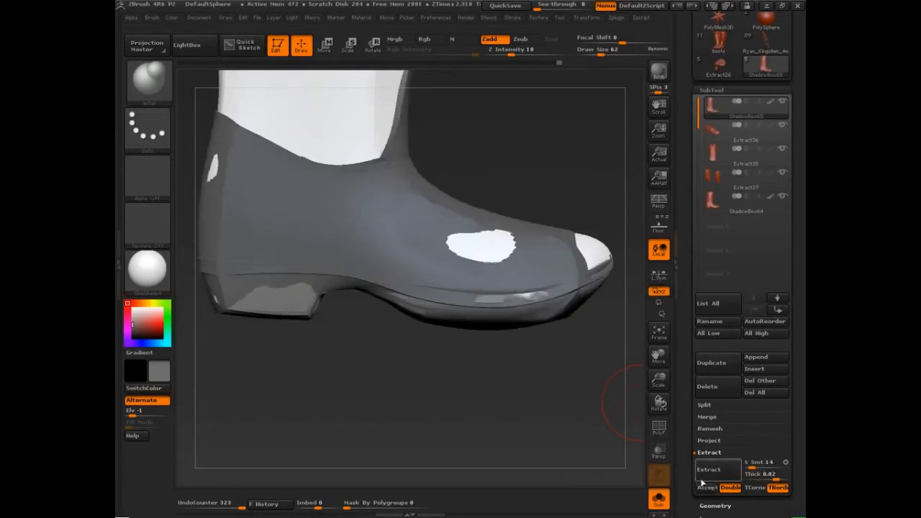
pyautogui.moveTo(559, 436); pyautogui.dragTo(594, 429)
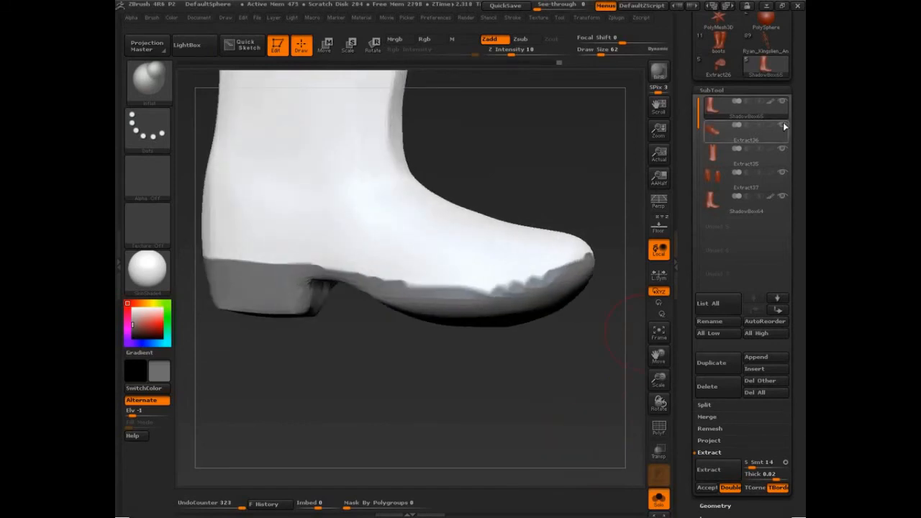
pyautogui.click(709, 471)
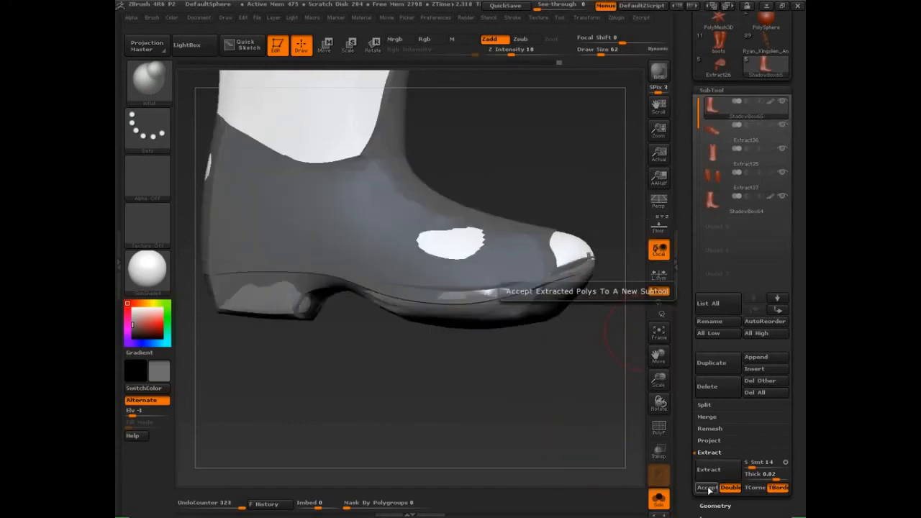
pyautogui.click(706, 487)
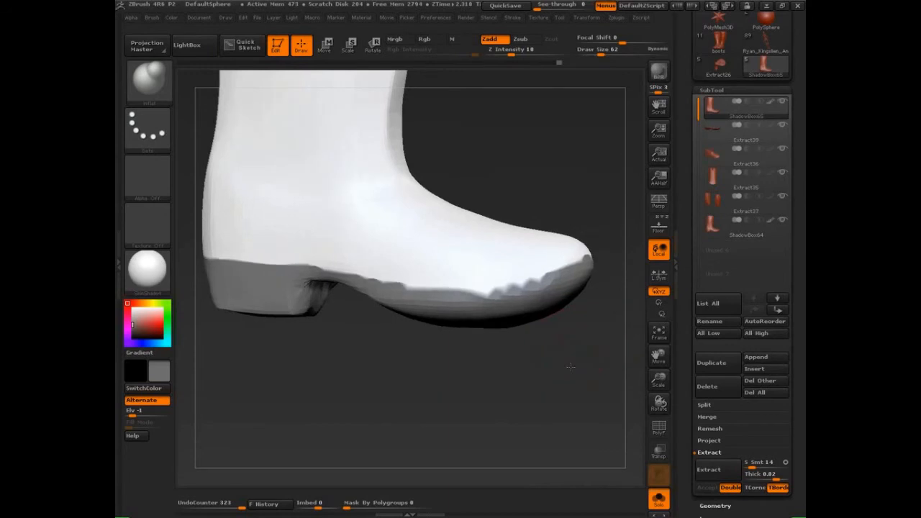
# - Select the extracted sole subtool and compare it in isolation and together with the rest of the boot
pyautogui.moveTo(575, 344); pyautogui.dragTo(720, 153)
pyautogui.click(707, 142)
pyautogui.moveTo(573, 309); pyautogui.dragTo(555, 365)
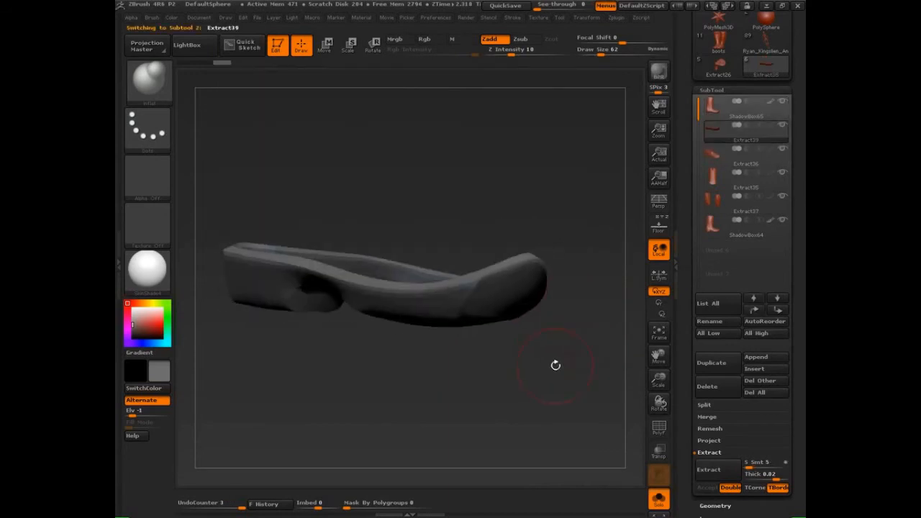
pyautogui.click(659, 500)
pyautogui.moveTo(568, 414); pyautogui.dragTo(602, 320)
pyautogui.click(658, 500)
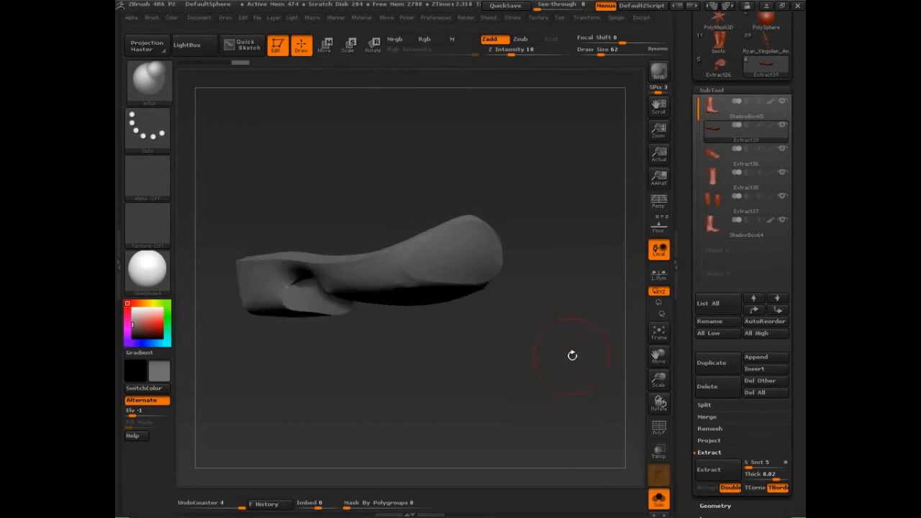
pyautogui.click(659, 500)
# - Pull the extracted sole outward along the arch and toe side with the Move brush at draw size 145, covering the boot beneath
pyautogui.moveTo(562, 402)
pyautogui.mouseDown()
pyautogui.moveTo(516, 356)
pyautogui.moveTo(527, 356)
pyautogui.moveTo(406, 308)
pyautogui.mouseUp()
pyautogui.press('s')
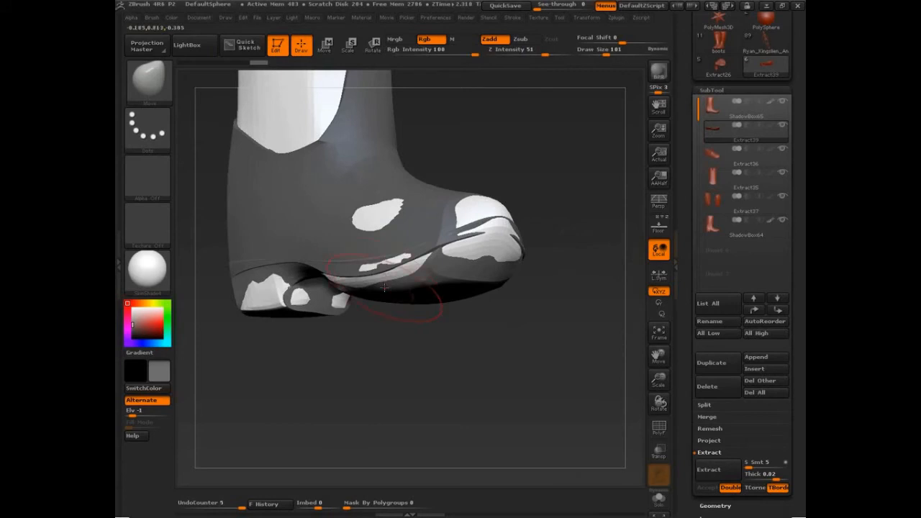
pyautogui.hotkey('ctrl', 'z')
pyautogui.press('s')
pyautogui.moveTo(386, 287)
pyautogui.mouseDown()
pyautogui.moveTo(430, 257)
pyautogui.moveTo(479, 244)
pyautogui.mouseUp()
pyautogui.moveTo(343, 281)
pyautogui.mouseDown()
pyautogui.moveTo(339, 288)
pyautogui.moveTo(320, 276)
pyautogui.mouseUp()
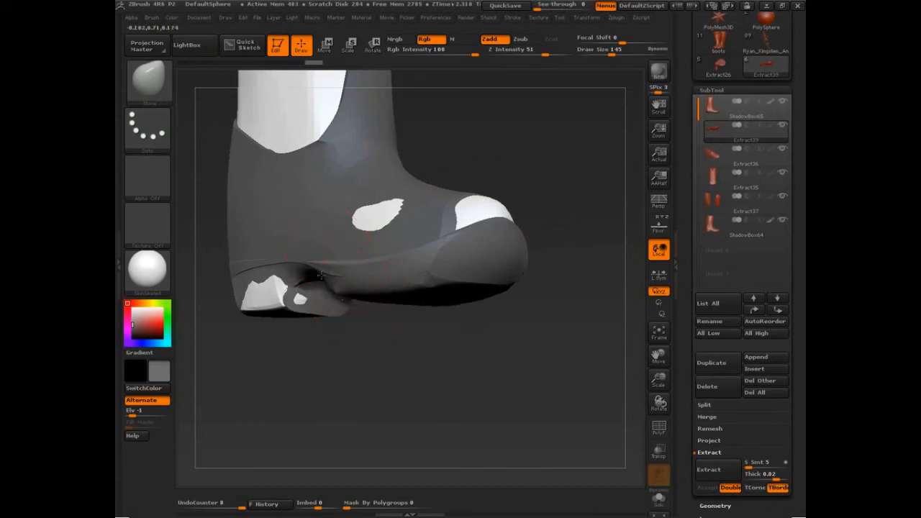
# - Adjust the sole's heel and long side edges with the Move brush so they wrap evenly around the boot
pyautogui.moveTo(281, 342)
pyautogui.mouseDown()
pyautogui.moveTo(268, 292)
pyautogui.moveTo(254, 307)
pyautogui.mouseUp()
pyautogui.moveTo(370, 331)
pyautogui.mouseDown()
pyautogui.moveTo(375, 372)
pyautogui.moveTo(257, 249)
pyautogui.mouseUp()
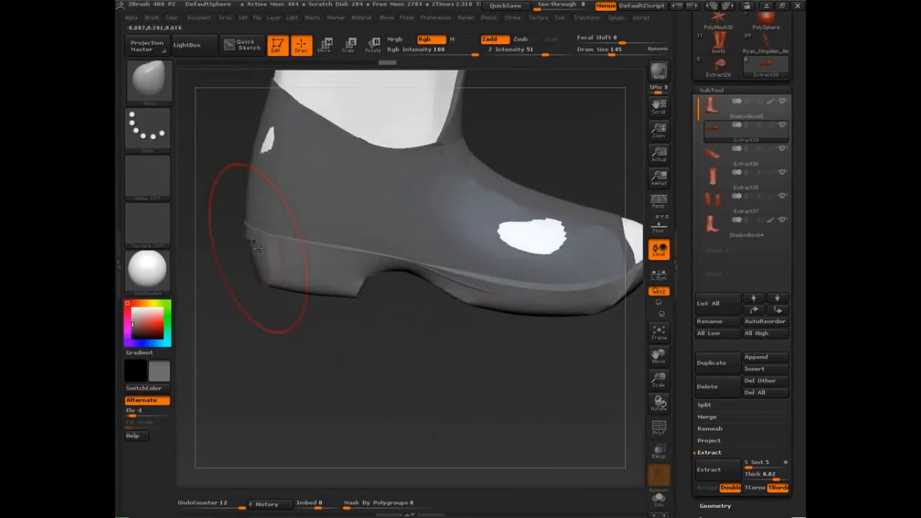
pyautogui.moveTo(370, 350); pyautogui.dragTo(407, 295)
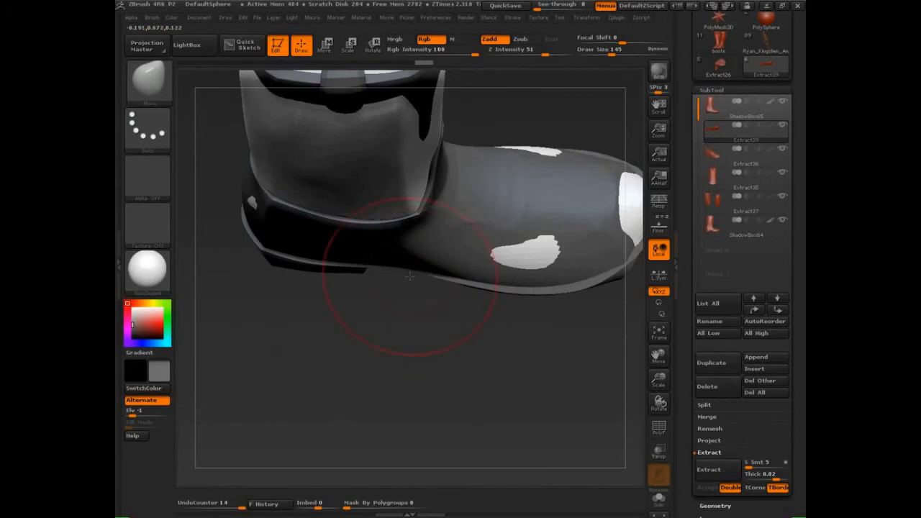
pyautogui.moveTo(529, 331); pyautogui.dragTo(445, 311)
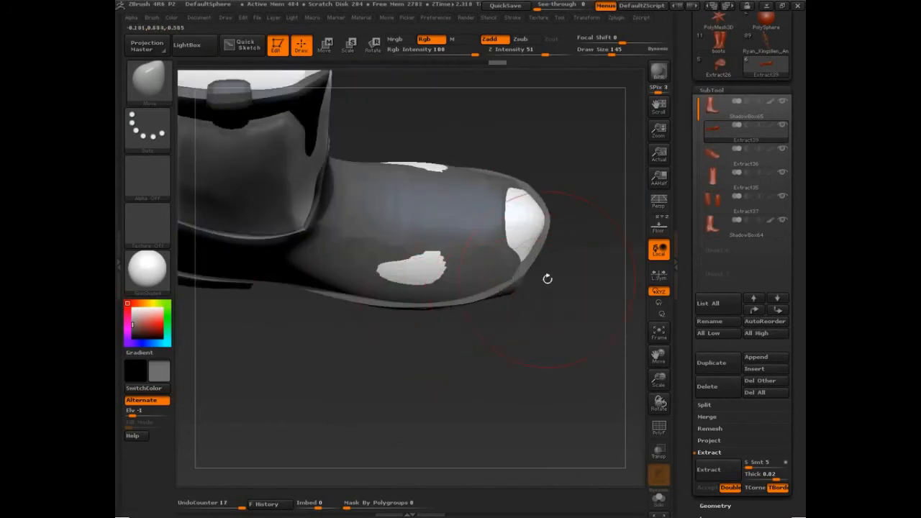
pyautogui.moveTo(547, 278); pyautogui.dragTo(531, 323)
# - Reshape the sole's rim around the toe to follow the boot's outline, using the Move brush at draw size 75
pyautogui.click(713, 153)
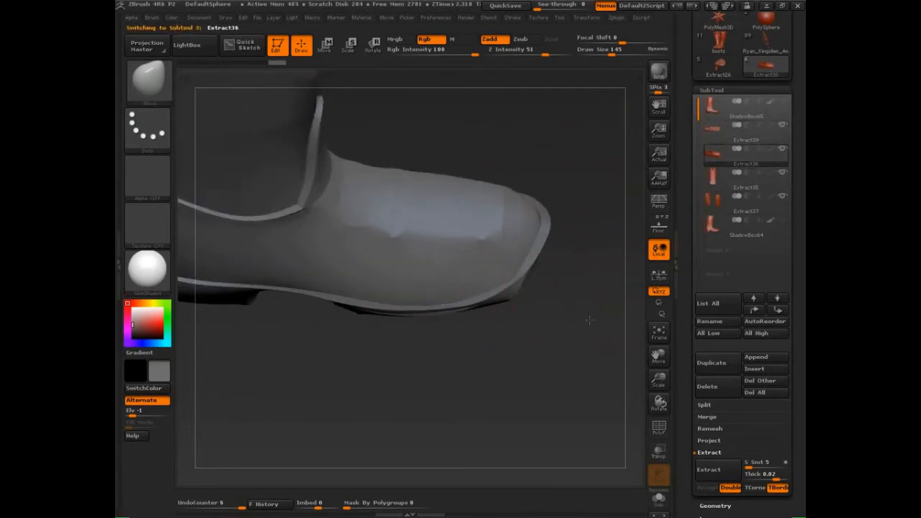
pyautogui.keyDown('alt'); pyautogui.click(540, 237); pyautogui.keyUp('alt')
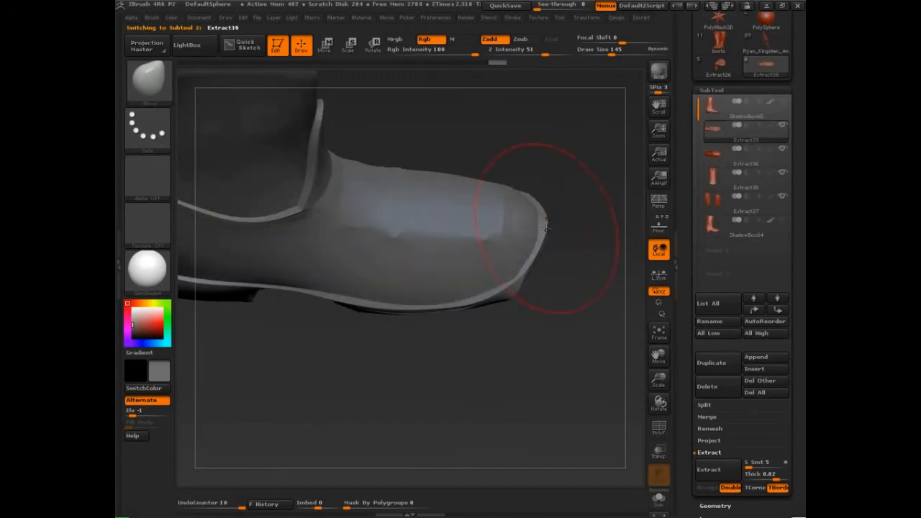
pyautogui.press('[')
pyautogui.press('[')
pyautogui.press('[')
pyautogui.moveTo(580, 214); pyautogui.dragTo(541, 177)
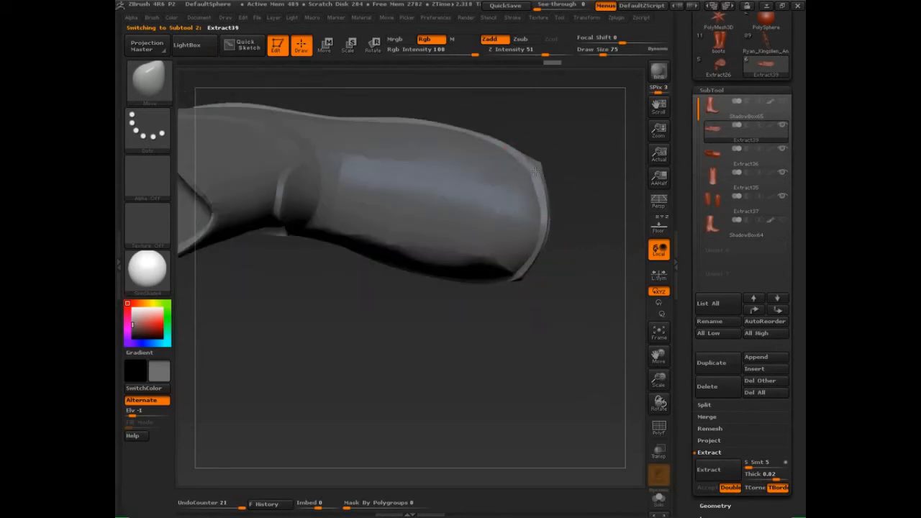
pyautogui.moveTo(557, 217); pyautogui.dragTo(506, 205)
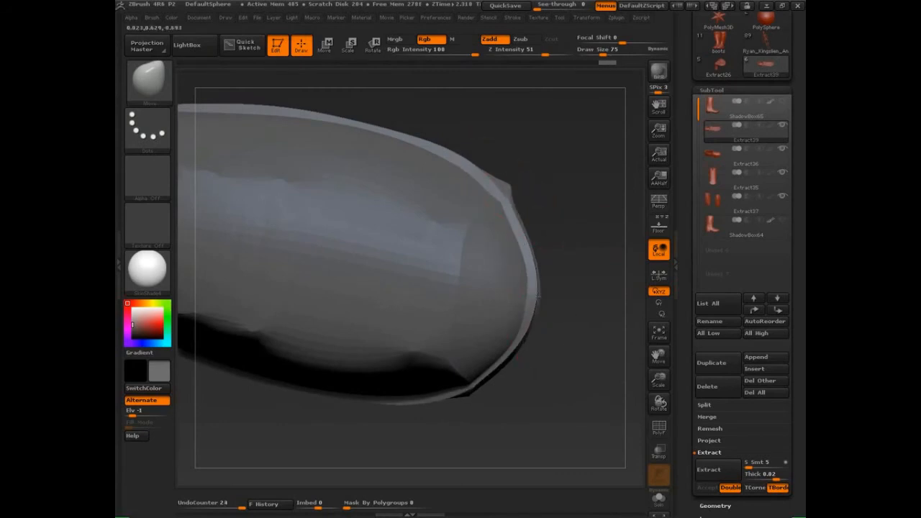
pyautogui.moveTo(557, 290); pyautogui.dragTo(543, 338)
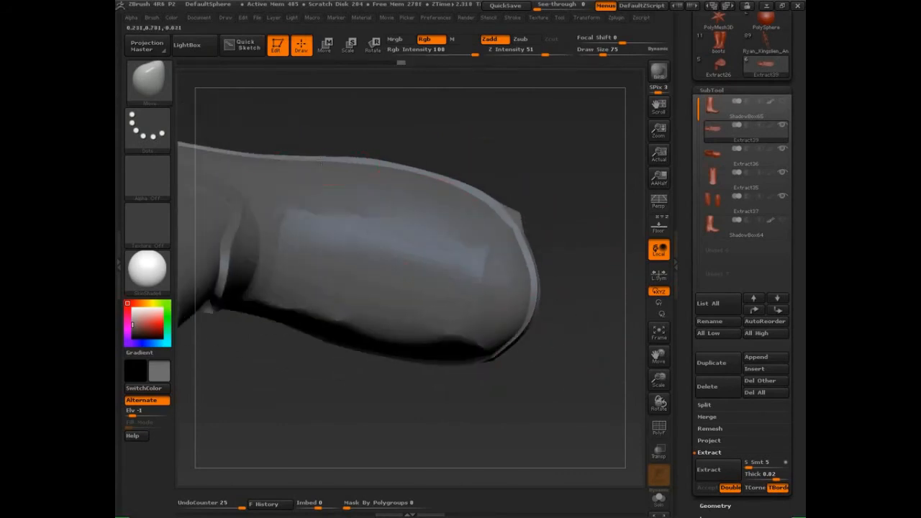
pyautogui.moveTo(540, 265)
pyautogui.mouseDown()
pyautogui.moveTo(564, 317)
pyautogui.moveTo(585, 310)
pyautogui.moveTo(536, 330)
pyautogui.moveTo(475, 268)
pyautogui.moveTo(511, 267)
pyautogui.moveTo(476, 198)
pyautogui.moveTo(480, 209)
pyautogui.moveTo(458, 227)
pyautogui.mouseUp()
# - Move the sole's arch and side with a larger Move brush to close the gap beneath the rim and smooth the profile
pyautogui.press('s')
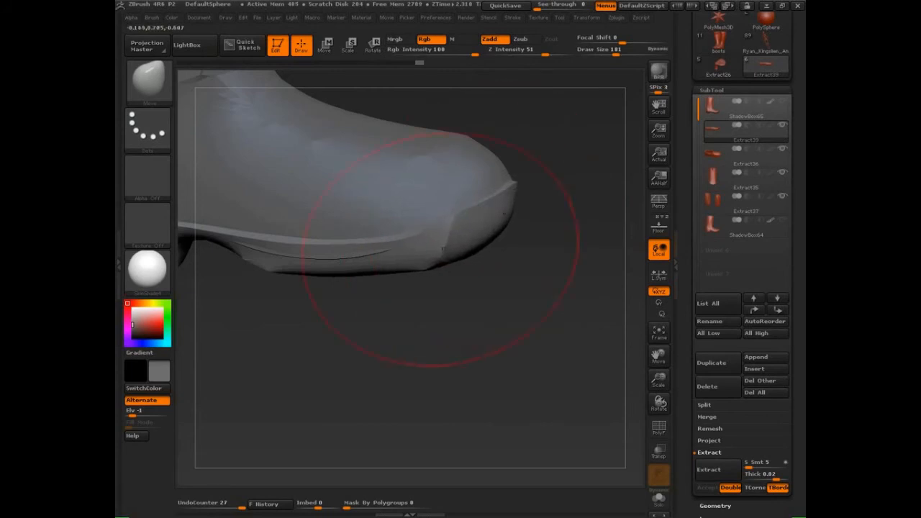
pyautogui.moveTo(416, 298)
pyautogui.mouseDown()
pyautogui.moveTo(429, 295)
pyautogui.moveTo(362, 236)
pyautogui.mouseUp()
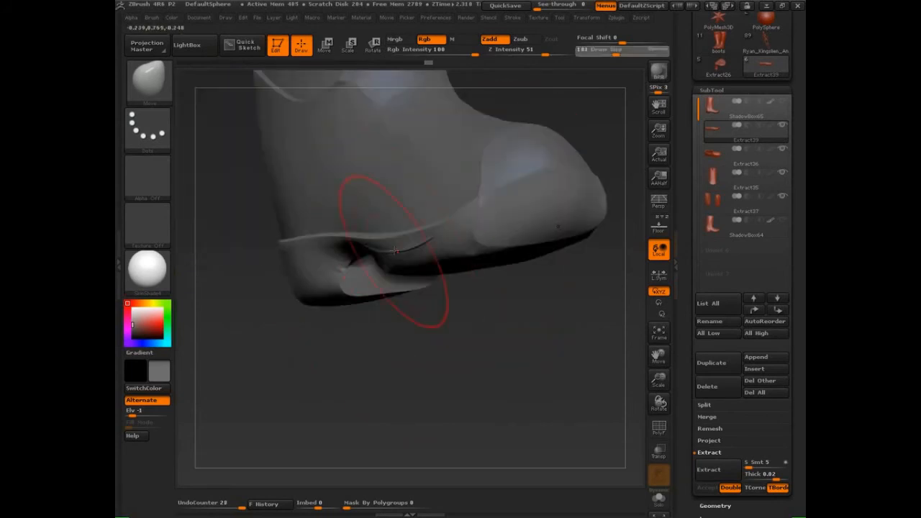
pyautogui.press('[')
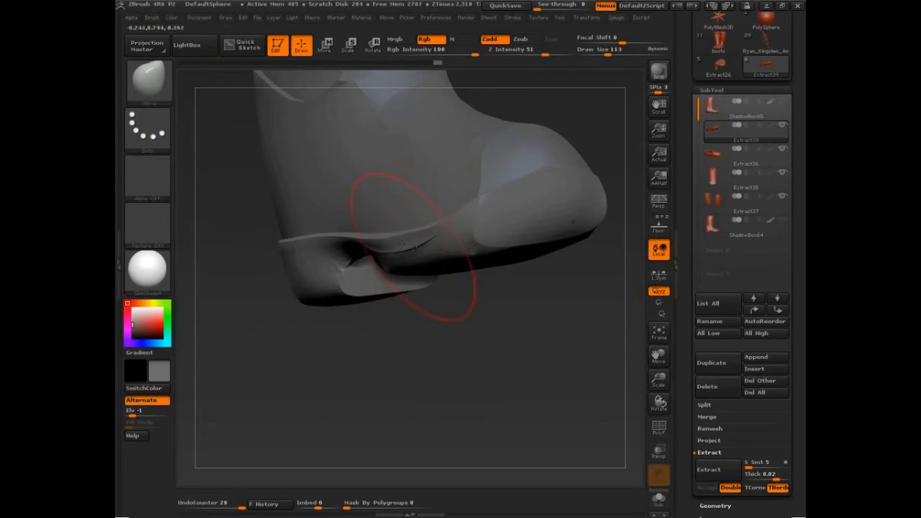
pyautogui.press(']')
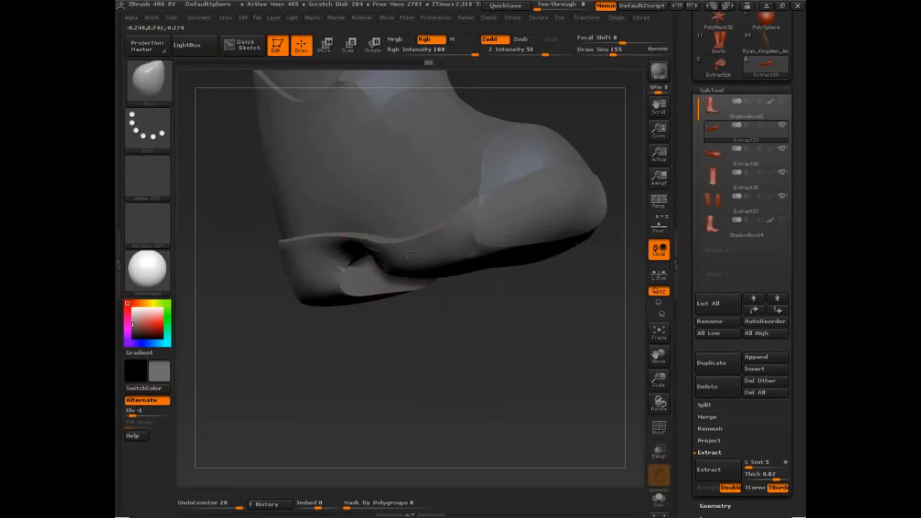
pyautogui.moveTo(346, 317); pyautogui.dragTo(385, 308)
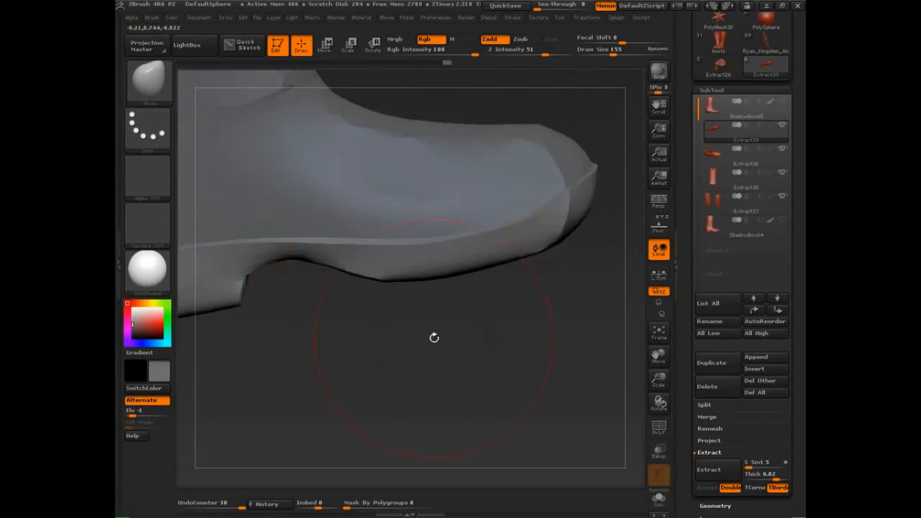
pyautogui.moveTo(434, 337); pyautogui.dragTo(394, 282)
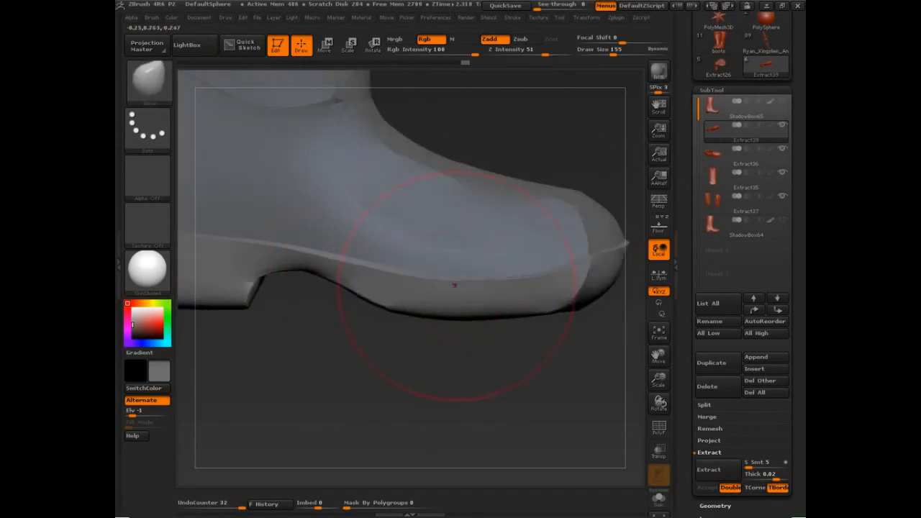
pyautogui.moveTo(479, 348)
pyautogui.mouseDown()
pyautogui.moveTo(467, 390)
pyautogui.moveTo(518, 384)
pyautogui.moveTo(514, 395)
pyautogui.moveTo(545, 397)
pyautogui.moveTo(551, 366)
pyautogui.moveTo(492, 355)
pyautogui.mouseUp()
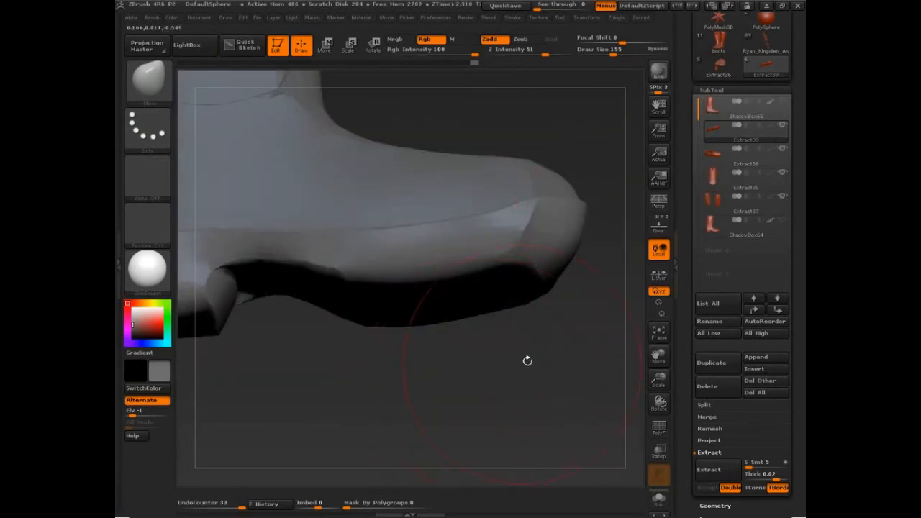
# - Flatten and even out the side of the front sole up to the toe with the hPolish brush
pyautogui.press('b')
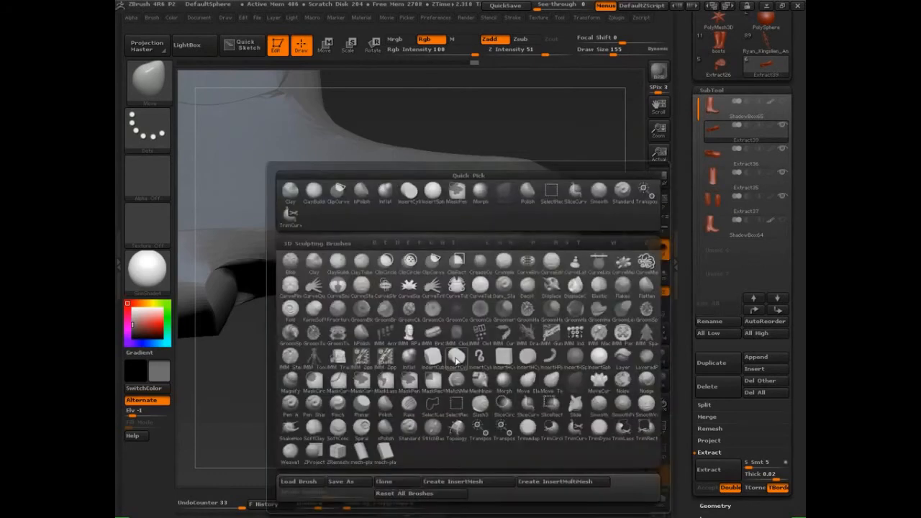
pyautogui.click(441, 329)
pyautogui.keyDown('alt'); pyautogui.moveTo(447, 382); pyautogui.dragTo(468, 345); pyautogui.keyUp('alt')
pyautogui.press('[')
pyautogui.press('[')
pyautogui.press('[')
pyautogui.press('[')
pyautogui.press('[')
pyautogui.press('[')
pyautogui.press('[')
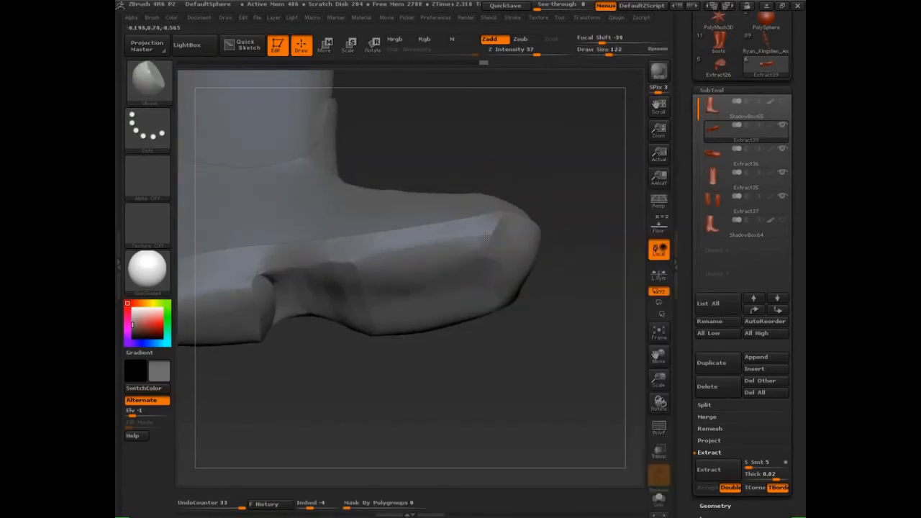
pyautogui.press('s')
pyautogui.moveTo(472, 249)
pyautogui.mouseDown()
pyautogui.moveTo(492, 242)
pyautogui.moveTo(406, 256)
pyautogui.moveTo(414, 246)
pyautogui.mouseUp()
pyautogui.click(498, 238)
pyautogui.moveTo(467, 261); pyautogui.dragTo(502, 266)
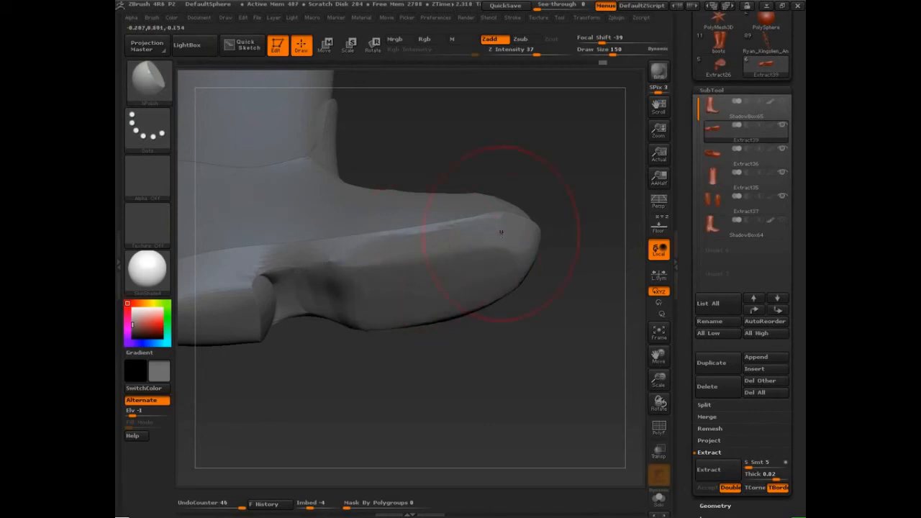
# - Flatten the sole's underside, arch and toe edges with the hPolish brush at draw size 150
pyautogui.moveTo(571, 281)
pyautogui.mouseDown()
pyautogui.moveTo(569, 327)
pyautogui.moveTo(550, 263)
pyautogui.moveTo(518, 238)
pyautogui.moveTo(555, 237)
pyautogui.mouseUp()
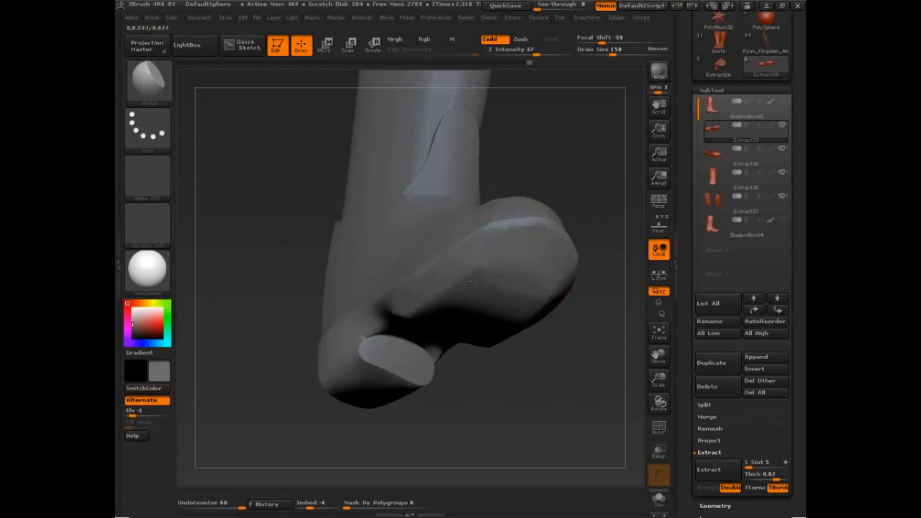
pyautogui.moveTo(473, 282)
pyautogui.mouseDown()
pyautogui.moveTo(441, 303)
pyautogui.moveTo(423, 295)
pyautogui.mouseUp()
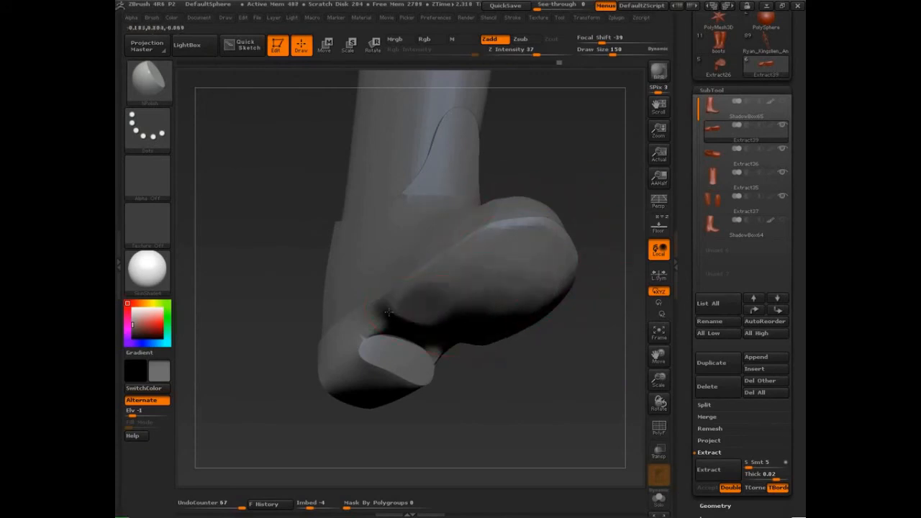
pyautogui.moveTo(460, 403)
pyautogui.mouseDown()
pyautogui.moveTo(505, 376)
pyautogui.moveTo(499, 389)
pyautogui.mouseUp()
pyautogui.moveTo(368, 323); pyautogui.dragTo(418, 341)
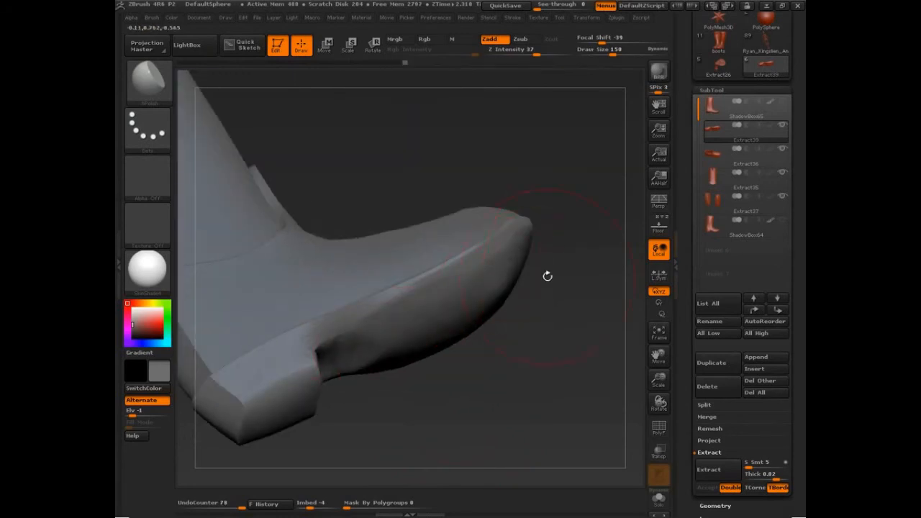
pyautogui.moveTo(547, 276); pyautogui.dragTo(475, 272)
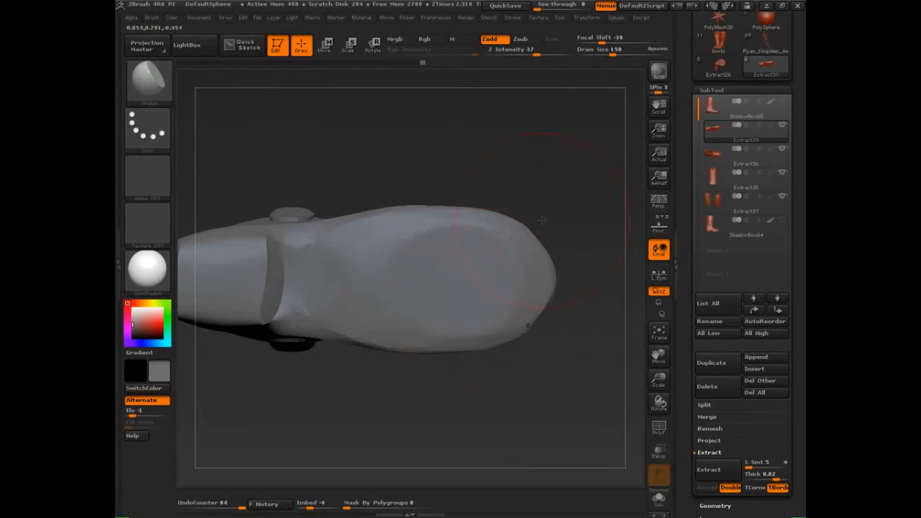
pyautogui.moveTo(542, 220)
pyautogui.mouseDown()
pyautogui.moveTo(575, 257)
pyautogui.moveTo(555, 368)
pyautogui.moveTo(509, 384)
pyautogui.moveTo(442, 365)
pyautogui.moveTo(436, 333)
pyautogui.moveTo(401, 340)
pyautogui.moveTo(403, 386)
pyautogui.moveTo(441, 374)
pyautogui.mouseUp()
# - Reduce the brush draw size to 97, check the sole's polygon wireframe and subdivide its mesh once
pyautogui.press('s')
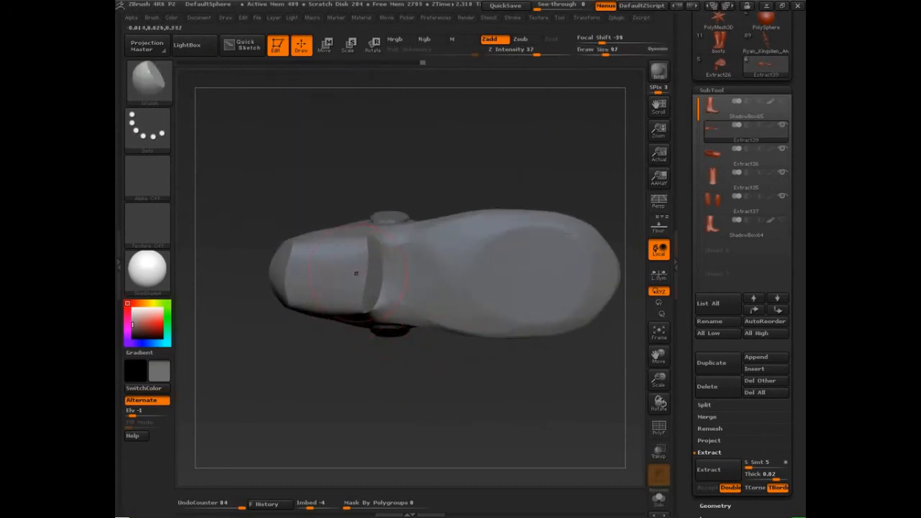
pyautogui.moveTo(469, 173); pyautogui.dragTo(429, 321)
pyautogui.hotkey('shift', 'f')
pyautogui.hotkey('shift', 'f')
pyautogui.hotkey('shift', 'f')
pyautogui.hotkey('shift', 'f')
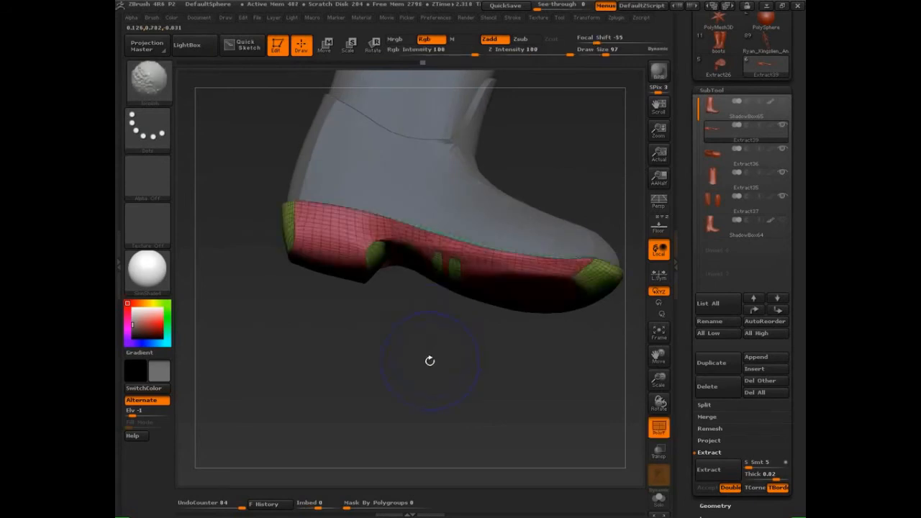
pyautogui.press('ctrl')
pyautogui.hotkey('ctrl', 'd')
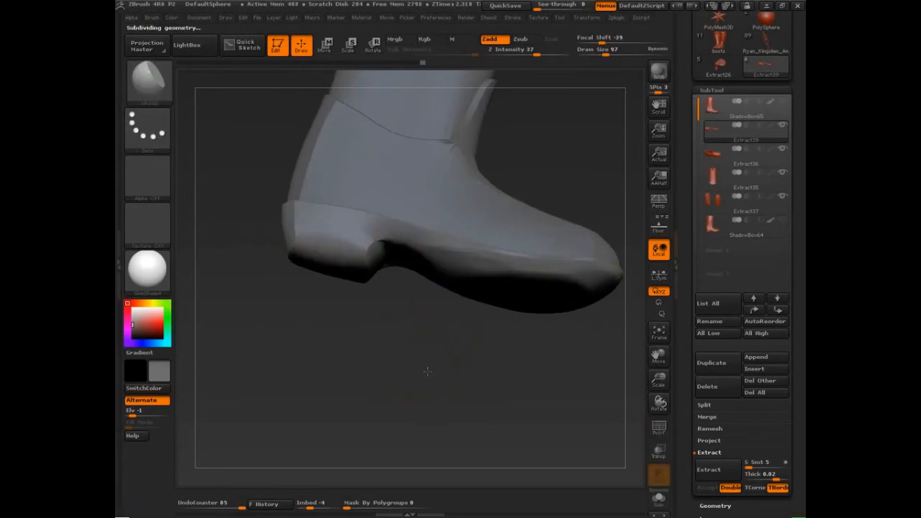
pyautogui.moveTo(427, 371)
pyautogui.mouseDown()
pyautogui.moveTo(428, 330)
pyautogui.moveTo(442, 346)
pyautogui.moveTo(438, 391)
pyautogui.mouseUp()
pyautogui.hotkey('ctrl', 'shift')
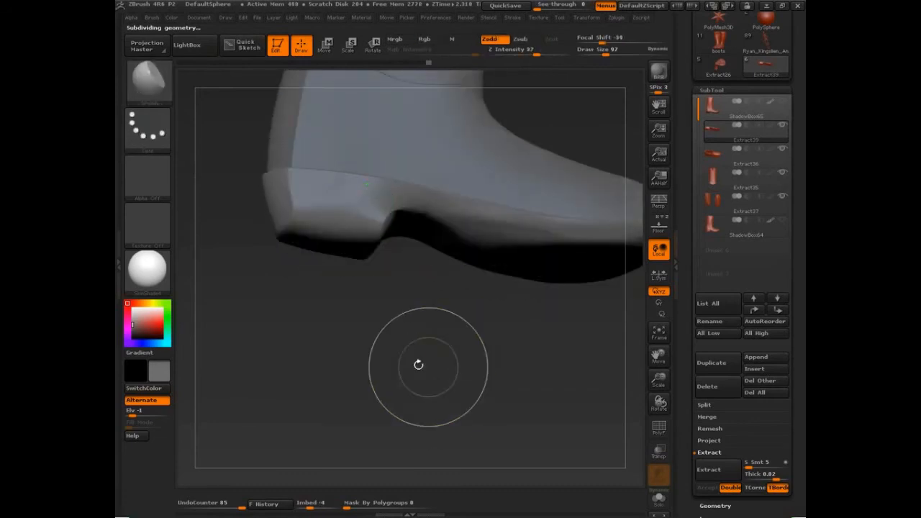
pyautogui.moveTo(418, 365)
pyautogui.mouseDown()
pyautogui.moveTo(420, 326)
pyautogui.moveTo(432, 403)
pyautogui.mouseUp()
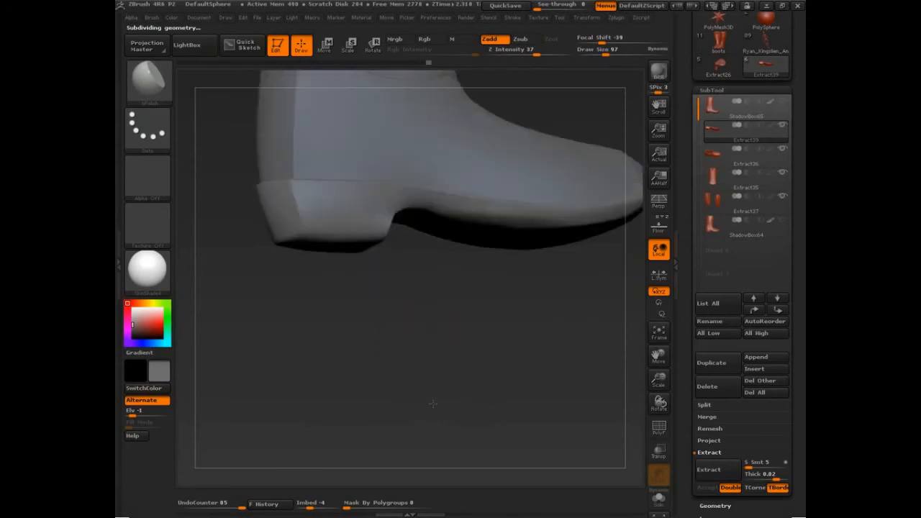
# - Flatten the heel's bottom face and surrounding edges with the hPolish brush, using draw sizes 93 and 82
pyautogui.keyDown('alt'); pyautogui.moveTo(444, 357); pyautogui.dragTo(492, 322); pyautogui.keyUp('alt')
pyautogui.press('s')
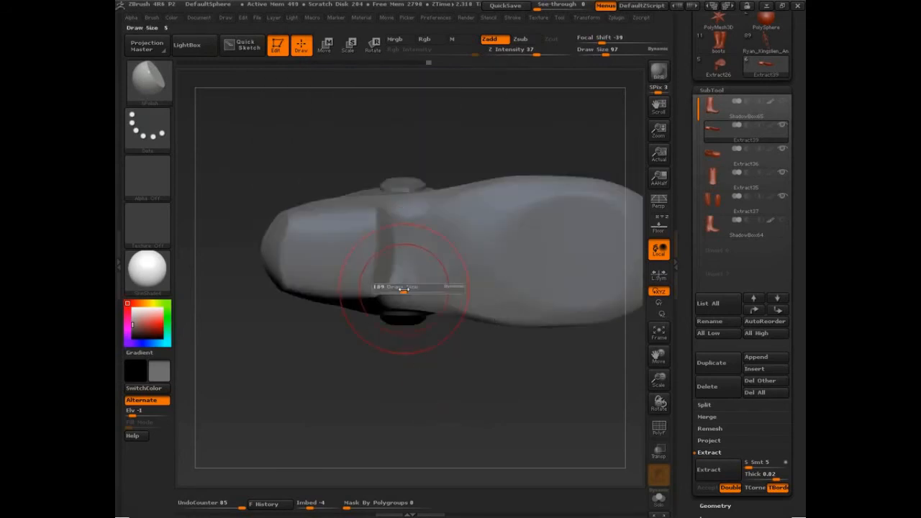
pyautogui.click(404, 290)
pyautogui.moveTo(356, 260)
pyautogui.mouseDown()
pyautogui.moveTo(334, 223)
pyautogui.moveTo(331, 277)
pyautogui.moveTo(327, 236)
pyautogui.moveTo(309, 282)
pyautogui.moveTo(370, 259)
pyautogui.mouseUp()
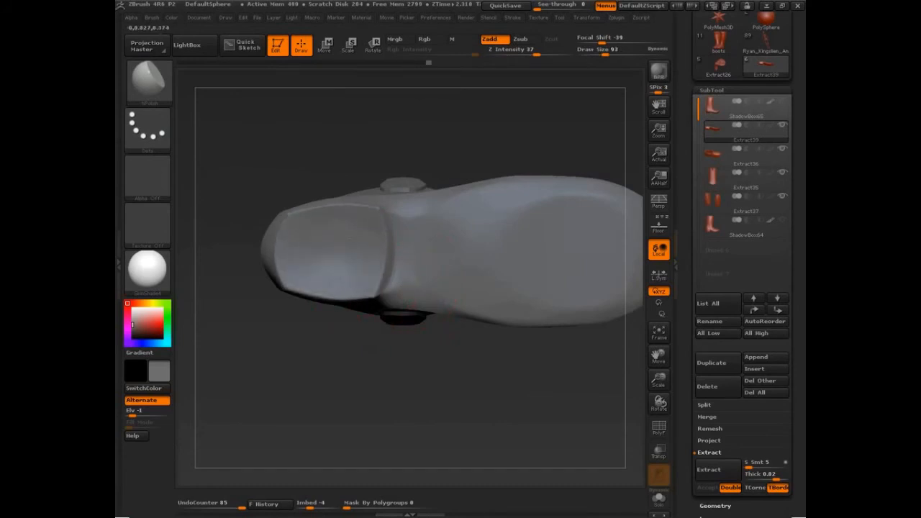
pyautogui.moveTo(367, 146); pyautogui.dragTo(351, 188)
pyautogui.press('s')
pyautogui.click(344, 236)
pyautogui.moveTo(398, 330)
pyautogui.mouseDown()
pyautogui.moveTo(379, 376)
pyautogui.moveTo(399, 294)
pyautogui.moveTo(446, 287)
pyautogui.mouseUp()
pyautogui.press('s')
pyautogui.click(403, 320)
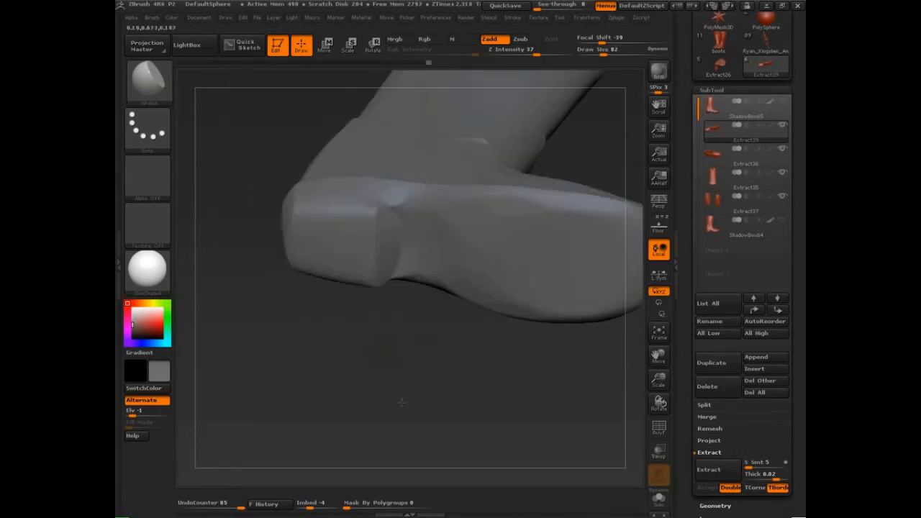
# - Duplicate the sole subtool and clip the heel block off the copy with ClipCurve, following the underside line of the sole
pyautogui.moveTo(583, 149)
pyautogui.mouseDown()
pyautogui.moveTo(595, 173)
pyautogui.moveTo(576, 220)
pyautogui.moveTo(440, 315)
pyautogui.mouseUp()
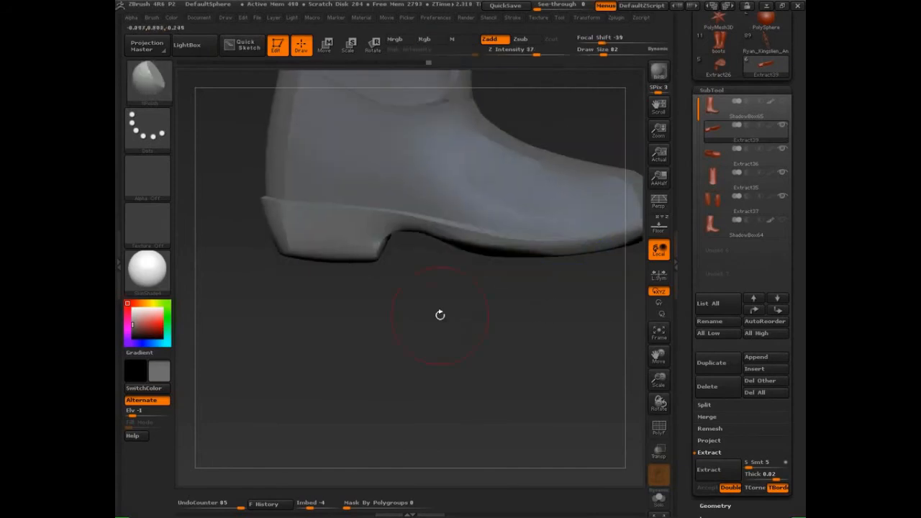
pyautogui.click(726, 368)
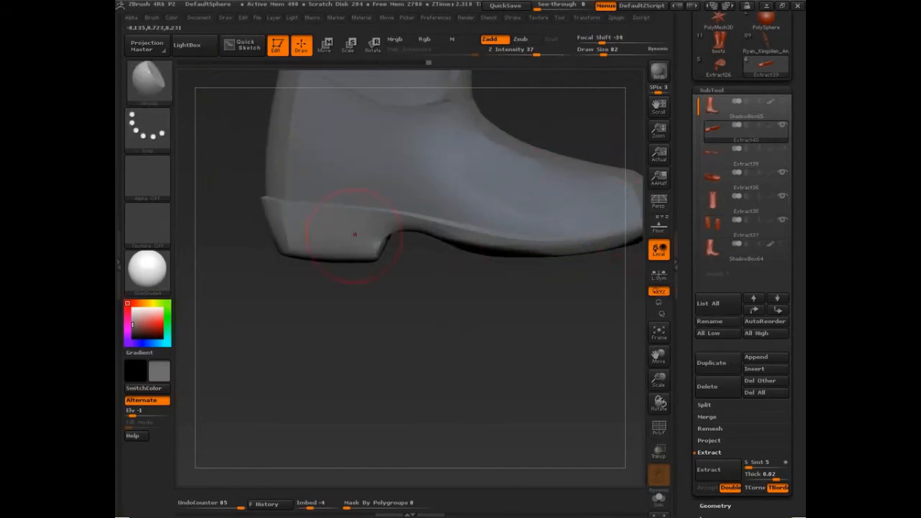
pyautogui.keyDown('ctrl'); pyautogui.keyDown('shift'); pyautogui.click(152, 81); pyautogui.keyUp('shift'); pyautogui.keyUp('ctrl')
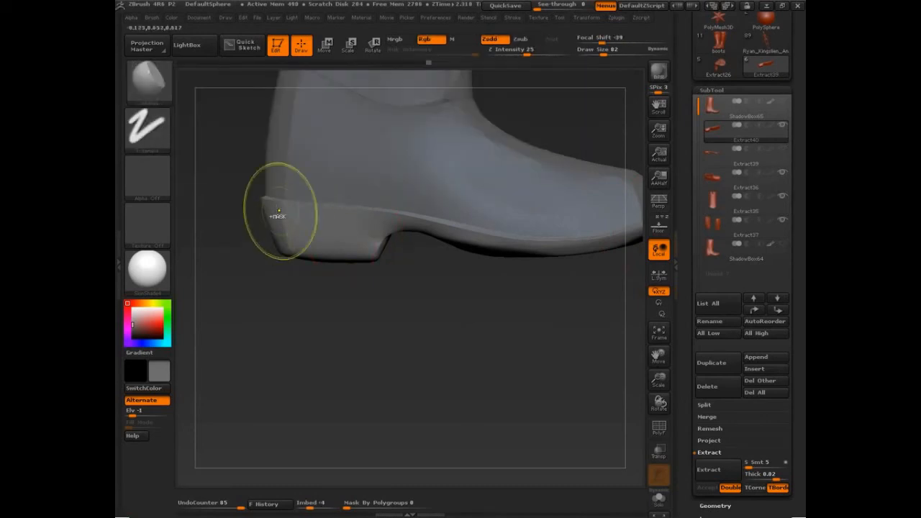
pyautogui.keyDown('ctrl'); pyautogui.keyDown('shift'); pyautogui.click(148, 80); pyautogui.keyUp('shift'); pyautogui.keyUp('ctrl')
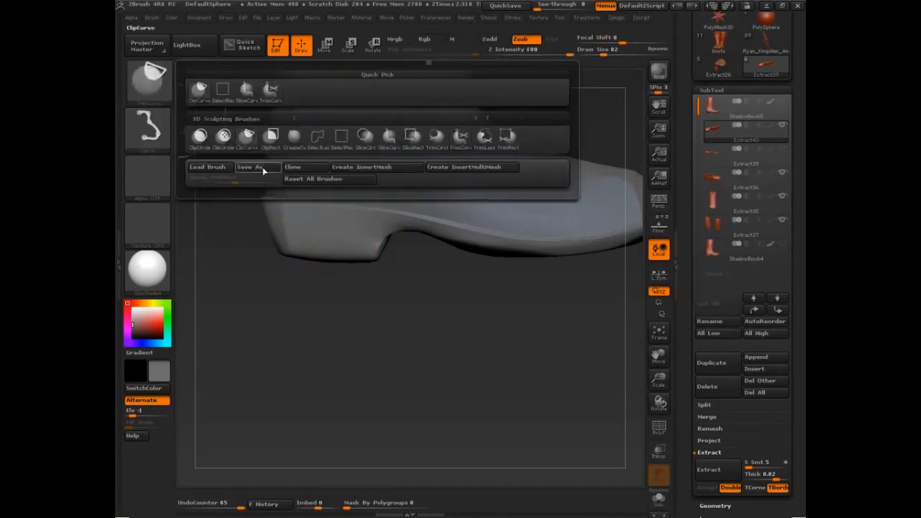
pyautogui.moveTo(230, 220)
pyautogui.keyDown('ctrl'); pyautogui.keyDown('shift'); pyautogui.mouseDown()
pyautogui.moveTo(341, 227)
pyautogui.moveTo(328, 228)
pyautogui.mouseUp(); pyautogui.keyUp('shift'); pyautogui.keyUp('ctrl')
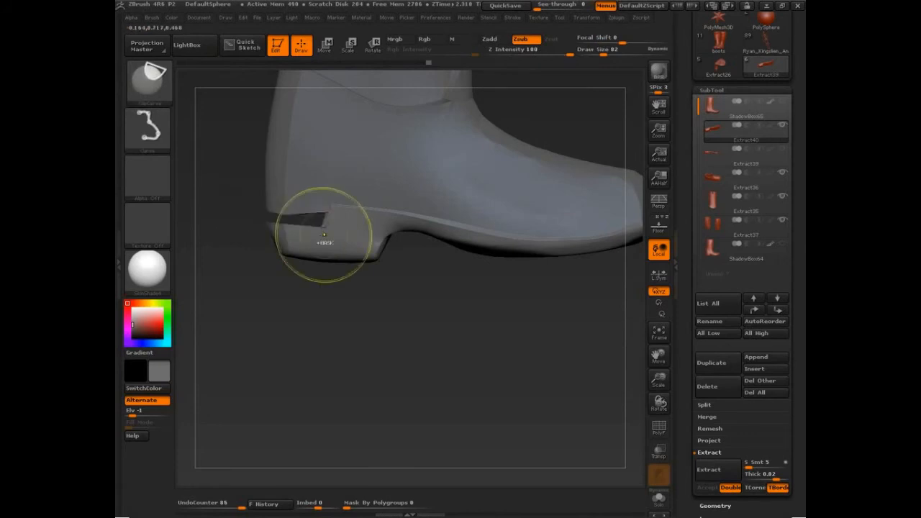
pyautogui.hotkey('ctrl', 'z')
pyautogui.moveTo(438, 248)
pyautogui.keyDown('ctrl'); pyautogui.keyDown('shift'); pyautogui.mouseDown()
pyautogui.moveTo(323, 218)
pyautogui.moveTo(228, 211)
pyautogui.mouseUp(); pyautogui.keyUp('shift'); pyautogui.keyUp('ctrl')
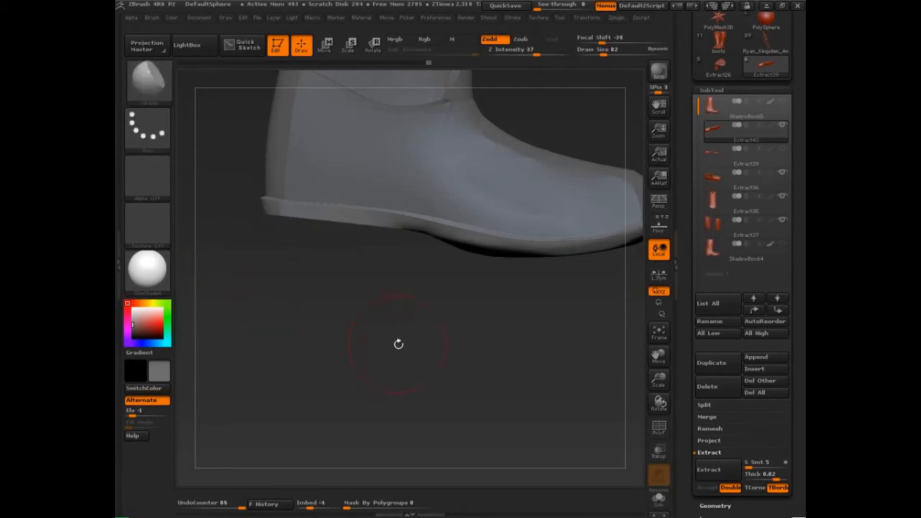
pyautogui.moveTo(396, 343)
pyautogui.mouseDown()
pyautogui.moveTo(390, 373)
pyautogui.moveTo(394, 333)
pyautogui.mouseUp()
# - Isolate the original sole-and-heel subtool and try to cut it at the heel's front with the TrimCurve brush
pyautogui.click(716, 159)
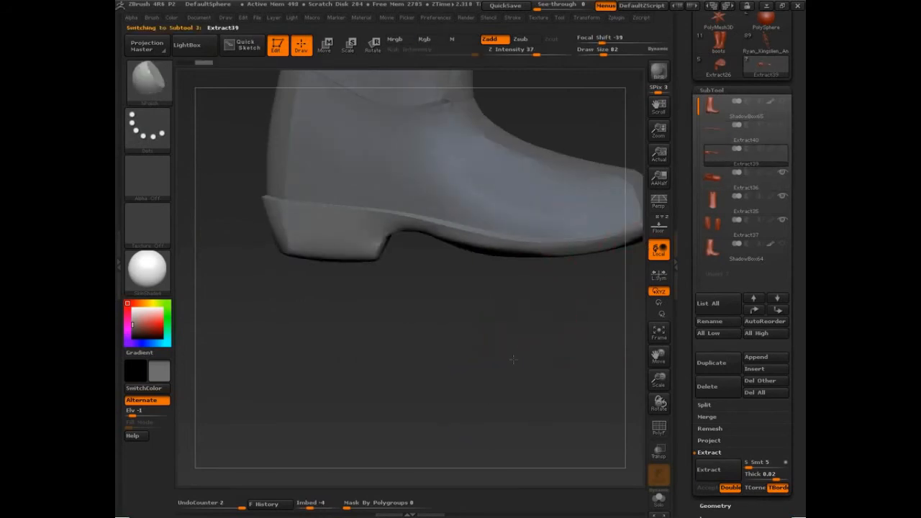
pyautogui.hotkey('alt', 's')
pyautogui.moveTo(493, 364); pyautogui.dragTo(479, 334)
pyautogui.hotkey('ctrl', 'shift')
pyautogui.click(148, 80)
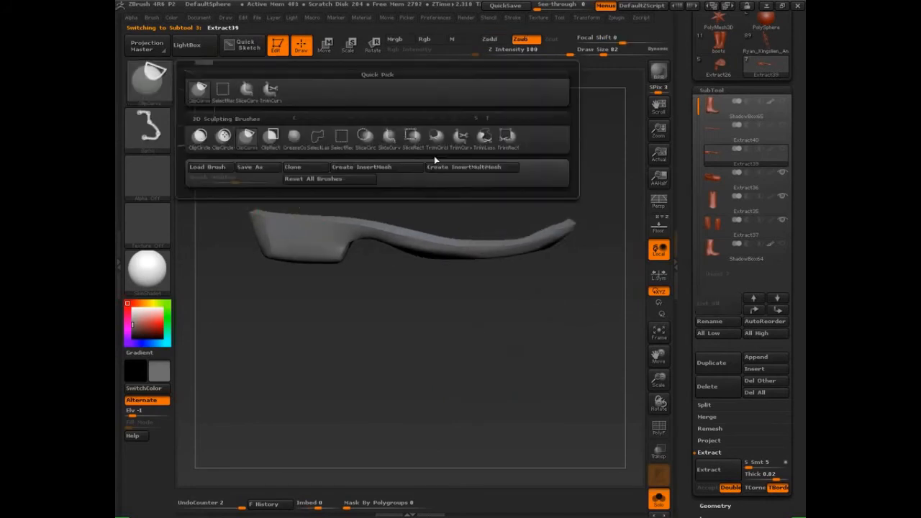
pyautogui.click(463, 139)
pyautogui.keyDown('ctrl'); pyautogui.keyDown('shift'); pyautogui.moveTo(359, 183); pyautogui.dragTo(341, 271); pyautogui.keyUp('shift'); pyautogui.keyUp('ctrl')
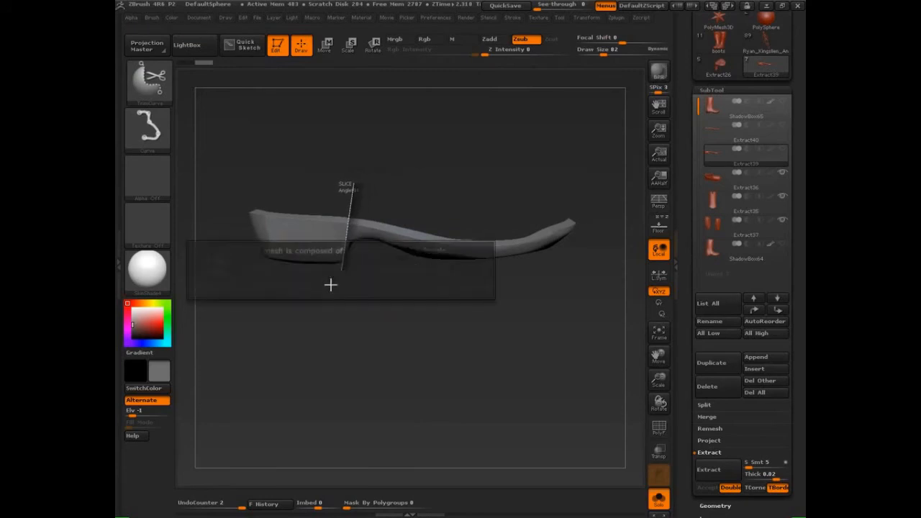
# - Delete the lower subdivision levels of the sole-and-heel subtool and trim away everything in front of the heel with TrimCurve
pyautogui.click(717, 88)
pyautogui.click(723, 106)
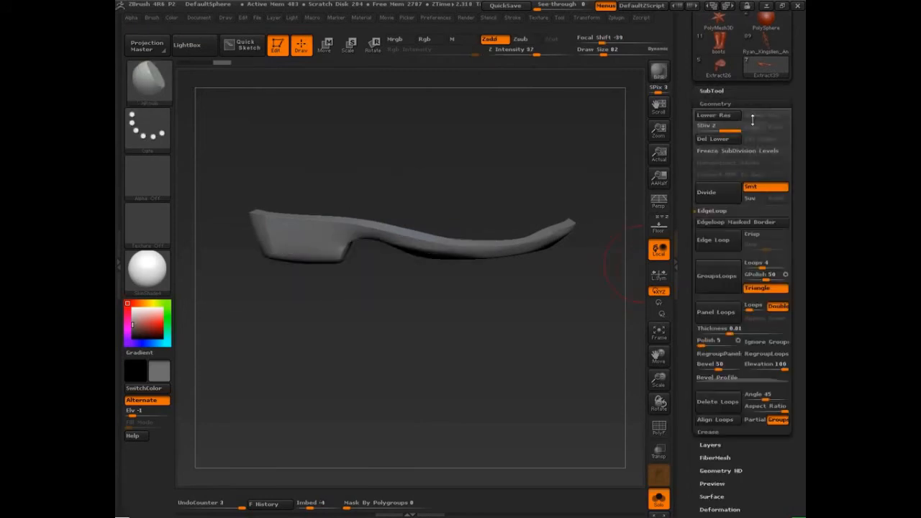
pyautogui.click(724, 101)
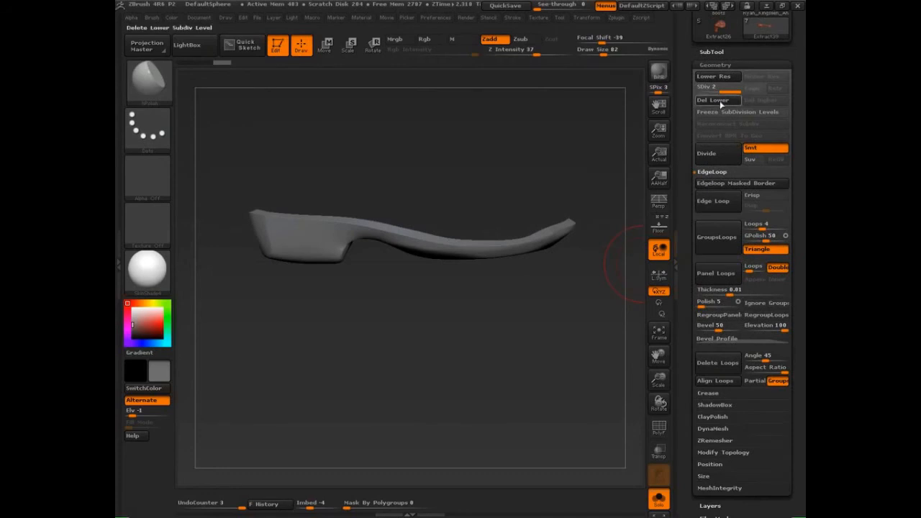
pyautogui.click(715, 65)
pyautogui.keyDown('ctrl'); pyautogui.keyDown('shift'); pyautogui.moveTo(346, 175); pyautogui.dragTo(341, 281); pyautogui.keyUp('shift'); pyautogui.keyUp('ctrl')
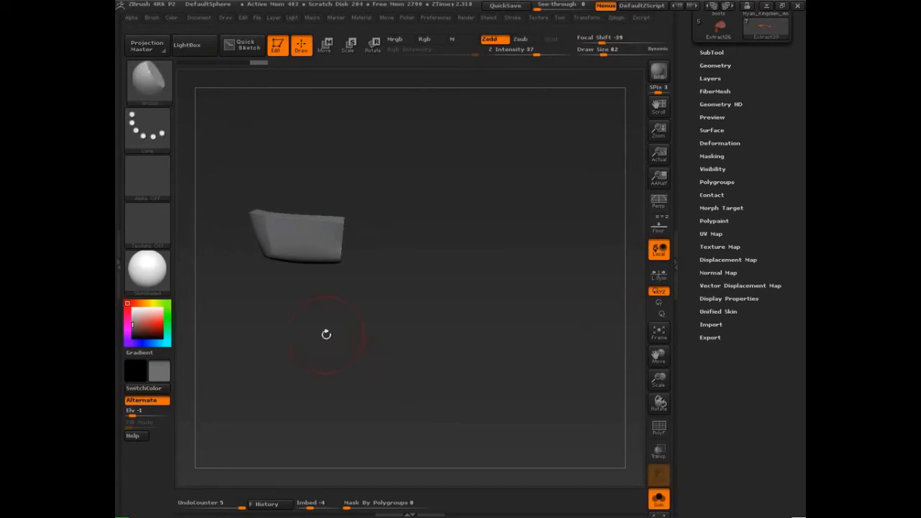
pyautogui.moveTo(330, 320); pyautogui.dragTo(516, 288)
# - Leave solo mode, show both the clipped sole and the trimmed heel on the boot, and activate the heel with the Move brush
pyautogui.click(711, 53)
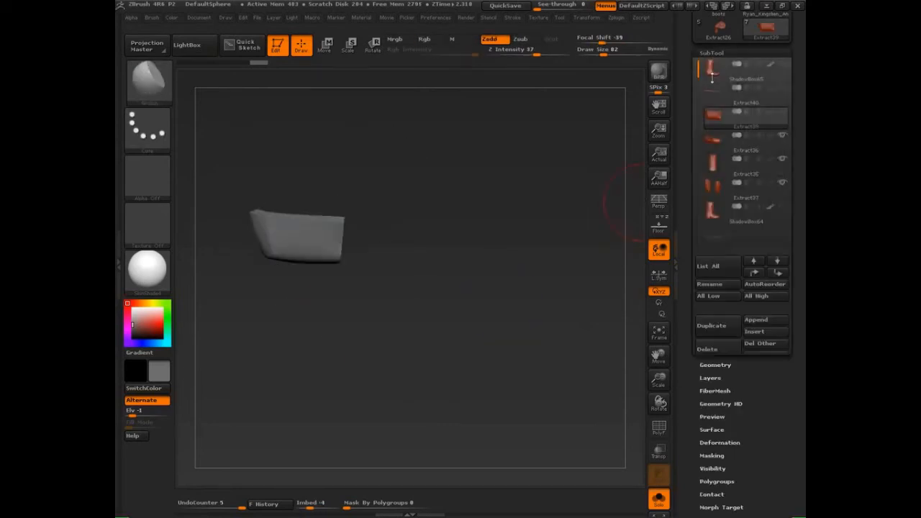
pyautogui.click(734, 92)
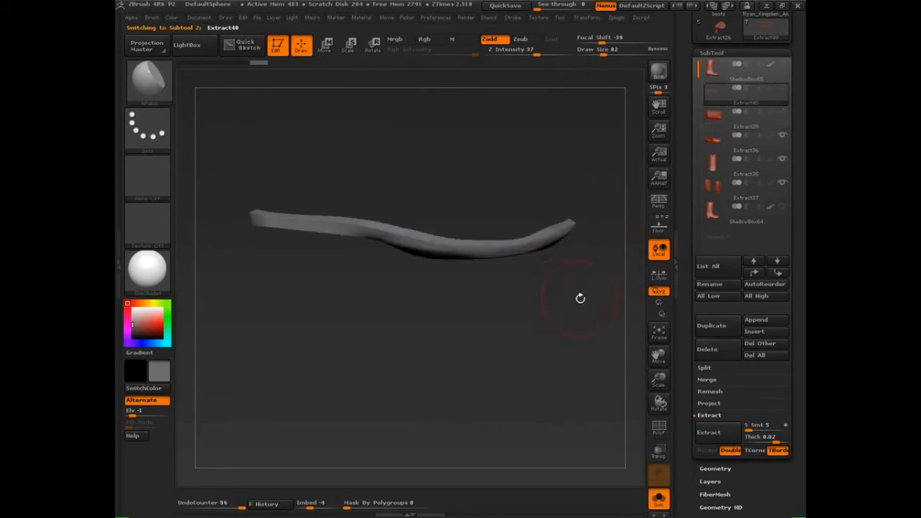
pyautogui.press('f')
pyautogui.hotkey('alt', 's')
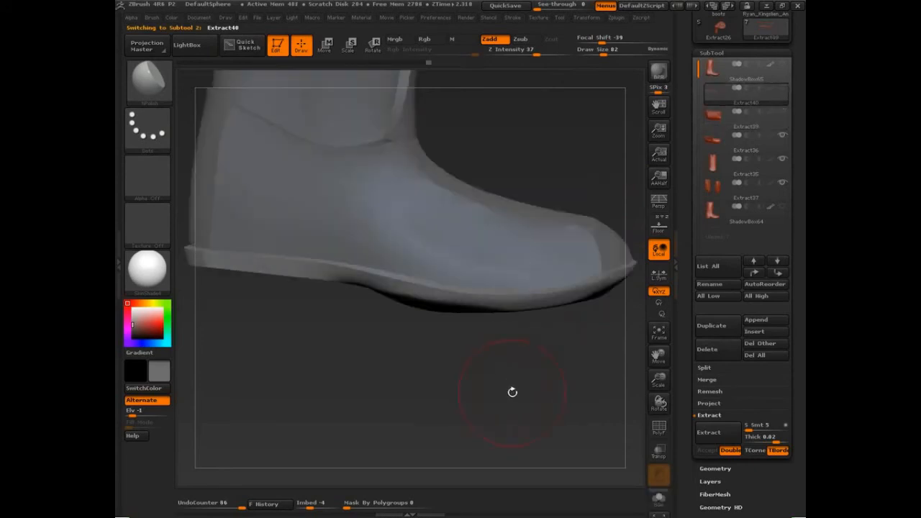
pyautogui.keyDown('alt'); pyautogui.moveTo(516, 403); pyautogui.dragTo(347, 315); pyautogui.keyUp('alt')
pyautogui.click(783, 113)
pyautogui.press('b')
pyautogui.press('m')
pyautogui.press('v')
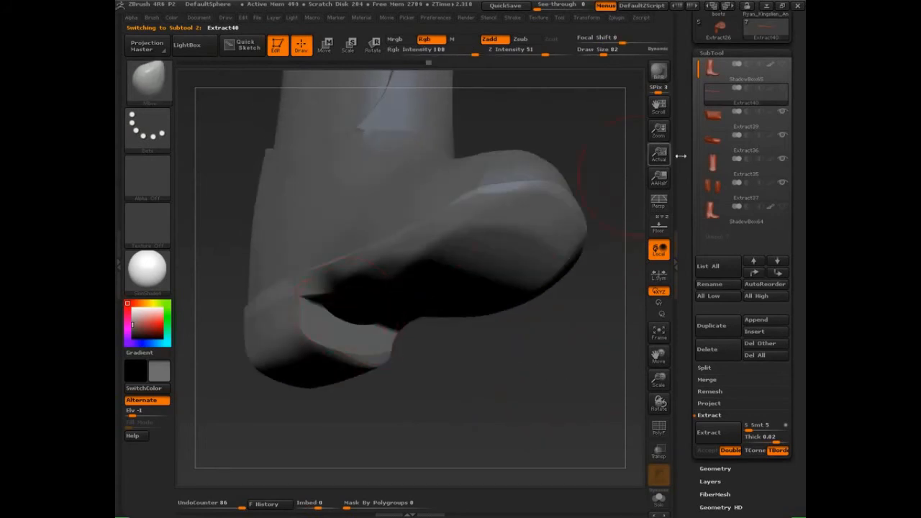
pyautogui.click(719, 116)
pyautogui.click(783, 89)
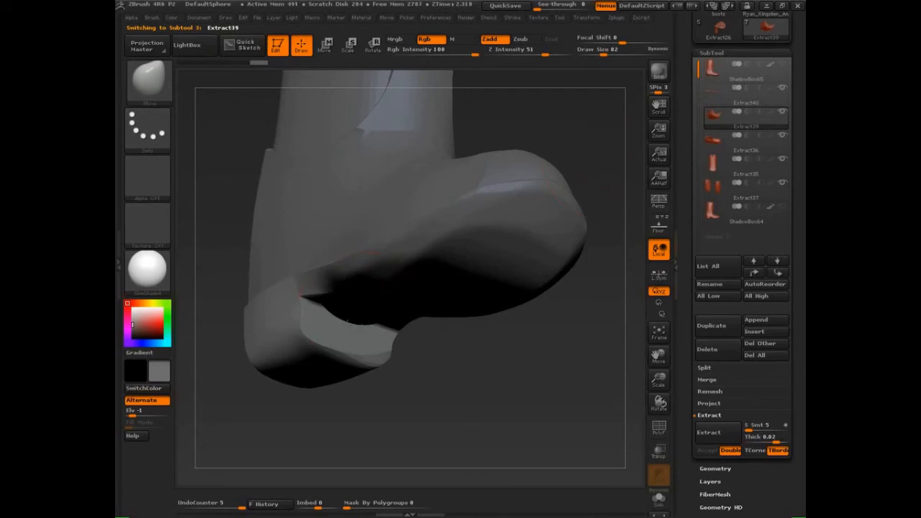
# - Adjust the heel's front face and lower front edge with the Move brush, starting at draw size 37
pyautogui.press('s')
pyautogui.moveTo(349, 317)
pyautogui.mouseDown()
pyautogui.moveTo(339, 319)
pyautogui.moveTo(343, 307)
pyautogui.mouseUp()
pyautogui.moveTo(439, 392); pyautogui.dragTo(434, 408)
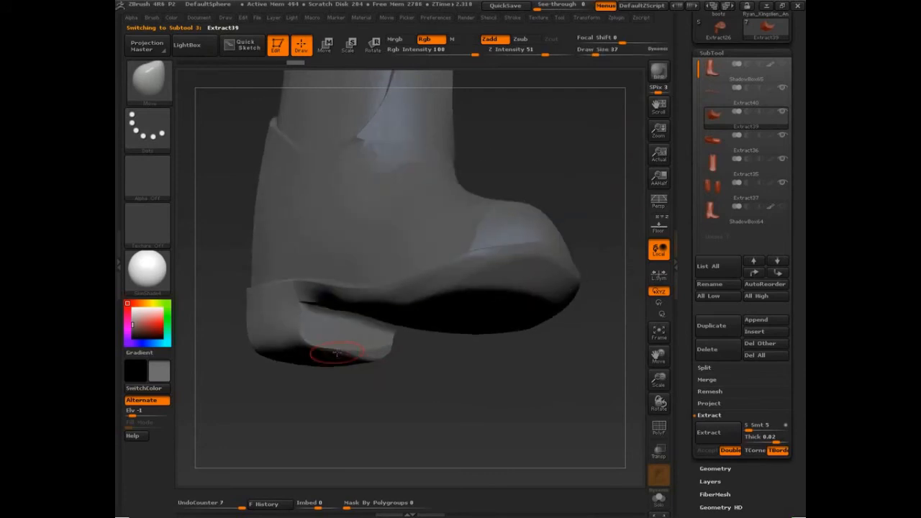
pyautogui.press('s')
pyautogui.moveTo(339, 352); pyautogui.dragTo(349, 352)
pyautogui.moveTo(420, 376)
pyautogui.mouseDown()
pyautogui.moveTo(452, 401)
pyautogui.moveTo(464, 392)
pyautogui.moveTo(418, 380)
pyautogui.moveTo(436, 337)
pyautogui.mouseUp()
pyautogui.press('s')
# - Lower the heel piece beneath the sole with the Transpose line and adjust its tilt to fit the sole
pyautogui.press('w')
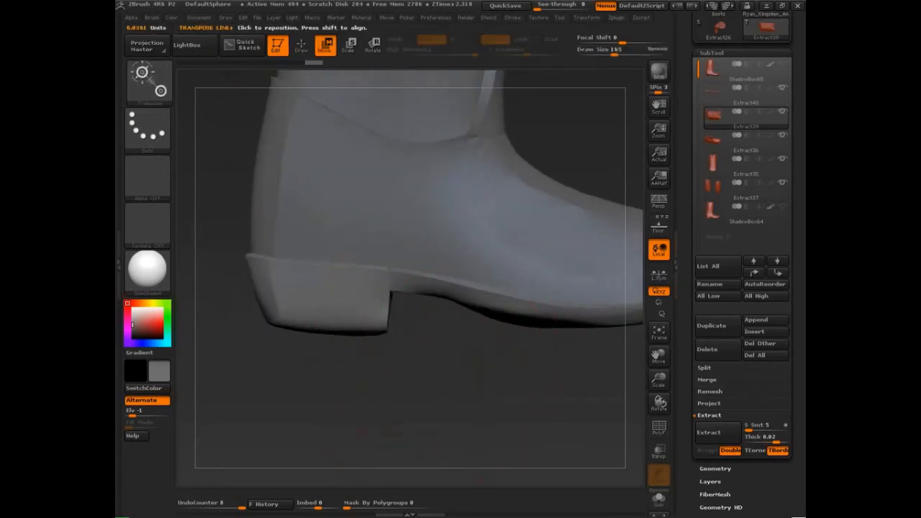
pyautogui.moveTo(360, 396)
pyautogui.mouseDown()
pyautogui.moveTo(354, 372)
pyautogui.moveTo(364, 381)
pyautogui.mouseUp()
pyautogui.moveTo(367, 325)
pyautogui.mouseDown()
pyautogui.moveTo(371, 409)
pyautogui.moveTo(371, 357)
pyautogui.mouseUp()
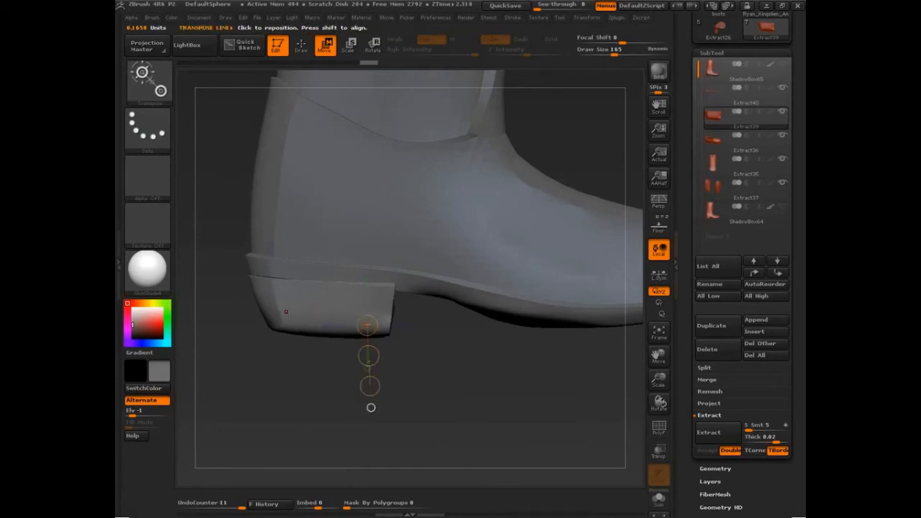
pyautogui.moveTo(257, 288); pyautogui.dragTo(239, 379)
pyautogui.press('r')
pyautogui.moveTo(415, 379); pyautogui.dragTo(399, 358)
# - Leave the Transpose line and reshape the heel's front side corners with the Move brush, at draw size around 68
pyautogui.press('q')
pyautogui.press('s')
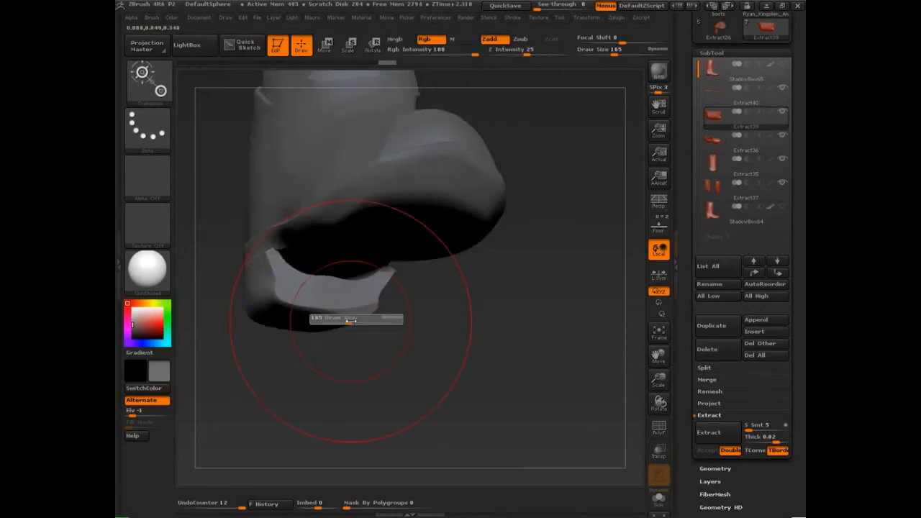
pyautogui.press('s')
pyautogui.moveTo(279, 288); pyautogui.dragTo(275, 288)
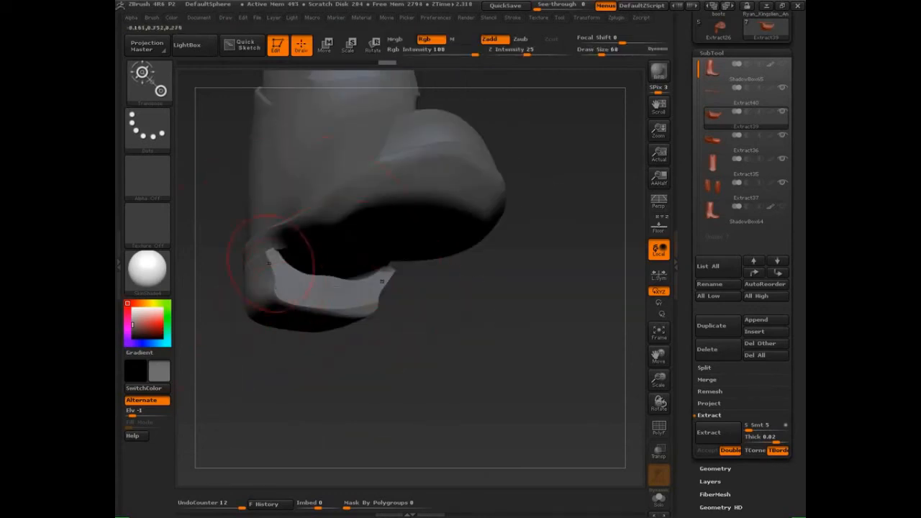
pyautogui.press('b')
pyautogui.press('m')
pyautogui.press('v')
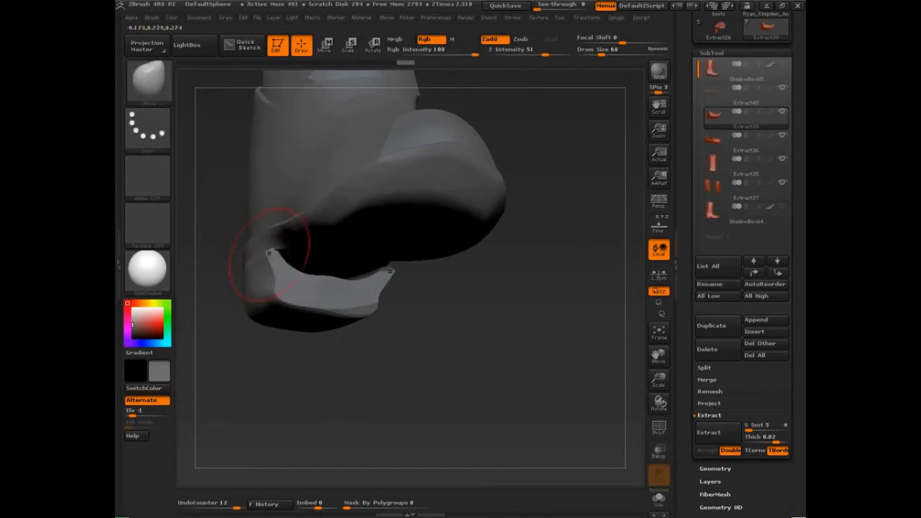
pyautogui.press('s')
pyautogui.moveTo(272, 257); pyautogui.dragTo(281, 261)
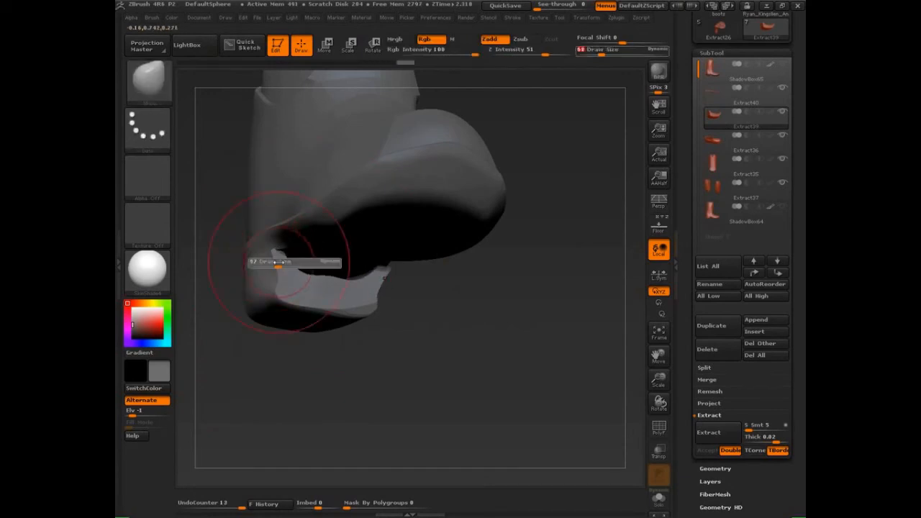
pyautogui.moveTo(279, 278); pyautogui.dragTo(266, 281)
pyautogui.press('s')
pyautogui.moveTo(265, 281); pyautogui.dragTo(270, 281)
pyautogui.moveTo(271, 284); pyautogui.dragTo(257, 292)
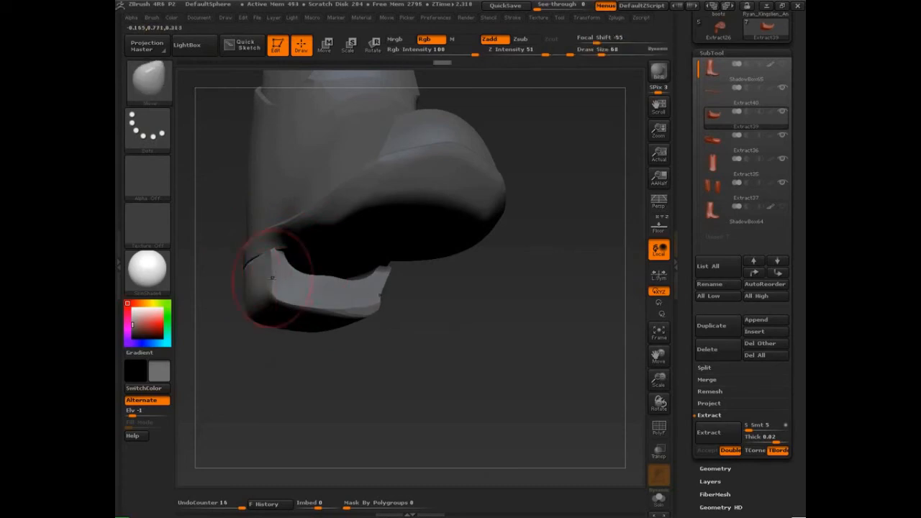
# - Smooth the heel's front corner and refine its front and lower edges with the Move brush from several angles
pyautogui.moveTo(411, 331); pyautogui.dragTo(464, 343)
pyautogui.keyDown('shift'); pyautogui.moveTo(285, 265); pyautogui.dragTo(275, 284); pyautogui.keyUp('shift')
pyautogui.keyDown('alt'); pyautogui.moveTo(336, 339); pyautogui.dragTo(416, 341); pyautogui.keyUp('alt')
pyautogui.press('s')
pyautogui.moveTo(354, 300)
pyautogui.mouseDown()
pyautogui.moveTo(371, 300)
pyautogui.moveTo(339, 273)
pyautogui.moveTo(295, 264)
pyautogui.mouseUp()
pyautogui.moveTo(403, 341); pyautogui.dragTo(335, 328)
pyautogui.moveTo(284, 253); pyautogui.dragTo(294, 262)
pyautogui.moveTo(310, 301); pyautogui.dragTo(310, 309)
pyautogui.moveTo(382, 356)
pyautogui.mouseDown()
pyautogui.moveTo(468, 370)
pyautogui.moveTo(477, 295)
pyautogui.moveTo(478, 305)
pyautogui.mouseUp()
# - Activate the boot shaft subtool and push its front and back profile outward with the Move brush, starting at draw size 290
pyautogui.press('s')
pyautogui.moveTo(491, 322)
pyautogui.mouseDown()
pyautogui.moveTo(481, 323)
pyautogui.moveTo(528, 321)
pyautogui.mouseUp()
pyautogui.press('s')
pyautogui.moveTo(514, 321); pyautogui.dragTo(527, 321)
pyautogui.click(714, 167)
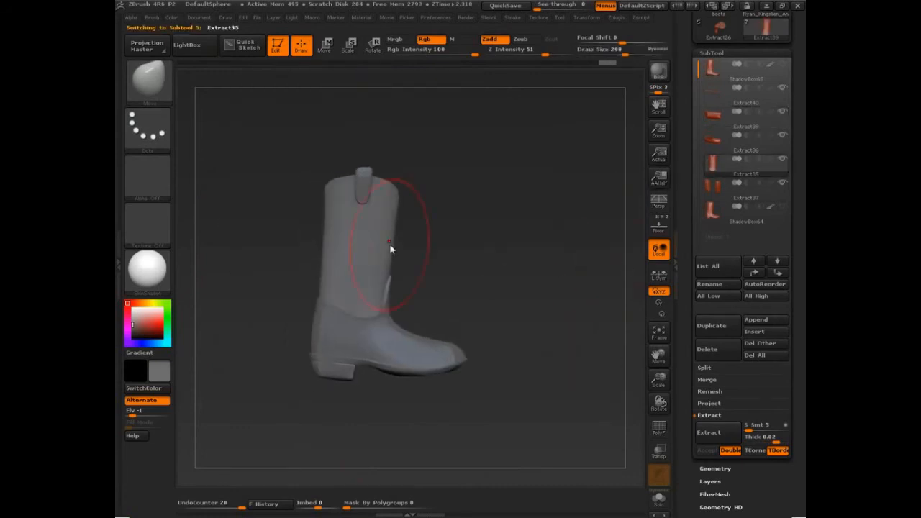
pyautogui.press('s')
pyautogui.moveTo(391, 249); pyautogui.dragTo(399, 249)
pyautogui.moveTo(327, 256); pyautogui.dragTo(316, 263)
pyautogui.moveTo(388, 246)
pyautogui.mouseDown()
pyautogui.moveTo(385, 254)
pyautogui.moveTo(392, 242)
pyautogui.mouseUp()
# - Refine the shaft's contour from the side and front with the Move brush at draw size 362
pyautogui.press('s')
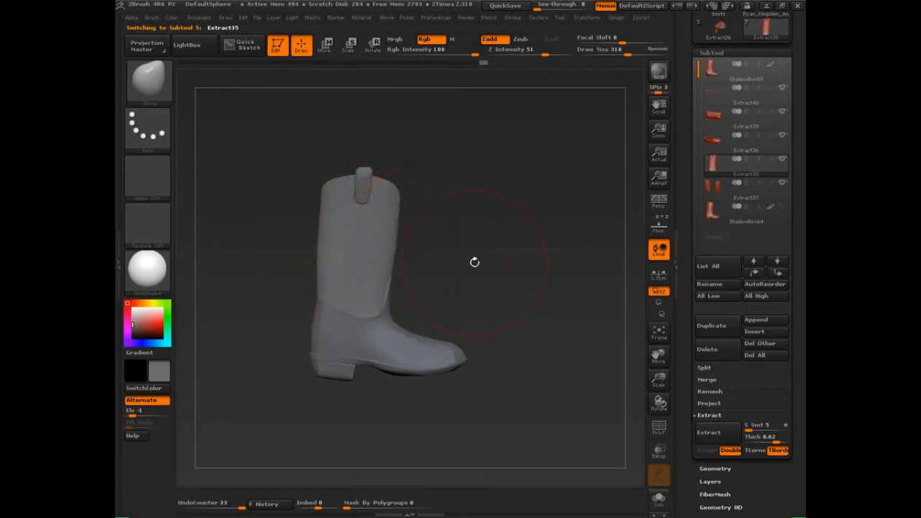
pyautogui.moveTo(474, 262); pyautogui.dragTo(433, 269)
pyautogui.moveTo(376, 281); pyautogui.dragTo(380, 280)
pyautogui.moveTo(516, 337)
pyautogui.mouseDown()
pyautogui.moveTo(500, 341)
pyautogui.moveTo(575, 334)
pyautogui.mouseUp()
pyautogui.moveTo(448, 213); pyautogui.dragTo(454, 214)
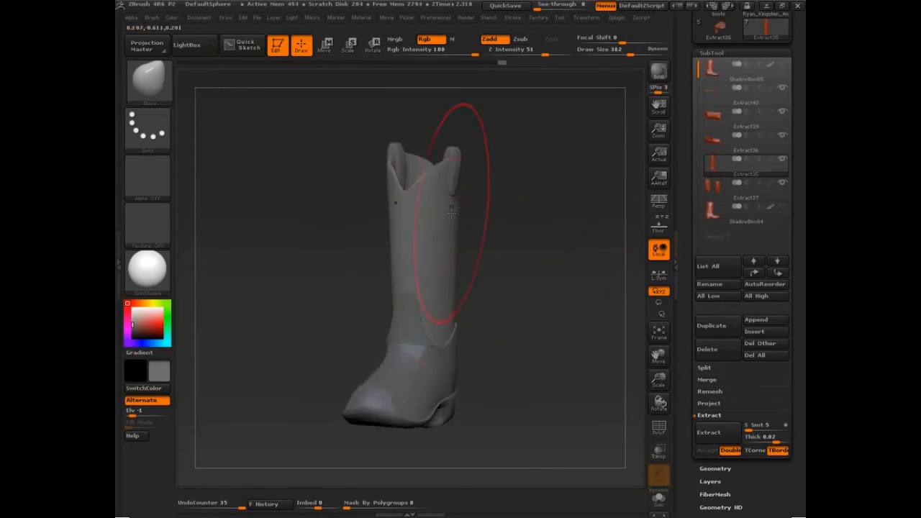
pyautogui.moveTo(507, 241)
pyautogui.mouseDown()
pyautogui.moveTo(478, 246)
pyautogui.moveTo(477, 256)
pyautogui.mouseUp()
pyautogui.moveTo(384, 224); pyautogui.dragTo(382, 222)
pyautogui.moveTo(464, 268); pyautogui.dragTo(515, 331)
# - Merge all visible boot subtools into one tool with MergeVisible and make the merged tool active
pyautogui.moveTo(690, 241); pyautogui.dragTo(689, 414)
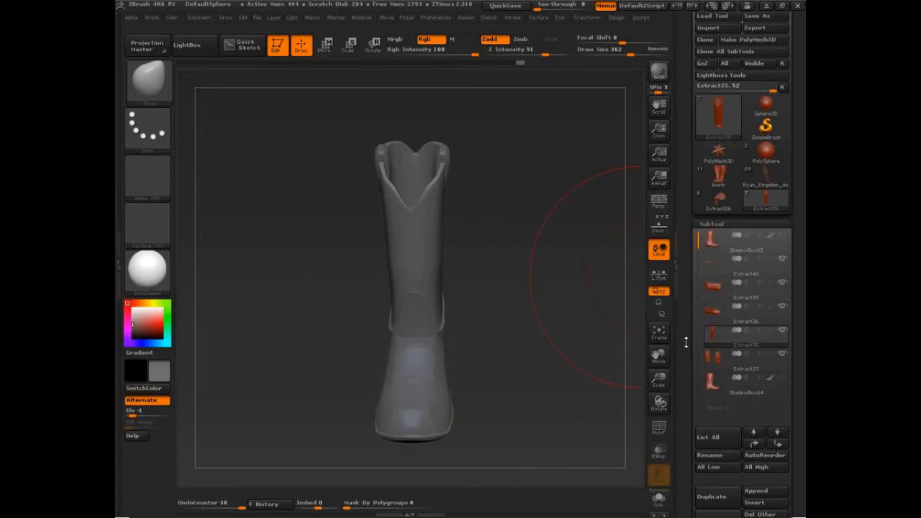
pyautogui.moveTo(685, 341); pyautogui.dragTo(696, 234)
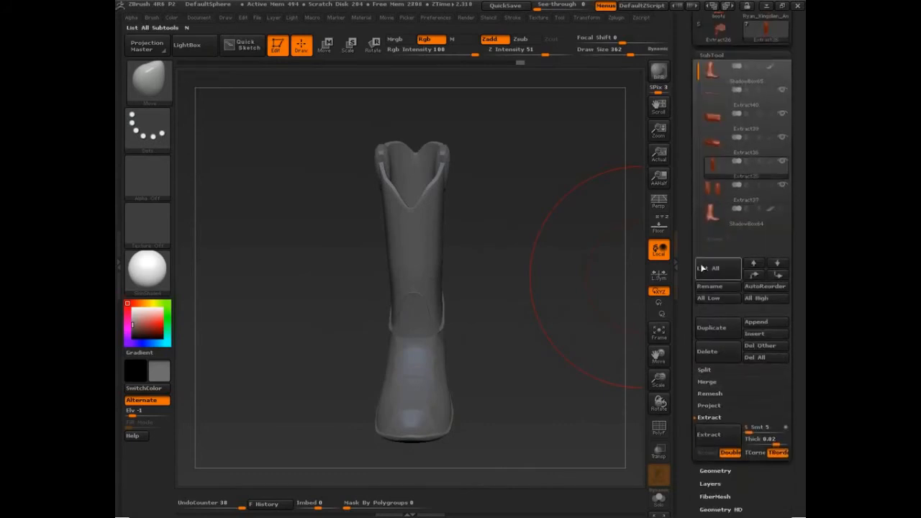
pyautogui.click(706, 382)
pyautogui.moveTo(685, 415); pyautogui.dragTo(723, 378)
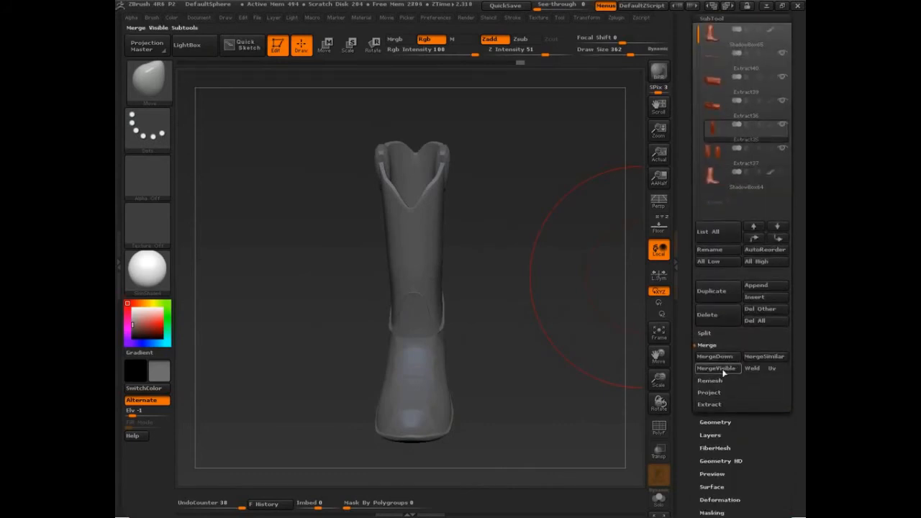
pyautogui.click(724, 371)
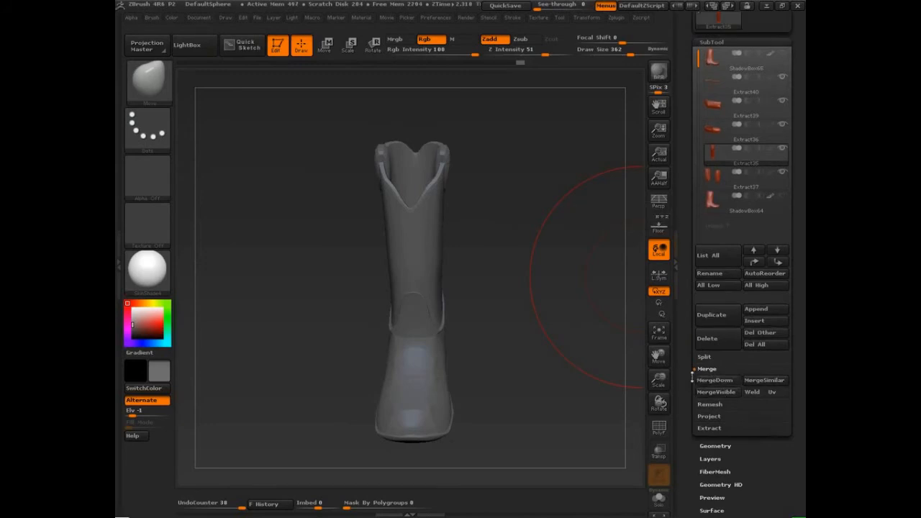
pyautogui.moveTo(688, 381); pyautogui.dragTo(689, 444)
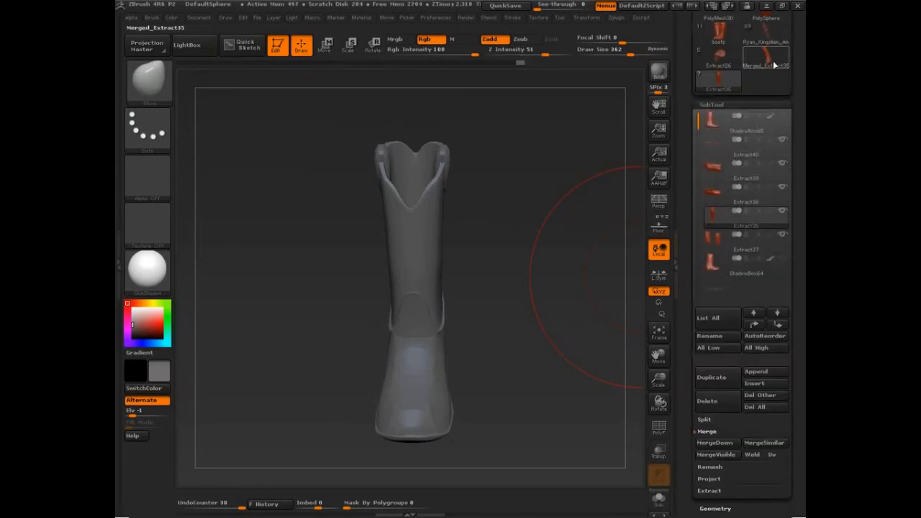
pyautogui.moveTo(772, 61)
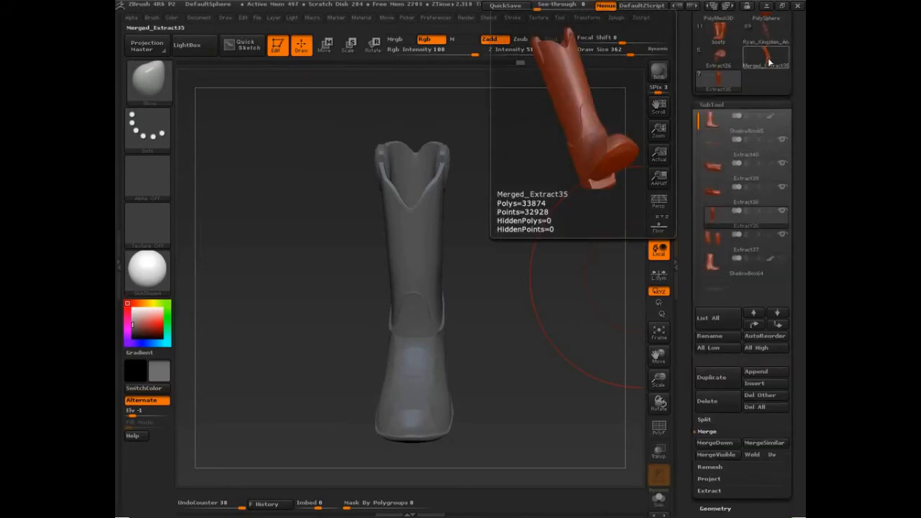
pyautogui.click(765, 62)
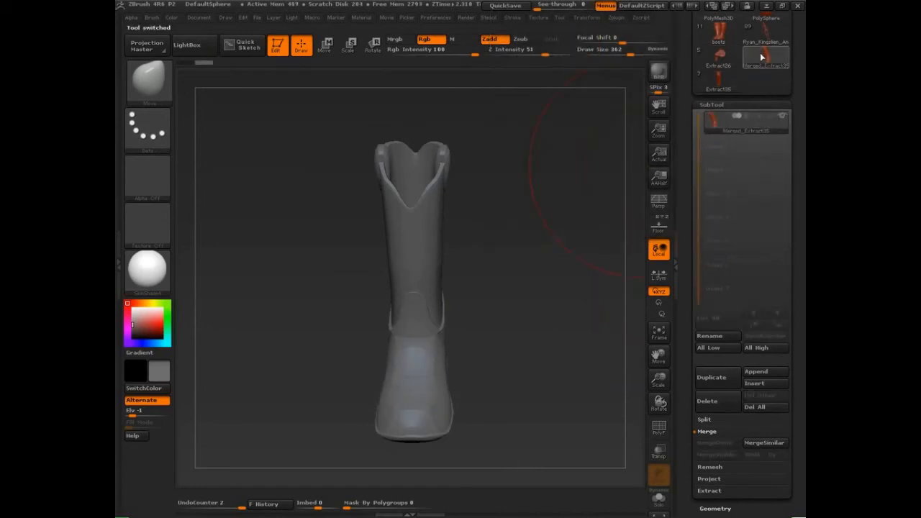
# - Regroup the merged boot's polygroups by topology with Auto Groups, inspect them with PolyFrame, and hide the wireframe
pyautogui.moveTo(538, 327); pyautogui.dragTo(563, 323)
pyautogui.hotkey('shift', 'f')
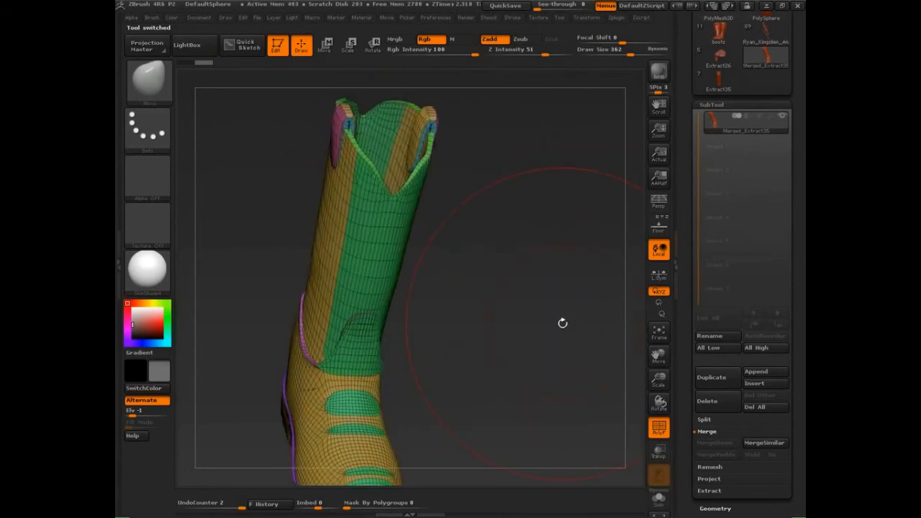
pyautogui.scroll(-10, 723, 244)
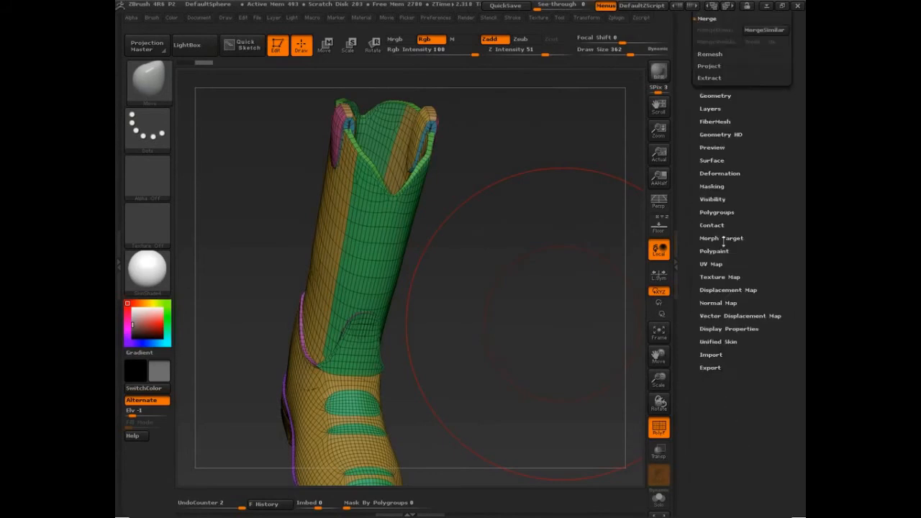
pyautogui.click(717, 212)
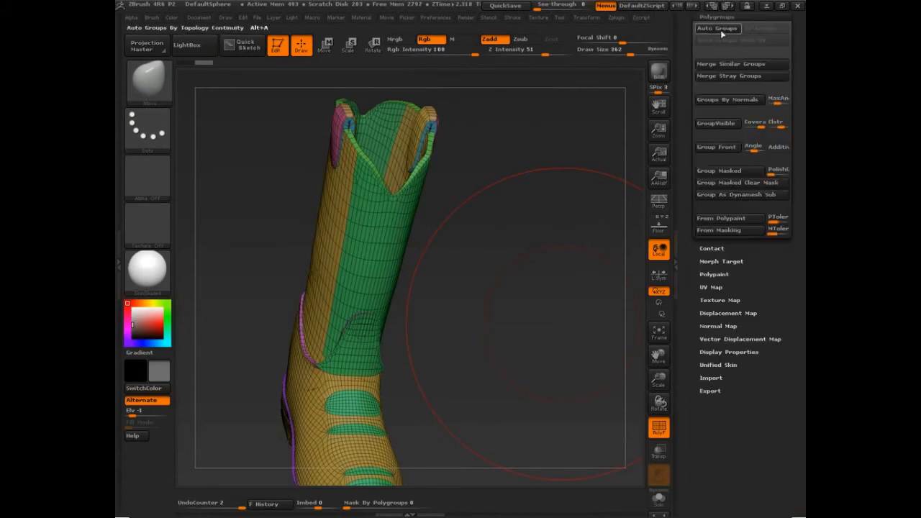
pyautogui.click(720, 30)
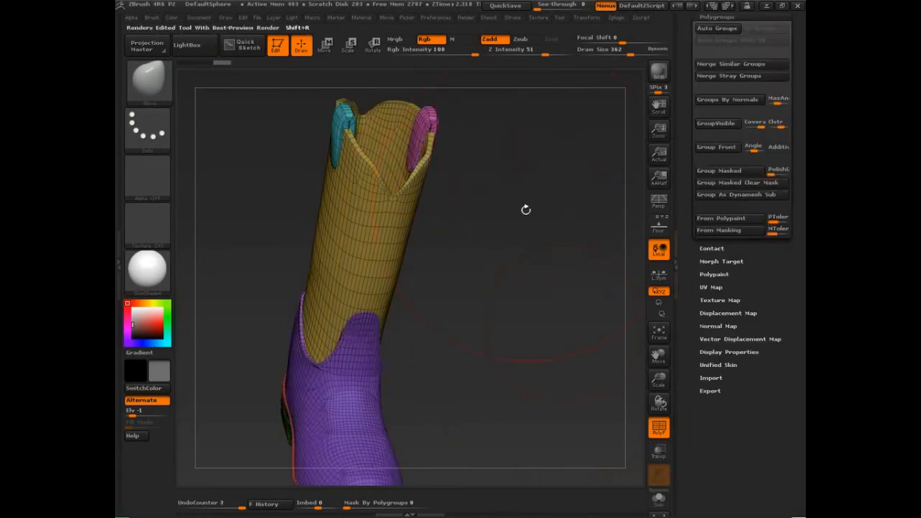
pyautogui.moveTo(526, 209); pyautogui.dragTo(530, 381)
pyautogui.hotkey('shift', 'f')
pyautogui.hotkey('shift', 'f')
pyautogui.hotkey('shift', 'f')
pyautogui.hotkey('shift', 'f')
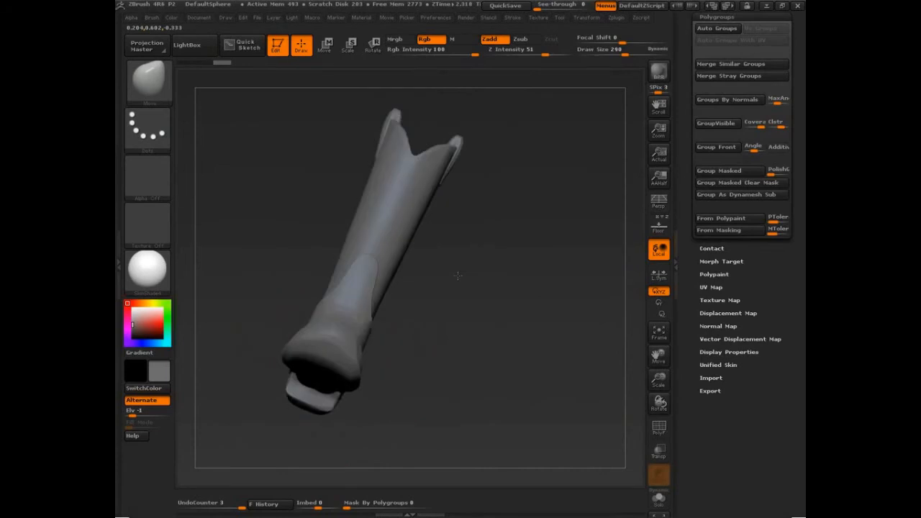
# - Reshape the sole's outline from underneath with the Move brush at draw size 197, narrowing the arch and widening the forefoot
pyautogui.keyDown('shift'); pyautogui.moveTo(458, 276); pyautogui.dragTo(450, 206); pyautogui.keyUp('shift')
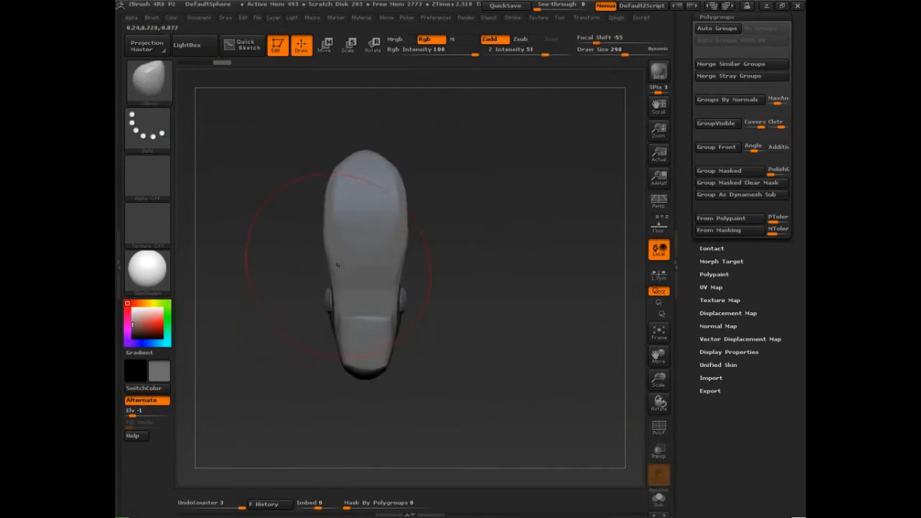
pyautogui.press('s')
pyautogui.moveTo(338, 268)
pyautogui.mouseDown()
pyautogui.moveTo(330, 267)
pyautogui.moveTo(347, 253)
pyautogui.mouseUp()
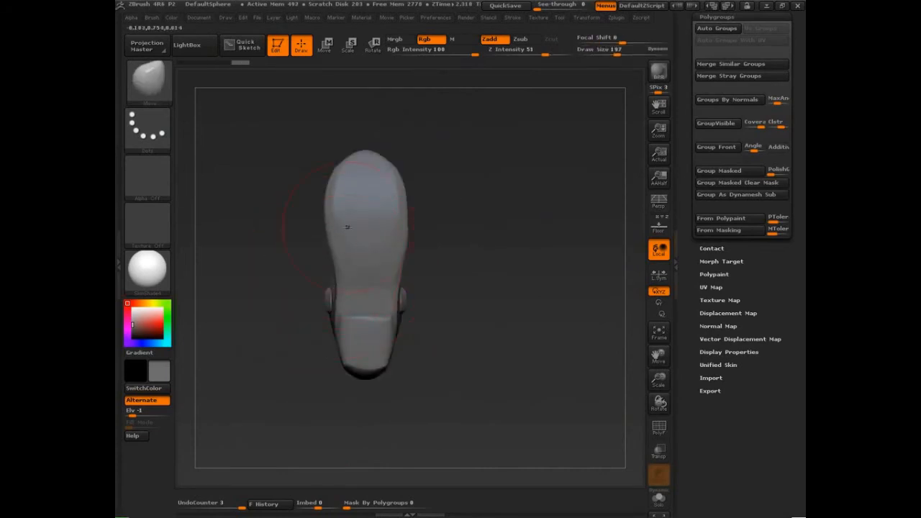
pyautogui.moveTo(344, 172); pyautogui.dragTo(350, 167)
pyautogui.moveTo(395, 240); pyautogui.dragTo(401, 215)
pyautogui.moveTo(391, 295); pyautogui.dragTo(394, 293)
pyautogui.moveTo(339, 220); pyautogui.dragTo(335, 220)
pyautogui.moveTo(338, 207); pyautogui.dragTo(335, 205)
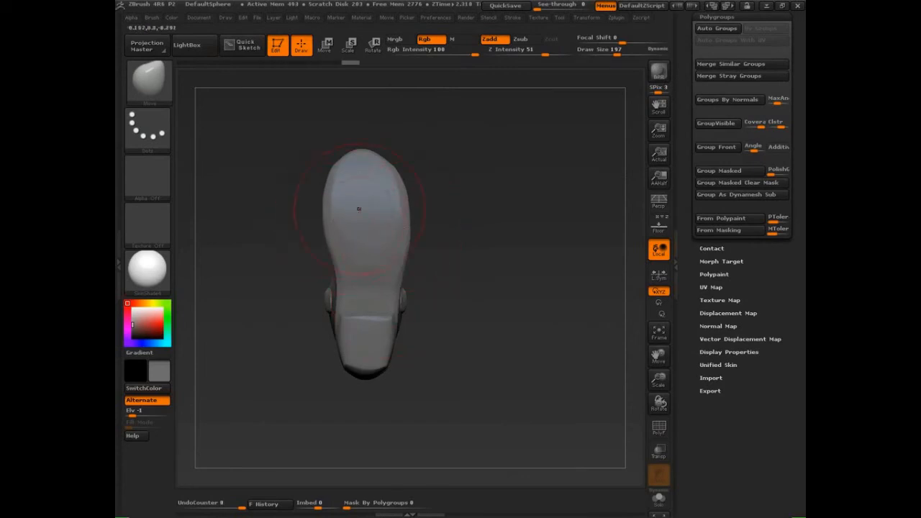
# - Adjust the side of the boot's forefoot from the front with the Move brush at draw size 203
pyautogui.press('s')
pyautogui.moveTo(460, 236)
pyautogui.mouseDown()
pyautogui.moveTo(480, 233)
pyautogui.moveTo(494, 335)
pyautogui.moveTo(531, 411)
pyautogui.moveTo(403, 333)
pyautogui.mouseUp()
pyautogui.moveTo(315, 357); pyautogui.dragTo(319, 356)
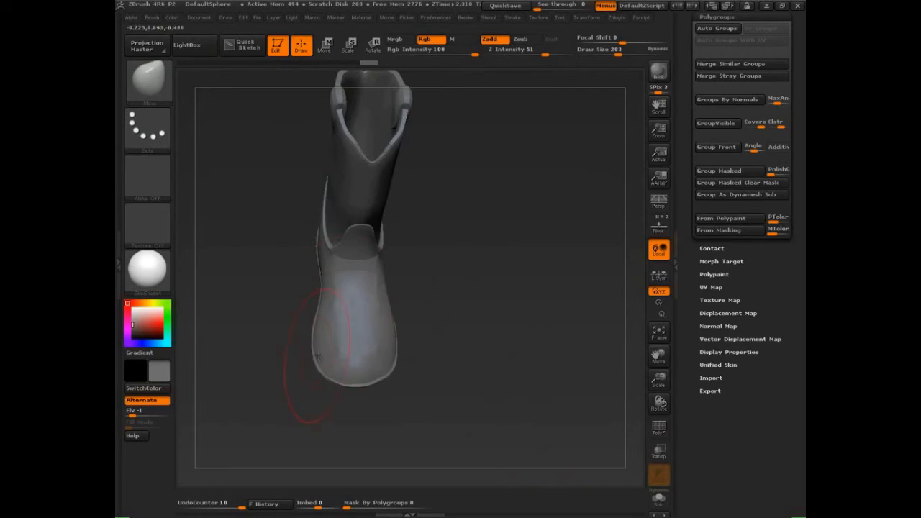
pyautogui.moveTo(416, 397)
pyautogui.mouseDown()
pyautogui.moveTo(388, 428)
pyautogui.moveTo(331, 417)
pyautogui.moveTo(365, 402)
pyautogui.mouseUp()
pyautogui.moveTo(317, 369); pyautogui.dragTo(321, 359)
# - Adjust the shape of the boot's ankle and shaft from several angles with the Move brush at draw size 355
pyautogui.press('s')
pyautogui.moveTo(405, 307); pyautogui.dragTo(411, 307)
pyautogui.moveTo(464, 291); pyautogui.dragTo(392, 291)
pyautogui.moveTo(364, 245); pyautogui.dragTo(357, 241)
pyautogui.moveTo(431, 245)
pyautogui.mouseDown()
pyautogui.moveTo(436, 251)
pyautogui.moveTo(391, 185)
pyautogui.moveTo(320, 251)
pyautogui.moveTo(314, 237)
pyautogui.moveTo(333, 245)
pyautogui.mouseUp()
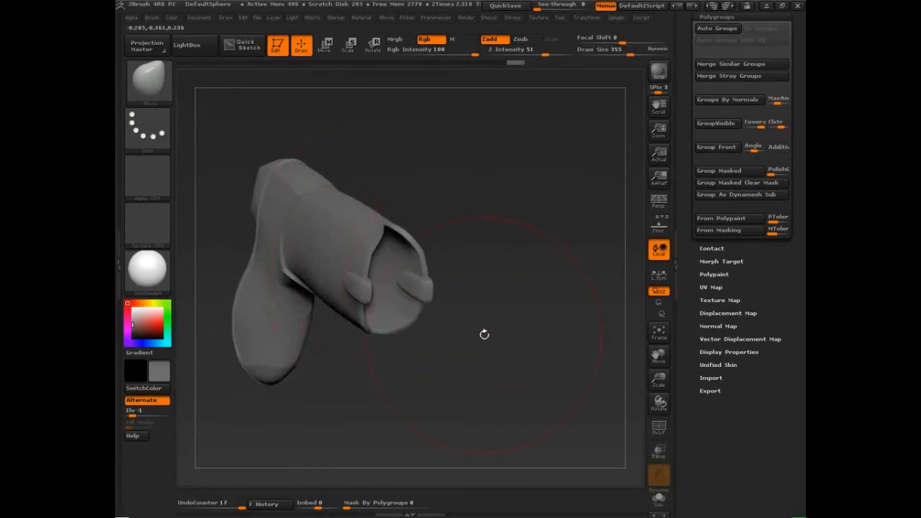
# - Widen the sides of the shaft in a straight-on view with the Move brush, reducing the draw size to 297
pyautogui.moveTo(483, 333)
pyautogui.keyDown('shift'); pyautogui.mouseDown()
pyautogui.moveTo(477, 195)
pyautogui.moveTo(458, 232)
pyautogui.mouseUp(); pyautogui.keyUp('shift')
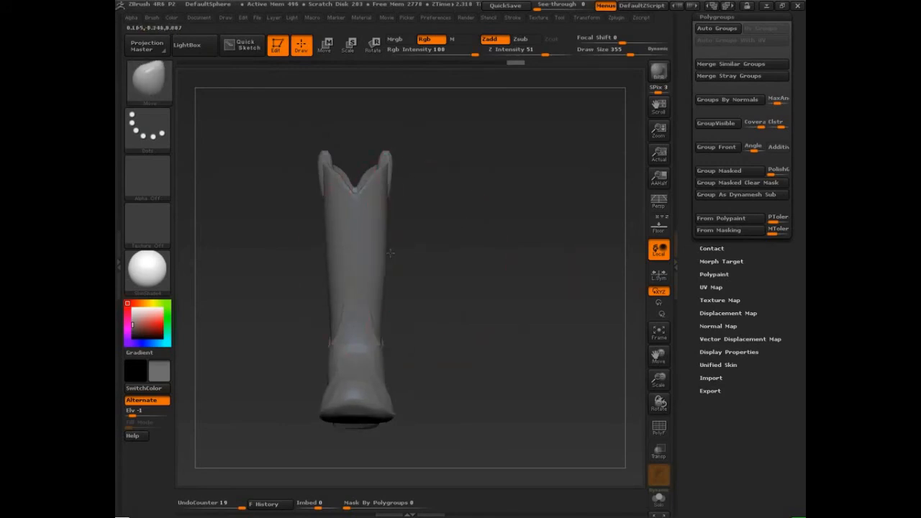
pyautogui.moveTo(391, 253); pyautogui.dragTo(395, 250)
pyautogui.press('s')
pyautogui.moveTo(395, 250); pyautogui.dragTo(386, 246)
pyautogui.press('s')
pyautogui.moveTo(325, 222); pyautogui.dragTo(321, 223)
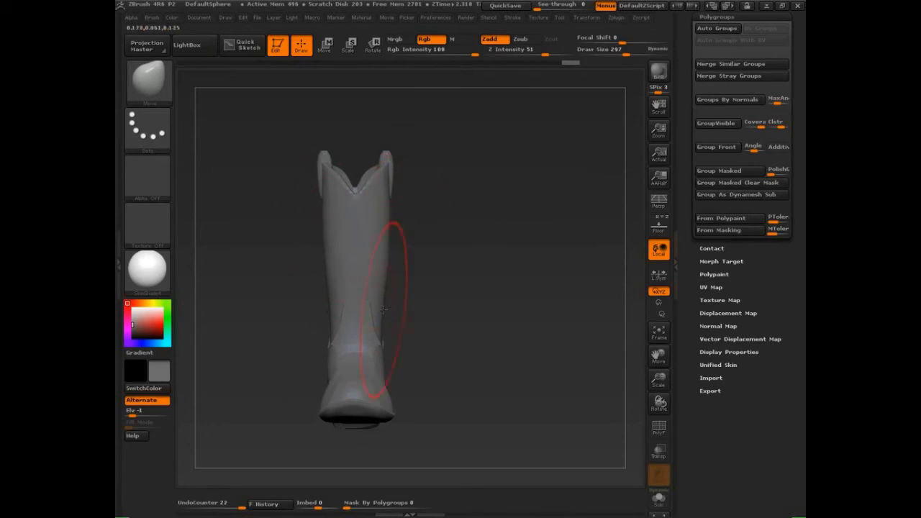
pyautogui.moveTo(390, 329); pyautogui.dragTo(347, 310)
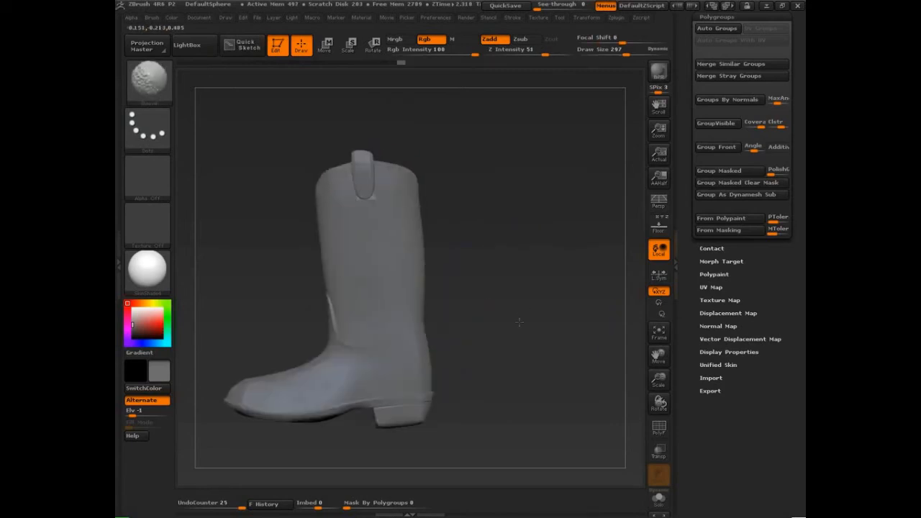
# - Turn on perspective for a three-quarter view of the boot, then show and hide the floor grid
pyautogui.moveTo(519, 322)
pyautogui.mouseDown()
pyautogui.moveTo(538, 307)
pyautogui.moveTo(559, 382)
pyautogui.moveTo(583, 398)
pyautogui.moveTo(535, 338)
pyautogui.moveTo(558, 358)
pyautogui.moveTo(575, 338)
pyautogui.moveTo(525, 334)
pyautogui.moveTo(556, 393)
pyautogui.moveTo(559, 383)
pyautogui.mouseUp()
pyautogui.press('p')
pyautogui.click(659, 225)
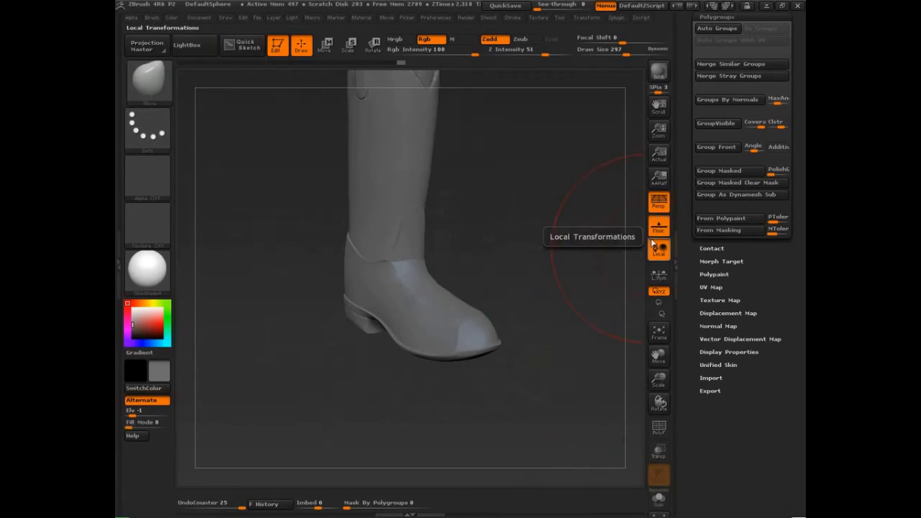
pyautogui.click(660, 226)
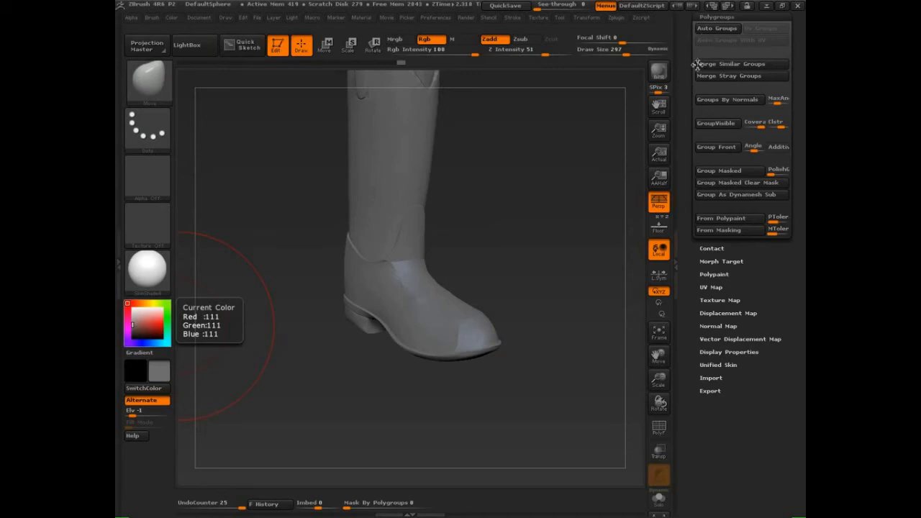
# - Assign Alt+G as the custom hotkey for the GrowMask command in the masking settings
pyautogui.scroll(3, 741, 215)
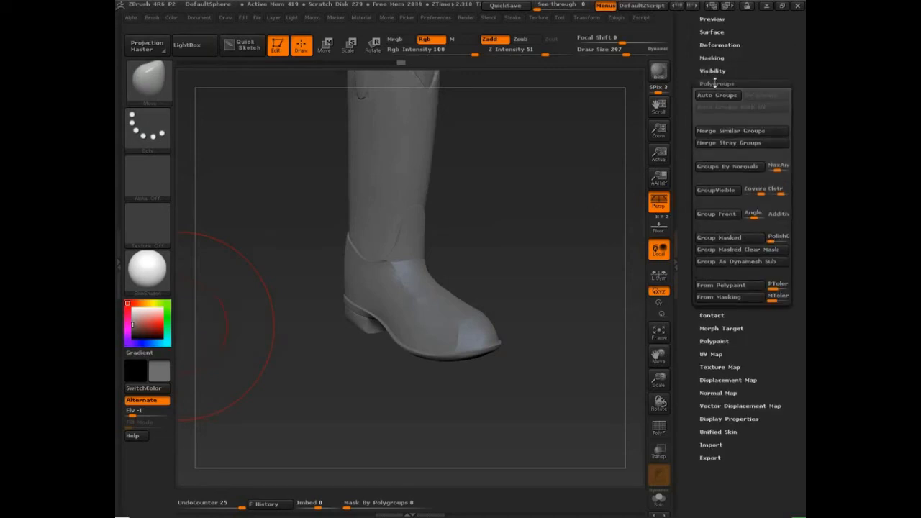
pyautogui.click(712, 58)
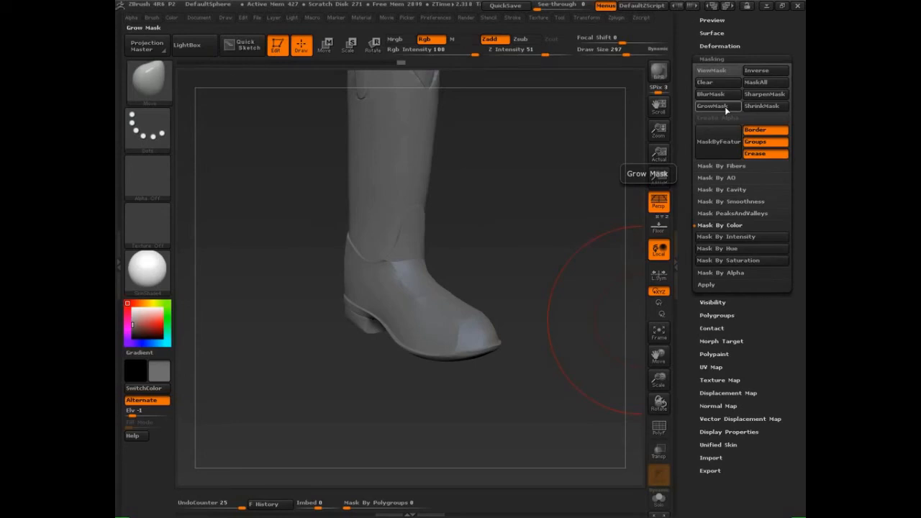
pyautogui.keyDown('ctrl'); pyautogui.keyDown('alt'); pyautogui.click(722, 107); pyautogui.keyUp('alt'); pyautogui.keyUp('ctrl')
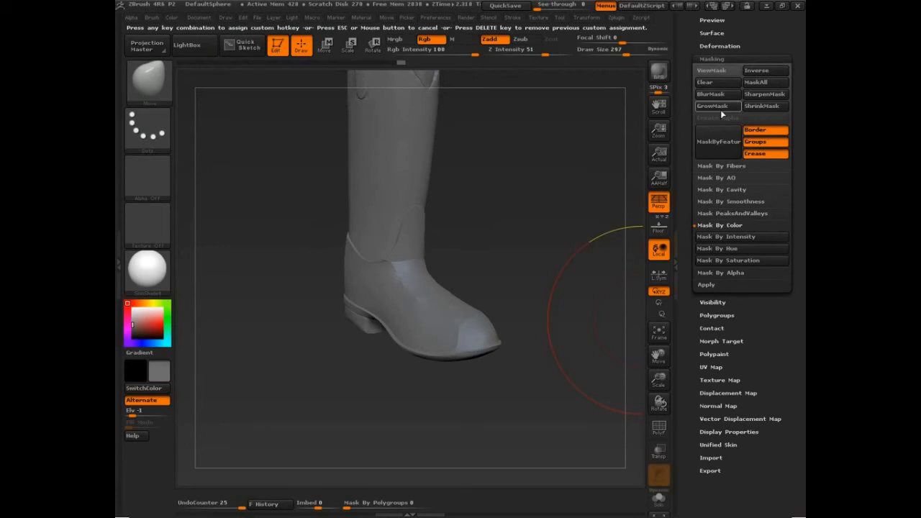
pyautogui.hotkey('alt', 'g')
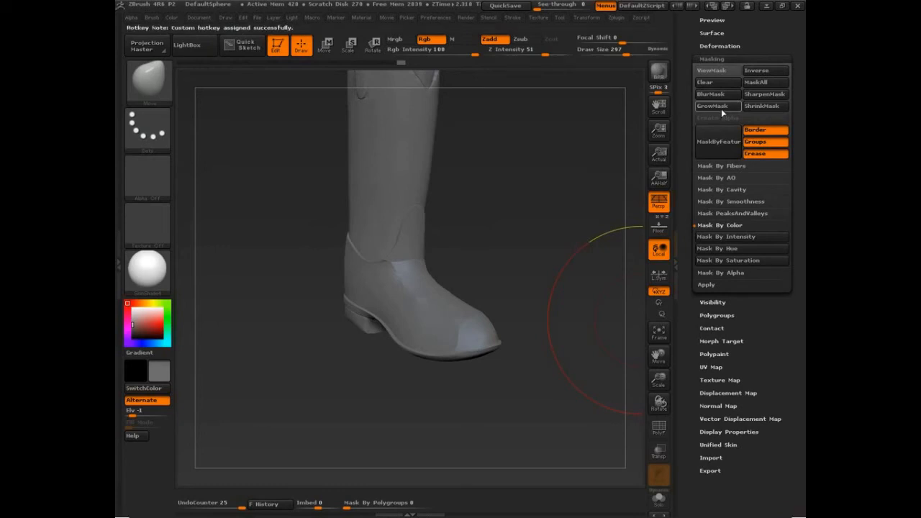
# - Try to assign a custom hotkey to the ShrinkMask command
pyautogui.keyDown('ctrl'); pyautogui.keyDown('alt'); pyautogui.click(766, 108); pyautogui.keyUp('alt'); pyautogui.keyUp('ctrl')
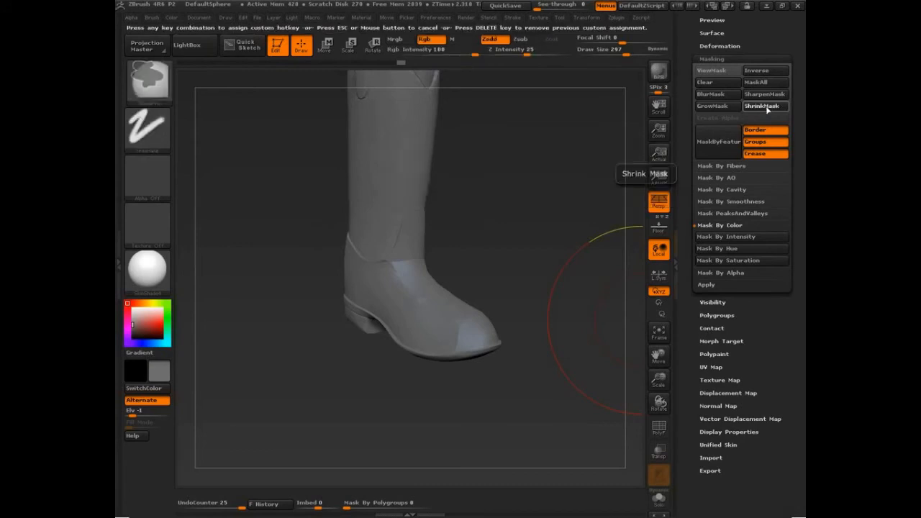
pyautogui.press('Escape')
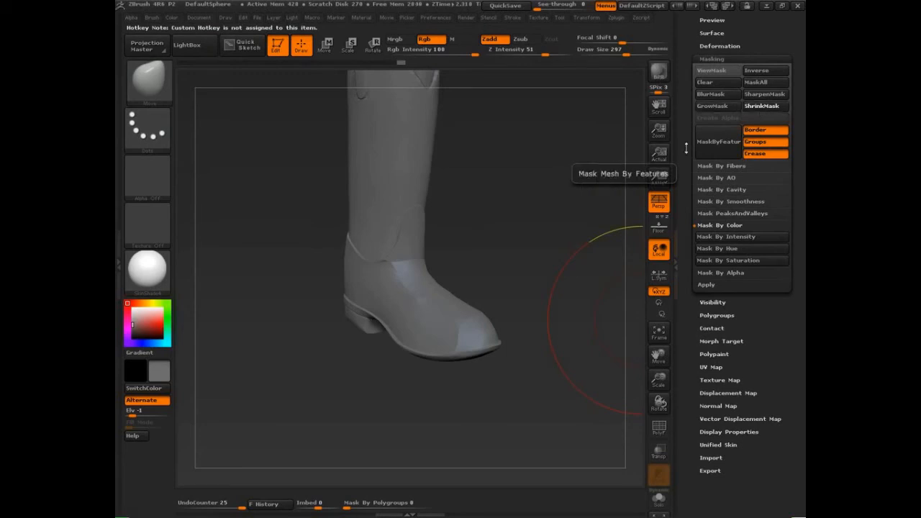
pyautogui.press('ctrl')
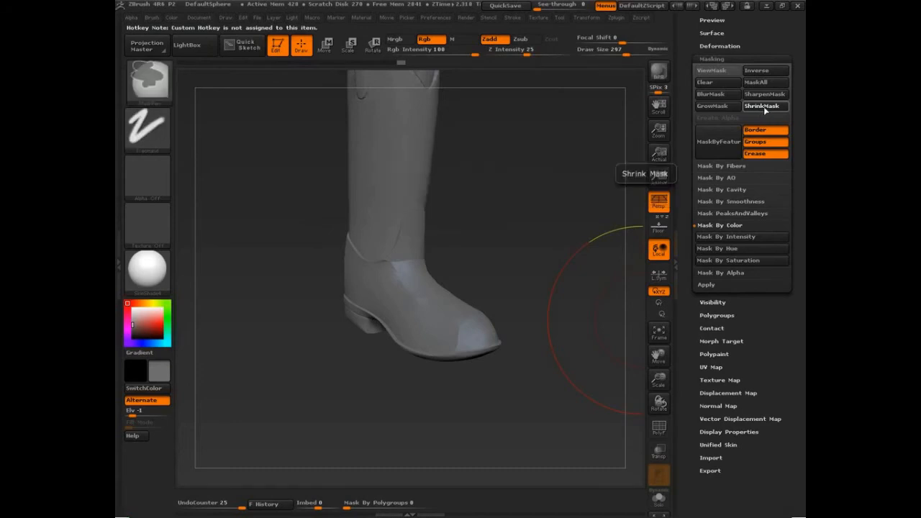
pyautogui.keyDown('ctrl'); pyautogui.keyDown('alt'); pyautogui.click(764, 107); pyautogui.keyUp('alt'); pyautogui.keyUp('ctrl')
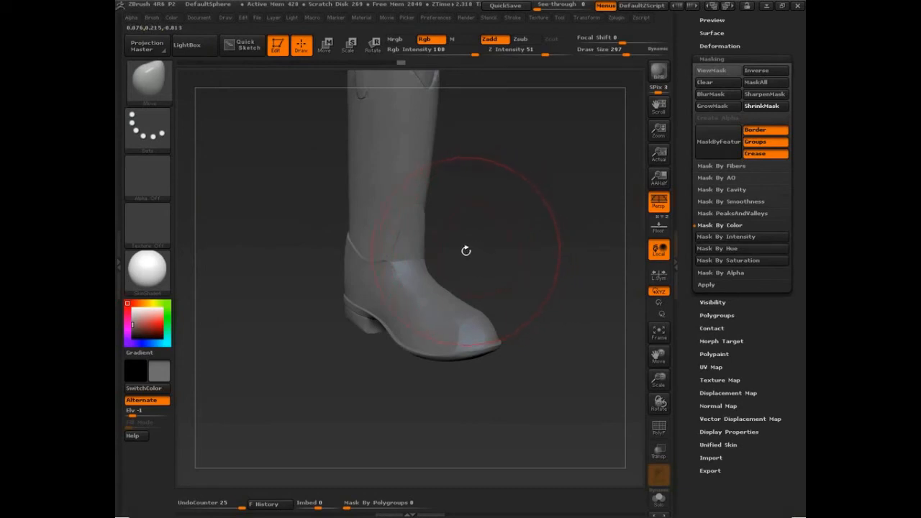
# - Quick-save the project with the merged boot
pyautogui.moveTo(149, 260)
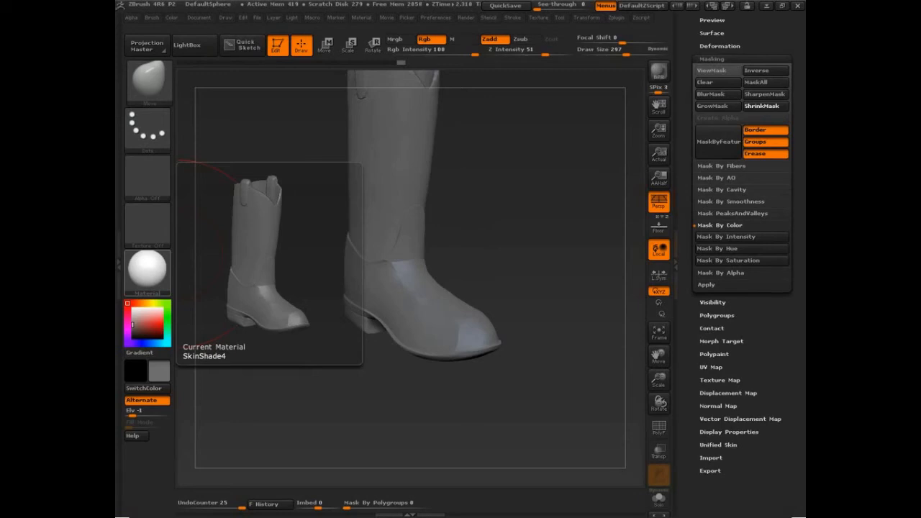
pyautogui.hotkey('ctrl', 's')
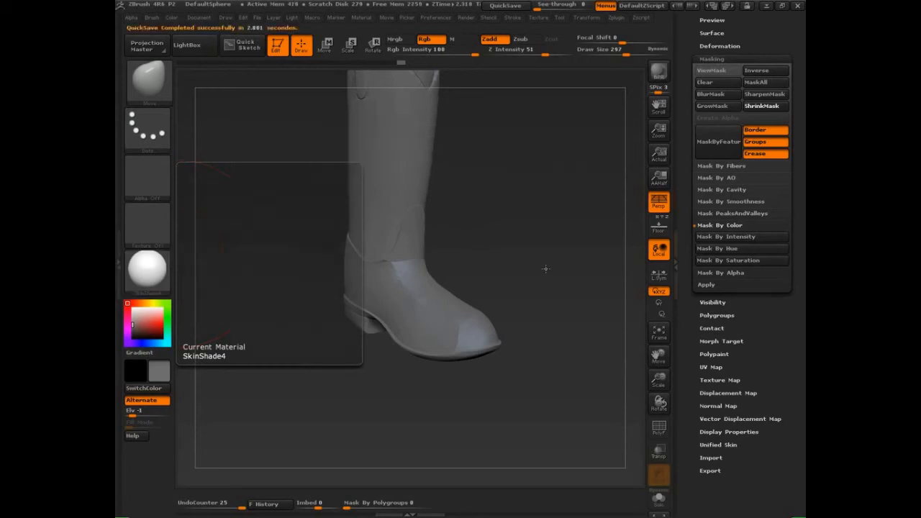
pyautogui.moveTo(546, 270); pyautogui.dragTo(534, 297)
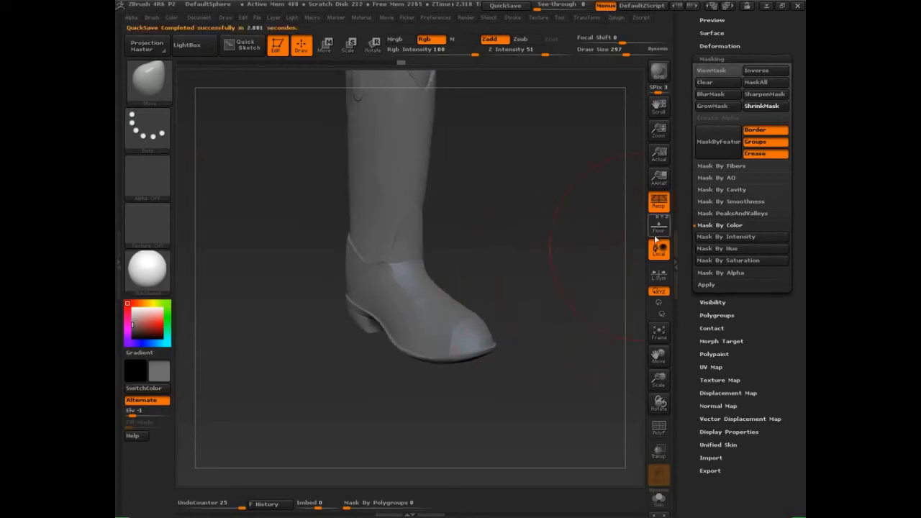
# - Switch to the tool holding the separate boot pieces and isolate its Extract36 foot subtool
pyautogui.moveTo(688, 52); pyautogui.dragTo(693, 333)
pyautogui.click(716, 239)
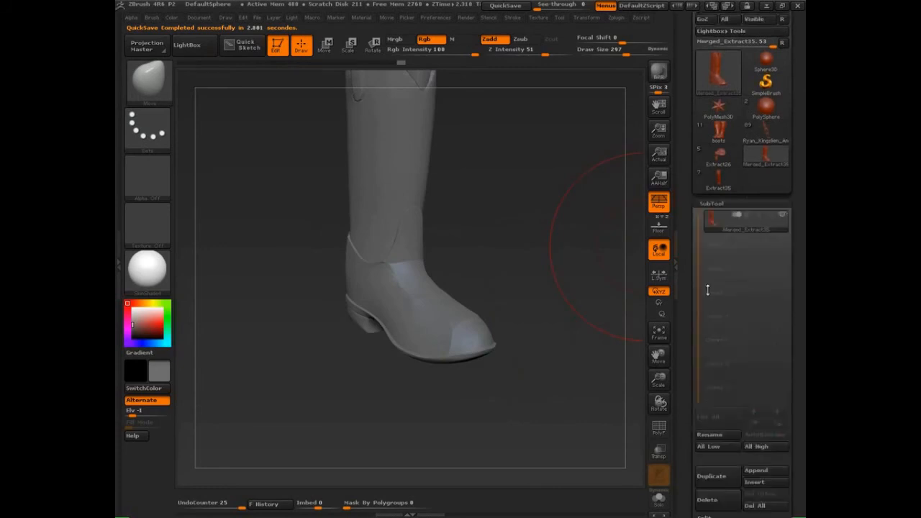
pyautogui.moveTo(707, 289); pyautogui.dragTo(708, 188)
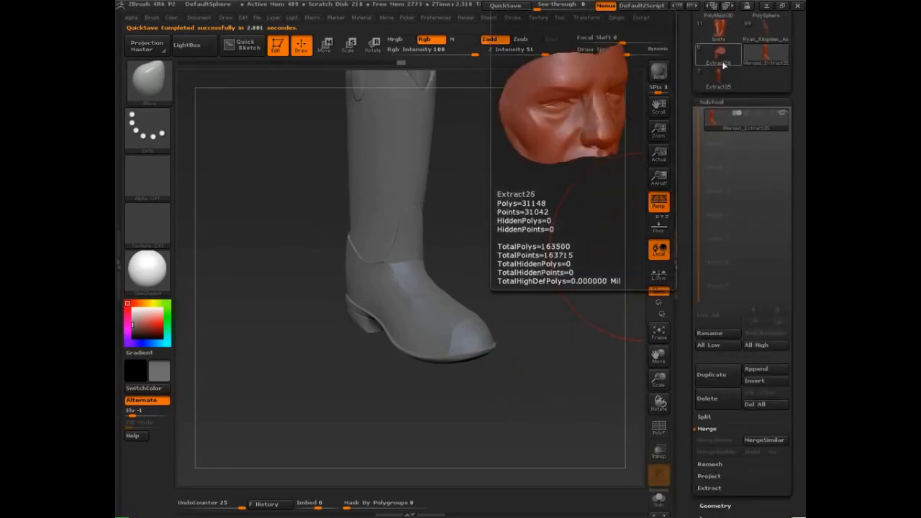
pyautogui.click(718, 76)
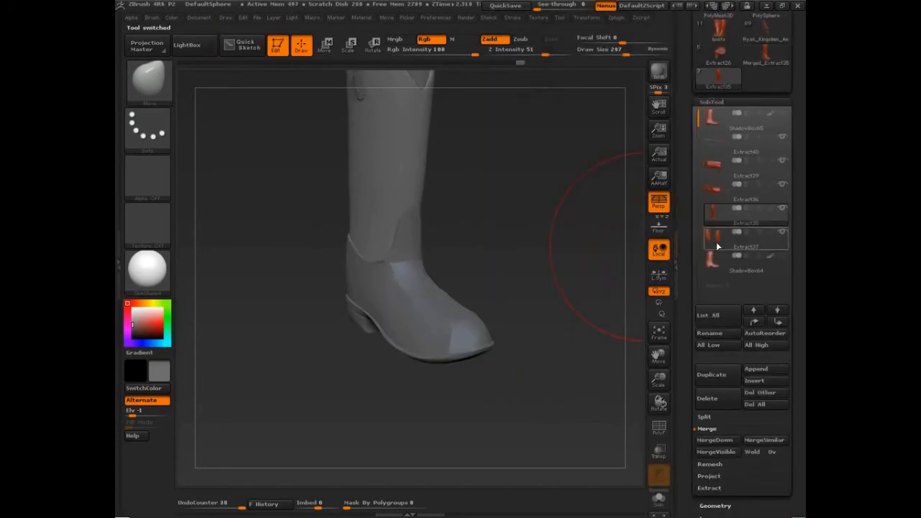
pyautogui.moveTo(718, 223)
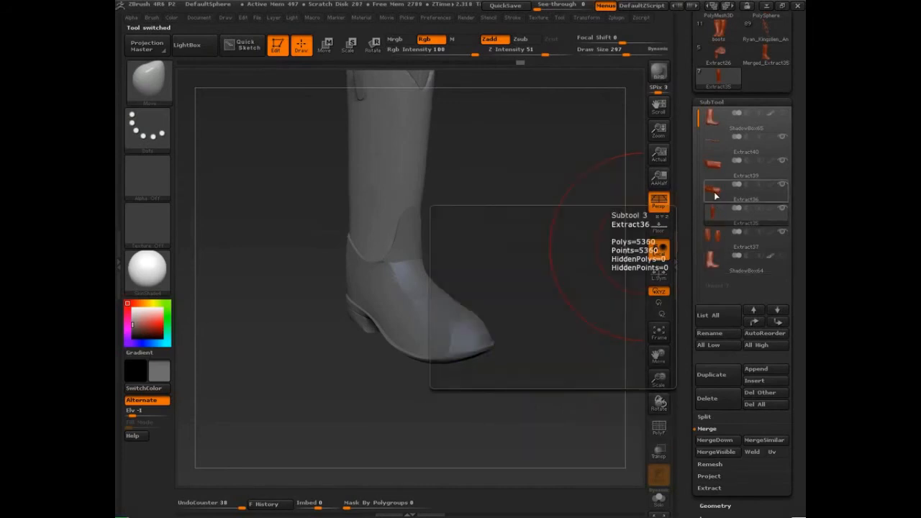
pyautogui.click(716, 196)
pyautogui.hotkey('alt', 's')
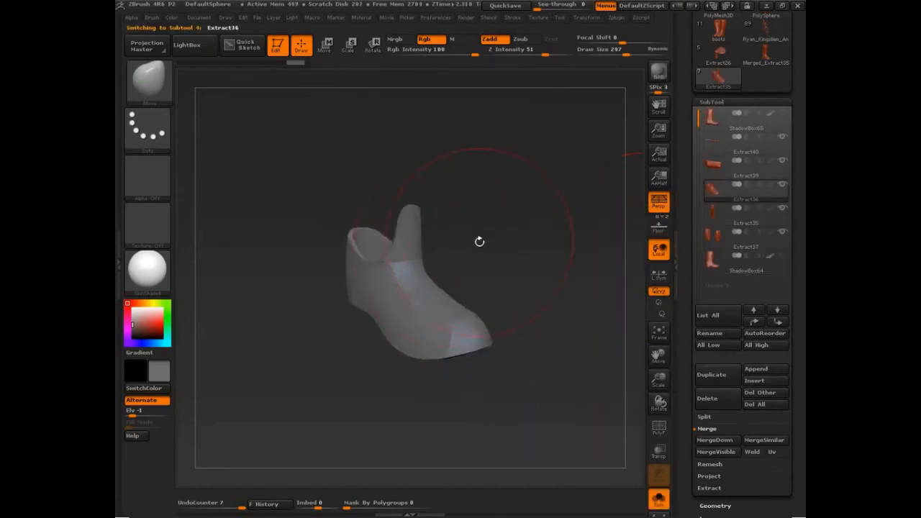
# - Reduce the draw size to 15 and show the polyframe on the isolated foot piece to examine its polygroups
pyautogui.keyDown('alt'); pyautogui.moveTo(479, 242); pyautogui.dragTo(498, 131); pyautogui.keyUp('alt')
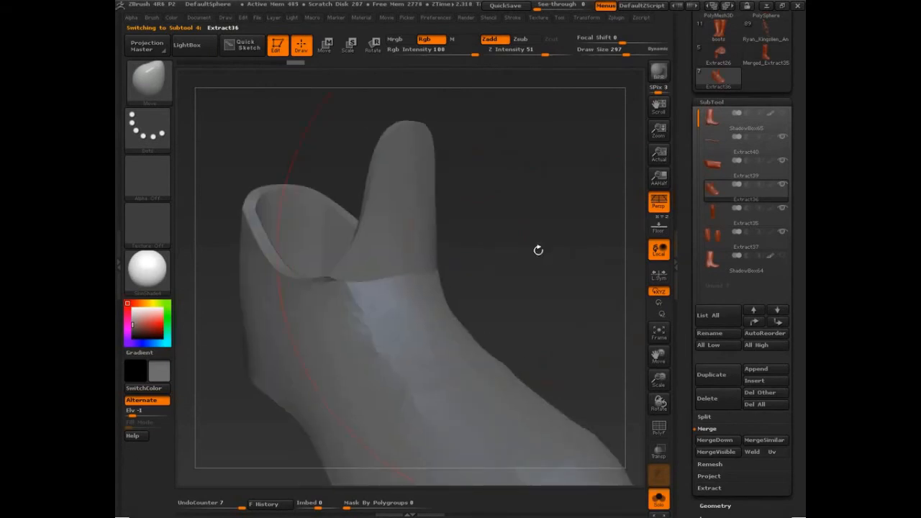
pyautogui.press('s')
pyautogui.moveTo(538, 257); pyautogui.dragTo(501, 258)
pyautogui.keyDown('alt'); pyautogui.moveTo(518, 293); pyautogui.dragTo(541, 220); pyautogui.keyUp('alt')
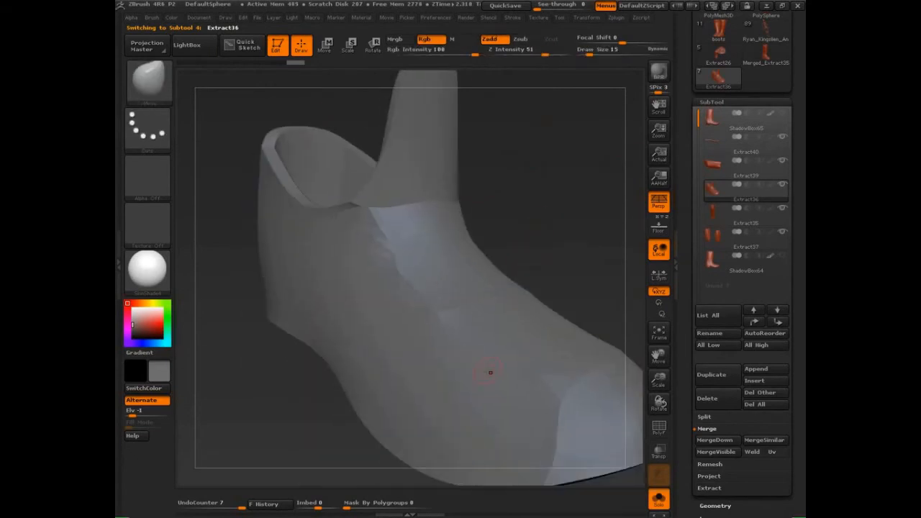
pyautogui.press('shift')
pyautogui.hotkey('shift', 'f')
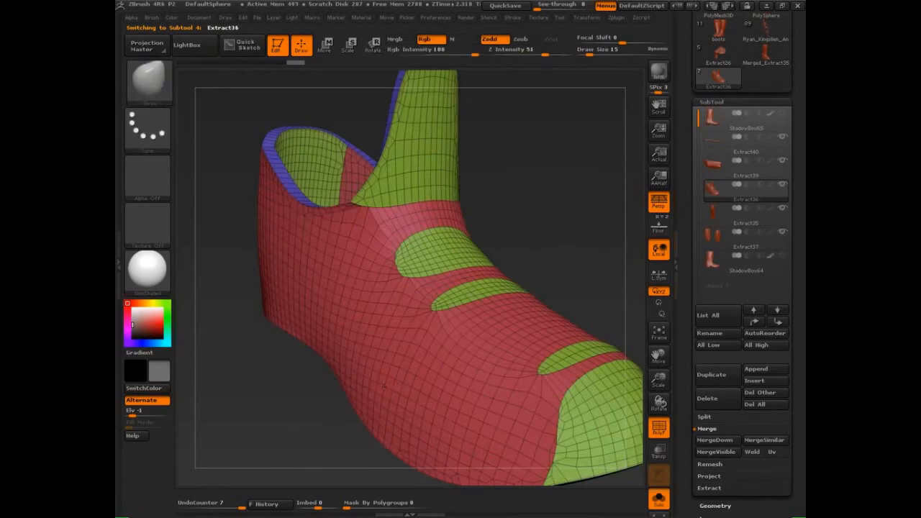
pyautogui.hotkey('ctrl', 'shift')
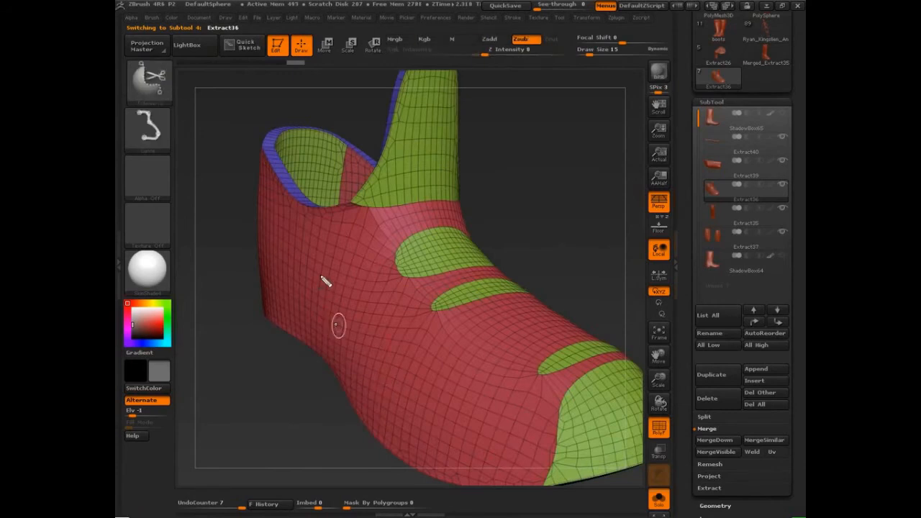
pyautogui.moveTo(320, 277); pyautogui.dragTo(242, 308)
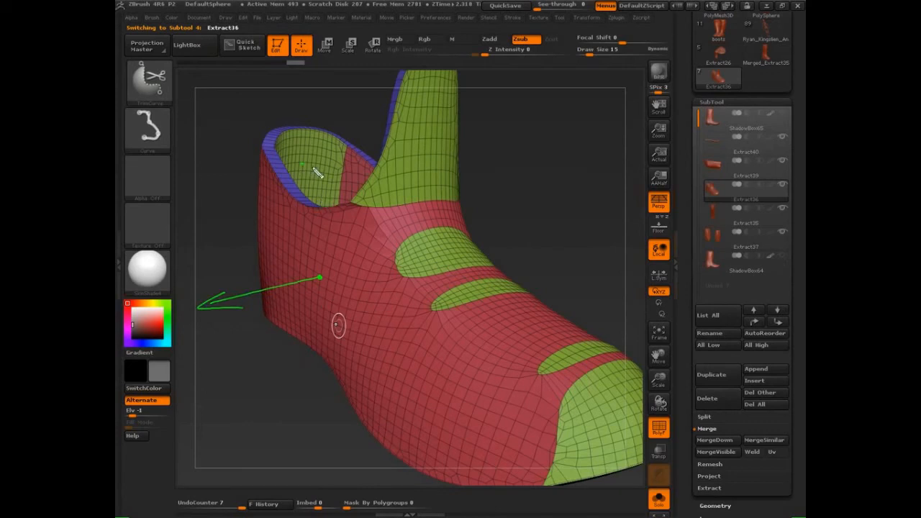
pyautogui.moveTo(301, 164)
pyautogui.mouseDown()
pyautogui.moveTo(345, 187)
pyautogui.moveTo(335, 190)
pyautogui.mouseUp()
pyautogui.click(410, 273)
pyautogui.hotkey('ctrl', 'shift')
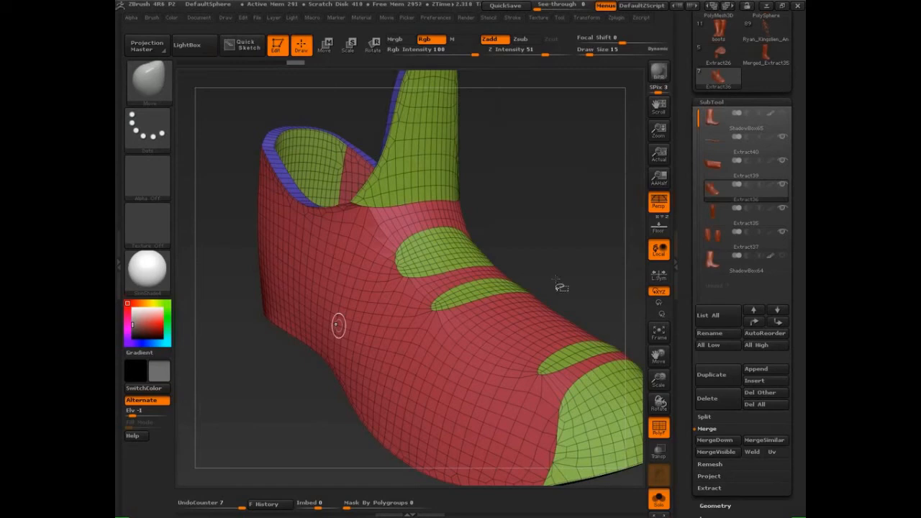
# - Switch back to the merged boot tool and turn off its polyframe display
pyautogui.moveTo(569, 284); pyautogui.dragTo(578, 261)
pyautogui.press('f')
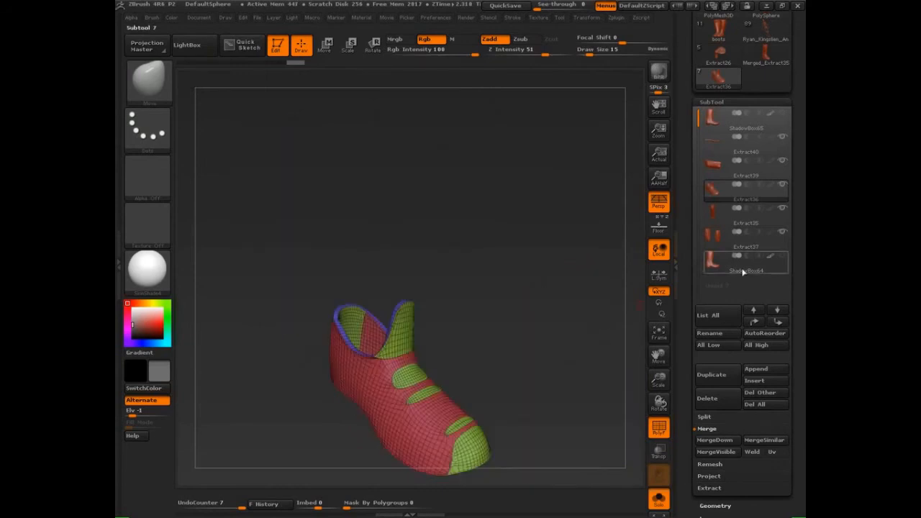
pyautogui.click(765, 52)
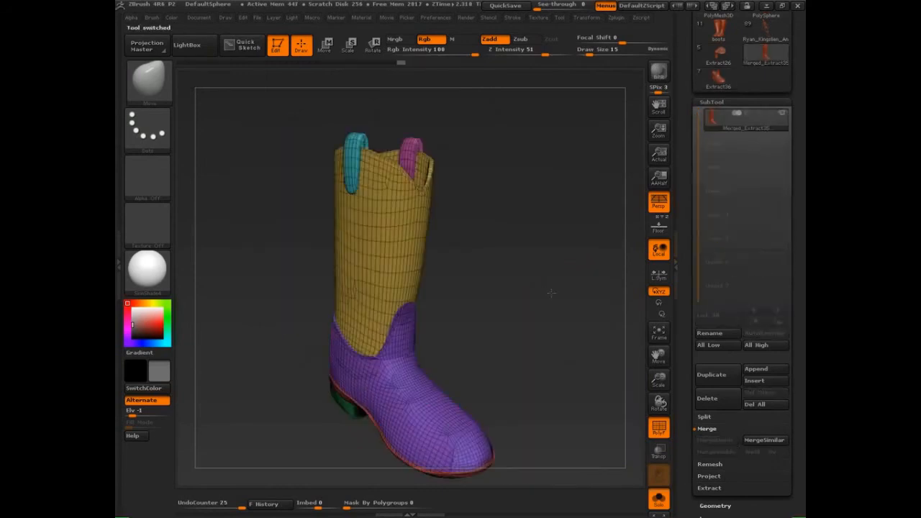
pyautogui.keyDown('alt'); pyautogui.moveTo(551, 293); pyautogui.dragTo(555, 317); pyautogui.keyUp('alt')
pyautogui.hotkey('shift', 'f')
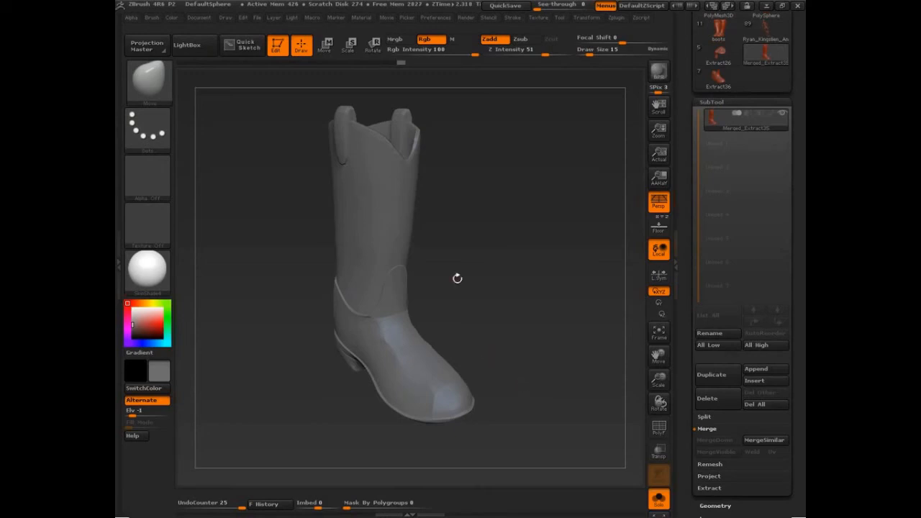
# - Paint a mask over the top of the boot's forefoot at draw size 65, then invert the mask
pyautogui.moveTo(468, 273); pyautogui.dragTo(489, 277)
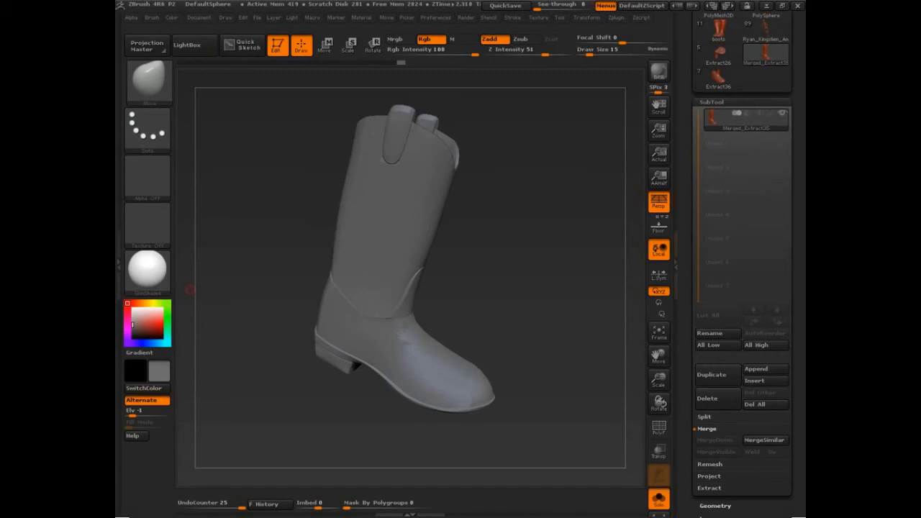
pyautogui.moveTo(554, 367); pyautogui.dragTo(571, 364)
pyautogui.keyDown('ctrl'); pyautogui.moveTo(447, 364); pyautogui.dragTo(440, 358); pyautogui.keyUp('ctrl')
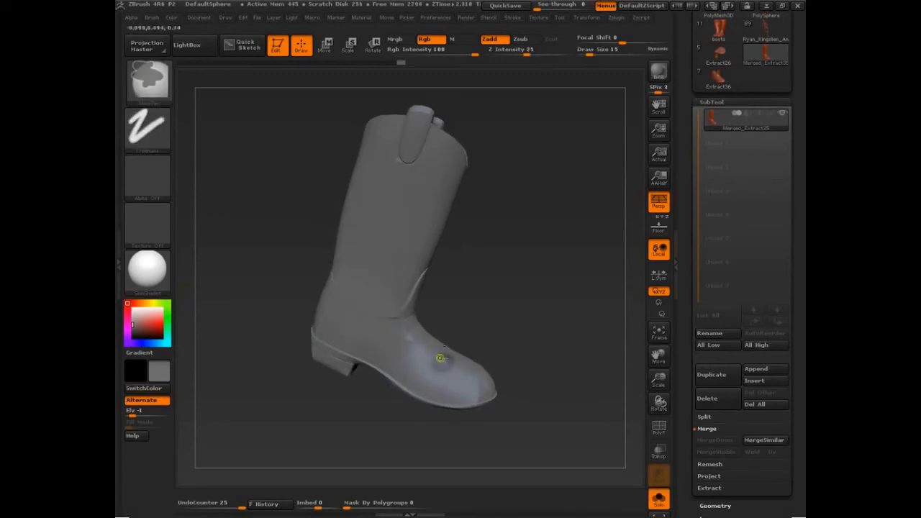
pyautogui.press('s')
pyautogui.click(457, 357)
pyautogui.moveTo(554, 364); pyautogui.dragTo(513, 365)
pyautogui.keyDown('ctrl'); pyautogui.moveTo(443, 348); pyautogui.dragTo(455, 357); pyautogui.keyUp('ctrl')
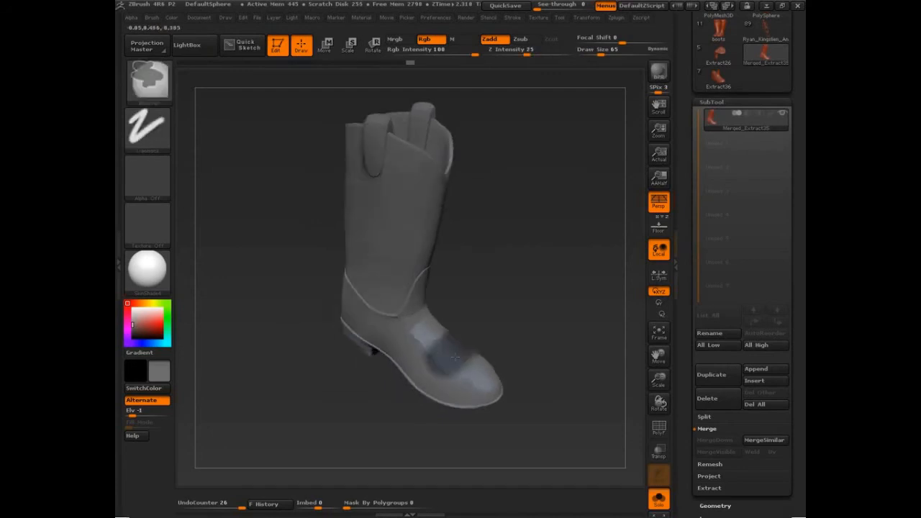
pyautogui.keyDown('ctrl'); pyautogui.click(547, 370); pyautogui.keyUp('ctrl')
# - Draw a vertical Move transpose line from the unmasked forefoot patch in side view and turn off perspective
pyautogui.moveTo(547, 370); pyautogui.dragTo(576, 274)
pyautogui.click(326, 52)
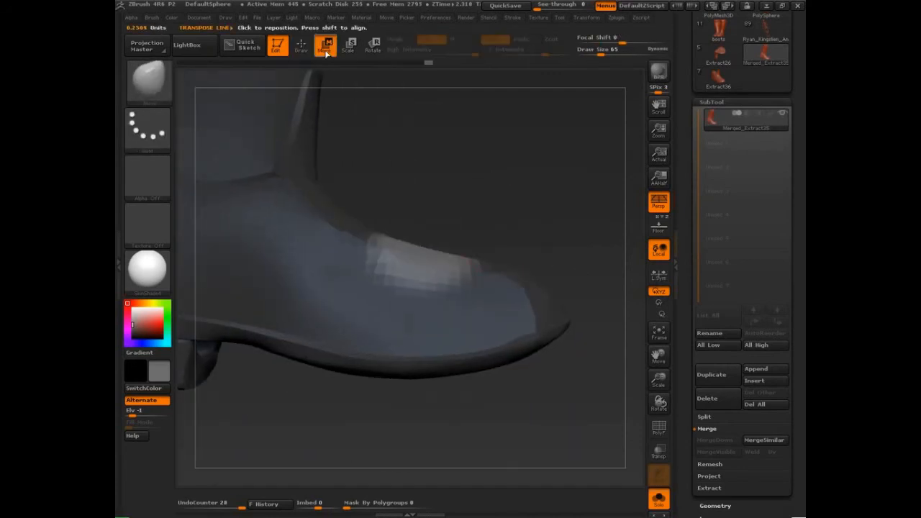
pyautogui.moveTo(426, 290); pyautogui.dragTo(426, 137)
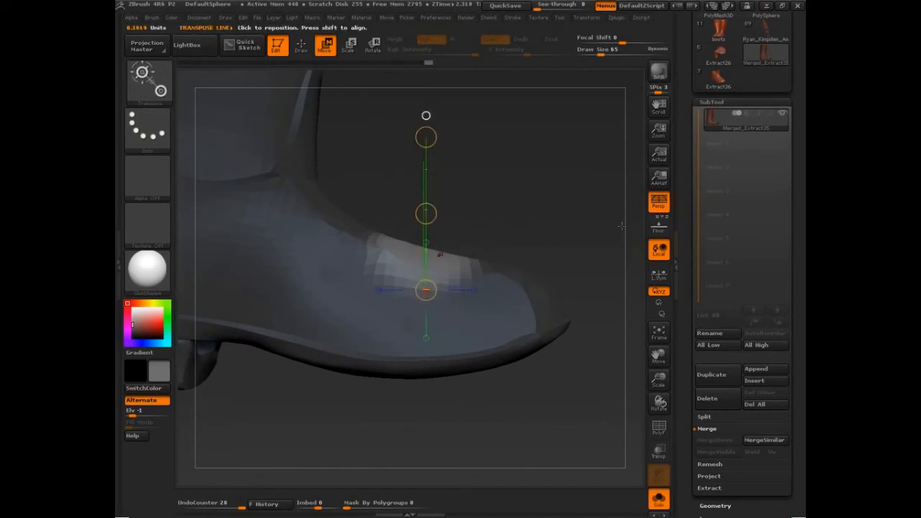
pyautogui.press('p')
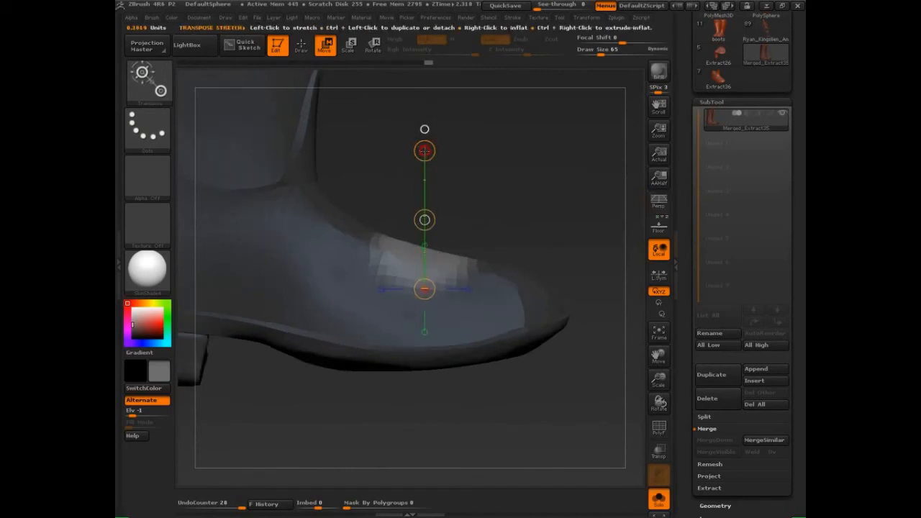
# - Try to stretch the unmasked forefoot patch downward with the transpose line, then undo the deformation
pyautogui.moveTo(425, 150); pyautogui.dragTo(430, 282)
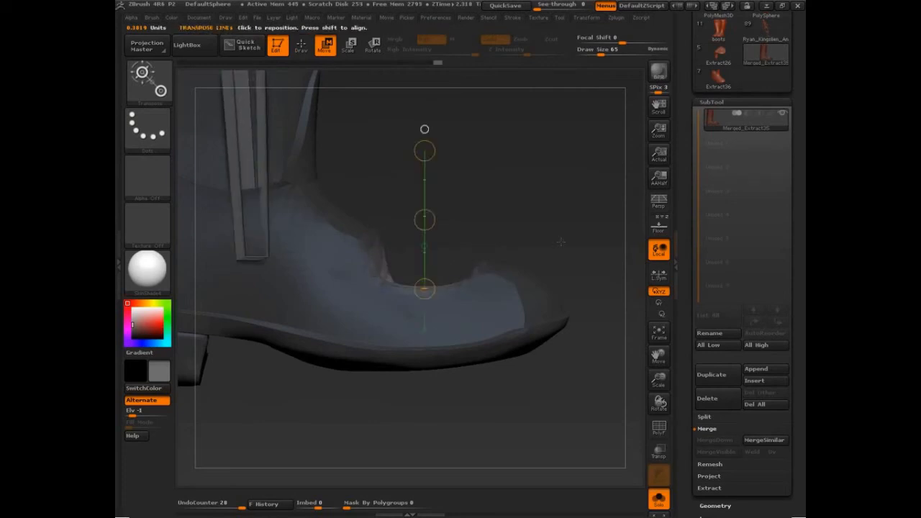
pyautogui.moveTo(561, 241); pyautogui.dragTo(452, 222)
pyautogui.hotkey('ctrl', 'z')
# - Retry pushing the unmasked forefoot patch inward with the transpose line in side view
pyautogui.keyDown('ctrl'); pyautogui.moveTo(324, 172); pyautogui.dragTo(418, 283); pyautogui.keyUp('ctrl')
pyautogui.keyDown('alt'); pyautogui.moveTo(498, 299); pyautogui.dragTo(566, 274); pyautogui.keyUp('alt')
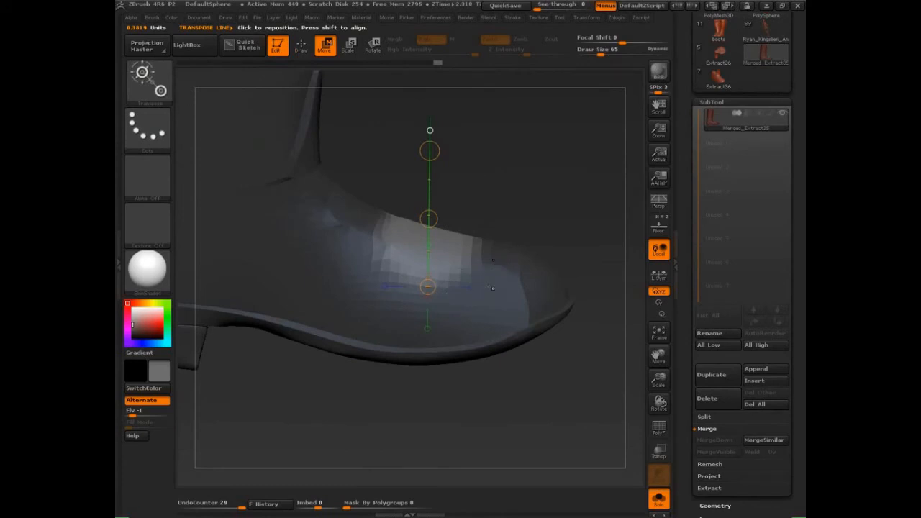
pyautogui.click(428, 218)
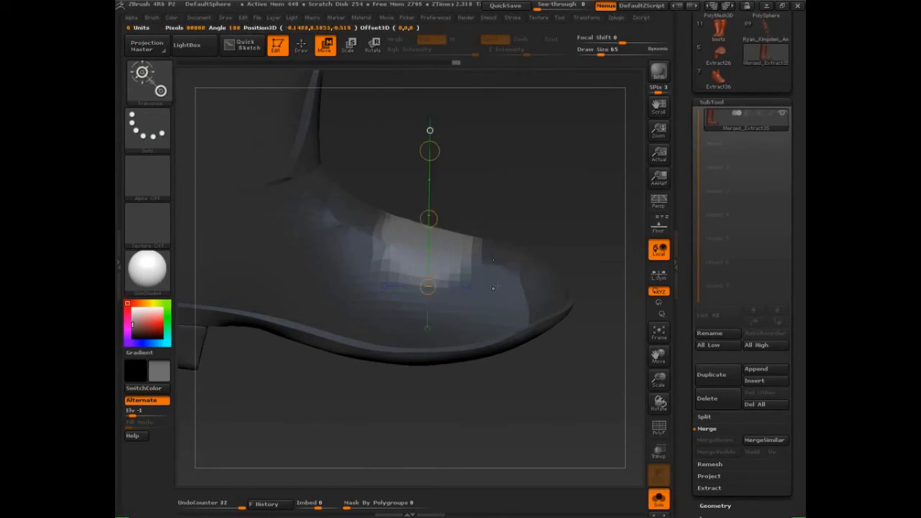
pyautogui.moveTo(492, 288); pyautogui.dragTo(427, 144)
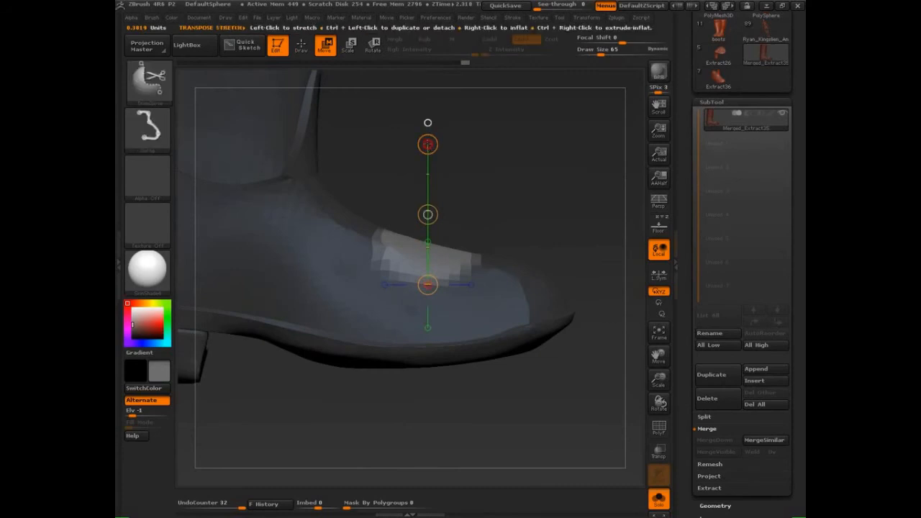
pyautogui.keyDown('ctrl'); pyautogui.keyDown('shift'); pyautogui.click(427, 144); pyautogui.keyUp('shift'); pyautogui.keyUp('ctrl')
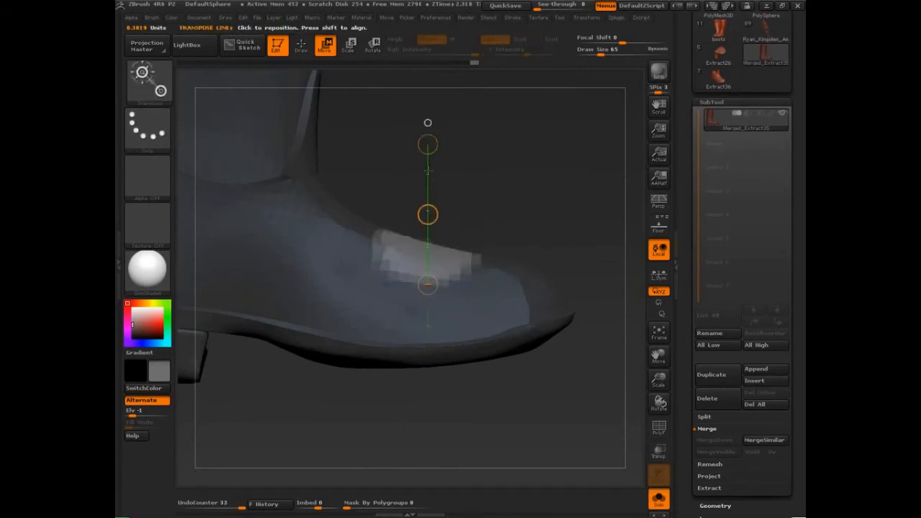
pyautogui.hotkey('ctrl', 'z')
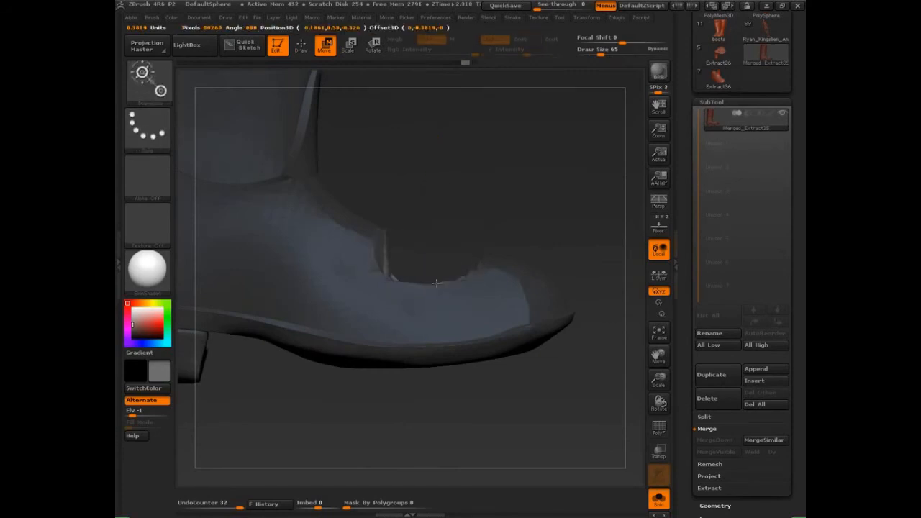
pyautogui.hotkey('ctrl', 'shift', 'z')
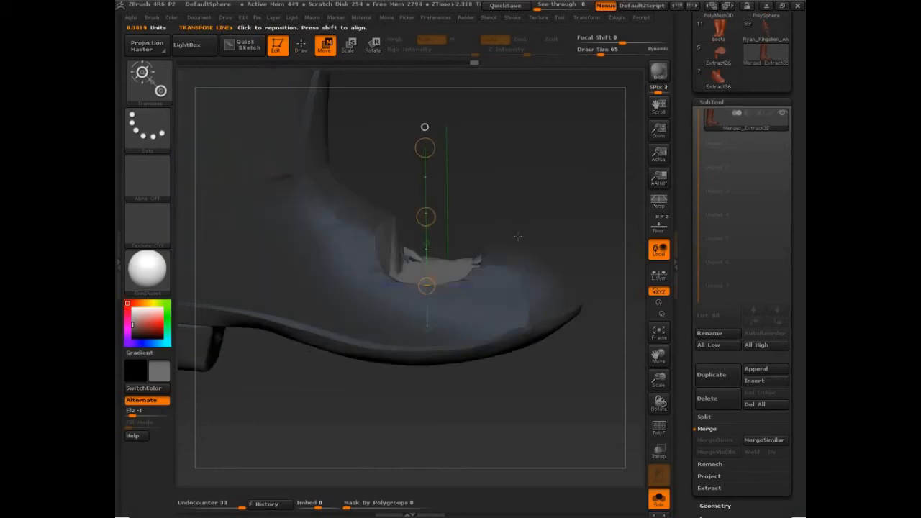
pyautogui.moveTo(517, 236); pyautogui.dragTo(539, 262)
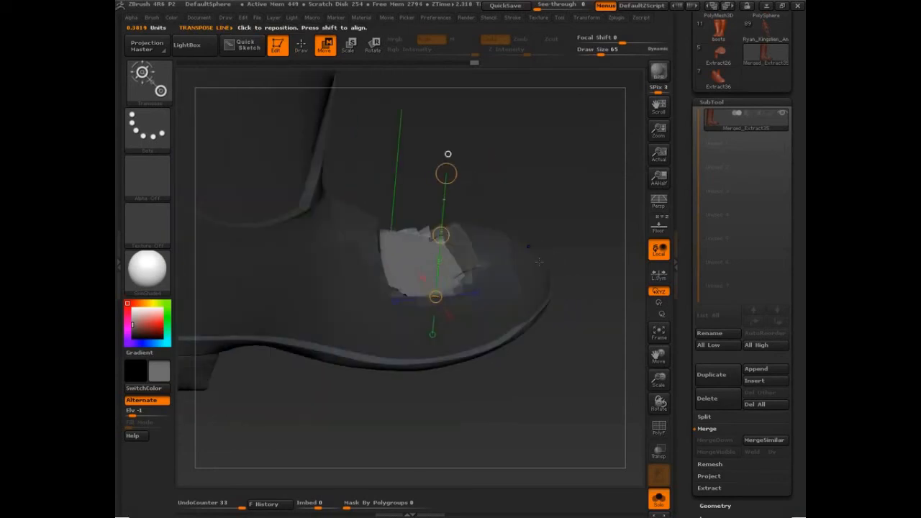
# - Undo the transpose deformations of the forefoot patch and clear the mask from the boot
pyautogui.hotkey('ctrl', 'z')
pyautogui.hotkey('ctrl', 'z')
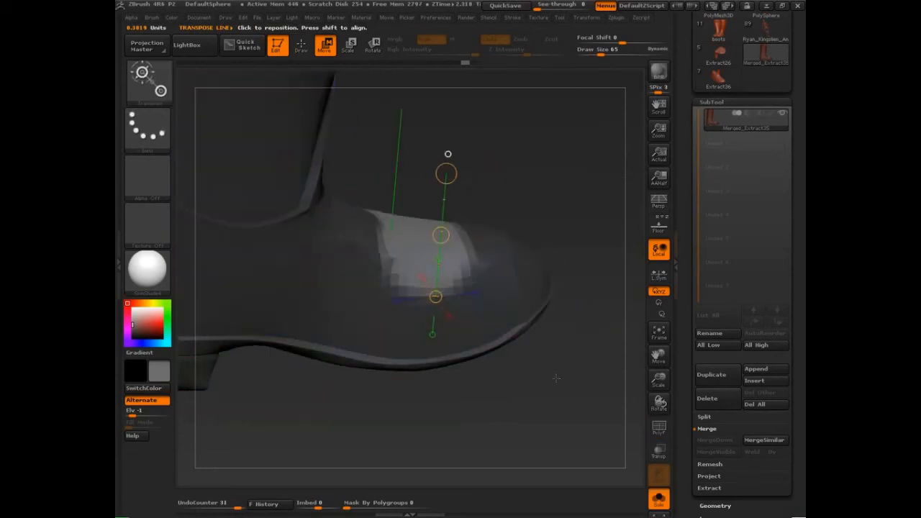
pyautogui.hotkey('ctrl', 'shift', 'z')
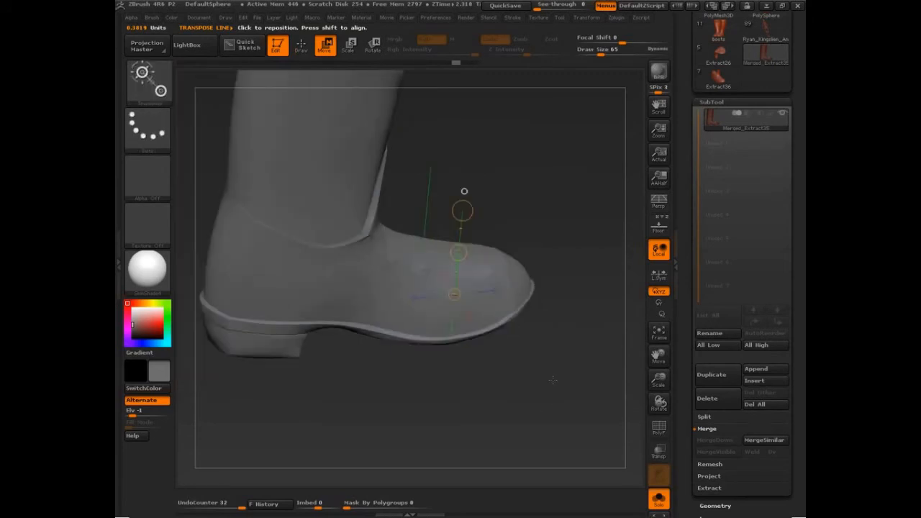
pyautogui.keyDown('shift'); pyautogui.moveTo(552, 380); pyautogui.dragTo(557, 392); pyautogui.keyUp('shift')
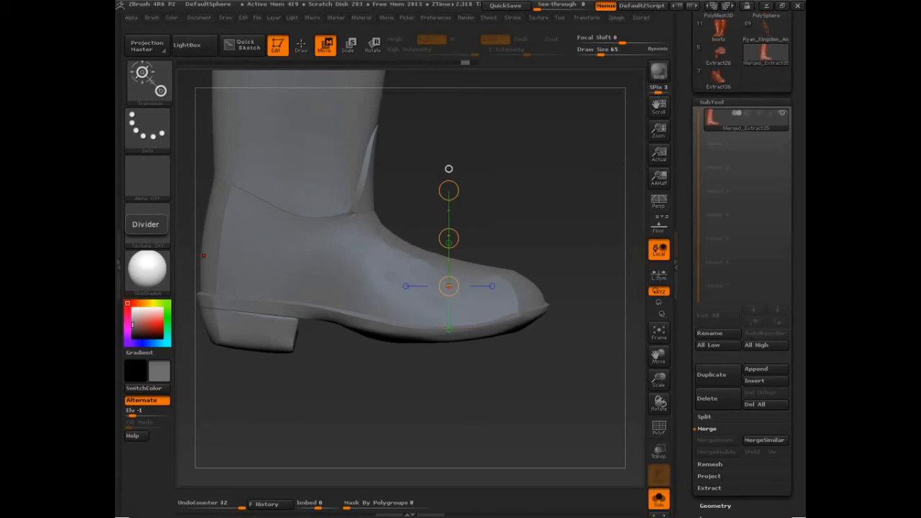
# - Open the boot's Deformation settings and read the help note for Polish By Features
pyautogui.click(712, 102)
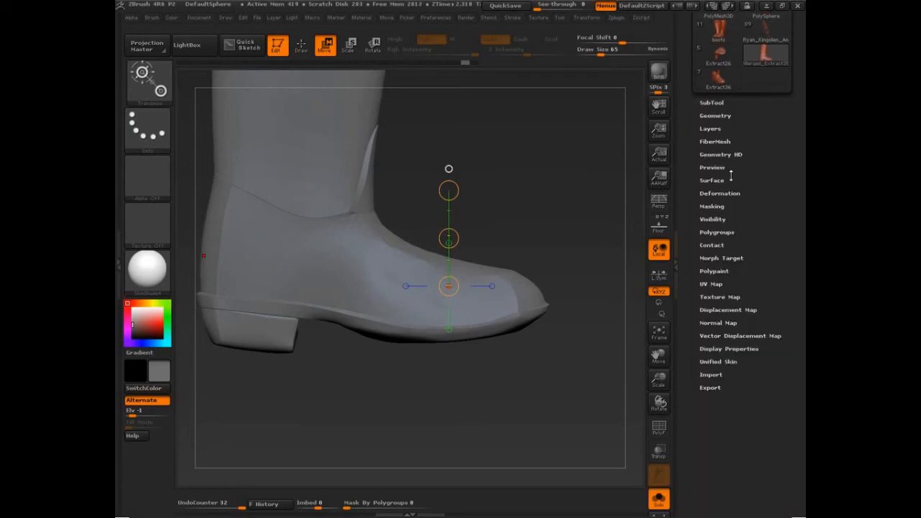
pyautogui.click(728, 194)
pyautogui.moveTo(730, 211); pyautogui.dragTo(727, 136)
pyautogui.moveTo(760, 106); pyautogui.dragTo(761, 61)
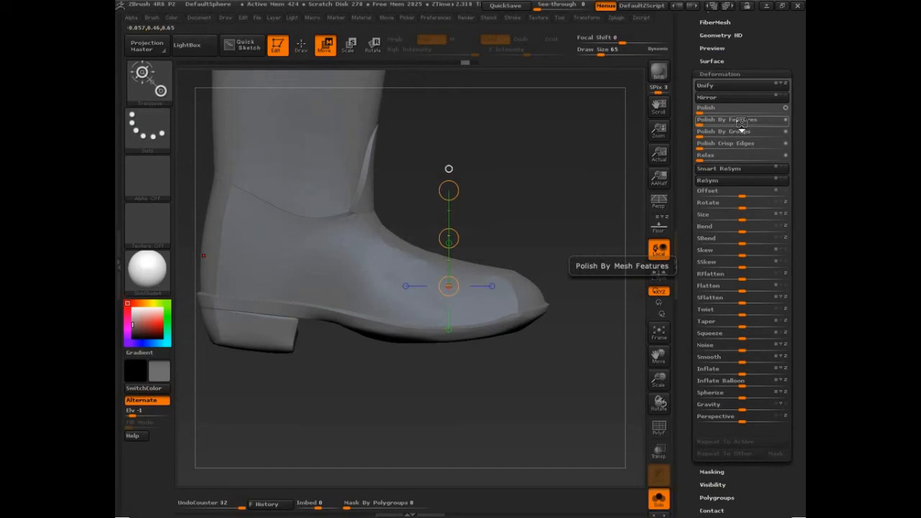
pyautogui.press('ctrl')
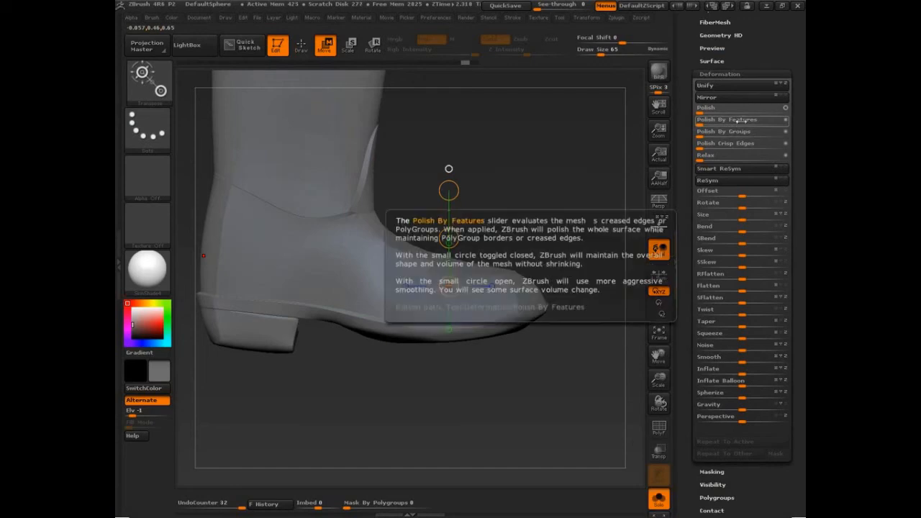
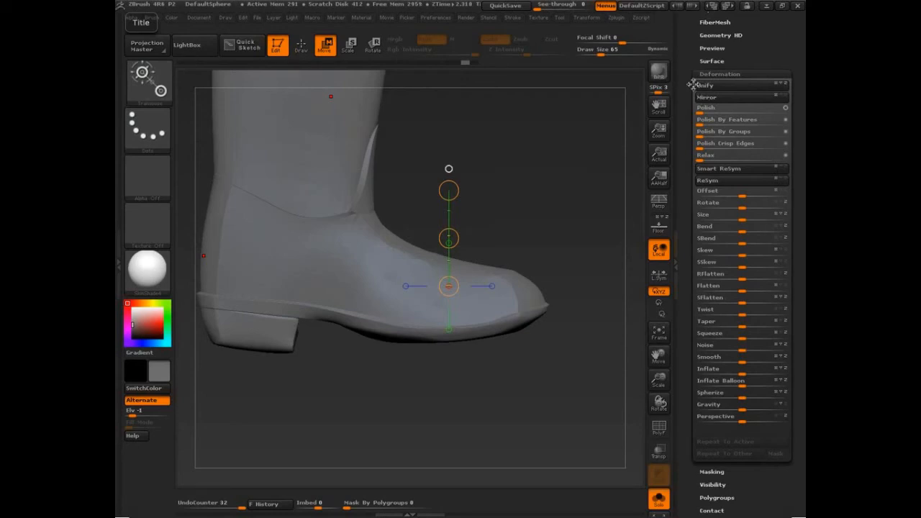
# - Switch to the Extract36 tool, select its ShadowBox65 subtool and display the polyframe to examine the polygroups
pyautogui.moveTo(692, 85); pyautogui.dragTo(695, 342)
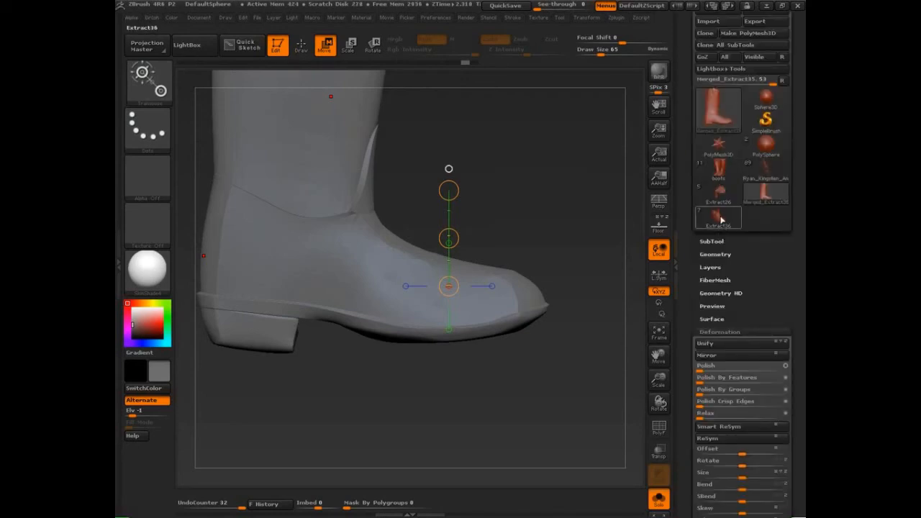
pyautogui.click(718, 216)
pyautogui.click(712, 241)
pyautogui.click(712, 120)
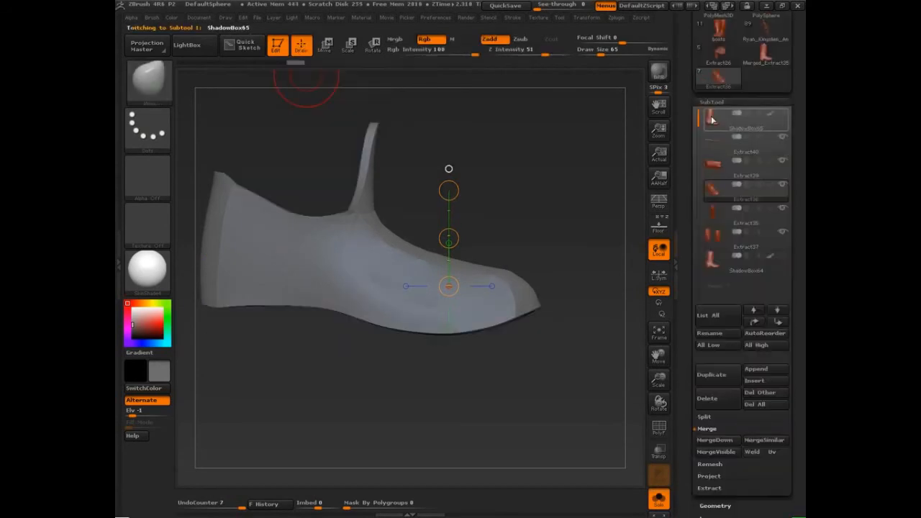
pyautogui.click(659, 427)
pyautogui.moveTo(596, 345); pyautogui.dragTo(528, 387)
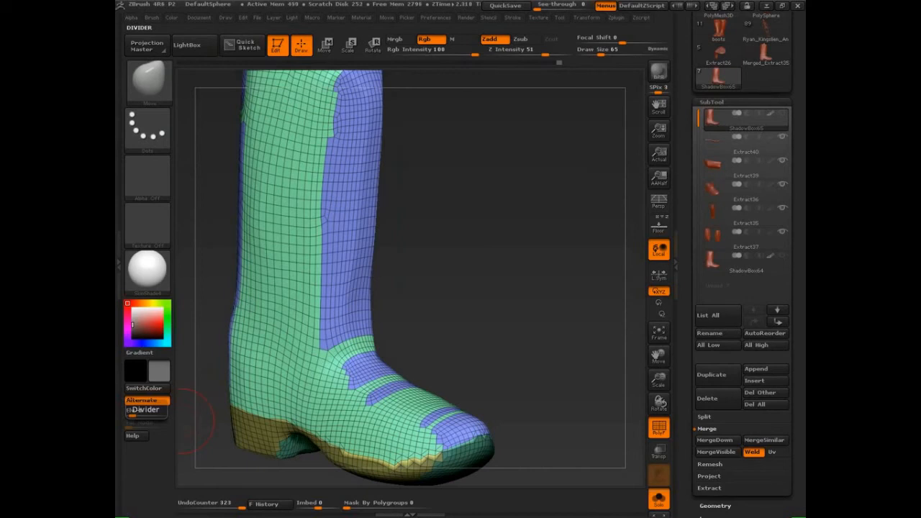
# - Switch back to the merged boot tool and review its Split and Polygroups options
pyautogui.click(768, 65)
pyautogui.moveTo(504, 317); pyautogui.dragTo(576, 227)
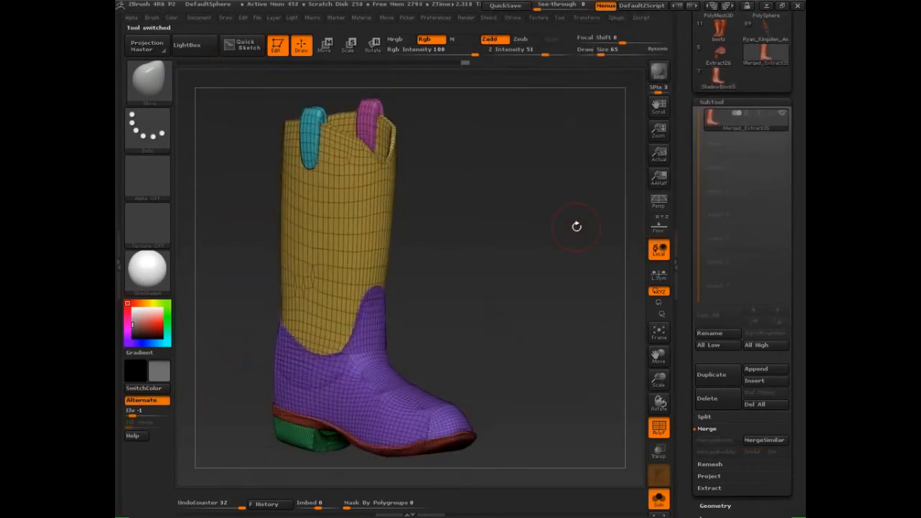
pyautogui.click(705, 419)
pyautogui.moveTo(709, 423); pyautogui.dragTo(709, 308)
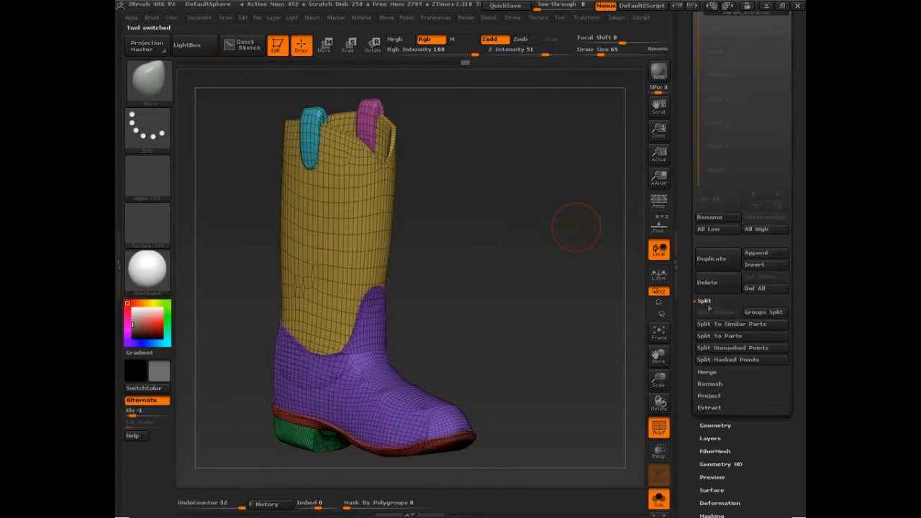
pyautogui.moveTo(590, 392); pyautogui.dragTo(595, 395)
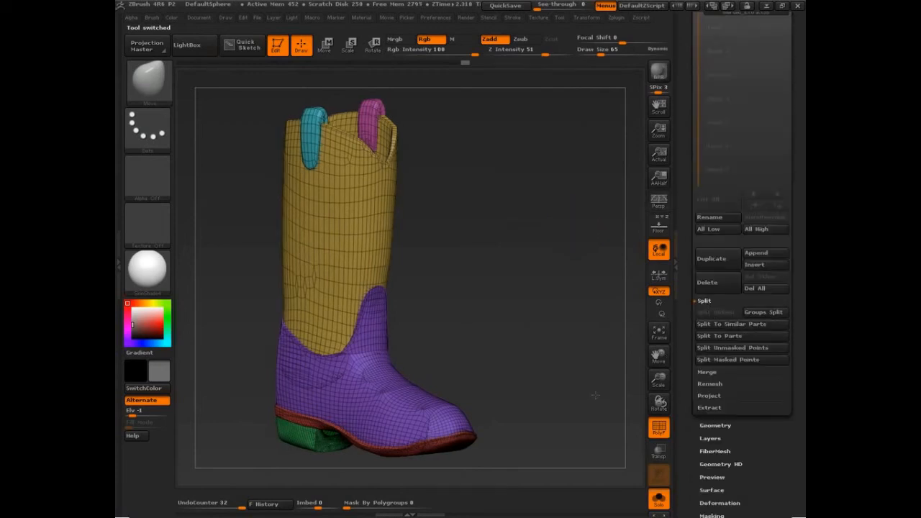
pyautogui.scroll(-5, 719, 324)
pyautogui.click(719, 311)
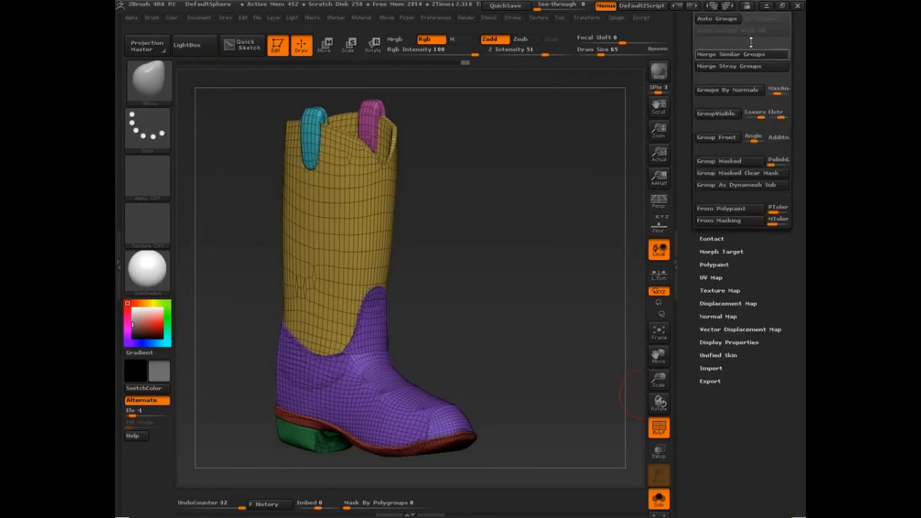
pyautogui.scroll(5, 676, 204)
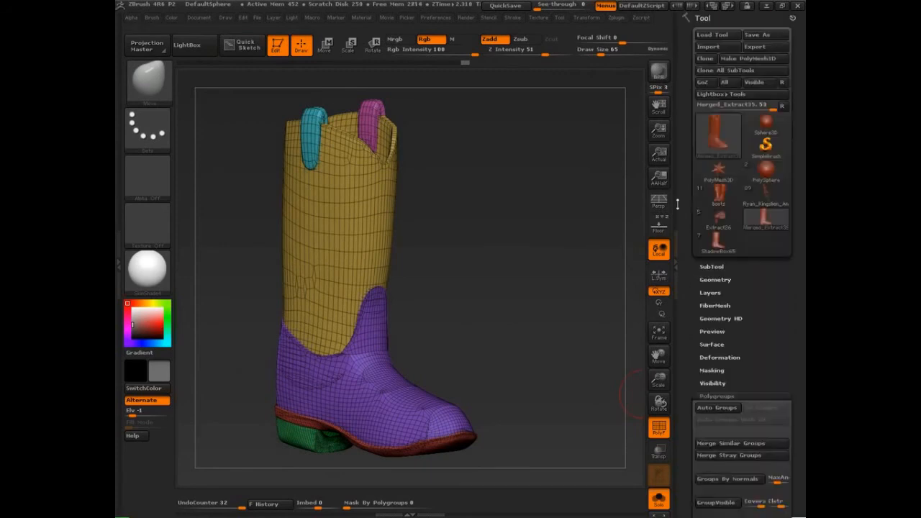
# - Split the merged boot into separate subtools by polygroup with Groups Split, accepting that it cannot be undone
pyautogui.click(721, 267)
pyautogui.scroll(-5, 726, 324)
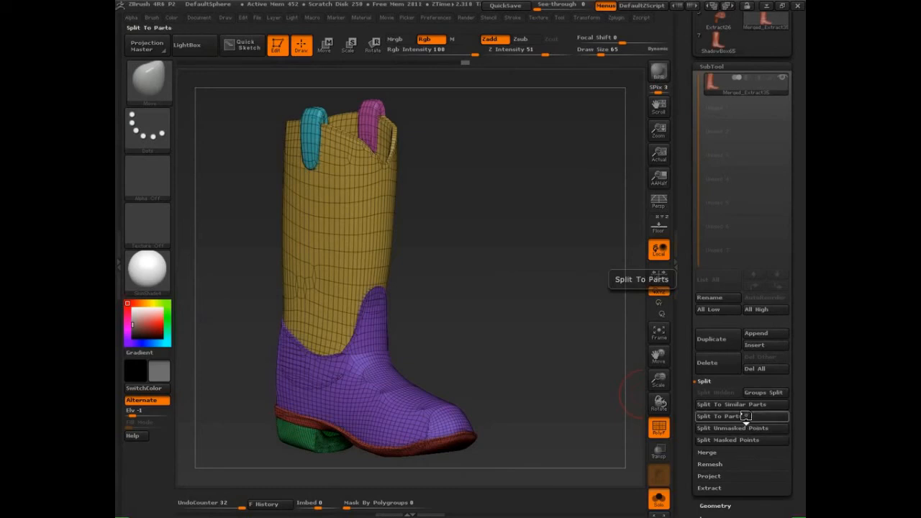
pyautogui.press('ctrl')
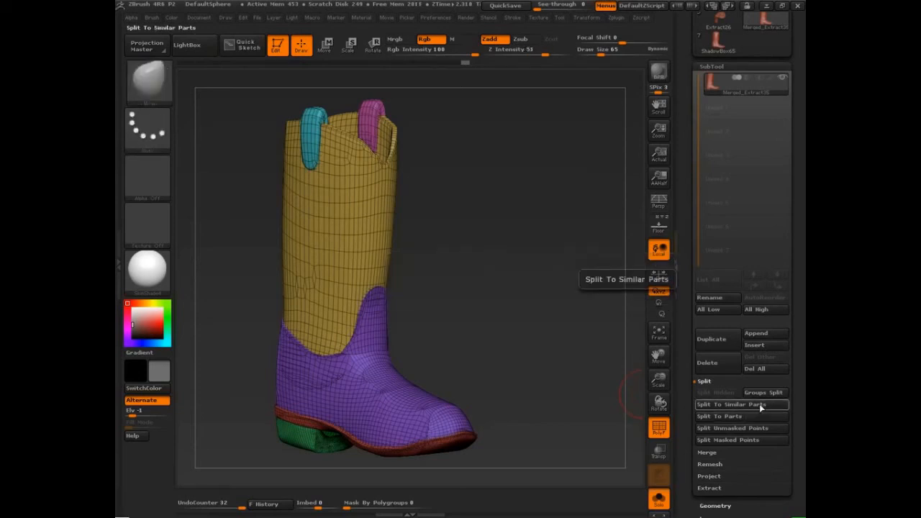
pyautogui.press('ctrl')
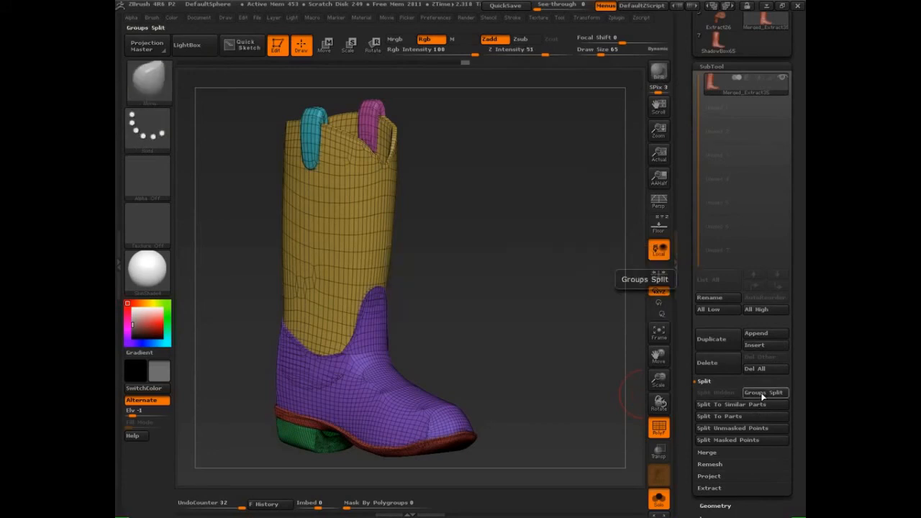
pyautogui.click(763, 393)
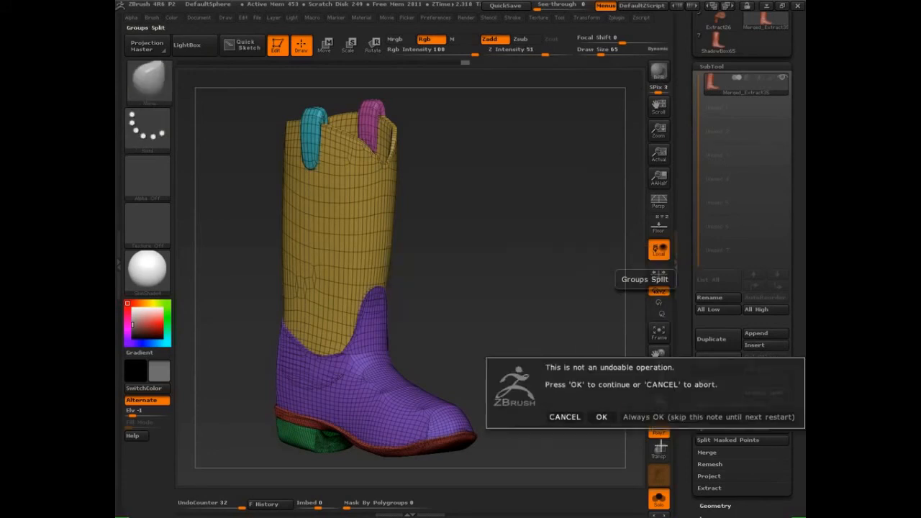
pyautogui.click(603, 417)
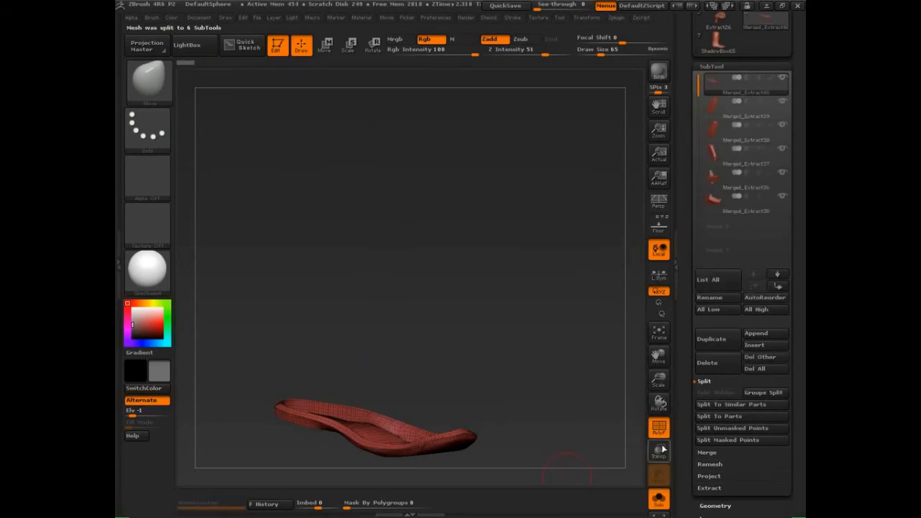
# - Turn off Solo mode to show all boot parts and select the shaft subtool
pyautogui.click(660, 506)
pyautogui.moveTo(571, 424); pyautogui.dragTo(605, 316)
pyautogui.click(713, 108)
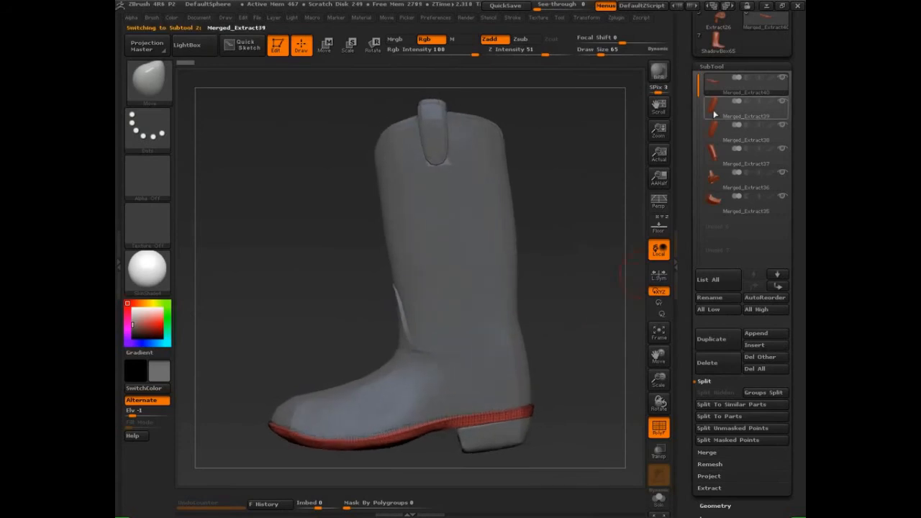
pyautogui.click(713, 154)
# - Merge all visible boot parts into a new tool with MergeVisible, and switch to that merged tool
pyautogui.click(715, 453)
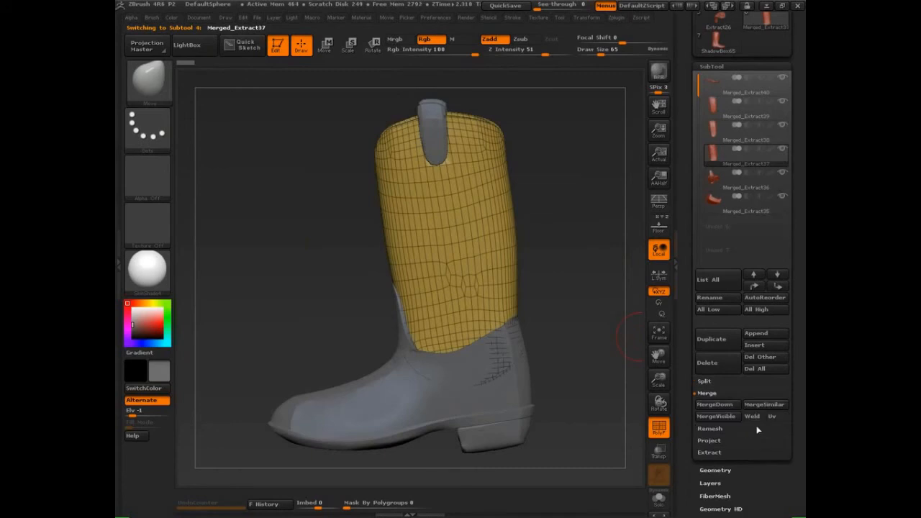
pyautogui.click(727, 417)
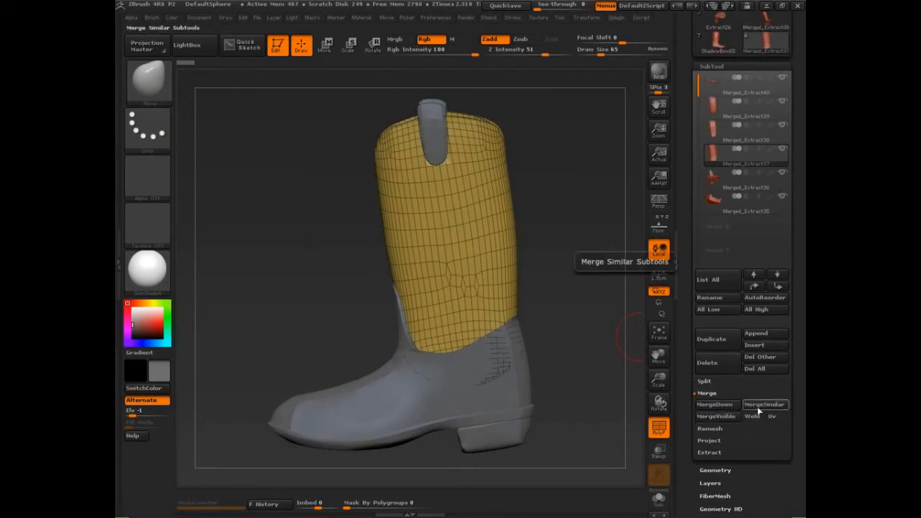
pyautogui.click(704, 381)
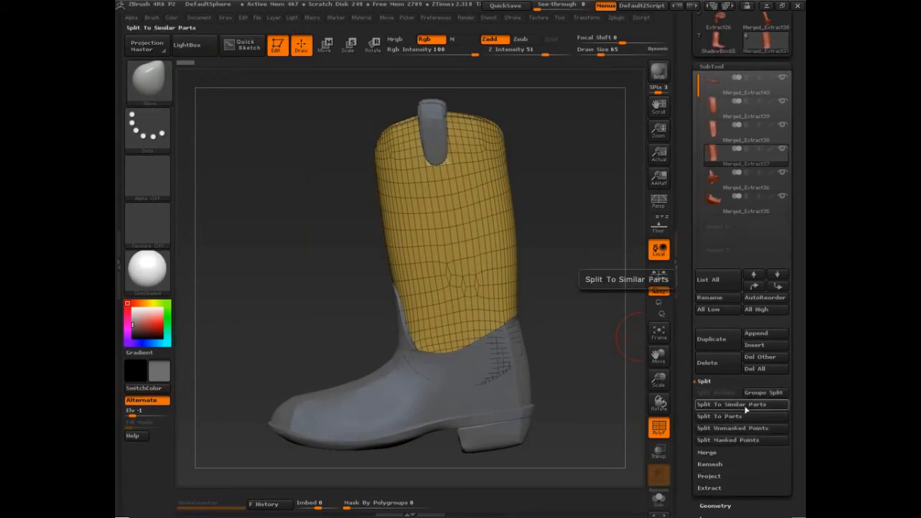
pyautogui.moveTo(560, 411); pyautogui.dragTo(621, 409)
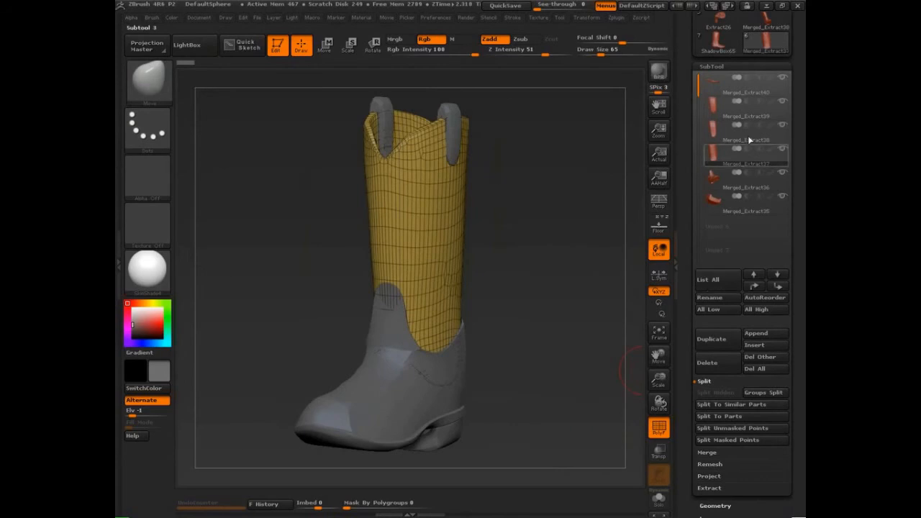
pyautogui.click(767, 26)
pyautogui.moveTo(543, 240)
pyautogui.keyDown('alt'); pyautogui.mouseDown()
pyautogui.moveTo(553, 255)
pyautogui.moveTo(582, 205)
pyautogui.moveTo(557, 372)
pyautogui.mouseUp(); pyautogui.keyUp('alt')
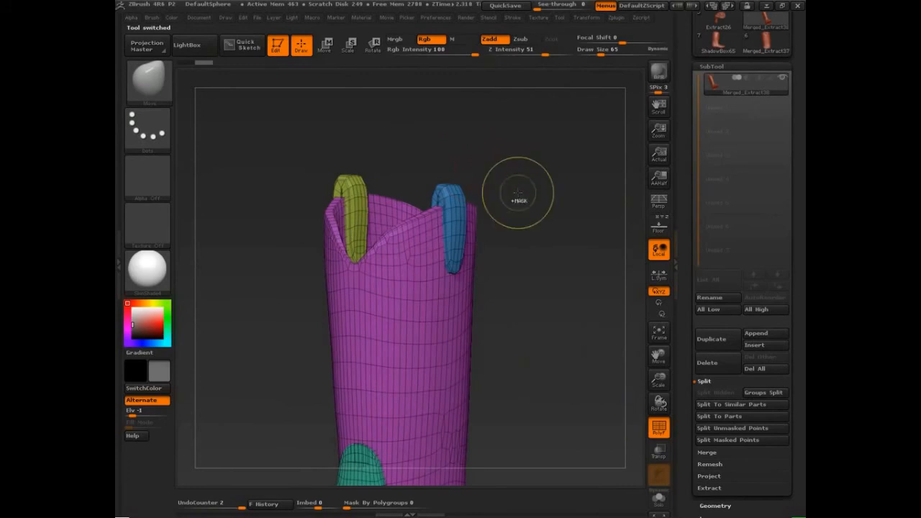
pyautogui.moveTo(504, 140); pyautogui.dragTo(455, 184)
pyautogui.moveTo(453, 171); pyautogui.dragTo(471, 176)
pyautogui.moveTo(416, 115)
pyautogui.mouseDown()
pyautogui.moveTo(378, 141)
pyautogui.moveTo(359, 174)
pyautogui.mouseUp()
pyautogui.moveTo(358, 149); pyautogui.dragTo(375, 169)
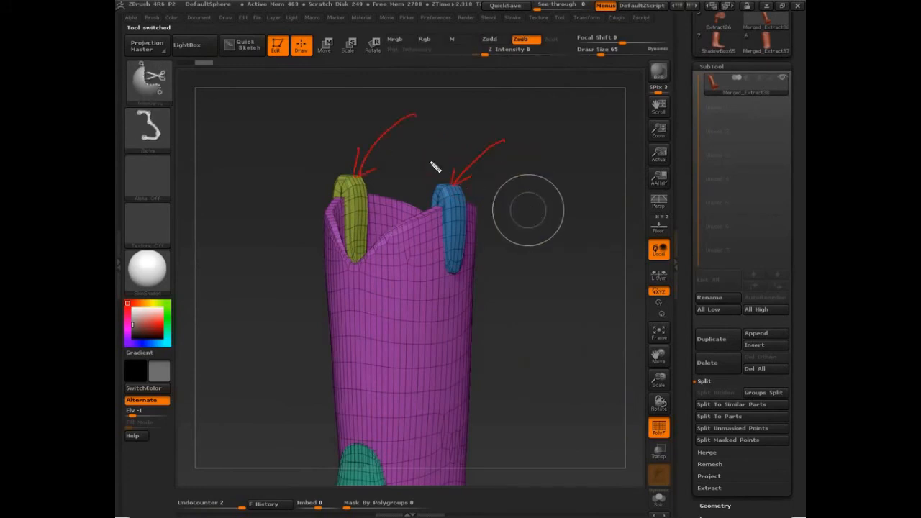
pyautogui.moveTo(431, 154); pyautogui.dragTo(351, 436)
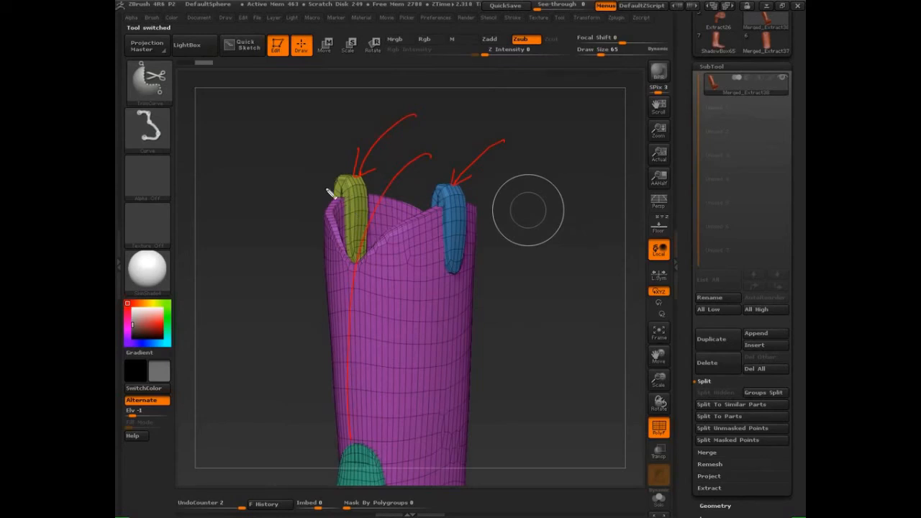
pyautogui.moveTo(540, 119)
pyautogui.mouseDown()
pyautogui.moveTo(531, 160)
pyautogui.moveTo(540, 151)
pyautogui.mouseUp()
pyautogui.moveTo(523, 140); pyautogui.dragTo(548, 136)
pyautogui.moveTo(523, 151)
pyautogui.mouseDown()
pyautogui.moveTo(590, 128)
pyautogui.moveTo(621, 132)
pyautogui.moveTo(633, 115)
pyautogui.mouseUp()
pyautogui.moveTo(321, 110); pyautogui.dragTo(317, 134)
pyautogui.moveTo(329, 108); pyautogui.dragTo(326, 133)
pyautogui.moveTo(312, 121); pyautogui.dragTo(333, 118)
pyautogui.moveTo(314, 130); pyautogui.dragTo(343, 135)
pyautogui.moveTo(351, 93); pyautogui.dragTo(353, 141)
pyautogui.moveTo(375, 102)
pyautogui.mouseDown()
pyautogui.moveTo(367, 116)
pyautogui.moveTo(391, 99)
pyautogui.moveTo(403, 98)
pyautogui.moveTo(403, 110)
pyautogui.mouseUp()
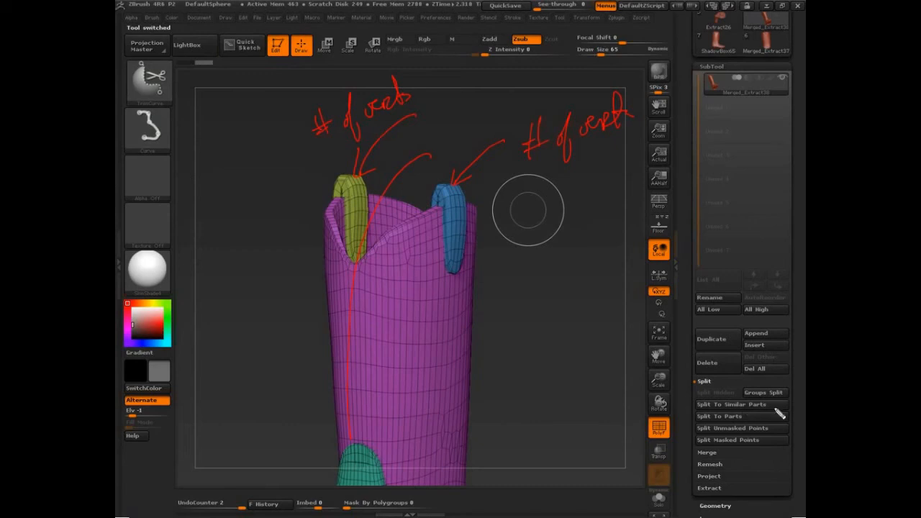
pyautogui.moveTo(745, 400); pyautogui.dragTo(752, 414)
pyautogui.press('Escape')
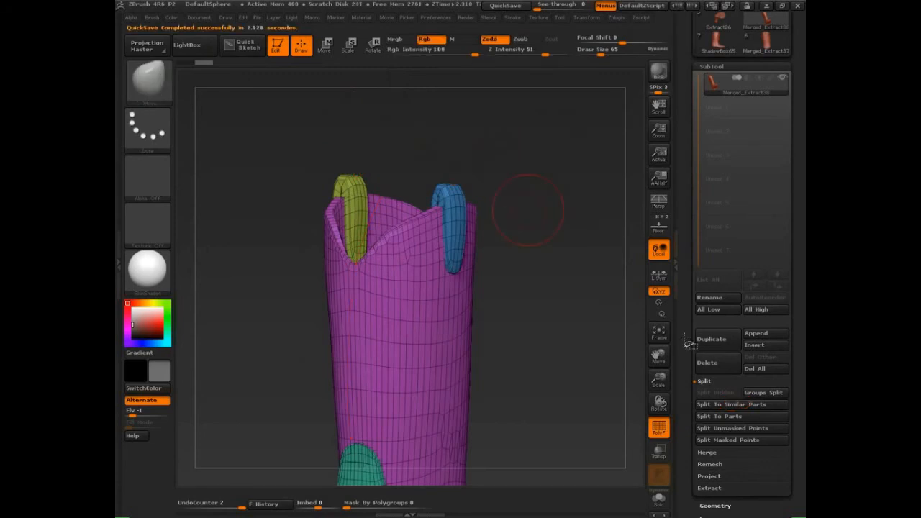
# - Review the merged boot's Split, Merge, Visibility and Polygroups options, including Merge Similar and Merge Stray Groups
pyautogui.moveTo(689, 331)
pyautogui.mouseDown()
pyautogui.moveTo(689, 313)
pyautogui.moveTo(711, 345)
pyautogui.mouseUp()
pyautogui.moveTo(766, 277); pyautogui.dragTo(767, 297)
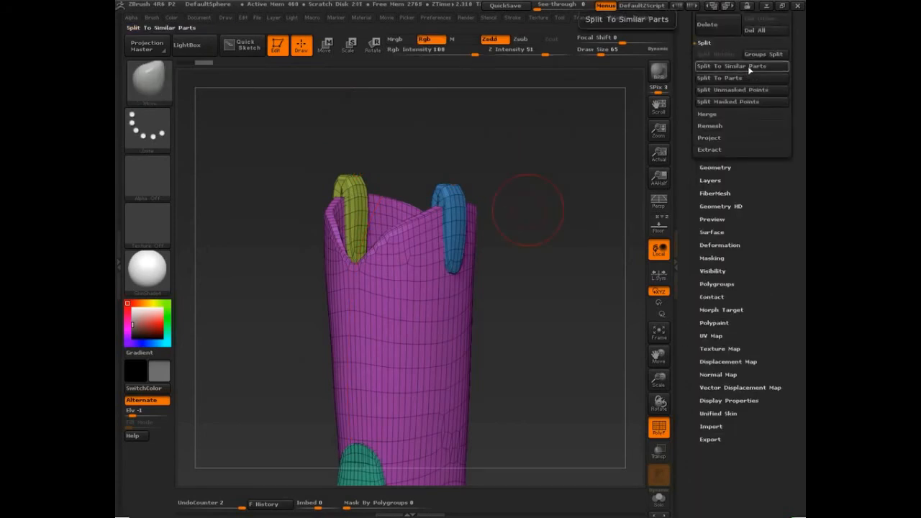
pyautogui.click(710, 114)
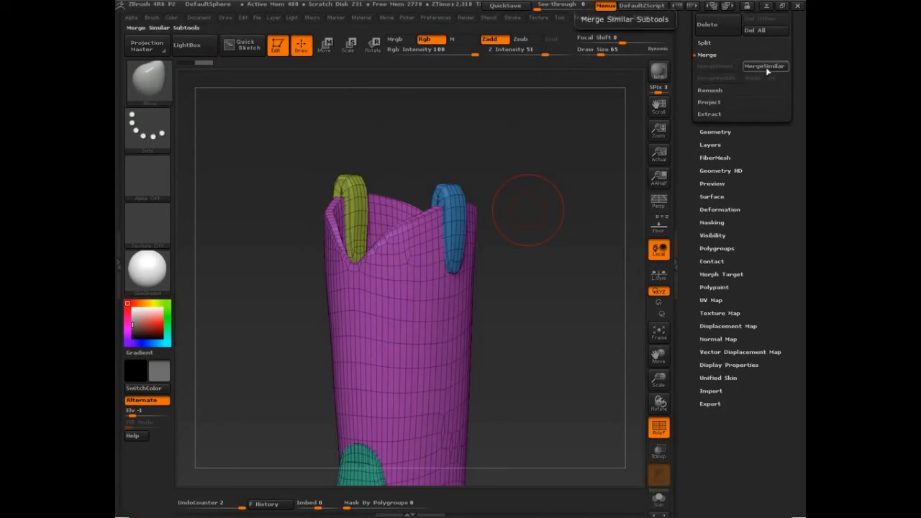
pyautogui.click(716, 248)
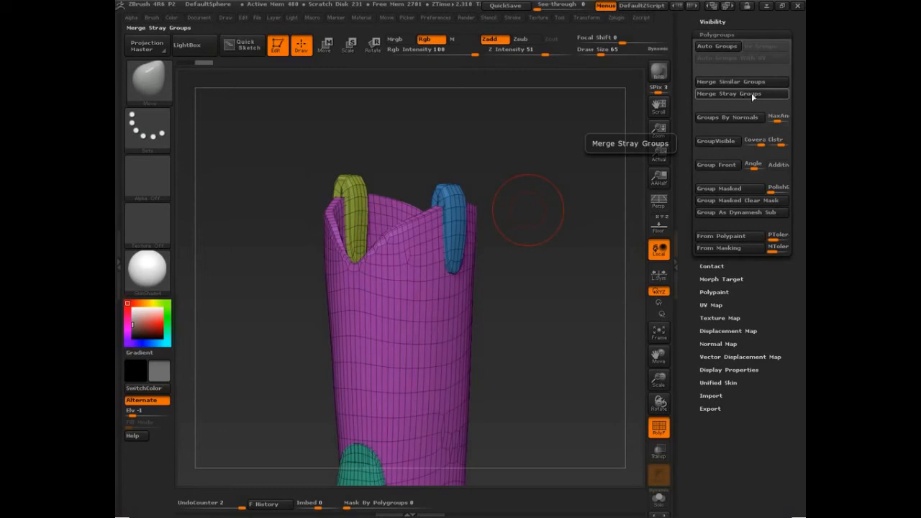
pyautogui.scroll(1, 712, 38)
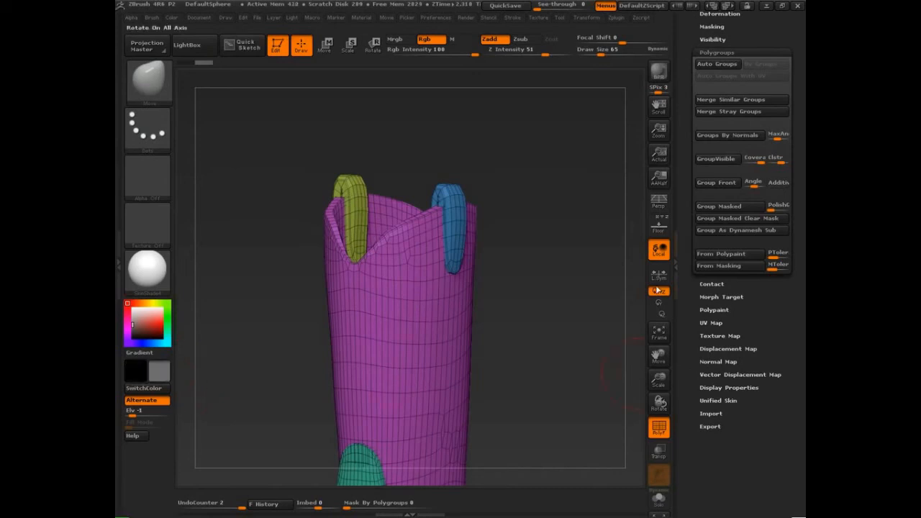
pyautogui.moveTo(555, 257); pyautogui.dragTo(563, 254)
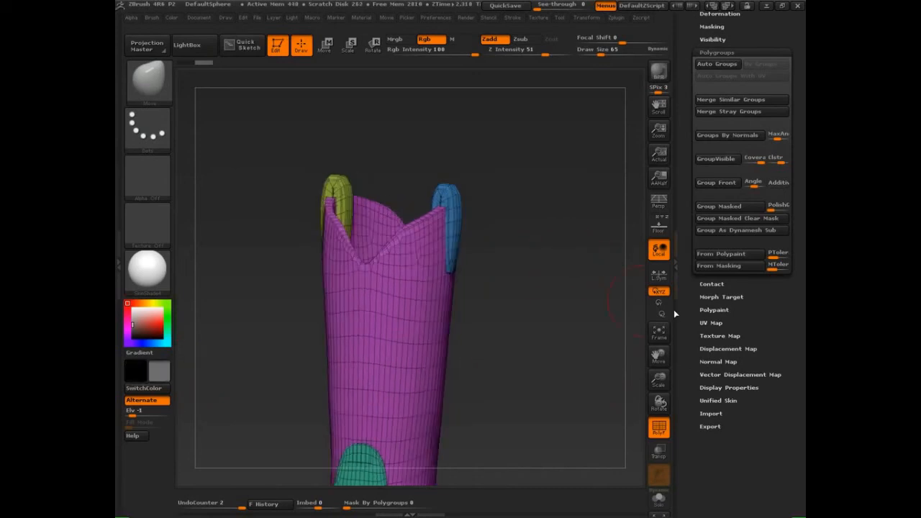
pyautogui.scroll(3, 753, 317)
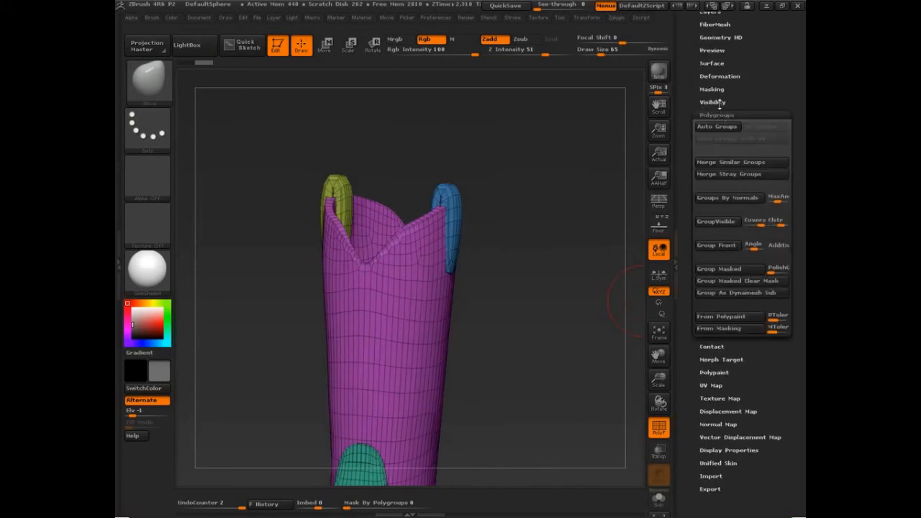
pyautogui.click(719, 103)
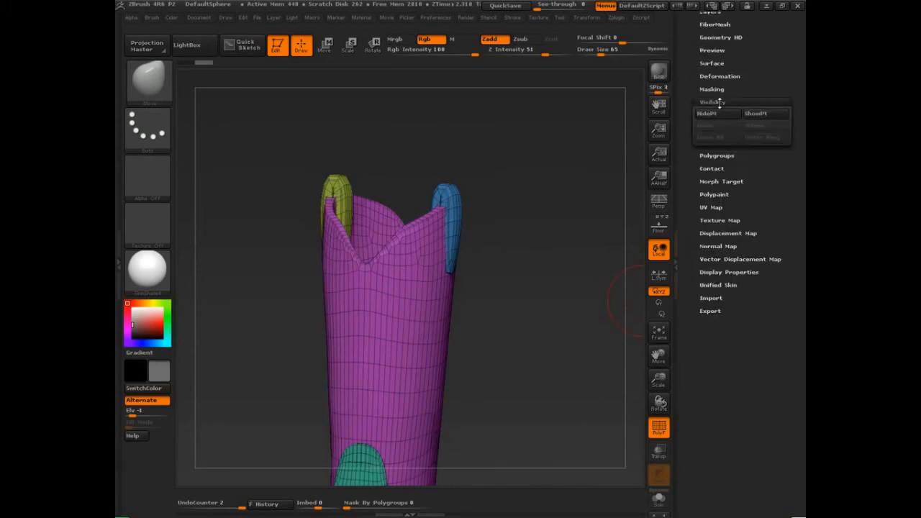
pyautogui.click(723, 154)
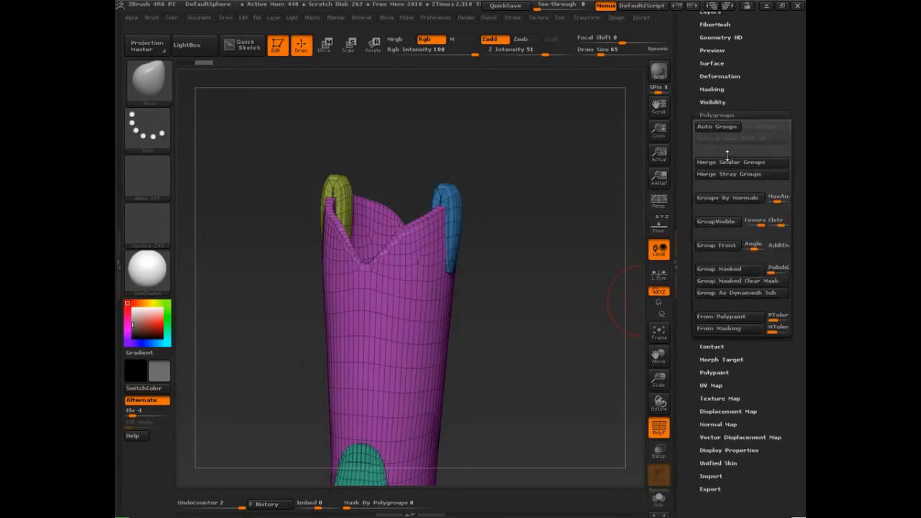
pyautogui.click(722, 102)
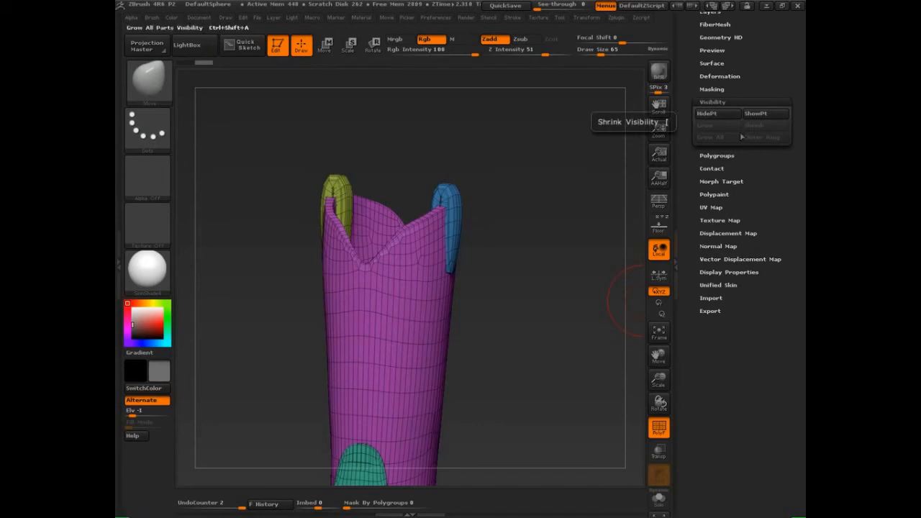
pyautogui.click(718, 154)
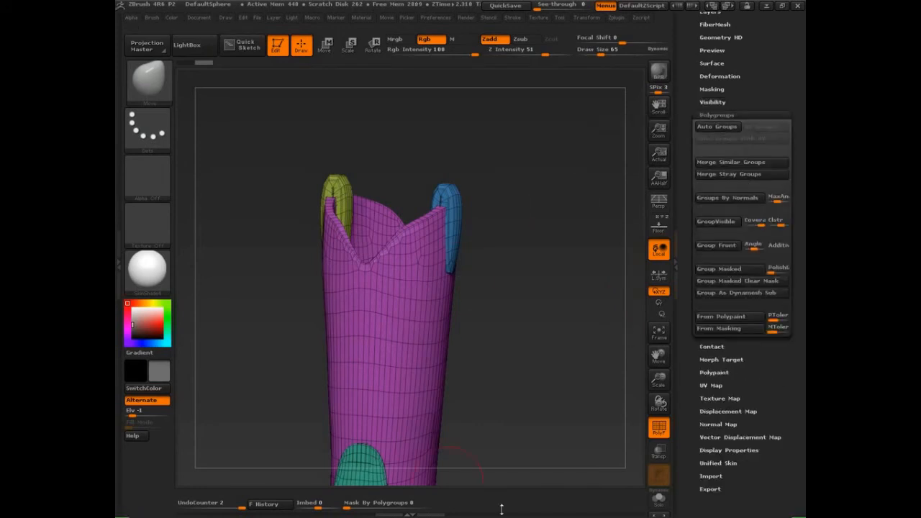
# - Switch to the ShadowBox65 tool and hide all its other subtools so only the leg mesh shows
pyautogui.moveTo(761, 82); pyautogui.dragTo(762, 305)
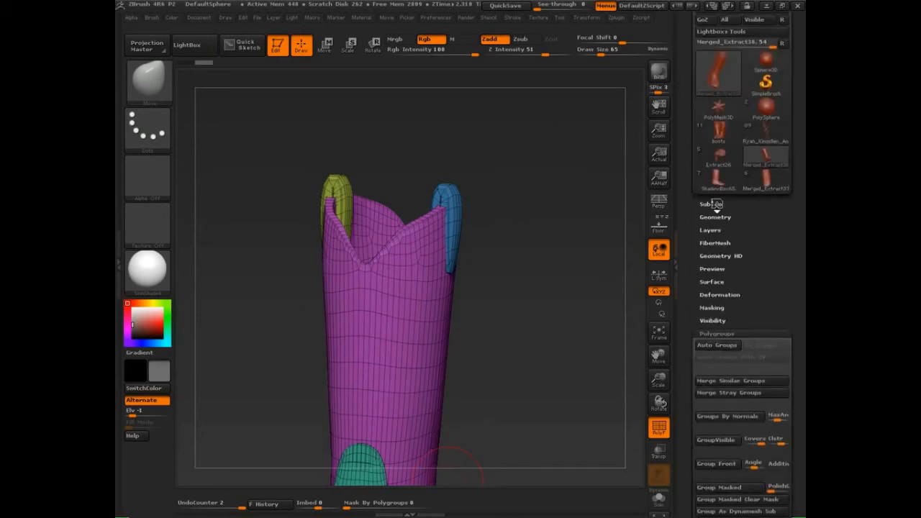
pyautogui.click(711, 204)
pyautogui.click(718, 78)
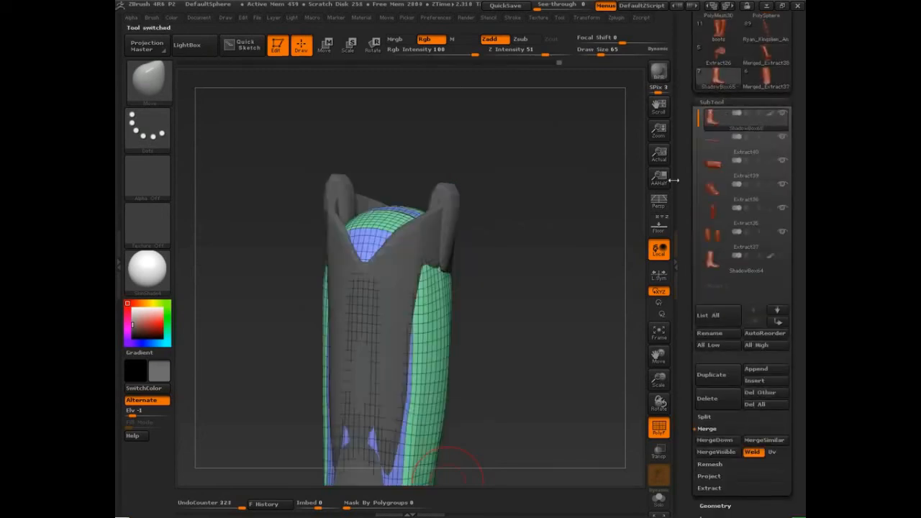
pyautogui.click(782, 114)
pyautogui.moveTo(554, 310)
pyautogui.mouseDown()
pyautogui.moveTo(537, 318)
pyautogui.moveTo(567, 329)
pyautogui.moveTo(494, 346)
pyautogui.mouseUp()
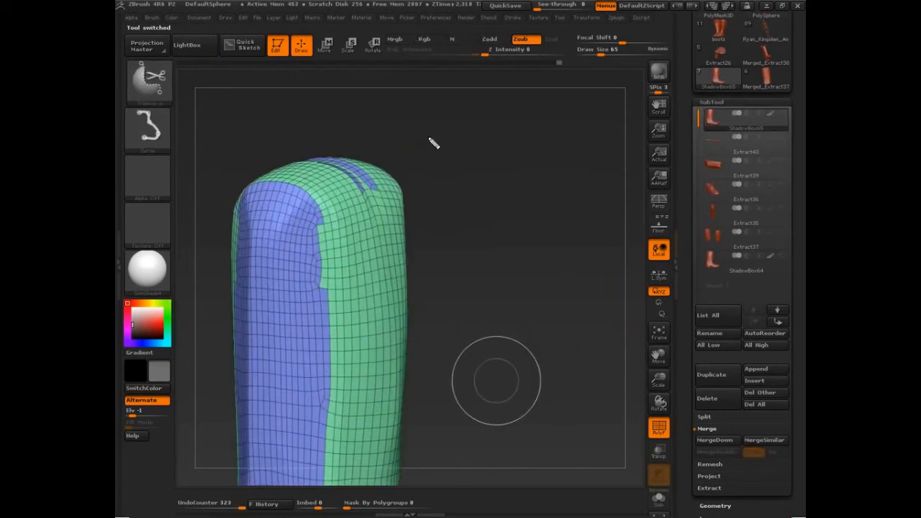
pyautogui.moveTo(425, 121)
pyautogui.mouseDown()
pyautogui.moveTo(385, 144)
pyautogui.moveTo(442, 151)
pyautogui.moveTo(411, 180)
pyautogui.moveTo(448, 188)
pyautogui.mouseUp()
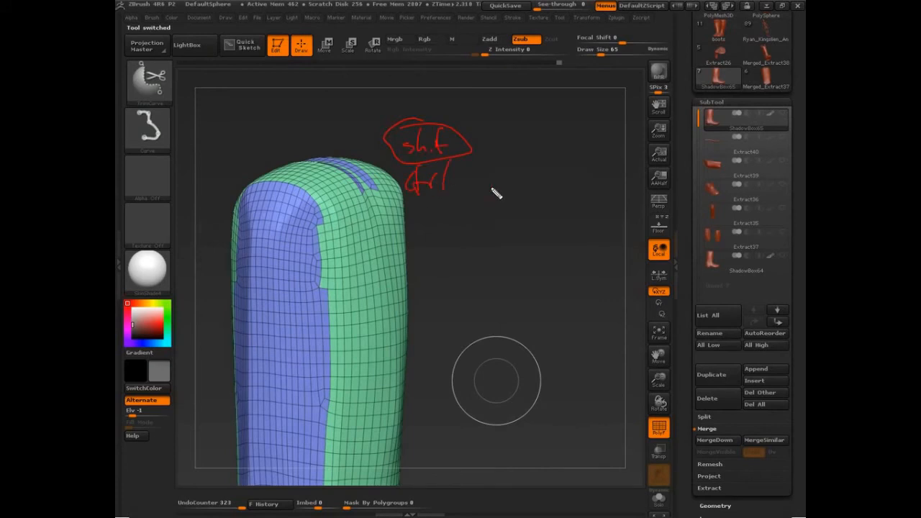
pyautogui.moveTo(514, 177)
pyautogui.mouseDown()
pyautogui.moveTo(518, 189)
pyautogui.moveTo(504, 171)
pyautogui.moveTo(547, 192)
pyautogui.moveTo(565, 185)
pyautogui.moveTo(559, 180)
pyautogui.moveTo(596, 188)
pyautogui.mouseUp()
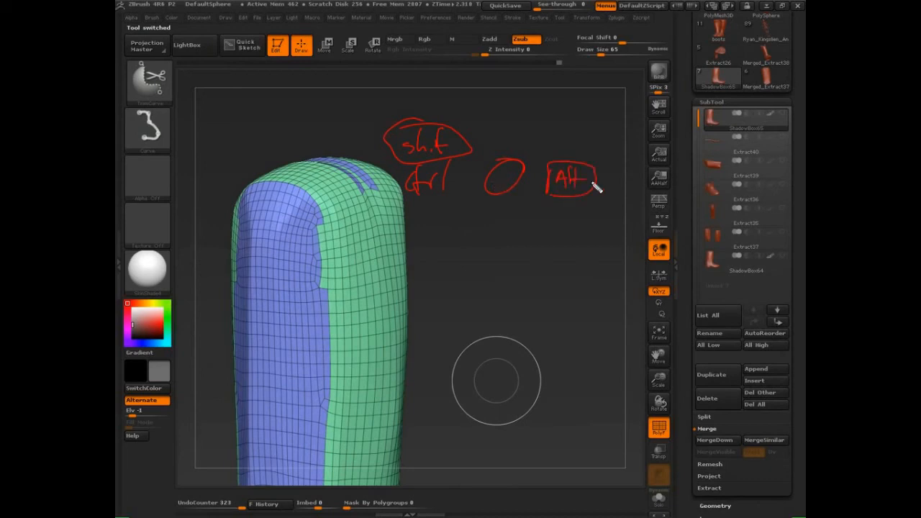
pyautogui.moveTo(429, 203)
pyautogui.mouseDown()
pyautogui.moveTo(423, 224)
pyautogui.moveTo(432, 241)
pyautogui.moveTo(483, 242)
pyautogui.moveTo(494, 262)
pyautogui.mouseUp()
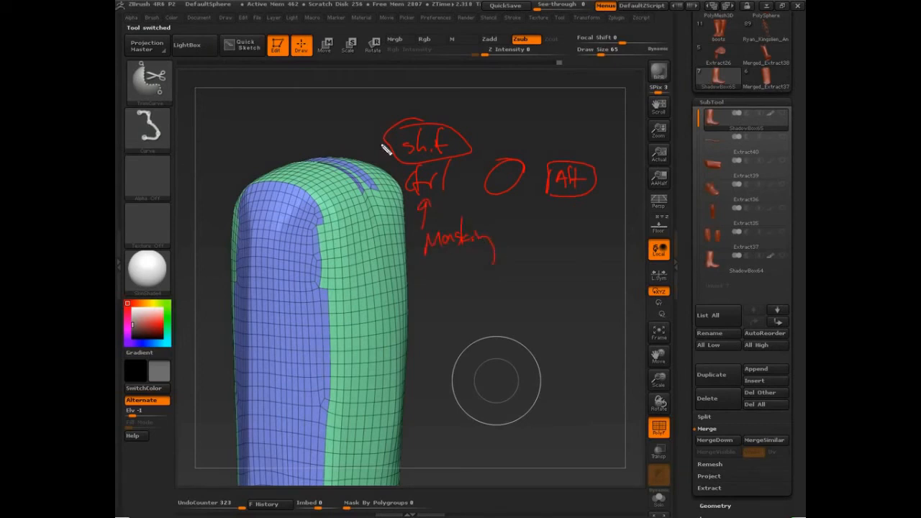
pyautogui.moveTo(379, 137); pyautogui.dragTo(369, 171)
pyautogui.moveTo(322, 127)
pyautogui.mouseDown()
pyautogui.moveTo(374, 107)
pyautogui.moveTo(374, 94)
pyautogui.moveTo(409, 96)
pyautogui.mouseUp()
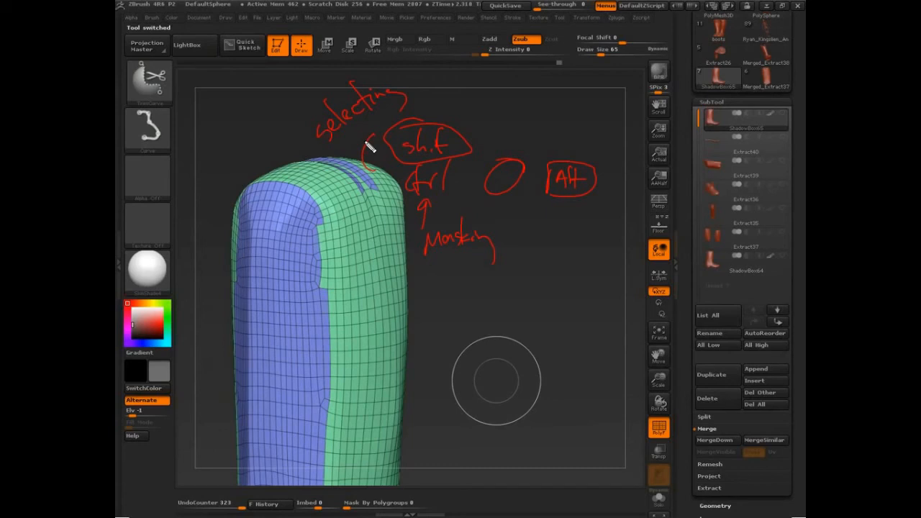
pyautogui.moveTo(397, 173); pyautogui.dragTo(393, 196)
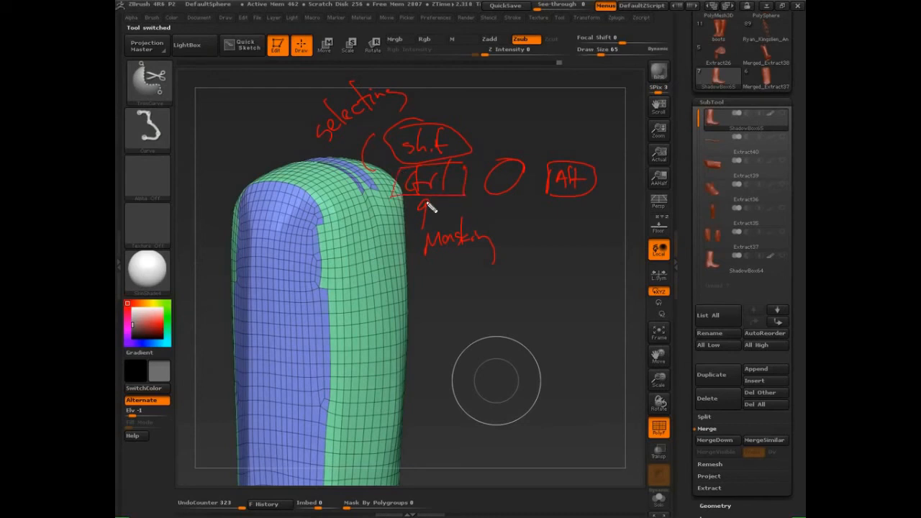
pyautogui.moveTo(392, 129)
pyautogui.mouseDown()
pyautogui.moveTo(391, 160)
pyautogui.moveTo(472, 155)
pyautogui.moveTo(468, 129)
pyautogui.moveTo(407, 129)
pyautogui.mouseUp()
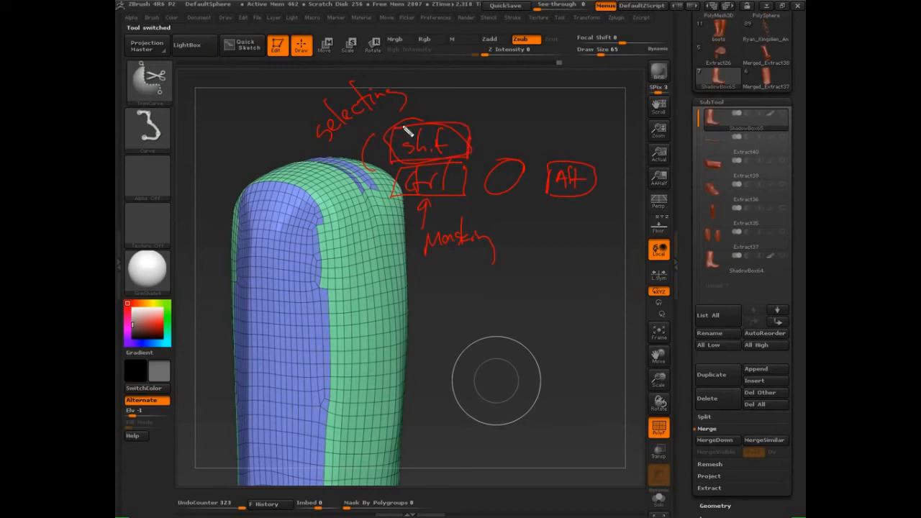
pyautogui.moveTo(453, 123)
pyautogui.mouseDown()
pyautogui.moveTo(455, 152)
pyautogui.moveTo(461, 144)
pyautogui.mouseUp()
pyautogui.moveTo(716, 167)
pyautogui.mouseDown()
pyautogui.moveTo(712, 190)
pyautogui.moveTo(805, 164)
pyautogui.mouseUp()
pyautogui.moveTo(741, 173)
pyautogui.mouseDown()
pyautogui.moveTo(734, 180)
pyautogui.moveTo(793, 177)
pyautogui.mouseUp()
pyautogui.moveTo(714, 166); pyautogui.dragTo(805, 197)
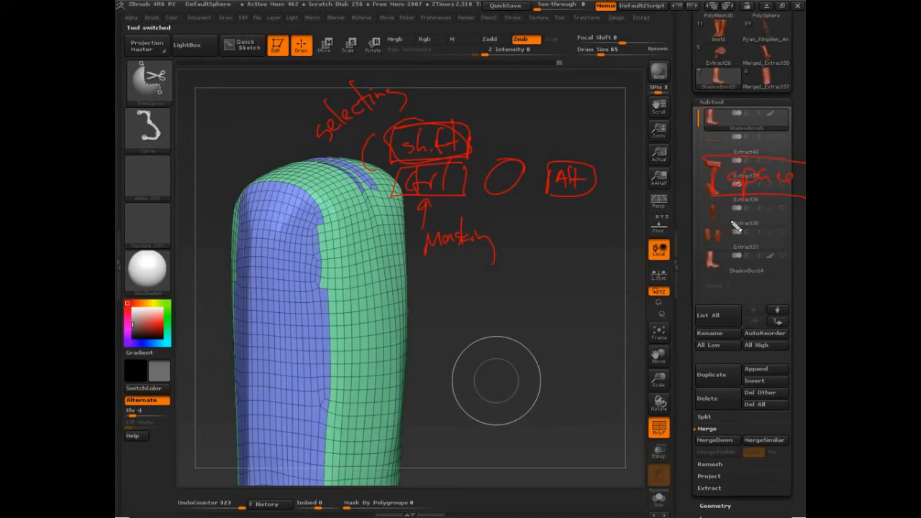
pyautogui.press('Escape')
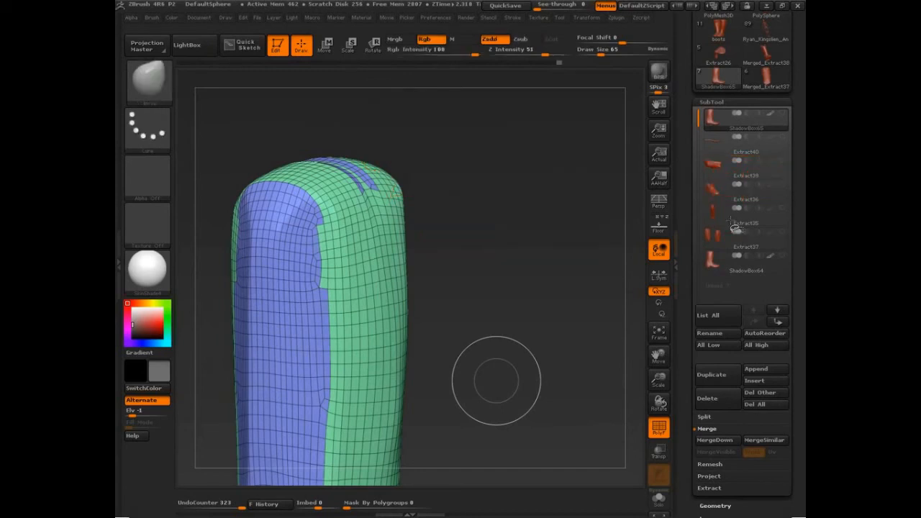
pyautogui.moveTo(523, 311)
pyautogui.mouseDown()
pyautogui.moveTo(462, 263)
pyautogui.moveTo(483, 255)
pyautogui.moveTo(567, 262)
pyautogui.mouseUp()
pyautogui.keyDown('ctrl'); pyautogui.keyDown('shift'); pyautogui.moveTo(260, 117); pyautogui.dragTo(467, 227); pyautogui.keyUp('shift'); pyautogui.keyUp('ctrl')
pyautogui.hotkey('ctrl', 'z')
# - Isolate the leg's top cap with the SelectRect brush, and restore the full mesh with the lower part masked and in separate polygroups
pyautogui.keyDown('ctrl'); pyautogui.keyDown('shift'); pyautogui.click(149, 84); pyautogui.keyUp('shift'); pyautogui.keyUp('ctrl')
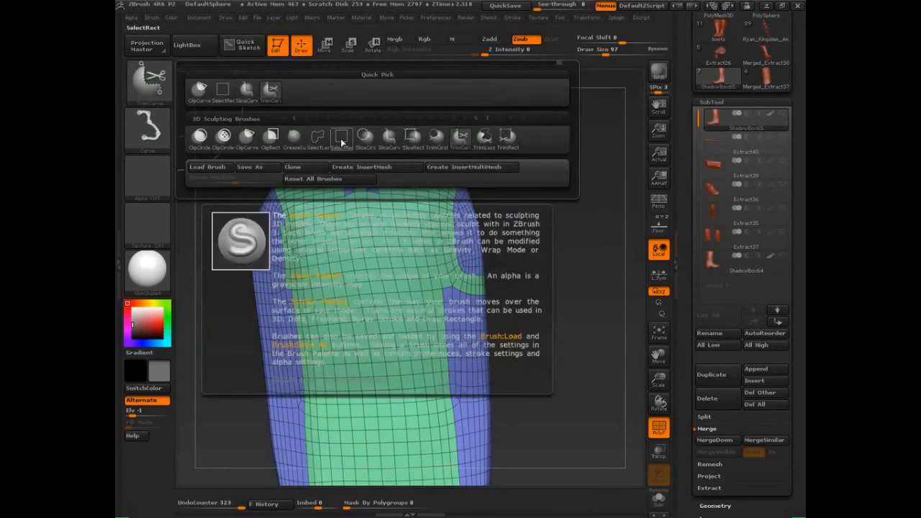
pyautogui.click(413, 137)
pyautogui.moveTo(248, 125)
pyautogui.keyDown('ctrl'); pyautogui.keyDown('shift'); pyautogui.mouseDown()
pyautogui.moveTo(485, 214)
pyautogui.moveTo(489, 203)
pyautogui.mouseUp(); pyautogui.keyUp('shift'); pyautogui.keyUp('ctrl')
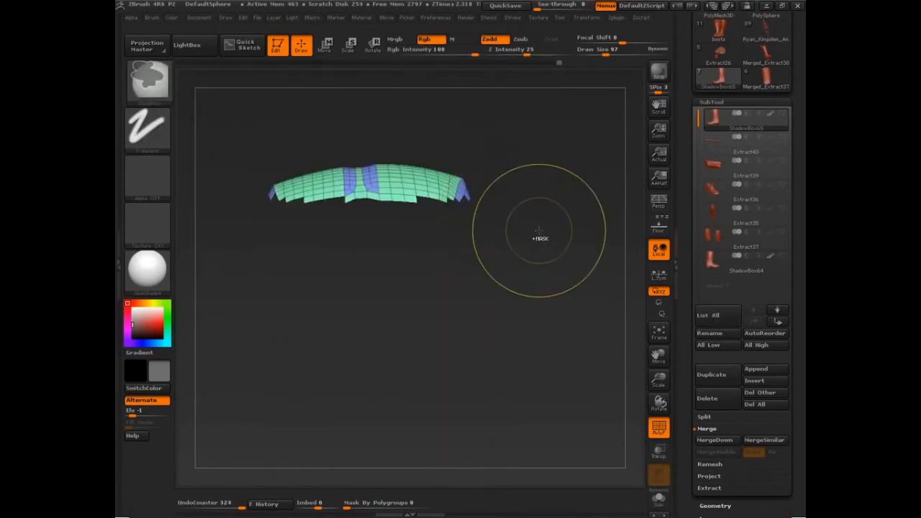
pyautogui.keyDown('ctrl'); pyautogui.keyDown('shift'); pyautogui.click(550, 236); pyautogui.keyUp('shift'); pyautogui.keyUp('ctrl')
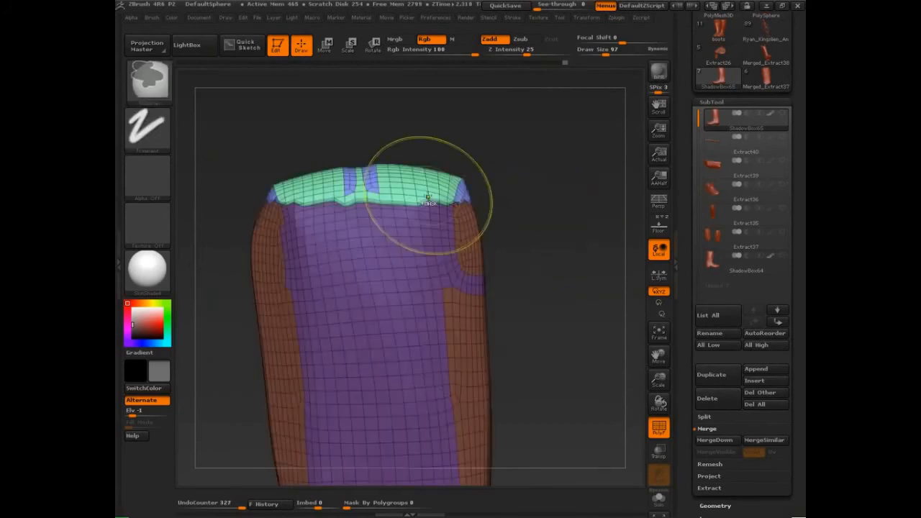
# - Try isolating the top cap's green polygroup with the Polygroups options open, and undo back to the fully visible masked leg
pyautogui.keyDown('ctrl'); pyautogui.keyDown('shift'); pyautogui.click(405, 189); pyautogui.keyUp('shift'); pyautogui.keyUp('ctrl')
pyautogui.moveTo(686, 372); pyautogui.dragTo(720, 87)
pyautogui.click(718, 90)
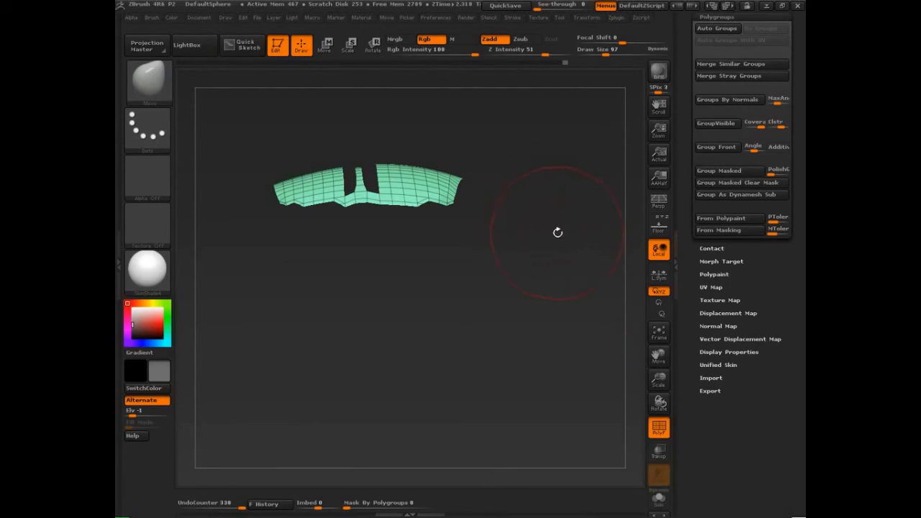
pyautogui.press('ctrl')
pyautogui.hotkey('ctrl', 'z')
pyautogui.hotkey('ctrl', 'z')
pyautogui.hotkey('ctrl', 'z')
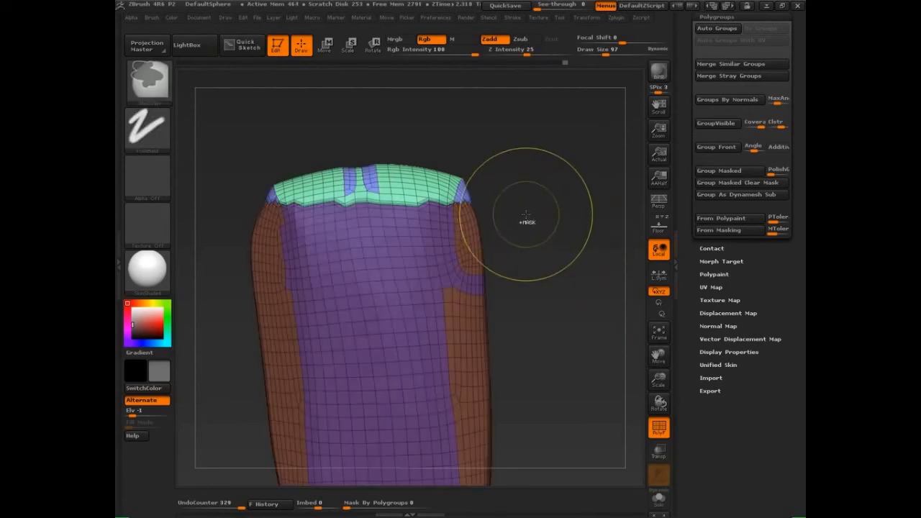
# - Merge the blue patches on the leg's top cap into its green polygroup and clear the mask from the lower part
pyautogui.keyDown('ctrl'); pyautogui.click(530, 219); pyautogui.keyUp('ctrl')
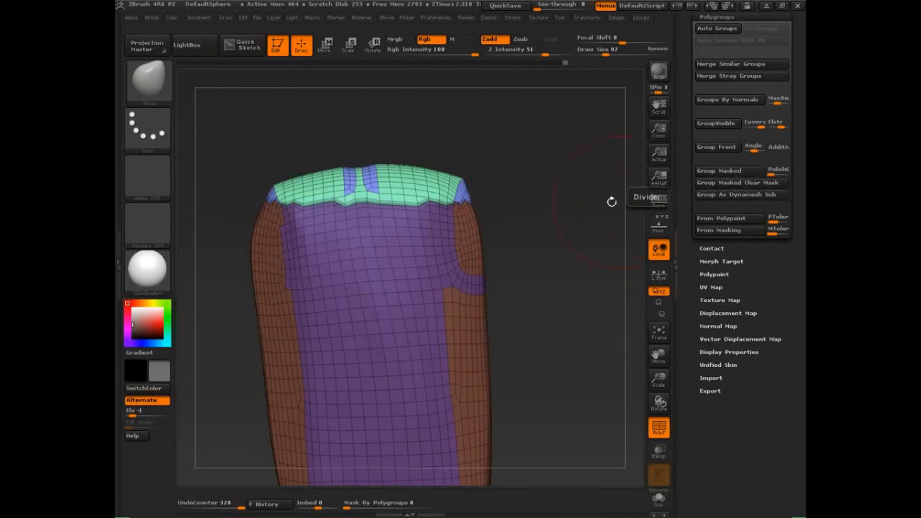
pyautogui.keyDown('ctrl'); pyautogui.click(559, 205); pyautogui.keyUp('ctrl')
pyautogui.click(718, 170)
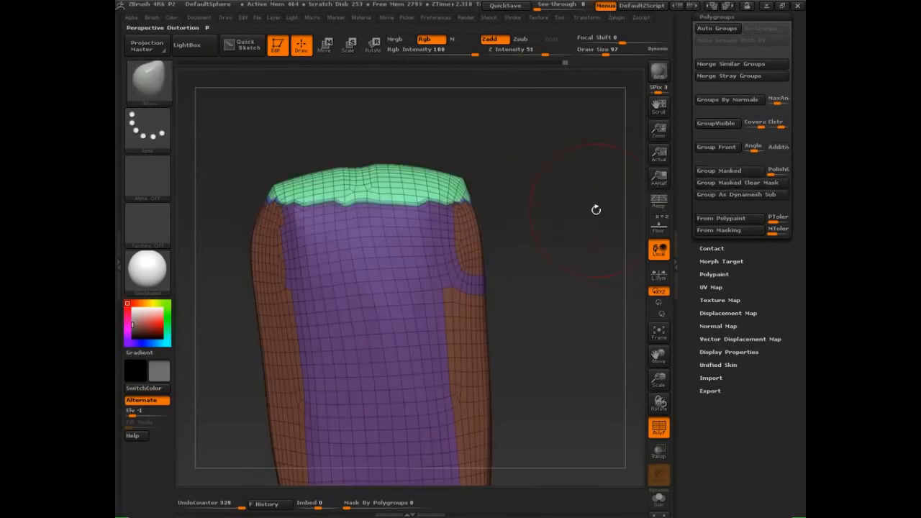
pyautogui.keyDown('ctrl'); pyautogui.click(551, 231); pyautogui.keyUp('ctrl')
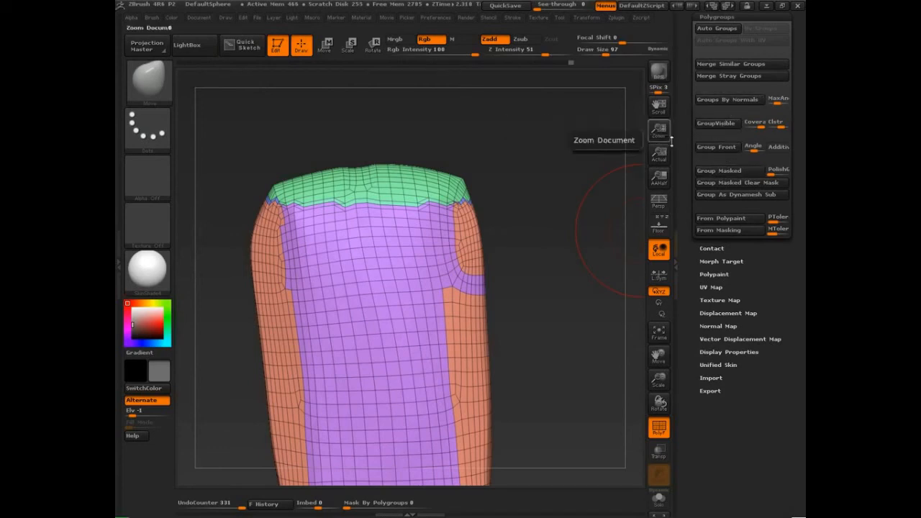
# - Review the Visibility and Polygroups options again and examine the leg's regrouped top cap from the side
pyautogui.scroll(3, 701, 185)
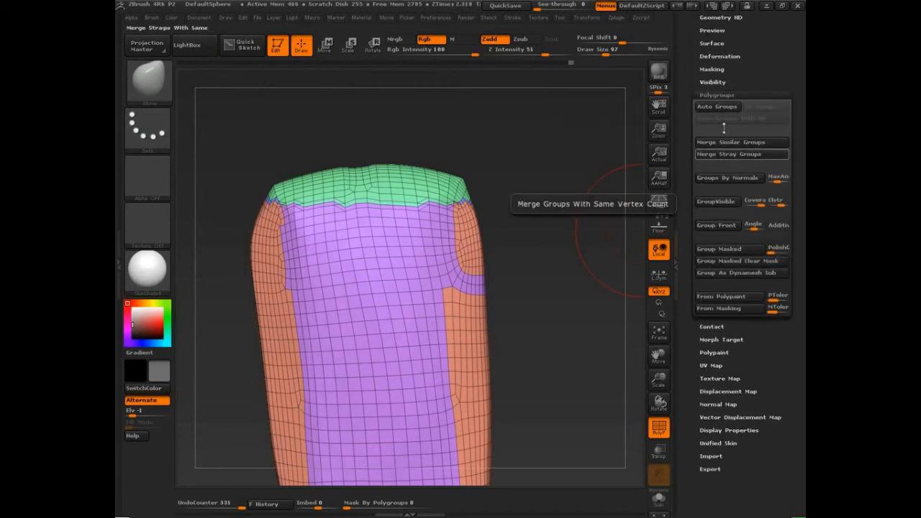
pyautogui.click(712, 82)
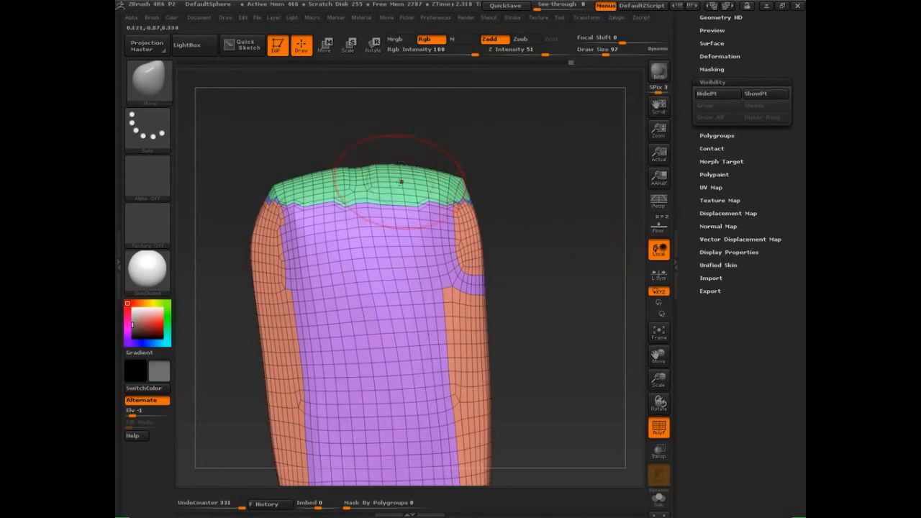
pyautogui.click(720, 135)
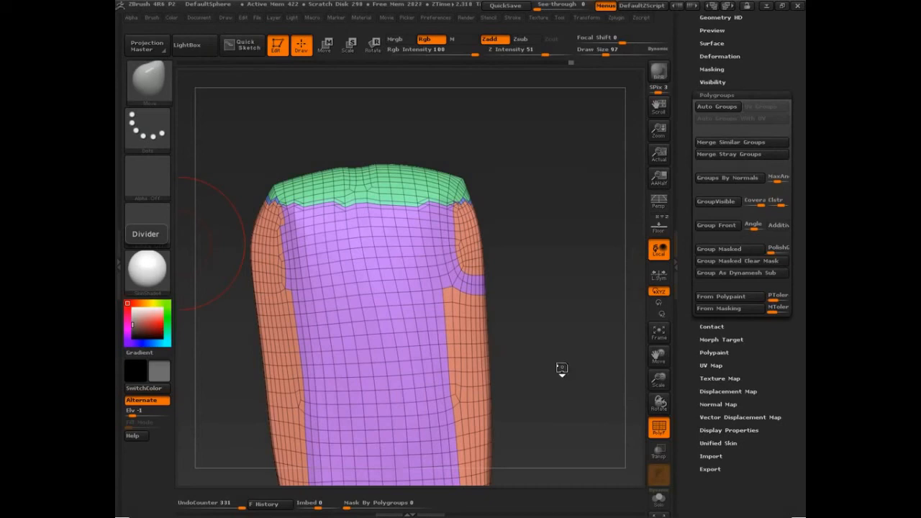
pyautogui.moveTo(554, 366); pyautogui.dragTo(571, 374)
pyautogui.scroll(3, 757, 126)
pyautogui.scroll(2, 757, 126)
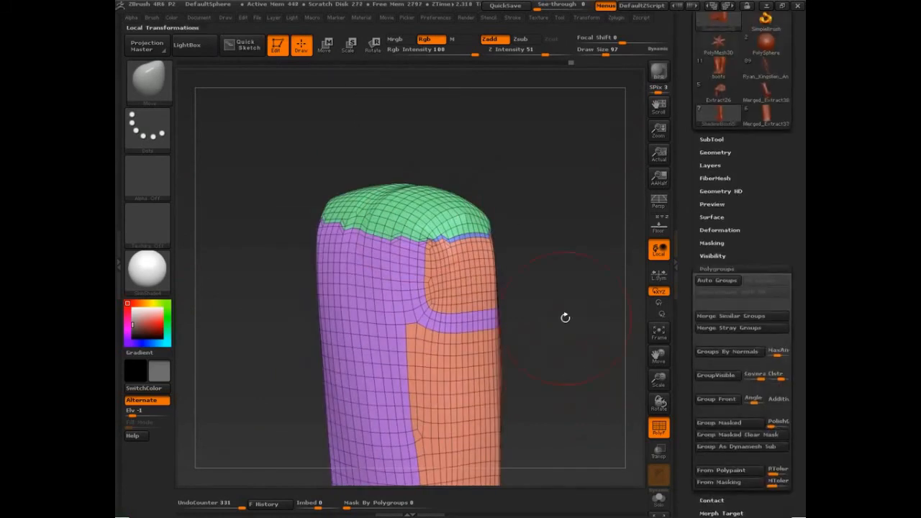
# - Open the SubTool list and select the Extract36 foot piece as the active subtool
pyautogui.moveTo(555, 307); pyautogui.dragTo(430, 323)
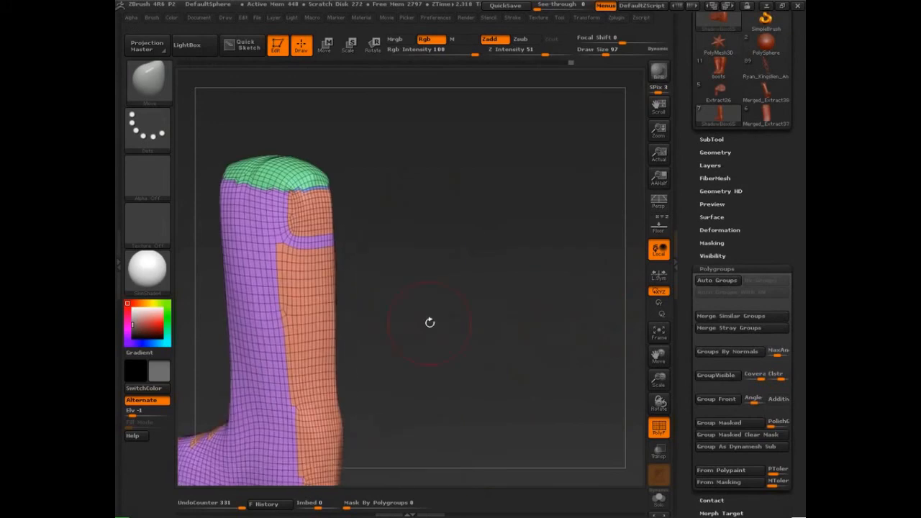
pyautogui.click(712, 139)
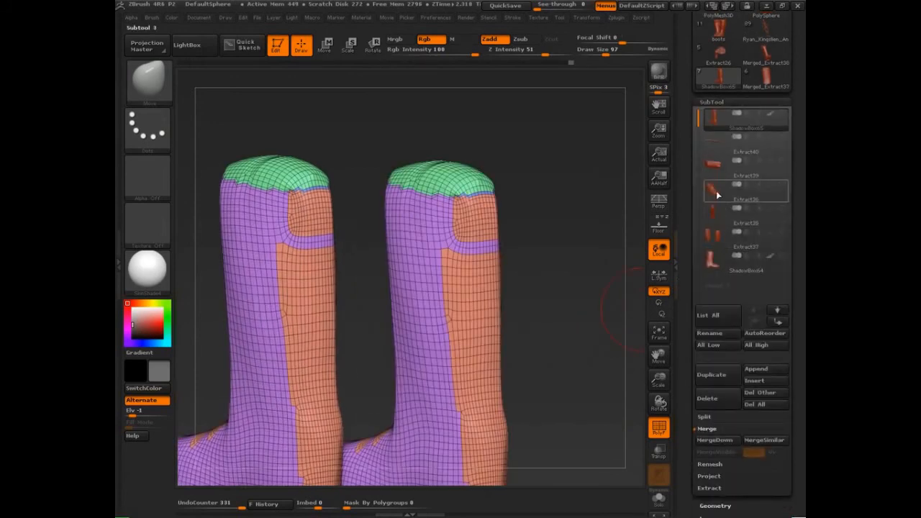
pyautogui.click(716, 189)
pyautogui.moveTo(543, 359); pyautogui.dragTo(546, 77)
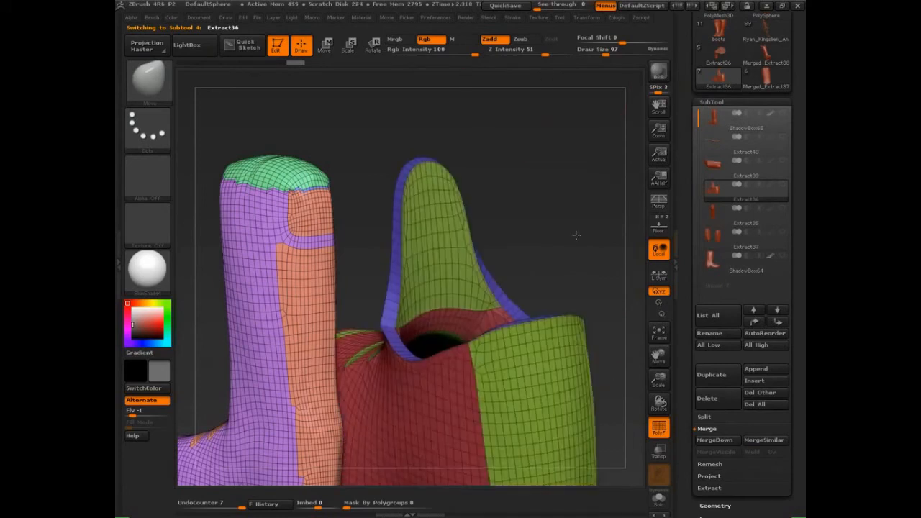
pyautogui.keyDown('alt'); pyautogui.moveTo(586, 290); pyautogui.dragTo(605, 262); pyautogui.keyUp('alt')
pyautogui.hotkey('ctrl', 'shift', 'd')
pyautogui.moveTo(284, 133)
pyautogui.mouseDown()
pyautogui.moveTo(289, 98)
pyautogui.moveTo(299, 130)
pyautogui.mouseUp()
pyautogui.moveTo(285, 118); pyautogui.dragTo(303, 115)
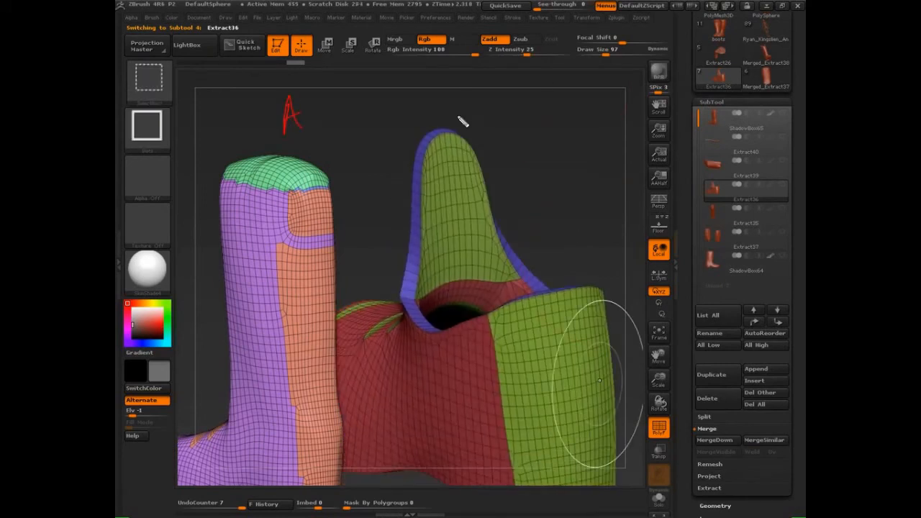
pyautogui.moveTo(455, 108)
pyautogui.mouseDown()
pyautogui.moveTo(447, 132)
pyautogui.moveTo(455, 128)
pyautogui.mouseUp()
pyautogui.moveTo(467, 94); pyautogui.dragTo(469, 113)
pyautogui.moveTo(466, 95); pyautogui.dragTo(470, 112)
pyautogui.press('Escape')
# - Isolate the polygroup along the foot piece's opening rim, examine it, and restore the full mesh
pyautogui.moveTo(580, 206)
pyautogui.mouseDown()
pyautogui.moveTo(587, 223)
pyautogui.moveTo(545, 217)
pyautogui.moveTo(561, 154)
pyautogui.mouseUp()
pyautogui.moveTo(541, 205); pyautogui.dragTo(562, 201)
pyautogui.keyDown('ctrl'); pyautogui.keyDown('shift'); pyautogui.click(513, 329); pyautogui.keyUp('shift'); pyautogui.keyUp('ctrl')
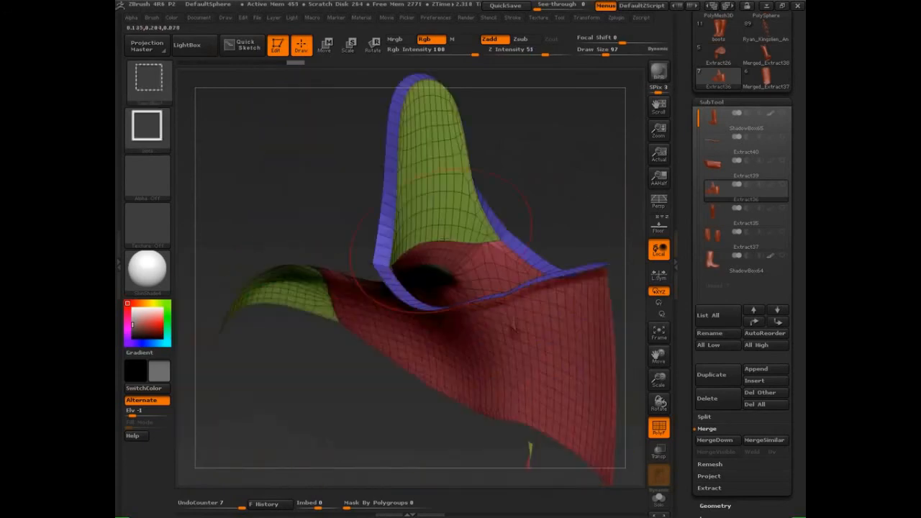
pyautogui.moveTo(583, 237); pyautogui.dragTo(532, 233)
pyautogui.keyDown('ctrl'); pyautogui.keyDown('shift'); pyautogui.click(386, 268); pyautogui.keyUp('shift'); pyautogui.keyUp('ctrl')
pyautogui.moveTo(426, 257); pyautogui.dragTo(594, 210)
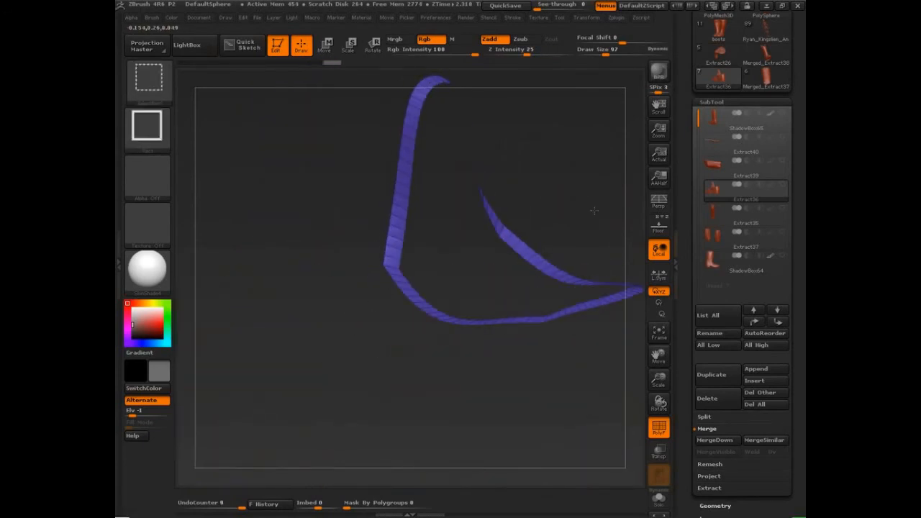
pyautogui.keyDown('ctrl'); pyautogui.keyDown('shift'); pyautogui.click(594, 211); pyautogui.keyUp('shift'); pyautogui.keyUp('ctrl')
# - Review the Polish By Features setting in the Deformation options for the foot piece
pyautogui.click(711, 101)
pyautogui.click(720, 189)
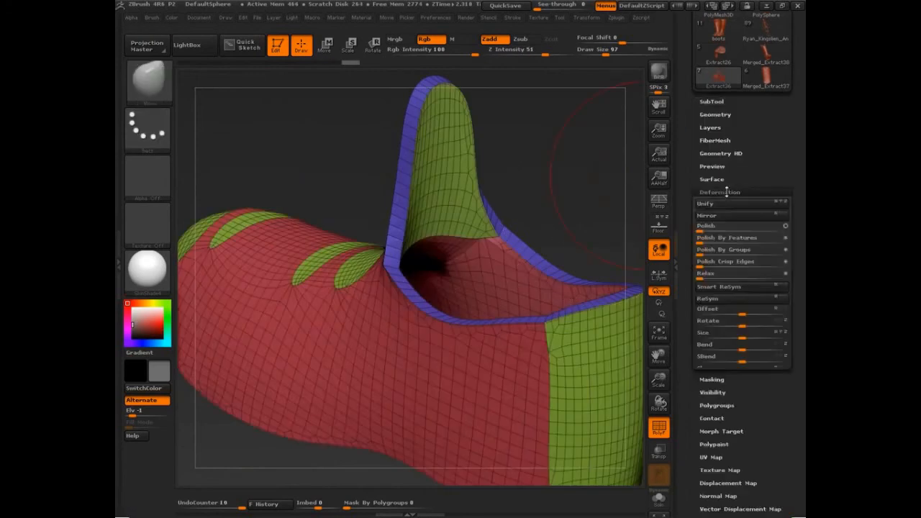
pyautogui.moveTo(728, 155); pyautogui.dragTo(748, 154)
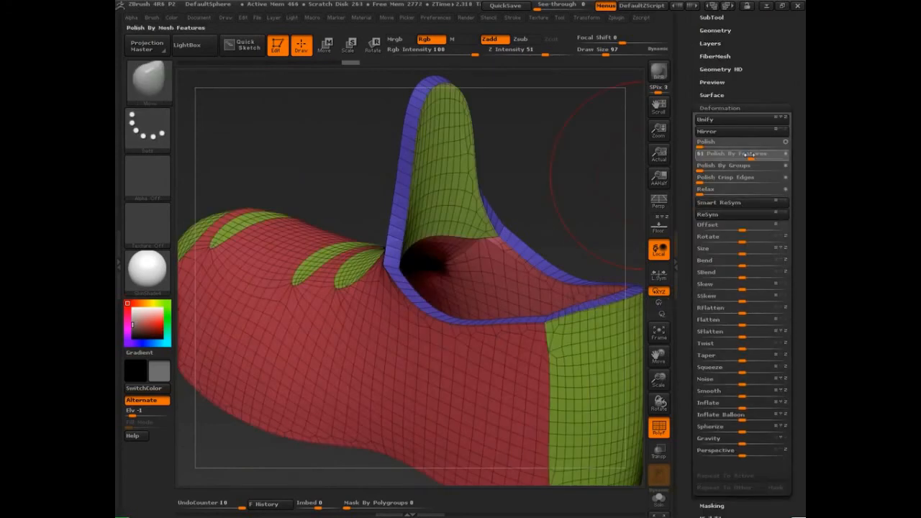
# - Assign the whole foot piece to a single polygroup with GroupVisible
pyautogui.click(720, 108)
pyautogui.click(724, 148)
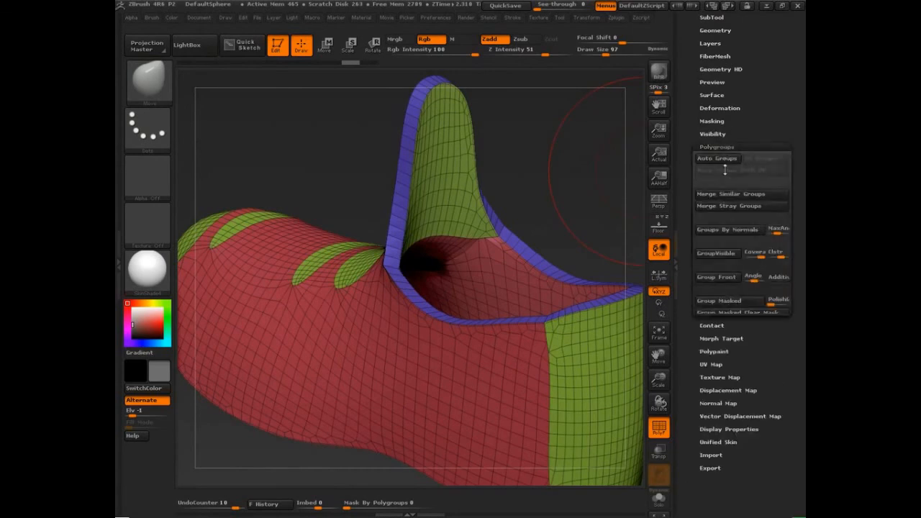
pyautogui.click(716, 255)
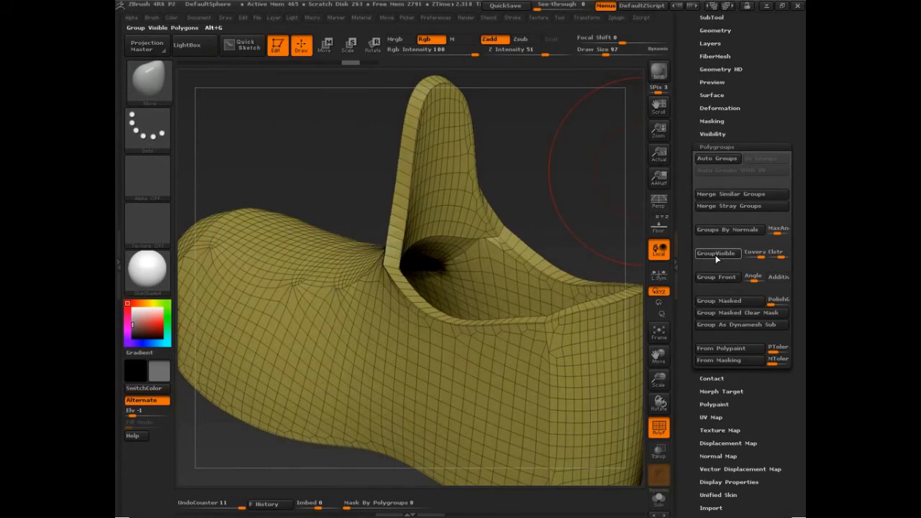
# - Split the foot piece into polygroups with Groups By Normals, inspect its opening rim, and undo the grouping
pyautogui.moveTo(601, 210); pyautogui.dragTo(449, 265)
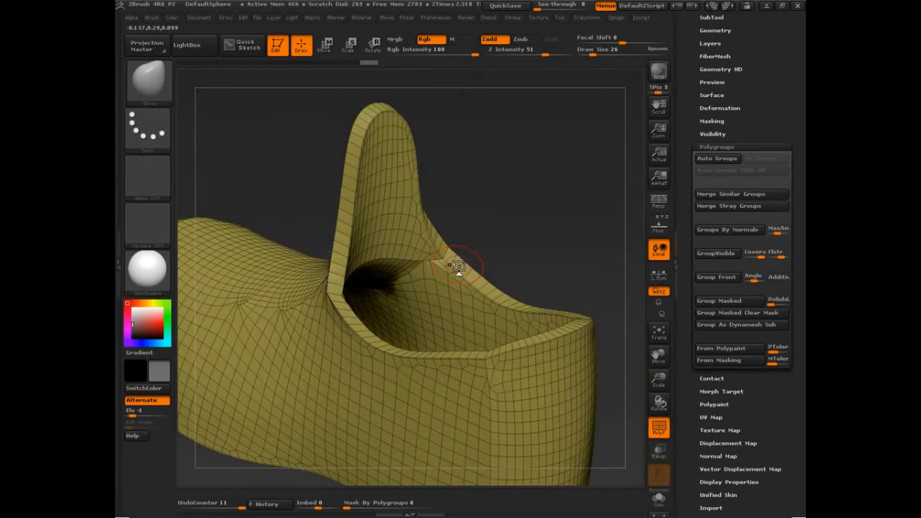
pyautogui.click(728, 230)
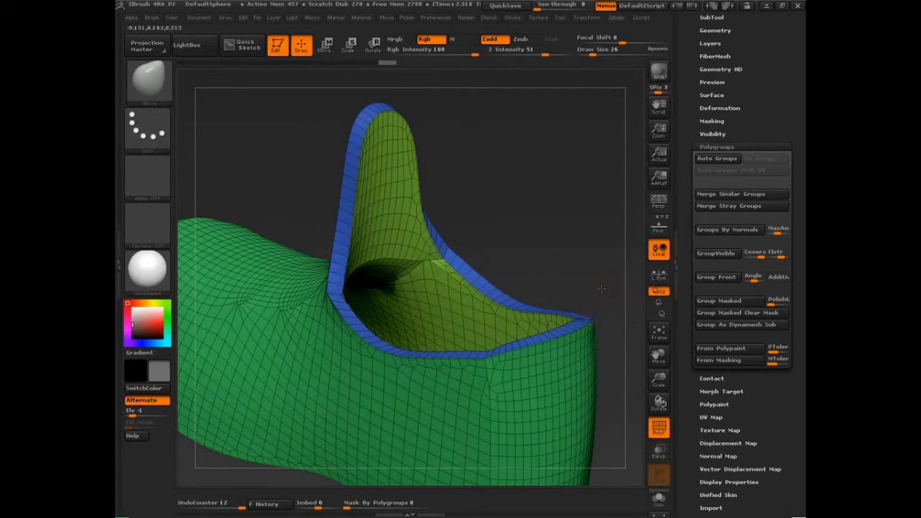
pyautogui.moveTo(601, 289); pyautogui.dragTo(536, 340)
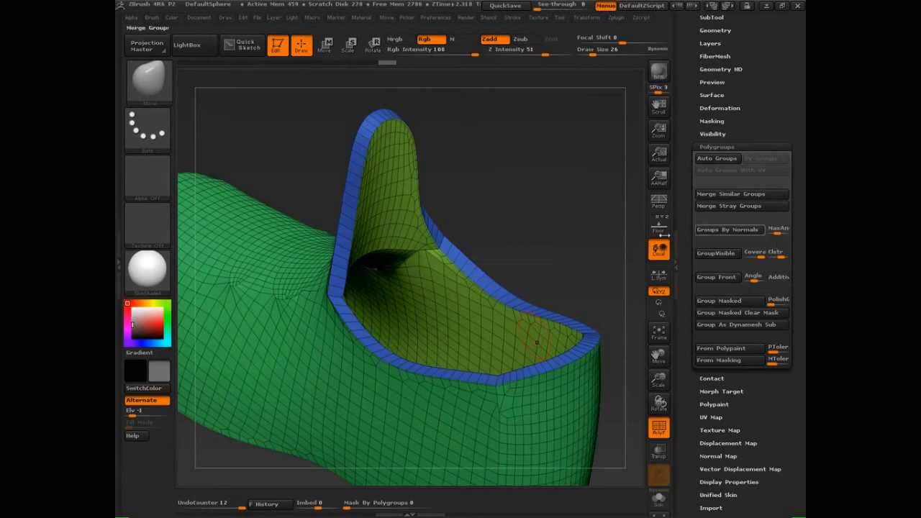
pyautogui.press('ctrl')
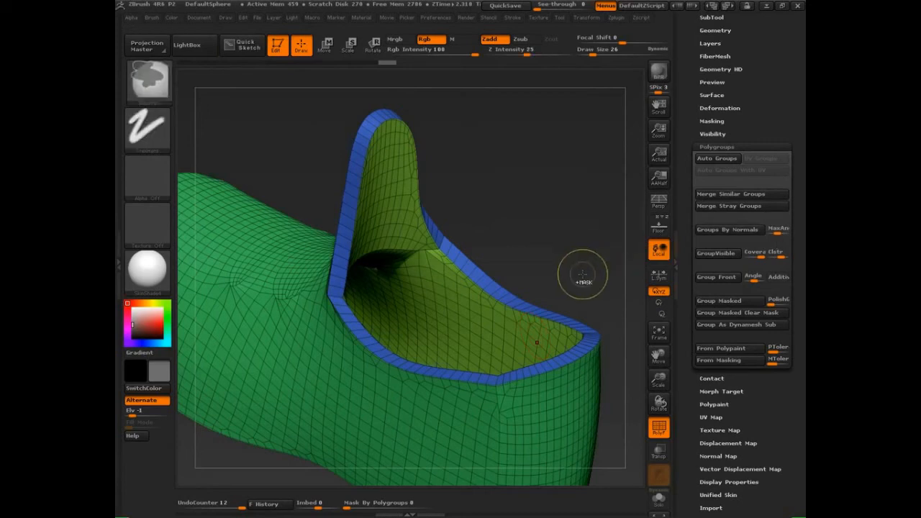
pyautogui.hotkey('ctrl', 'z')
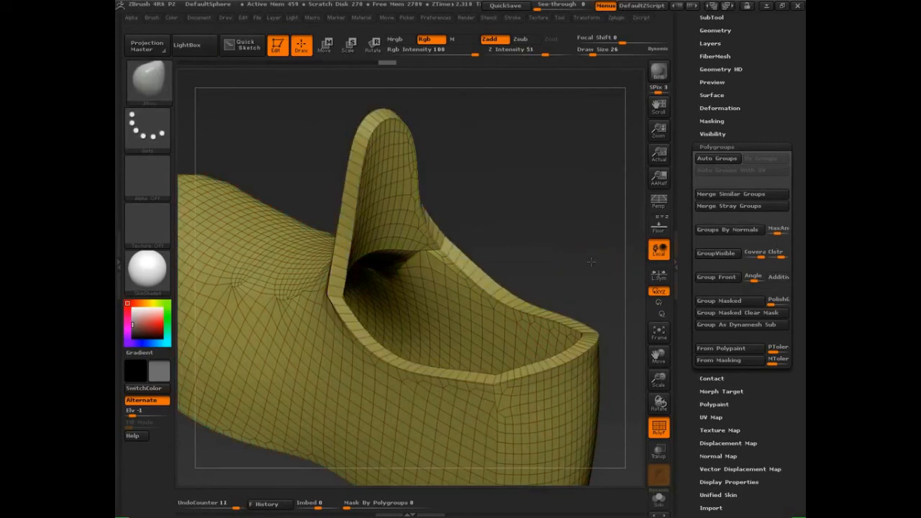
# - Lower the maximum angle tolerance and regroup the foot piece with Groups By Normals
pyautogui.moveTo(591, 261); pyautogui.dragTo(633, 256)
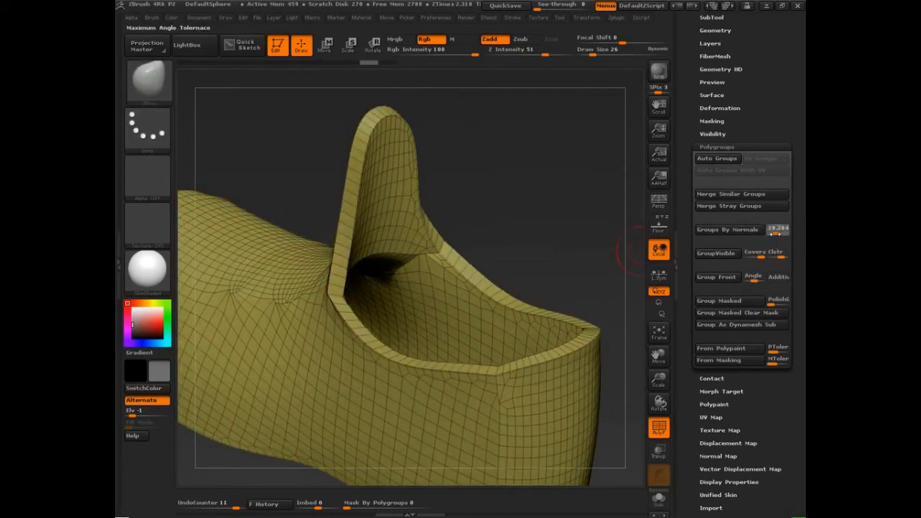
pyautogui.click(732, 232)
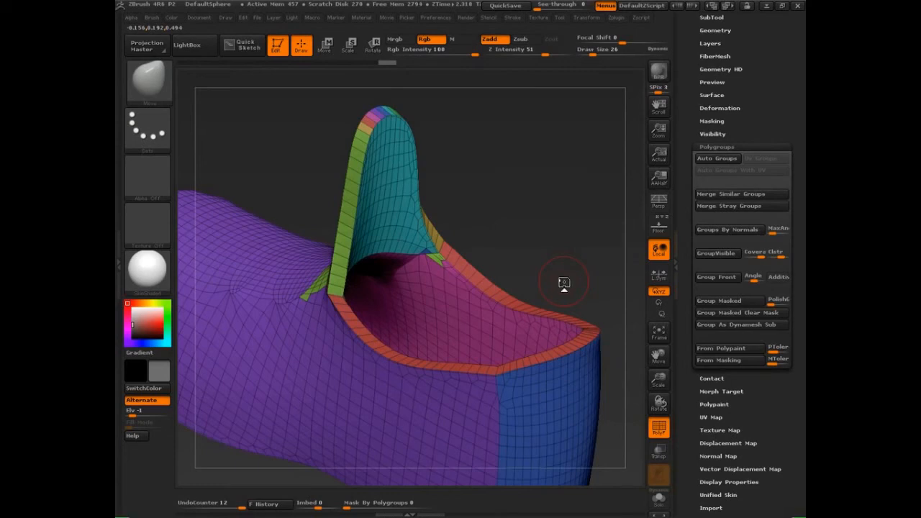
pyautogui.moveTo(562, 247); pyautogui.dragTo(567, 248)
# - Set the maximum angle tolerance to 90 and regroup the foot piece by normals
pyautogui.click(772, 230)
pyautogui.write('90')
pyautogui.press('Return')
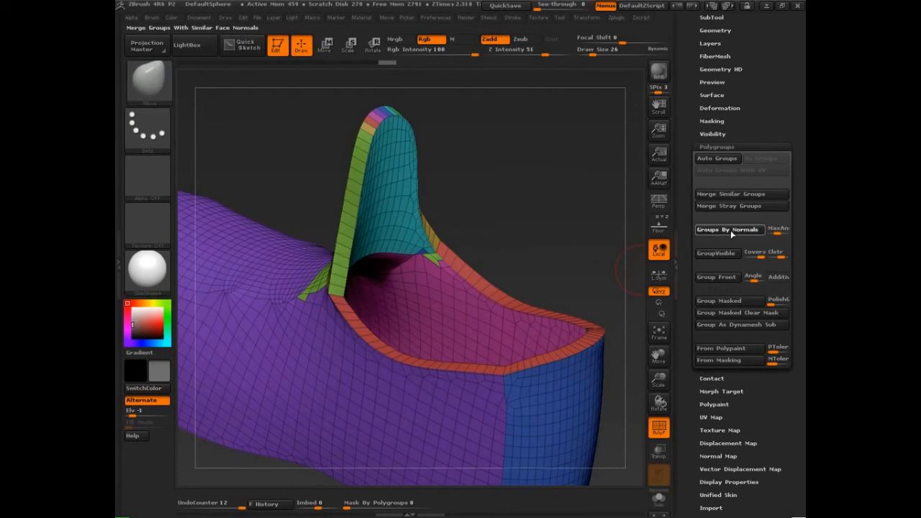
pyautogui.click(729, 230)
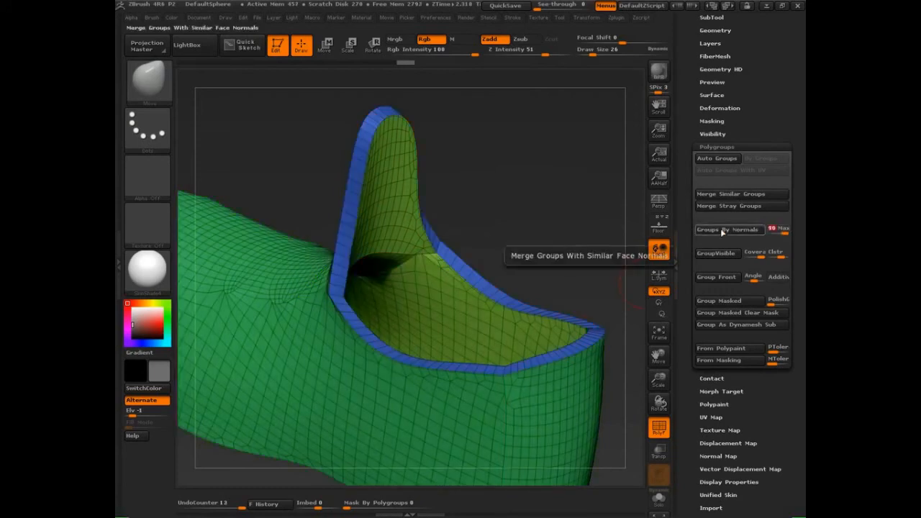
# - Merge the foot piece into one polygroup and regroup it by normals with a maximum angle of 45
pyautogui.hotkey('ctrl', 'w')
pyautogui.click(778, 232)
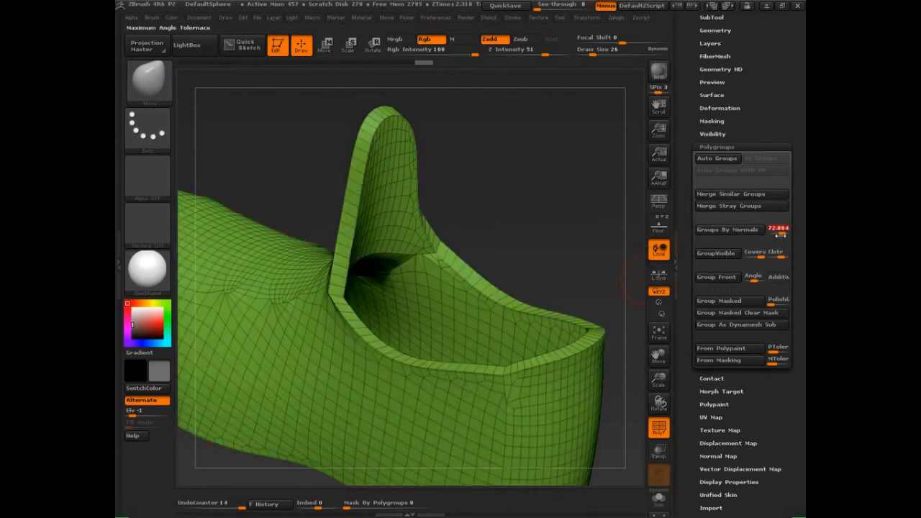
pyautogui.write('45')
pyautogui.press('Return')
pyautogui.click(725, 230)
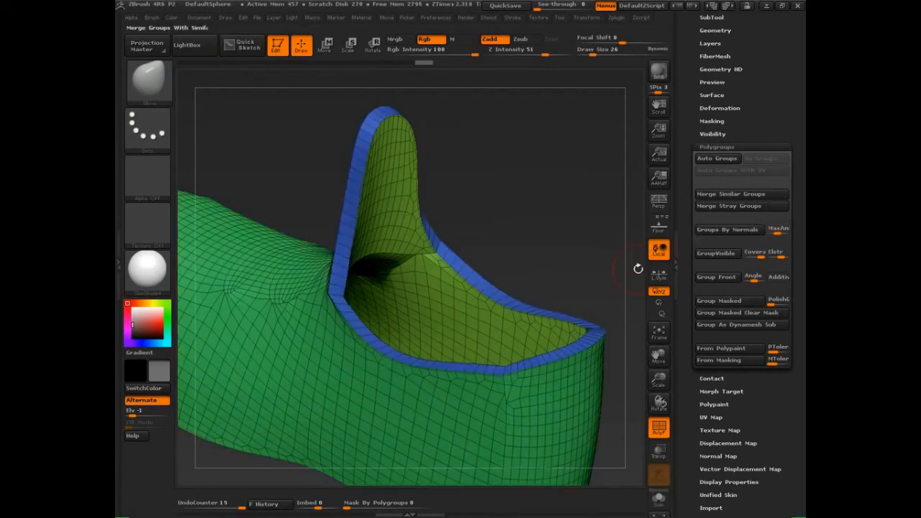
# - Combine the foot piece's rim, inner and outer polygroups into one with GroupVisible
pyautogui.moveTo(570, 249); pyautogui.dragTo(369, 251)
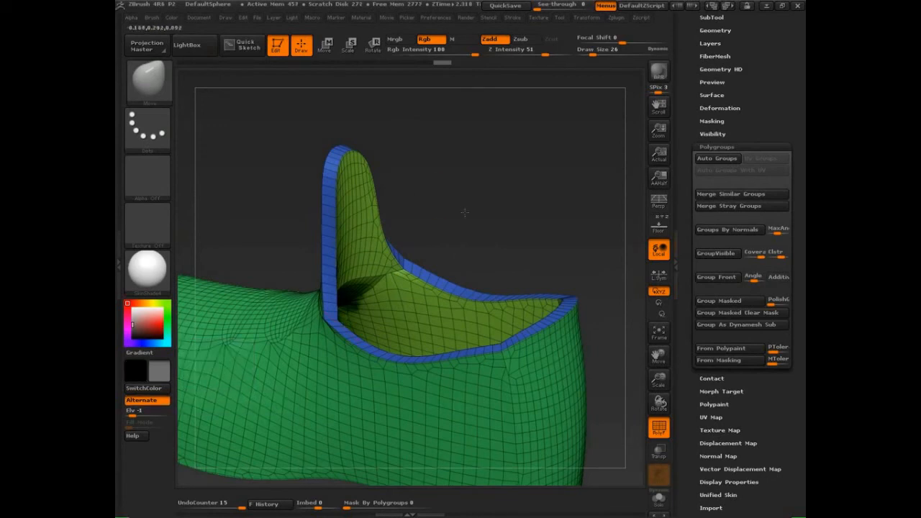
pyautogui.moveTo(464, 212)
pyautogui.mouseDown()
pyautogui.moveTo(482, 207)
pyautogui.moveTo(484, 191)
pyautogui.moveTo(722, 300)
pyautogui.mouseUp()
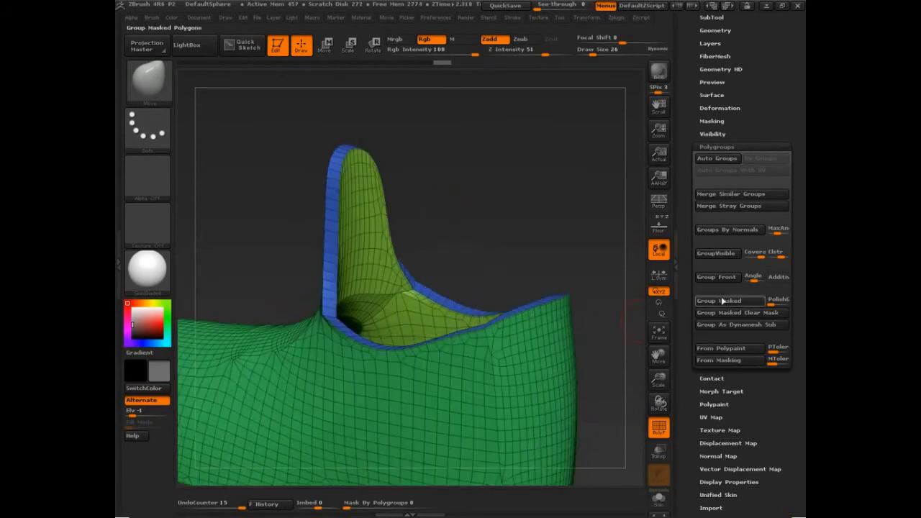
pyautogui.click(719, 249)
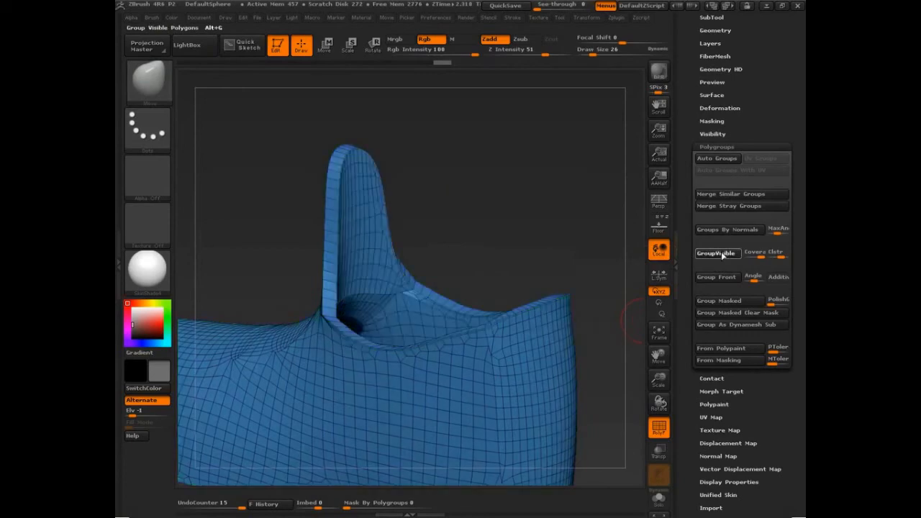
pyautogui.moveTo(575, 263); pyautogui.dragTo(310, 198)
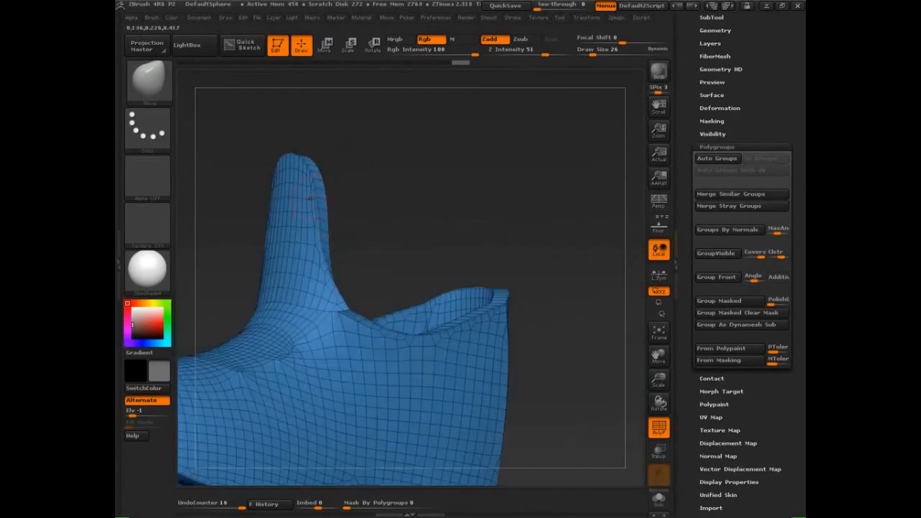
# - Try Polish By Features on the single-group foot piece with the PolyFrame hidden, and undo the polish
pyautogui.click(720, 107)
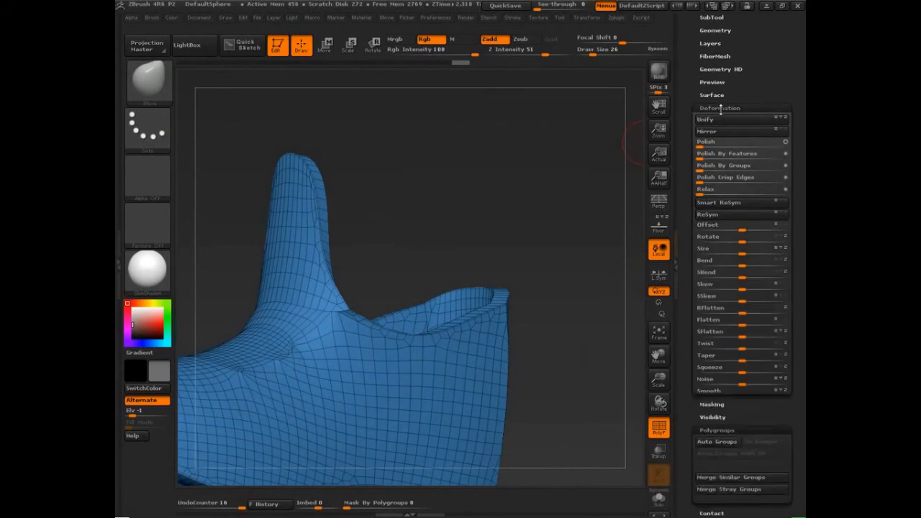
pyautogui.click(741, 153)
pyautogui.moveTo(510, 192)
pyautogui.mouseDown()
pyautogui.moveTo(437, 198)
pyautogui.moveTo(524, 220)
pyautogui.moveTo(494, 213)
pyautogui.moveTo(448, 242)
pyautogui.moveTo(506, 255)
pyautogui.mouseUp()
pyautogui.hotkey('shift', 'f')
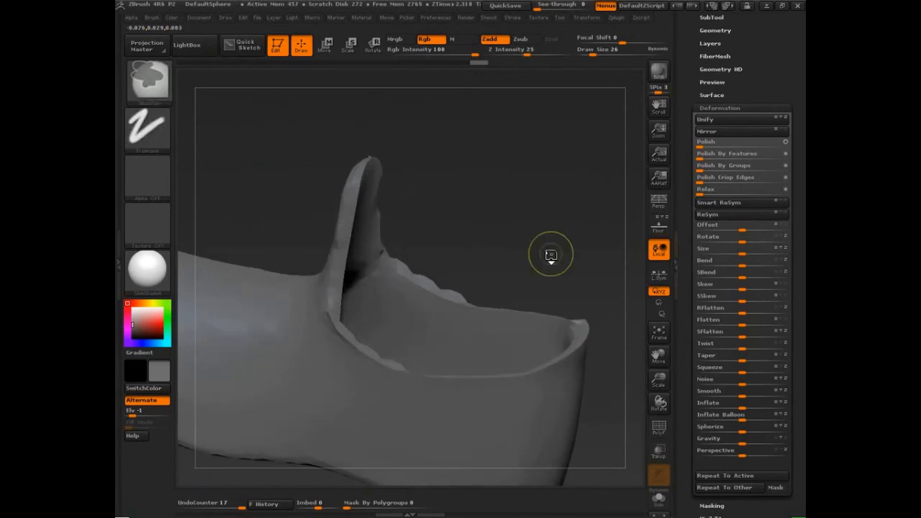
pyautogui.hotkey('ctrl', 'z')
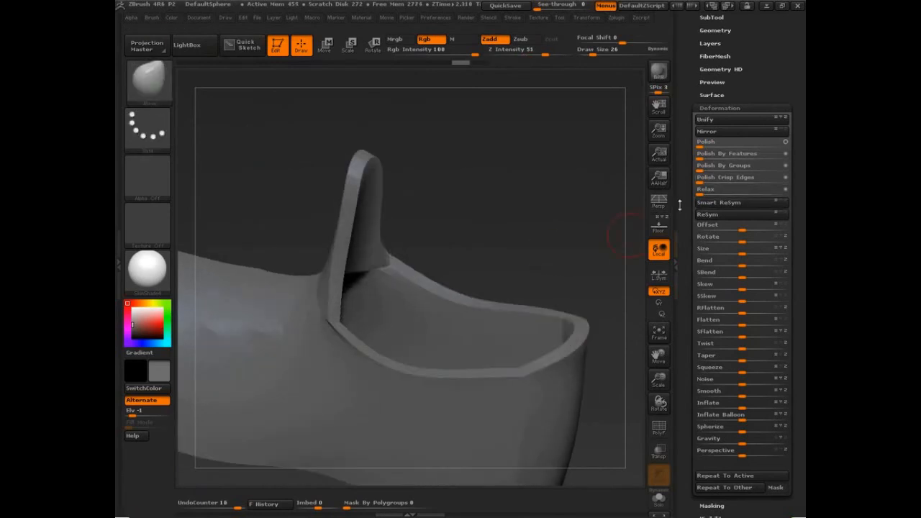
# - Separate the foot piece's rim, inner and outer surfaces with Groups By Normals and display the PolyFrame
pyautogui.click(719, 107)
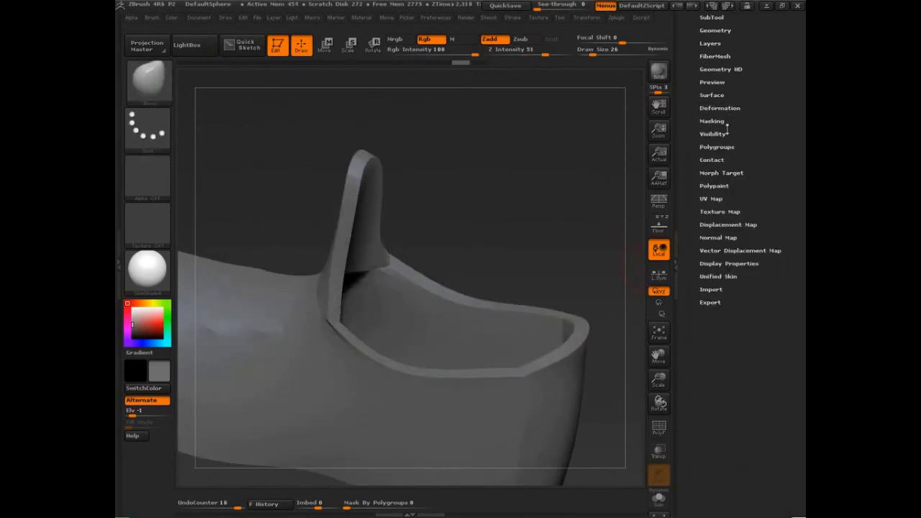
pyautogui.click(717, 147)
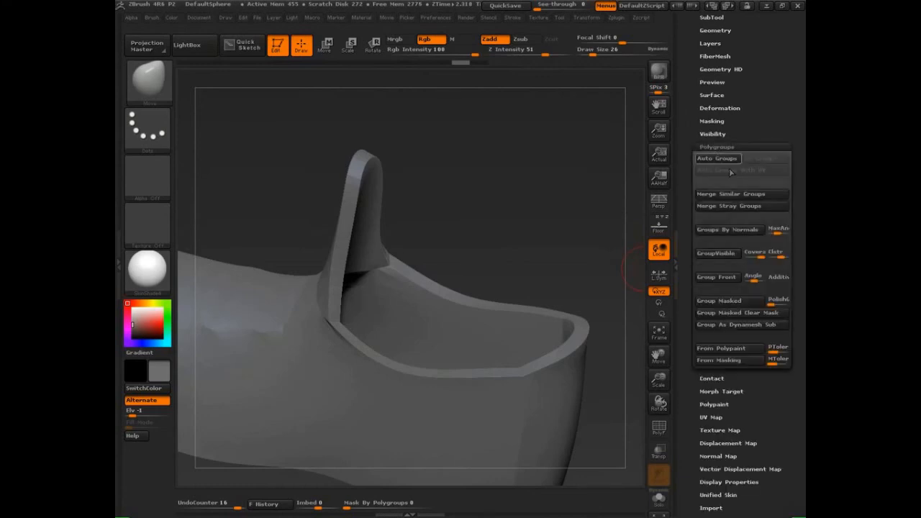
pyautogui.click(737, 228)
pyautogui.press('b')
pyautogui.press('c')
pyautogui.press('b')
pyautogui.hotkey('shift', 'f')
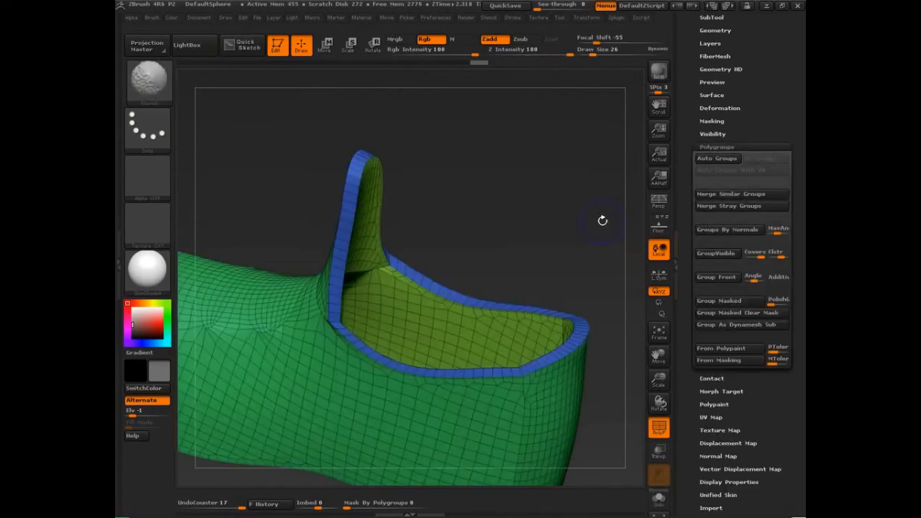
pyautogui.moveTo(572, 211); pyautogui.dragTo(633, 169)
# - Smooth the regrouped foot piece with Polish By Features at about 51 and inspect its rim without the PolyFrame
pyautogui.click(719, 107)
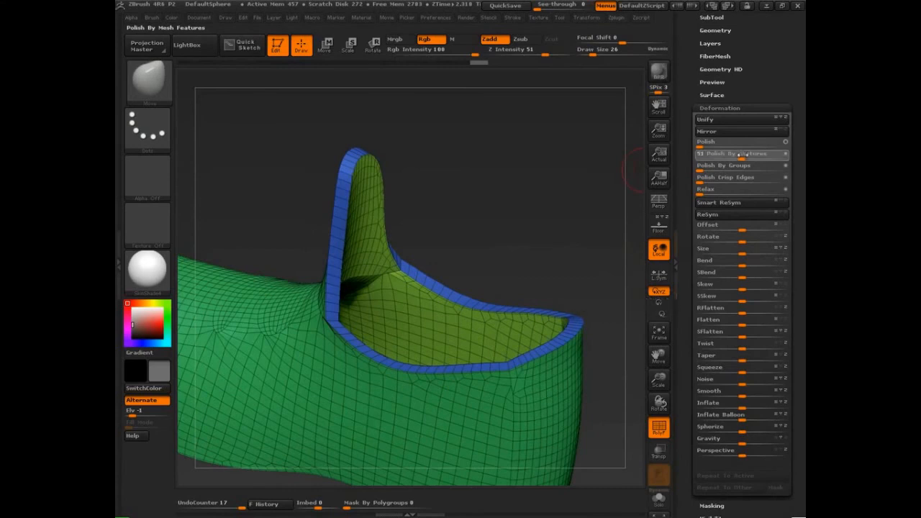
pyautogui.click(741, 154)
pyautogui.hotkey('shift', 'f')
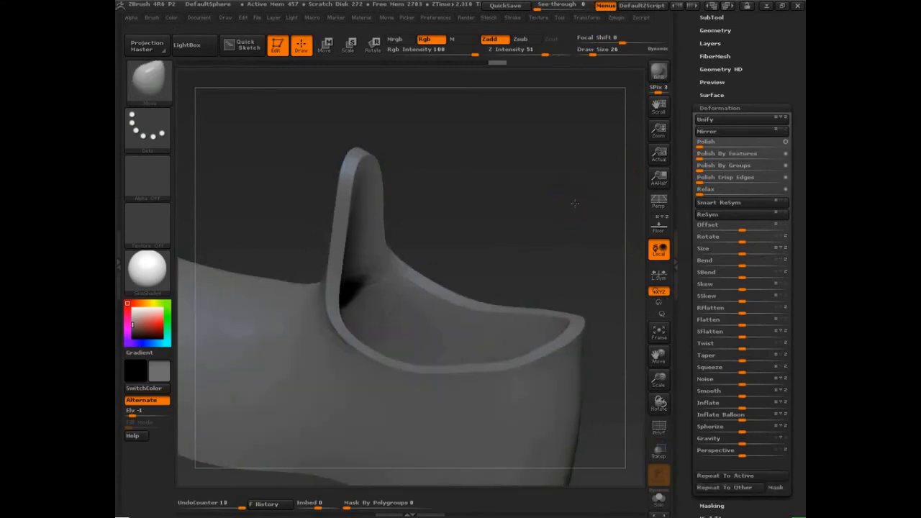
pyautogui.moveTo(575, 206); pyautogui.dragTo(553, 203)
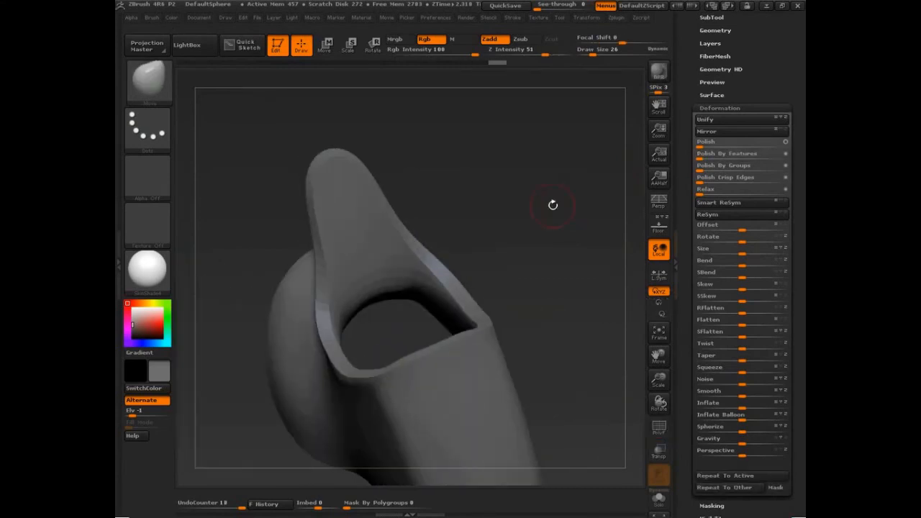
pyautogui.click(711, 106)
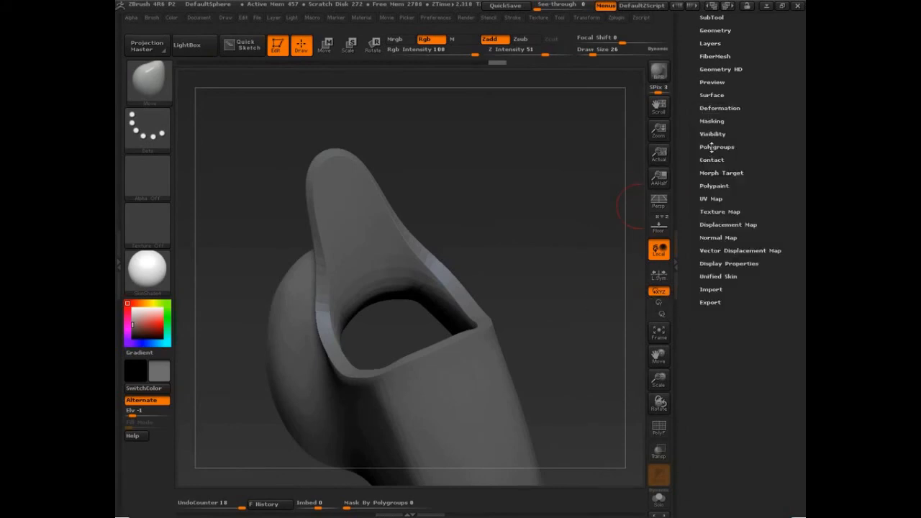
pyautogui.click(709, 147)
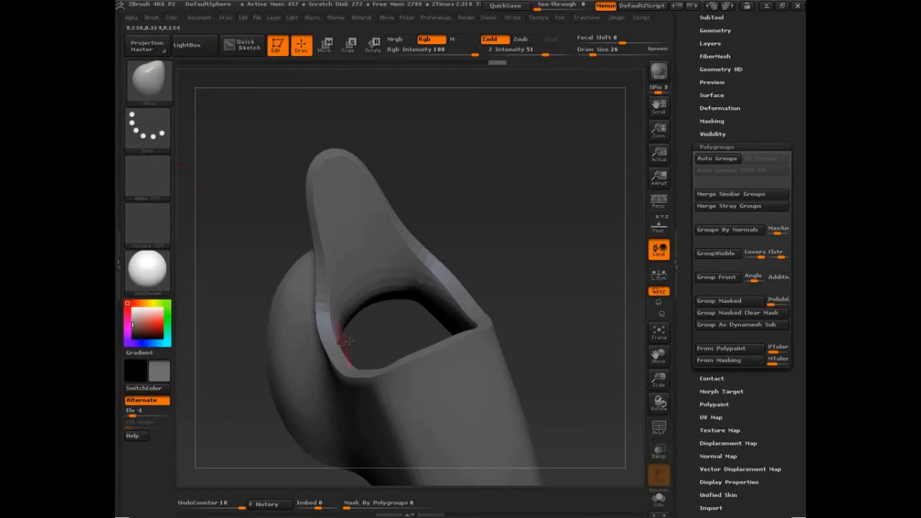
pyautogui.moveTo(191, 188); pyautogui.dragTo(189, 257)
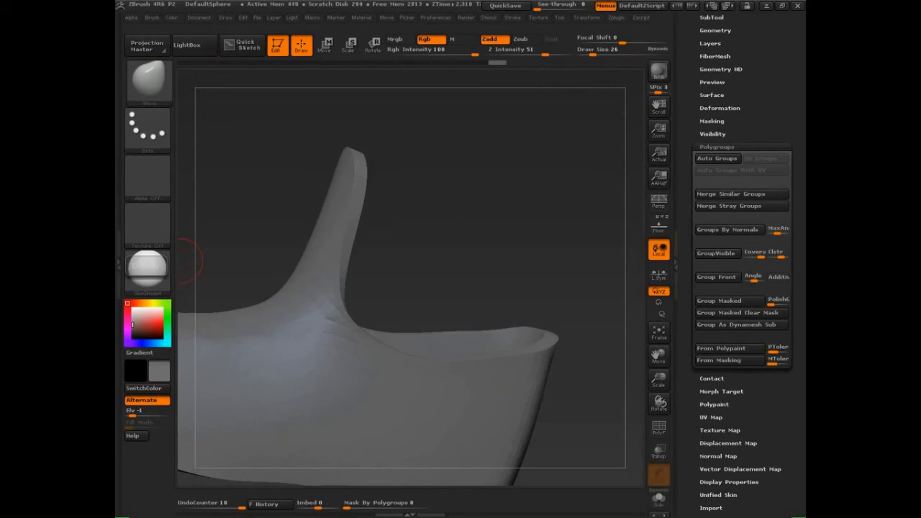
pyautogui.moveTo(547, 253); pyautogui.dragTo(566, 290)
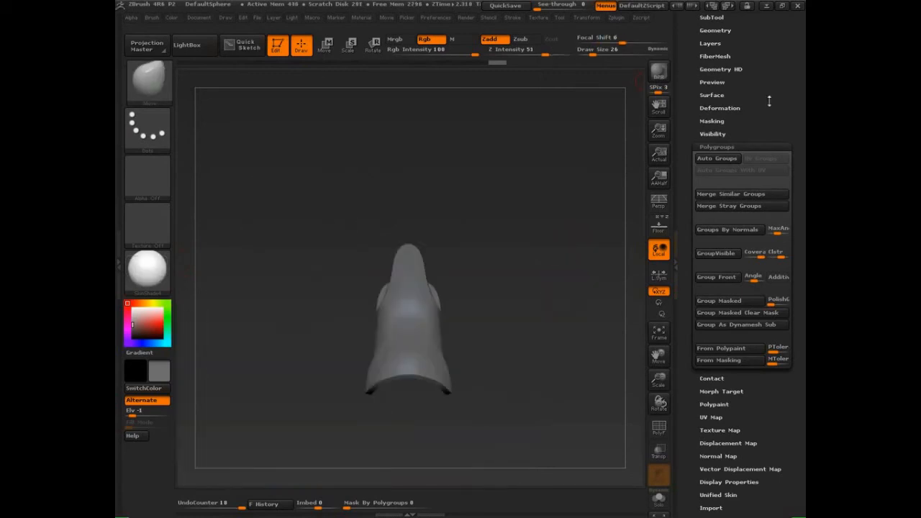
# - Load the DemoHead.ZTL model from the LightBox tools and close the browser
pyautogui.scroll(5, 766, 130)
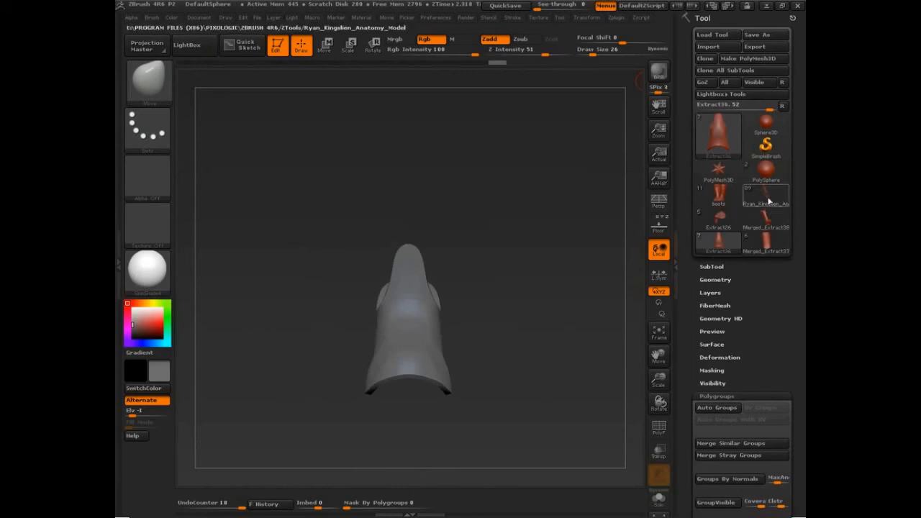
pyautogui.click(187, 45)
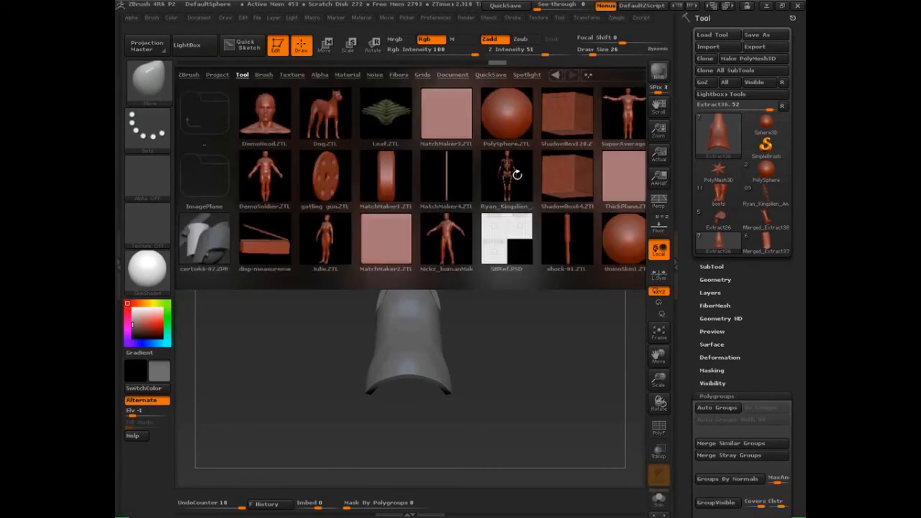
pyautogui.doubleClick(274, 126)
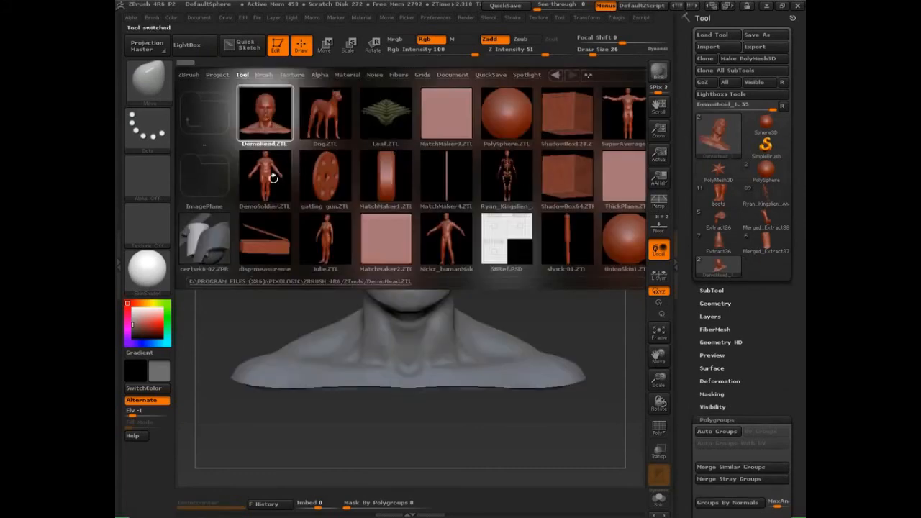
pyautogui.click(204, 48)
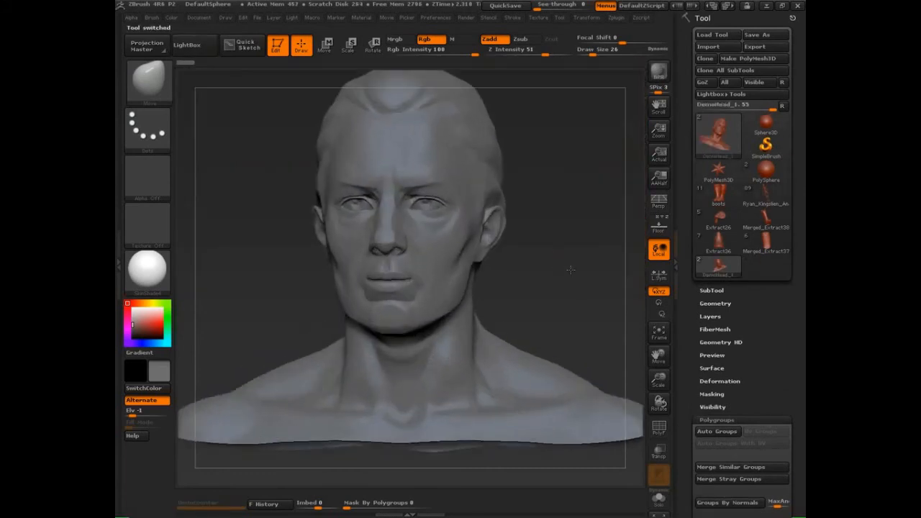
# - Set the draw size to 93 and turn on perspective, viewing the head in three-quarter view
pyautogui.press('s')
pyautogui.moveTo(563, 293)
pyautogui.mouseDown()
pyautogui.moveTo(555, 319)
pyautogui.moveTo(570, 333)
pyautogui.moveTo(569, 308)
pyautogui.mouseUp()
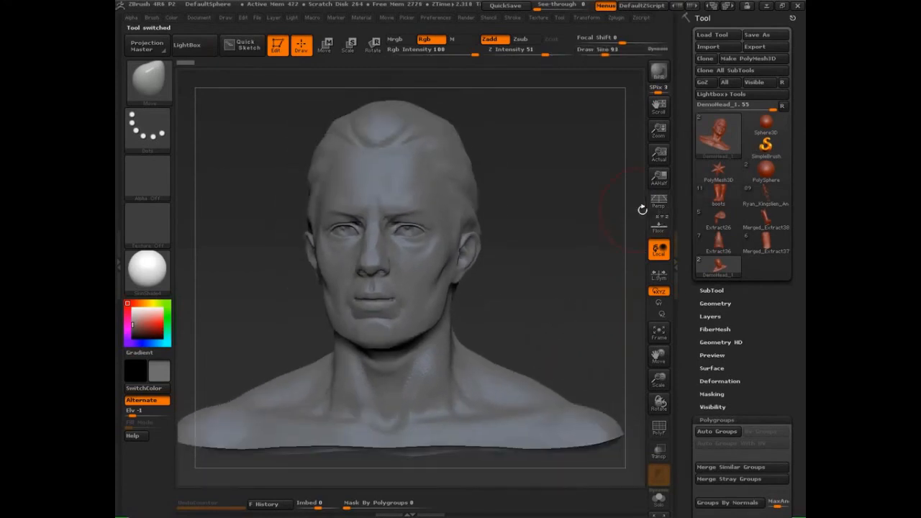
pyautogui.keyDown('alt'); pyautogui.moveTo(554, 268); pyautogui.dragTo(538, 293); pyautogui.keyUp('alt')
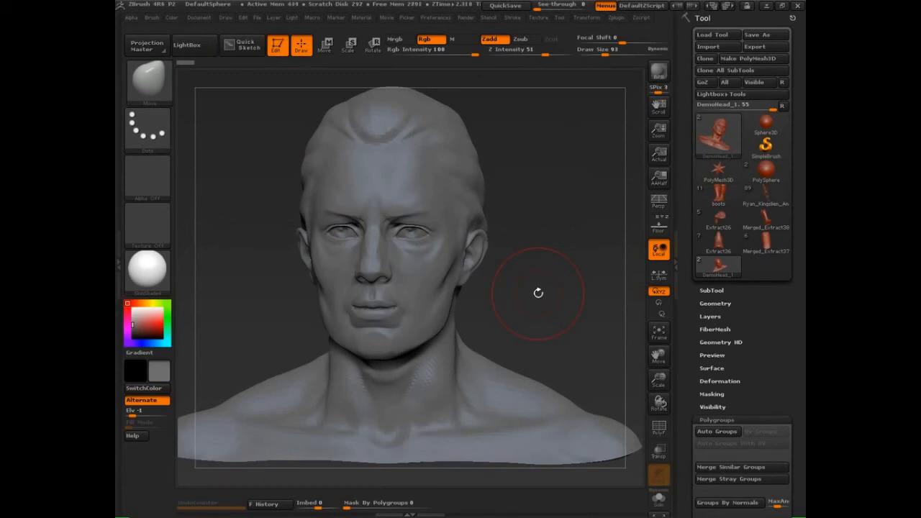
pyautogui.moveTo(530, 283); pyautogui.dragTo(562, 291)
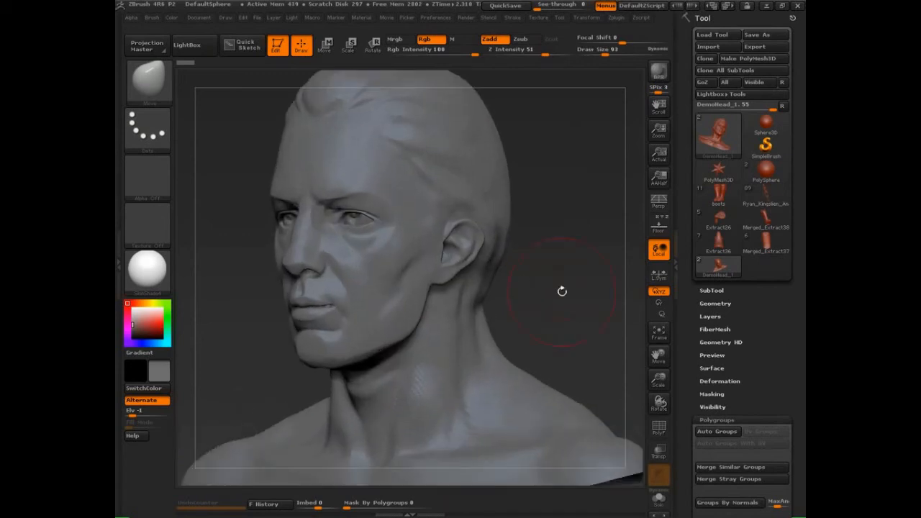
pyautogui.press('p')
pyautogui.hotkey('ctrl', 'shift', 'd')
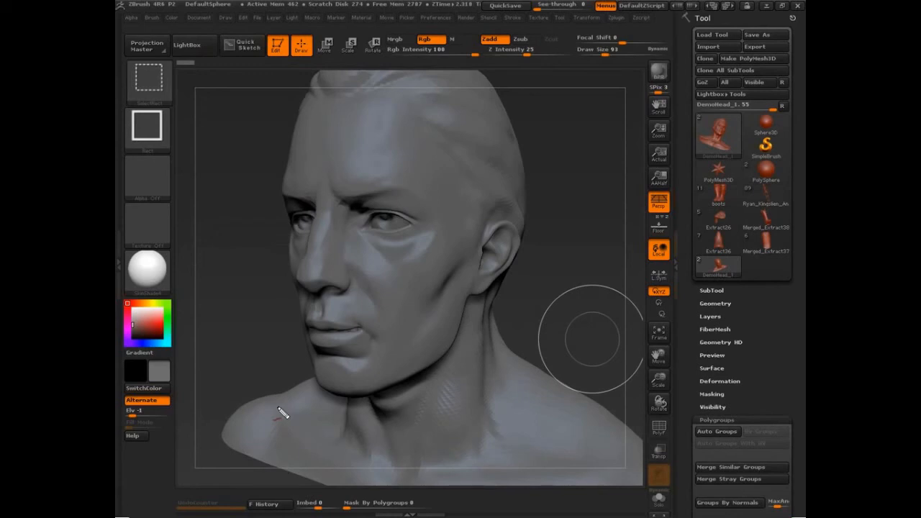
pyautogui.moveTo(311, 201)
pyautogui.mouseDown()
pyautogui.moveTo(281, 267)
pyautogui.moveTo(281, 297)
pyautogui.moveTo(299, 302)
pyautogui.moveTo(338, 210)
pyautogui.moveTo(306, 303)
pyautogui.moveTo(351, 291)
pyautogui.moveTo(321, 304)
pyautogui.moveTo(284, 302)
pyautogui.moveTo(302, 305)
pyautogui.mouseUp()
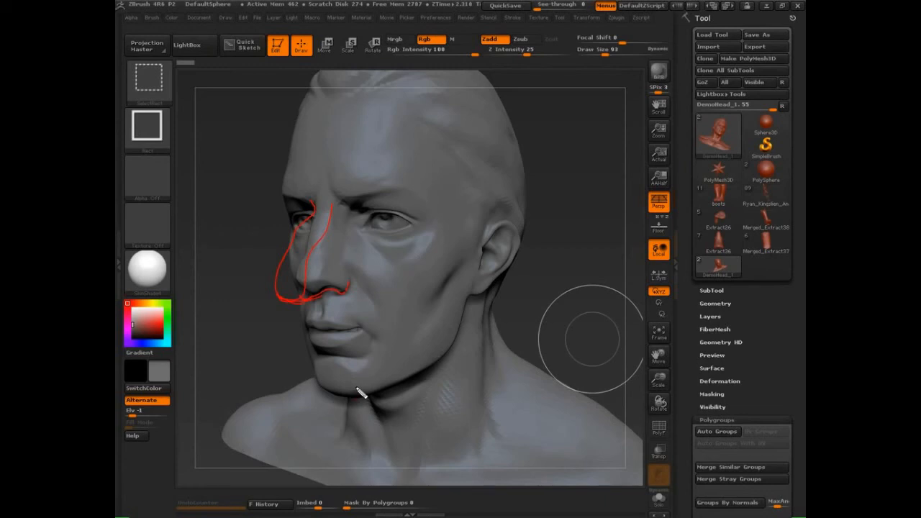
pyautogui.moveTo(351, 286)
pyautogui.mouseDown()
pyautogui.moveTo(318, 303)
pyautogui.moveTo(312, 290)
pyautogui.moveTo(335, 223)
pyautogui.moveTo(308, 231)
pyautogui.moveTo(304, 276)
pyautogui.moveTo(279, 283)
pyautogui.mouseUp()
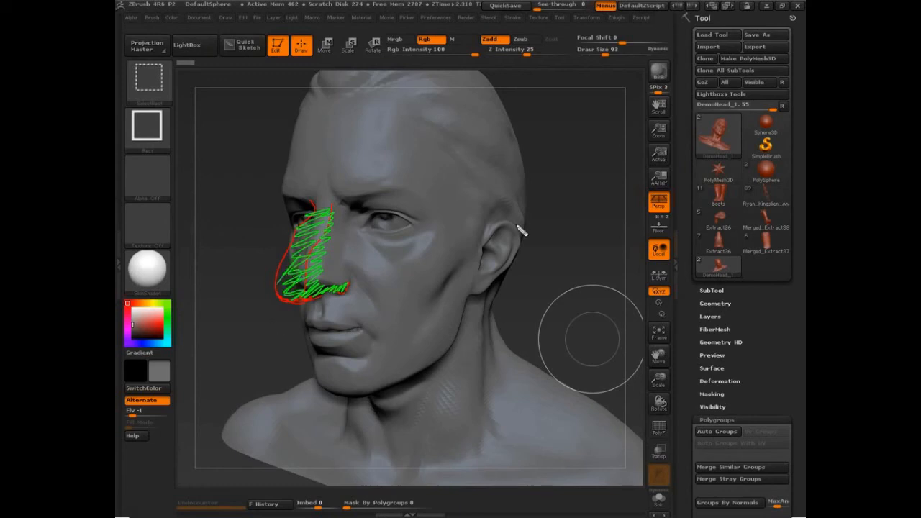
pyautogui.moveTo(456, 112)
pyautogui.mouseDown()
pyautogui.moveTo(466, 130)
pyautogui.moveTo(486, 131)
pyautogui.moveTo(565, 114)
pyautogui.mouseUp()
pyautogui.moveTo(322, 150)
pyautogui.mouseDown()
pyautogui.moveTo(406, 118)
pyautogui.moveTo(441, 128)
pyautogui.mouseUp()
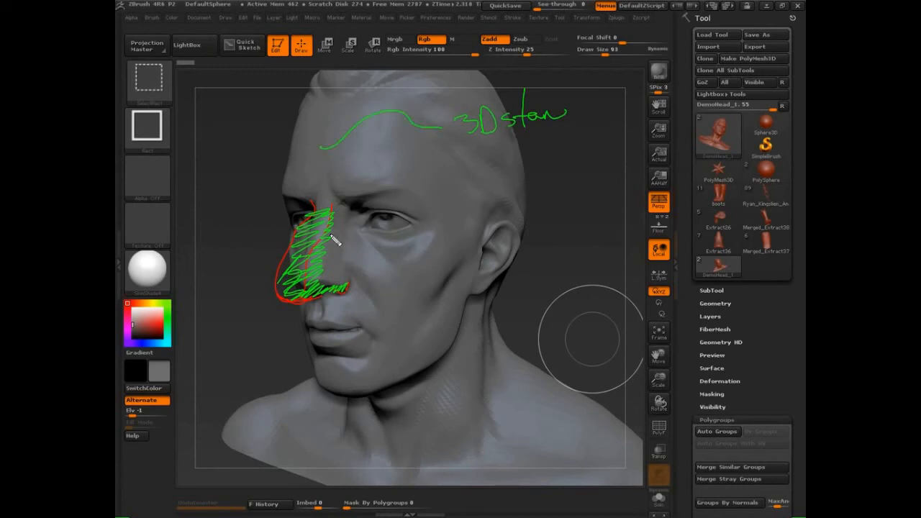
pyautogui.moveTo(321, 148)
pyautogui.mouseDown()
pyautogui.moveTo(405, 96)
pyautogui.moveTo(442, 126)
pyautogui.mouseUp()
pyautogui.moveTo(263, 152)
pyautogui.mouseDown()
pyautogui.moveTo(252, 148)
pyautogui.moveTo(294, 140)
pyautogui.moveTo(298, 110)
pyautogui.moveTo(305, 141)
pyautogui.moveTo(329, 148)
pyautogui.moveTo(363, 102)
pyautogui.moveTo(384, 98)
pyautogui.moveTo(443, 127)
pyautogui.mouseUp()
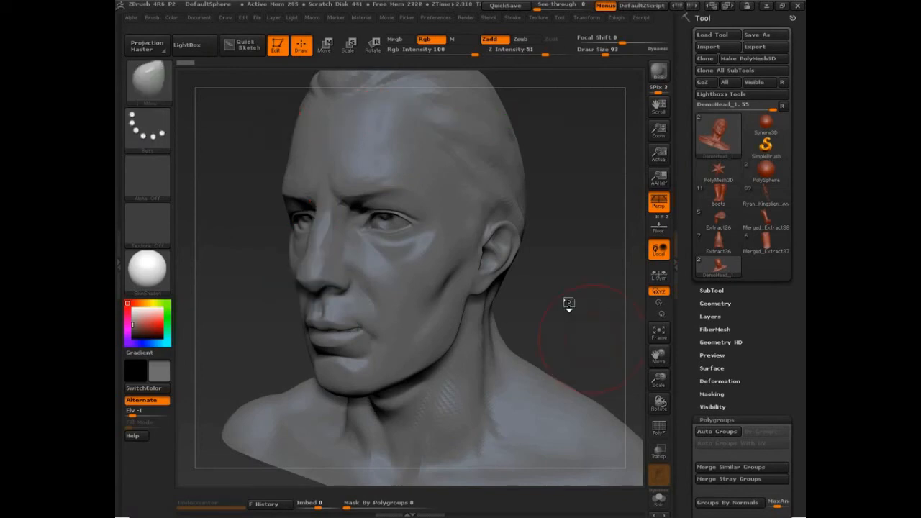
# - Duplicate the DemoHead subtool and face the head from the front
pyautogui.click(712, 290)
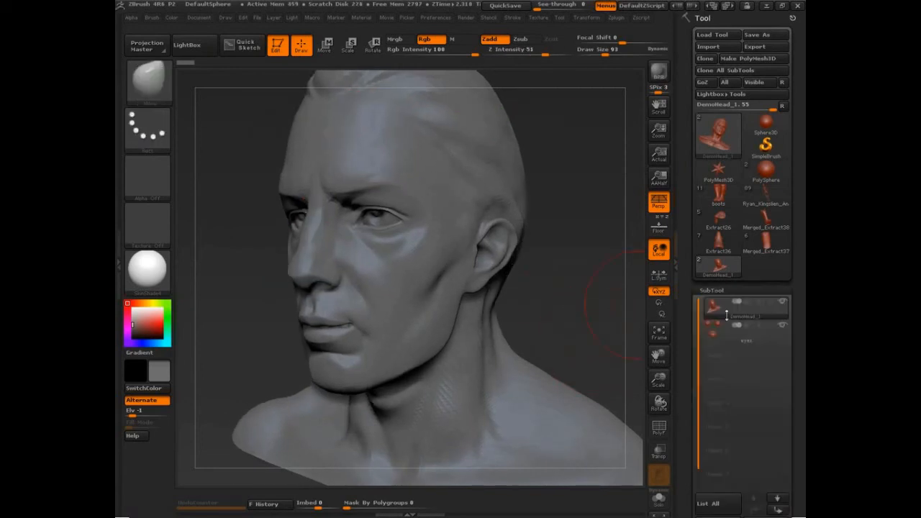
pyautogui.click(708, 375)
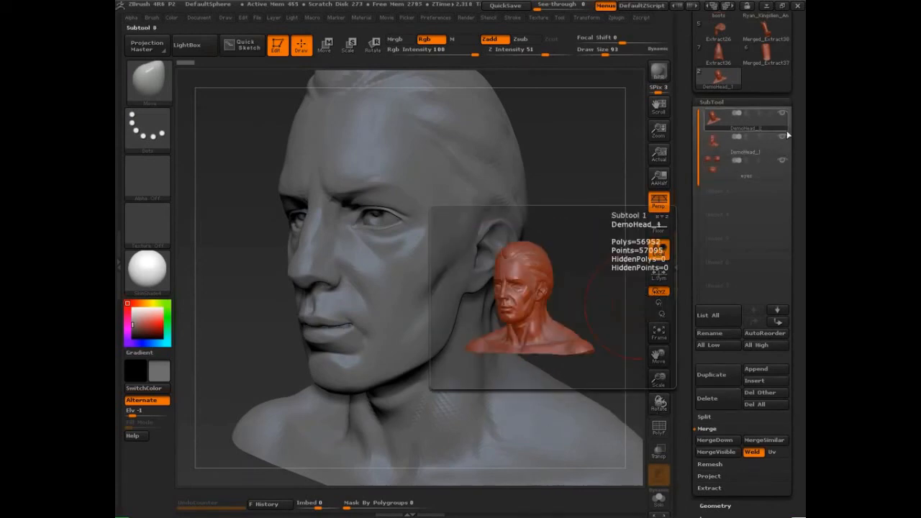
pyautogui.moveTo(553, 287); pyautogui.dragTo(576, 300)
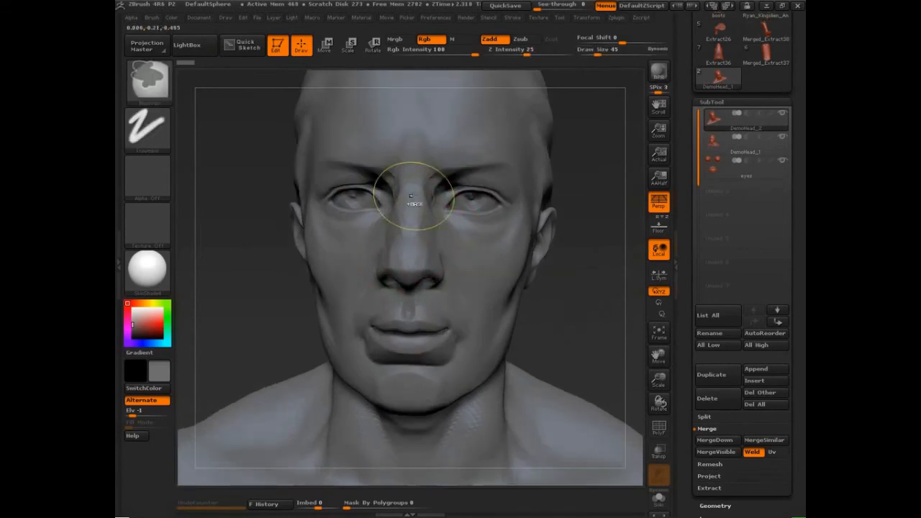
# - Paint a symmetrical mask over the nose, its bridge and the adjoining cheek areas
pyautogui.moveTo(411, 195)
pyautogui.keyDown('ctrl'); pyautogui.mouseDown()
pyautogui.moveTo(434, 189)
pyautogui.moveTo(388, 235)
pyautogui.moveTo(384, 265)
pyautogui.moveTo(398, 292)
pyautogui.moveTo(377, 261)
pyautogui.moveTo(367, 302)
pyautogui.mouseUp(); pyautogui.keyUp('ctrl')
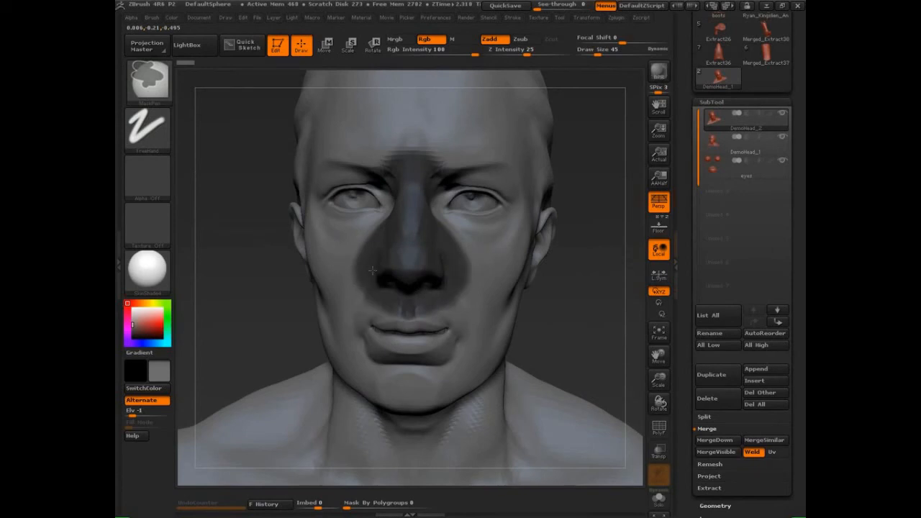
pyautogui.moveTo(586, 283); pyautogui.dragTo(529, 287)
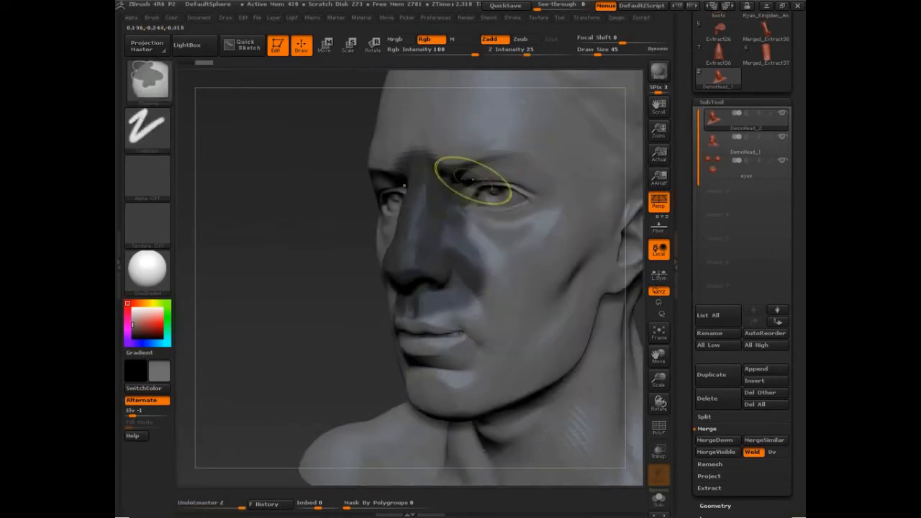
pyautogui.keyDown('ctrl'); pyautogui.click(476, 181); pyautogui.keyUp('ctrl')
pyautogui.moveTo(282, 303); pyautogui.dragTo(287, 245)
# - Reduce the brush to a draw size of about 15 and trim the nose mask off the upper lip
pyautogui.press('s')
pyautogui.moveTo(477, 188)
pyautogui.mouseDown()
pyautogui.moveTo(469, 188)
pyautogui.moveTo(465, 214)
pyautogui.moveTo(471, 228)
pyautogui.moveTo(481, 224)
pyautogui.moveTo(487, 281)
pyautogui.moveTo(540, 276)
pyautogui.mouseUp()
pyautogui.press('s')
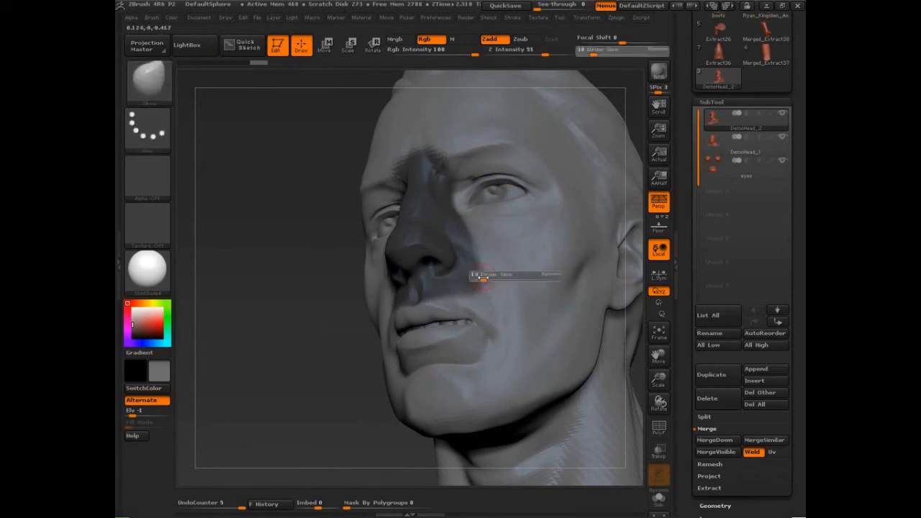
pyautogui.moveTo(452, 288)
pyautogui.keyDown('shift'); pyautogui.mouseDown()
pyautogui.moveTo(416, 299)
pyautogui.moveTo(420, 291)
pyautogui.mouseUp(); pyautogui.keyUp('shift')
pyautogui.press(']')
pyautogui.press(']')
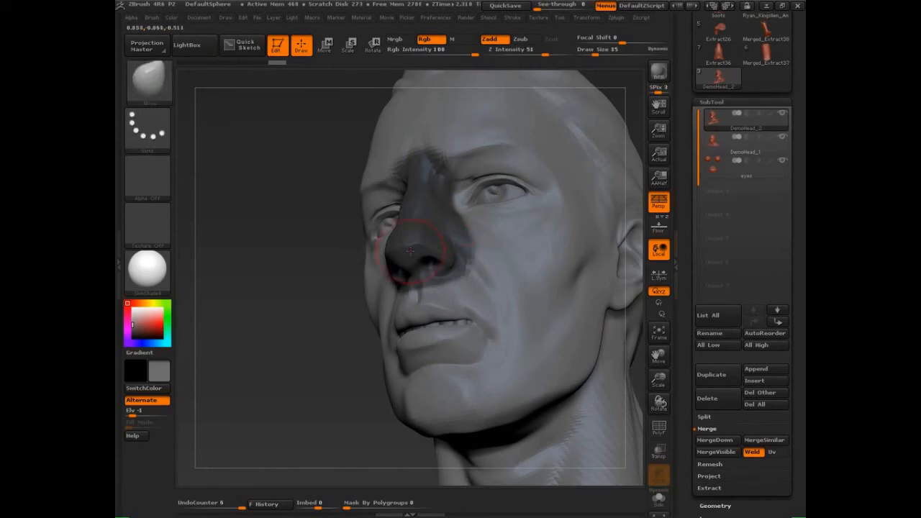
# - Trim the nose mask from the brow area above the bridge
pyautogui.moveTo(285, 310); pyautogui.dragTo(353, 298)
pyautogui.keyDown('shift'); pyautogui.moveTo(375, 156); pyautogui.dragTo(387, 165); pyautogui.keyUp('shift')
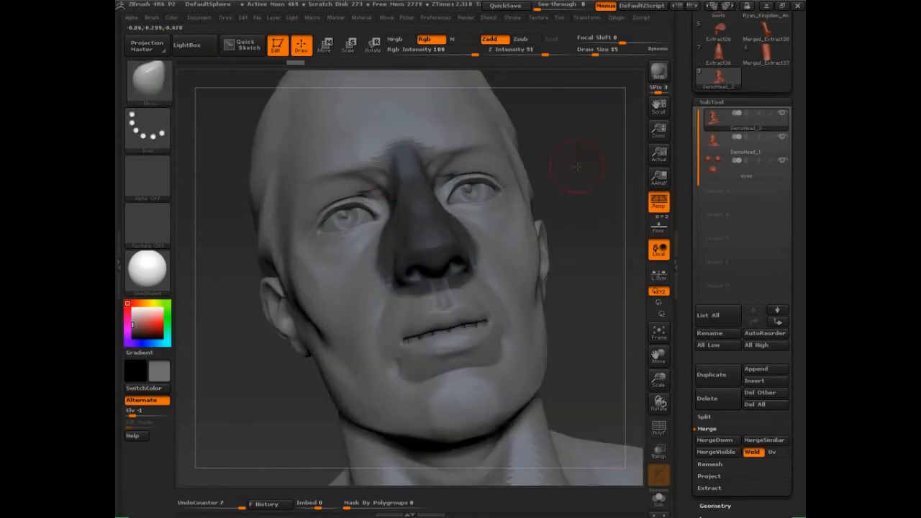
pyautogui.moveTo(570, 164); pyautogui.dragTo(603, 166)
pyautogui.moveTo(408, 160)
pyautogui.keyDown('ctrl'); pyautogui.keyDown('alt'); pyautogui.mouseDown()
pyautogui.moveTo(391, 163)
pyautogui.moveTo(400, 181)
pyautogui.moveTo(387, 205)
pyautogui.mouseUp(); pyautogui.keyUp('alt'); pyautogui.keyUp('ctrl')
# - Refine the nose mask's edges along the bridge near the inner eye corners with a small brush
pyautogui.moveTo(568, 176); pyautogui.dragTo(594, 178)
pyautogui.press('s')
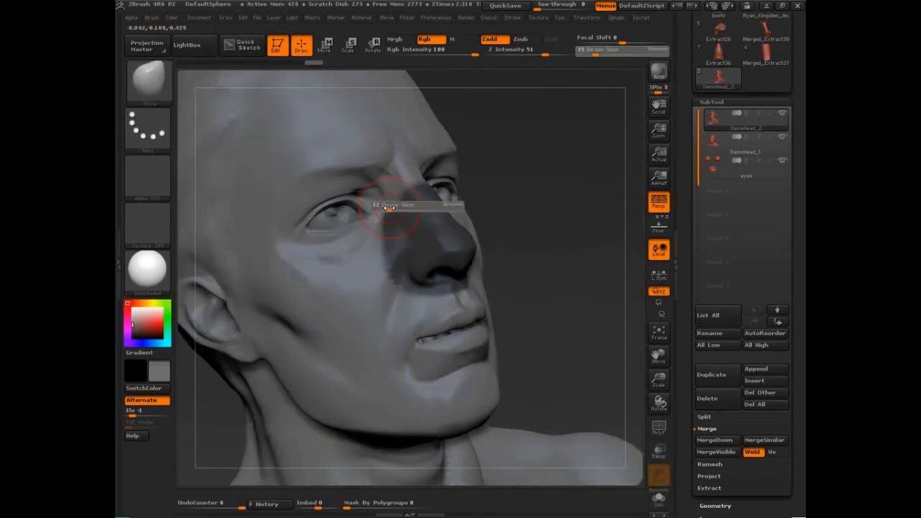
pyautogui.click(387, 208)
pyautogui.moveTo(513, 189); pyautogui.dragTo(534, 197)
pyautogui.moveTo(408, 209)
pyautogui.keyDown('ctrl'); pyautogui.mouseDown()
pyautogui.moveTo(401, 201)
pyautogui.moveTo(400, 214)
pyautogui.moveTo(387, 214)
pyautogui.mouseUp(); pyautogui.keyUp('ctrl')
pyautogui.moveTo(547, 206)
pyautogui.mouseDown()
pyautogui.moveTo(302, 415)
pyautogui.moveTo(313, 387)
pyautogui.moveTo(277, 393)
pyautogui.moveTo(587, 339)
pyautogui.moveTo(592, 246)
pyautogui.moveTo(597, 288)
pyautogui.moveTo(626, 342)
pyautogui.mouseUp()
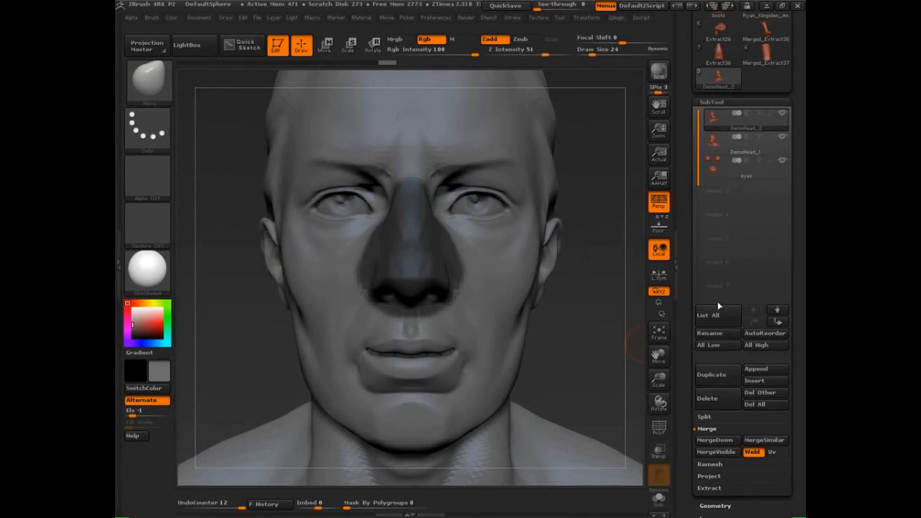
# - Set the Extract thickness to 0.02 and preview an extraction from the masked nose
pyautogui.moveTo(686, 248); pyautogui.dragTo(688, 126)
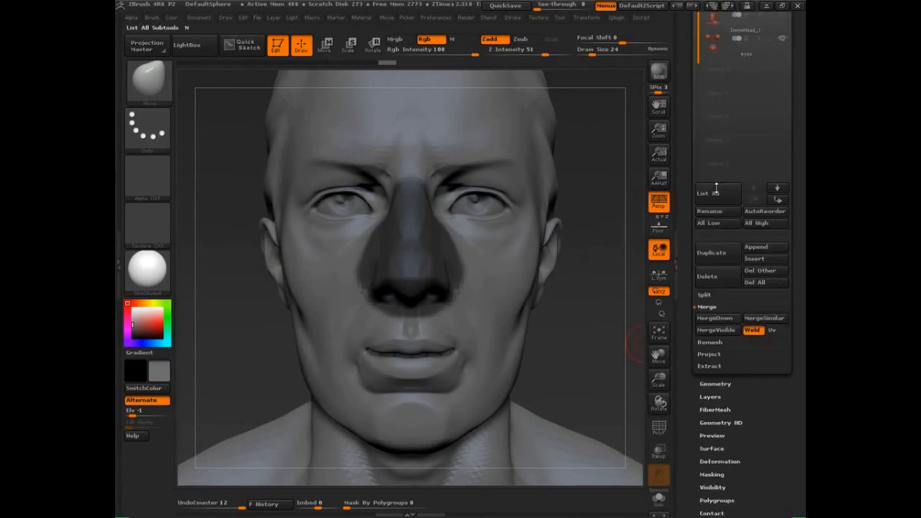
pyautogui.click(717, 367)
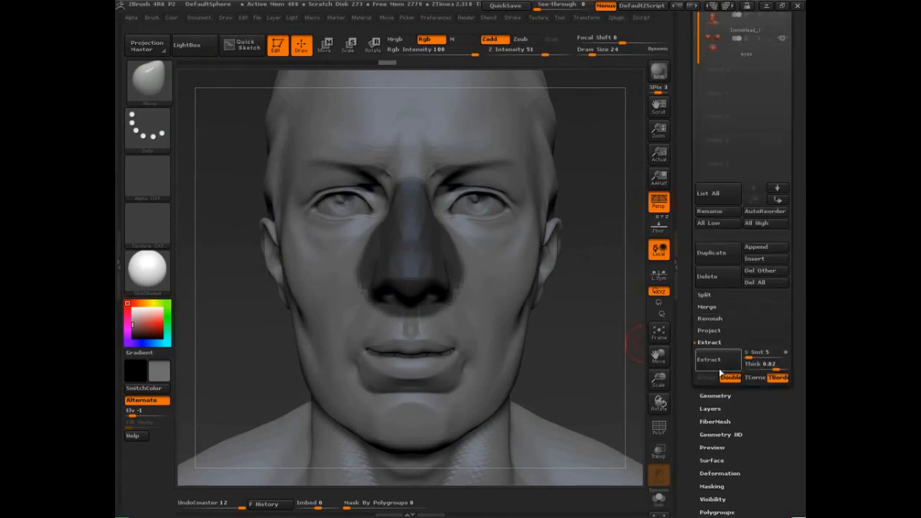
pyautogui.click(768, 368)
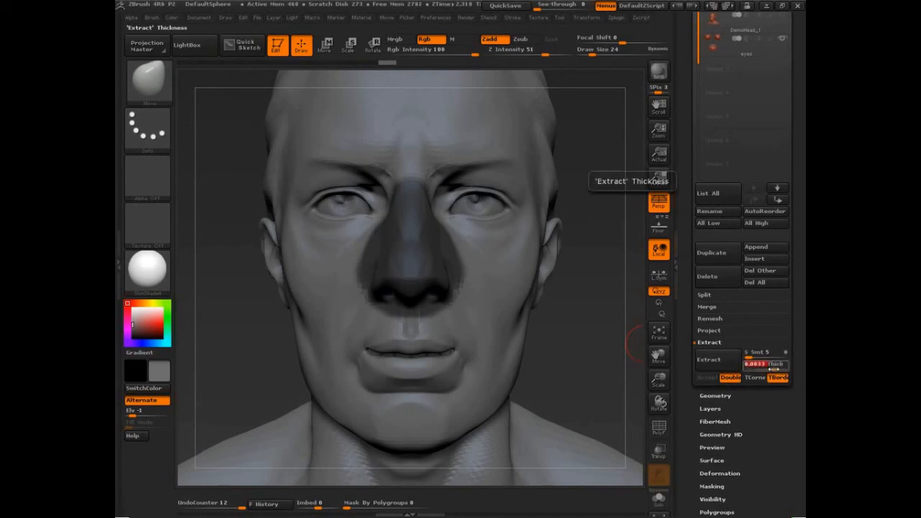
pyautogui.write('.02')
pyautogui.press('Return')
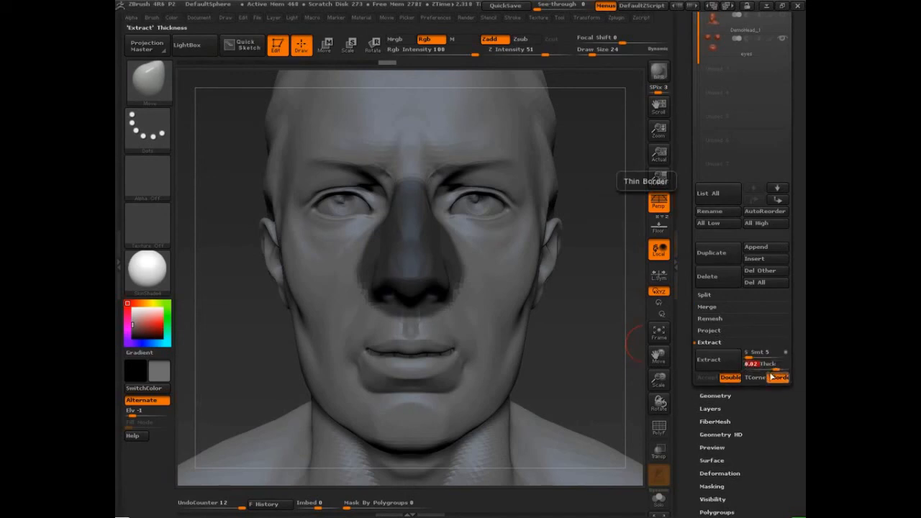
pyautogui.click(722, 366)
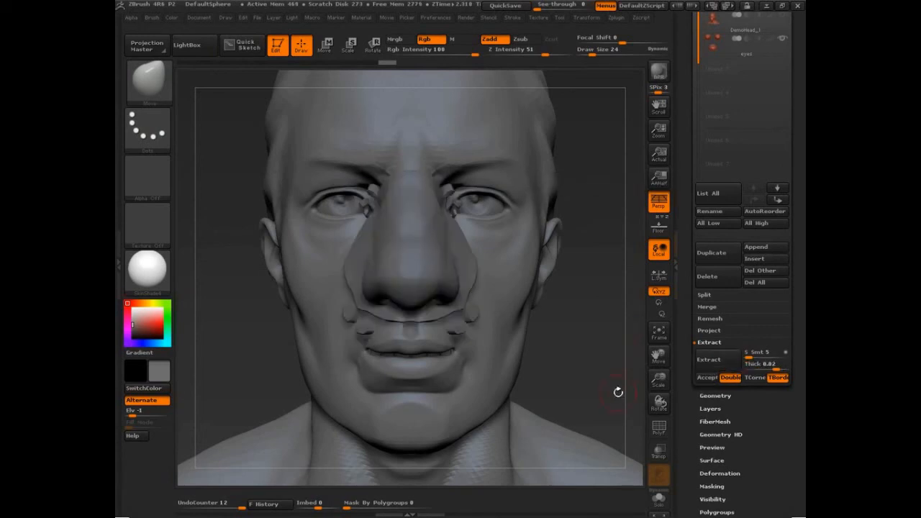
# - Try to fix the mask around the mouth and preview the nose extraction from the side
pyautogui.moveTo(593, 379); pyautogui.dragTo(553, 368)
pyautogui.keyDown('ctrl'); pyautogui.click(467, 331); pyautogui.keyUp('ctrl')
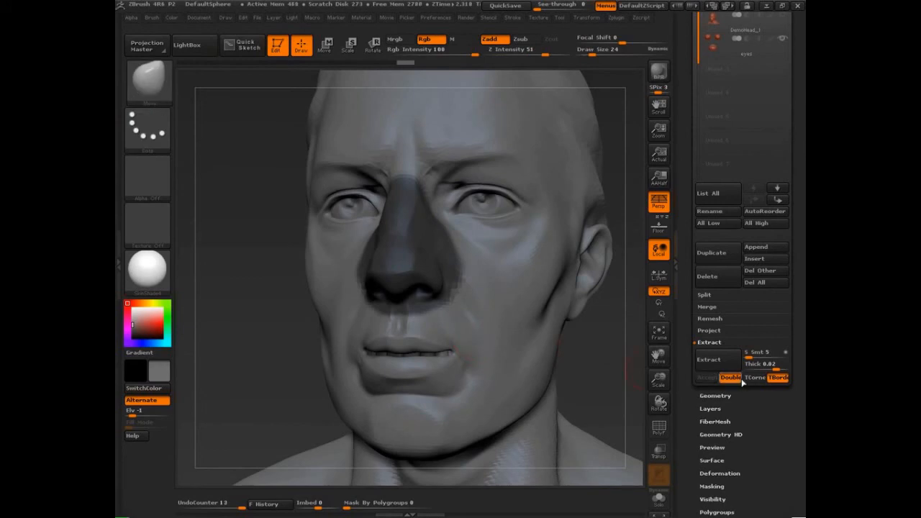
pyautogui.click(709, 361)
pyautogui.moveTo(624, 369); pyautogui.dragTo(551, 350)
pyautogui.hotkey('ctrl', 'z')
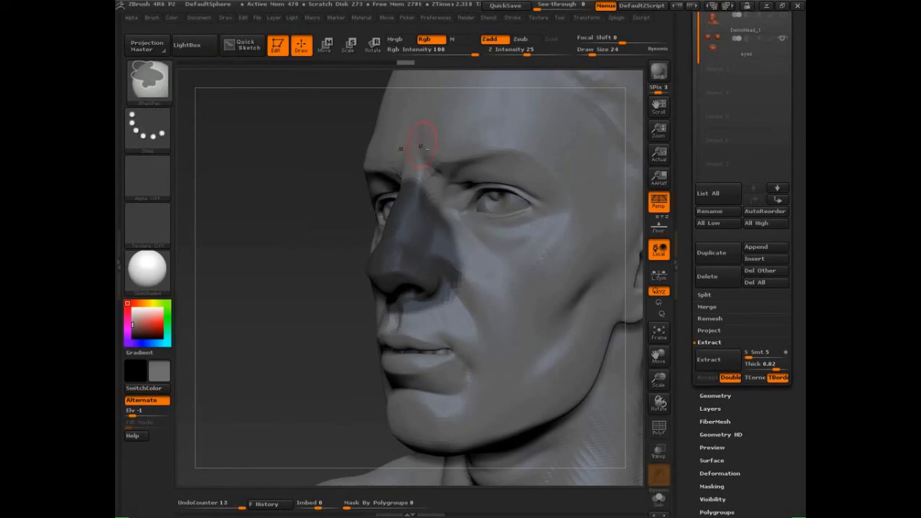
# - Clear the stray mask spots beside the mouth and preview the nose extraction again
pyautogui.click(709, 360)
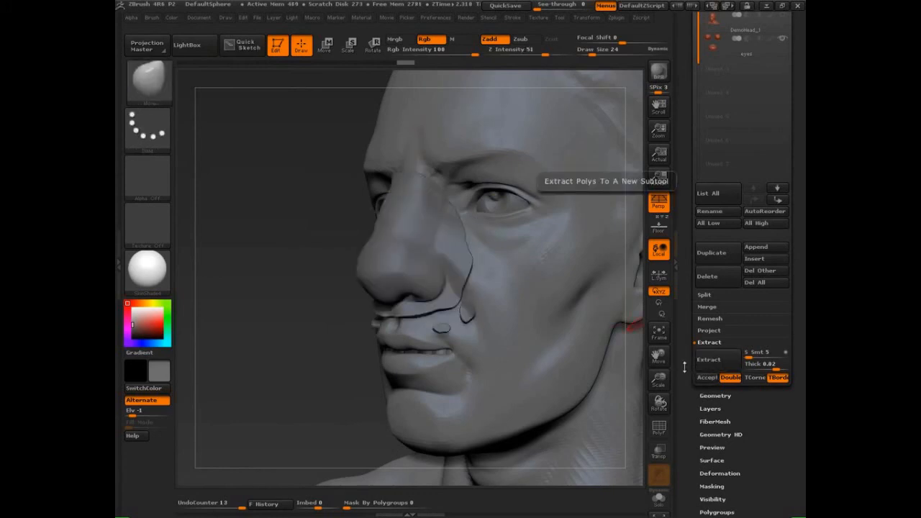
pyautogui.hotkey('ctrl', 'z')
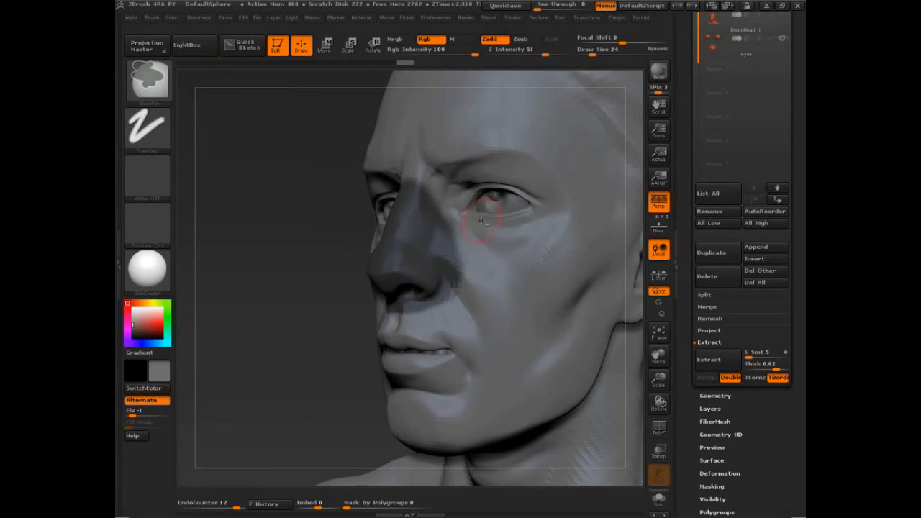
pyautogui.click(709, 360)
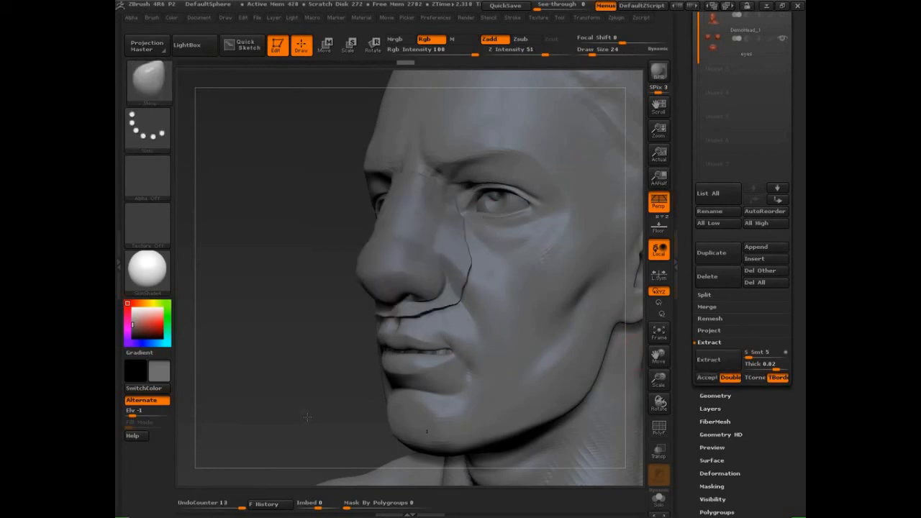
# - Accept the nose extraction, select the new nose subtool and view it alone to examine its thick edges and inner surface
pyautogui.click(708, 377)
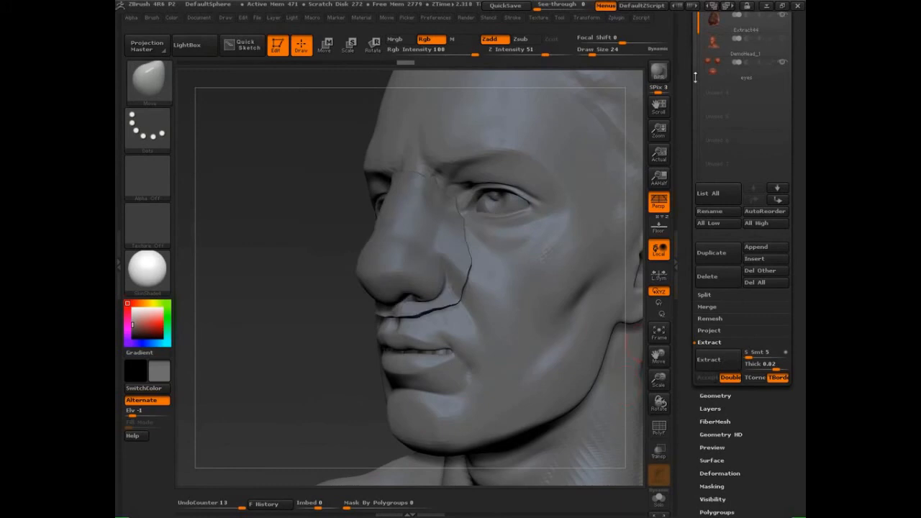
pyautogui.scroll(2, 687, 92)
pyautogui.click(714, 63)
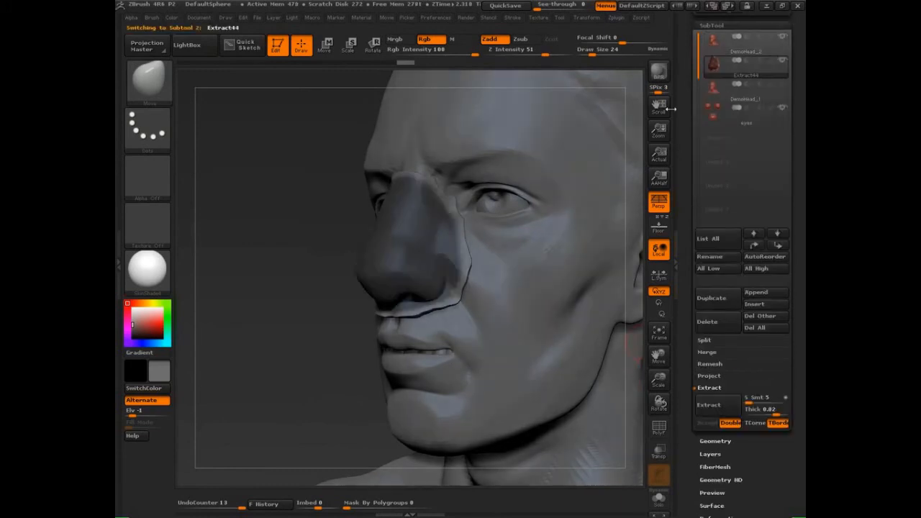
pyautogui.moveTo(281, 356); pyautogui.dragTo(360, 424)
pyautogui.hotkey('alt', 's')
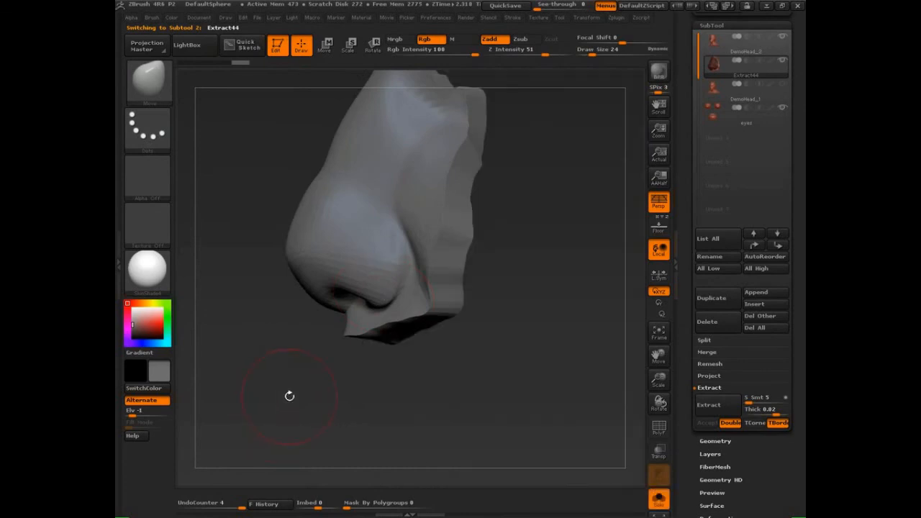
pyautogui.moveTo(289, 395)
pyautogui.mouseDown()
pyautogui.moveTo(266, 401)
pyautogui.moveTo(279, 400)
pyautogui.mouseUp()
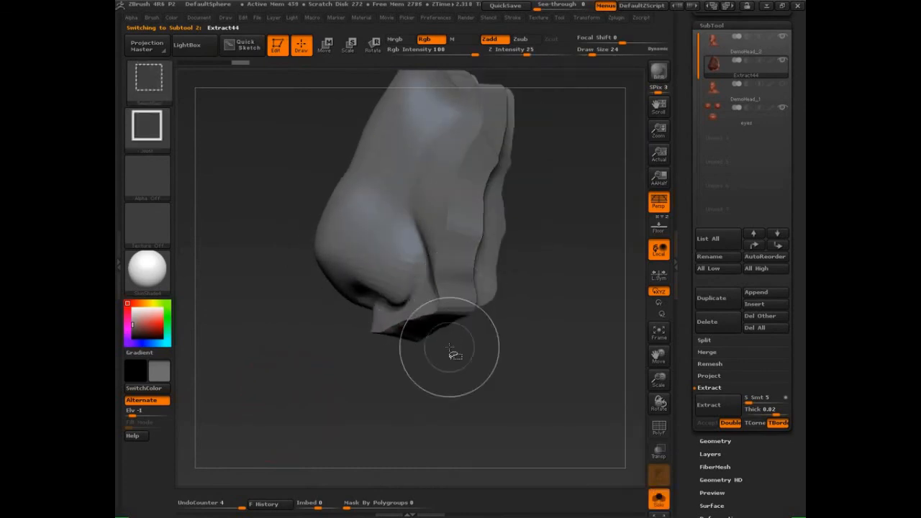
pyautogui.moveTo(495, 112)
pyautogui.keyDown('ctrl'); pyautogui.keyDown('shift'); pyautogui.mouseDown()
pyautogui.moveTo(501, 156)
pyautogui.moveTo(466, 298)
pyautogui.mouseUp(); pyautogui.keyUp('shift'); pyautogui.keyUp('ctrl')
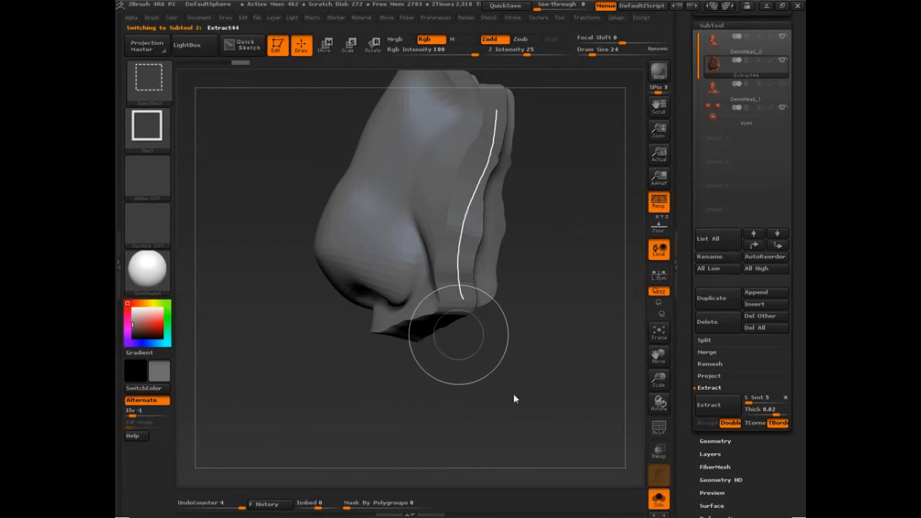
pyautogui.moveTo(528, 385); pyautogui.dragTo(431, 383)
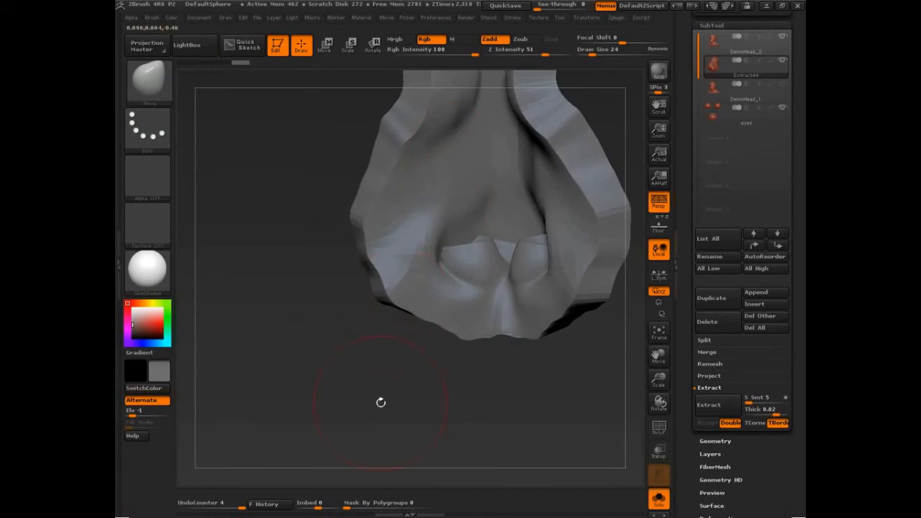
pyautogui.moveTo(380, 403); pyautogui.dragTo(592, 405)
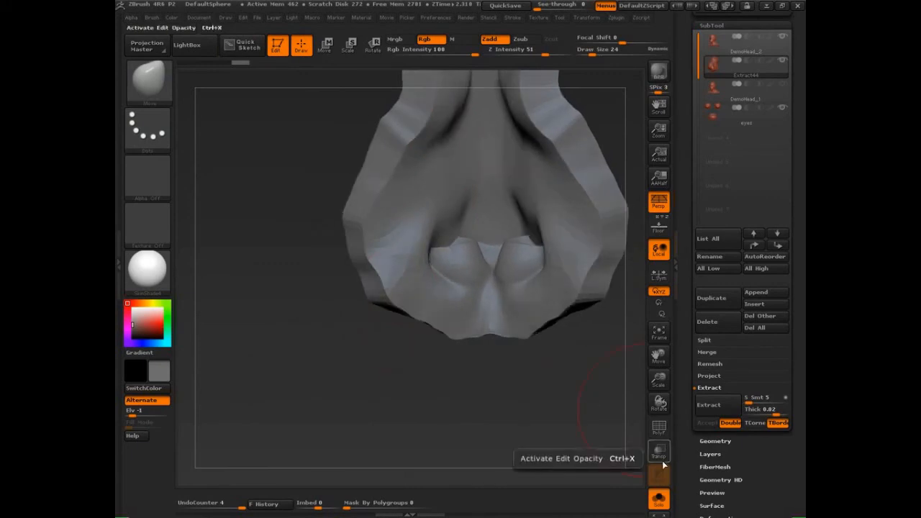
pyautogui.moveTo(540, 405)
pyautogui.mouseDown()
pyautogui.moveTo(565, 407)
pyautogui.moveTo(508, 403)
pyautogui.moveTo(551, 405)
pyautogui.moveTo(542, 386)
pyautogui.moveTo(620, 378)
pyautogui.mouseUp()
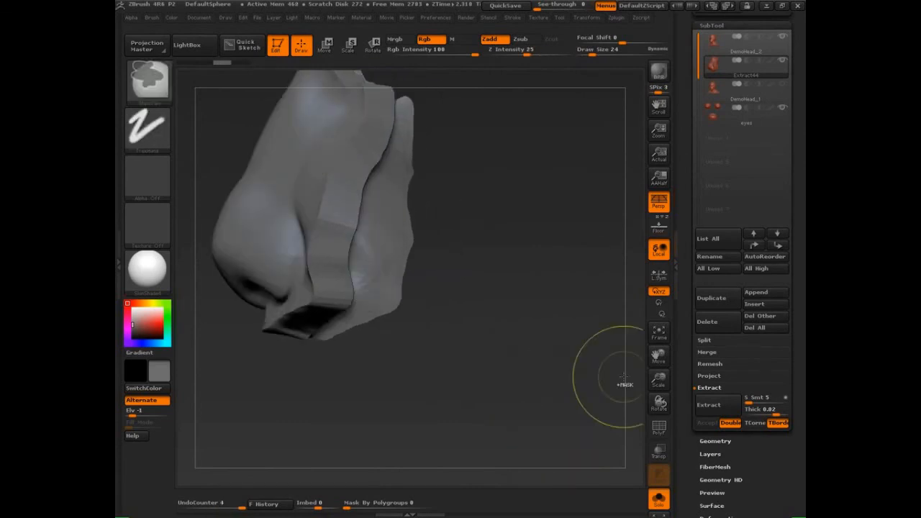
# - Hide the thick nose piece, then extract and accept a new nose from the masked DemoHead_2 with thickness 0
pyautogui.click(722, 48)
pyautogui.click(782, 65)
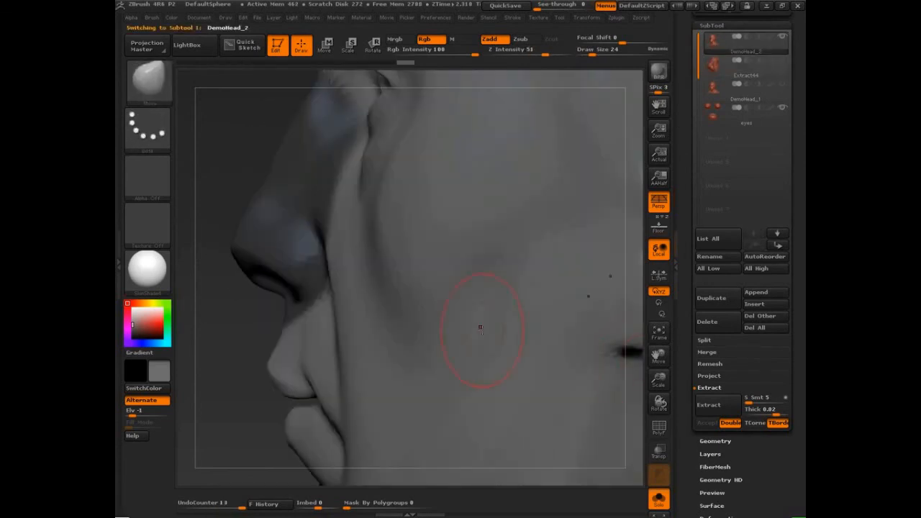
pyautogui.click(775, 415)
pyautogui.write('0')
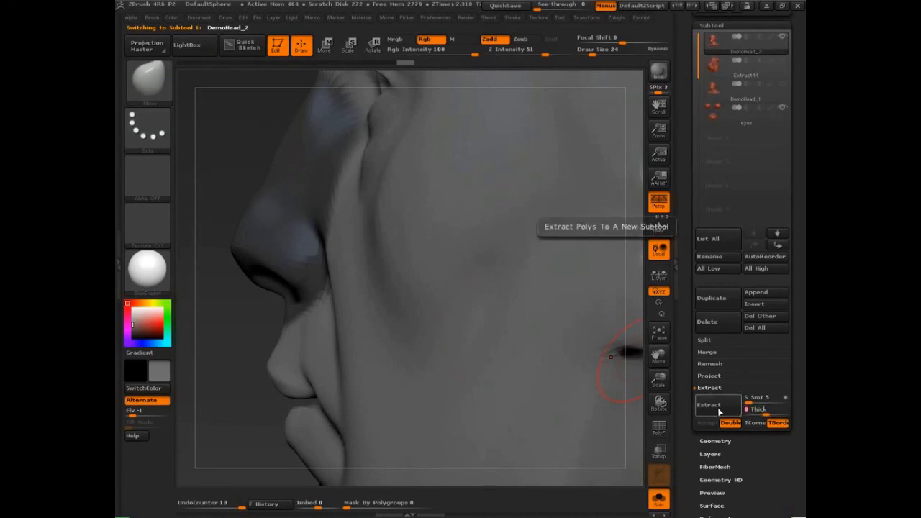
pyautogui.click(709, 404)
pyautogui.moveTo(257, 450); pyautogui.dragTo(614, 409)
pyautogui.click(705, 422)
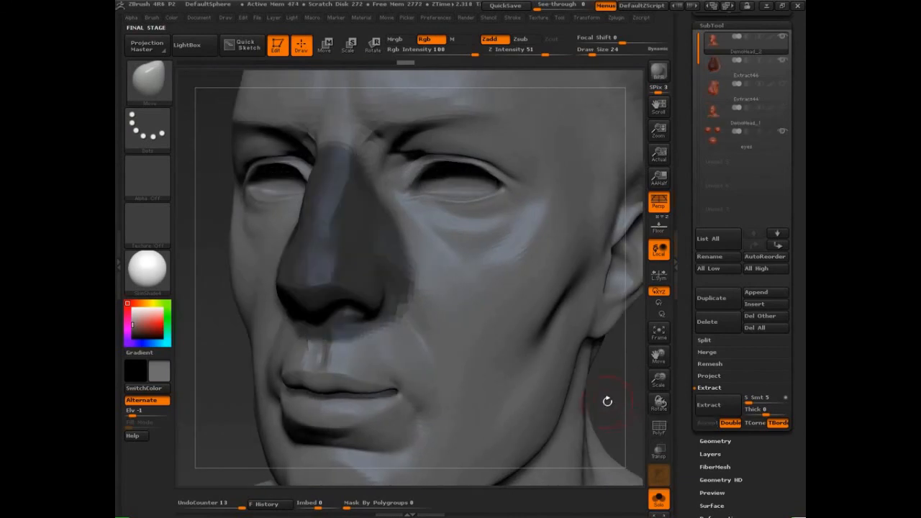
# - Examine the zero-thickness nose on its own and then in place on the full head
pyautogui.keyDown('alt'); pyautogui.click(385, 329); pyautogui.keyUp('alt')
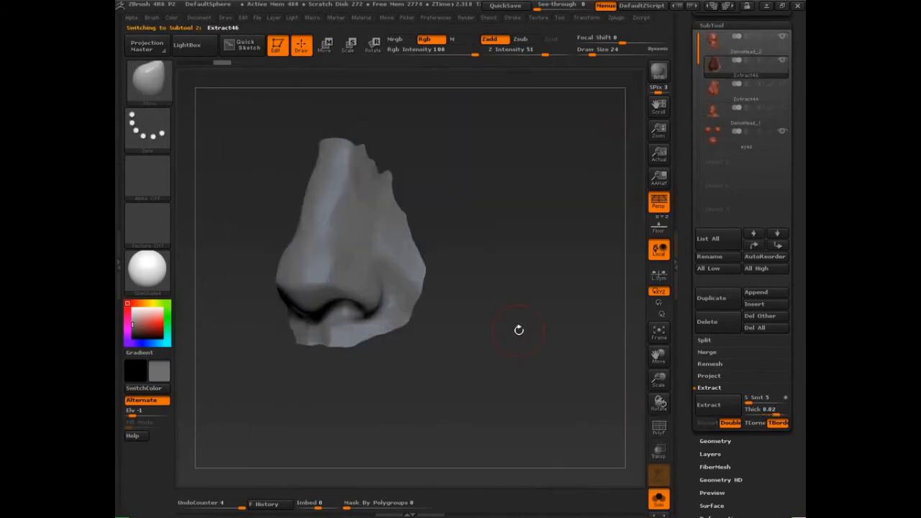
pyautogui.moveTo(520, 329); pyautogui.dragTo(559, 340)
pyautogui.click(716, 45)
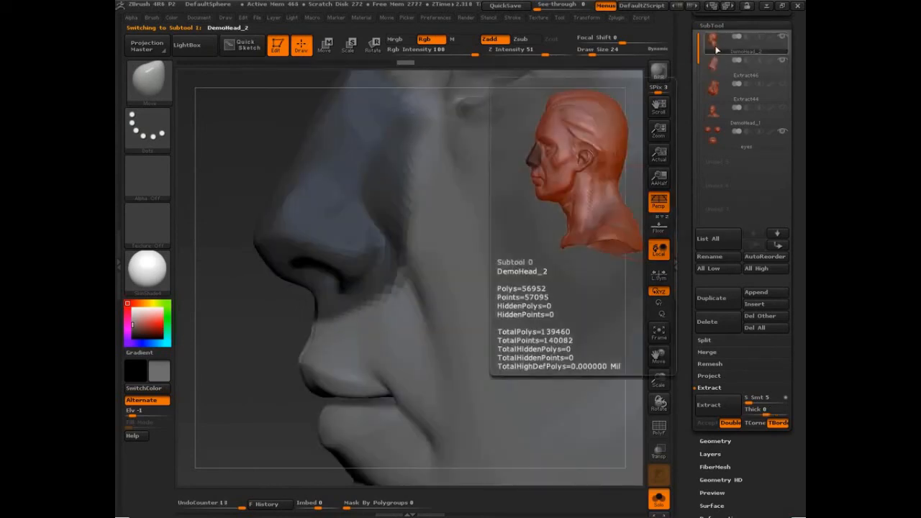
pyautogui.click(659, 503)
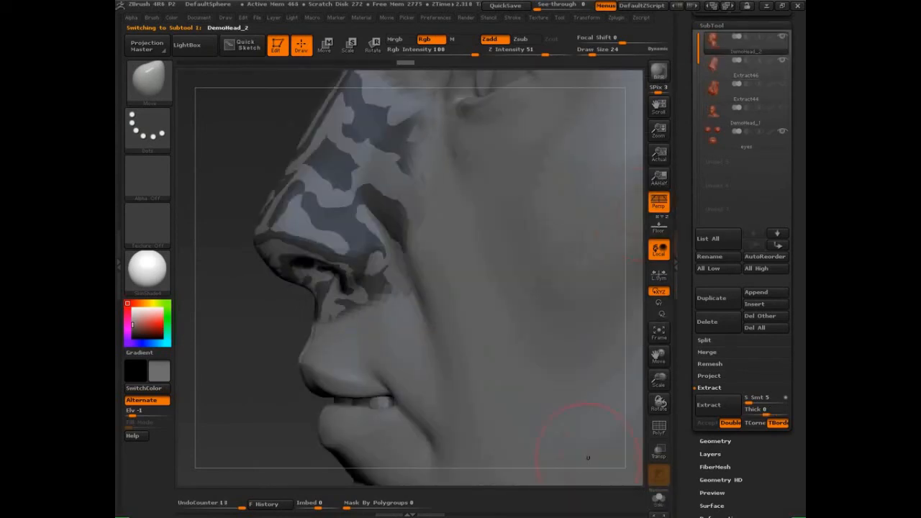
pyautogui.moveTo(271, 429); pyautogui.dragTo(563, 324)
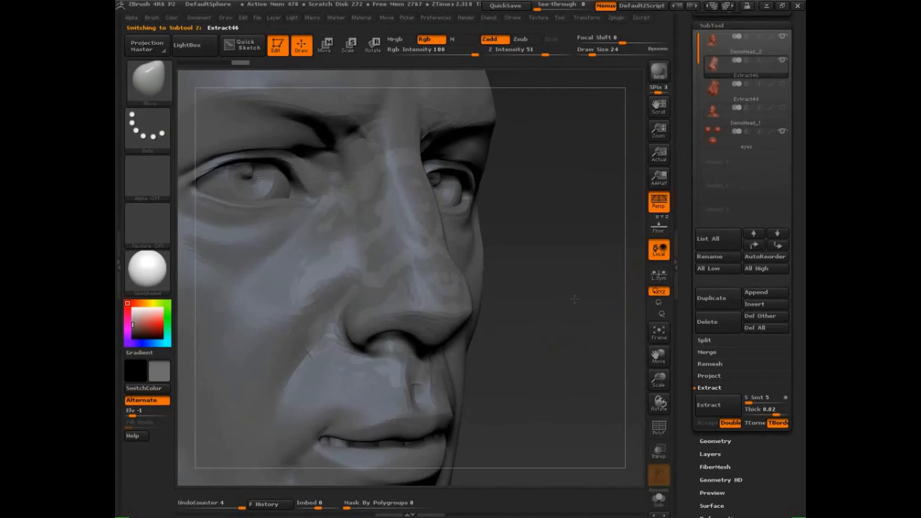
pyautogui.moveTo(572, 283); pyautogui.dragTo(612, 309)
# - Hide DemoHead_2 and store a morph target for the zero-thickness nose
pyautogui.click(712, 66)
pyautogui.scroll(-5, 781, 344)
pyautogui.scroll(-3, 770, 302)
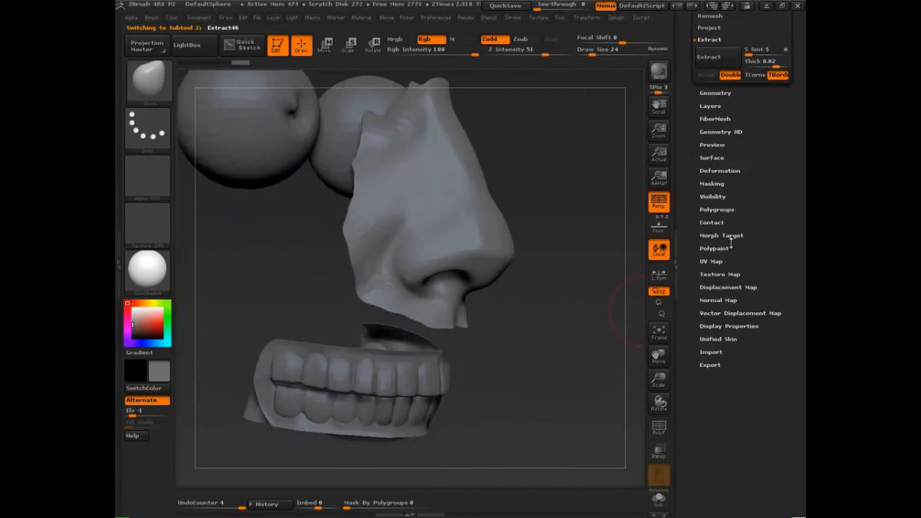
pyautogui.scroll(-4, 741, 278)
pyautogui.scroll(1, 741, 279)
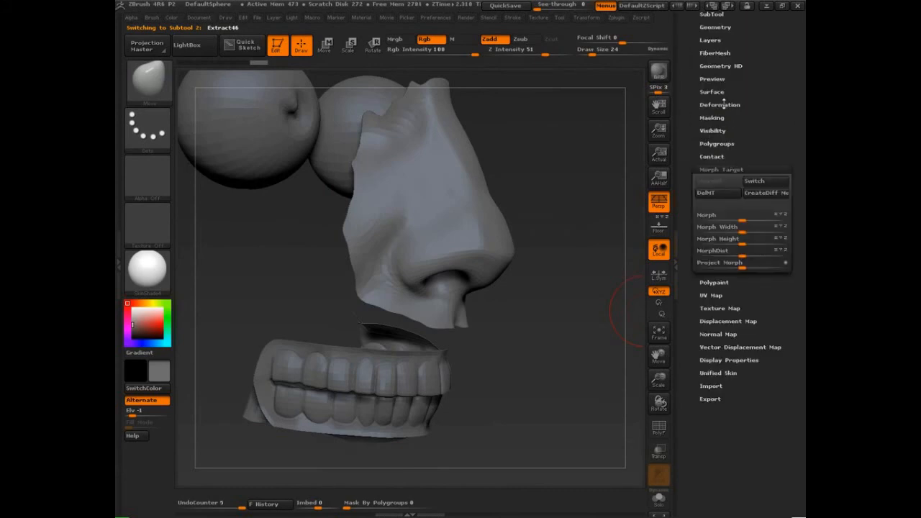
# - Scale the nose up slightly along a transpose line drawn horizontally from its back edge, and return to Draw mode
pyautogui.moveTo(597, 200); pyautogui.dragTo(403, 244)
pyautogui.press('w')
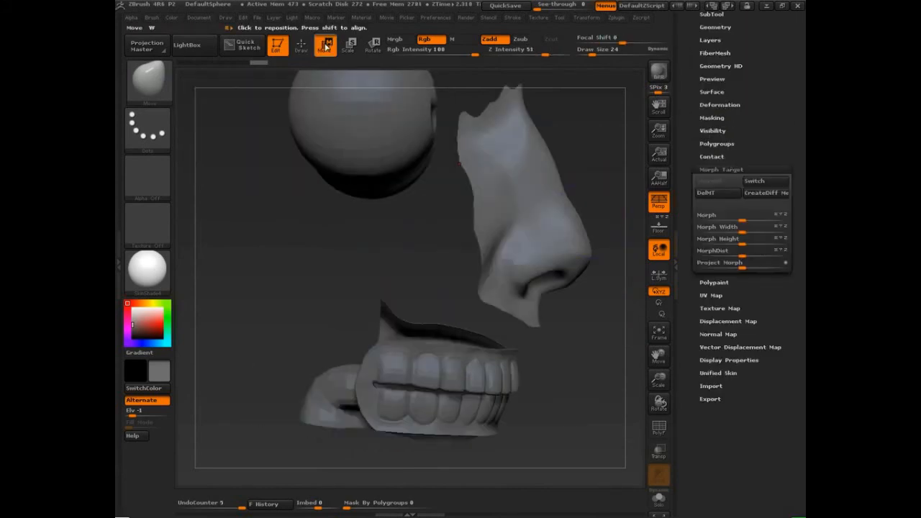
pyautogui.keyDown('alt'); pyautogui.moveTo(346, 257); pyautogui.dragTo(243, 251); pyautogui.keyUp('alt')
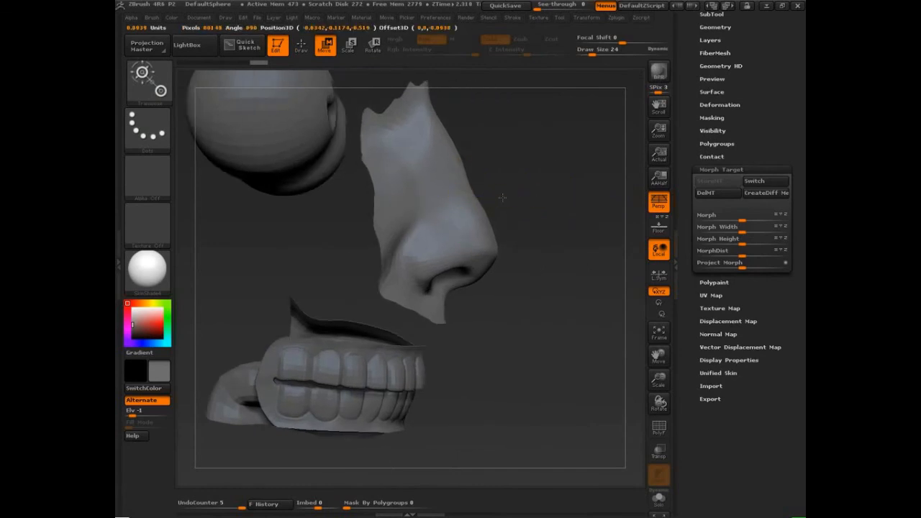
pyautogui.moveTo(507, 196); pyautogui.dragTo(500, 195)
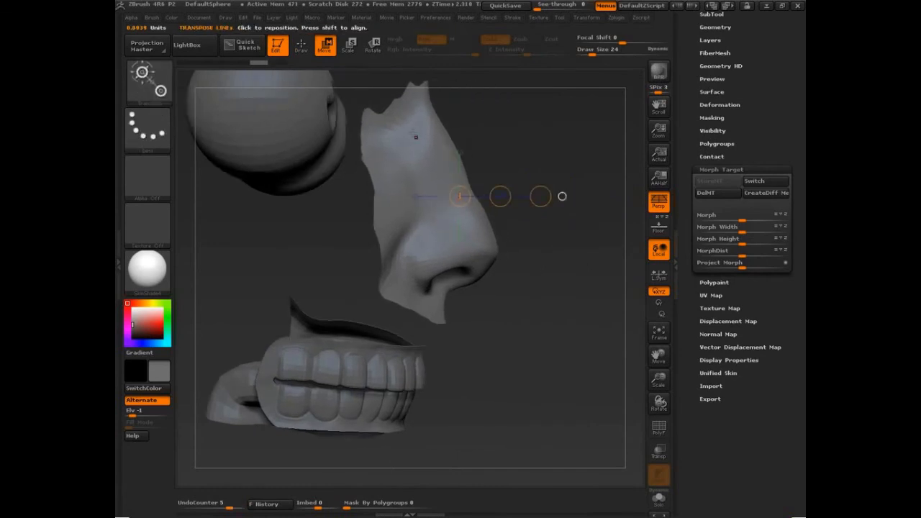
pyautogui.moveTo(459, 196); pyautogui.dragTo(373, 193)
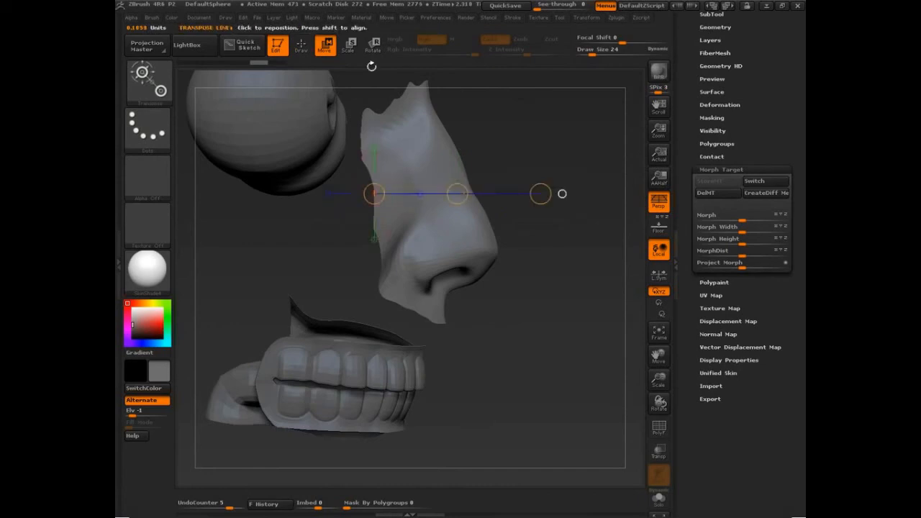
pyautogui.press('e')
pyautogui.moveTo(541, 195); pyautogui.dragTo(543, 195)
pyautogui.hotkey('ctrl', 'z')
pyautogui.click(301, 45)
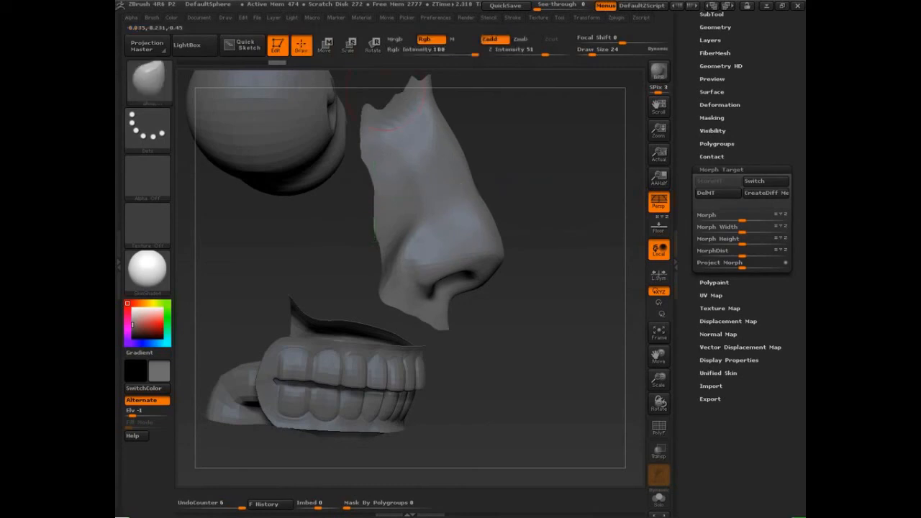
# - Create a difference mesh from the stored morph target and switch to it to examine its rim and inner surface
pyautogui.moveTo(763, 94); pyautogui.dragTo(739, 275)
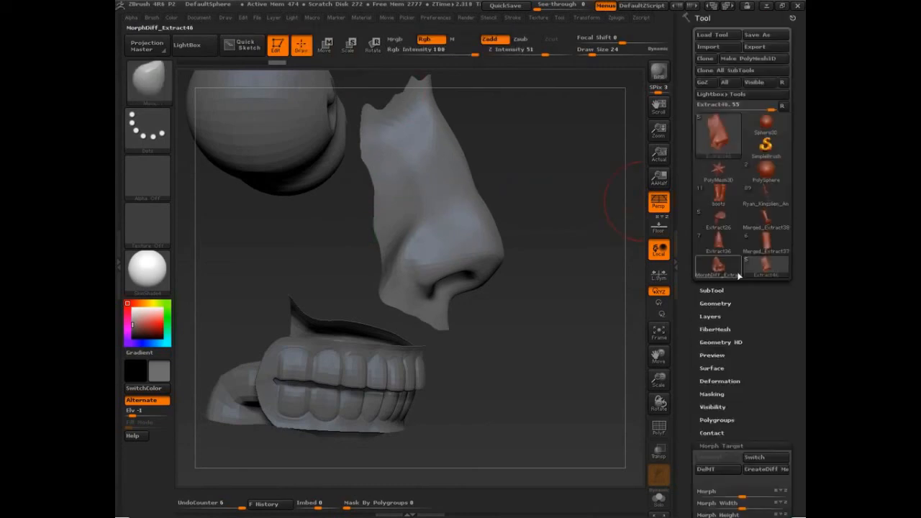
pyautogui.click(721, 266)
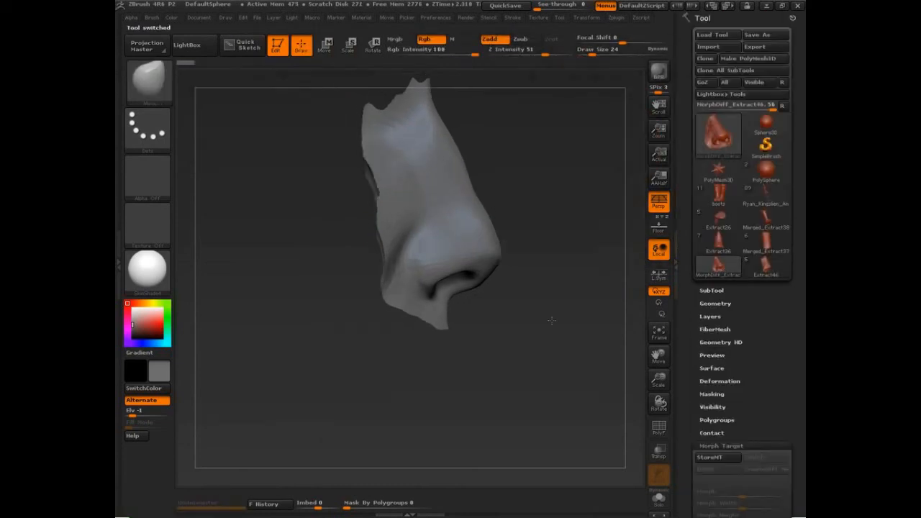
pyautogui.moveTo(569, 324)
pyautogui.mouseDown()
pyautogui.moveTo(549, 333)
pyautogui.moveTo(583, 343)
pyautogui.moveTo(530, 378)
pyautogui.moveTo(561, 393)
pyautogui.mouseUp()
pyautogui.keyDown('alt'); pyautogui.moveTo(544, 362); pyautogui.dragTo(537, 396); pyautogui.keyUp('alt')
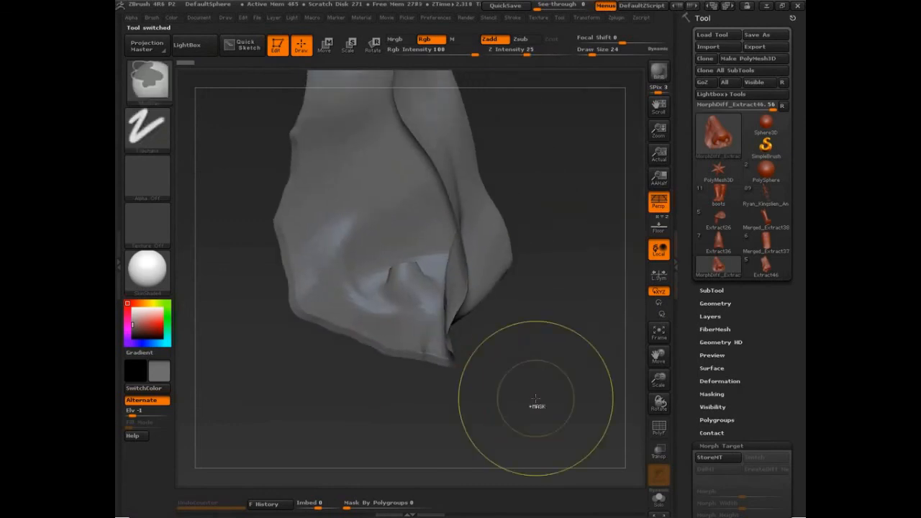
pyautogui.keyDown('ctrl'); pyautogui.keyDown('shift'); pyautogui.moveTo(464, 419); pyautogui.dragTo(365, 228); pyautogui.keyUp('shift'); pyautogui.keyUp('ctrl')
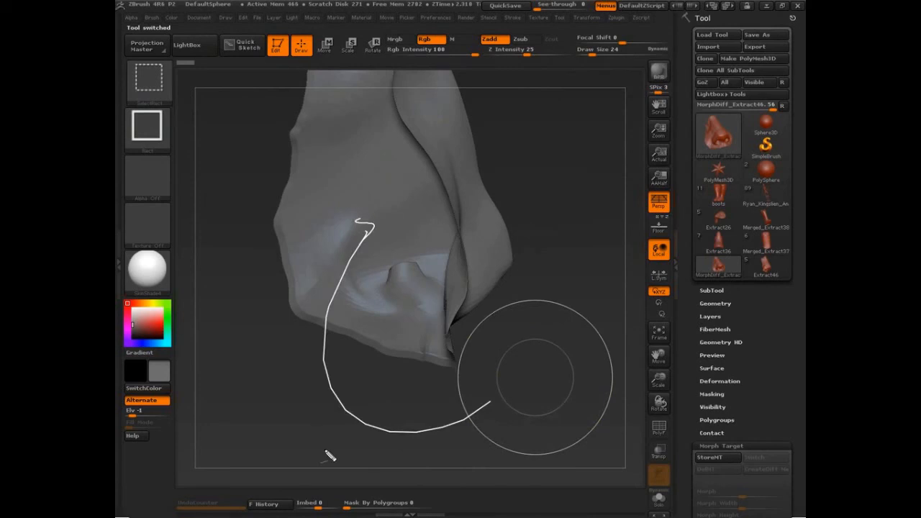
pyautogui.moveTo(582, 295)
pyautogui.mouseDown()
pyautogui.moveTo(415, 381)
pyautogui.moveTo(456, 273)
pyautogui.moveTo(559, 303)
pyautogui.moveTo(557, 337)
pyautogui.moveTo(526, 352)
pyautogui.moveTo(497, 349)
pyautogui.mouseUp()
# - Display the polyframe on the difference mesh, isolate its inner polygroup and reveal the whole mesh again
pyautogui.hotkey('shift', 'f')
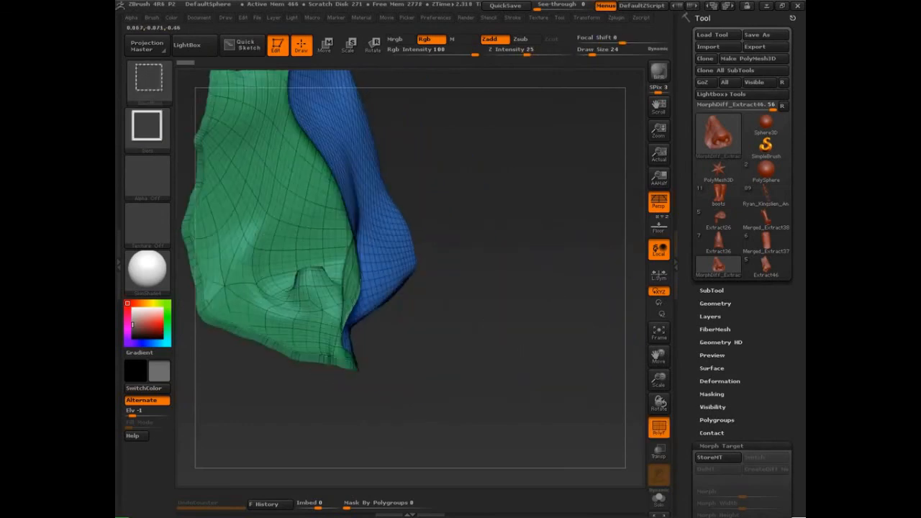
pyautogui.keyDown('ctrl'); pyautogui.keyDown('shift'); pyautogui.click(277, 253); pyautogui.keyUp('shift'); pyautogui.keyUp('ctrl')
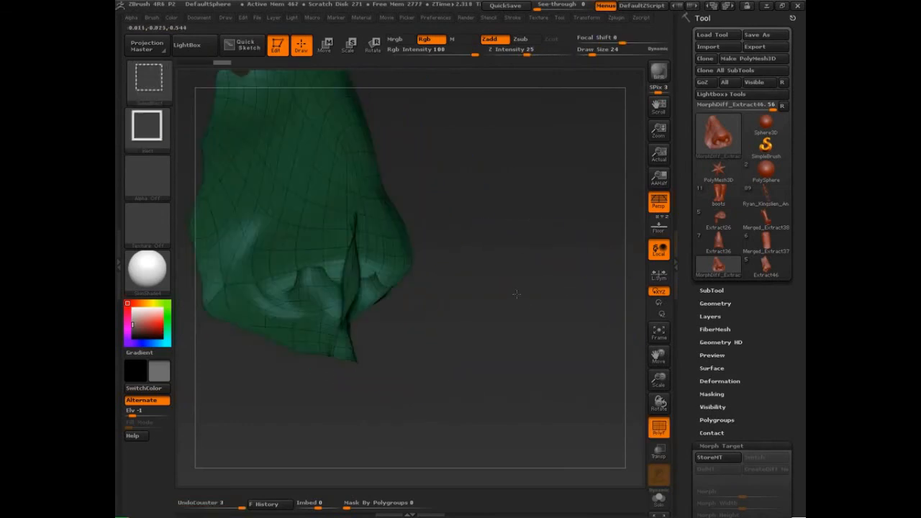
pyautogui.keyDown('ctrl'); pyautogui.keyDown('shift'); pyautogui.click(521, 301); pyautogui.keyUp('shift'); pyautogui.keyUp('ctrl')
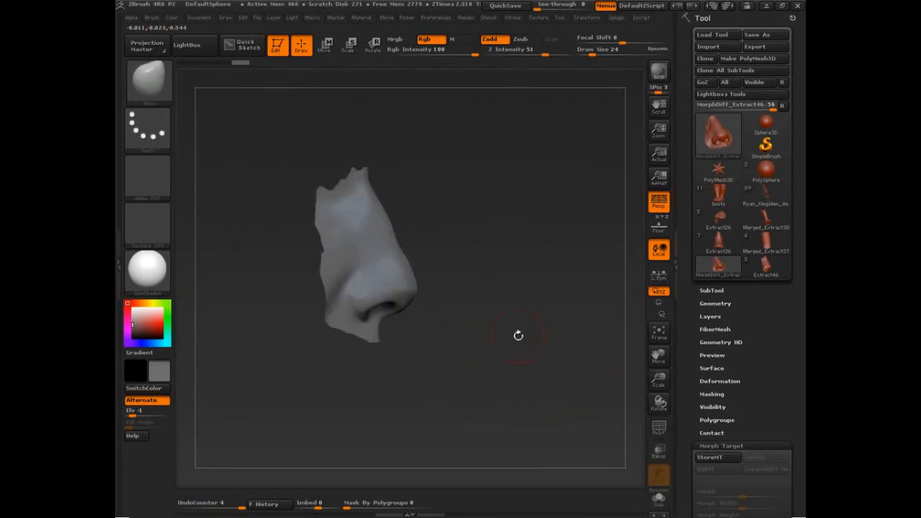
# - Enlarge the Move brush to draw size 97 and pull the nose tip forward
pyautogui.press('s')
pyautogui.moveTo(467, 308); pyautogui.dragTo(477, 310)
pyautogui.moveTo(413, 296)
pyautogui.mouseDown()
pyautogui.moveTo(464, 317)
pyautogui.moveTo(494, 304)
pyautogui.moveTo(431, 310)
pyautogui.mouseUp()
pyautogui.hotkey('ctrl', 'z')
# - Switch back to the Extract46 tool and append MorphDiff_Extract46 to it as a subtool
pyautogui.click(711, 290)
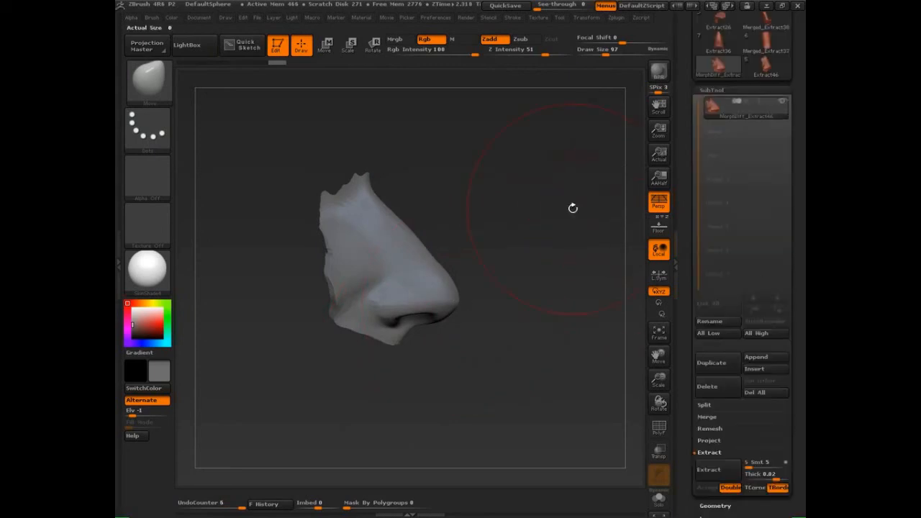
pyautogui.click(767, 68)
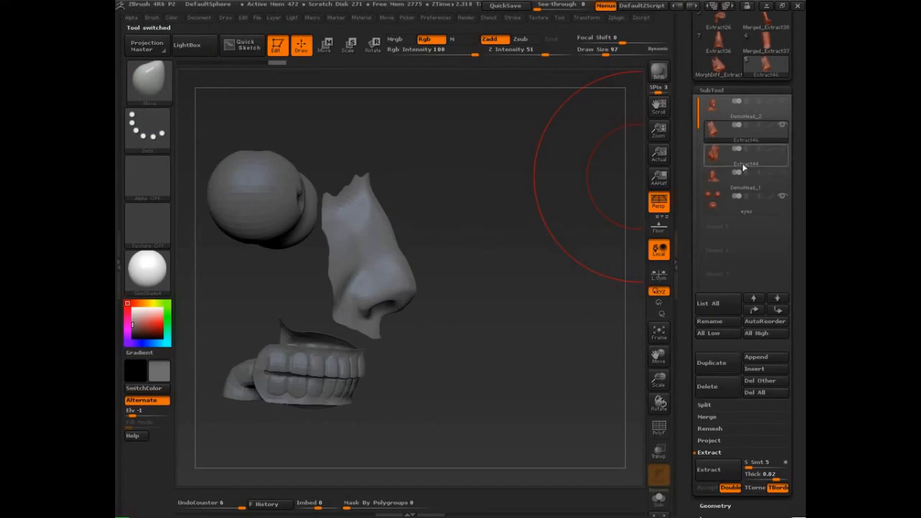
pyautogui.click(757, 357)
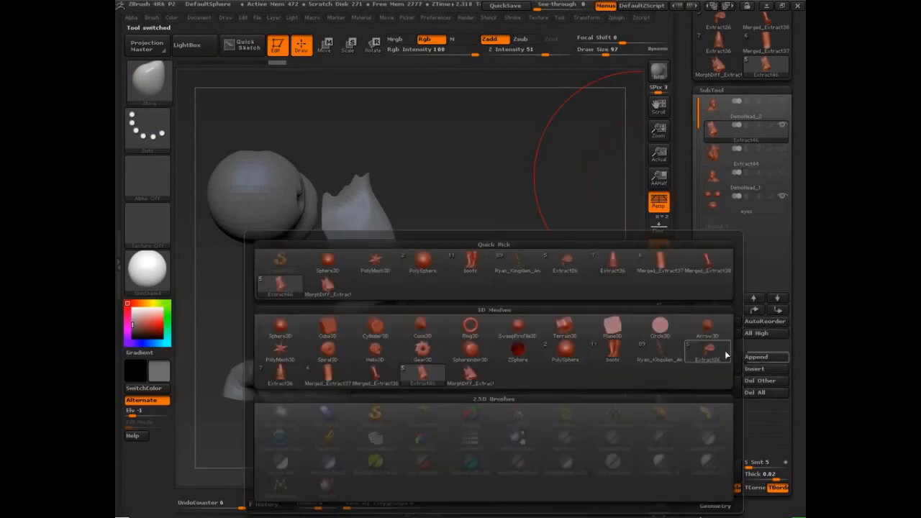
pyautogui.click(328, 288)
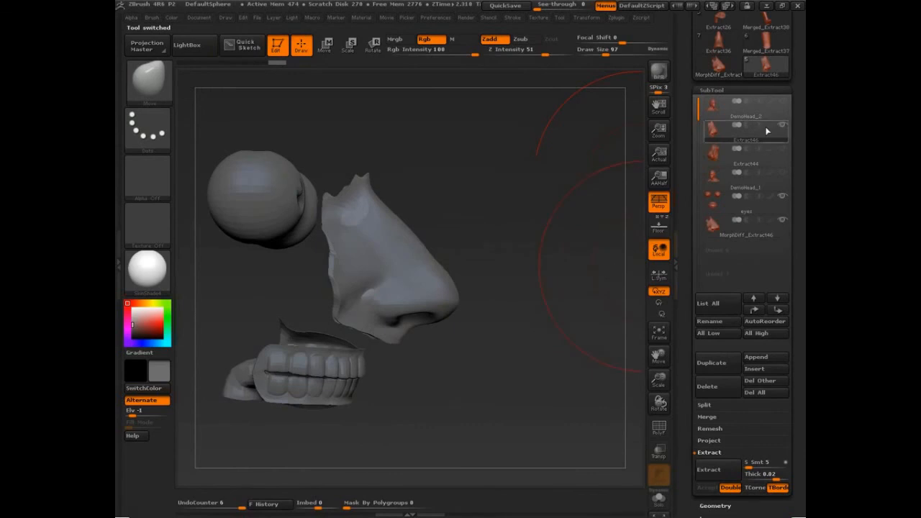
# - Select the appended nose, show DemoHead_2 and adjust the nose's base above the upper lip with the Move brush
pyautogui.moveTo(783, 103)
pyautogui.click(736, 224)
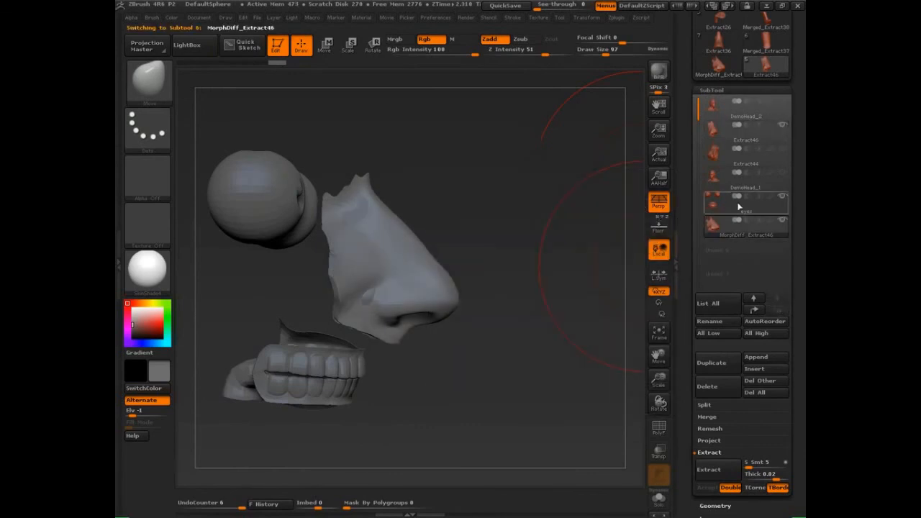
pyautogui.click(783, 102)
pyautogui.moveTo(530, 313); pyautogui.dragTo(473, 297)
pyautogui.moveTo(434, 355); pyautogui.dragTo(399, 354)
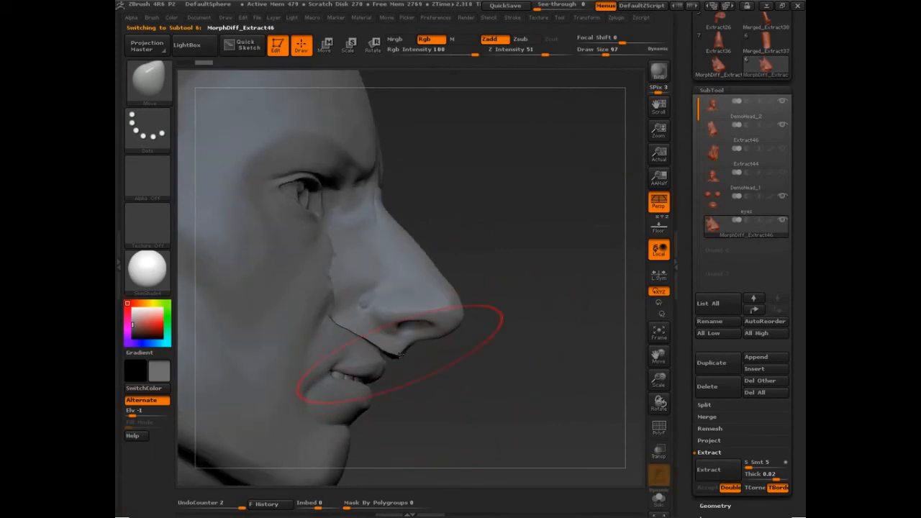
# - Round the nose's bridge and pull its tip down toward the upper lip in profile with the Move brush
pyautogui.moveTo(516, 304)
pyautogui.mouseDown()
pyautogui.moveTo(494, 331)
pyautogui.moveTo(422, 308)
pyautogui.moveTo(390, 339)
pyautogui.mouseUp()
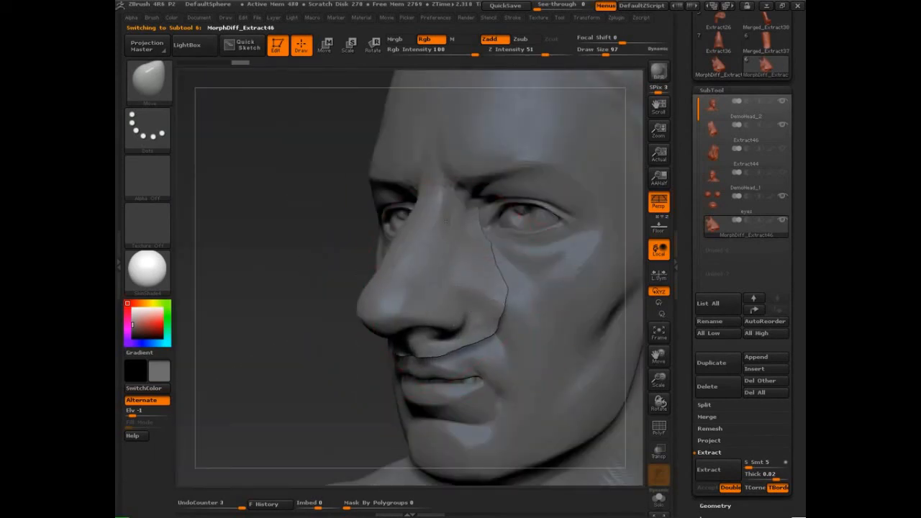
pyautogui.moveTo(330, 270); pyautogui.dragTo(369, 257)
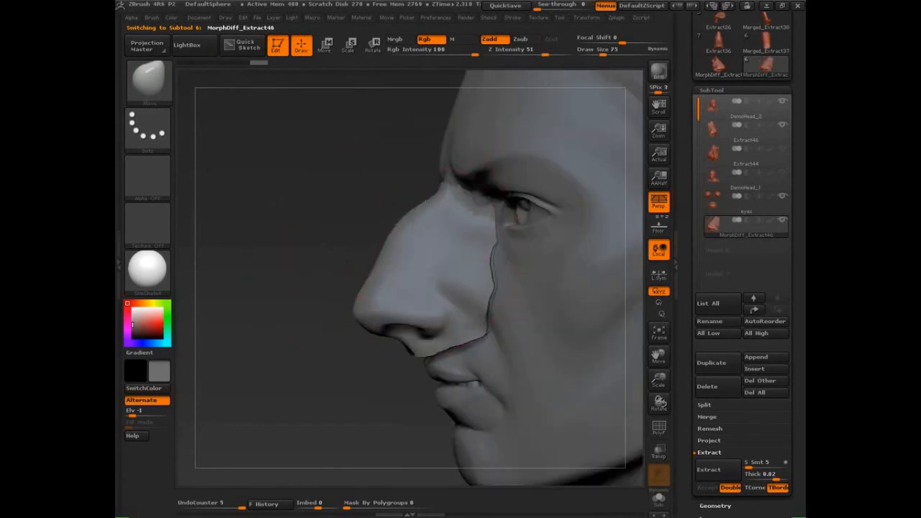
pyautogui.moveTo(416, 215); pyautogui.dragTo(423, 219)
pyautogui.moveTo(369, 317); pyautogui.dragTo(394, 348)
pyautogui.moveTo(402, 386); pyautogui.dragTo(419, 380)
pyautogui.moveTo(418, 347); pyautogui.dragTo(429, 359)
pyautogui.moveTo(472, 328); pyautogui.dragTo(483, 335)
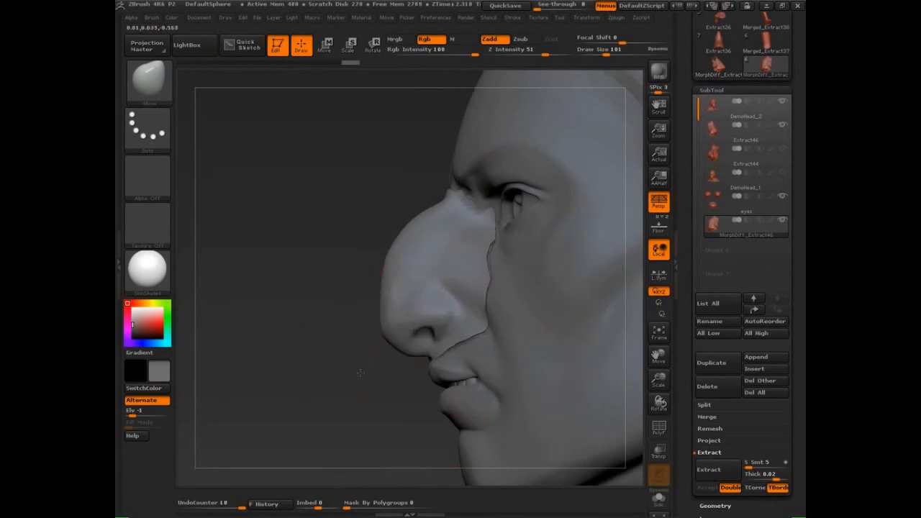
# - Reduce the Move brush to draw size 75 and fit the nose's side edge against the cheek
pyautogui.moveTo(362, 372)
pyautogui.mouseDown()
pyautogui.moveTo(430, 362)
pyautogui.moveTo(395, 383)
pyautogui.moveTo(441, 383)
pyautogui.mouseUp()
pyautogui.press('[')
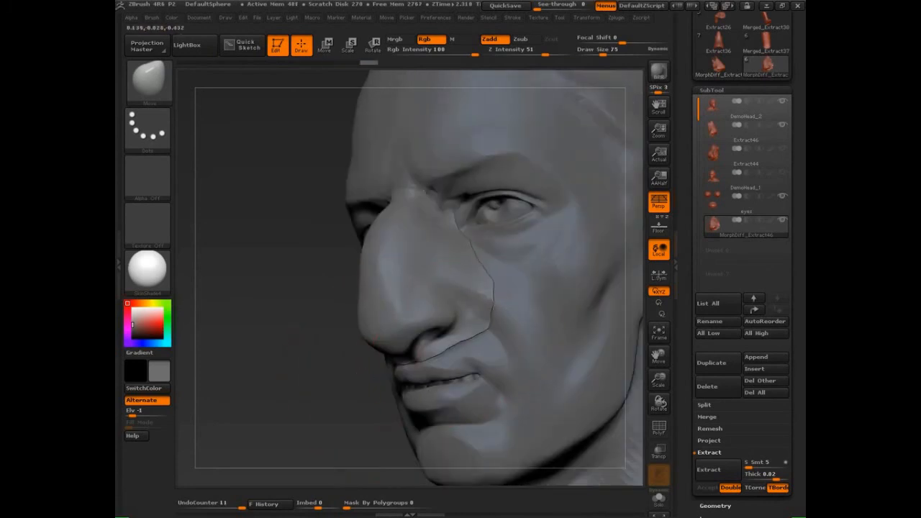
pyautogui.moveTo(488, 302); pyautogui.dragTo(493, 304)
pyautogui.moveTo(310, 395); pyautogui.dragTo(378, 354)
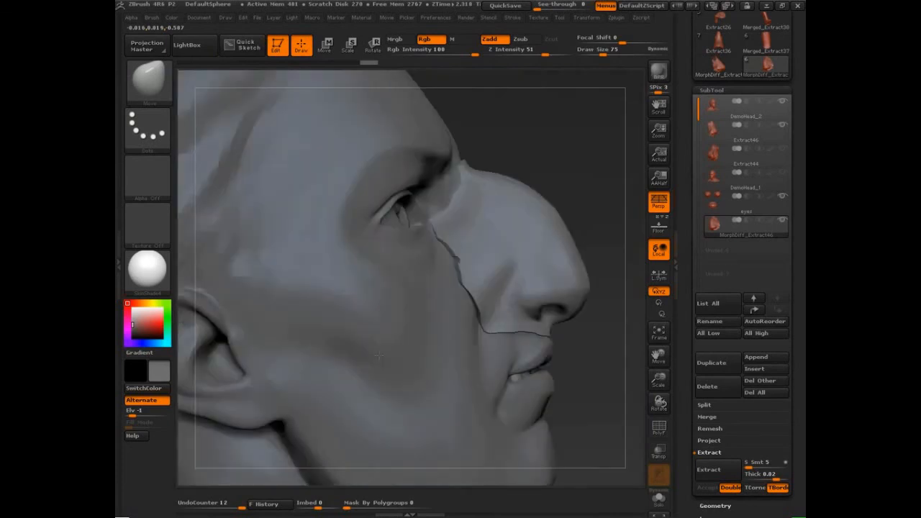
# - Adjust the nose's edge on the opposite side to meet the cheek and the inner eye corner
pyautogui.moveTo(379, 355); pyautogui.dragTo(423, 352, button='right')
pyautogui.moveTo(536, 287); pyautogui.dragTo(518, 249)
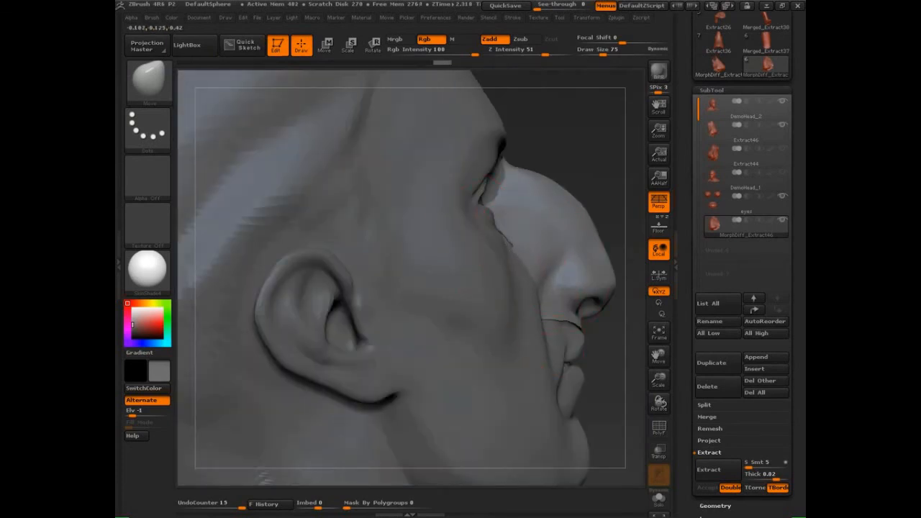
pyautogui.moveTo(588, 167); pyautogui.dragTo(567, 175)
pyautogui.moveTo(512, 231); pyautogui.dragTo(506, 195)
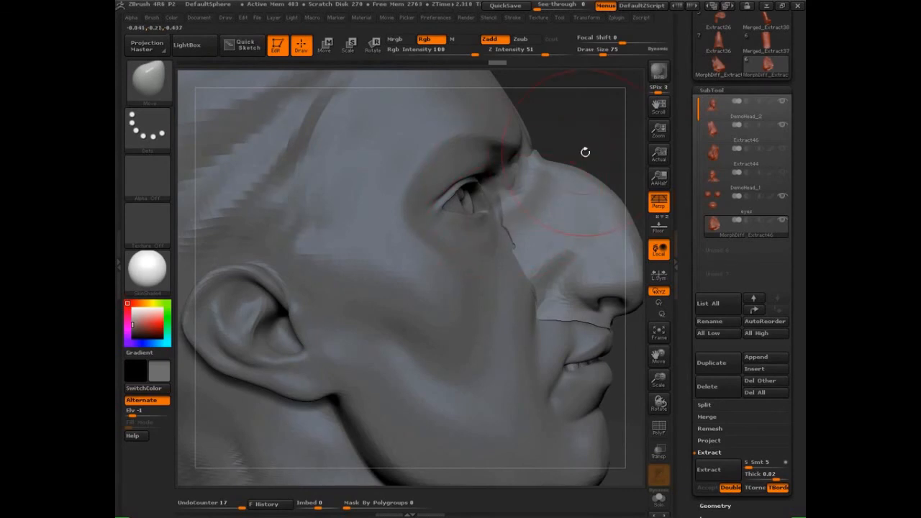
pyautogui.moveTo(585, 153); pyautogui.dragTo(559, 157)
pyautogui.moveTo(517, 184); pyautogui.dragTo(513, 191)
# - Refine the nose's lower side edge beside the mouth with the Move brush
pyautogui.moveTo(603, 143)
pyautogui.mouseDown()
pyautogui.moveTo(269, 317)
pyautogui.moveTo(225, 370)
pyautogui.moveTo(255, 356)
pyautogui.moveTo(267, 367)
pyautogui.mouseUp()
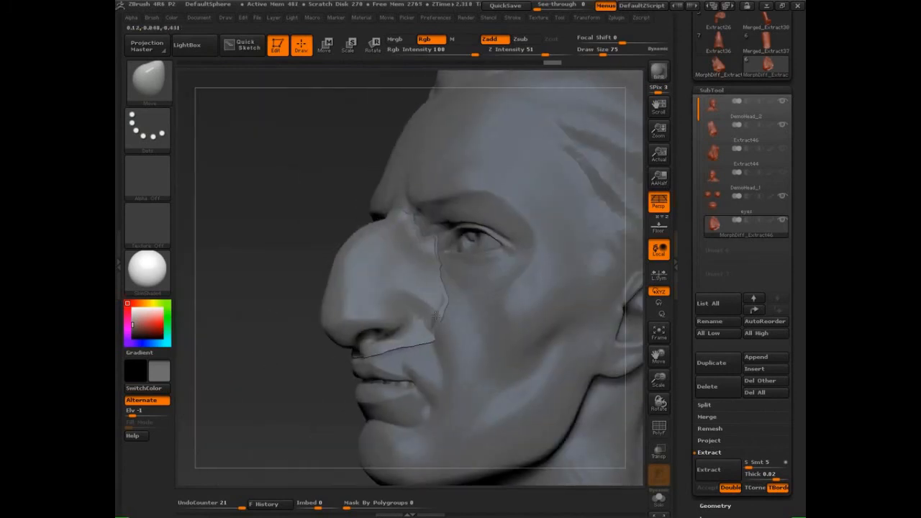
pyautogui.moveTo(442, 317); pyautogui.dragTo(426, 339)
pyautogui.moveTo(322, 374)
pyautogui.mouseDown()
pyautogui.moveTo(527, 378)
pyautogui.moveTo(504, 342)
pyautogui.mouseUp()
pyautogui.moveTo(575, 374)
pyautogui.mouseDown()
pyautogui.moveTo(490, 396)
pyautogui.moveTo(269, 374)
pyautogui.mouseUp()
# - Isolate the nose in Solo mode and inspect its hollow back and its front
pyautogui.hotkey('alt', 's')
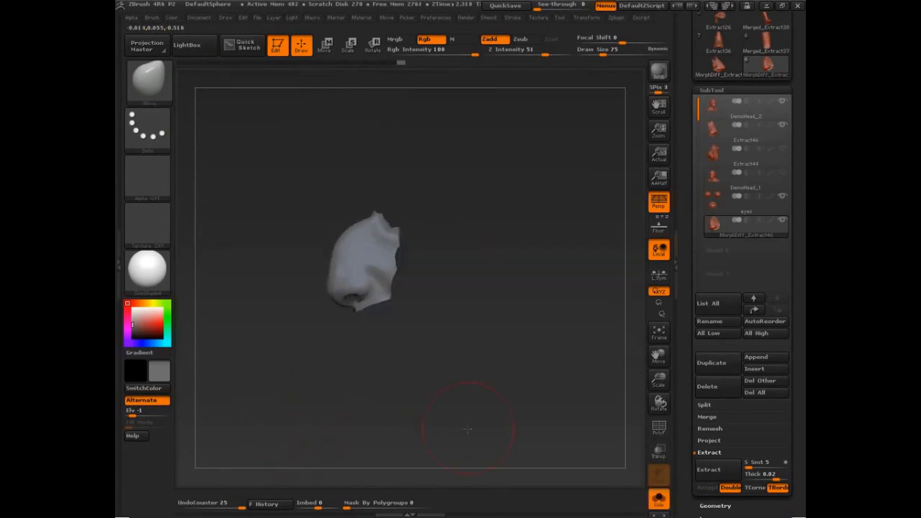
pyautogui.moveTo(468, 428); pyautogui.dragTo(405, 422)
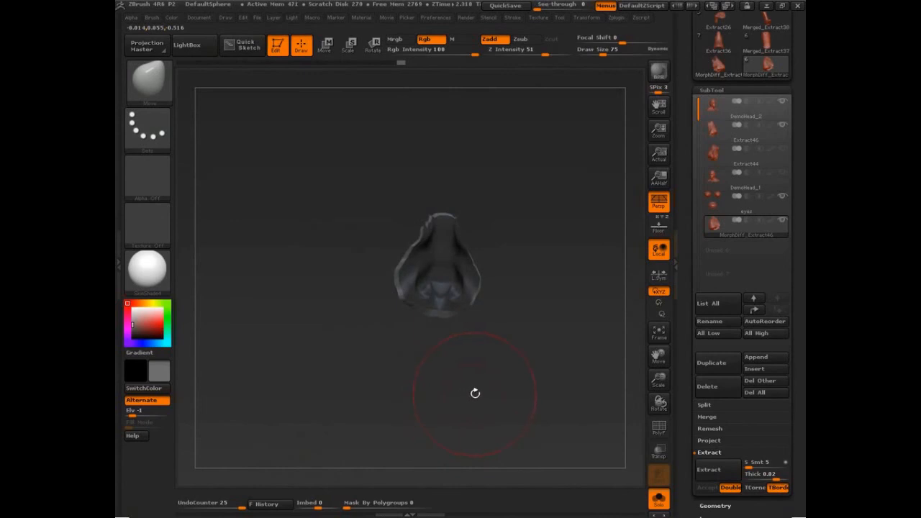
pyautogui.moveTo(475, 393); pyautogui.dragTo(456, 430)
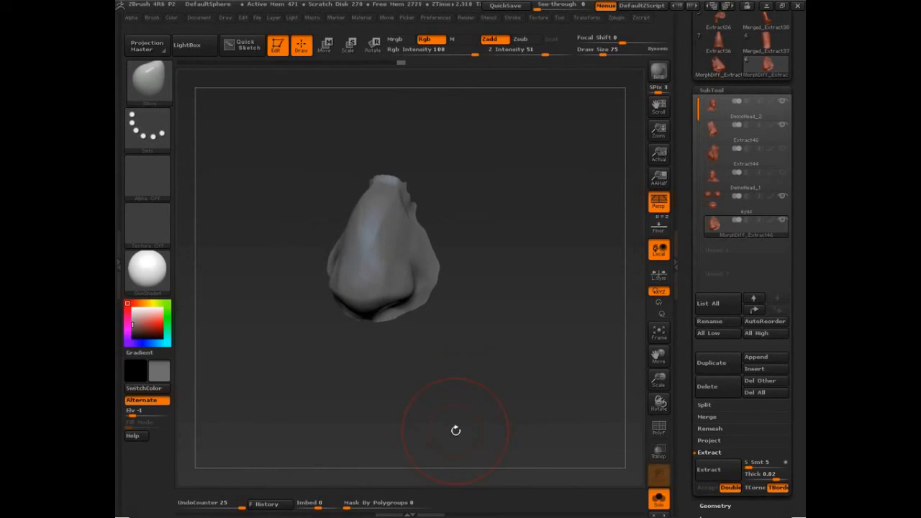
# - Annotate the nose with the workflow "3D printed", "Mold", "pour latex", "clean up", "apply", and clear the annotations
pyautogui.hotkey('ctrl', 'shift', 'd')
pyautogui.moveTo(382, 213)
pyautogui.mouseDown()
pyautogui.moveTo(390, 188)
pyautogui.moveTo(506, 124)
pyautogui.mouseUp()
pyautogui.moveTo(469, 111); pyautogui.dragTo(484, 136)
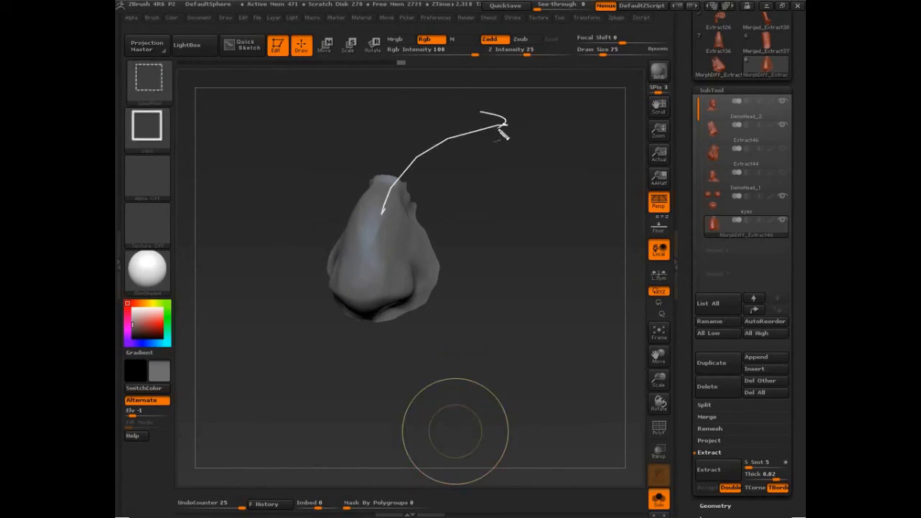
pyautogui.moveTo(520, 108)
pyautogui.mouseDown()
pyautogui.moveTo(568, 128)
pyautogui.moveTo(626, 118)
pyautogui.moveTo(643, 125)
pyautogui.moveTo(677, 97)
pyautogui.mouseUp()
pyautogui.moveTo(574, 147)
pyautogui.mouseDown()
pyautogui.moveTo(566, 191)
pyautogui.moveTo(574, 173)
pyautogui.mouseUp()
pyautogui.moveTo(512, 236)
pyautogui.mouseDown()
pyautogui.moveTo(519, 216)
pyautogui.moveTo(578, 230)
pyautogui.moveTo(591, 189)
pyautogui.mouseUp()
pyautogui.moveTo(558, 248)
pyautogui.mouseDown()
pyautogui.moveTo(566, 267)
pyautogui.moveTo(528, 301)
pyautogui.moveTo(604, 282)
pyautogui.mouseUp()
pyautogui.moveTo(545, 302); pyautogui.dragTo(543, 345)
pyautogui.moveTo(572, 330); pyautogui.dragTo(573, 343)
pyautogui.moveTo(580, 302); pyautogui.dragTo(580, 353)
pyautogui.moveTo(565, 322)
pyautogui.mouseDown()
pyautogui.moveTo(599, 320)
pyautogui.moveTo(606, 340)
pyautogui.mouseUp()
pyautogui.moveTo(609, 327)
pyautogui.mouseDown()
pyautogui.moveTo(626, 345)
pyautogui.moveTo(612, 349)
pyautogui.moveTo(556, 423)
pyautogui.mouseUp()
pyautogui.moveTo(559, 388)
pyautogui.mouseDown()
pyautogui.moveTo(560, 423)
pyautogui.moveTo(580, 420)
pyautogui.mouseUp()
pyautogui.moveTo(594, 409)
pyautogui.mouseDown()
pyautogui.moveTo(601, 417)
pyautogui.moveTo(656, 403)
pyautogui.moveTo(638, 426)
pyautogui.moveTo(598, 441)
pyautogui.moveTo(575, 473)
pyautogui.mouseUp()
pyautogui.moveTo(583, 459)
pyautogui.mouseDown()
pyautogui.moveTo(586, 497)
pyautogui.moveTo(587, 475)
pyautogui.mouseUp()
pyautogui.moveTo(600, 457)
pyautogui.mouseDown()
pyautogui.moveTo(604, 497)
pyautogui.moveTo(610, 475)
pyautogui.mouseUp()
pyautogui.moveTo(617, 454); pyautogui.dragTo(612, 478)
pyautogui.moveTo(628, 430); pyautogui.dragTo(626, 470)
pyautogui.moveTo(635, 460); pyautogui.dragTo(648, 503)
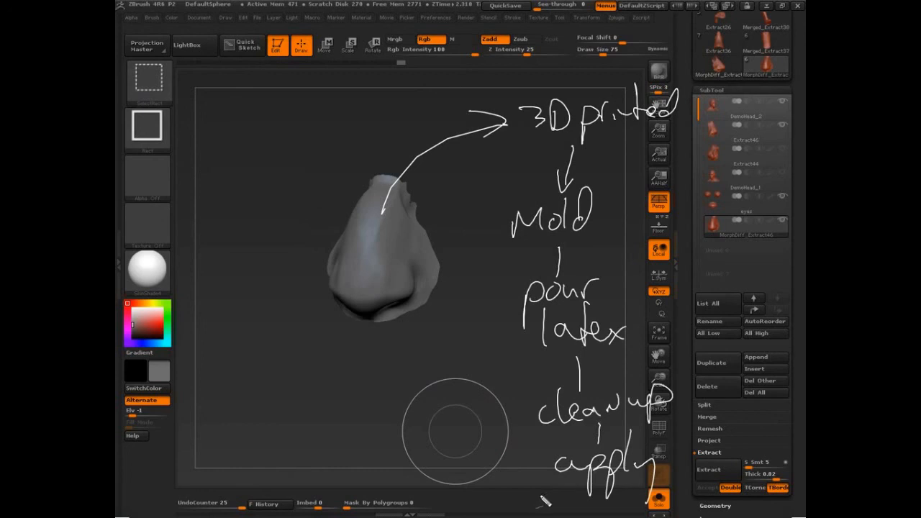
pyautogui.press('Escape')
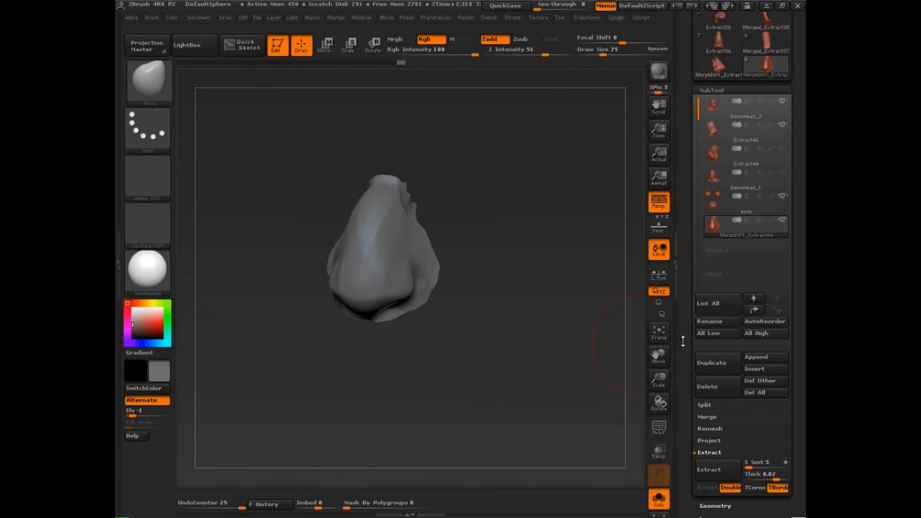
# - Review the Create Difference Mesh option and inspect the nose's side edge up close
pyautogui.moveTo(682, 321); pyautogui.dragTo(716, 196)
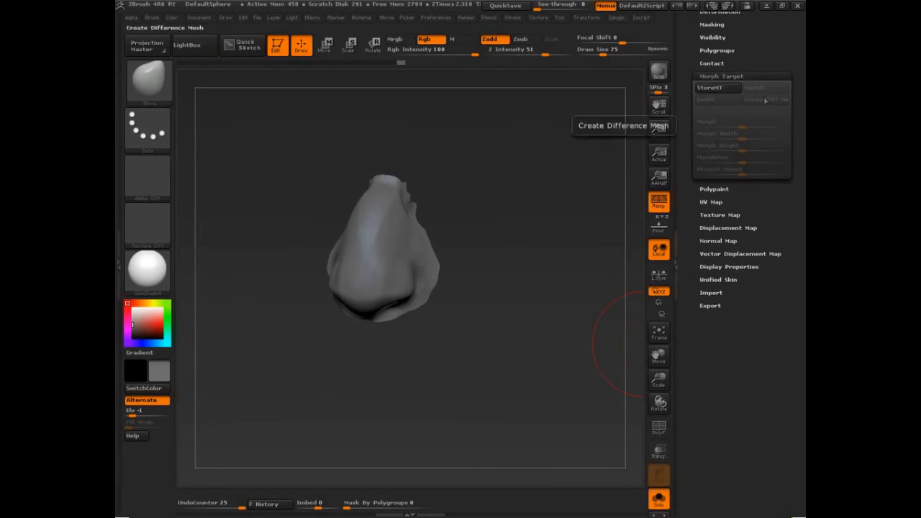
pyautogui.click(723, 75)
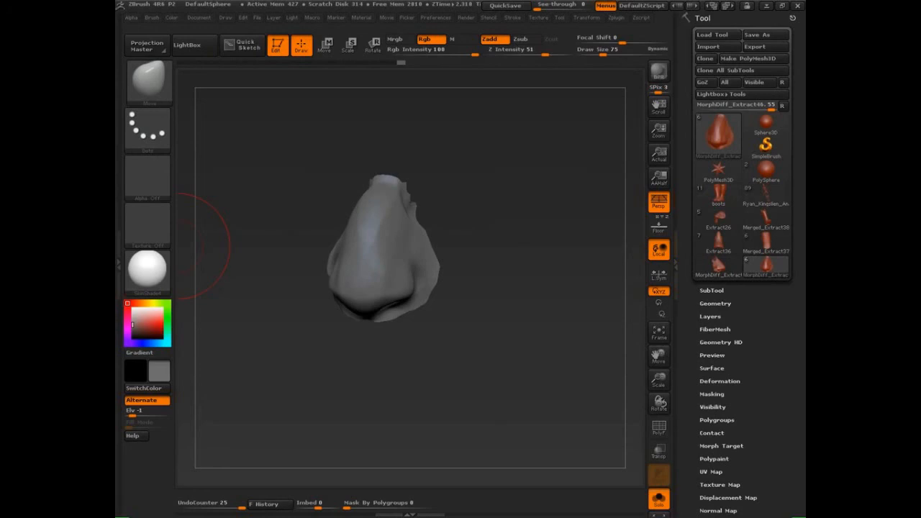
pyautogui.moveTo(553, 316); pyautogui.dragTo(537, 302)
pyautogui.moveTo(538, 348); pyautogui.dragTo(602, 358)
pyautogui.moveTo(625, 324)
pyautogui.mouseDown()
pyautogui.moveTo(497, 351)
pyautogui.moveTo(499, 376)
pyautogui.moveTo(472, 391)
pyautogui.moveTo(542, 403)
pyautogui.moveTo(536, 421)
pyautogui.moveTo(548, 391)
pyautogui.mouseUp()
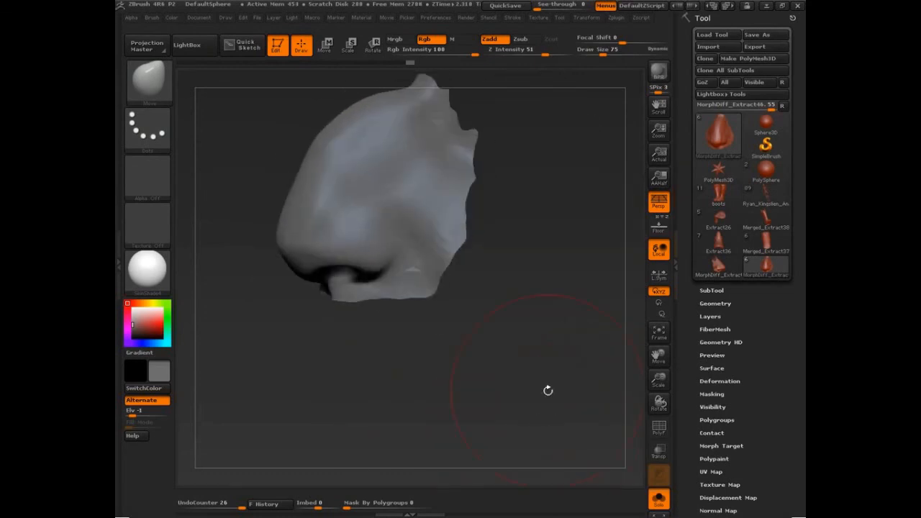
# - Annotate the nose edge as A and a sketched plane below it as B, and clear the annotations
pyautogui.hotkey('ctrl', 'shift', 'd')
pyautogui.moveTo(543, 128); pyautogui.dragTo(477, 135)
pyautogui.moveTo(487, 123); pyautogui.dragTo(498, 131)
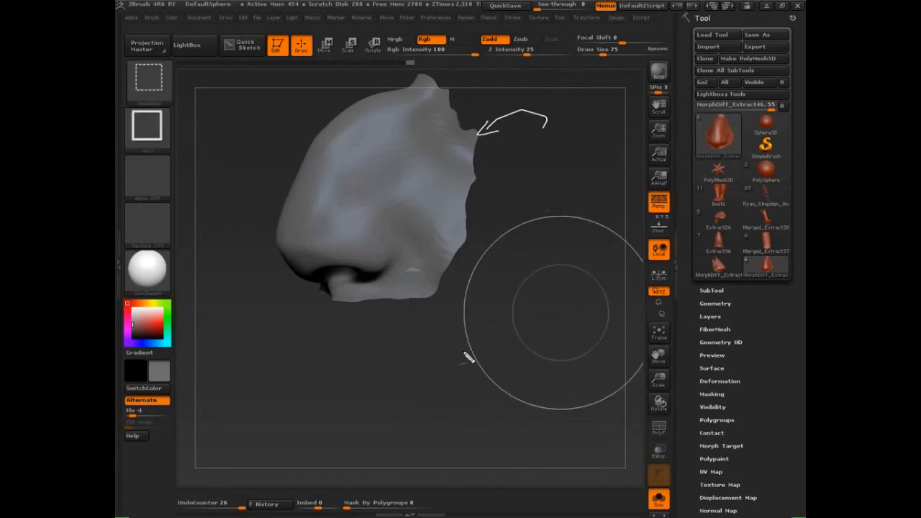
pyautogui.moveTo(365, 415); pyautogui.dragTo(397, 304)
pyautogui.moveTo(393, 295); pyautogui.dragTo(506, 284)
pyautogui.moveTo(514, 284); pyautogui.dragTo(460, 414)
pyautogui.moveTo(357, 428); pyautogui.dragTo(475, 411)
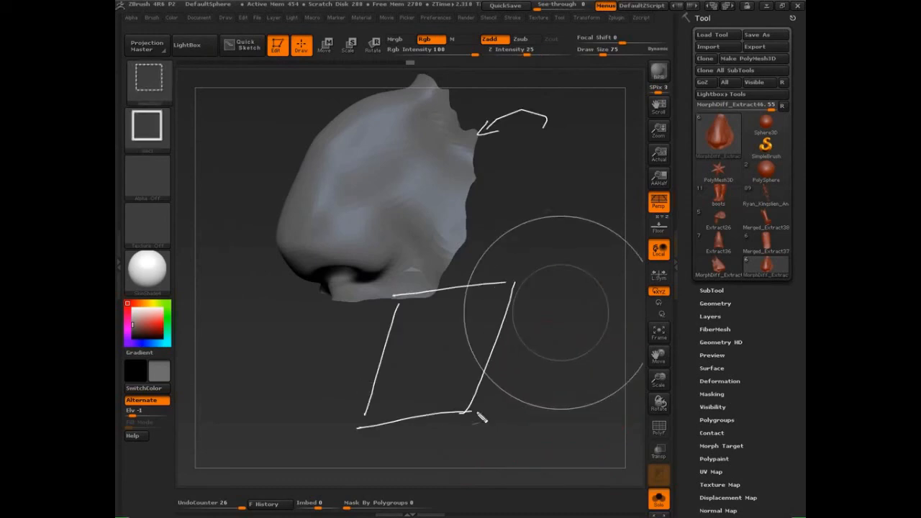
pyautogui.moveTo(589, 228)
pyautogui.mouseDown()
pyautogui.moveTo(547, 250)
pyautogui.moveTo(558, 282)
pyautogui.mouseUp()
pyautogui.moveTo(561, 126)
pyautogui.mouseDown()
pyautogui.moveTo(570, 93)
pyautogui.moveTo(578, 127)
pyautogui.mouseUp()
pyautogui.moveTo(564, 115); pyautogui.dragTo(576, 113)
pyautogui.moveTo(603, 242)
pyautogui.mouseDown()
pyautogui.moveTo(613, 205)
pyautogui.moveTo(604, 241)
pyautogui.mouseUp()
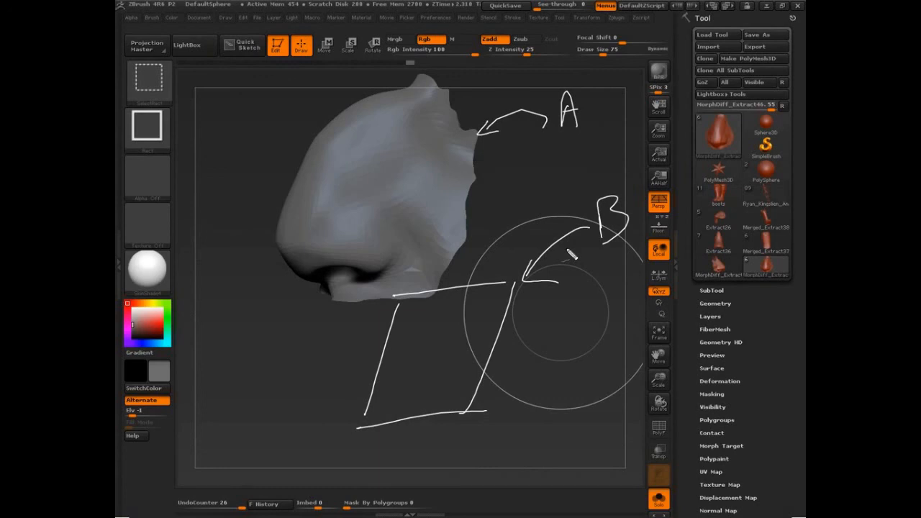
pyautogui.press('Escape')
pyautogui.moveTo(531, 350); pyautogui.dragTo(534, 344)
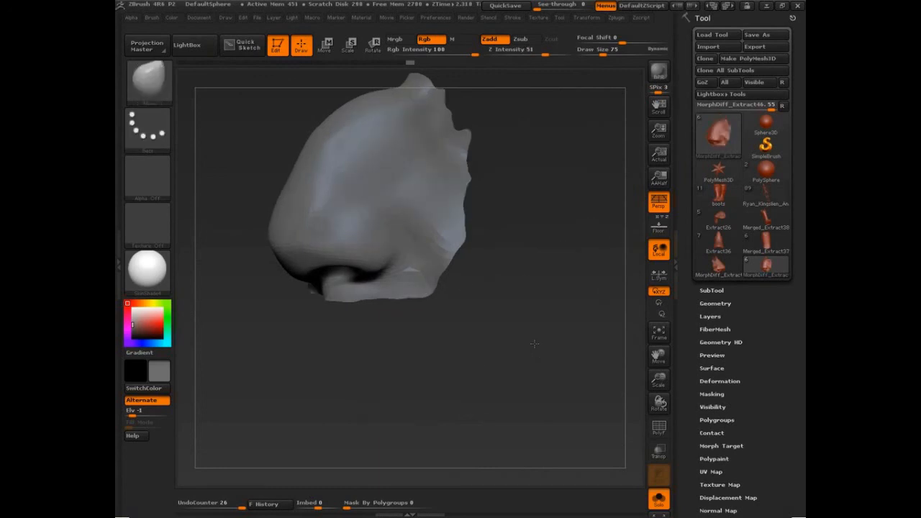
# - Switch to the Plane3D tool, convert it to a PolyMesh3D and fit the whole plane in view
pyautogui.click(716, 144)
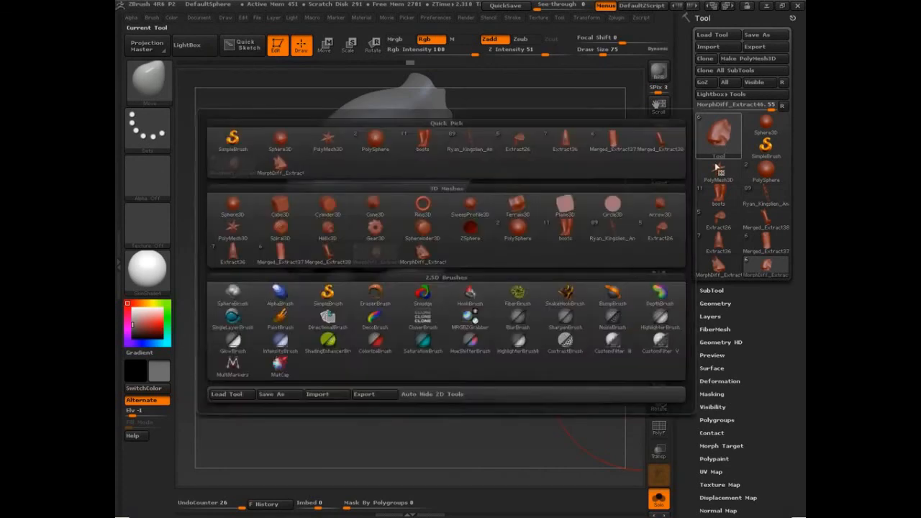
pyautogui.click(565, 205)
pyautogui.click(748, 59)
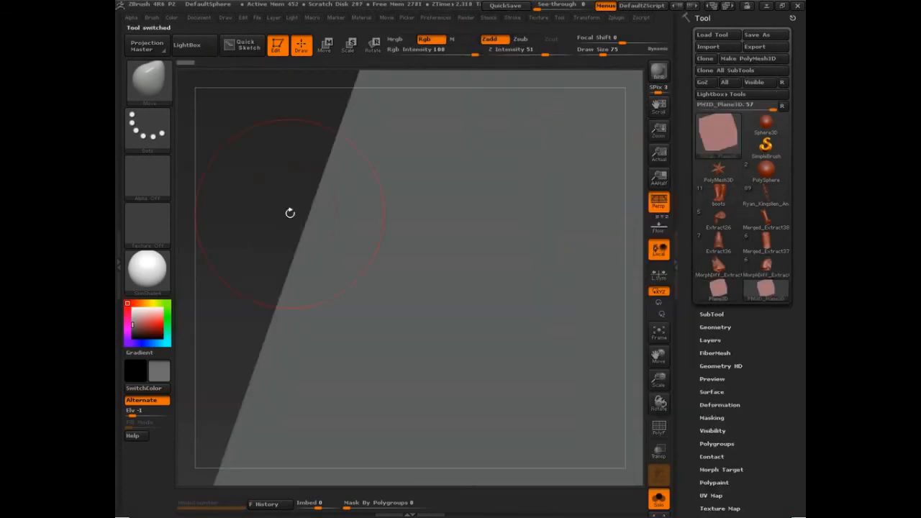
pyautogui.moveTo(290, 212); pyautogui.dragTo(637, 346)
# - Mask the plane by features using only Border, with Groups and Crease turned off
pyautogui.scroll(-5, 763, 386)
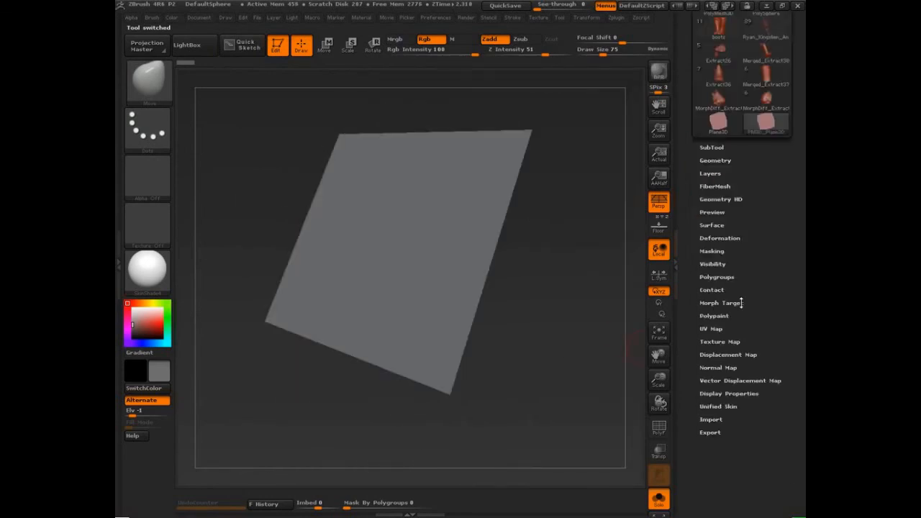
pyautogui.click(715, 251)
pyautogui.scroll(-5, 765, 205)
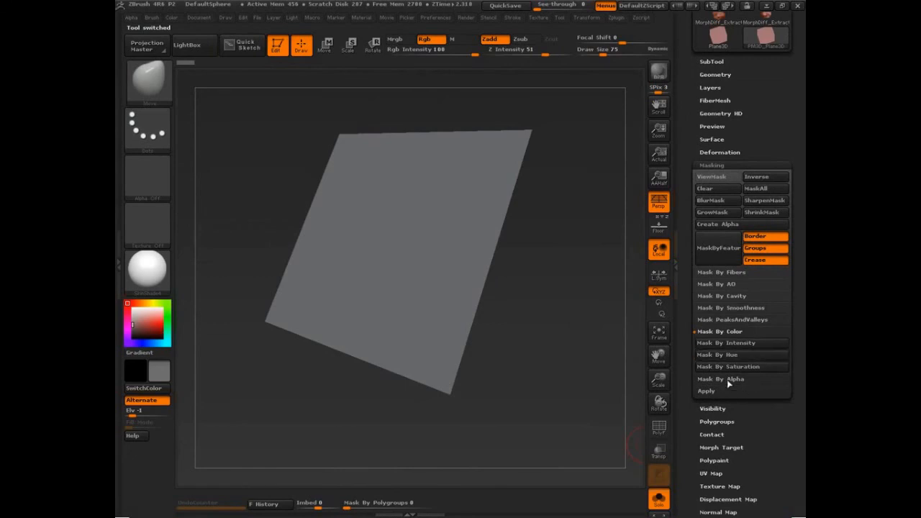
pyautogui.click(716, 392)
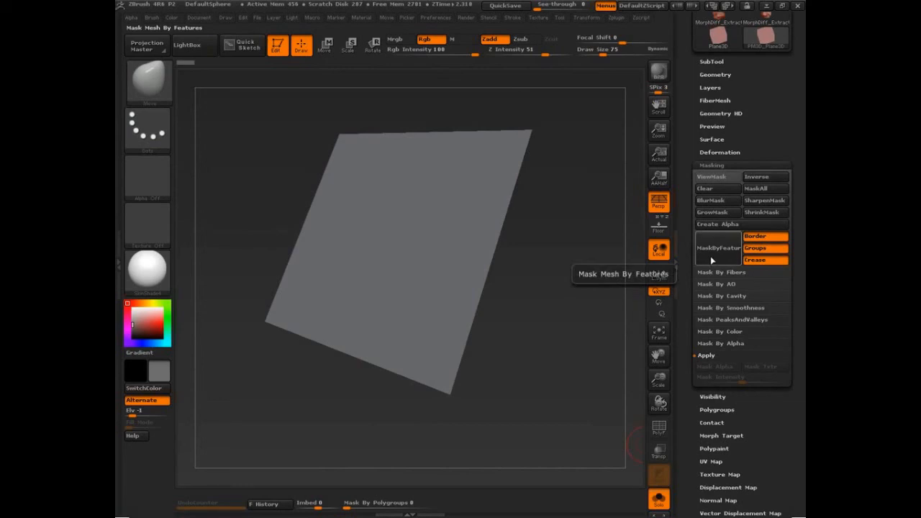
pyautogui.click(761, 248)
pyautogui.click(756, 260)
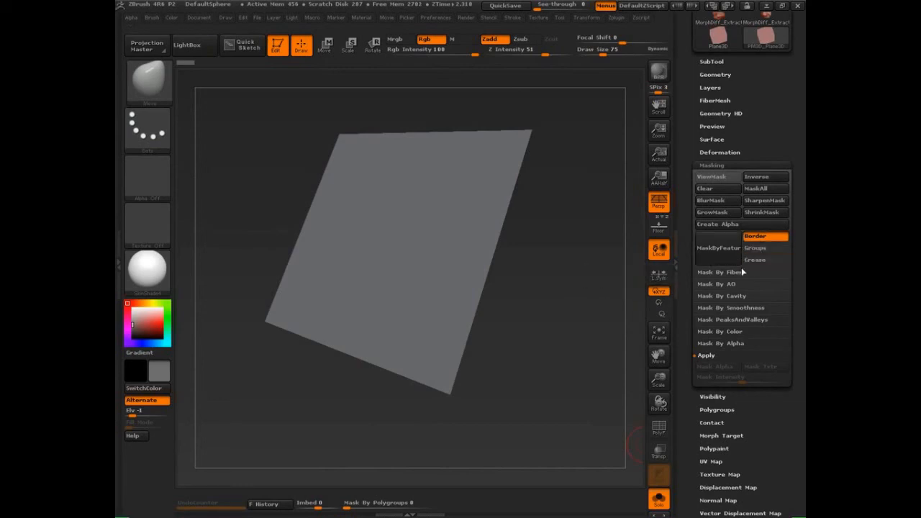
pyautogui.click(718, 249)
pyautogui.moveTo(607, 346); pyautogui.dragTo(557, 374)
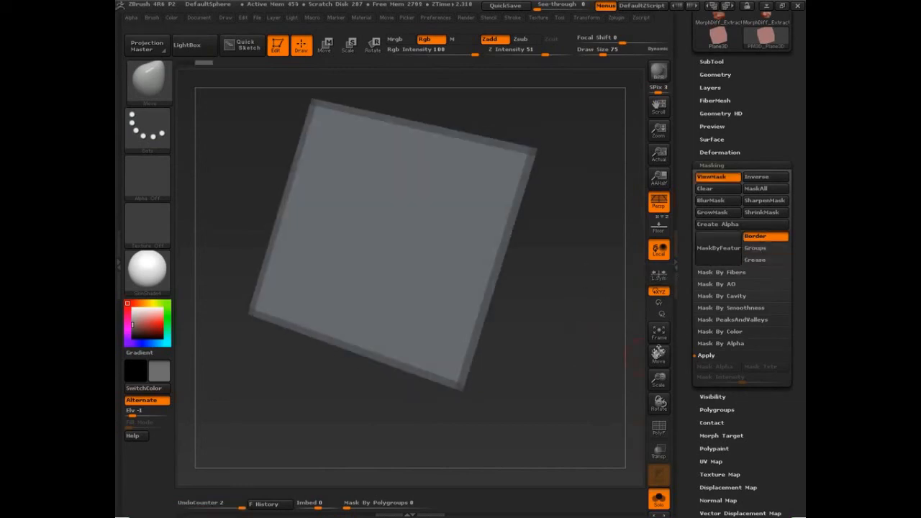
pyautogui.click(707, 258)
pyautogui.click(708, 258)
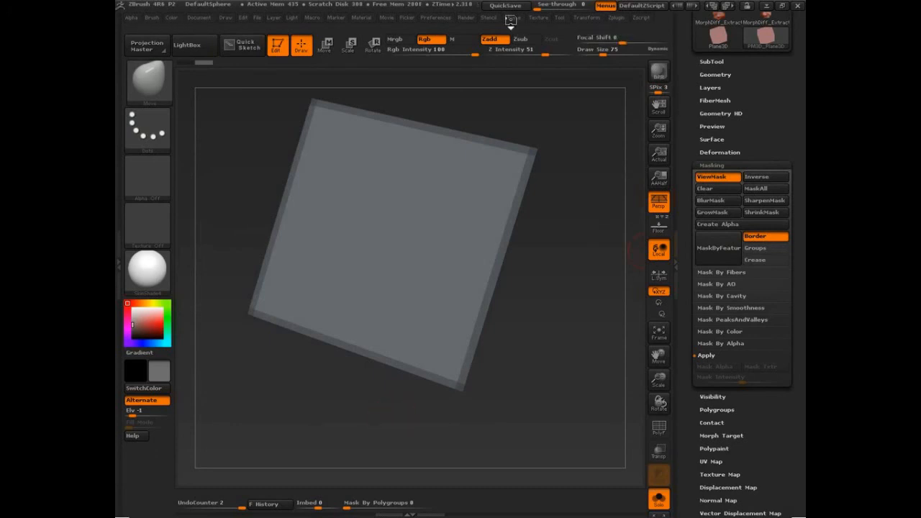
# - Examine the stroke's Curve Functions options
pyautogui.click(510, 17)
pyautogui.click(549, 205)
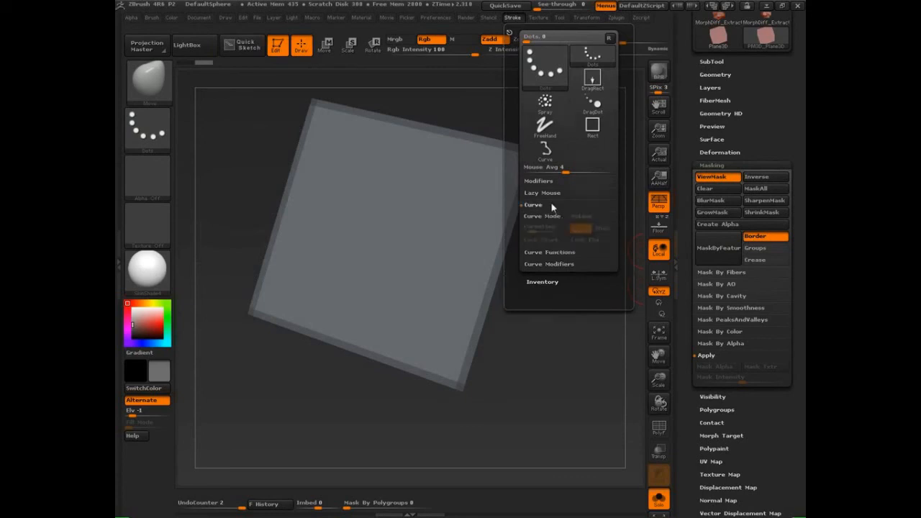
pyautogui.click(562, 252)
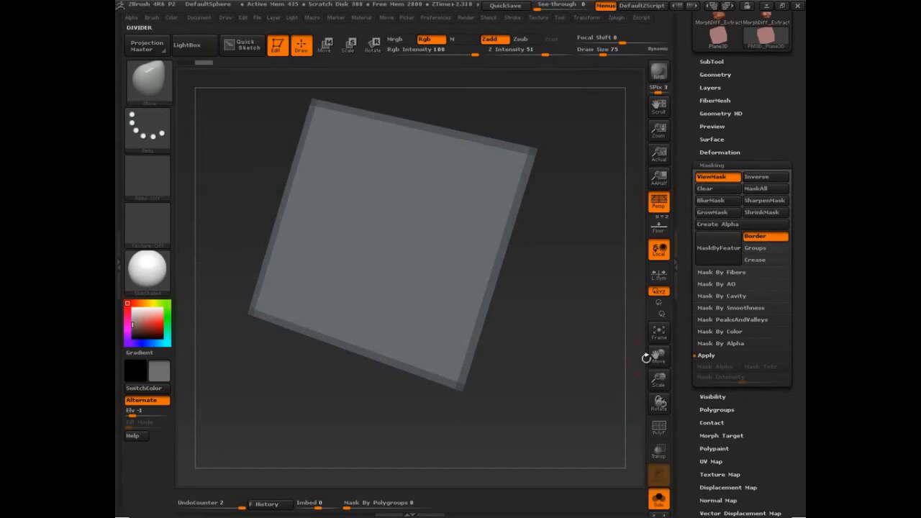
# - Clear the plane's border mask and open the Crease options in its geometry settings
pyautogui.moveTo(570, 346); pyautogui.dragTo(564, 338)
pyautogui.hotkey('ctrl', 'h')
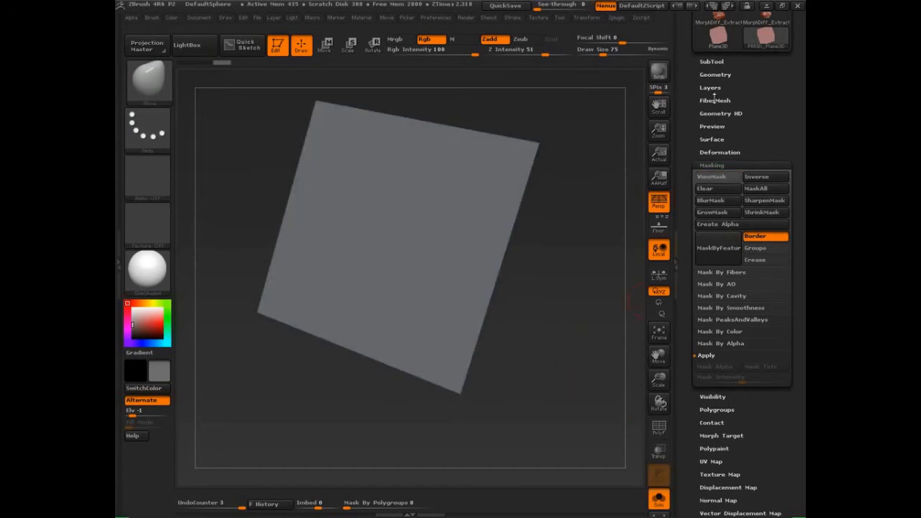
pyautogui.click(716, 75)
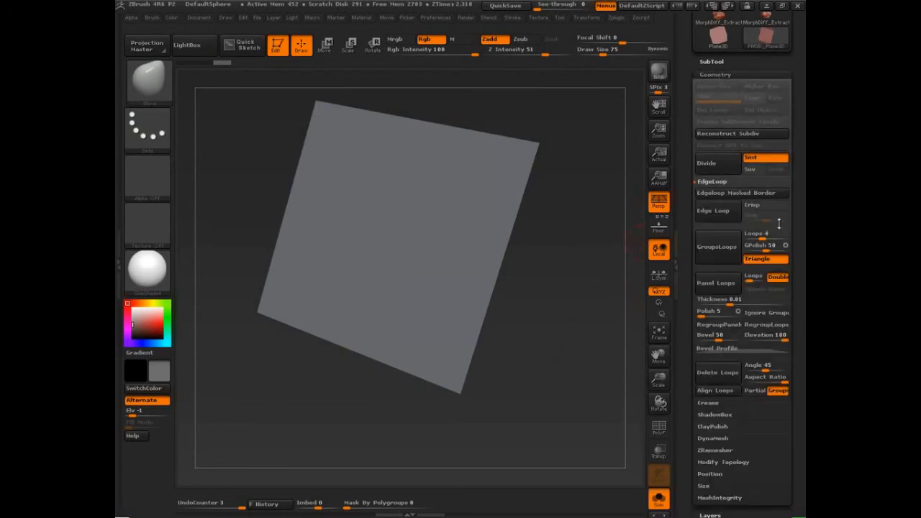
pyautogui.click(706, 184)
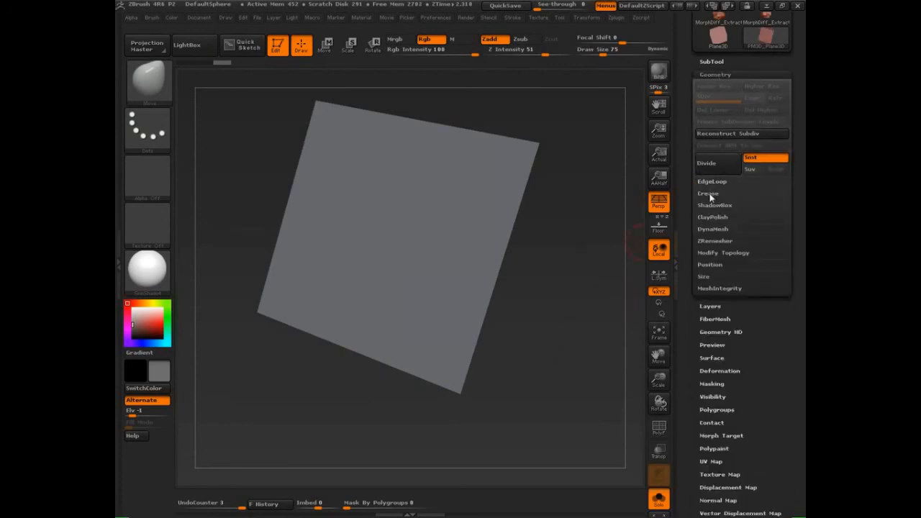
pyautogui.click(708, 195)
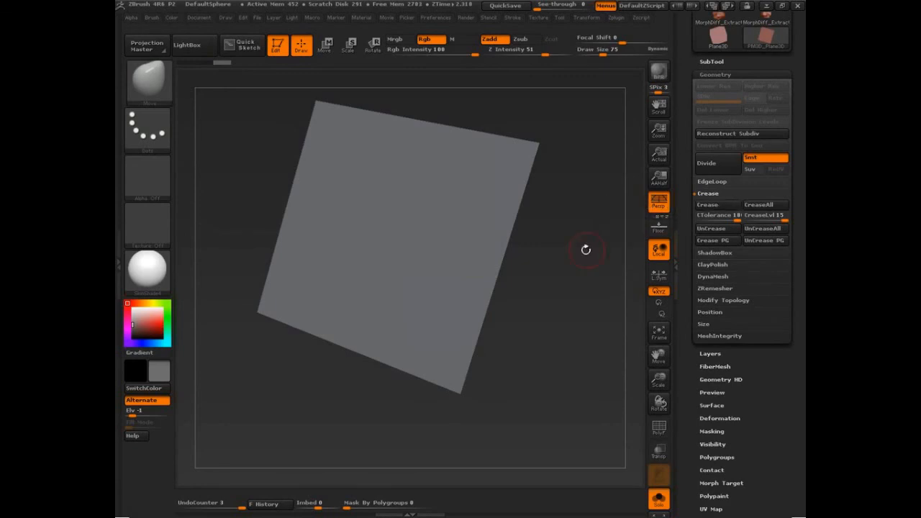
# - Show the polyframe on the plane with its lower corner and side edge in close view
pyautogui.keyDown('alt'); pyautogui.moveTo(586, 249); pyautogui.dragTo(620, 314); pyautogui.keyUp('alt')
pyautogui.moveTo(606, 444); pyautogui.dragTo(528, 288)
pyautogui.hotkey('shift', 'f')
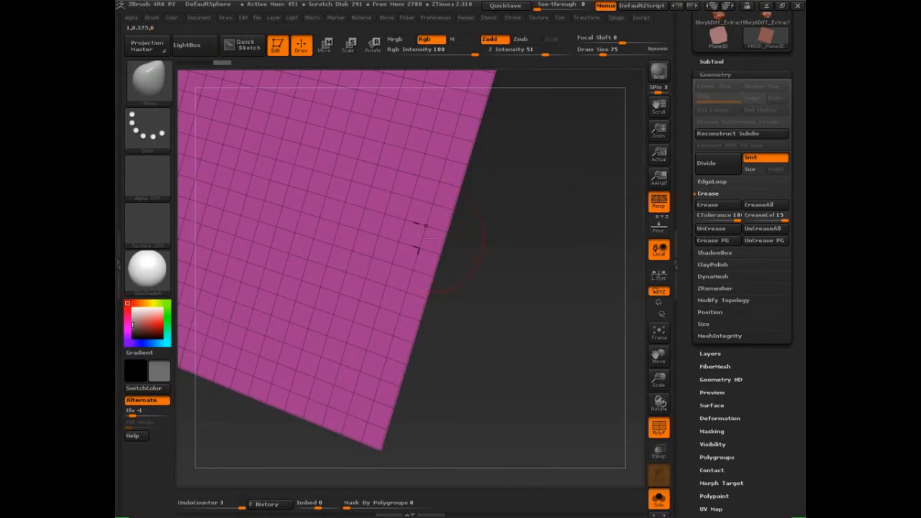
# - Set the Draw Size to 442 and try to push the unmasked plane's side edge inward with the Move brush
pyautogui.press('s')
pyautogui.moveTo(436, 229)
pyautogui.mouseDown()
pyautogui.moveTo(531, 228)
pyautogui.moveTo(414, 223)
pyautogui.mouseUp()
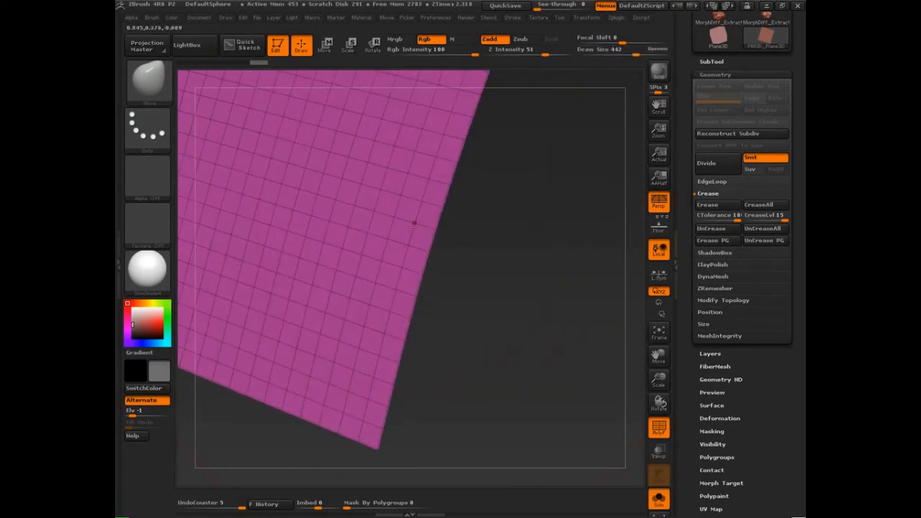
pyautogui.hotkey('ctrl', 'z')
pyautogui.hotkey('ctrl', 'shift', 'z')
pyautogui.hotkey('ctrl', 'z')
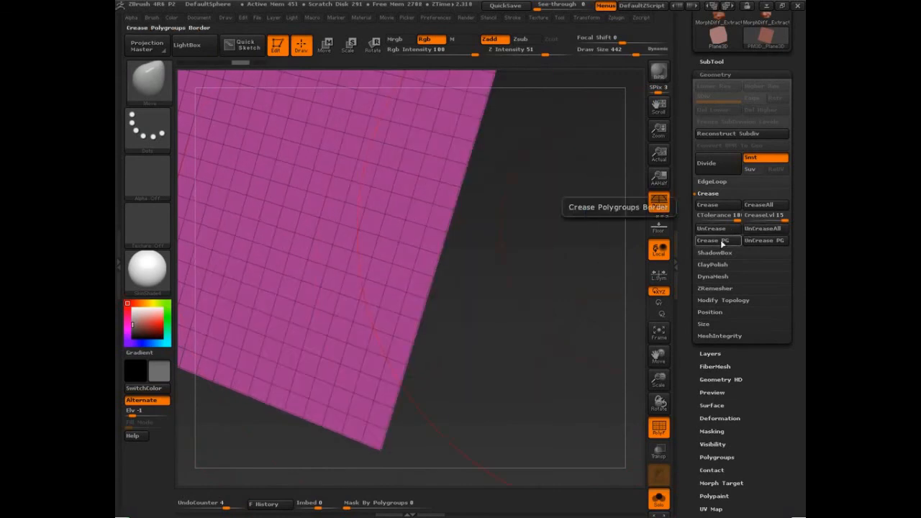
# - Try to pull the unmasked plane's side edge outward with the Move brush
pyautogui.press('ctrl')
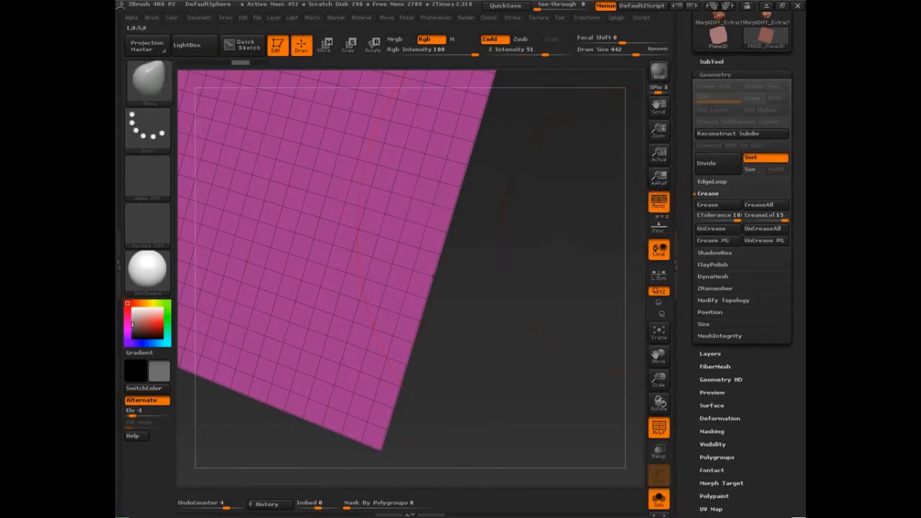
pyautogui.moveTo(440, 230); pyautogui.dragTo(546, 287)
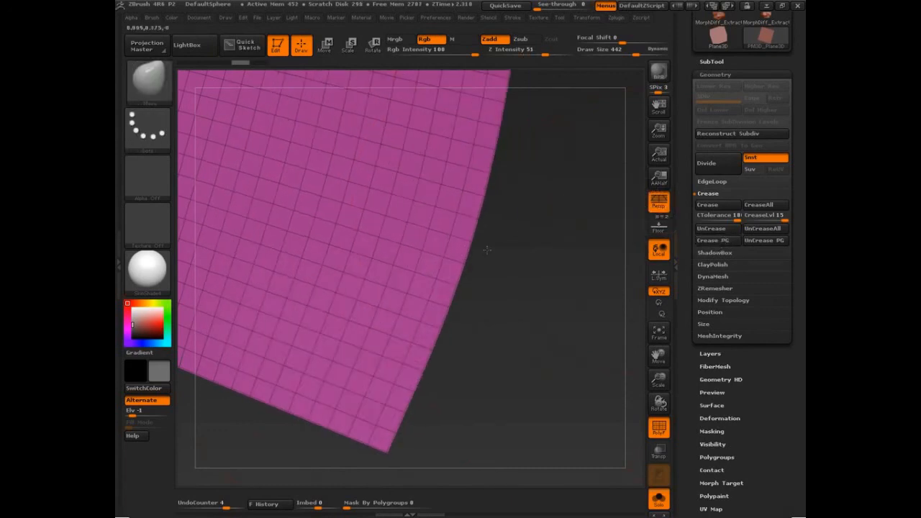
pyautogui.hotkey('ctrl', 'z')
# - Mask the plane by features using Border and try to move the area beside the masked edge with the Move brush
pyautogui.scroll(-1, 763, 410)
pyautogui.scroll(-3, 763, 409)
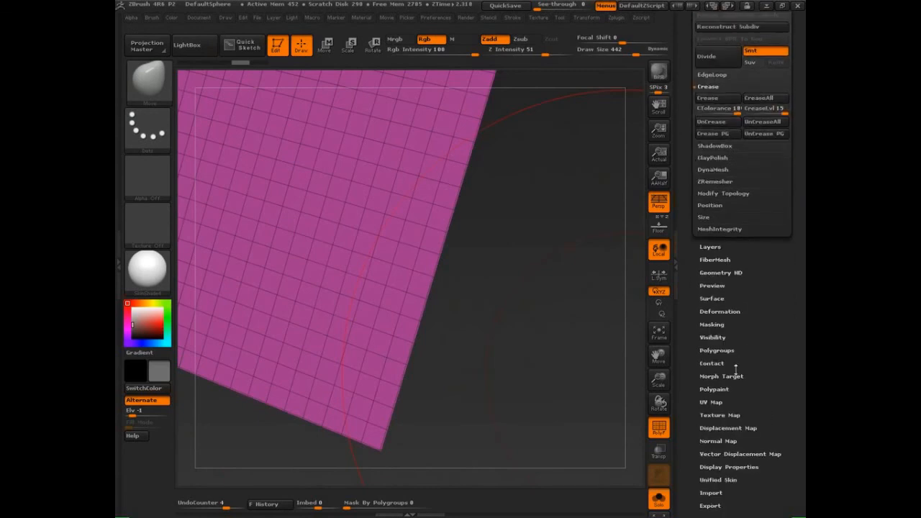
pyautogui.click(714, 328)
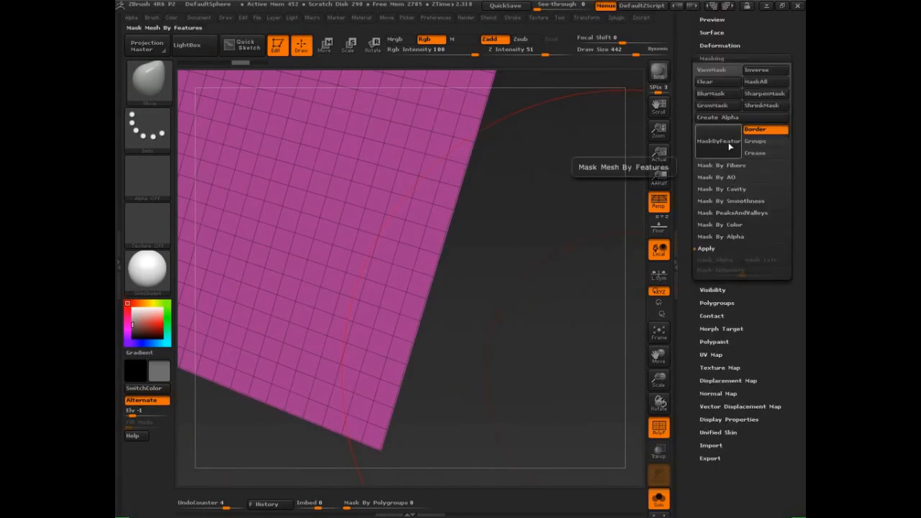
pyautogui.click(718, 141)
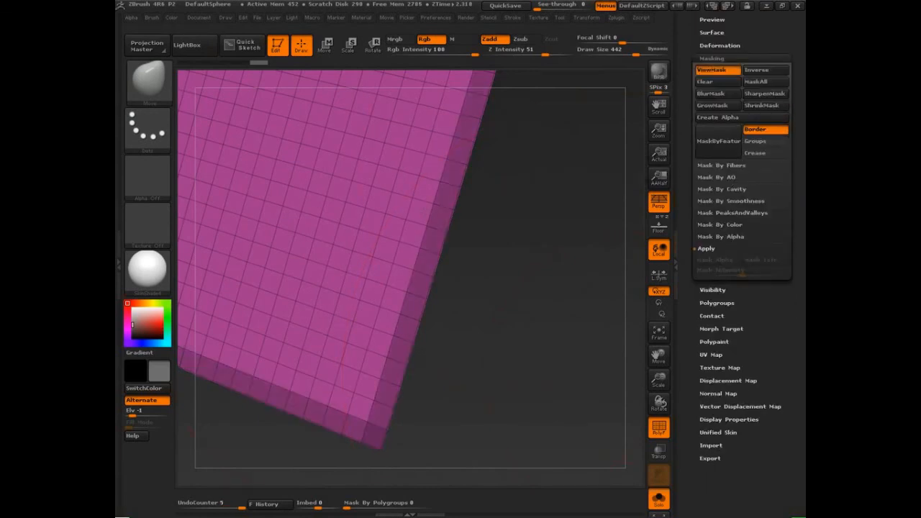
pyautogui.moveTo(425, 210)
pyautogui.mouseDown()
pyautogui.moveTo(489, 180)
pyautogui.moveTo(414, 271)
pyautogui.mouseUp()
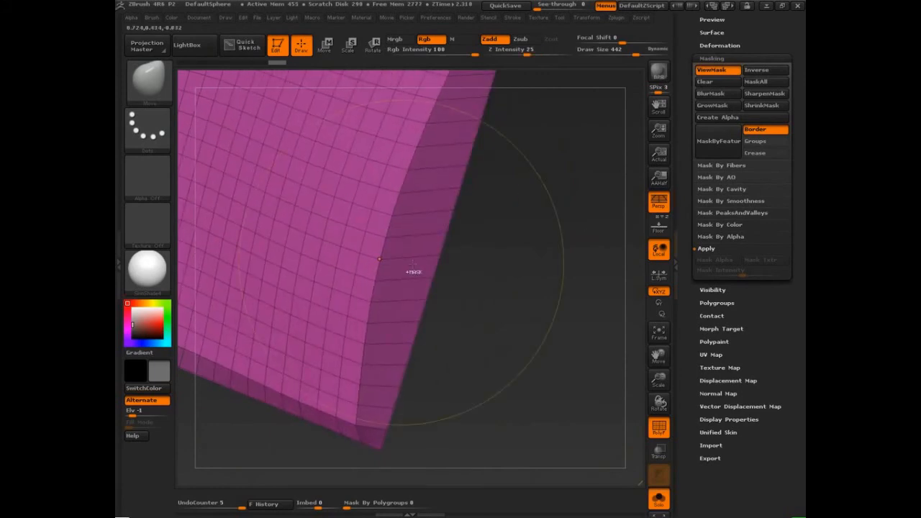
pyautogui.hotkey('ctrl', 'z')
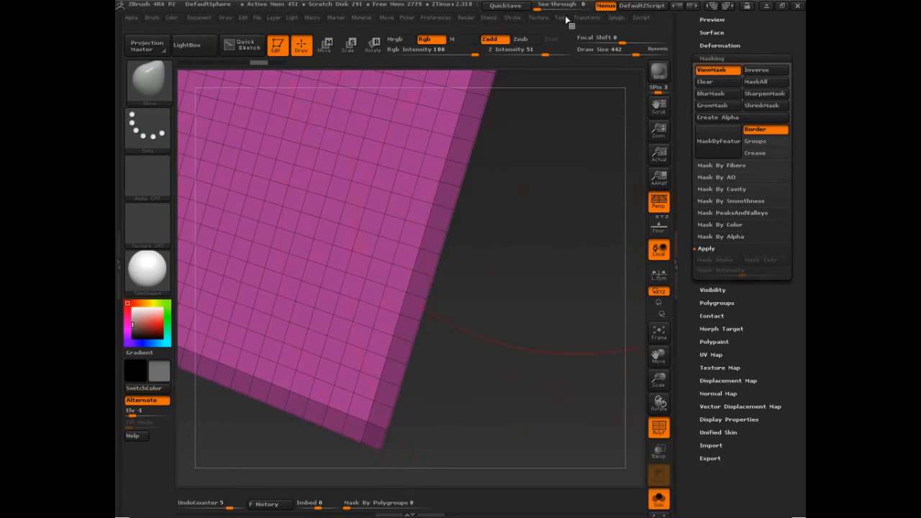
# - Turn off Polygroups and Creased edges for Frame Mesh, leaving only Border, and clear the plane's mask
pyautogui.click(513, 17)
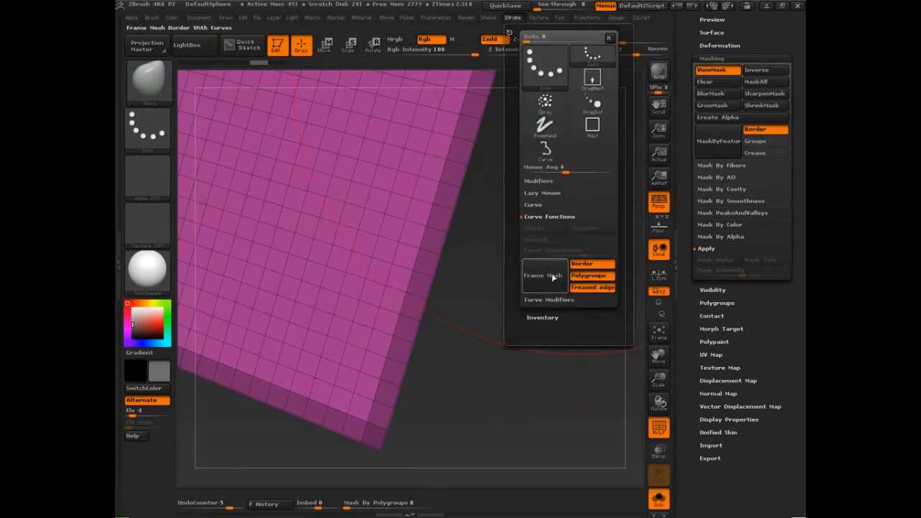
pyautogui.click(588, 275)
pyautogui.click(592, 288)
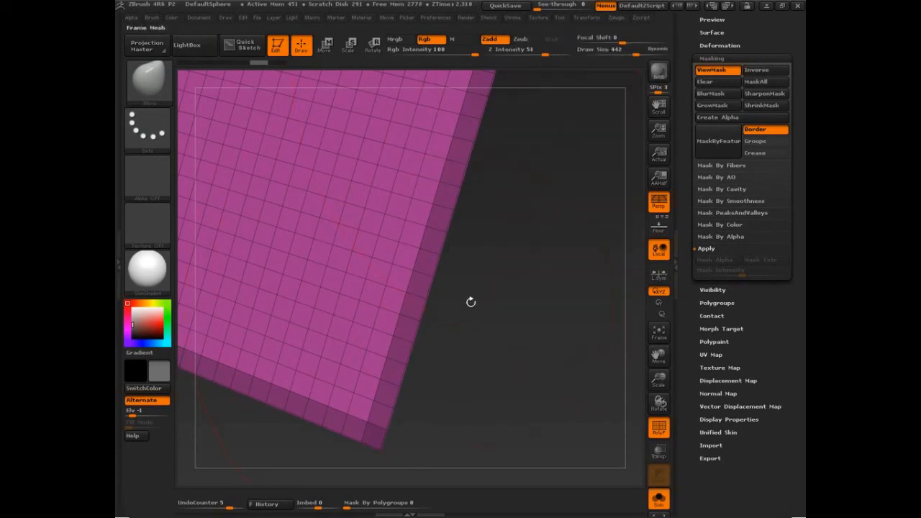
pyautogui.keyDown('ctrl'); pyautogui.moveTo(483, 323); pyautogui.dragTo(526, 337); pyautogui.keyUp('ctrl')
# - Try to frame the plane's border with curves using Frame Mesh, and undo the framing
pyautogui.click(514, 18)
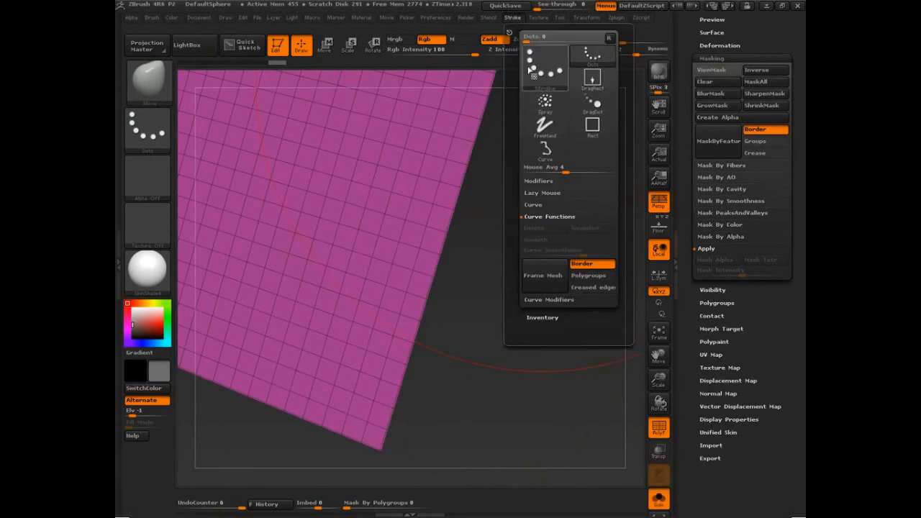
pyautogui.click(542, 278)
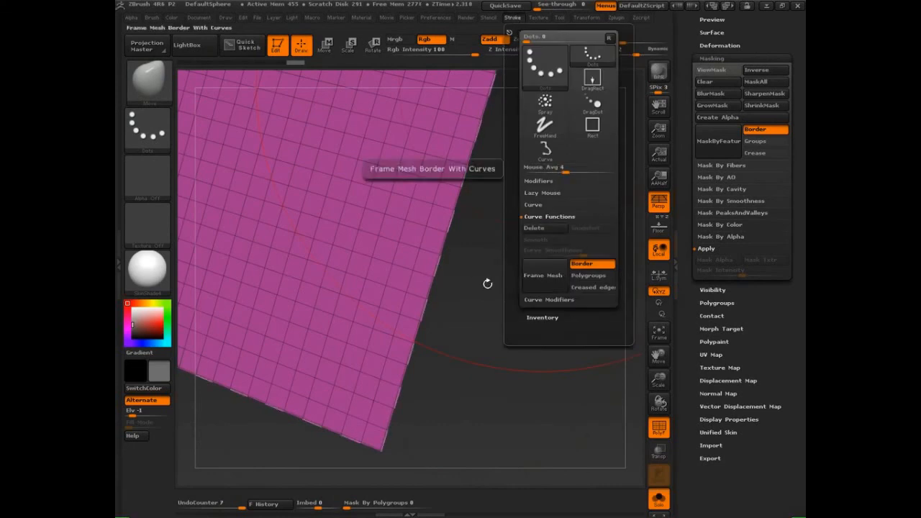
pyautogui.moveTo(433, 276)
pyautogui.mouseDown()
pyautogui.moveTo(532, 317)
pyautogui.moveTo(350, 262)
pyautogui.mouseUp()
pyautogui.hotkey('ctrl', 'z')
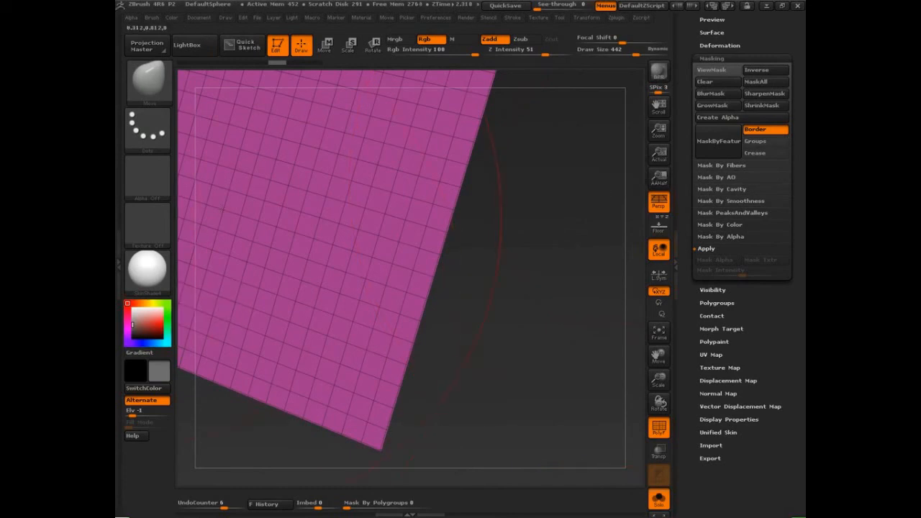
# - Mask the whole plane, try to shrink the mask repeatedly, and clear it
pyautogui.click(769, 87)
pyautogui.click(769, 106)
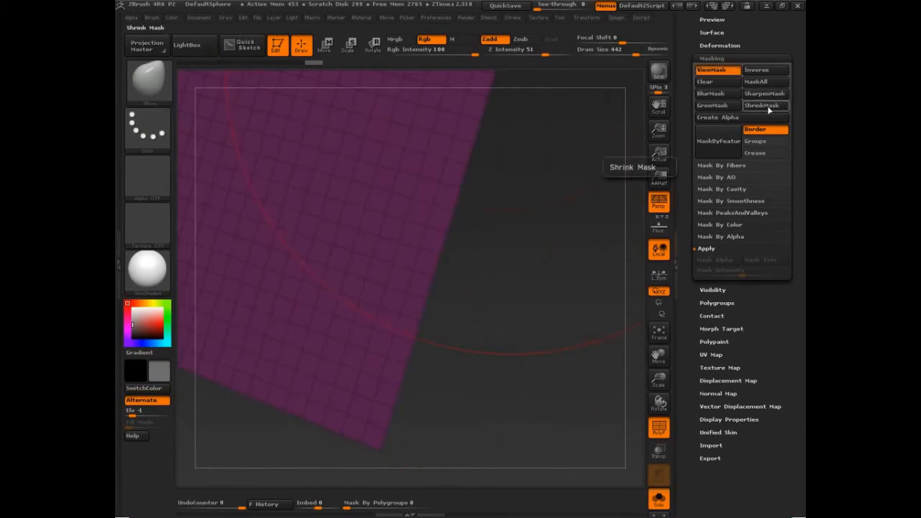
pyautogui.click(767, 109)
pyautogui.click(767, 109)
pyautogui.click(763, 109)
pyautogui.click(761, 108)
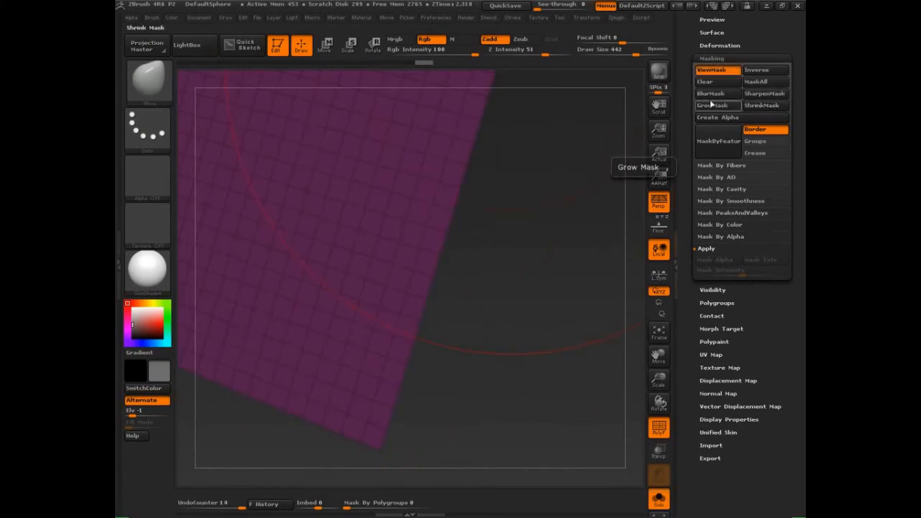
pyautogui.keyDown('ctrl'); pyautogui.click(552, 183); pyautogui.keyUp('ctrl')
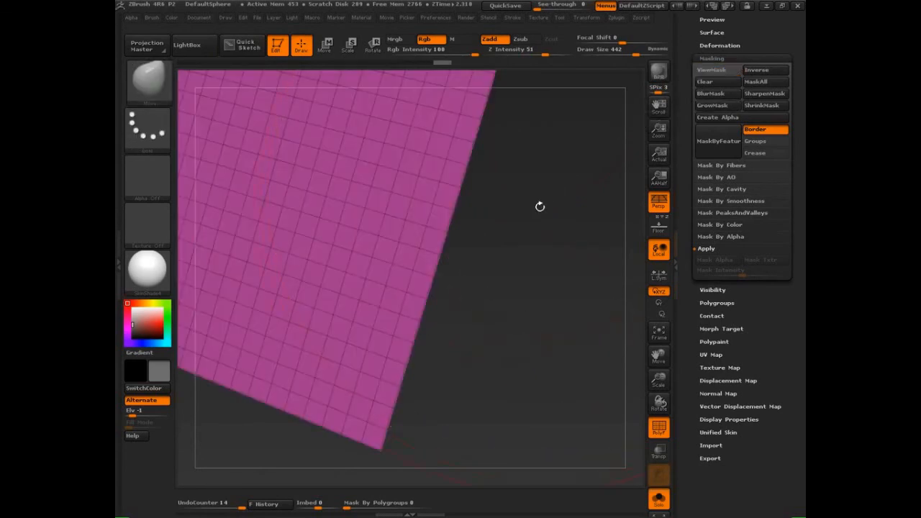
# - Paint a large round mask in the middle of the front-facing plane and grow it four times
pyautogui.moveTo(534, 210); pyautogui.dragTo(547, 248)
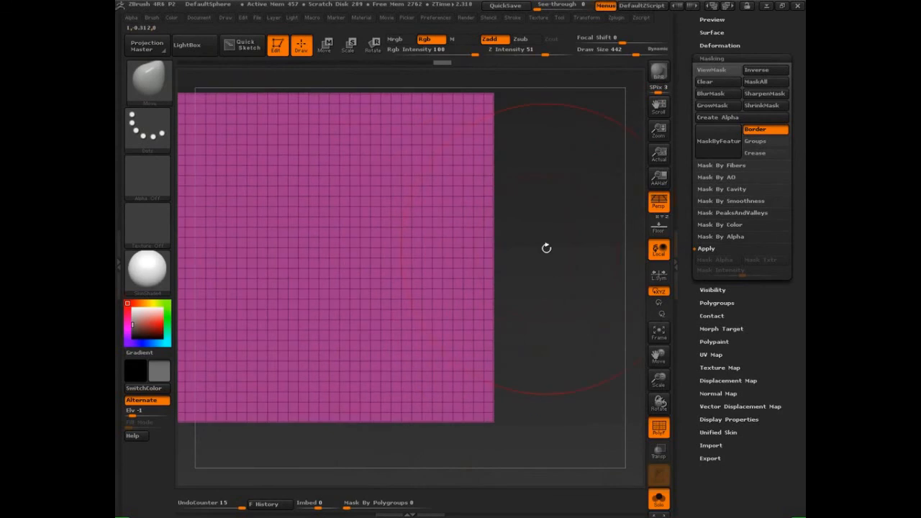
pyautogui.keyDown('ctrl'); pyautogui.click(328, 236); pyautogui.keyUp('ctrl')
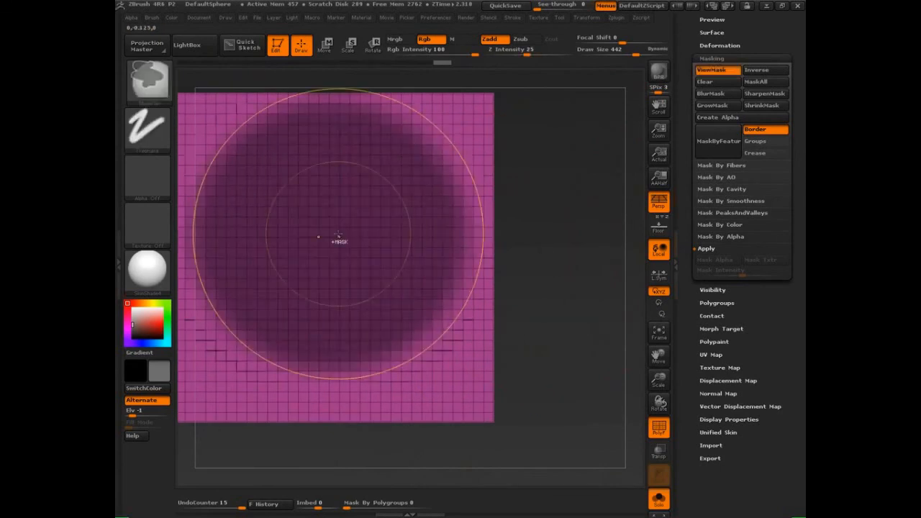
pyautogui.click(712, 106)
pyautogui.click(712, 106)
pyautogui.click(713, 106)
pyautogui.click(712, 106)
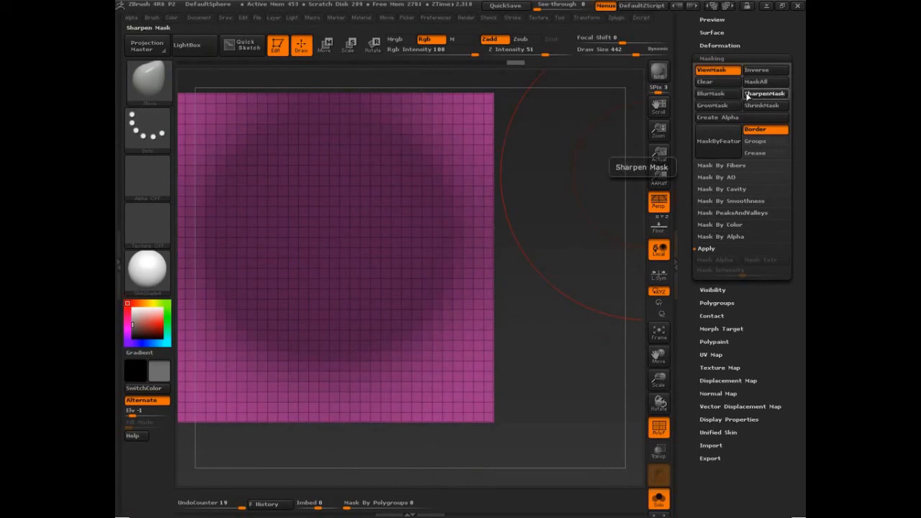
# - Sharpen and grow the round mask twice each, and clear it from the plane
pyautogui.click(747, 97)
pyautogui.click(748, 97)
pyautogui.click(707, 105)
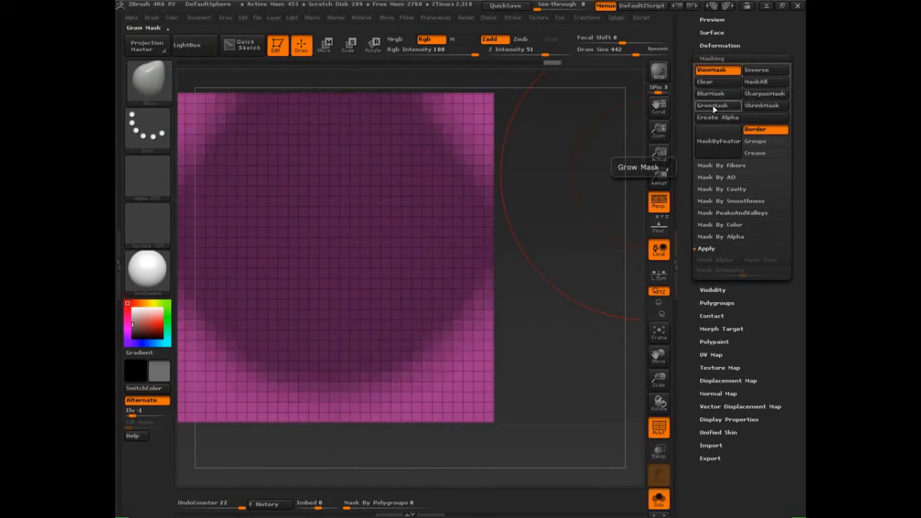
pyautogui.click(707, 105)
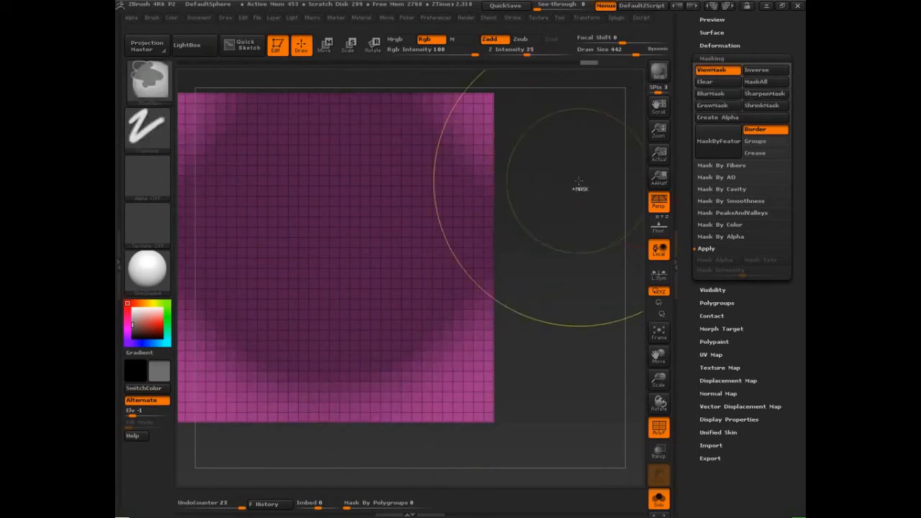
pyautogui.moveTo(580, 189)
pyautogui.keyDown('ctrl'); pyautogui.mouseDown()
pyautogui.moveTo(571, 226)
pyautogui.moveTo(583, 240)
pyautogui.moveTo(557, 231)
pyautogui.moveTo(594, 212)
pyautogui.mouseUp(); pyautogui.keyUp('ctrl')
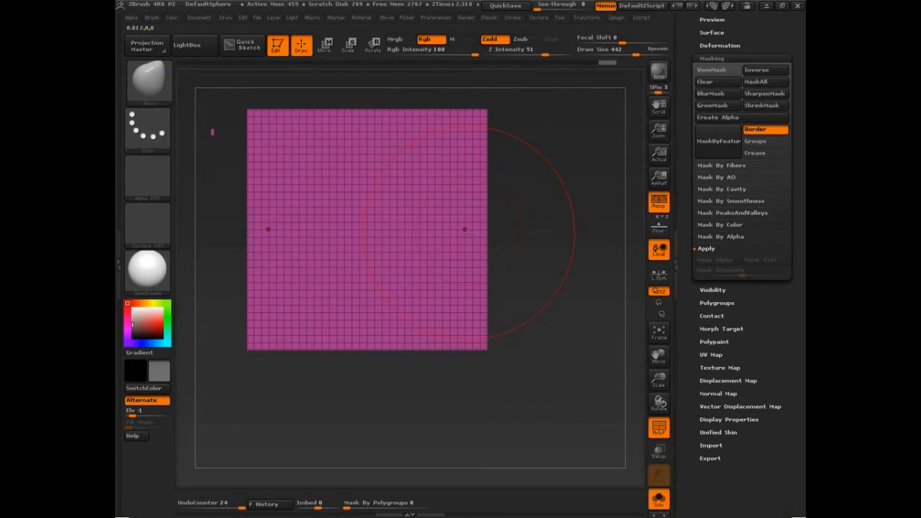
# - Open the Auto Masking options of the Move brush to examine Mask By Polygroups
pyautogui.click(151, 17)
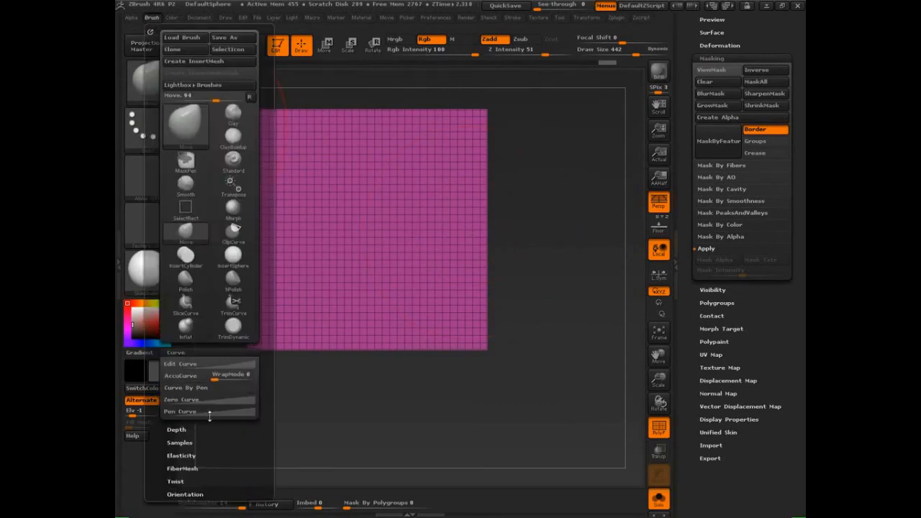
pyautogui.scroll(-5, 213, 351)
pyautogui.click(195, 262)
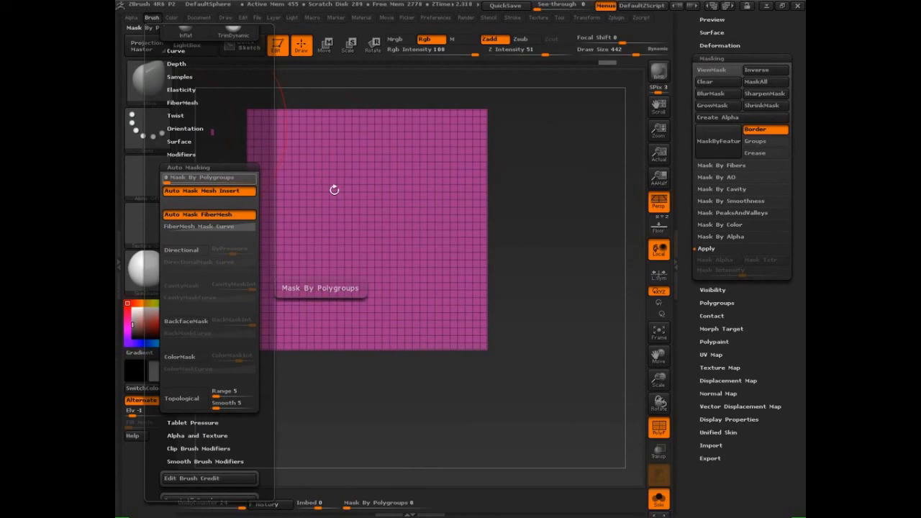
# - Switch to the Extract36 shoe in side view and set the brush's Mask By Polygroups to 100
pyautogui.moveTo(685, 152); pyautogui.dragTo(672, 248)
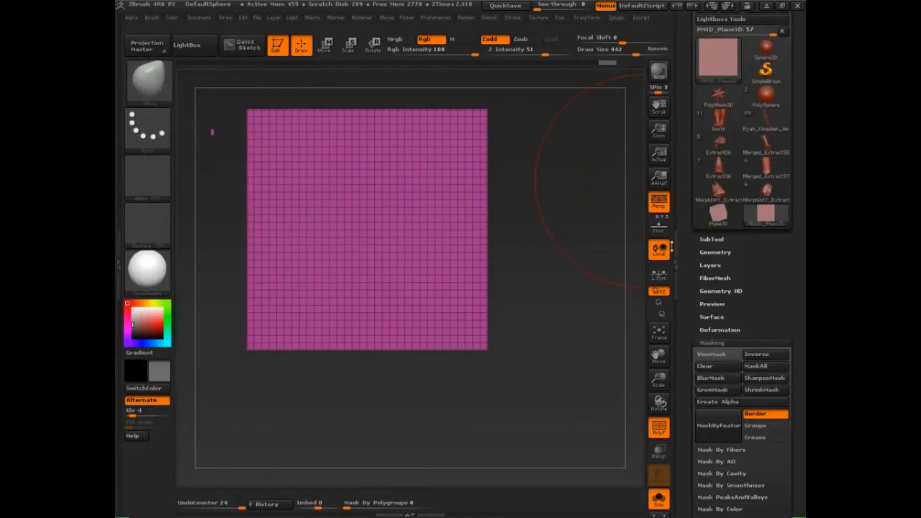
pyautogui.click(718, 192)
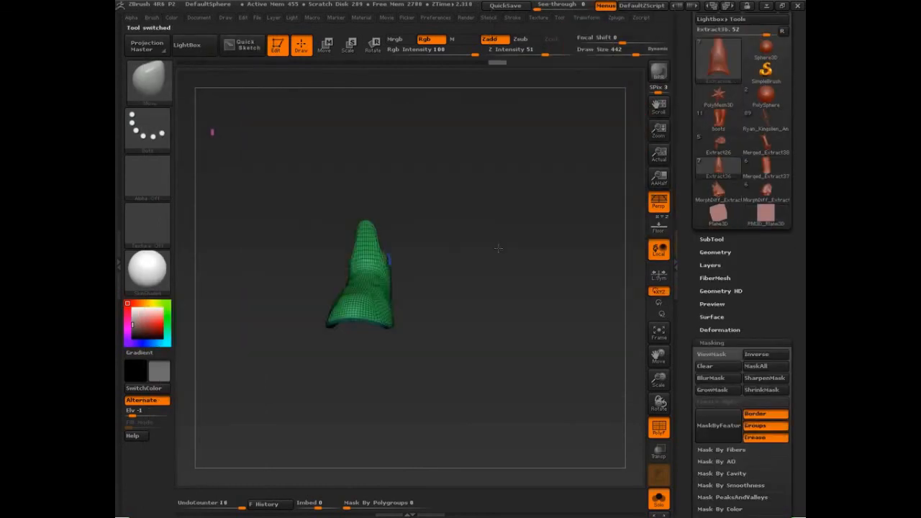
pyautogui.moveTo(498, 248); pyautogui.dragTo(510, 137)
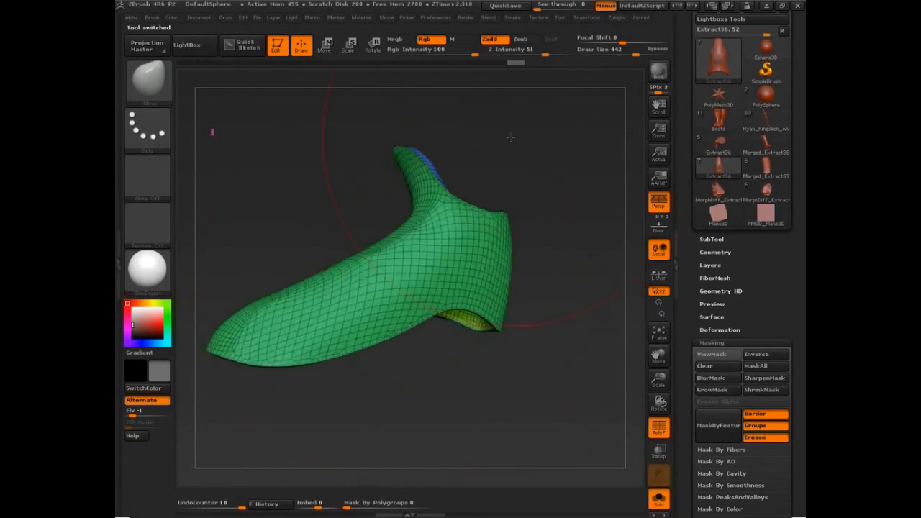
pyautogui.hotkey('ctrl', 'z')
pyautogui.click(152, 20)
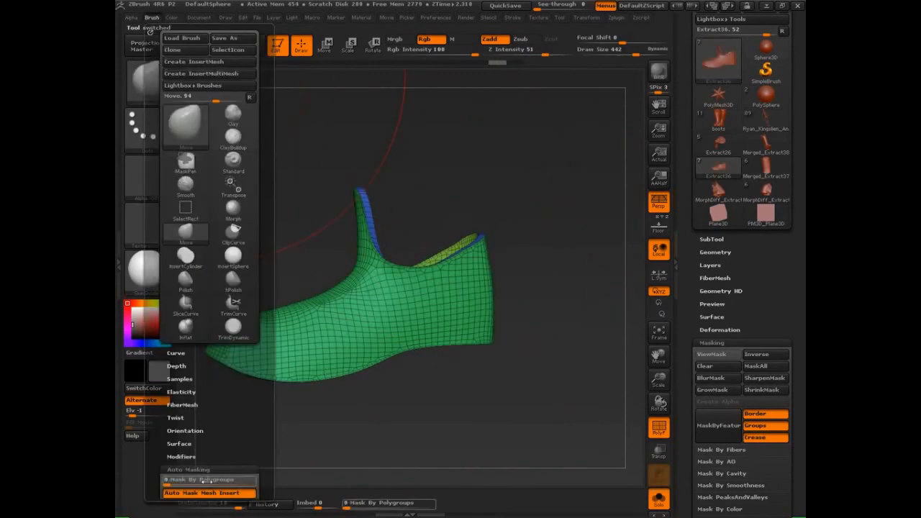
pyautogui.moveTo(205, 480); pyautogui.dragTo(255, 480)
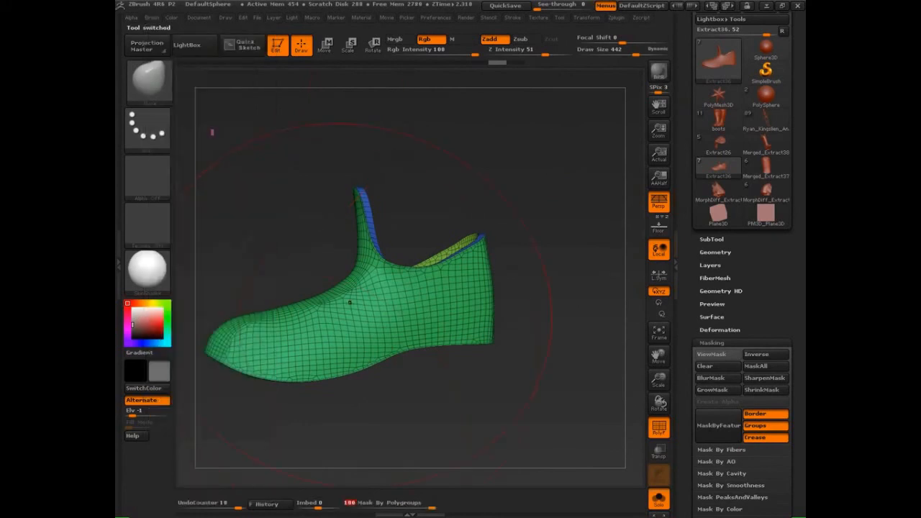
# - Open the EdgeLoop options of the shoe's geometry to examine the GroupsLoops and Panel Loops settings
pyautogui.moveTo(350, 302); pyautogui.dragTo(266, 370)
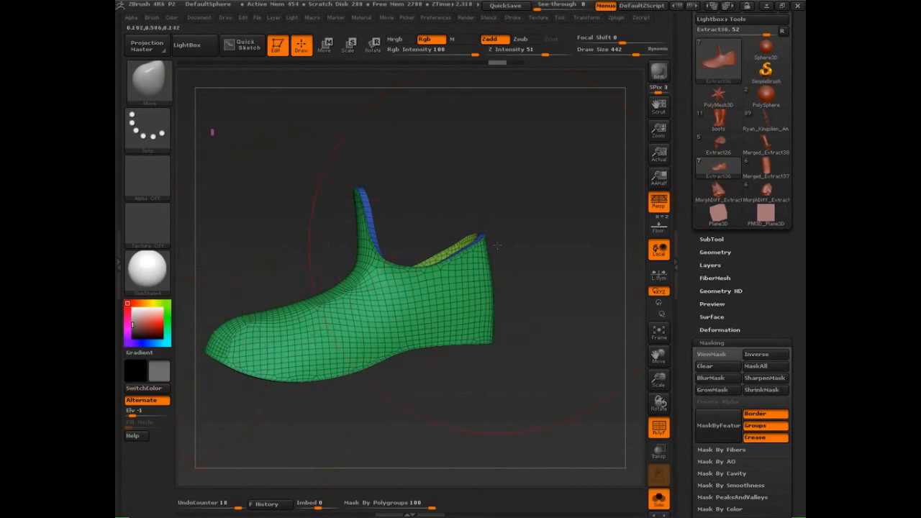
pyautogui.moveTo(496, 245); pyautogui.dragTo(534, 273)
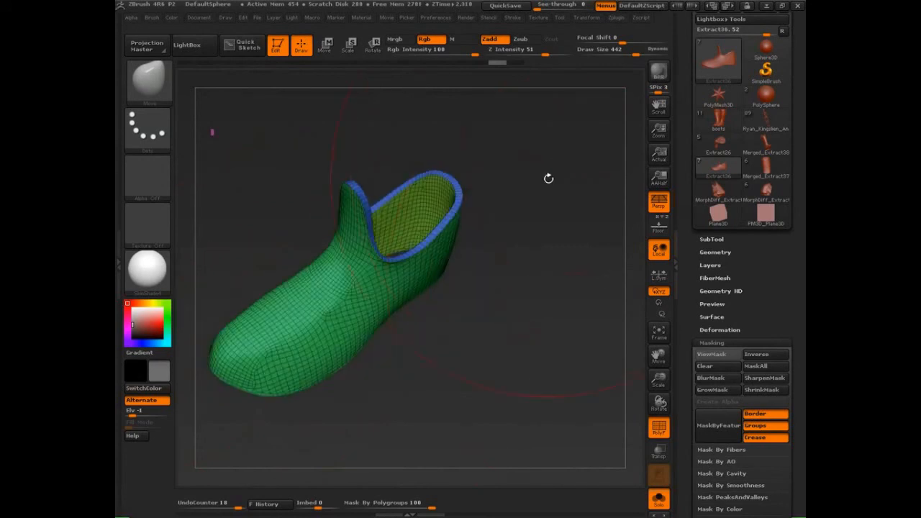
pyautogui.moveTo(549, 177); pyautogui.dragTo(541, 193)
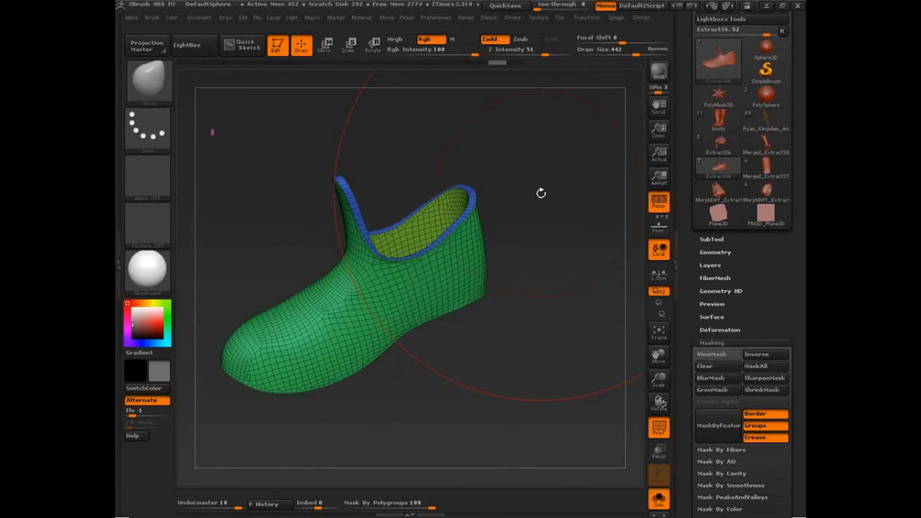
pyautogui.click(715, 252)
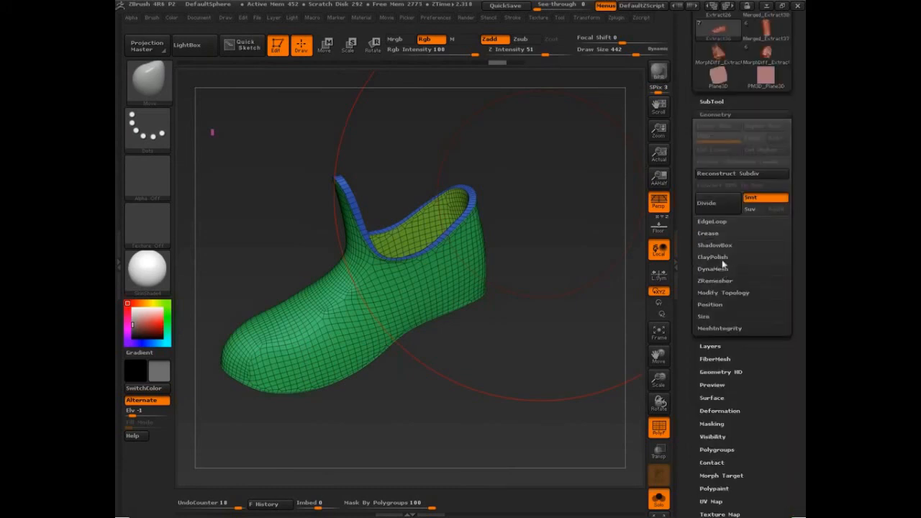
pyautogui.click(712, 221)
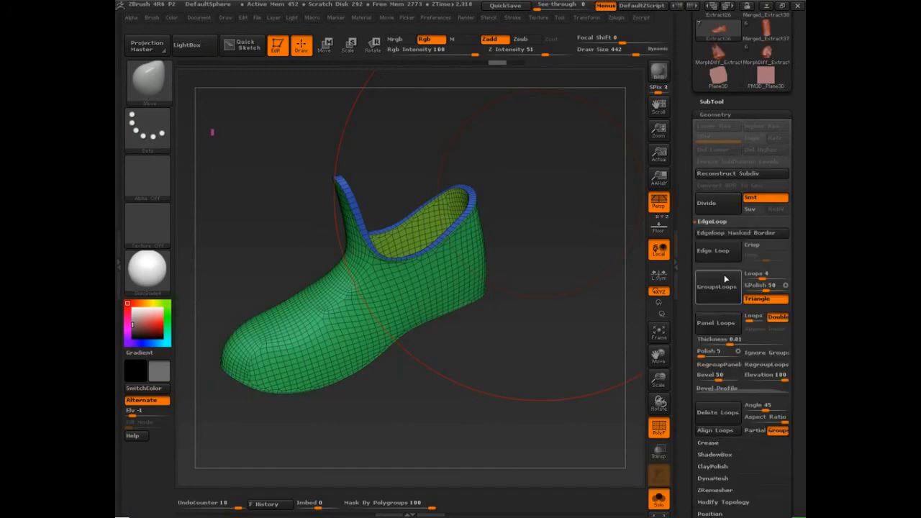
pyautogui.moveTo(689, 332); pyautogui.dragTo(692, 280)
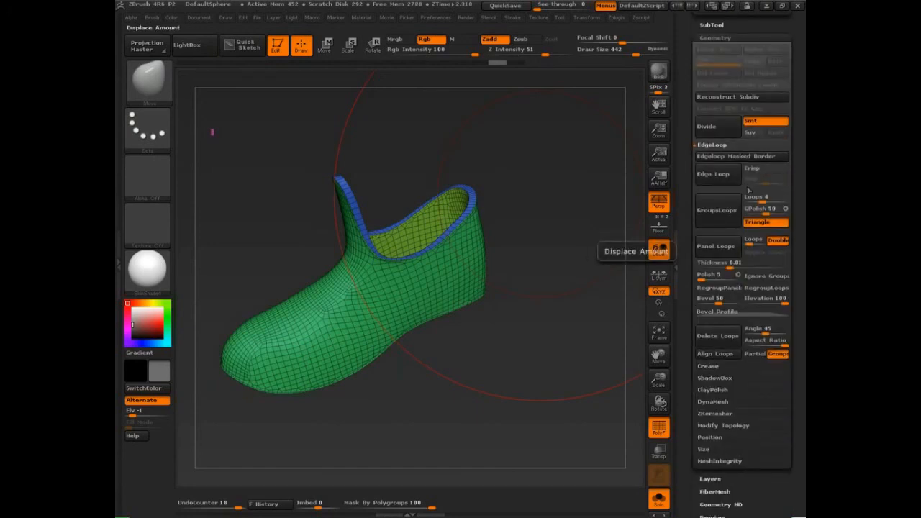
pyautogui.hotkey('ctrl', 'shift')
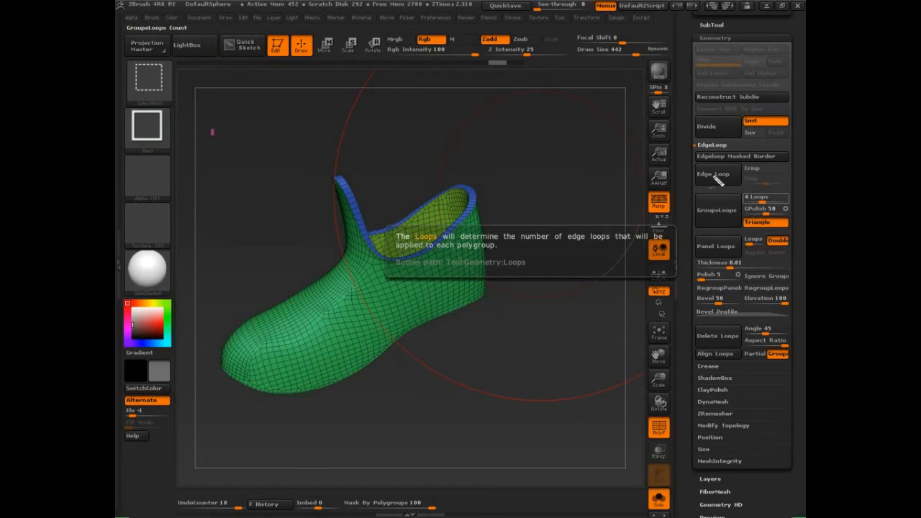
pyautogui.moveTo(717, 173); pyautogui.dragTo(740, 173)
pyautogui.moveTo(703, 198); pyautogui.dragTo(713, 202)
pyautogui.hotkey('ctrl', 'z')
pyautogui.moveTo(713, 203)
pyautogui.mouseDown()
pyautogui.moveTo(722, 202)
pyautogui.moveTo(714, 246)
pyautogui.mouseUp()
pyautogui.moveTo(720, 232); pyautogui.dragTo(725, 246)
pyautogui.moveTo(733, 231); pyautogui.dragTo(729, 240)
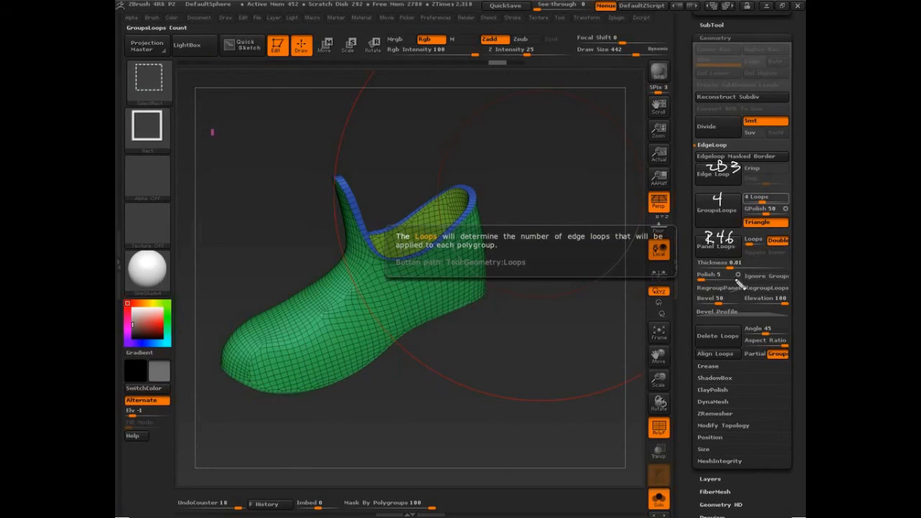
pyautogui.moveTo(755, 166)
pyautogui.mouseDown()
pyautogui.moveTo(767, 179)
pyautogui.moveTo(763, 207)
pyautogui.moveTo(776, 241)
pyautogui.moveTo(762, 244)
pyautogui.moveTo(770, 233)
pyautogui.mouseUp()
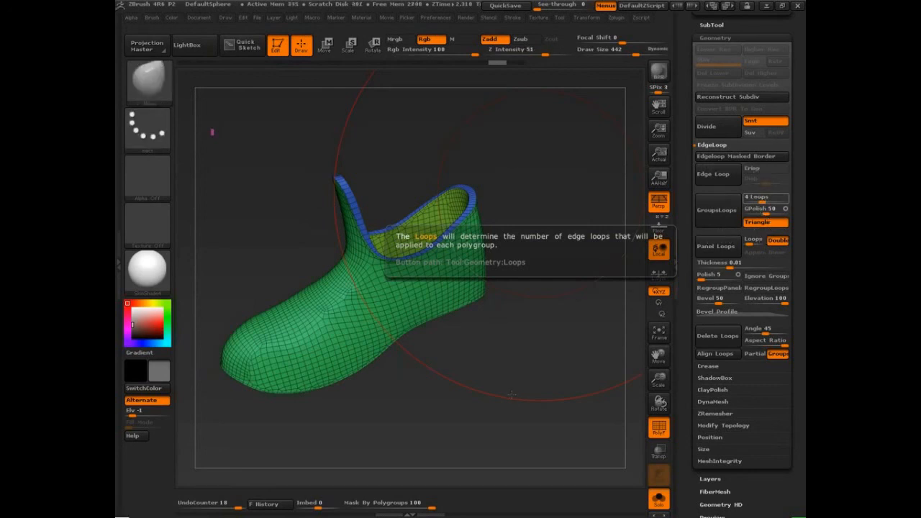
# - Turn off the polyframe display and switch to the merged full-height boot model, showing the whole boot from the front
pyautogui.moveTo(514, 395); pyautogui.dragTo(520, 389)
pyautogui.hotkey('shift', 'f')
pyautogui.moveTo(684, 123); pyautogui.dragTo(687, 274)
pyautogui.click(769, 108)
pyautogui.click(770, 88)
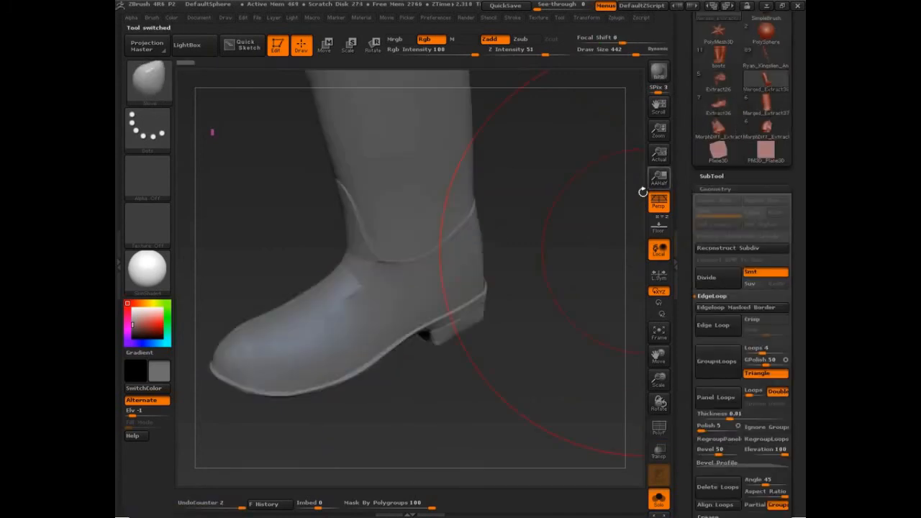
pyautogui.moveTo(599, 236)
pyautogui.keyDown('alt'); pyautogui.mouseDown()
pyautogui.moveTo(557, 241)
pyautogui.moveTo(551, 392)
pyautogui.moveTo(559, 389)
pyautogui.moveTo(557, 408)
pyautogui.moveTo(578, 418)
pyautogui.mouseUp(); pyautogui.keyUp('alt')
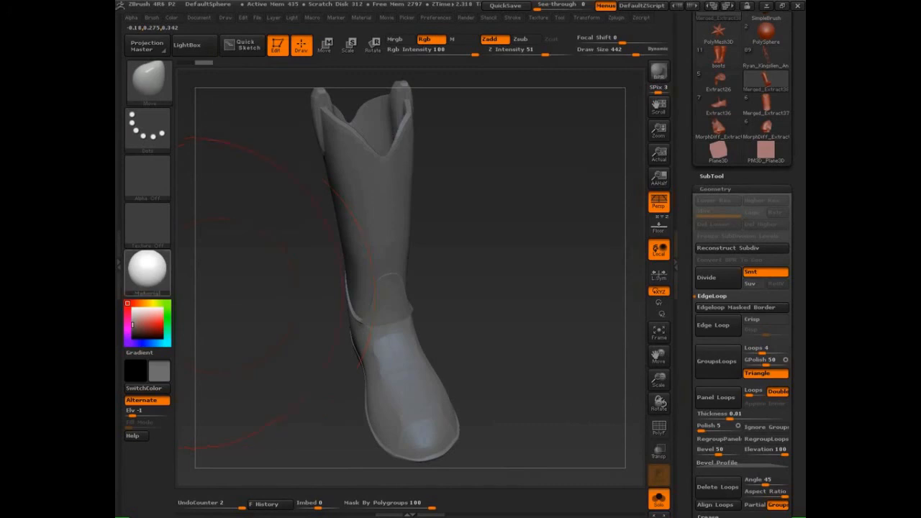
pyautogui.moveTo(148, 270)
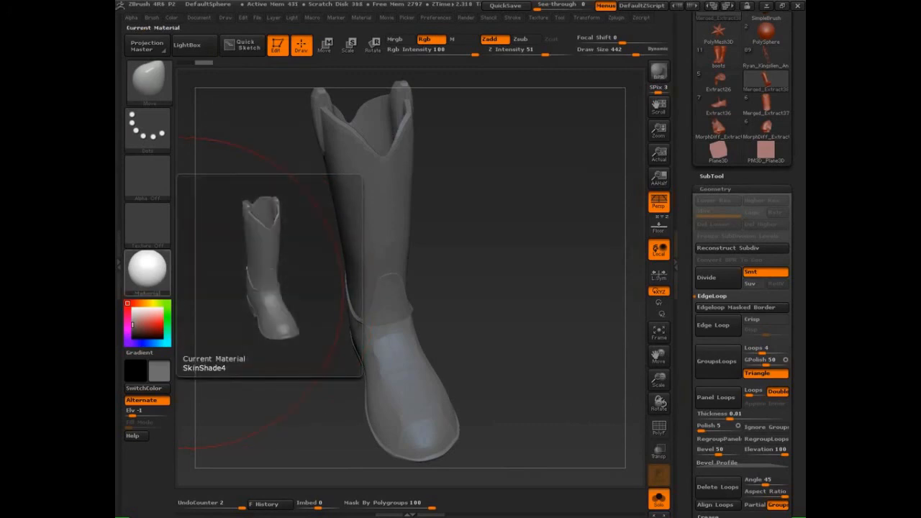